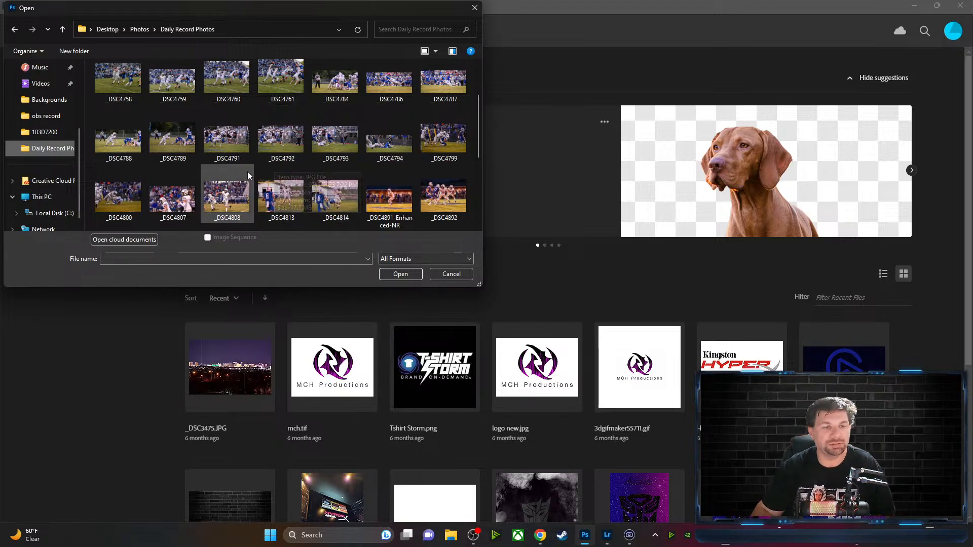
Open the football photo _DSC4786.jpg and dismiss the adjustments presets tip
scroll(247, 171, "up", 1)
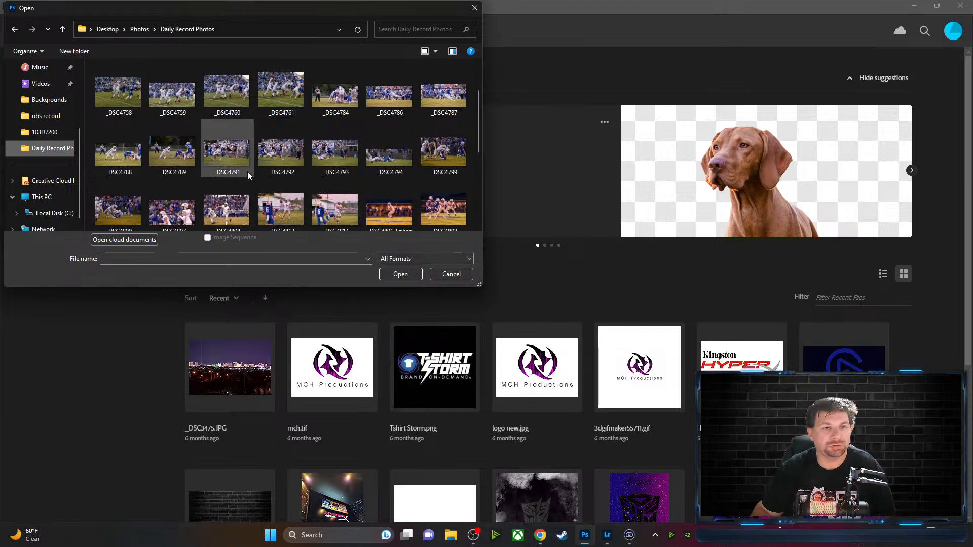
left_click(405, 99)
left_click(396, 274)
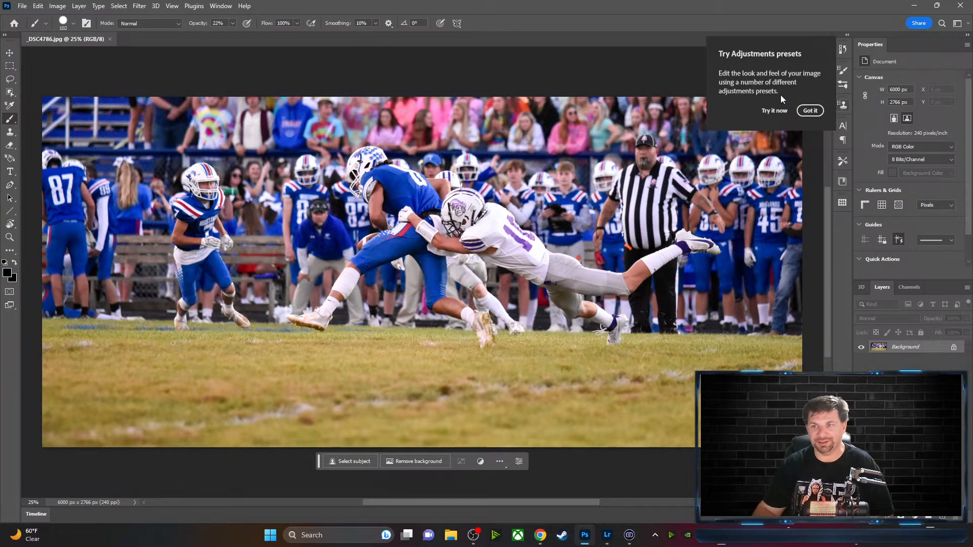
left_click(810, 111)
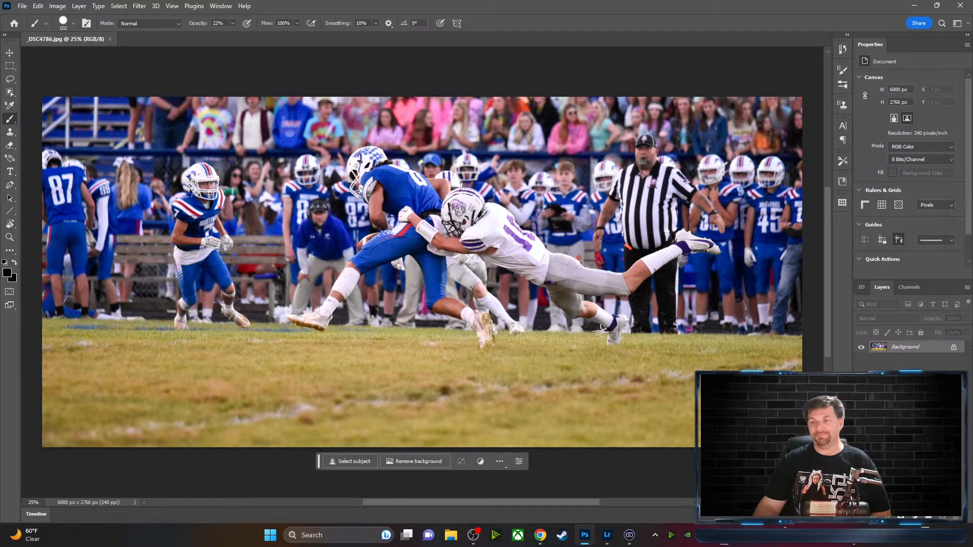
Duplicate the Background layer as 'Background copy'
right_click(930, 349)
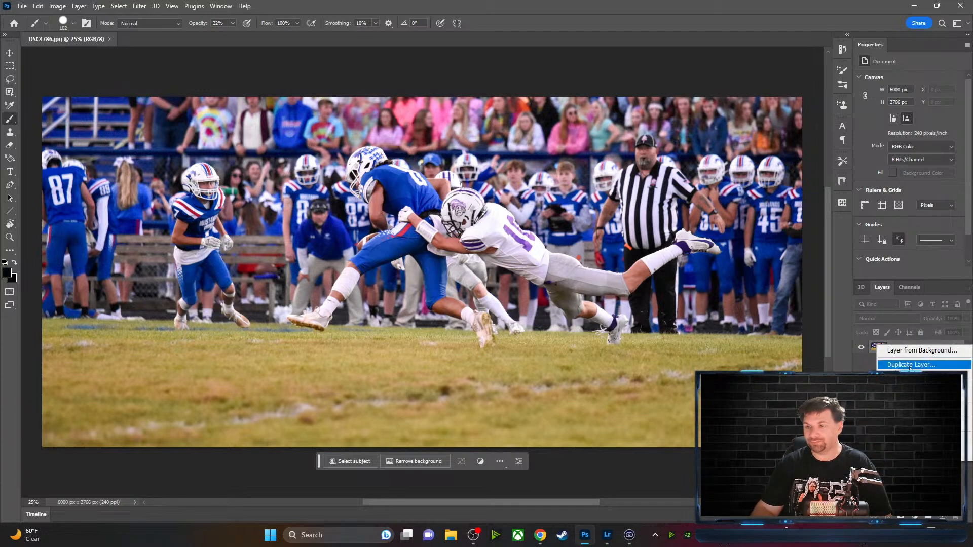
left_click(911, 364)
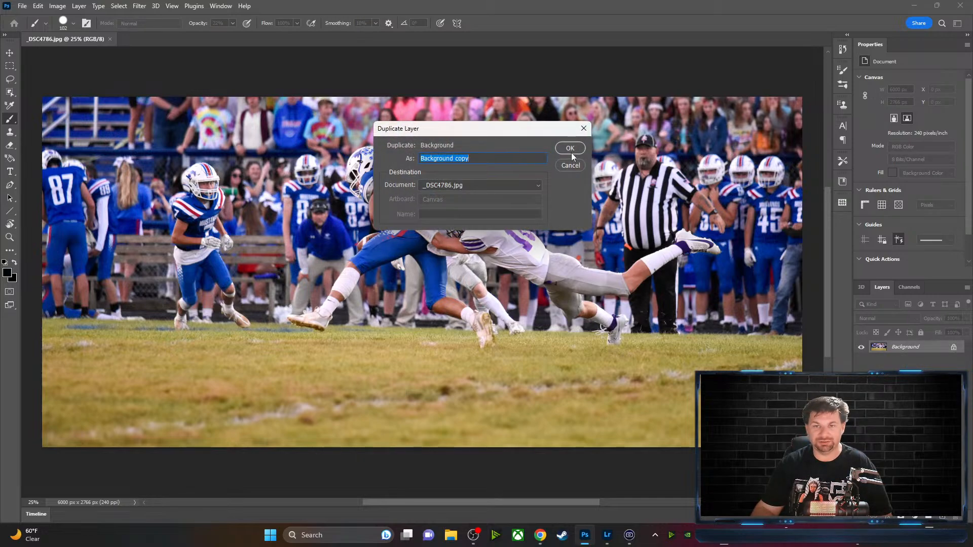
left_click(571, 148)
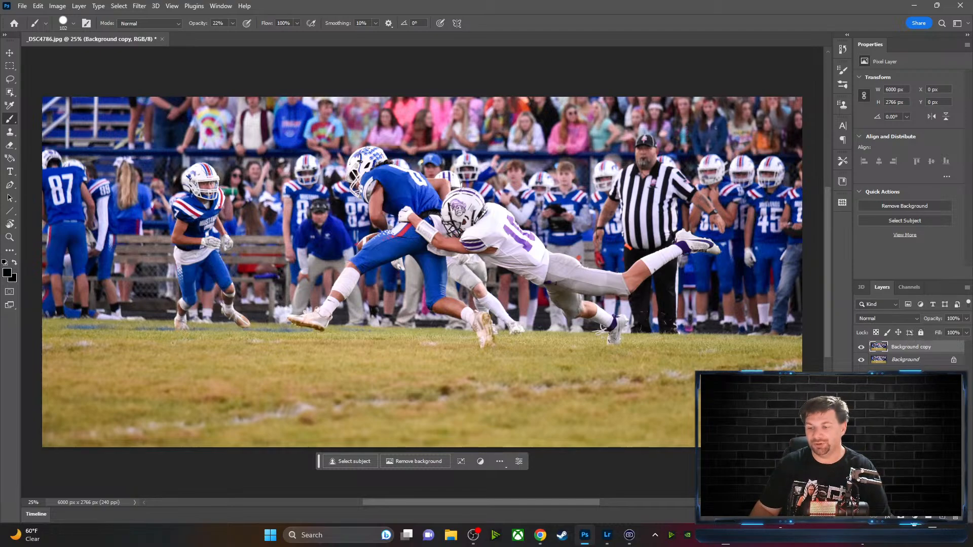
left_click(919, 524)
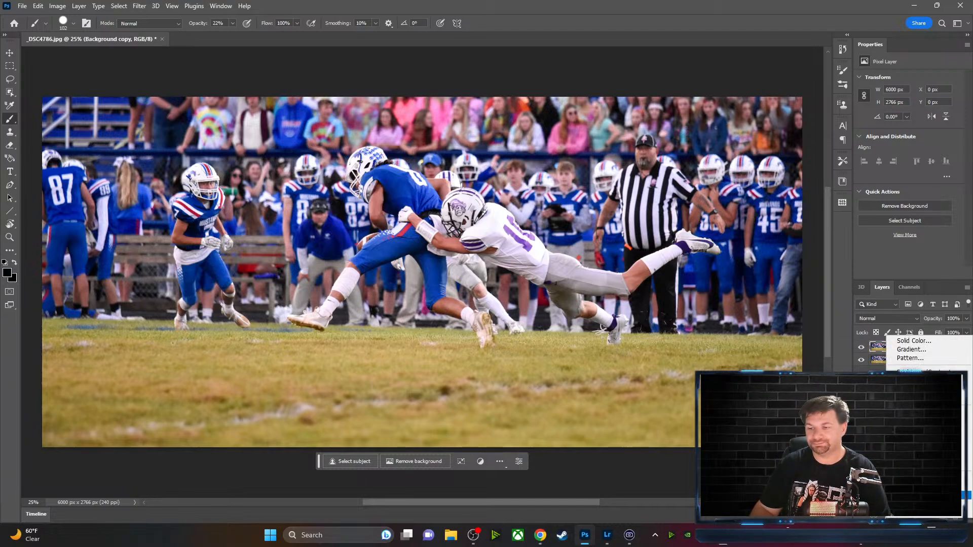
Add a Black & White adjustment layer with the Default preset above Background copy
left_click(920, 438)
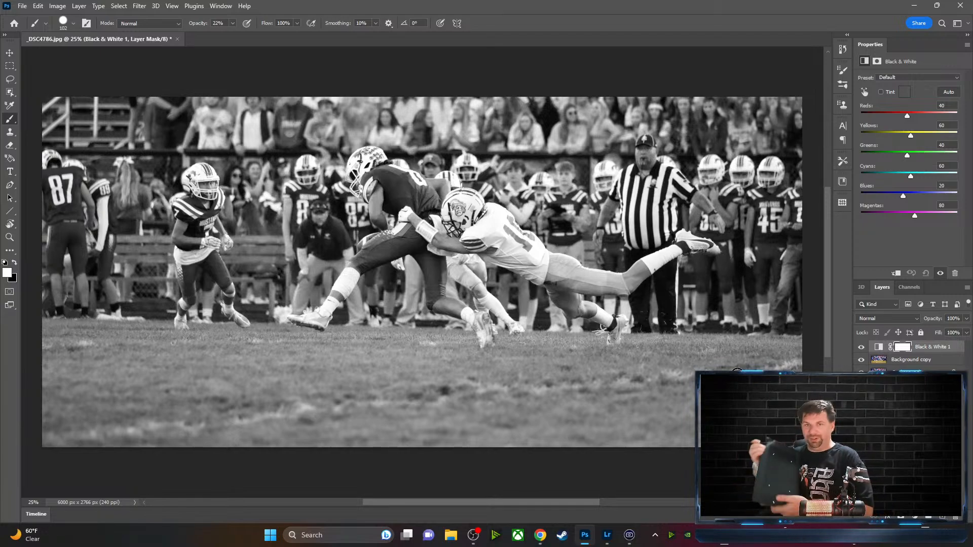
scroll(737, 372, "up", 1)
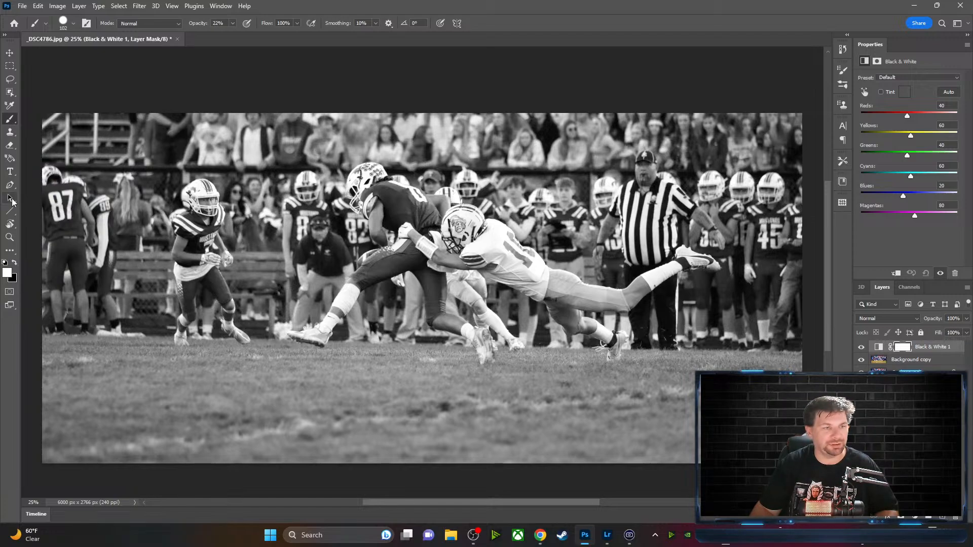
Erase the mask over the tackler's jersey, shoulder numbers, helmet logo, forearm, sleeve stripes and thigh
left_click(8, 146)
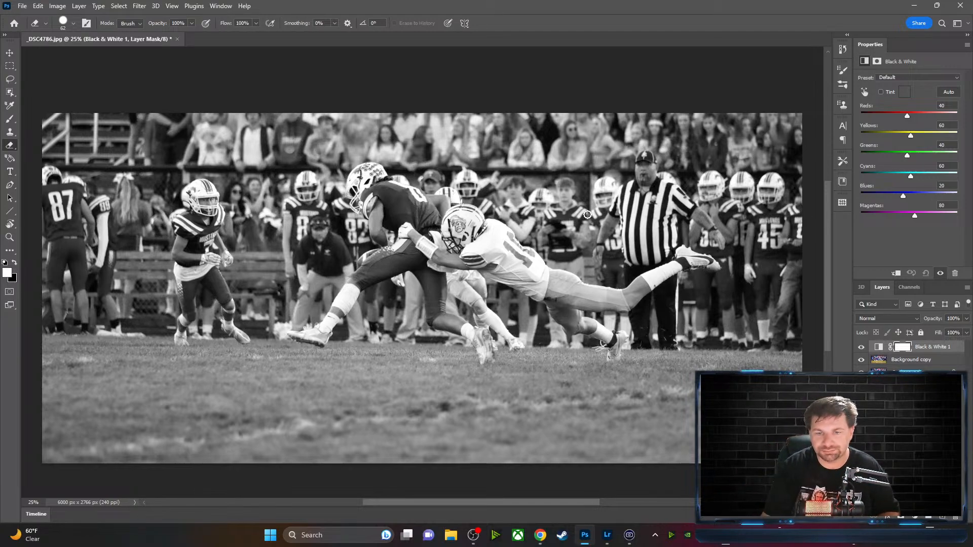
mouse_move(503, 276)
left_mouse_down()
mouse_move(520, 268)
mouse_move(543, 275)
mouse_move(544, 292)
mouse_move(528, 287)
left_mouse_up()
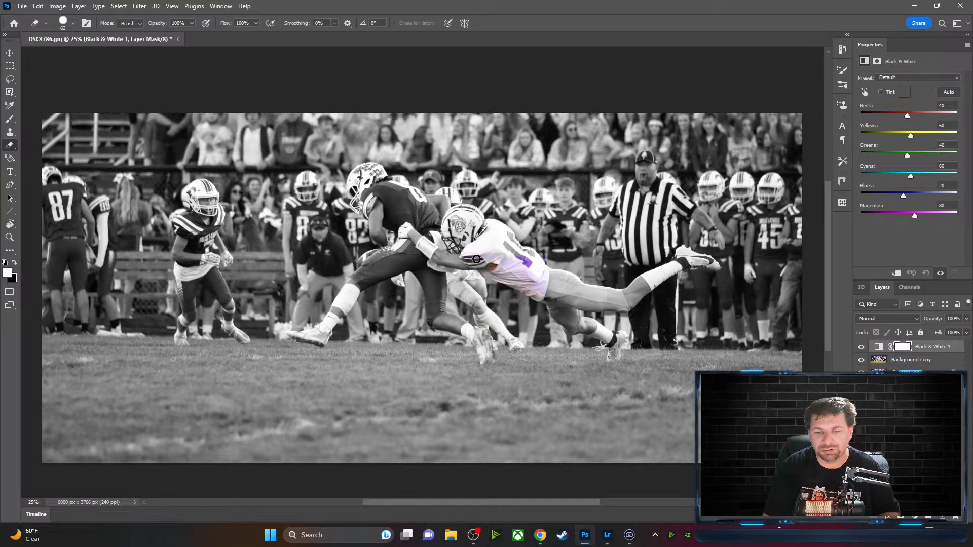
mouse_move(477, 259)
left_mouse_down()
mouse_move(489, 232)
mouse_move(510, 236)
mouse_move(524, 255)
mouse_move(497, 247)
mouse_move(521, 256)
left_mouse_up()
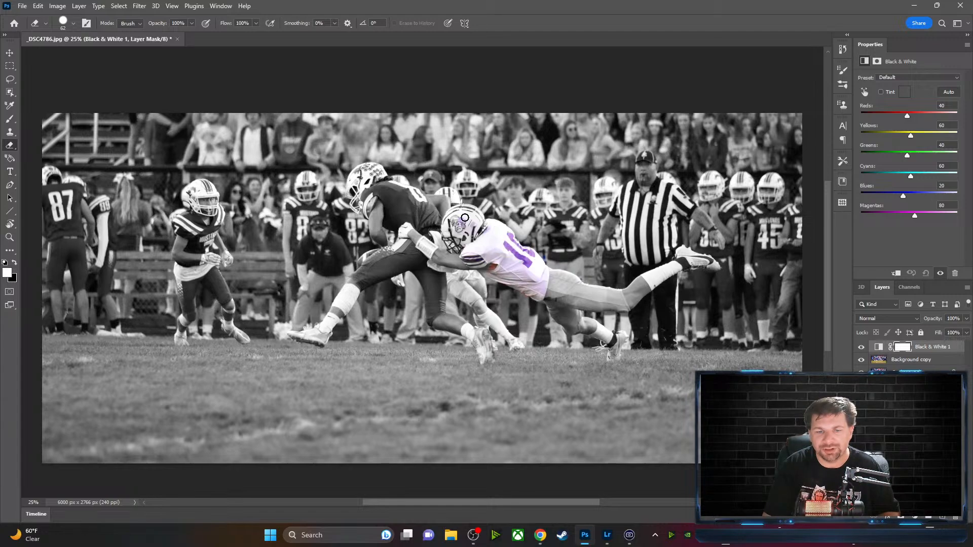
mouse_move(465, 218)
left_mouse_down()
mouse_move(449, 234)
mouse_move(456, 243)
mouse_move(462, 235)
mouse_move(475, 258)
mouse_move(456, 259)
left_mouse_up()
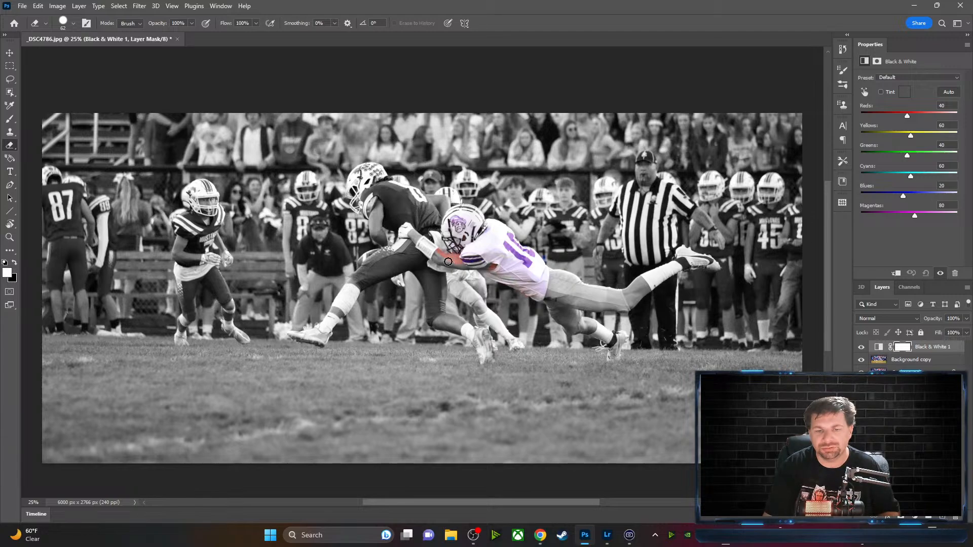
left_click_drag(448, 262, 437, 256)
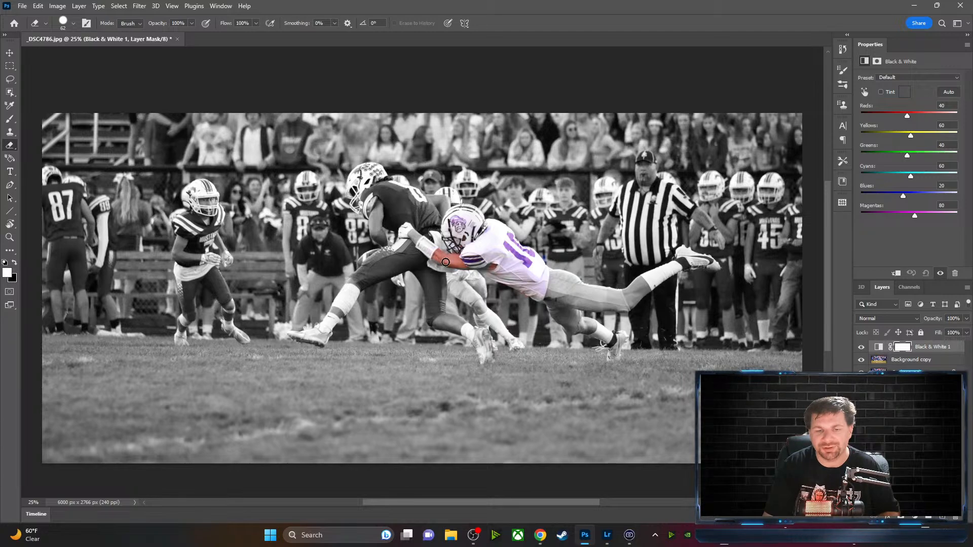
left_click_drag(451, 263, 489, 262)
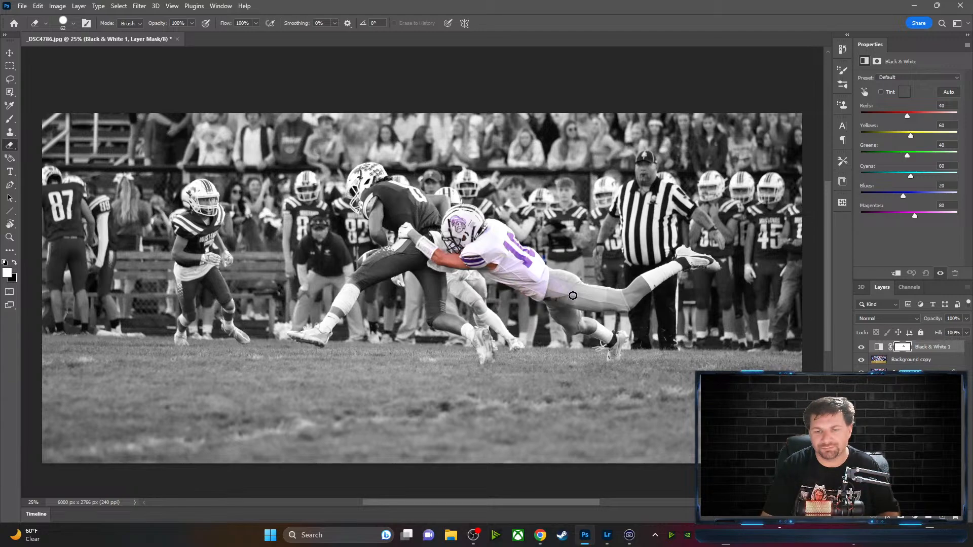
left_click_drag(576, 299, 585, 289)
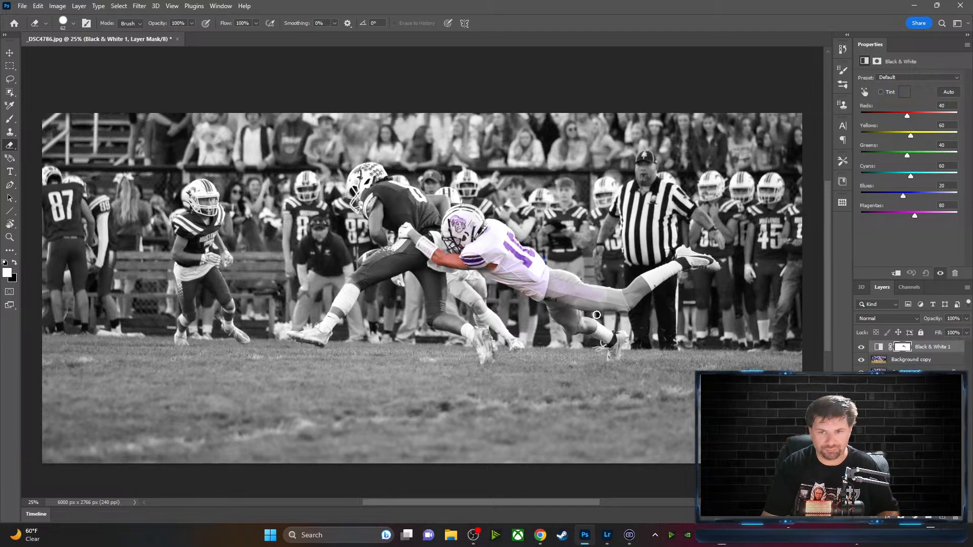
scroll(593, 311, "down", 2)
scroll(600, 310, "up", 4)
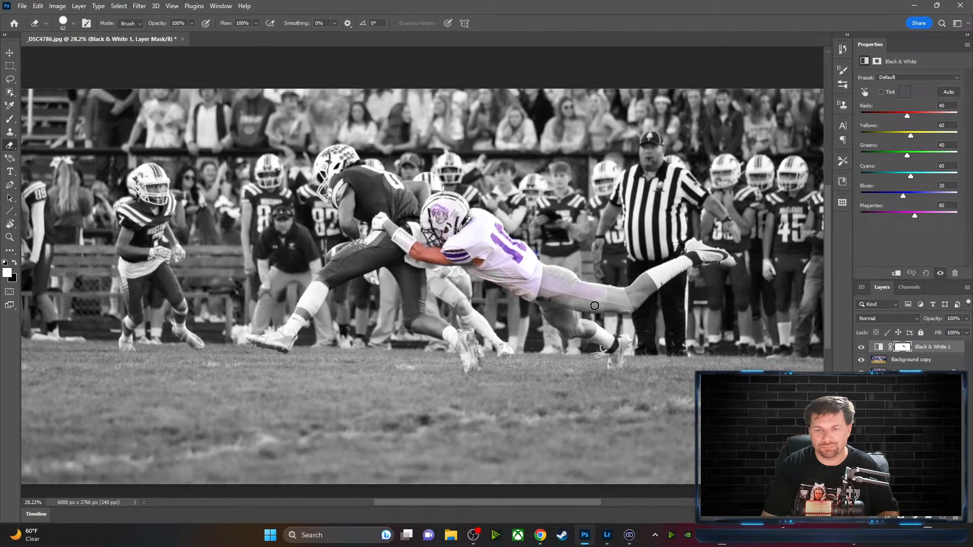
Zoom in and erase the mask over the tackler's hip, waist edge and purple helmet stripes
scroll(595, 303, "up", 4)
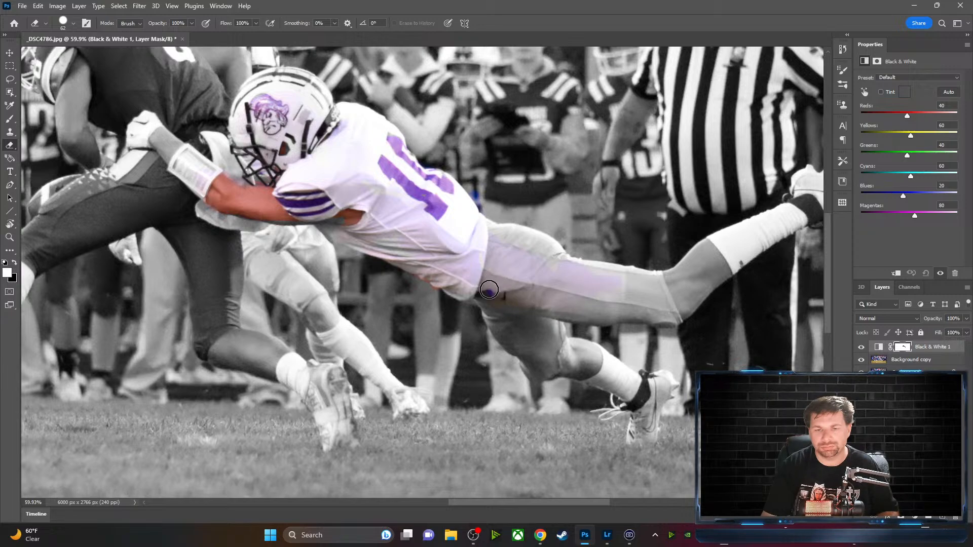
mouse_move(485, 294)
left_mouse_down()
mouse_move(505, 309)
mouse_move(487, 295)
mouse_move(520, 349)
mouse_move(530, 353)
mouse_move(514, 316)
mouse_move(522, 335)
mouse_move(537, 312)
mouse_move(558, 341)
mouse_move(531, 336)
mouse_move(548, 352)
mouse_move(534, 345)
mouse_move(537, 374)
mouse_move(548, 343)
mouse_move(557, 351)
mouse_move(527, 297)
mouse_move(534, 315)
mouse_move(635, 293)
mouse_move(570, 291)
mouse_move(540, 276)
mouse_move(561, 263)
mouse_move(546, 247)
mouse_move(499, 235)
mouse_move(547, 254)
mouse_move(549, 297)
left_mouse_up()
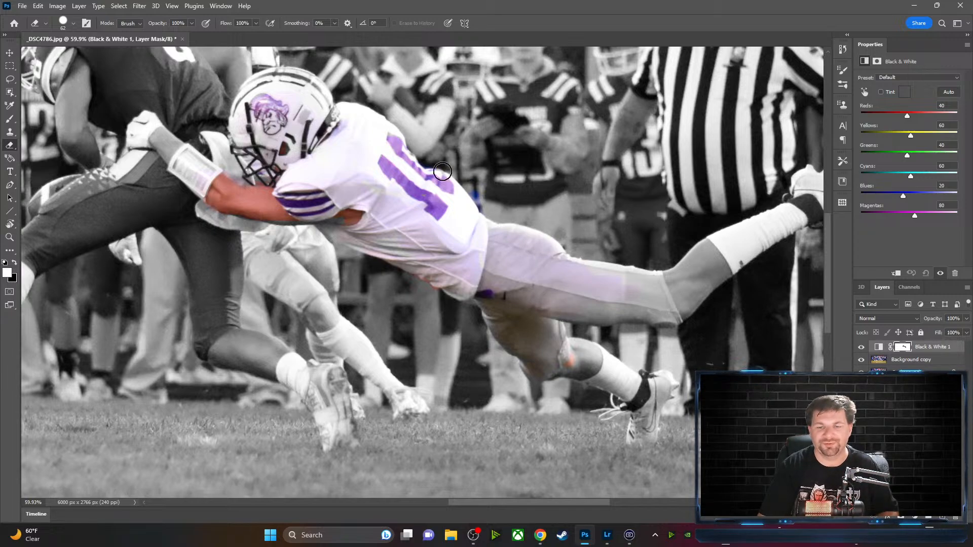
mouse_move(492, 239)
left_mouse_down()
mouse_move(488, 228)
mouse_move(517, 229)
mouse_move(557, 250)
left_mouse_up()
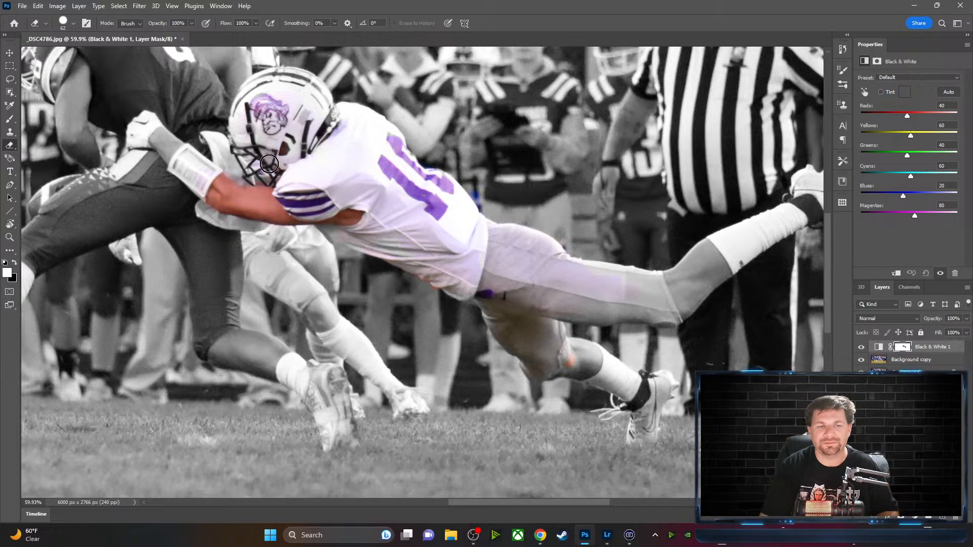
mouse_move(273, 111)
left_mouse_down()
mouse_move(315, 109)
mouse_move(314, 96)
mouse_move(326, 103)
mouse_move(291, 83)
mouse_move(270, 85)
mouse_move(247, 112)
mouse_move(249, 129)
mouse_move(264, 144)
mouse_move(296, 125)
left_mouse_up()
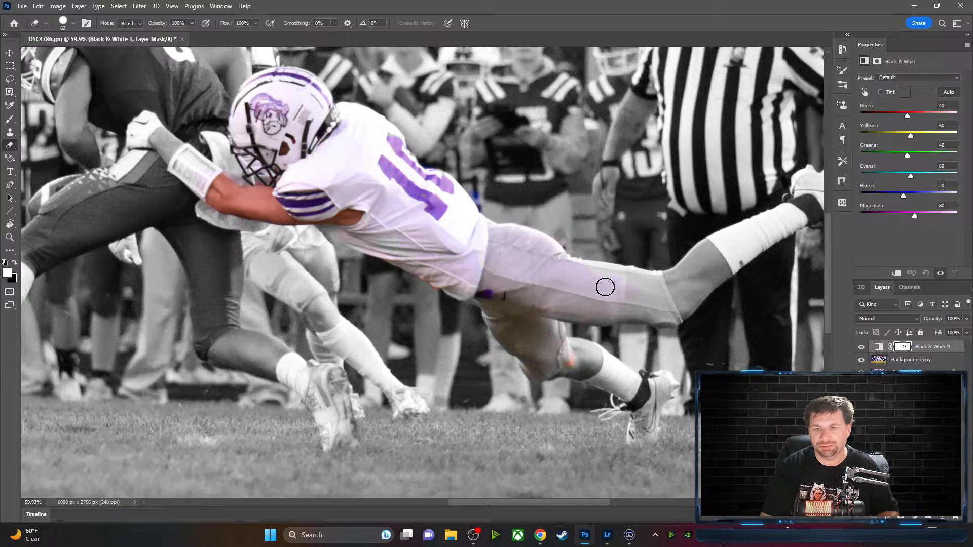
Reveal colour down the tackler's thigh, over the knee and along the sock
mouse_move(605, 287)
left_mouse_down()
mouse_move(627, 274)
mouse_move(584, 267)
mouse_move(652, 277)
mouse_move(636, 280)
mouse_move(660, 300)
mouse_move(625, 299)
mouse_move(651, 306)
mouse_move(623, 308)
mouse_move(657, 312)
left_mouse_up()
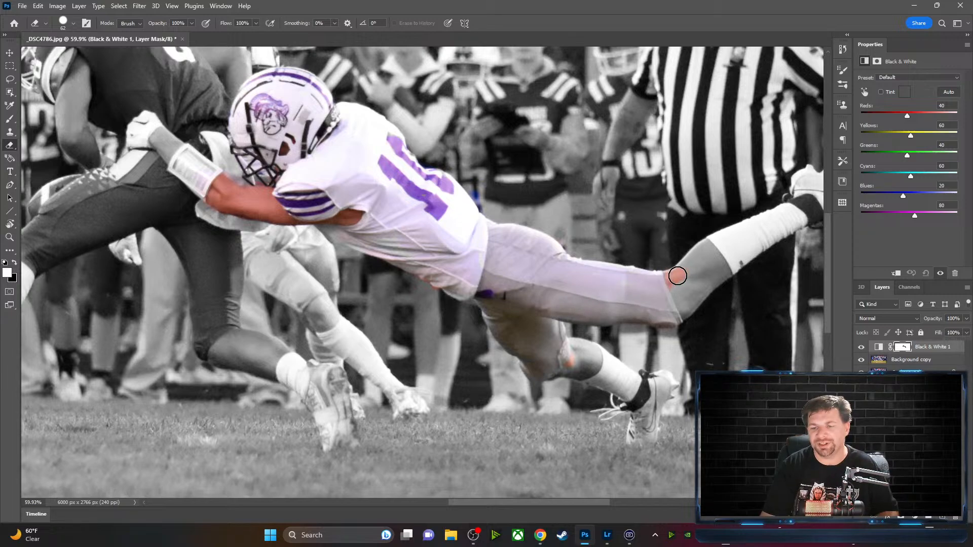
mouse_move(684, 266)
left_mouse_down()
mouse_move(713, 239)
mouse_move(693, 257)
mouse_move(695, 274)
mouse_move(712, 258)
left_mouse_up()
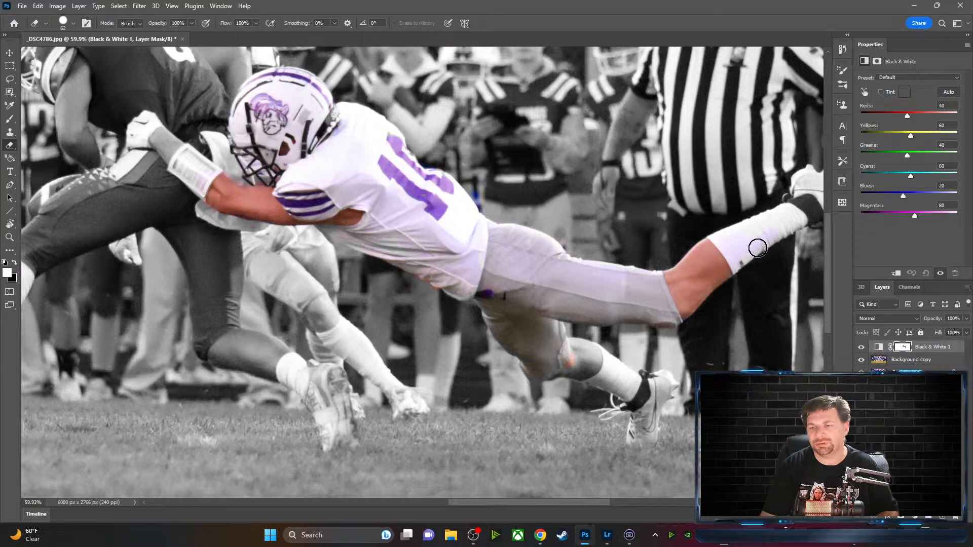
mouse_move(757, 248)
left_mouse_down()
mouse_move(737, 265)
mouse_move(803, 217)
mouse_move(744, 243)
mouse_move(765, 224)
left_mouse_up()
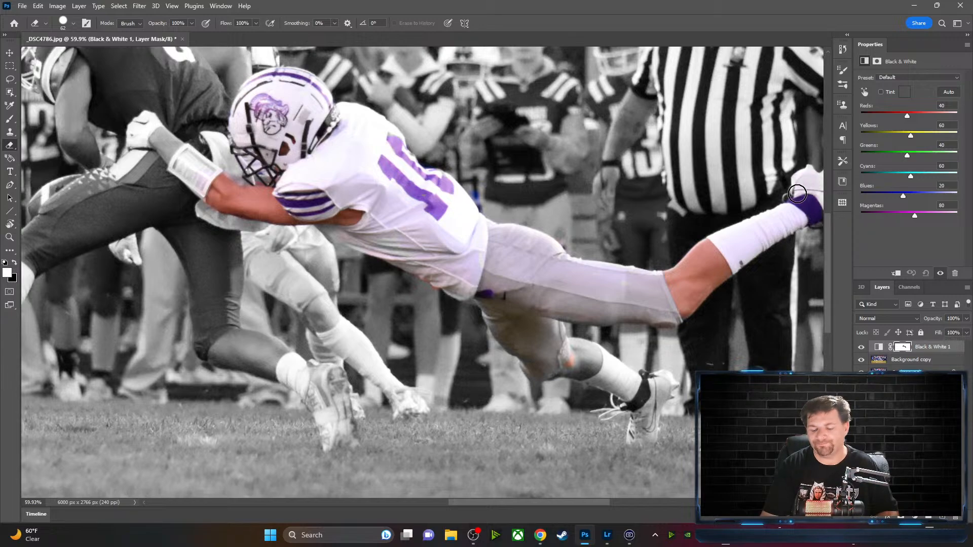
Restore colour on the raised shoe with its purple swoosh
left_click_drag(773, 242, 452, 268)
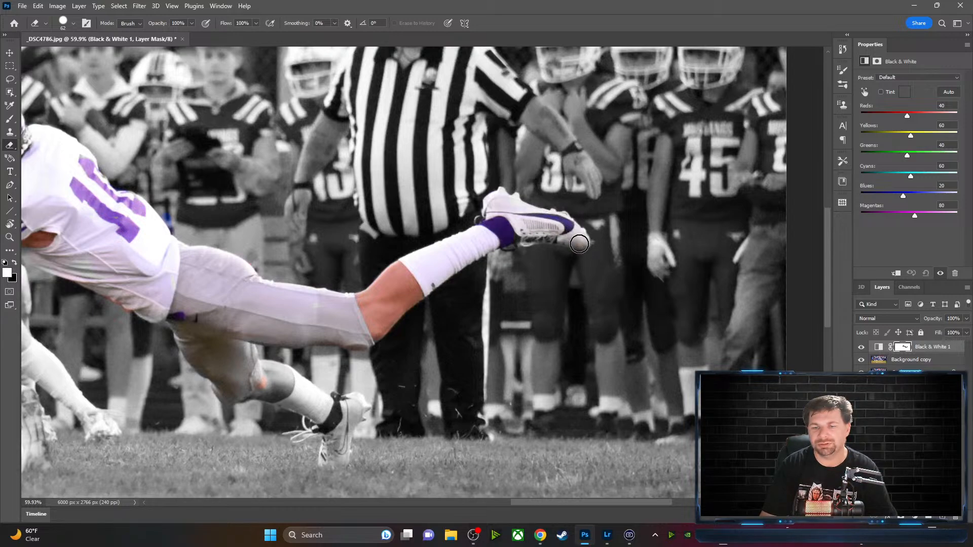
mouse_move(579, 244)
left_mouse_down()
mouse_move(519, 237)
mouse_move(529, 238)
mouse_move(490, 213)
mouse_move(496, 198)
mouse_move(514, 201)
left_mouse_up()
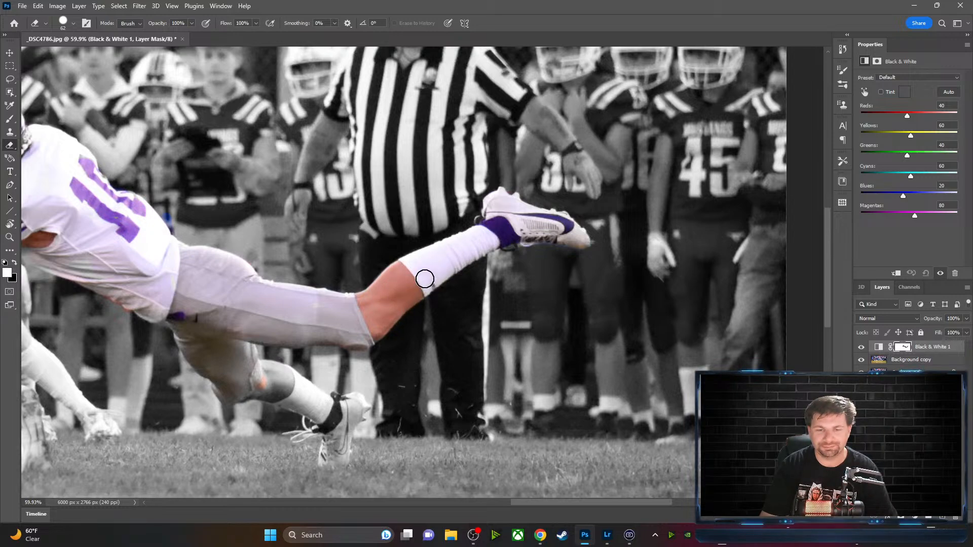
mouse_move(427, 301)
left_mouse_down()
mouse_move(499, 230)
mouse_move(527, 235)
mouse_move(446, 227)
mouse_move(484, 257)
left_mouse_up()
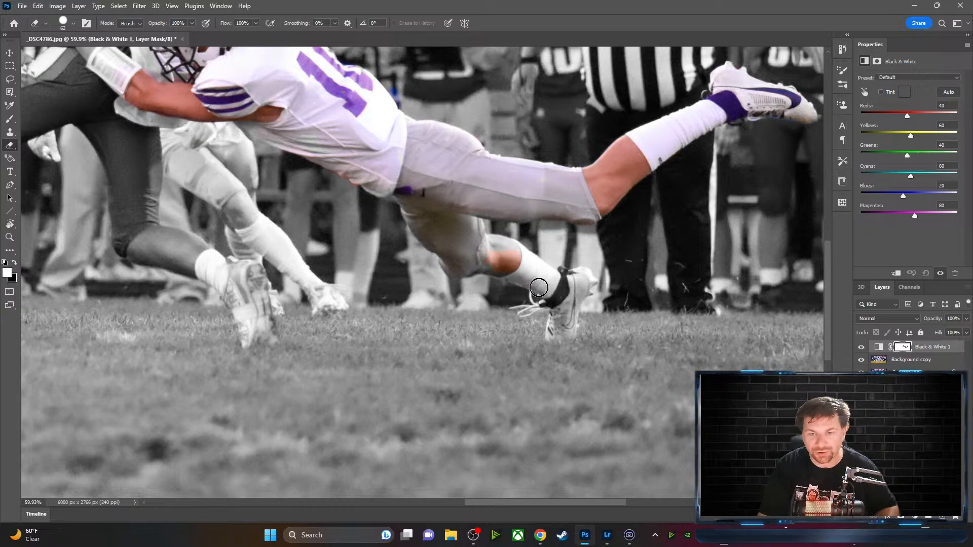
Zoom in and turn the colour spill above the knee back to grey
scroll(539, 287, "up", 5)
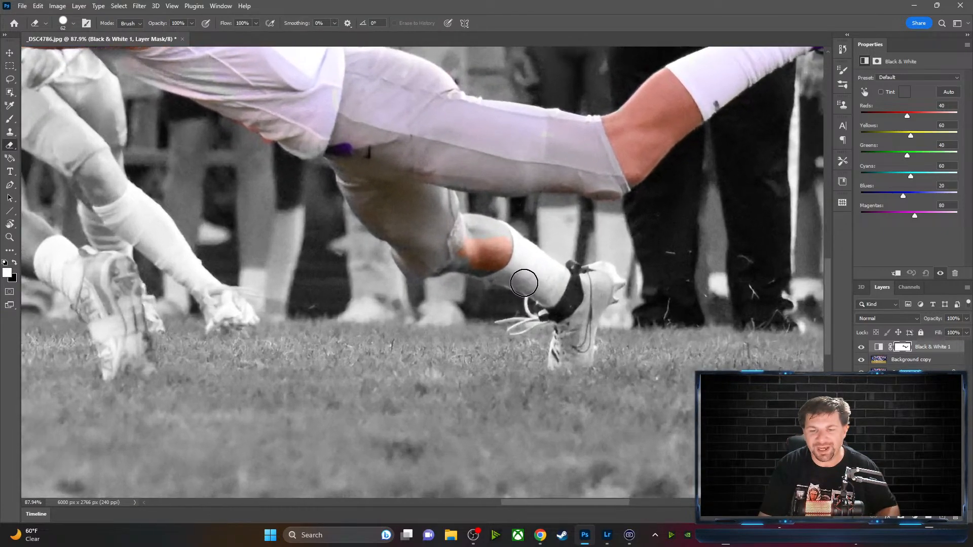
scroll(524, 283, "up", 4)
mouse_move(484, 243)
left_mouse_down()
mouse_move(455, 224)
mouse_move(507, 232)
mouse_move(460, 212)
mouse_move(492, 212)
mouse_move(449, 204)
mouse_move(437, 224)
mouse_move(409, 207)
mouse_move(421, 229)
mouse_move(451, 249)
mouse_move(416, 264)
mouse_move(480, 264)
mouse_move(428, 260)
mouse_move(489, 251)
mouse_move(493, 263)
mouse_move(505, 259)
mouse_move(507, 235)
mouse_move(520, 253)
mouse_move(499, 256)
mouse_move(514, 273)
mouse_move(577, 302)
mouse_move(581, 294)
mouse_move(563, 283)
mouse_move(596, 299)
mouse_move(586, 326)
mouse_move(574, 325)
mouse_move(578, 311)
mouse_move(604, 302)
mouse_move(605, 331)
mouse_move(605, 312)
mouse_move(635, 274)
mouse_move(622, 272)
mouse_move(646, 283)
mouse_move(622, 270)
mouse_move(615, 277)
mouse_move(593, 375)
mouse_move(581, 378)
mouse_move(598, 383)
mouse_move(611, 357)
mouse_move(588, 378)
mouse_move(582, 367)
mouse_move(597, 370)
mouse_move(636, 290)
left_mouse_up()
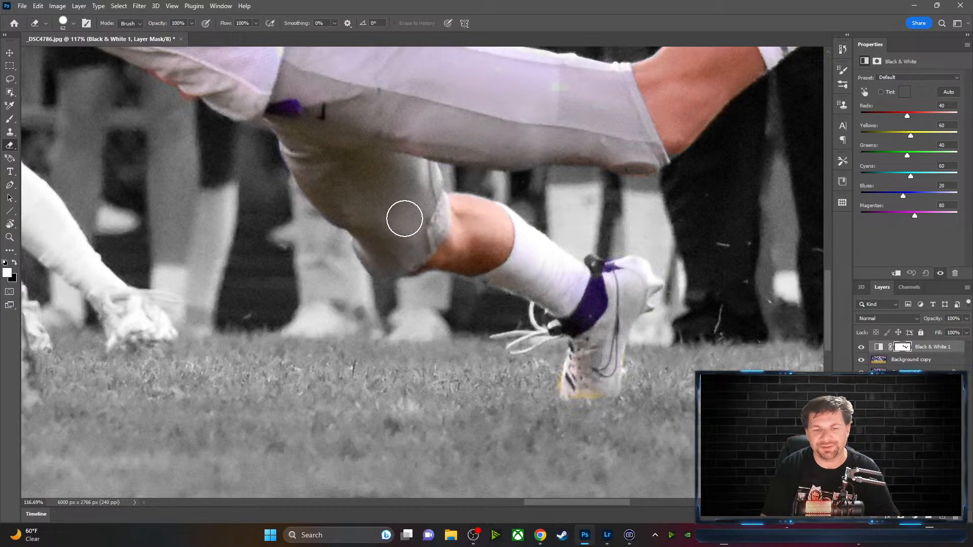
Pan the view up to the tackler's jersey and helmet
key("space")
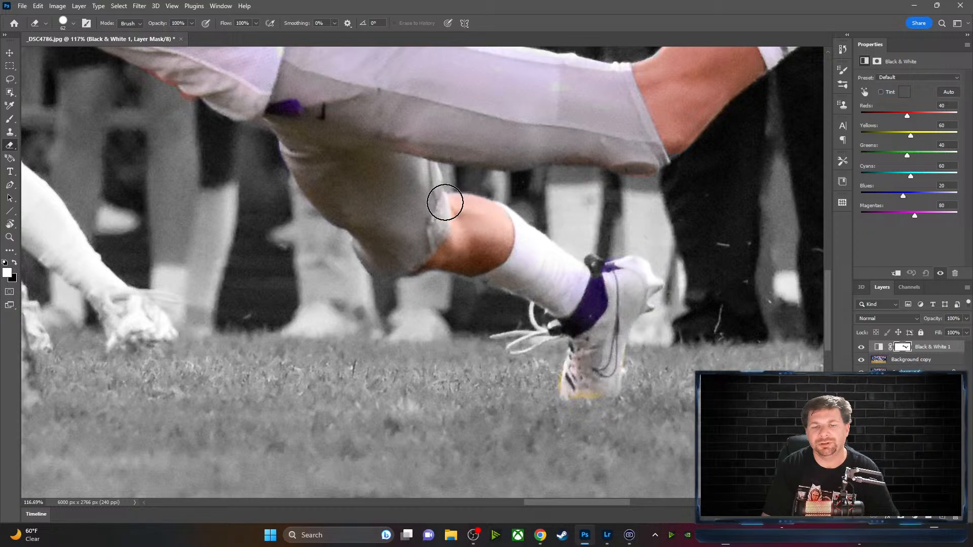
key("space")
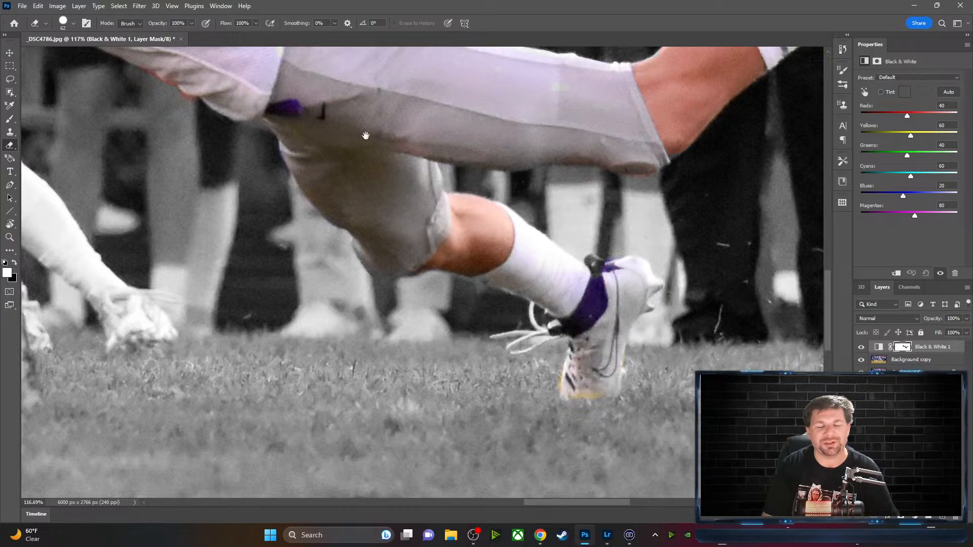
left_click_drag(339, 111, 730, 303)
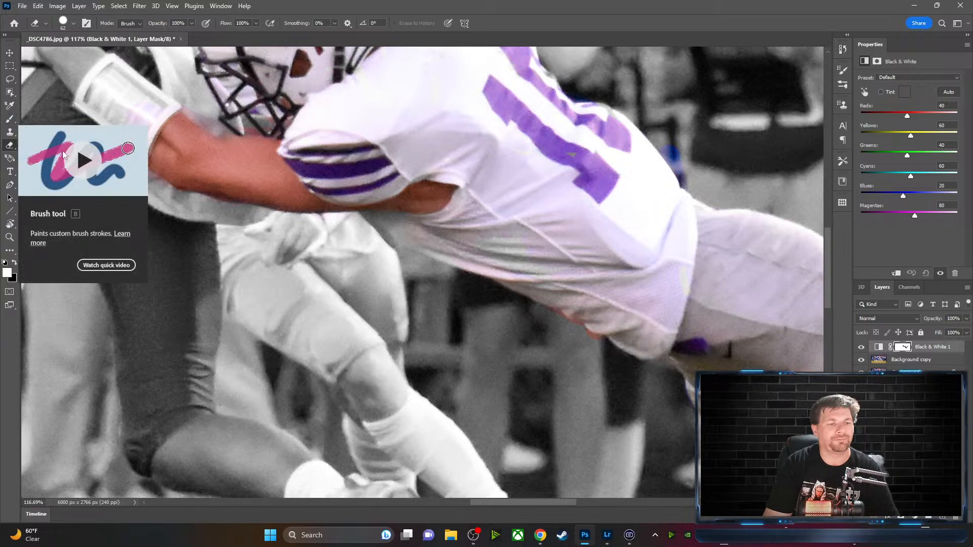
Shrink the brush and uncover colour along the jersey's lower edge
key("b")
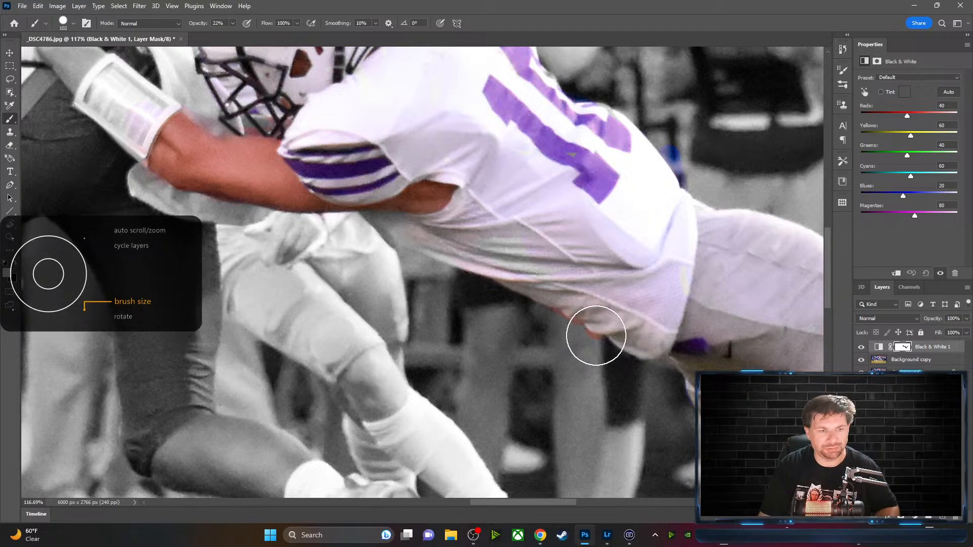
key("[")
key("[")
key("[")
key("[")
key("[")
key("[")
key("[")
key("[")
key("[")
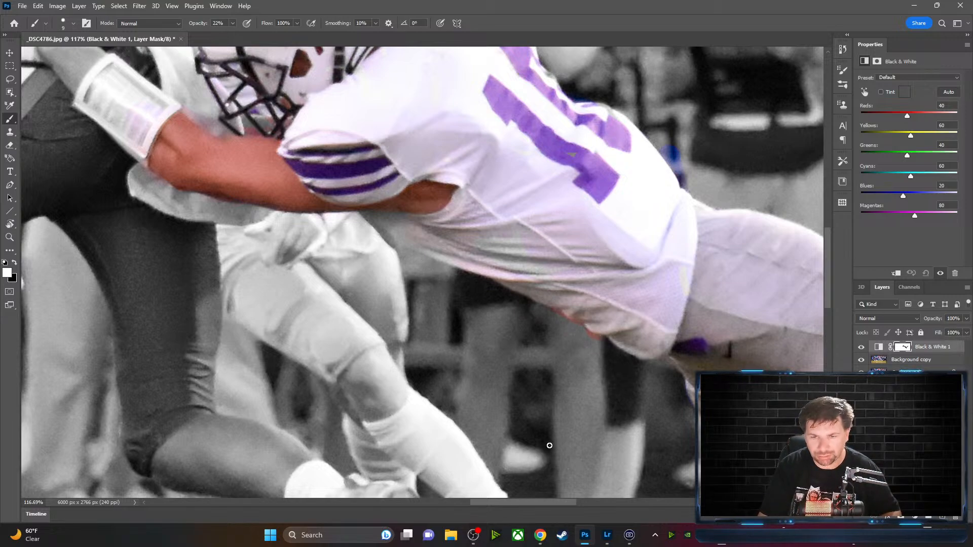
right_click(598, 345)
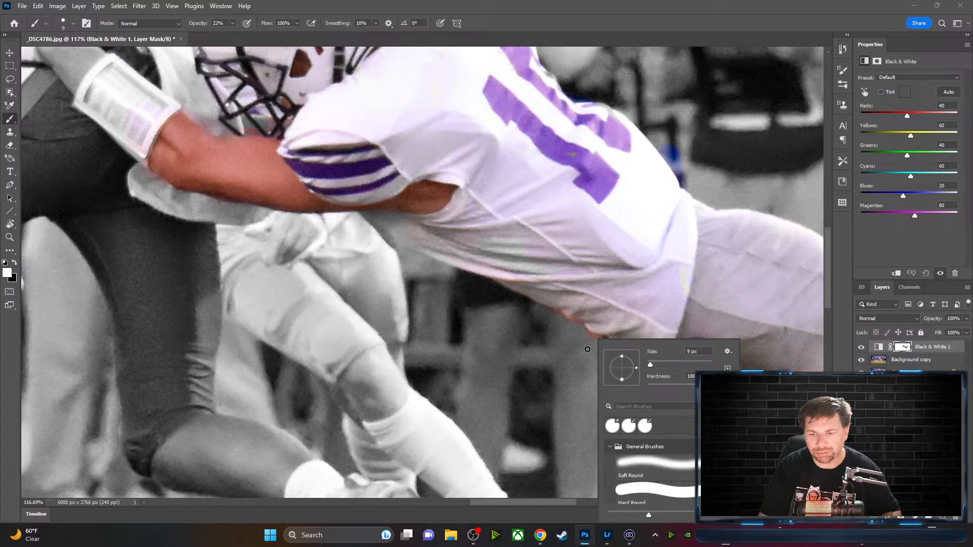
left_click(625, 297)
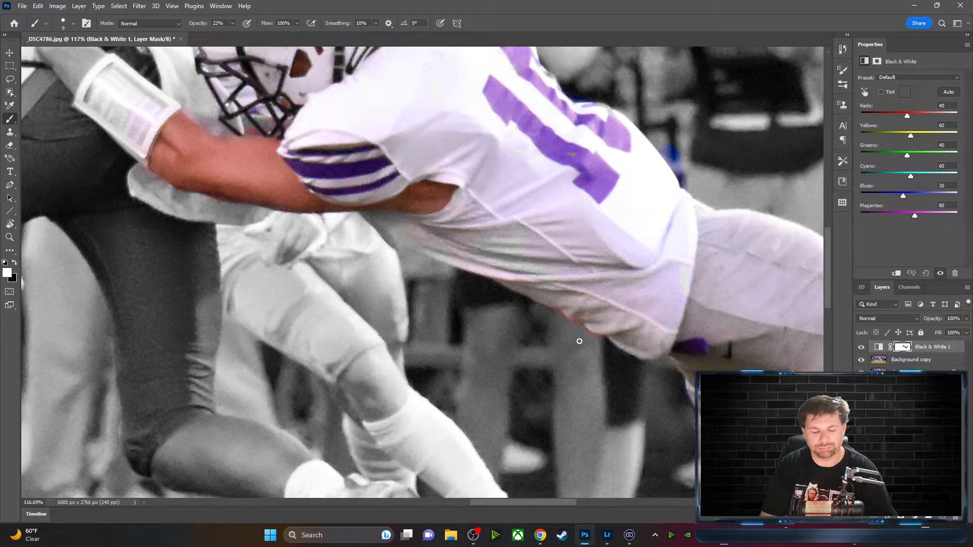
key("e")
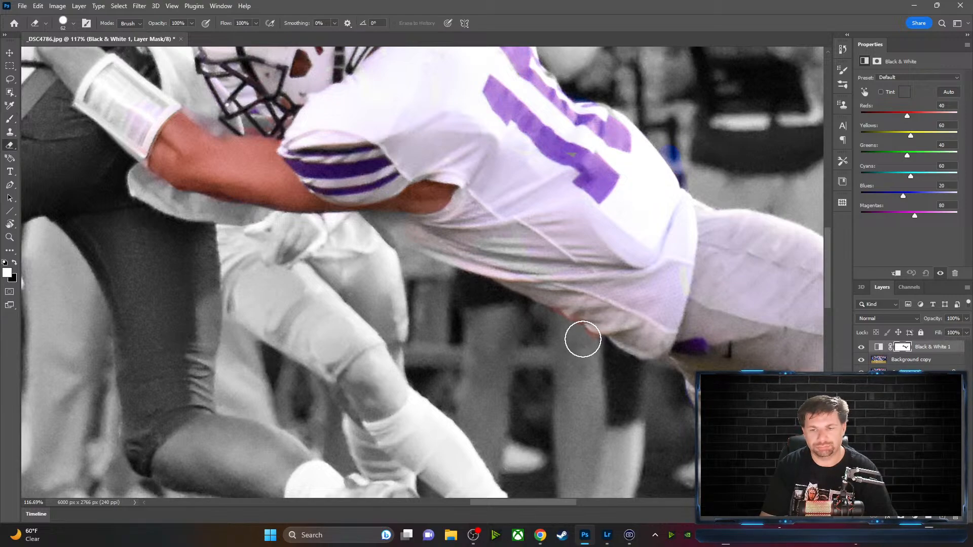
left_click_drag(575, 330, 586, 380)
Erase more of the mask below the jersey and make black the foreground colour
key("b")
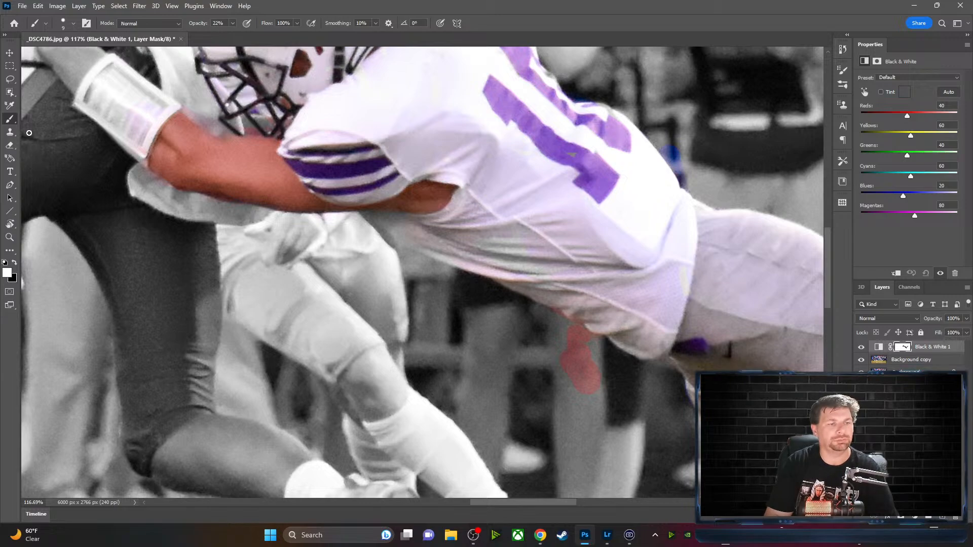
right_click(10, 121)
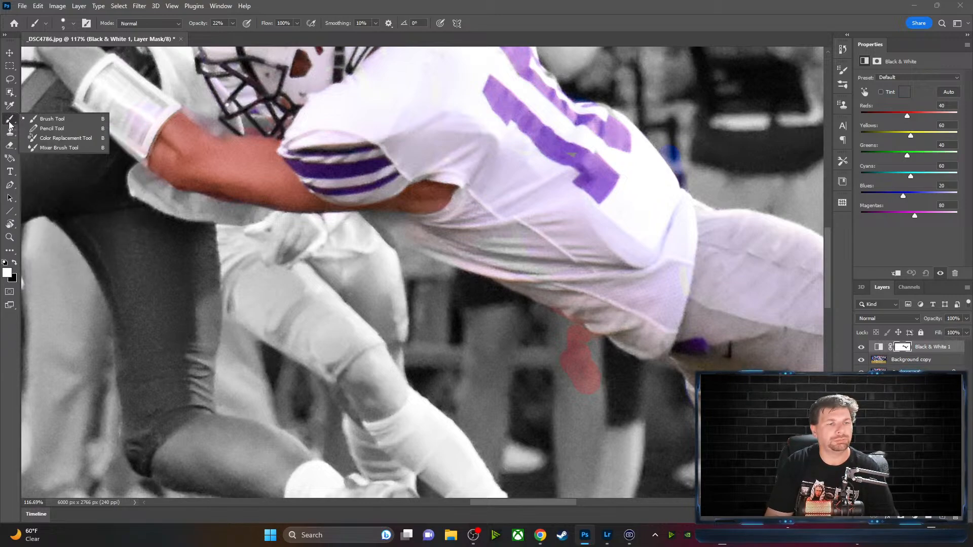
left_click(52, 120)
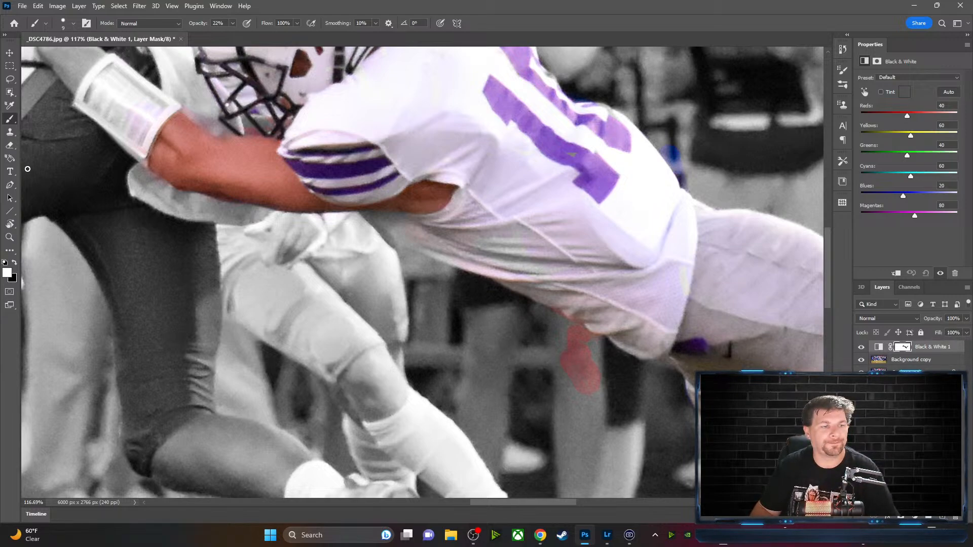
left_click(8, 147)
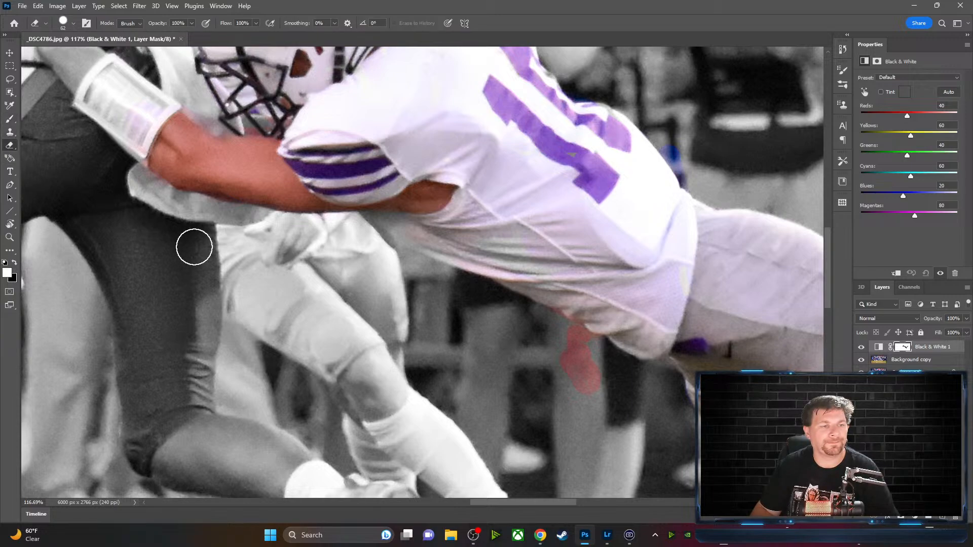
mouse_move(588, 392)
left_mouse_down()
mouse_move(576, 365)
mouse_move(583, 380)
mouse_move(567, 374)
mouse_move(576, 397)
mouse_move(597, 391)
mouse_move(572, 346)
left_mouse_up()
key("x")
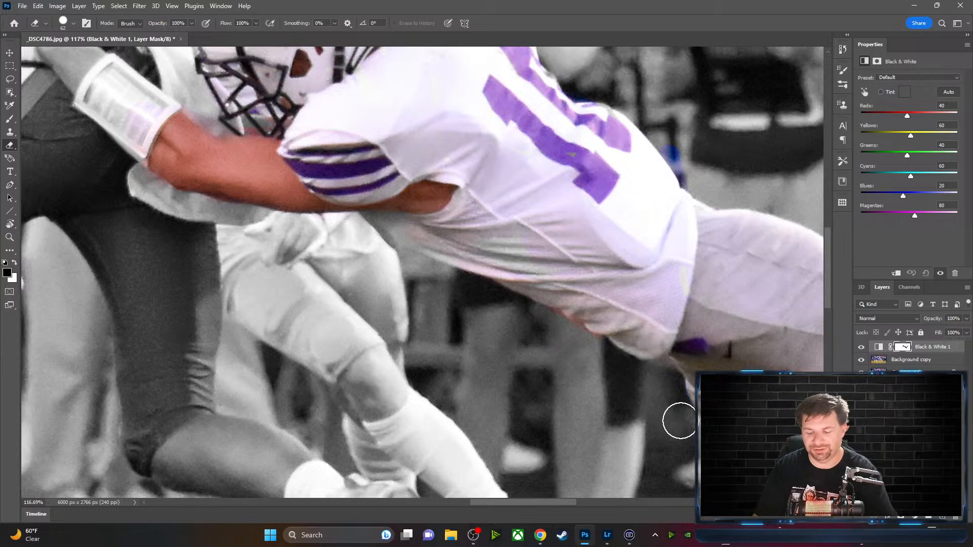
Zoom in on the jersey's underside and set the eraser to 20 px
key("ctrl+plus")
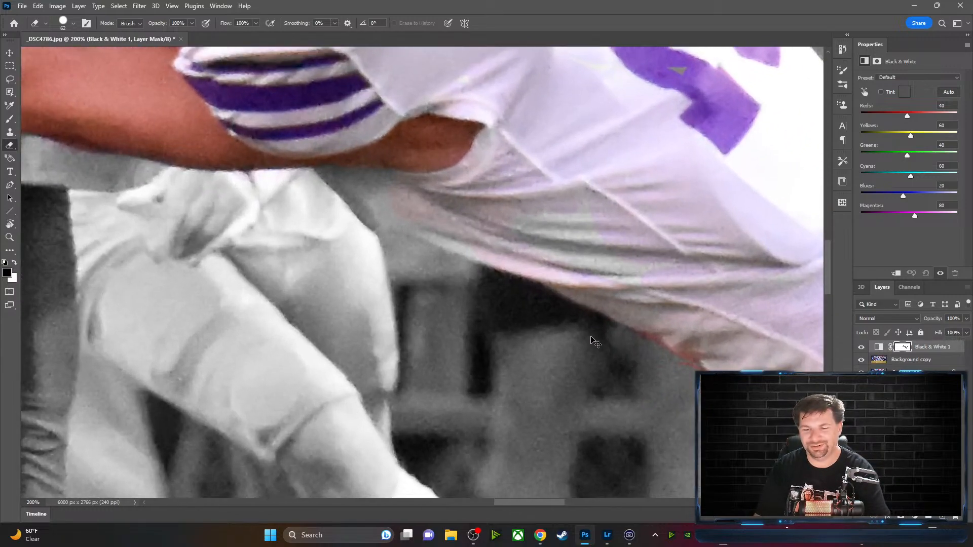
mouse_move(717, 396)
left_mouse_down()
mouse_move(589, 369)
mouse_move(537, 382)
left_mouse_up()
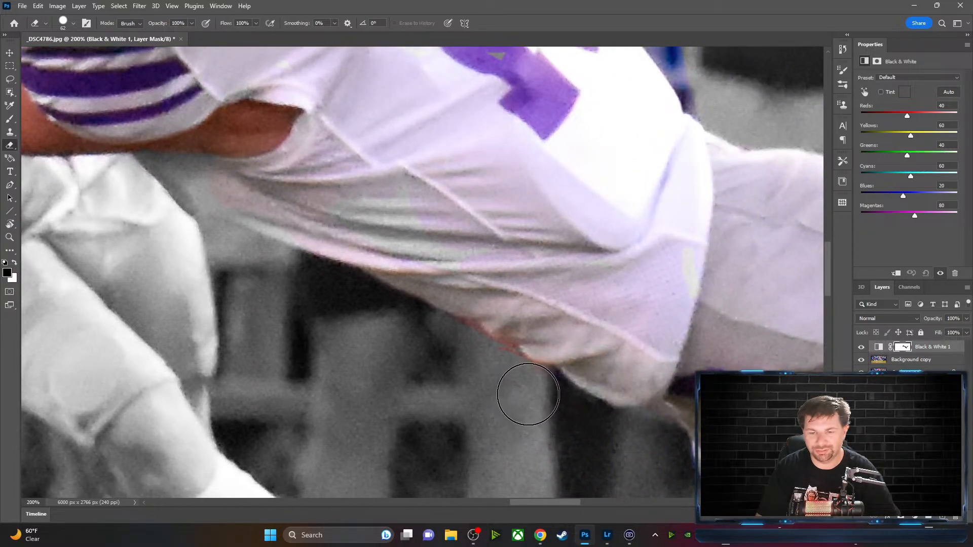
key("bracketleft")
key("bracketleft")
key("bracketleft")
key("bracketleft")
key("bracketleft")
key("bracketleft")
key("bracketleft")
key("bracketleft")
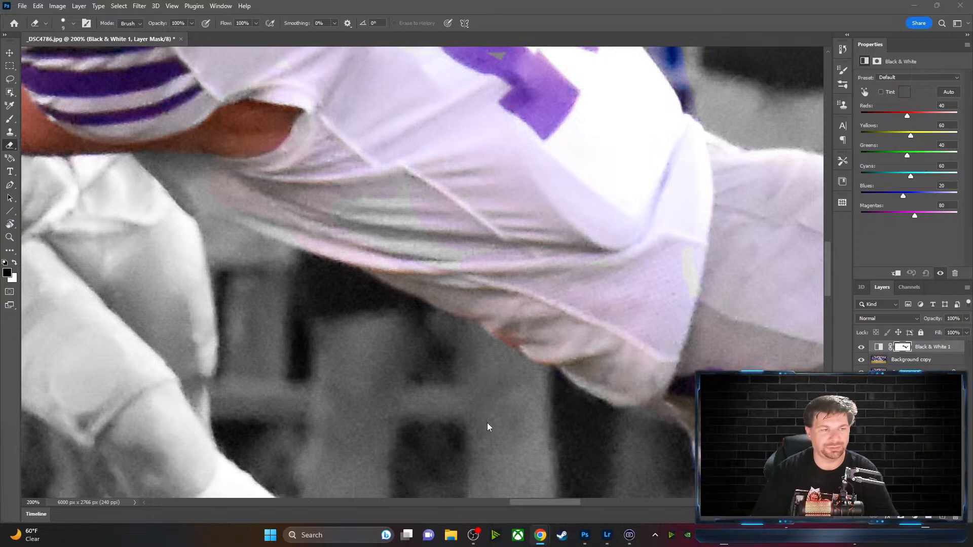
left_click(503, 364)
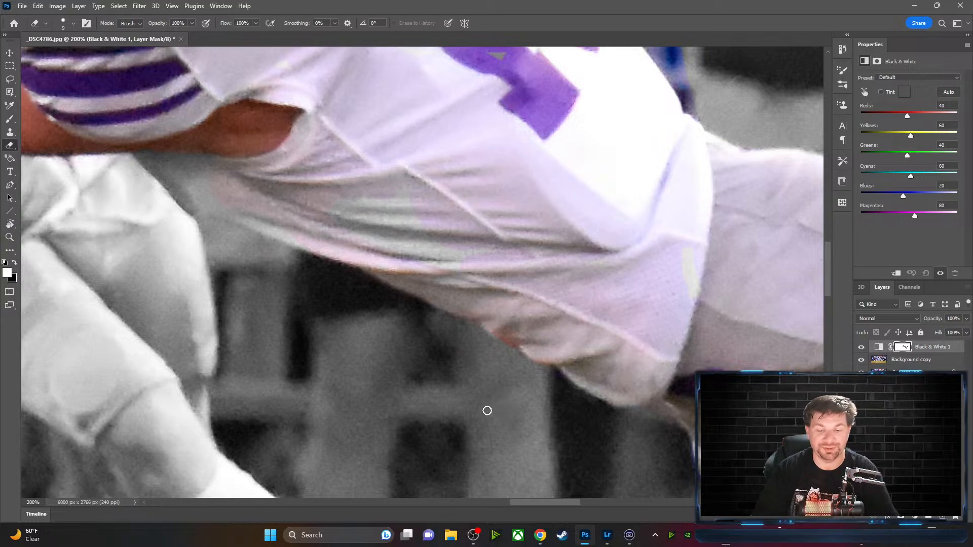
Erase along the jersey's underside, undo the bad stroke, and scrub away the red streaks
left_click_drag(501, 431, 489, 419)
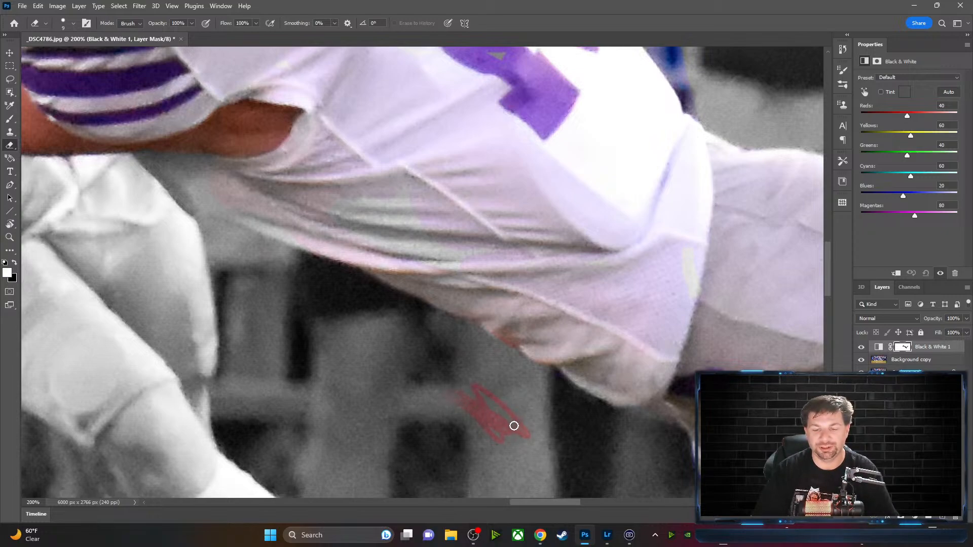
key("ctrl+z")
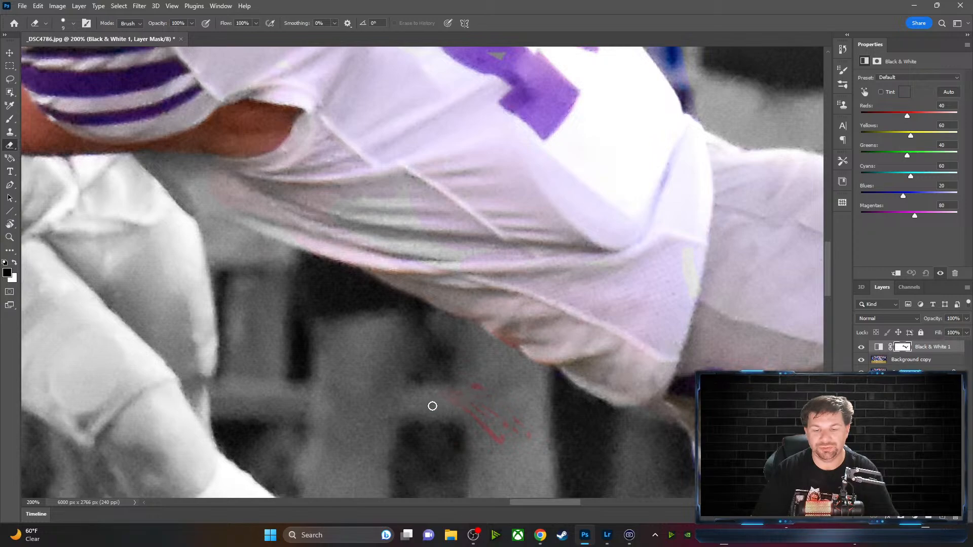
mouse_move(448, 419)
left_mouse_down()
mouse_move(521, 449)
mouse_move(475, 415)
left_mouse_up()
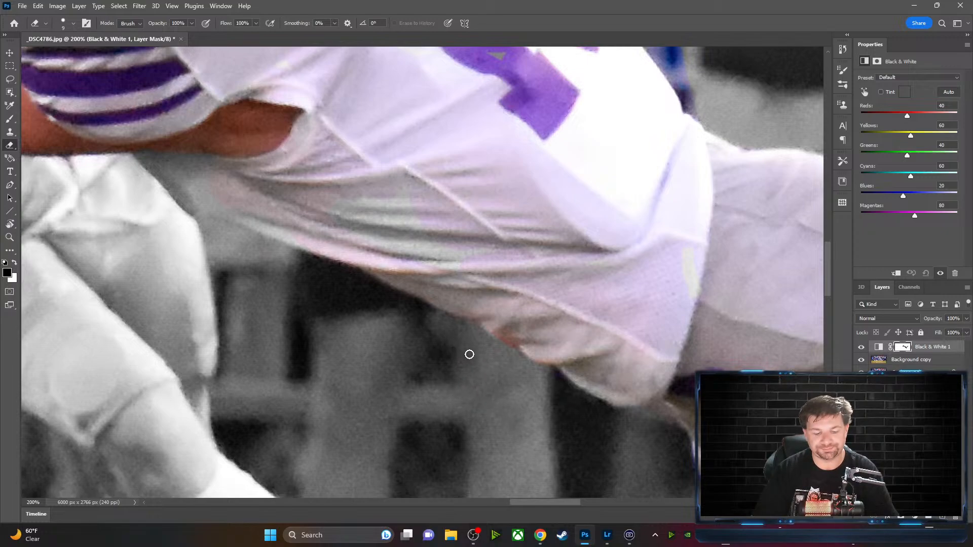
left_click_drag(344, 217, 615, 293)
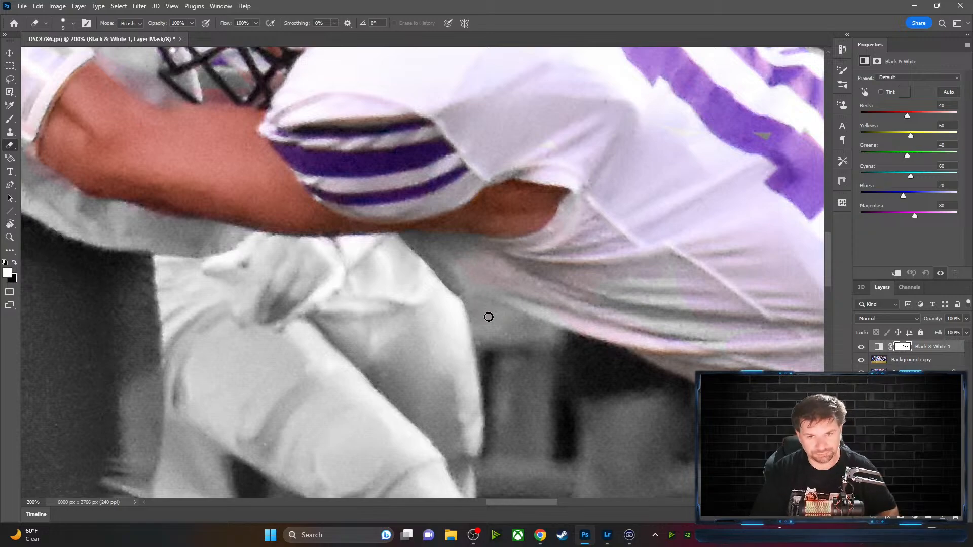
Set the eraser to 25 px and restore colour on the towel and the ball carrier's blue pants
key("bracketright")
key("bracketright")
key("bracketright")
key("bracketright")
key("bracketright")
key("bracketright")
key("bracketright")
key("bracketright")
key("bracketright")
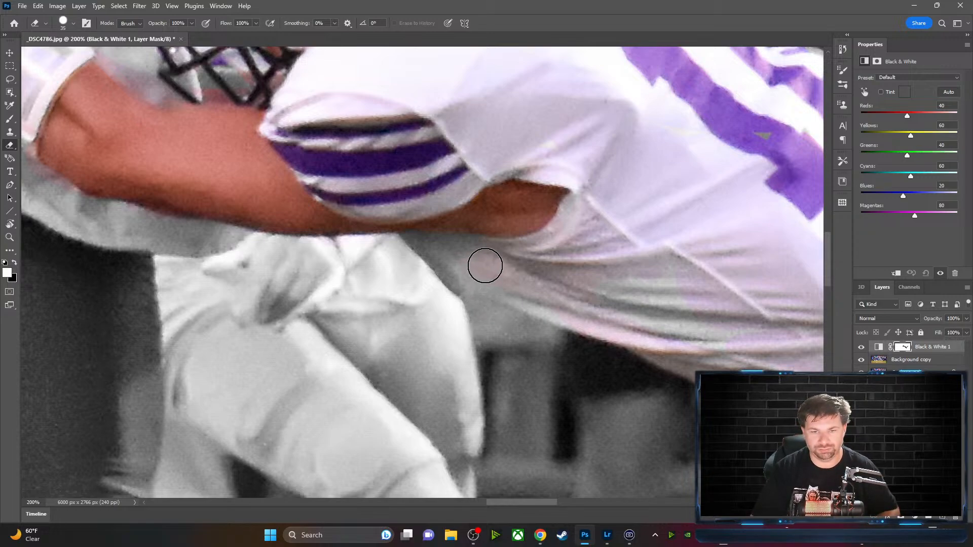
key("bracketleft")
key("bracketleft")
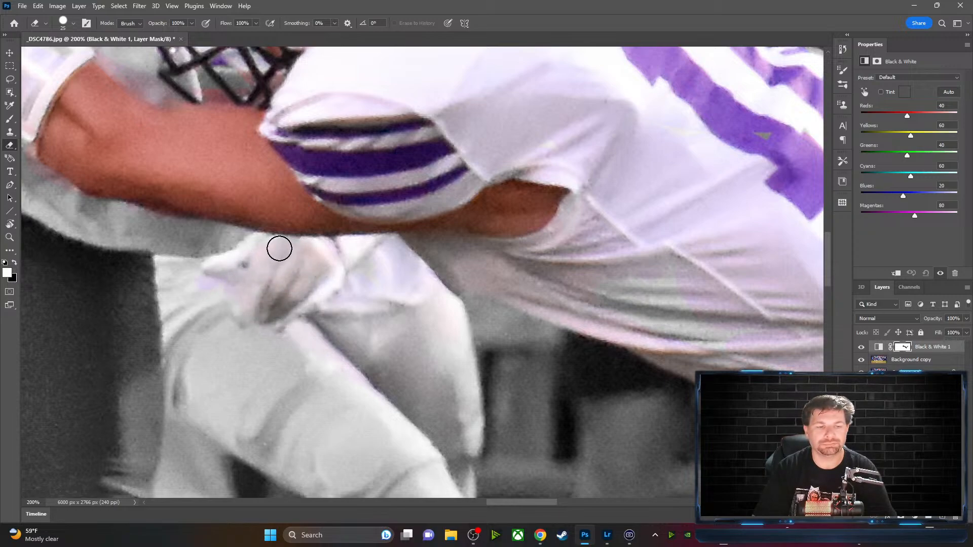
mouse_move(190, 258)
left_mouse_down()
mouse_move(190, 303)
mouse_move(165, 265)
mouse_move(177, 306)
mouse_move(161, 270)
left_mouse_up()
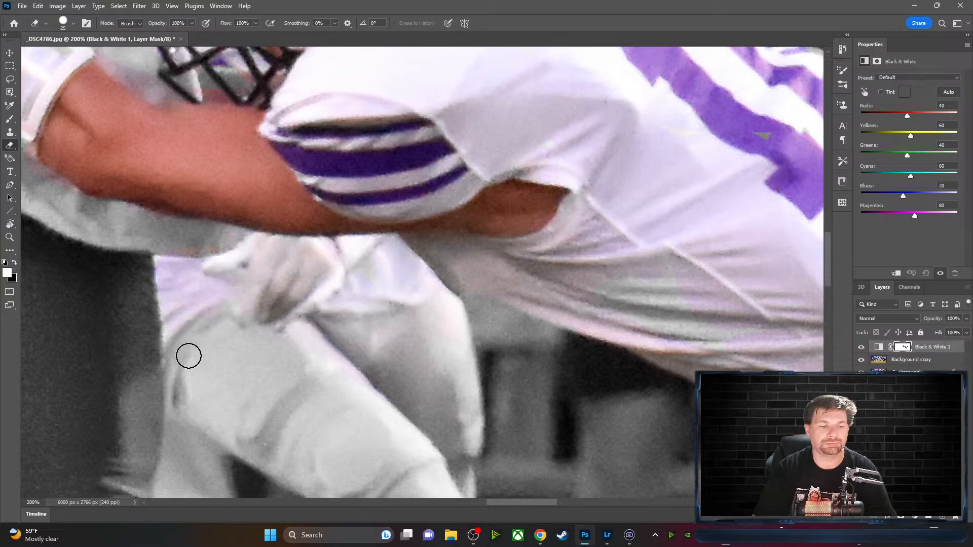
mouse_move(183, 386)
left_mouse_down()
mouse_move(162, 391)
mouse_move(138, 292)
mouse_move(151, 263)
mouse_move(169, 314)
mouse_move(130, 258)
mouse_move(143, 332)
mouse_move(135, 339)
mouse_move(135, 327)
mouse_move(153, 323)
mouse_move(158, 433)
mouse_move(139, 481)
mouse_move(147, 483)
mouse_move(123, 464)
mouse_move(107, 470)
mouse_move(115, 435)
mouse_move(141, 453)
mouse_move(125, 376)
mouse_move(129, 410)
mouse_move(112, 380)
mouse_move(114, 412)
mouse_move(125, 258)
mouse_move(136, 353)
mouse_move(125, 315)
mouse_move(121, 327)
mouse_move(120, 263)
mouse_move(142, 385)
mouse_move(119, 336)
mouse_move(109, 260)
mouse_move(189, 265)
mouse_move(220, 231)
mouse_move(250, 219)
mouse_move(182, 210)
mouse_move(117, 262)
mouse_move(119, 194)
mouse_move(117, 246)
mouse_move(74, 211)
mouse_move(120, 209)
mouse_move(53, 187)
mouse_move(30, 159)
mouse_move(52, 200)
mouse_move(35, 208)
mouse_move(102, 235)
left_mouse_up()
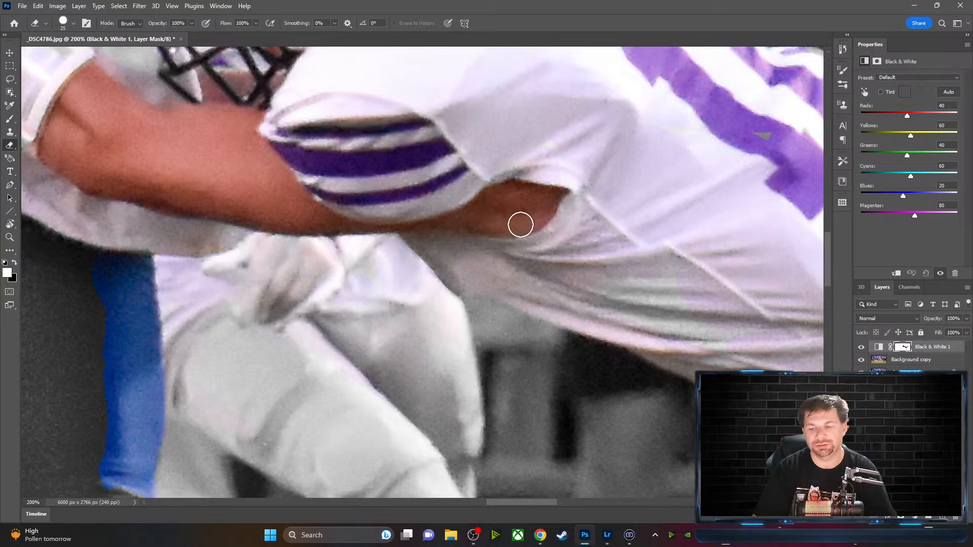
Set the eraser to 10 px and zoom out over the ball carrier's blue pants leg
key("bracketleft")
key("bracketleft")
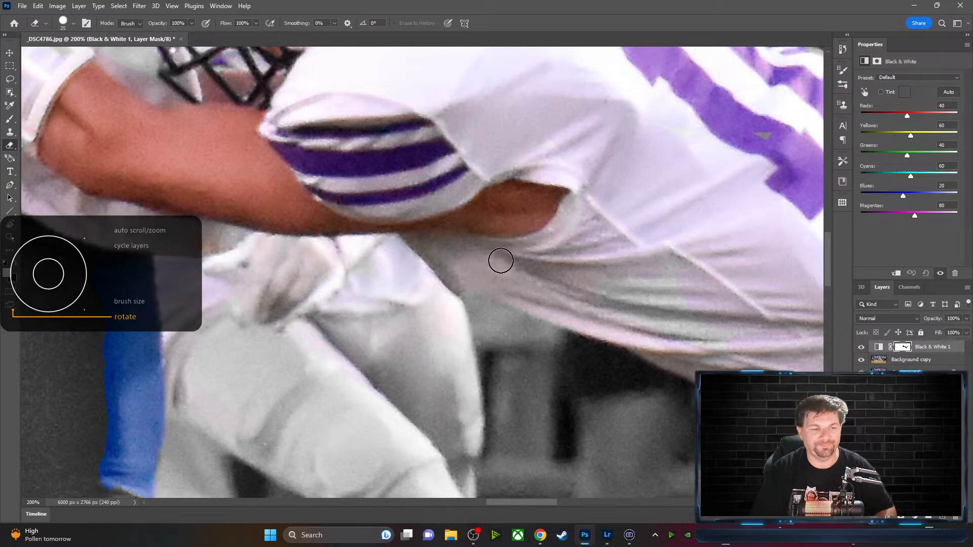
scroll(500, 262, "down", 3)
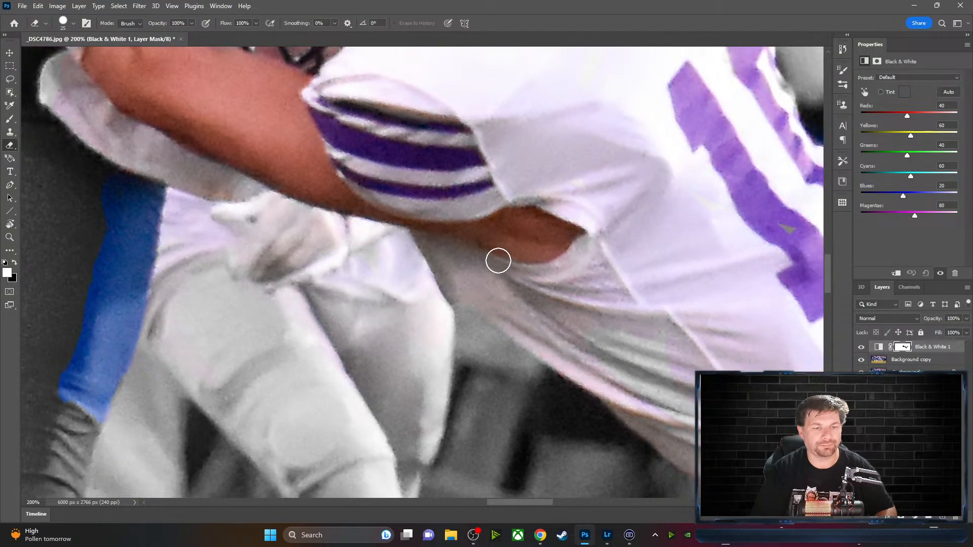
scroll(498, 260, "up", 2)
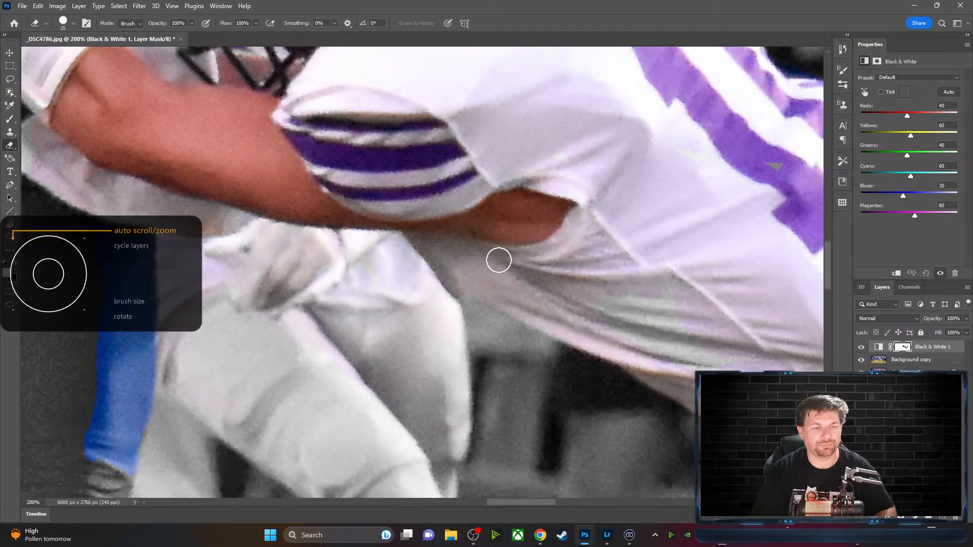
scroll(499, 261, "down", 5)
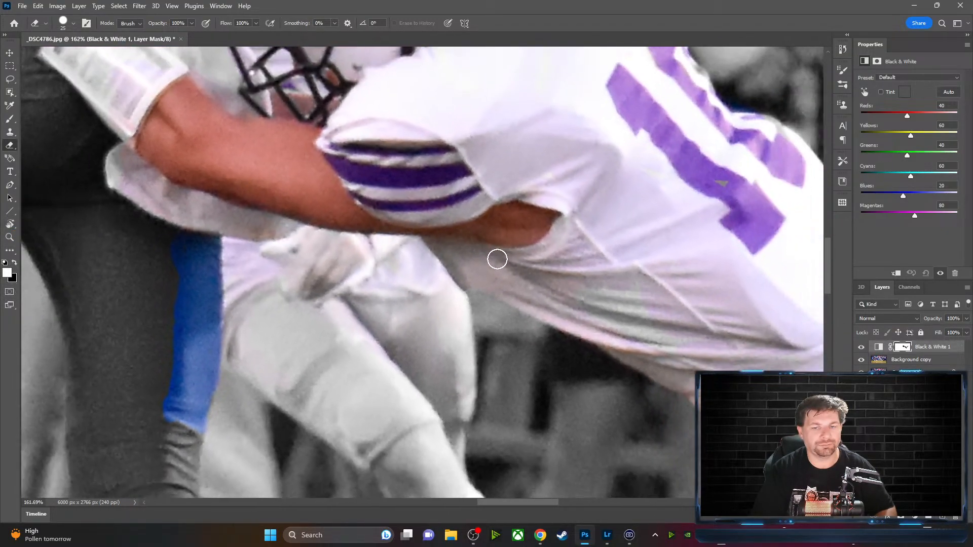
scroll(497, 259, "down", 8)
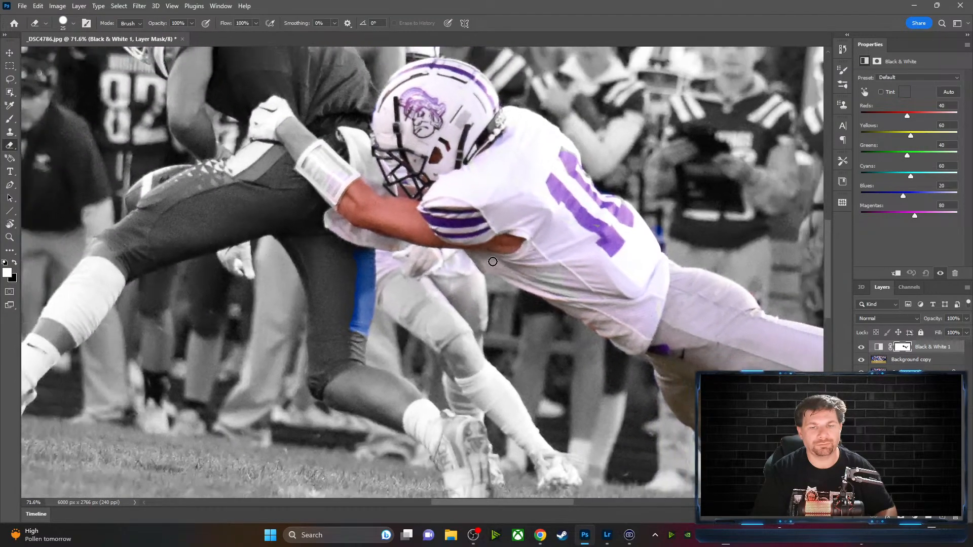
scroll(492, 261, "down", 6)
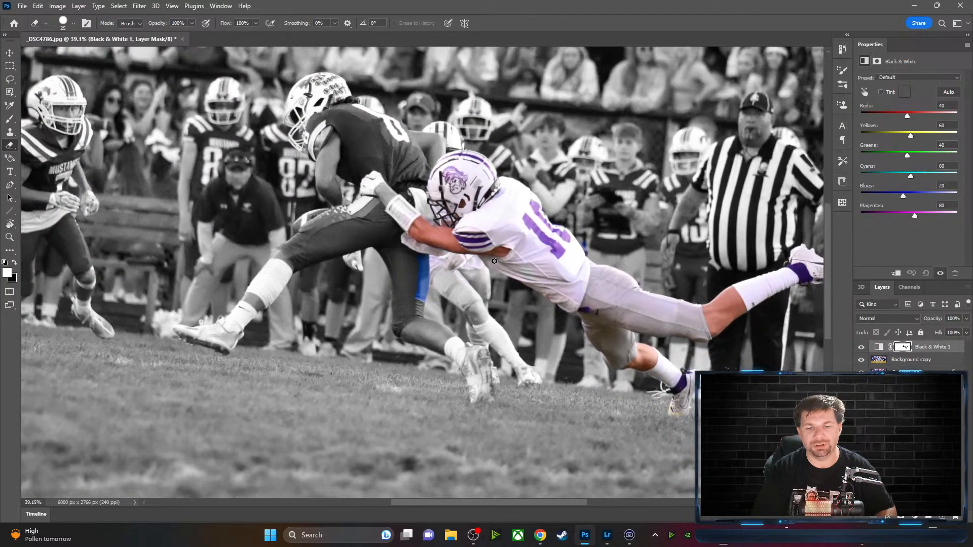
scroll(494, 261, "up", 1)
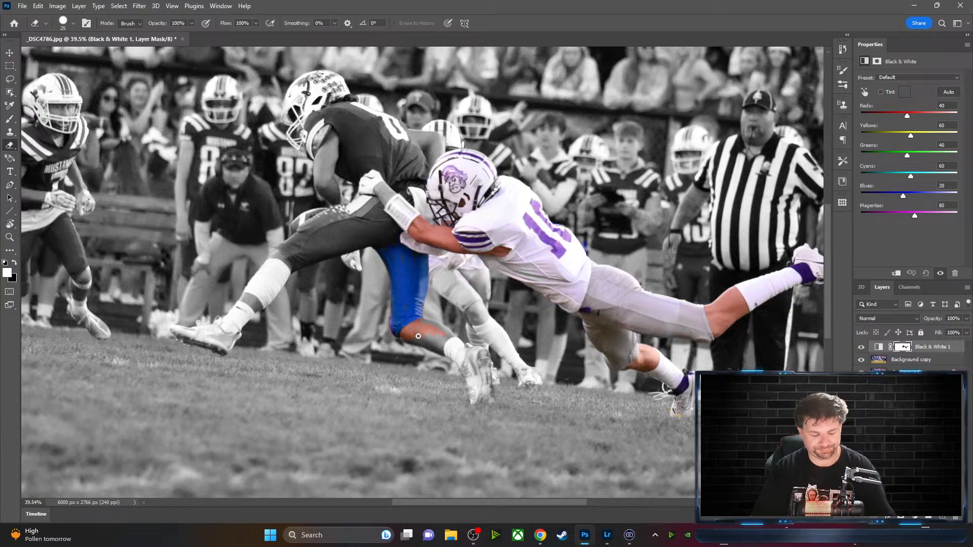
Reveal colour on the ball carrier's lower shin, blue shorts and gold cleat
scroll(413, 341, "down", 1)
scroll(413, 341, "up", 5)
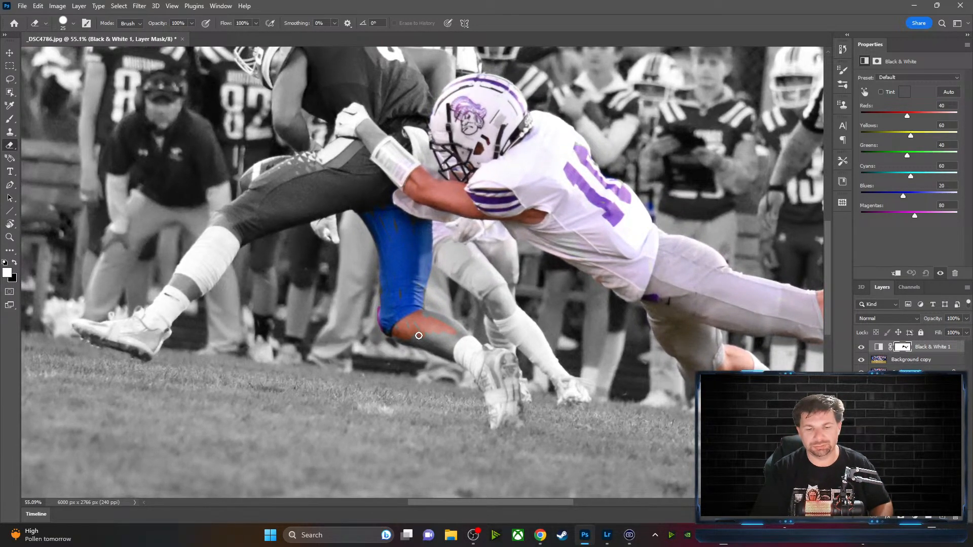
scroll(418, 334, "down", 1)
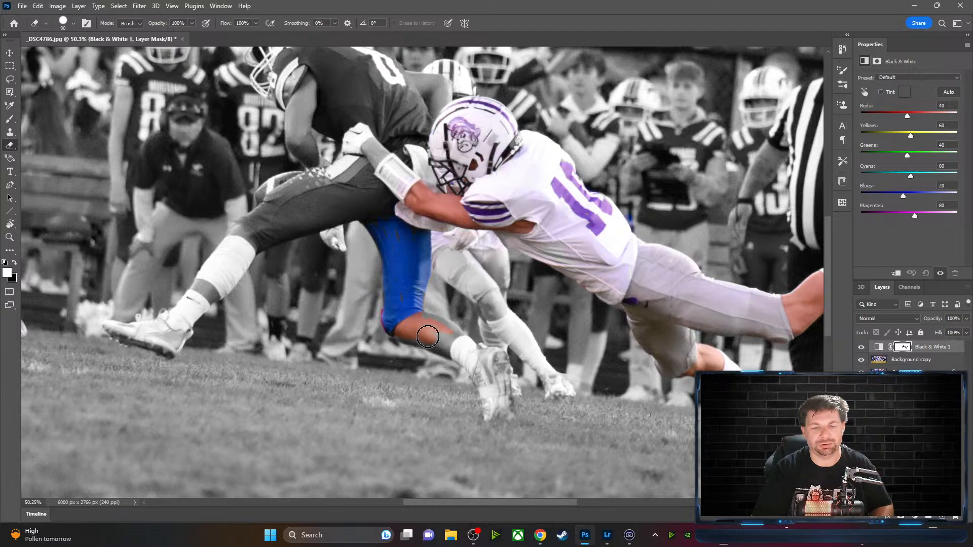
mouse_move(410, 336)
left_mouse_down()
mouse_move(456, 352)
mouse_move(404, 333)
mouse_move(408, 326)
mouse_move(443, 337)
mouse_move(429, 322)
left_mouse_up()
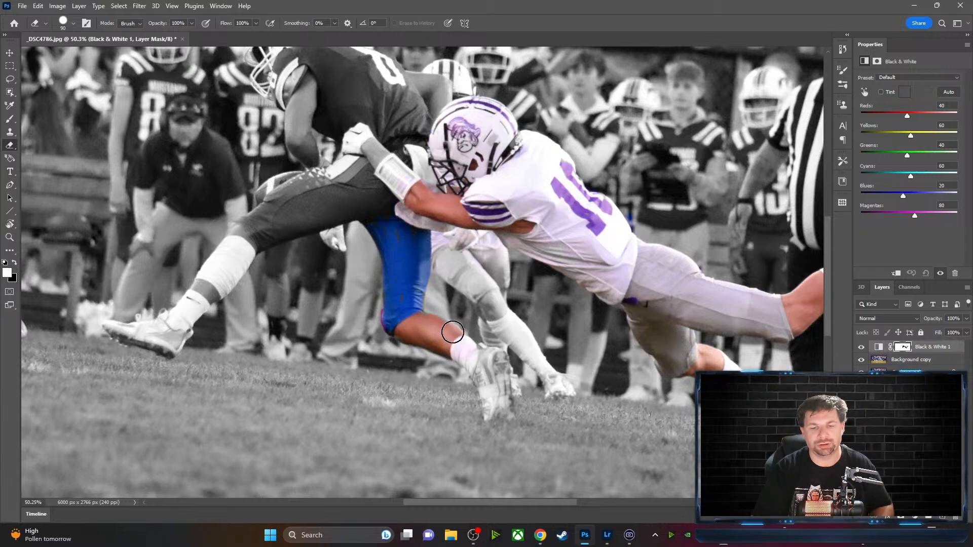
mouse_move(408, 311)
left_mouse_down()
mouse_move(391, 234)
mouse_move(379, 228)
mouse_move(409, 231)
mouse_move(419, 201)
left_mouse_up()
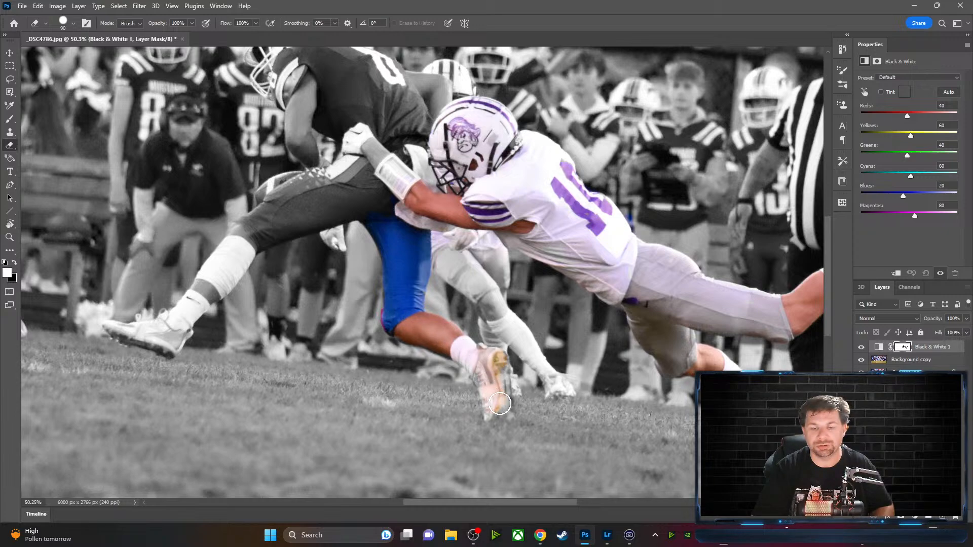
mouse_move(494, 372)
left_mouse_down()
mouse_move(491, 416)
mouse_move(505, 412)
mouse_move(489, 360)
left_mouse_up()
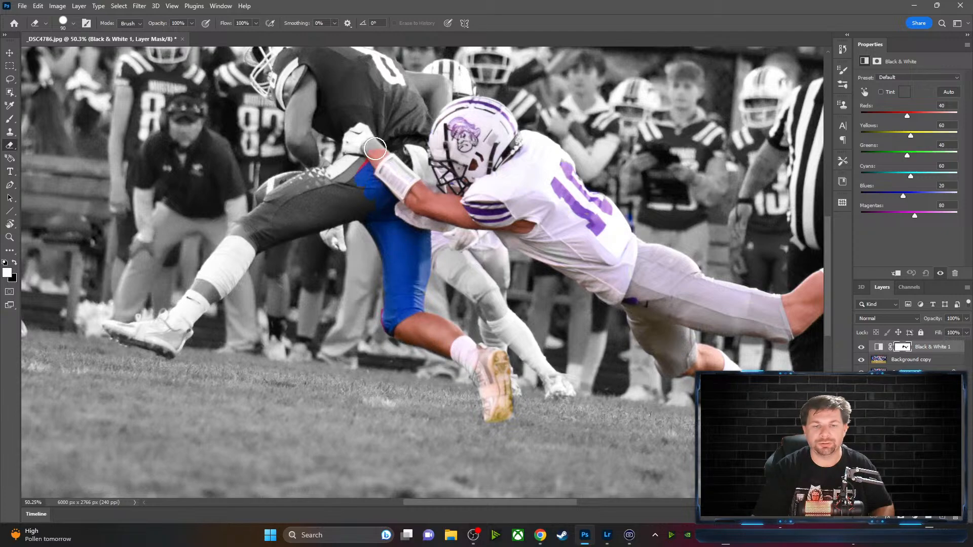
Reveal colour on his arm, jersey edge, whole thigh, knee and leg down to the cleat
left_click_drag(378, 136, 359, 146)
mouse_move(315, 192)
left_mouse_down()
mouse_move(358, 182)
mouse_move(376, 188)
mouse_move(308, 226)
mouse_move(378, 203)
mouse_move(269, 238)
mouse_move(311, 203)
mouse_move(266, 240)
mouse_move(317, 182)
mouse_move(276, 202)
mouse_move(322, 171)
mouse_move(285, 201)
mouse_move(307, 186)
mouse_move(286, 194)
mouse_move(294, 183)
mouse_move(279, 187)
mouse_move(299, 181)
mouse_move(273, 194)
left_mouse_up()
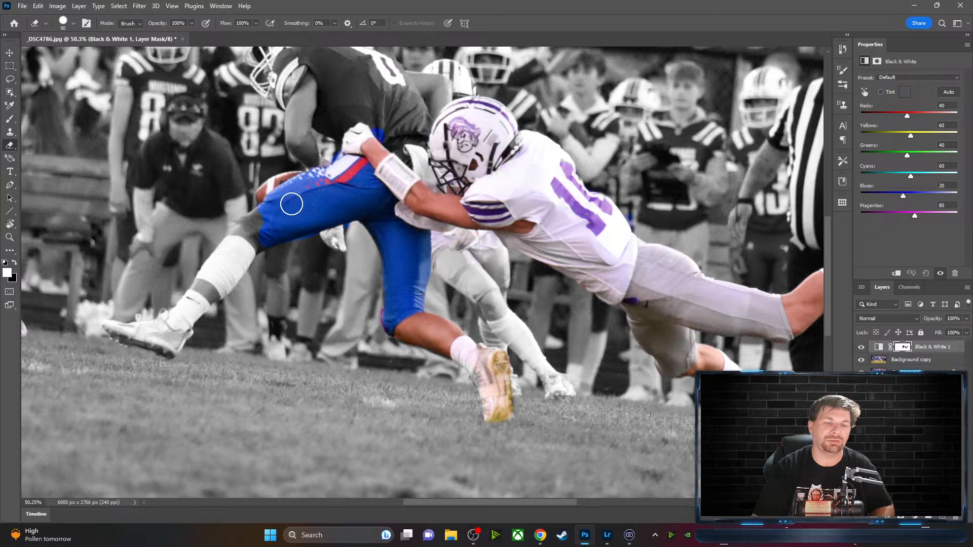
mouse_move(259, 228)
left_mouse_down()
mouse_move(248, 231)
mouse_move(252, 222)
mouse_move(239, 246)
mouse_move(229, 284)
left_mouse_up()
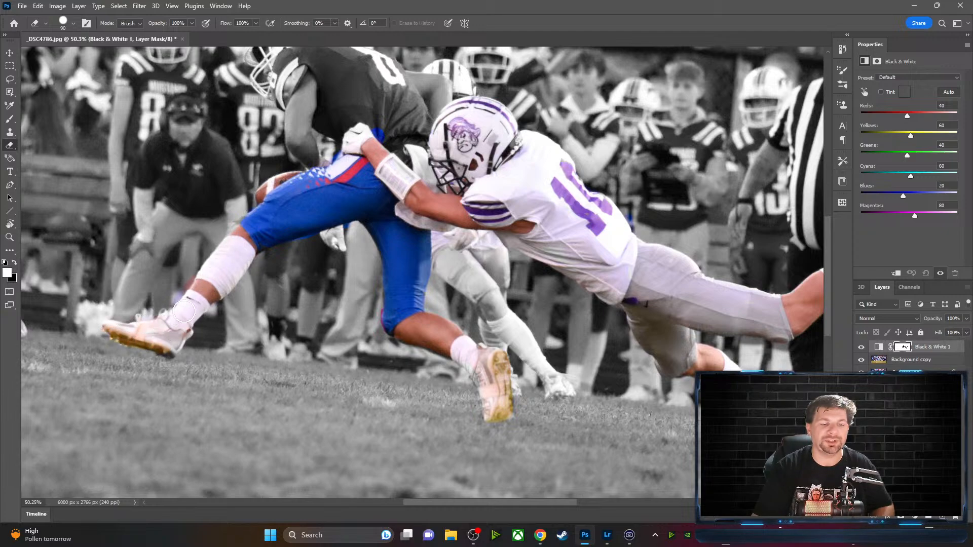
left_click_drag(222, 278, 166, 354)
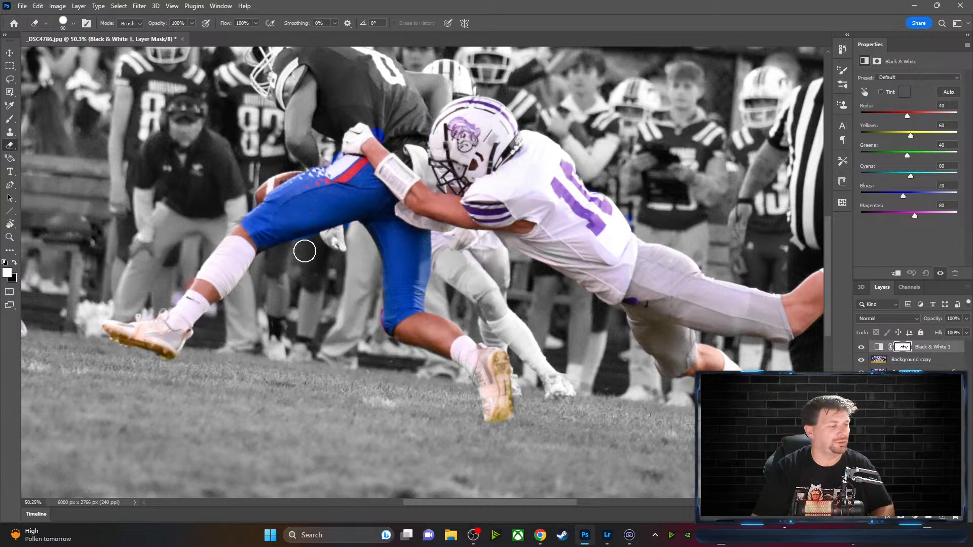
Erase the mask over the ball carrier's blue jersey, forearm skin and helmet logo, then zoom out
mouse_move(367, 204)
left_mouse_down()
mouse_move(390, 237)
mouse_move(396, 325)
mouse_move(167, 304)
mouse_move(139, 181)
mouse_move(307, 306)
mouse_move(384, 340)
left_mouse_up()
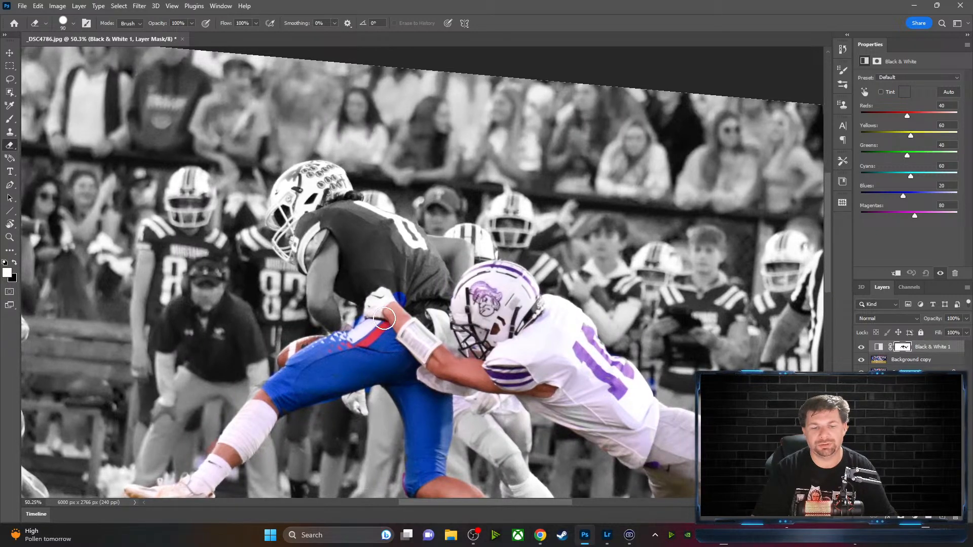
mouse_move(380, 298)
left_mouse_down()
mouse_move(367, 284)
mouse_move(377, 295)
mouse_move(367, 310)
left_mouse_up()
mouse_move(331, 246)
left_mouse_down()
mouse_move(350, 240)
mouse_move(321, 267)
mouse_move(338, 318)
mouse_move(326, 320)
mouse_move(310, 280)
mouse_move(343, 346)
mouse_move(365, 268)
mouse_move(358, 284)
mouse_move(400, 285)
mouse_move(378, 274)
mouse_move(392, 272)
mouse_move(444, 321)
mouse_move(424, 319)
mouse_move(419, 298)
mouse_move(448, 309)
mouse_move(433, 284)
mouse_move(456, 304)
mouse_move(426, 263)
mouse_move(437, 272)
mouse_move(436, 259)
mouse_move(401, 228)
mouse_move(414, 252)
mouse_move(396, 246)
mouse_move(401, 277)
mouse_move(371, 269)
mouse_move(375, 254)
mouse_move(345, 242)
mouse_move(359, 249)
mouse_move(371, 233)
mouse_move(333, 220)
mouse_move(316, 224)
mouse_move(311, 247)
mouse_move(312, 224)
mouse_move(304, 249)
mouse_move(325, 216)
mouse_move(391, 230)
mouse_move(348, 210)
mouse_move(368, 209)
mouse_move(411, 235)
mouse_move(439, 274)
mouse_move(432, 246)
mouse_move(465, 251)
mouse_move(461, 271)
mouse_move(458, 247)
left_mouse_up()
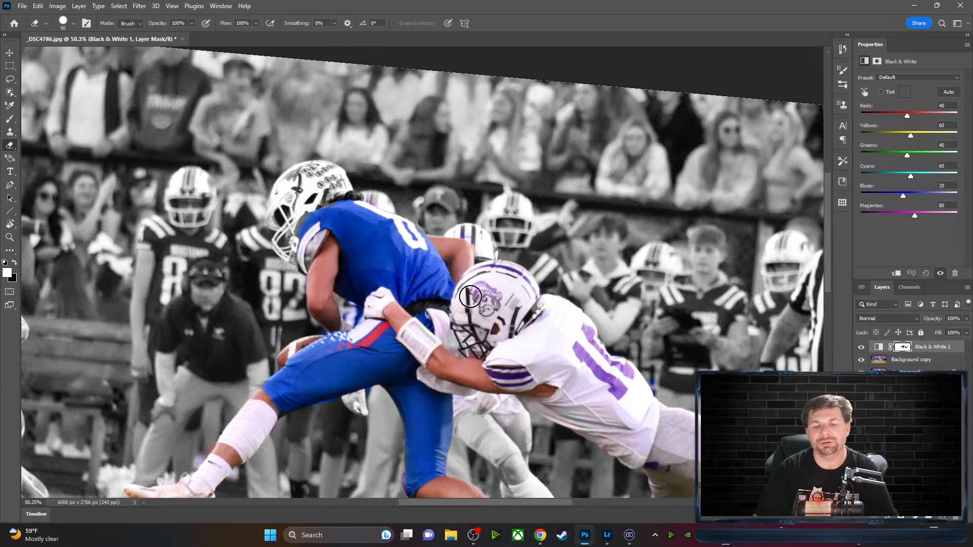
mouse_move(324, 189)
left_mouse_down()
mouse_move(308, 175)
mouse_move(294, 197)
mouse_move(289, 215)
mouse_move(310, 203)
mouse_move(278, 257)
mouse_move(281, 196)
mouse_move(322, 167)
mouse_move(283, 188)
mouse_move(308, 170)
mouse_move(346, 171)
mouse_move(357, 190)
mouse_move(349, 199)
mouse_move(332, 178)
mouse_move(293, 180)
mouse_move(281, 238)
left_mouse_up()
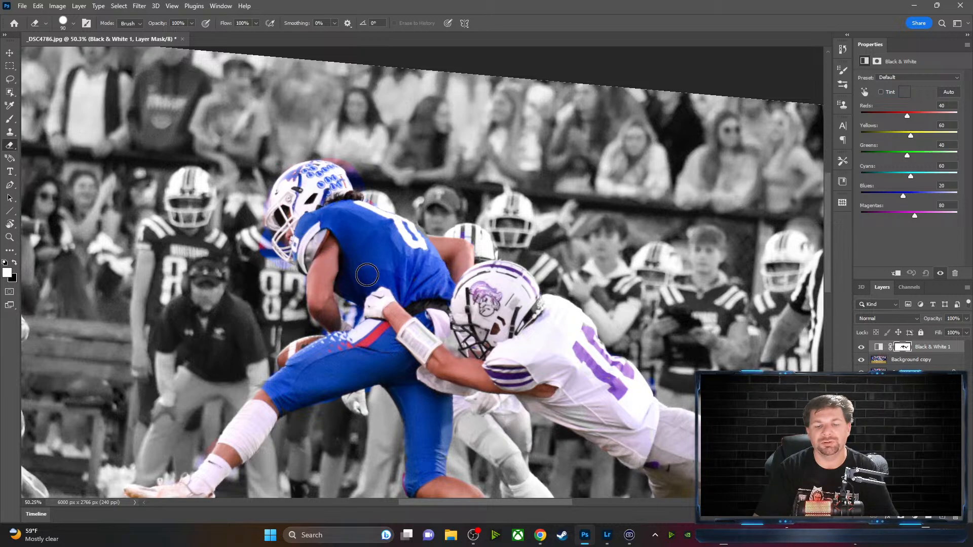
mouse_move(503, 351)
left_mouse_down()
mouse_move(487, 351)
mouse_move(381, 243)
mouse_move(469, 228)
mouse_move(485, 255)
left_mouse_up()
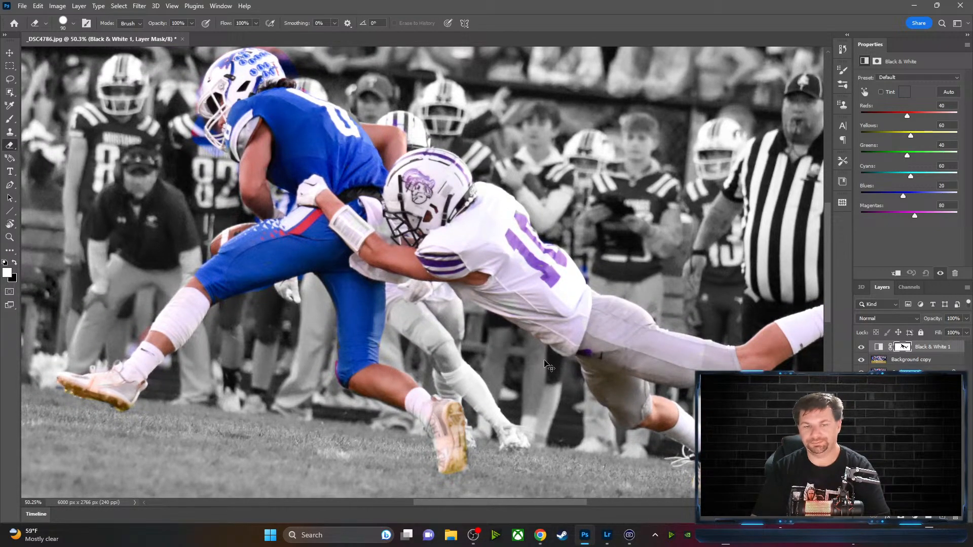
key("ctrl+minus")
key("ctrl+minus")
key("ctrl+minus")
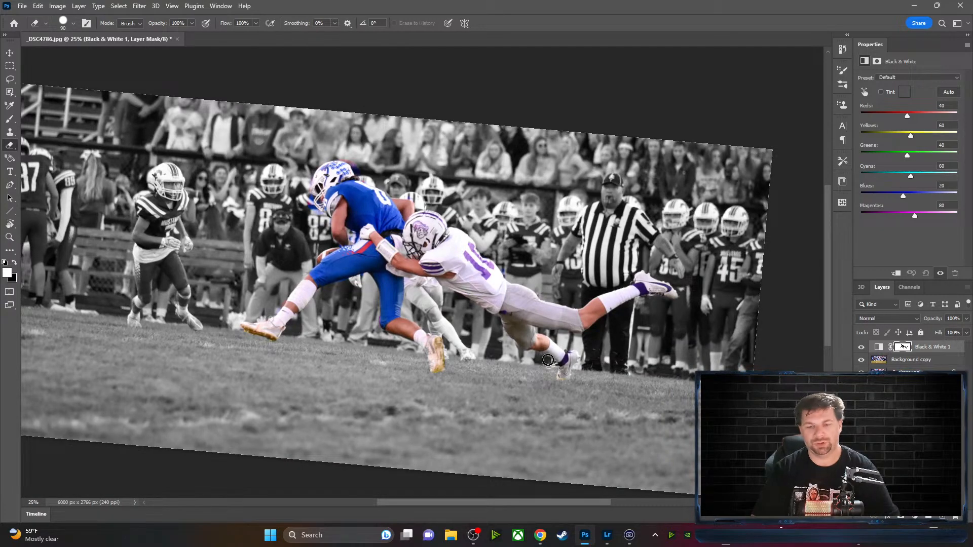
Centre the photo and reset the canvas rotation to 0° to view the full frame
mouse_move(588, 363)
left_mouse_down()
mouse_move(594, 339)
mouse_move(643, 359)
left_mouse_up()
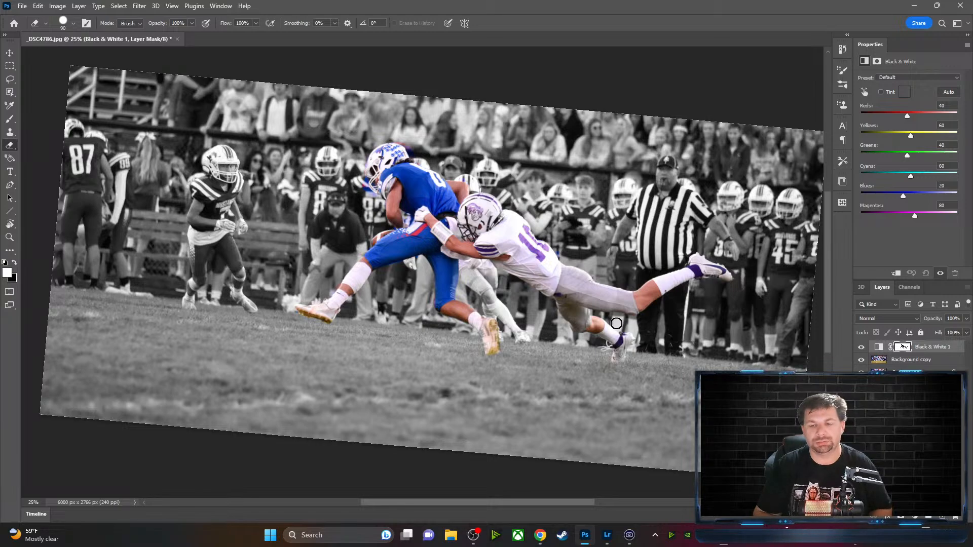
key("Escape")
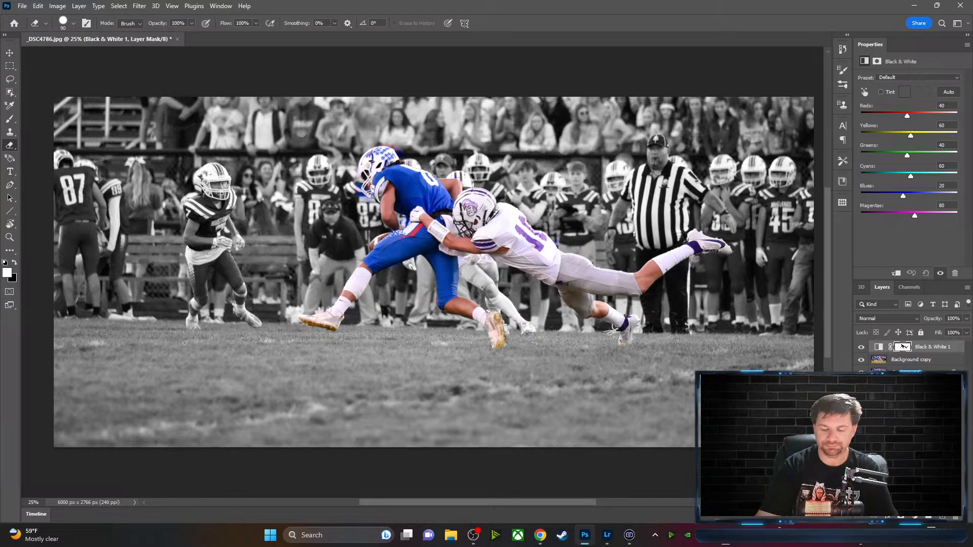
Zoom in two steps with the tackle centred in view
key("ctrl+plus")
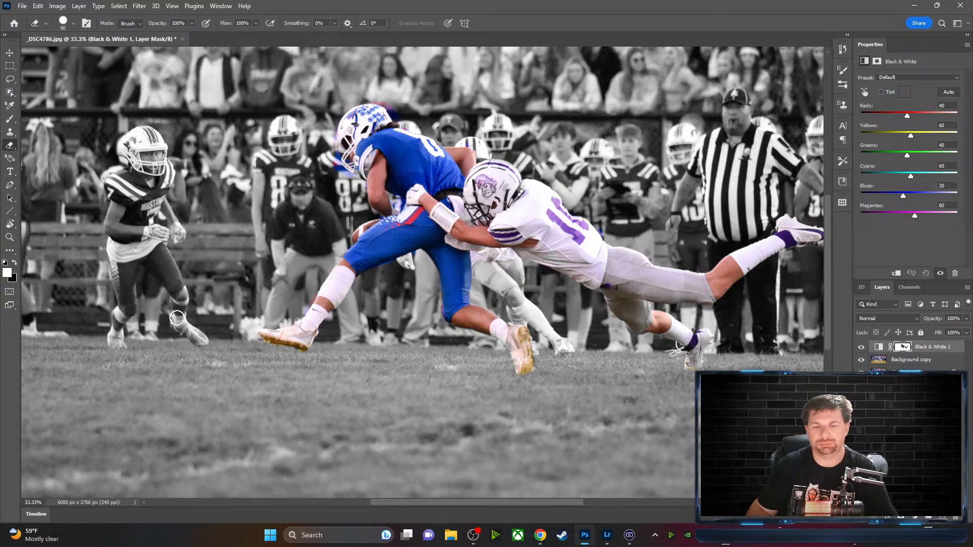
left_click_drag(581, 385, 517, 383)
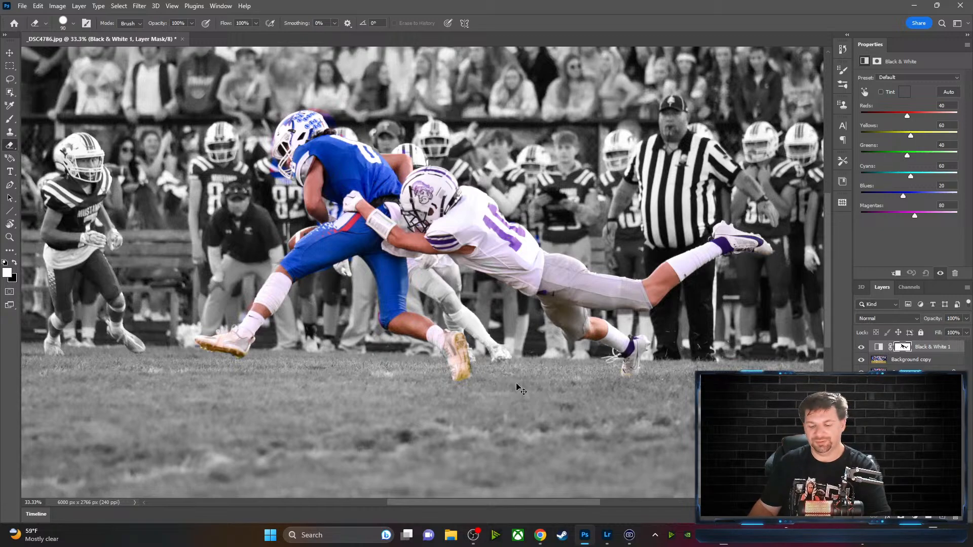
key("ctrl+plus")
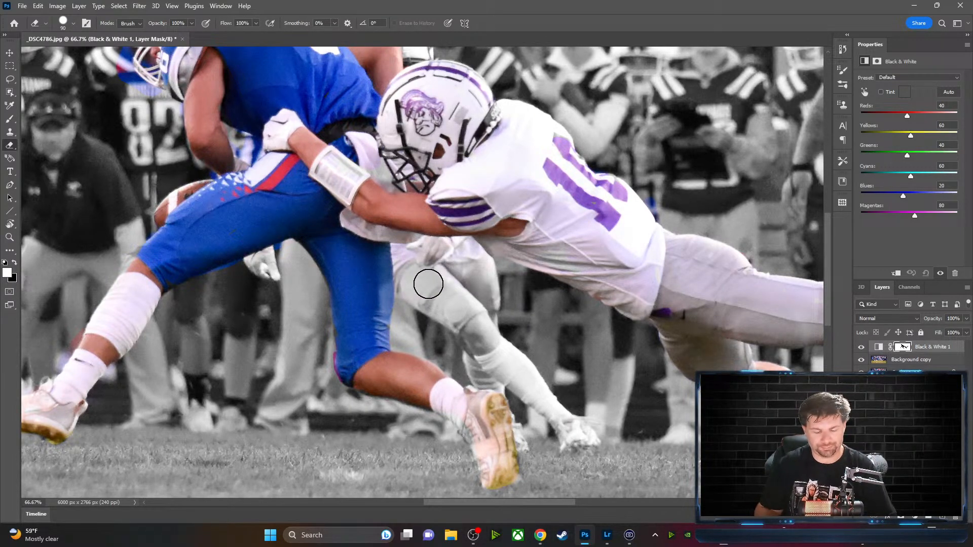
Shrink the brush to 15 px and paint black and white along the tackler's arm and jersey mask edges
key("x")
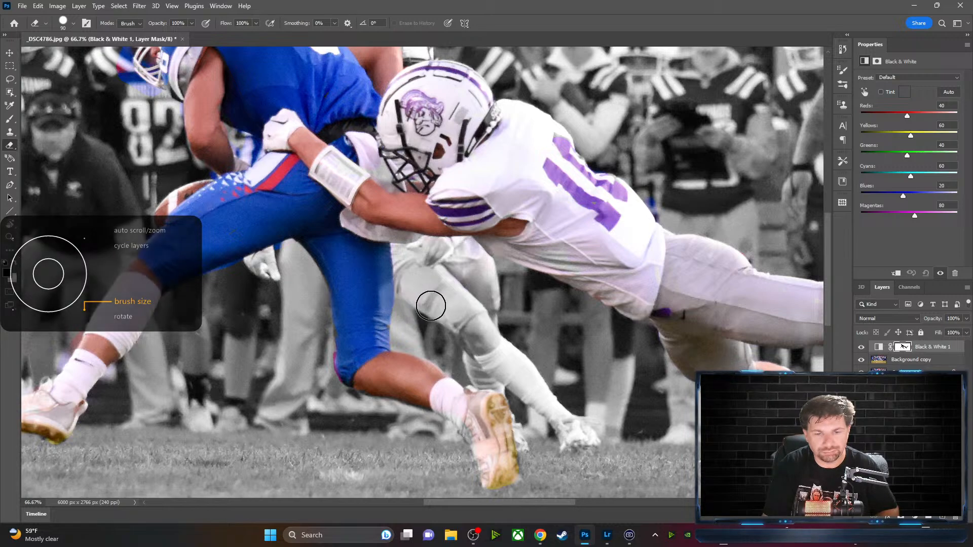
key("bracketleft")
key("bracketleft")
key("bracketleft")
key("bracketleft")
key("bracketleft")
key("bracketleft")
key("bracketleft")
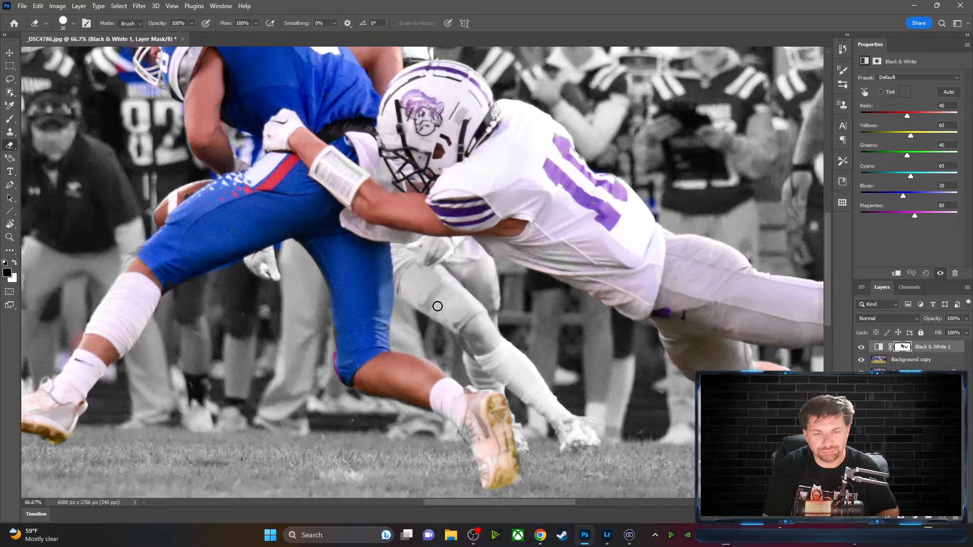
key("bracketleft")
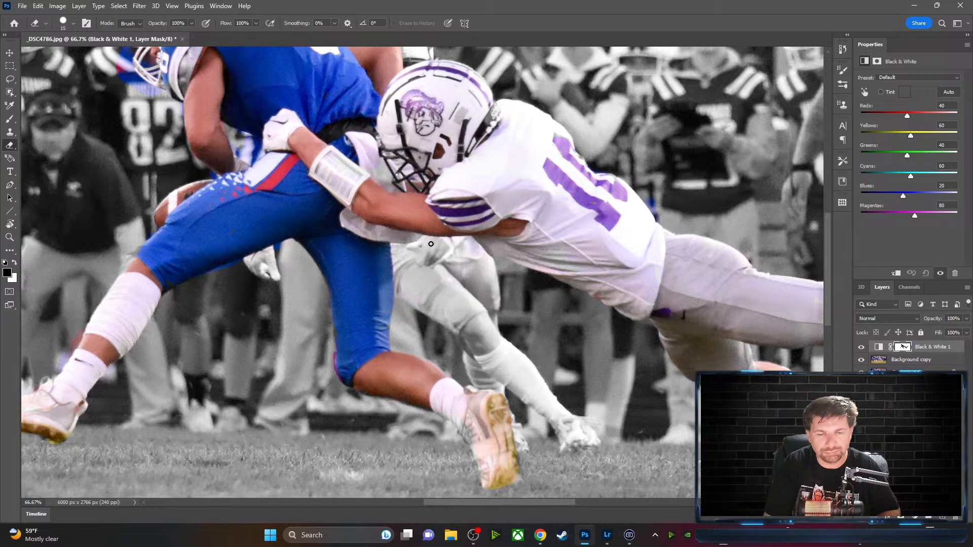
key("x")
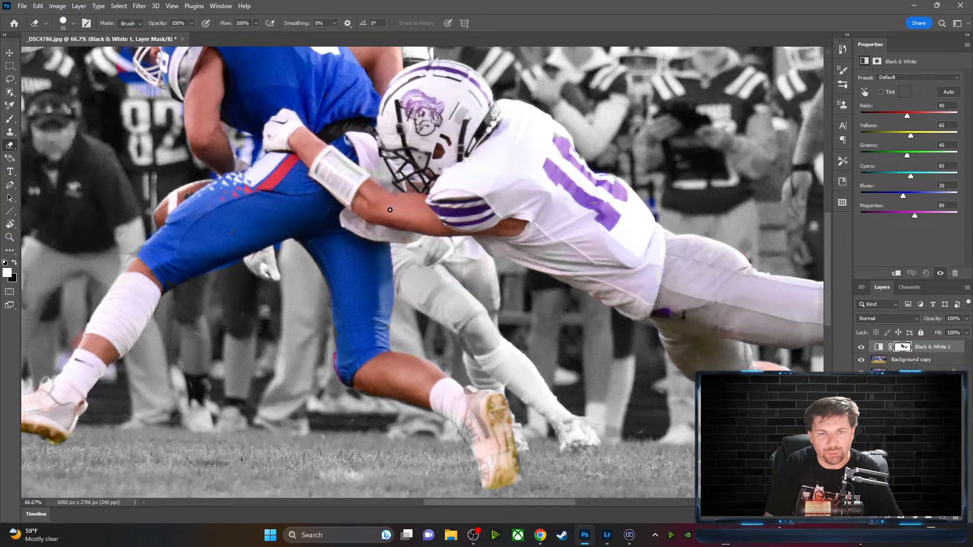
key("x")
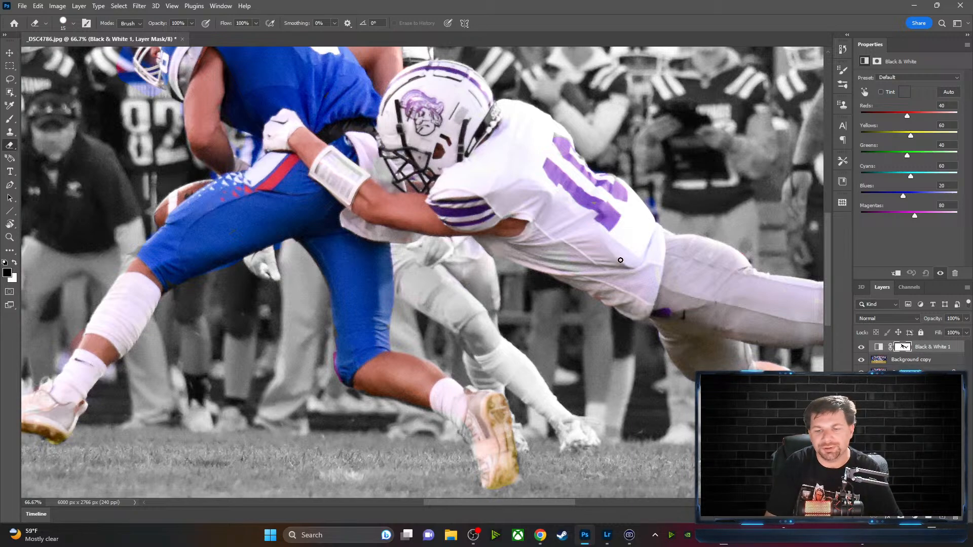
left_click_drag(605, 272, 473, 266)
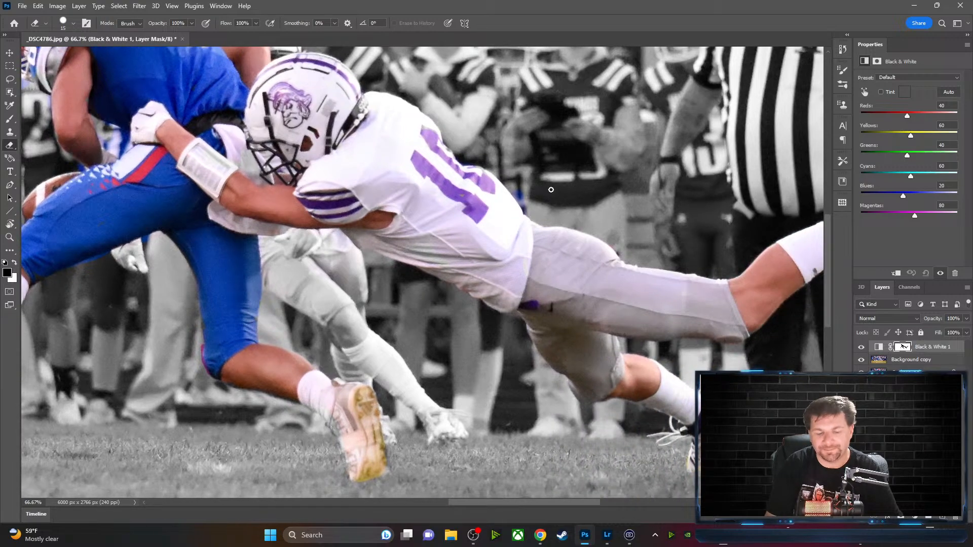
Refine the mask along the tackler's diving legs and purple-trimmed cleat, alternating black and white paint
key("x")
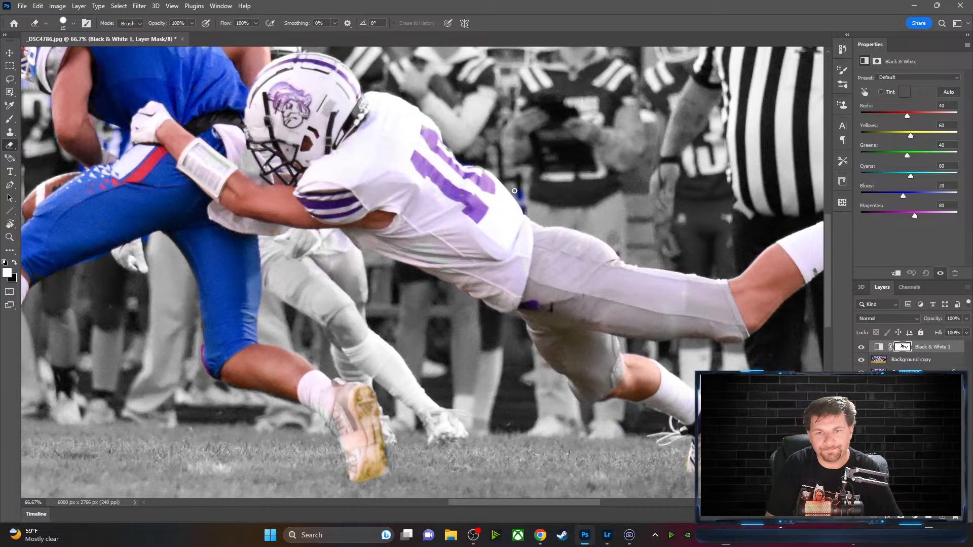
key("x")
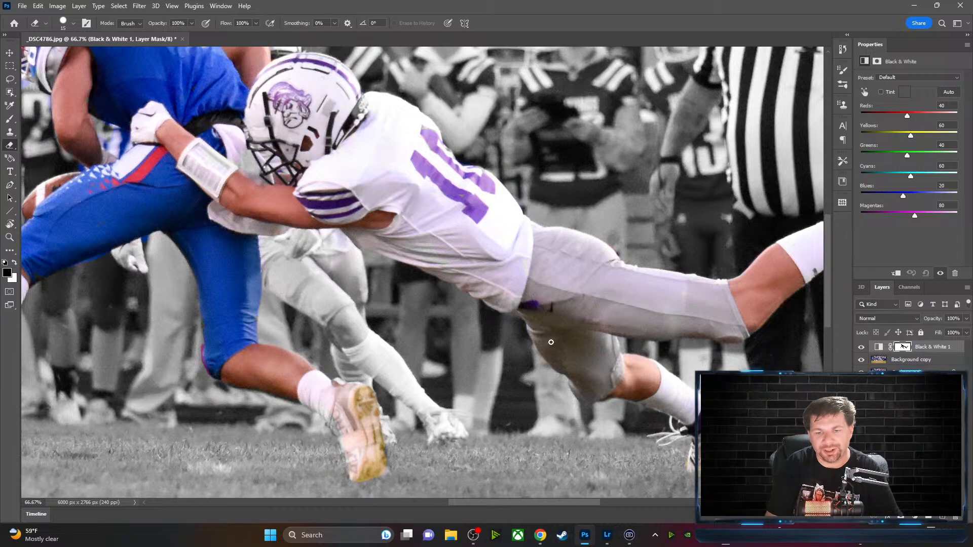
left_click_drag(607, 430, 402, 326)
key("x")
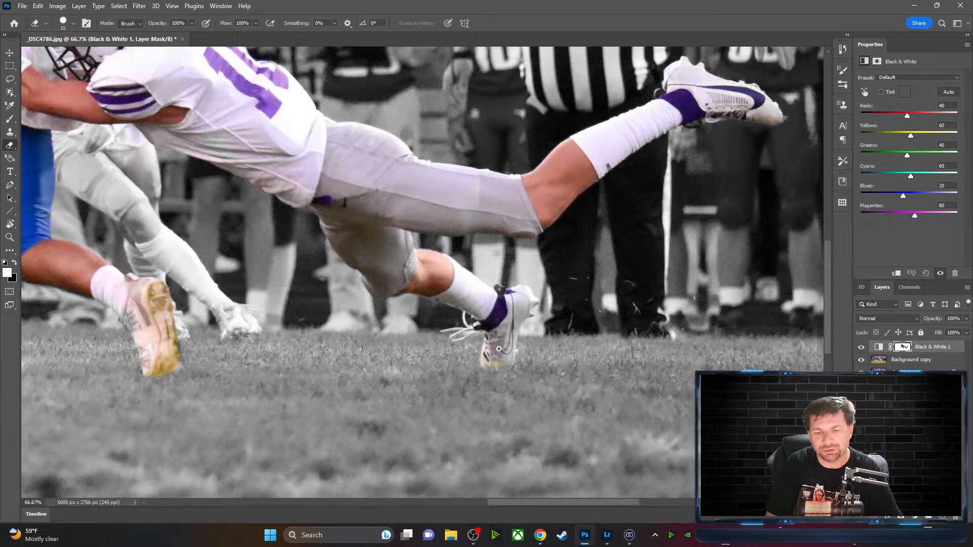
key("x")
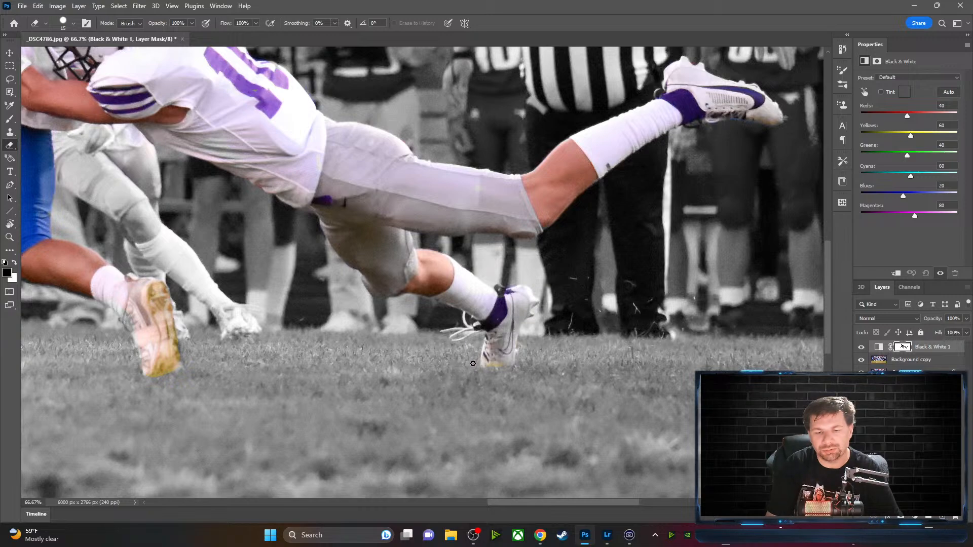
key("x")
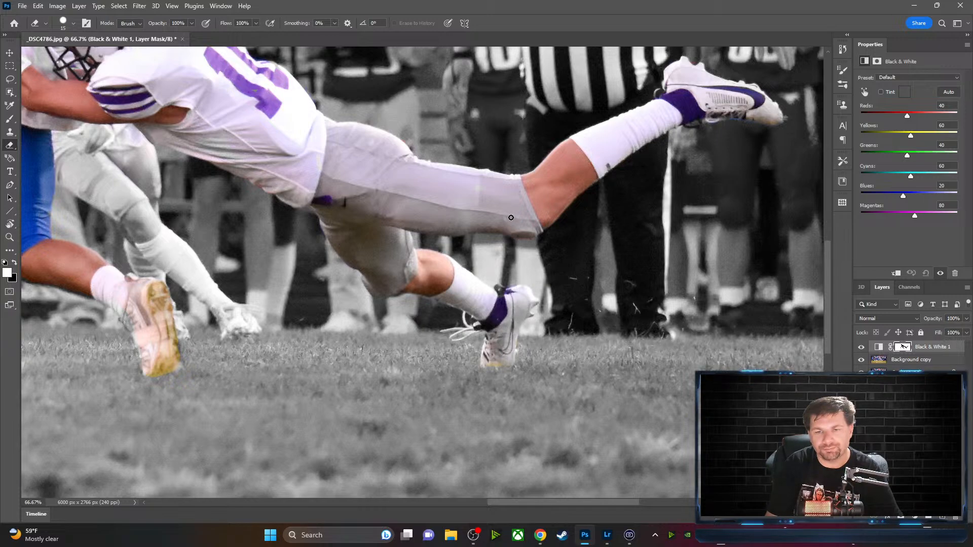
key("x")
key("x")
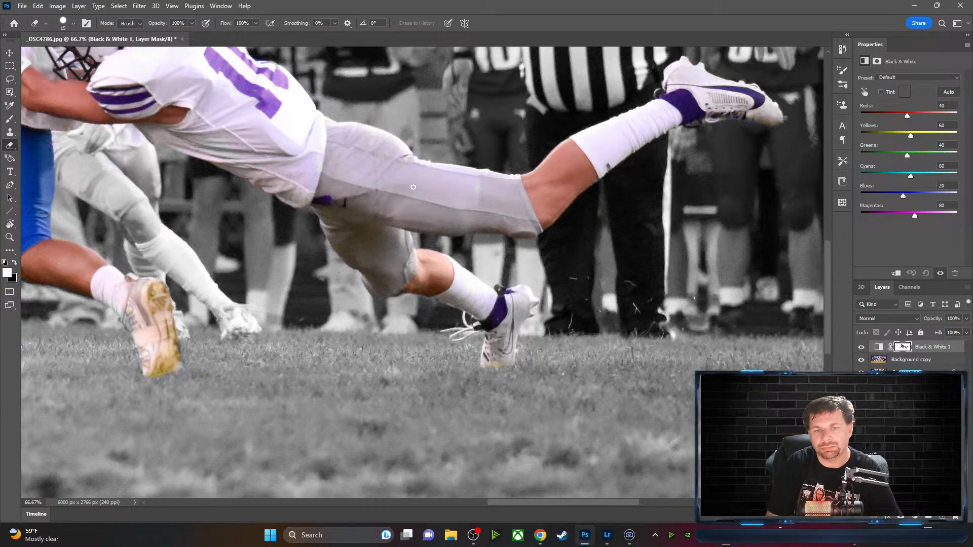
key("x")
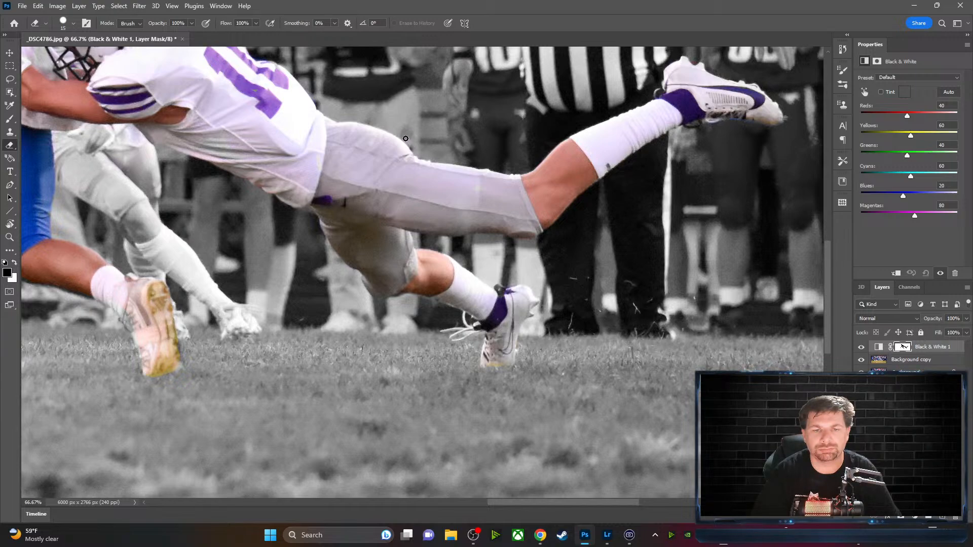
left_click_drag(341, 105, 615, 265)
left_click_drag(439, 167, 543, 220)
Alternate black and white paint to refine the mask around the top of the ball carrier's helmet
key("x")
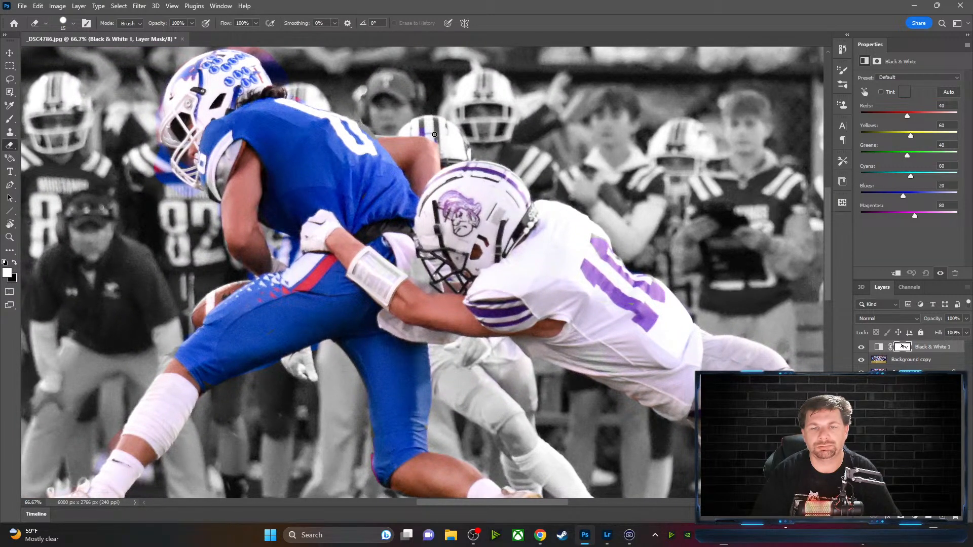
key("x")
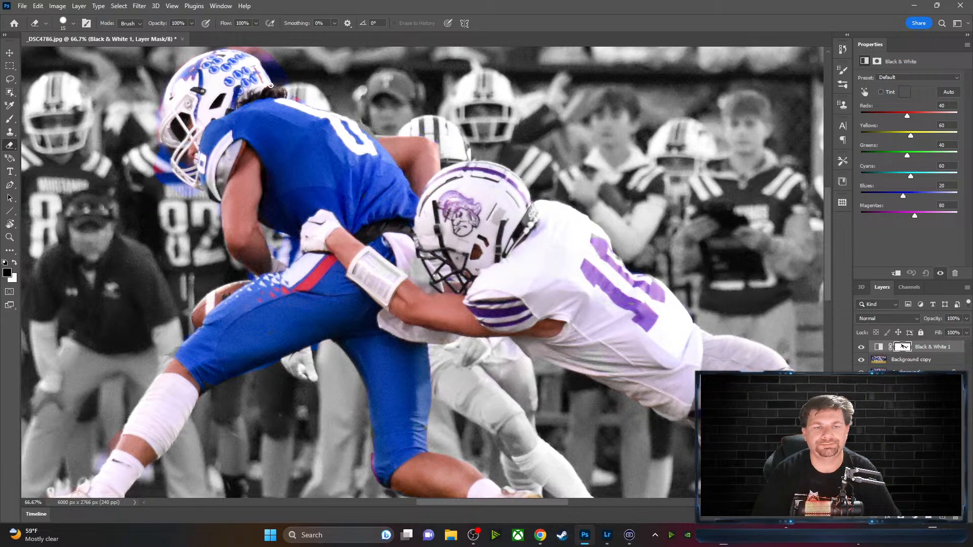
key("x")
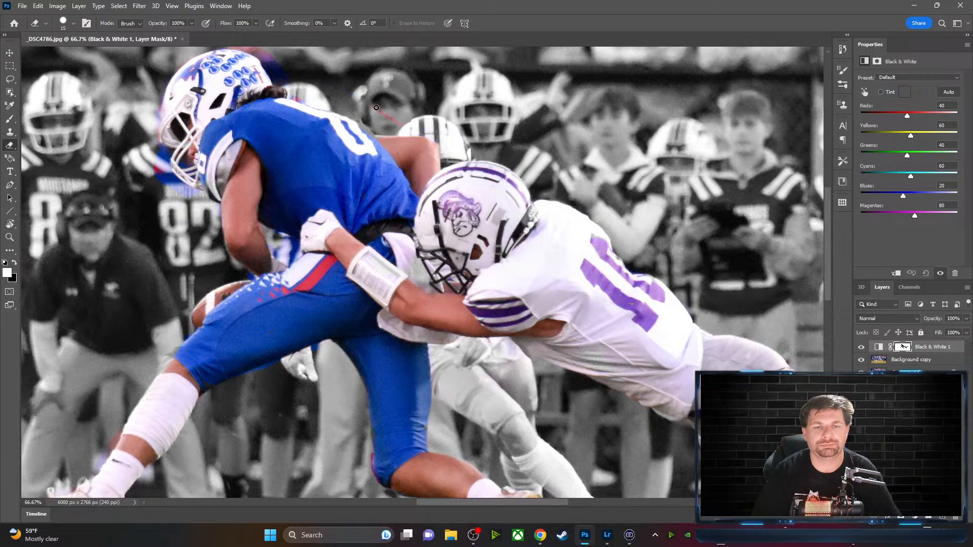
key("x")
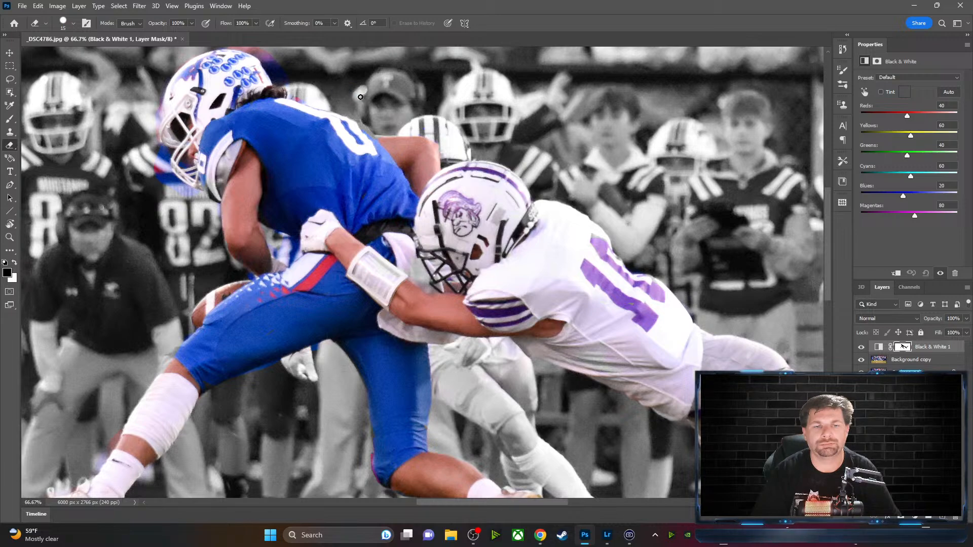
key("x")
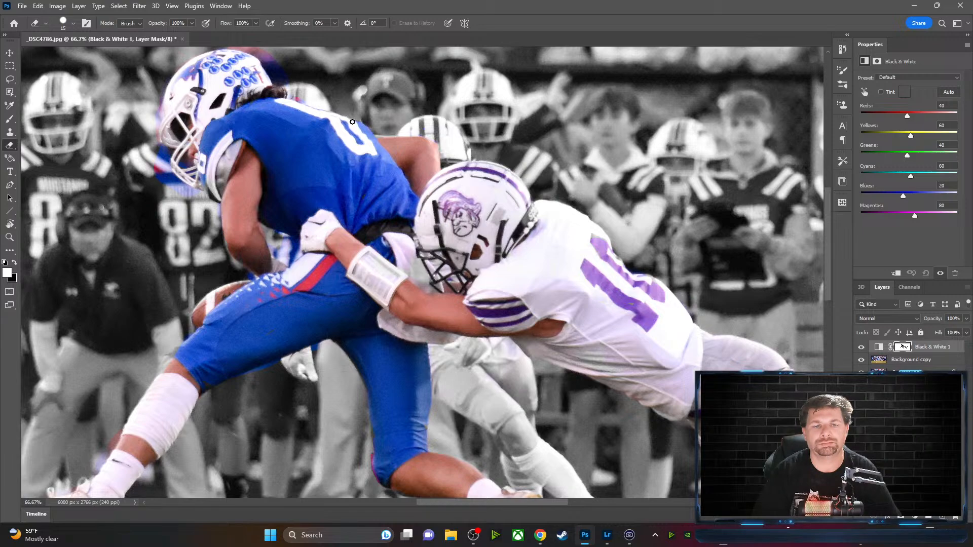
key("x")
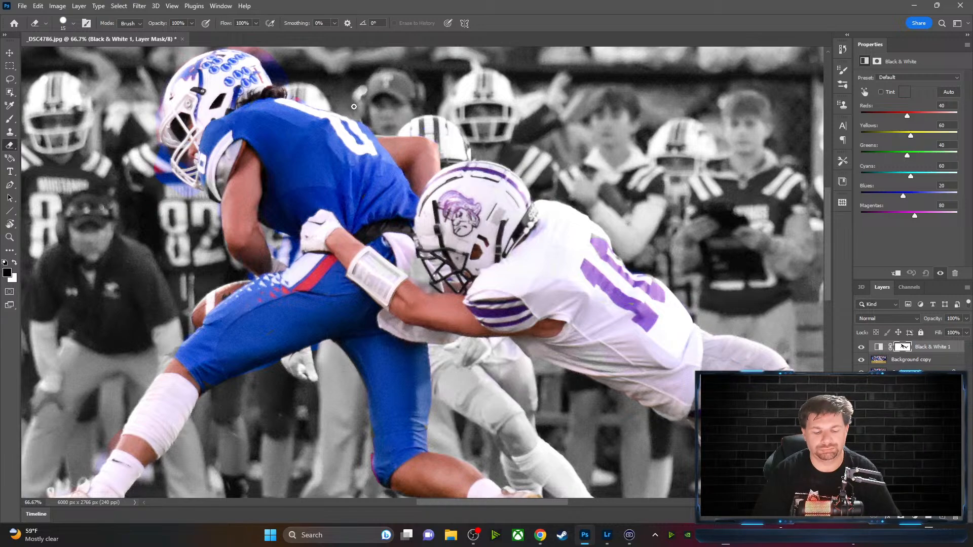
left_click_drag(354, 101, 450, 184)
key("x")
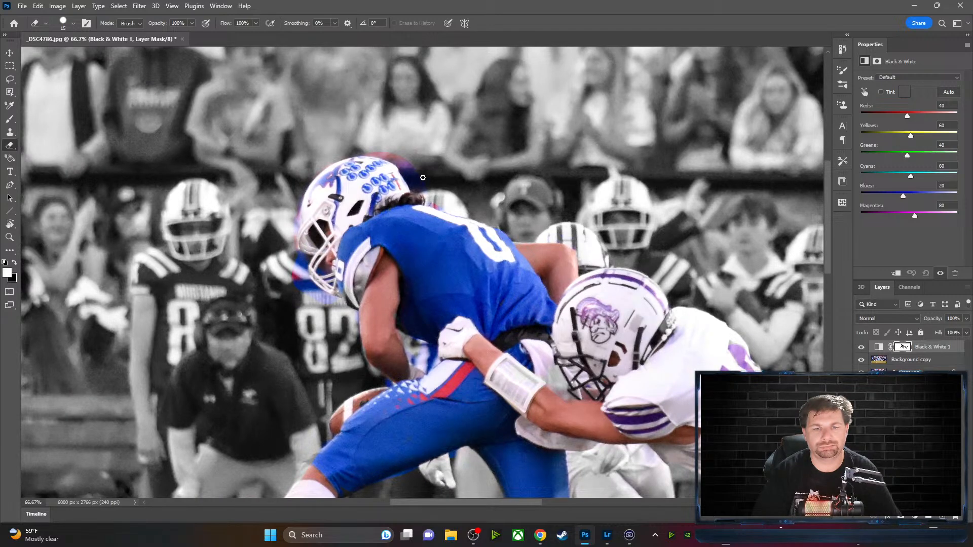
key("x")
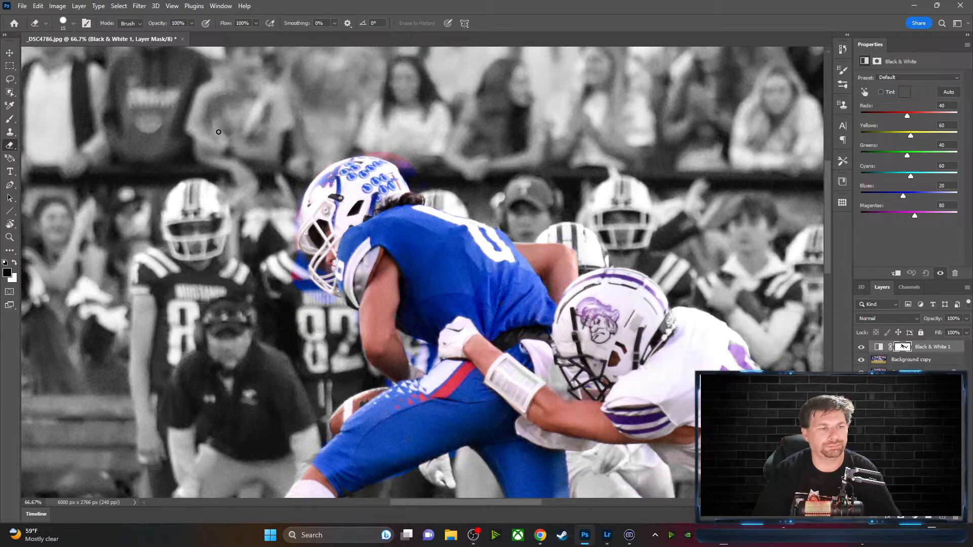
left_click(10, 130)
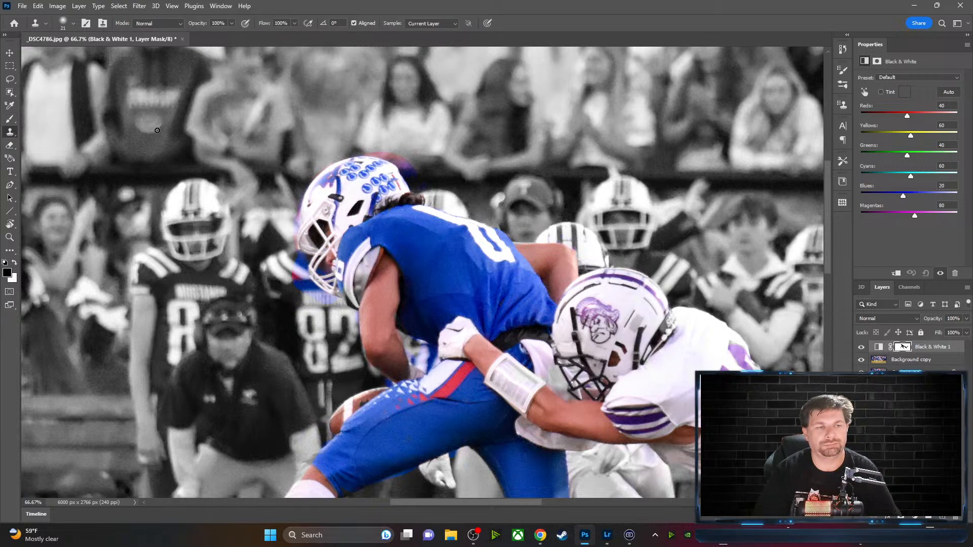
left_click(13, 120)
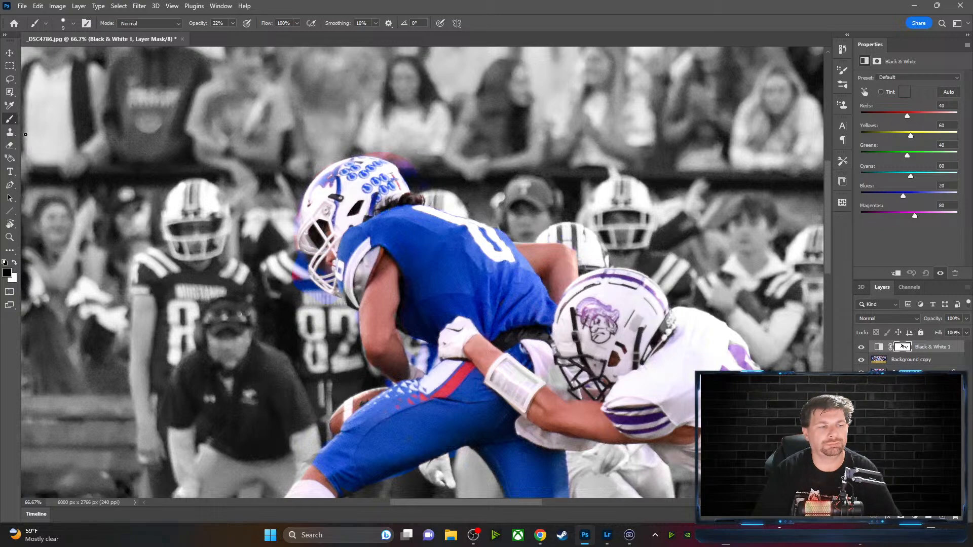
left_click(10, 144)
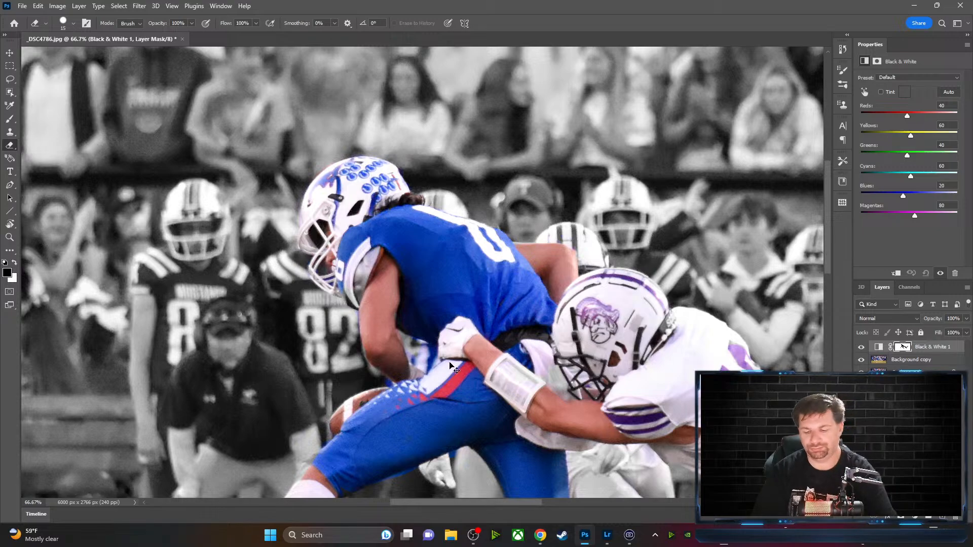
Zoom to 200% and erase the blue fringe between the lower facemask bars with a smaller brush
key("ctrl+plus")
key("ctrl+plus")
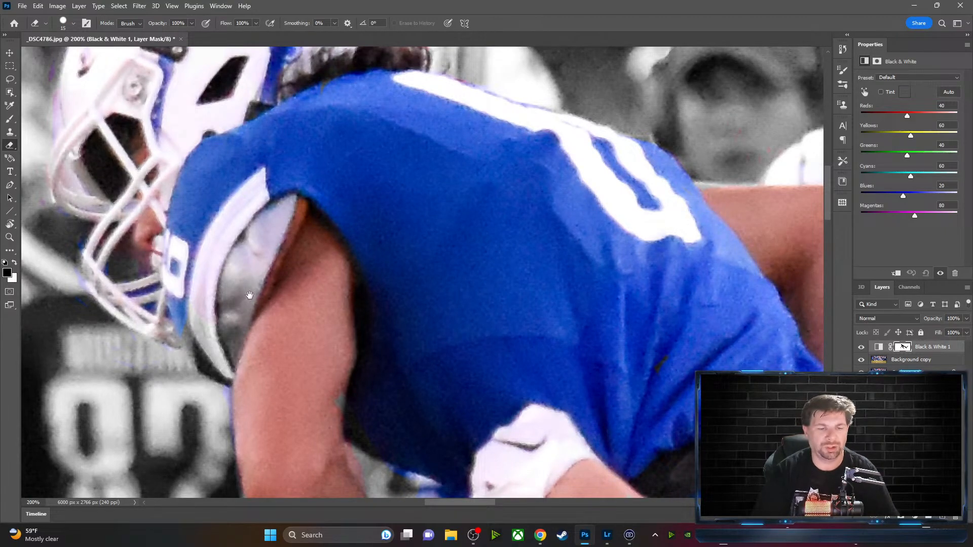
scroll(373, 278, "left", 5)
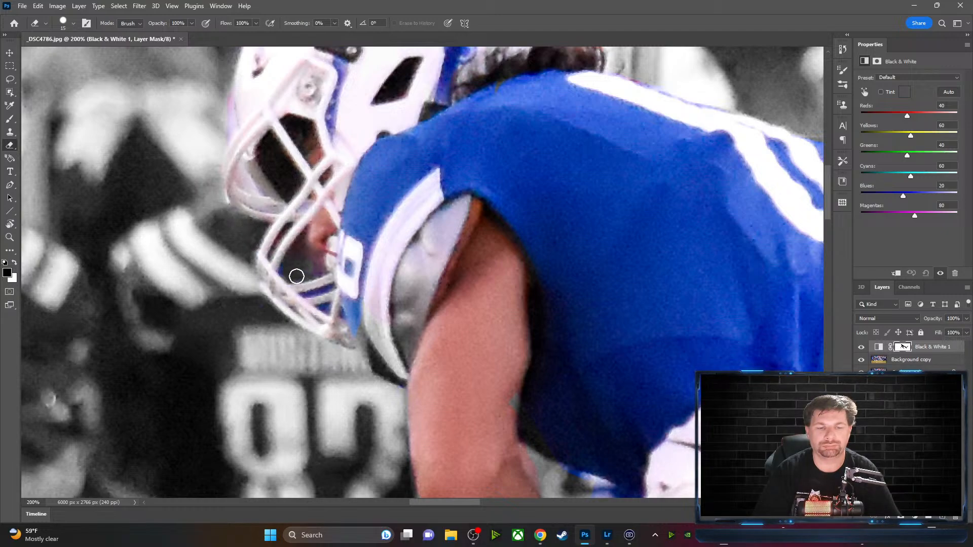
mouse_move(329, 309)
left_mouse_down()
mouse_move(326, 287)
mouse_move(329, 299)
mouse_move(286, 281)
mouse_move(280, 237)
mouse_move(283, 258)
mouse_move(293, 243)
mouse_move(310, 277)
mouse_move(297, 242)
left_mouse_up()
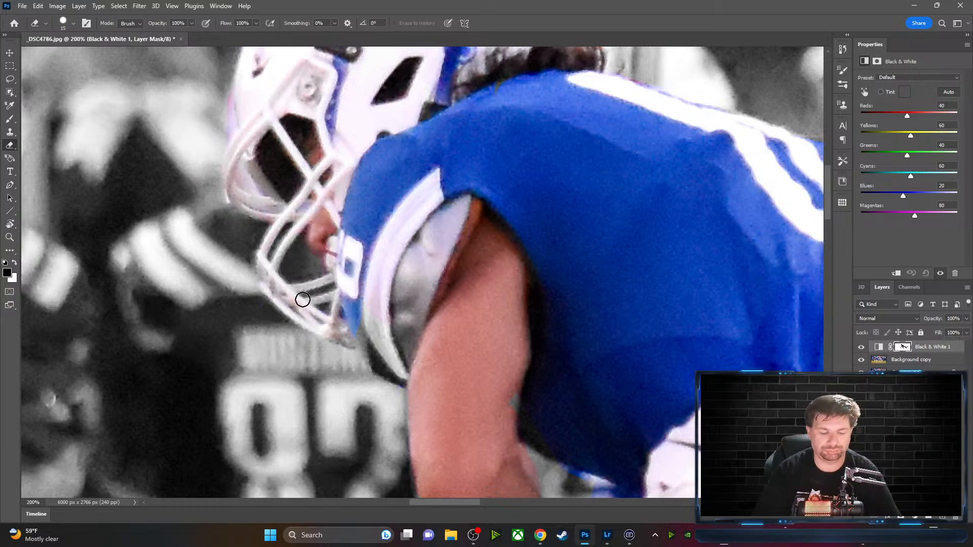
key("x")
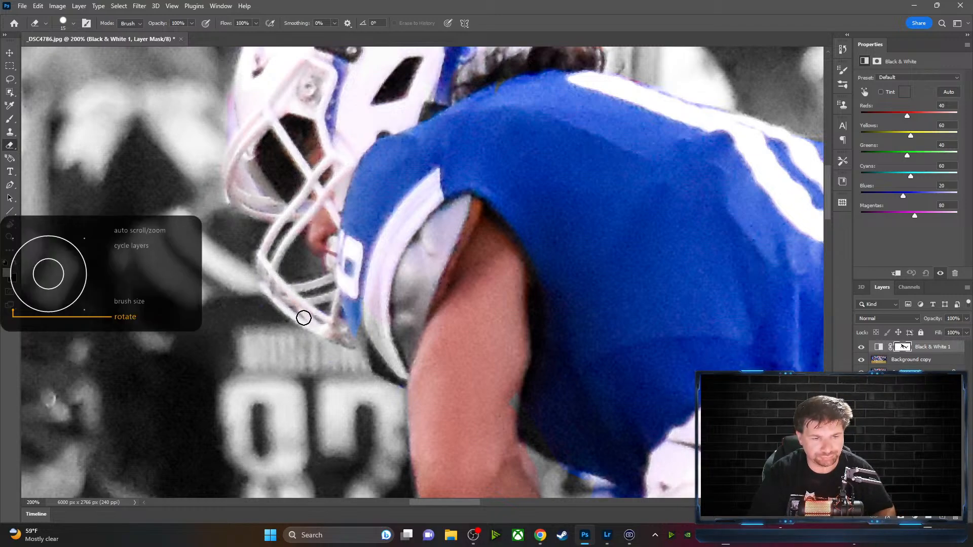
key("bracketleft")
key("bracketleft")
key("bracketleft")
key("bracketleft")
key("bracketleft")
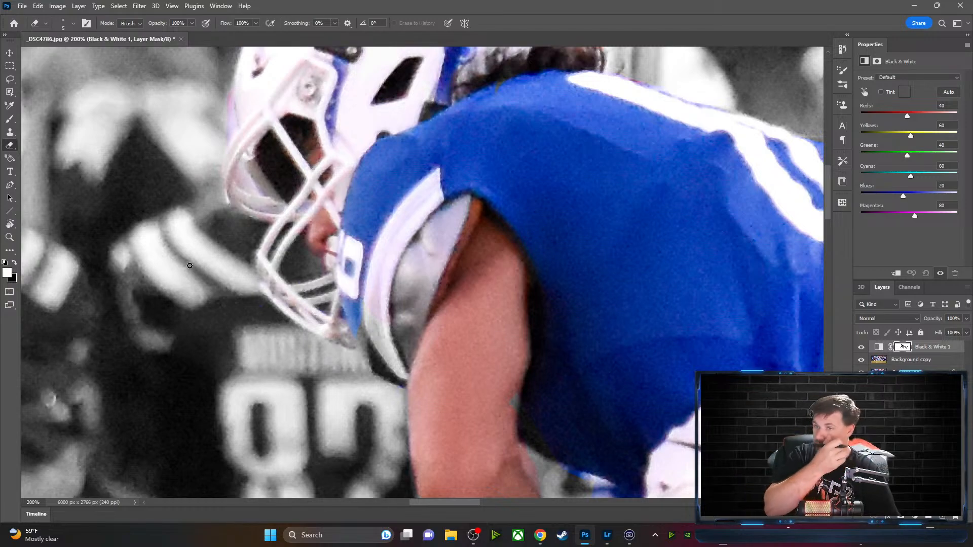
Close the stray Windows quick settings flyout and finish touching up the facemask edges
key("super+a")
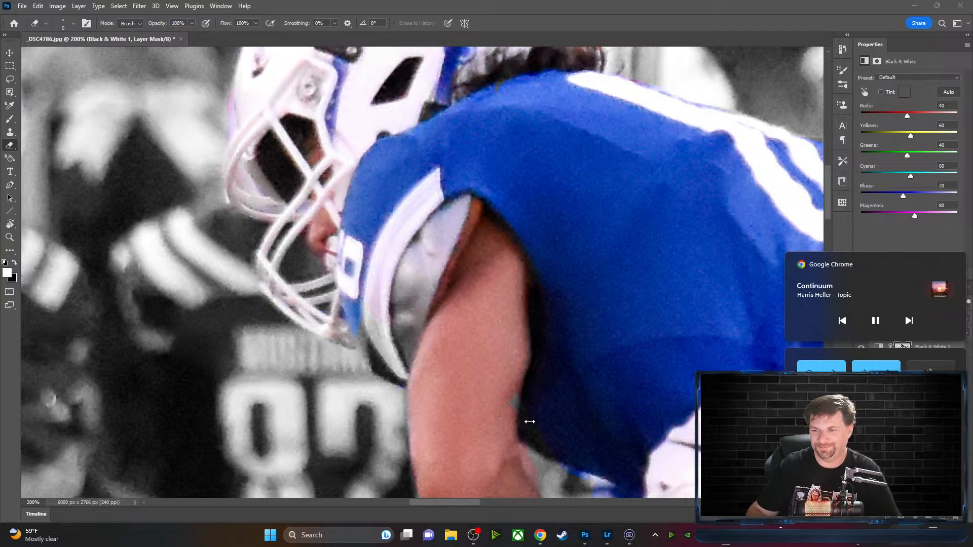
left_click(889, 242)
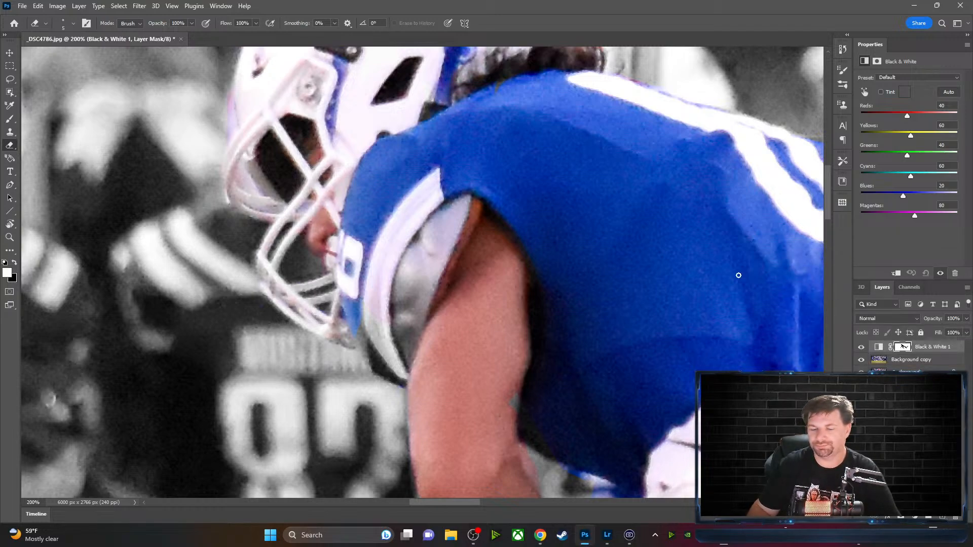
key("x")
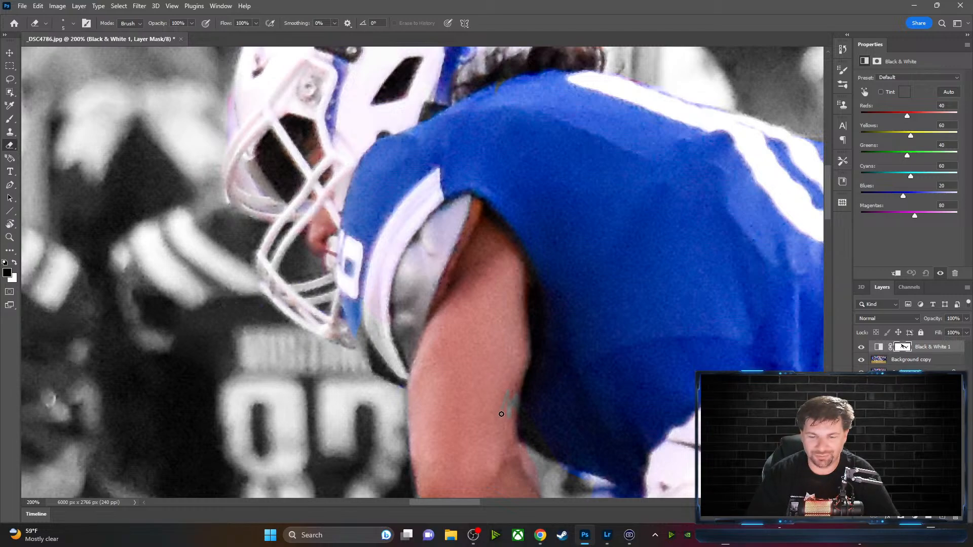
key("x")
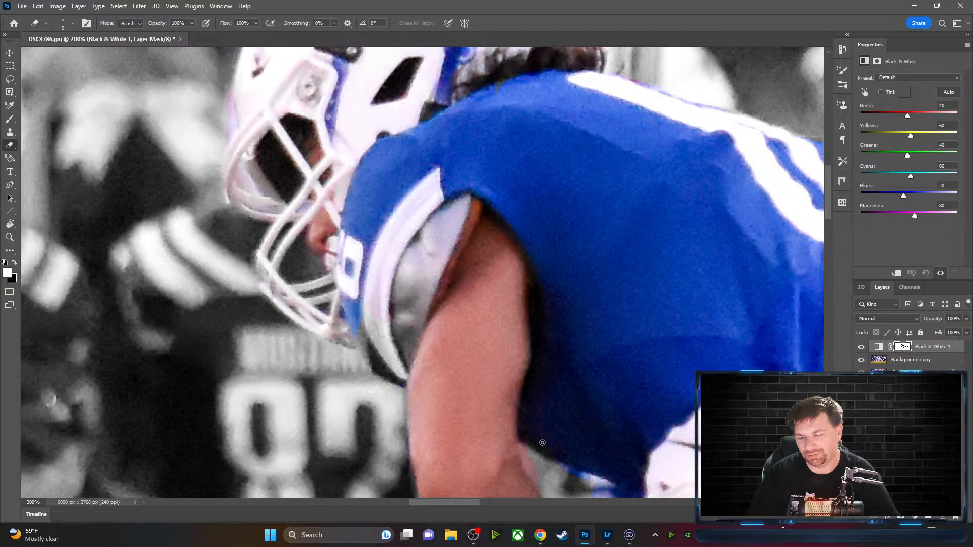
key("x")
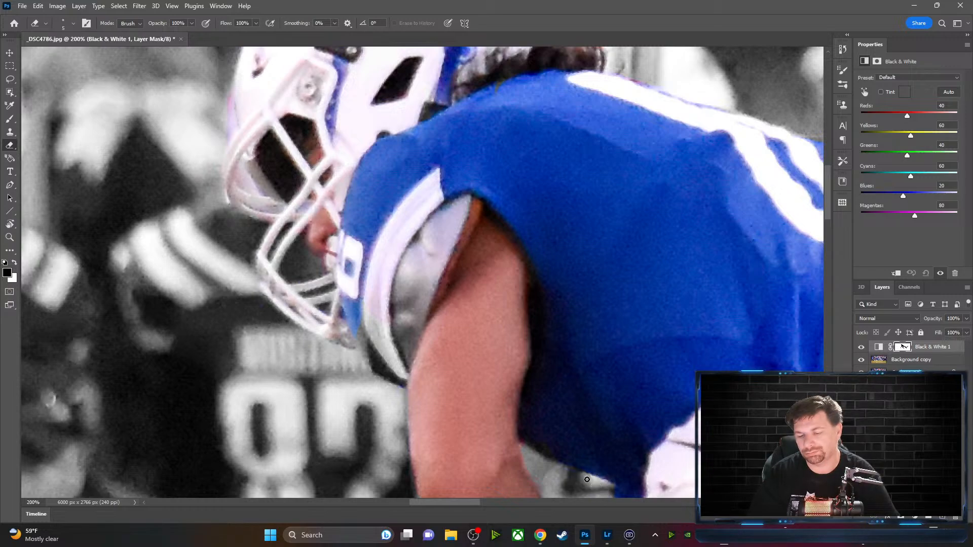
mouse_move(591, 443)
left_mouse_down()
mouse_move(593, 373)
mouse_move(530, 300)
mouse_move(504, 235)
mouse_move(502, 243)
left_mouse_up()
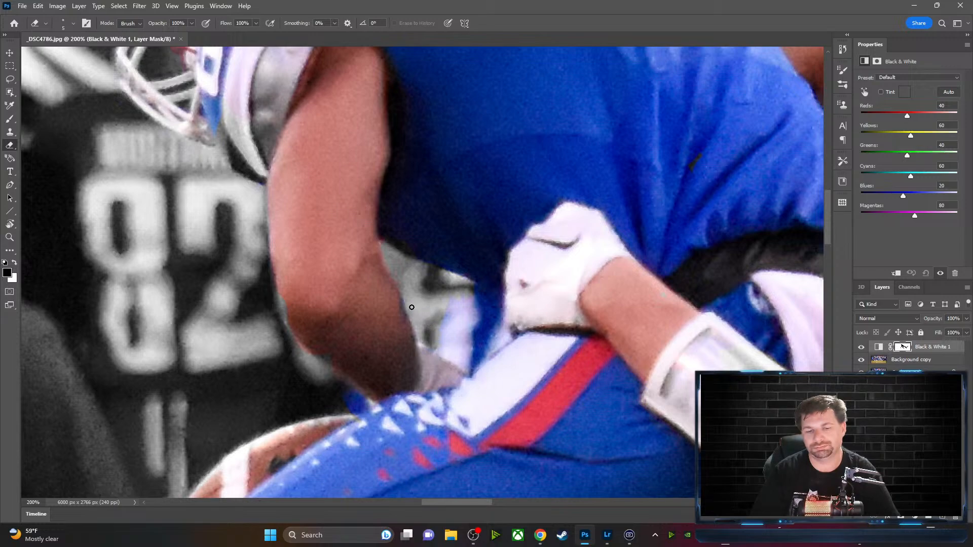
key("x")
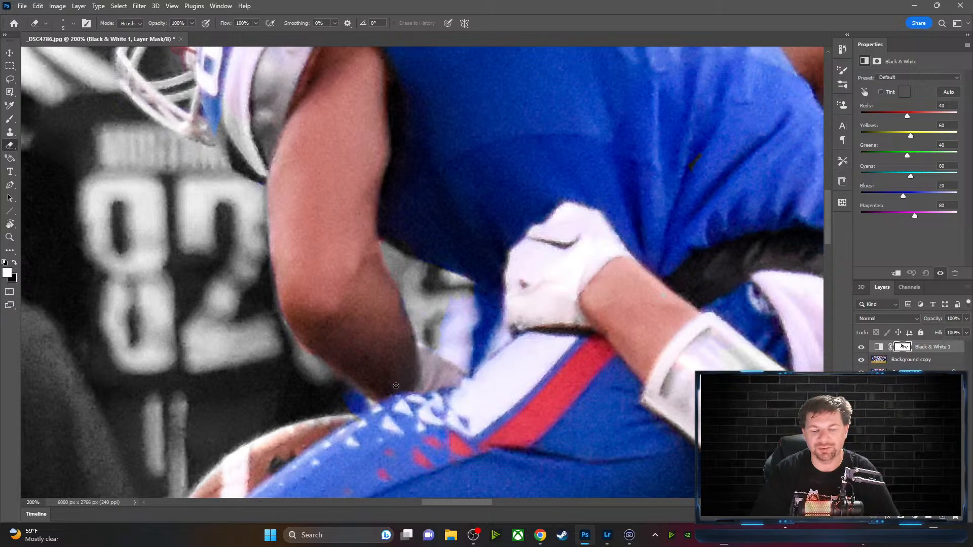
left_click_drag(332, 148, 441, 249)
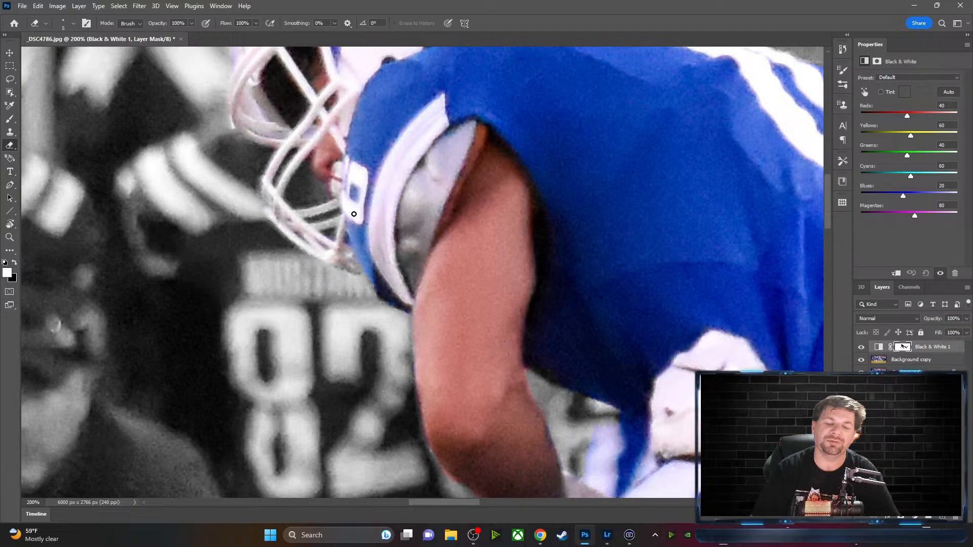
Pan the view to the top of the ball carrier's helmet
left_click_drag(361, 199, 330, 309)
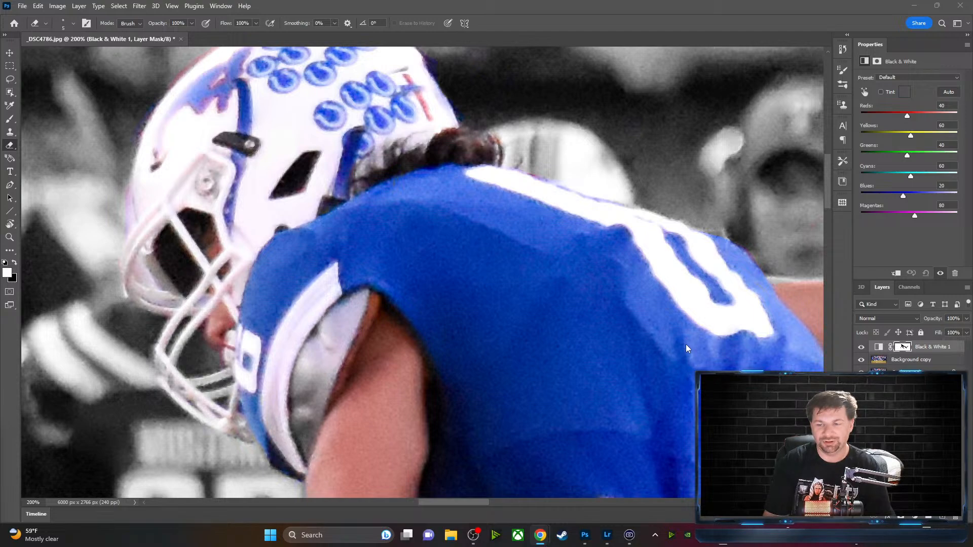
Reveal colour on the tackler's helmet stripe and turn the purple fringe along its edge grey
mouse_move(682, 342)
left_mouse_down()
mouse_move(358, 298)
mouse_move(330, 304)
left_mouse_up()
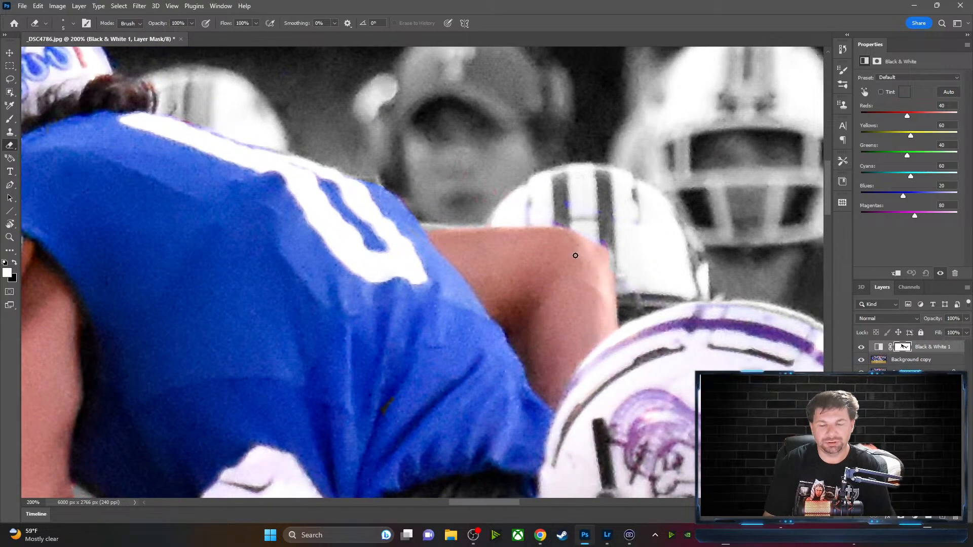
left_click_drag(565, 206, 561, 203)
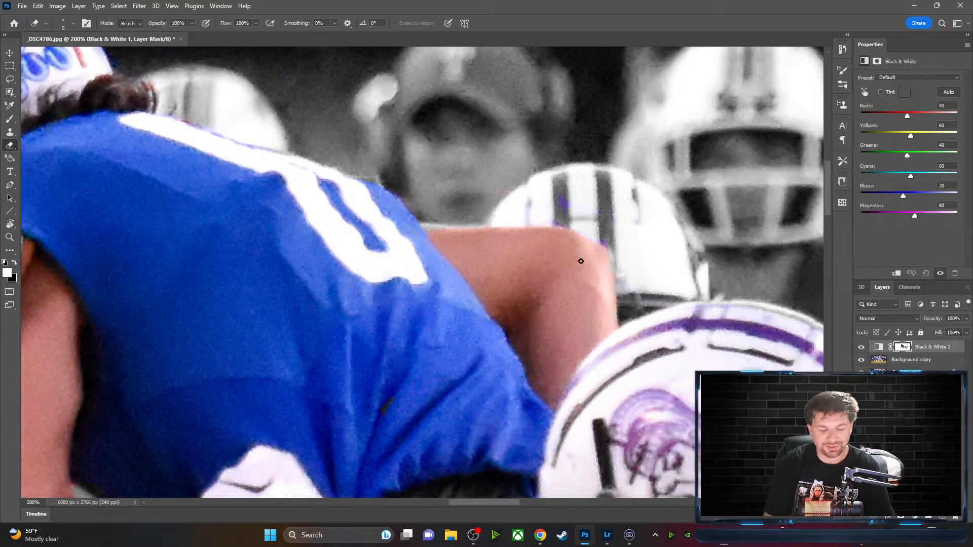
key("x")
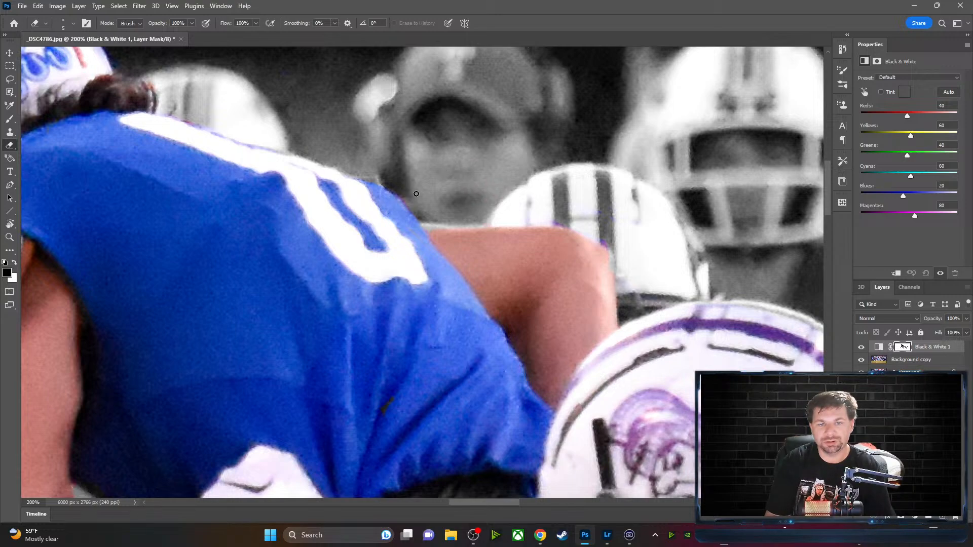
key("x")
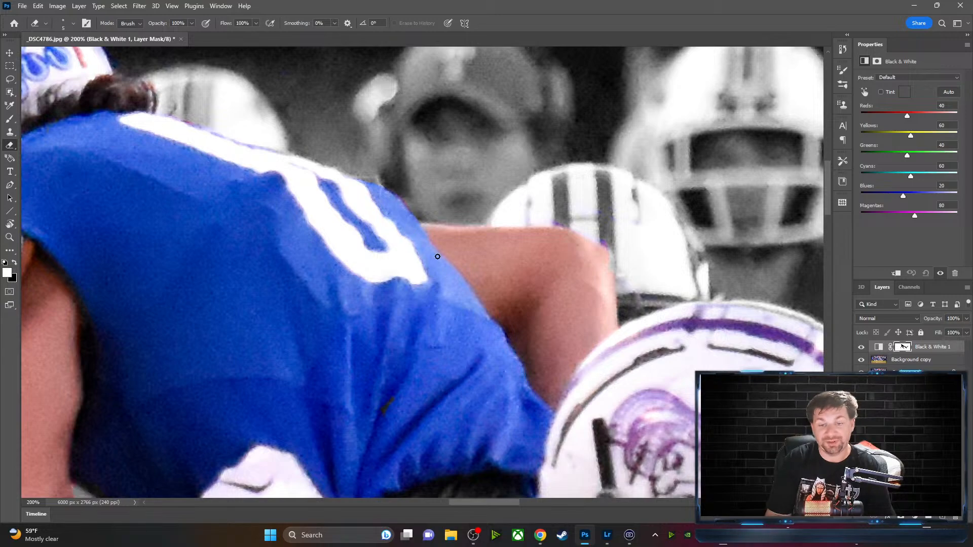
key("x")
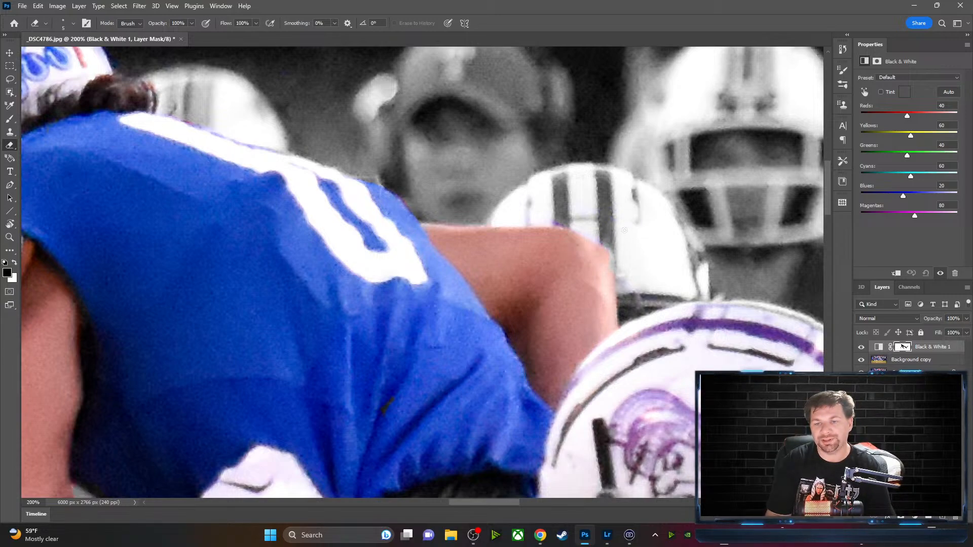
left_click_drag(563, 224, 568, 224)
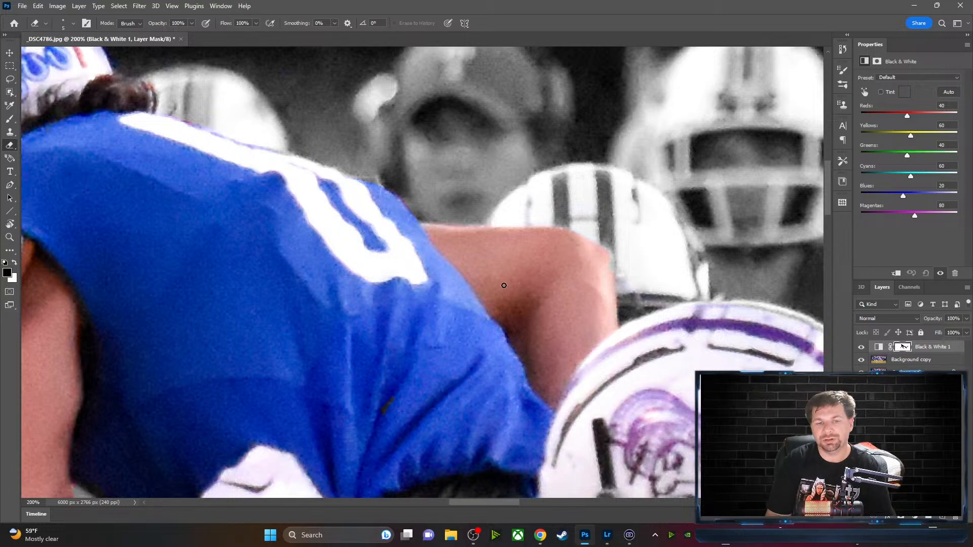
key("x")
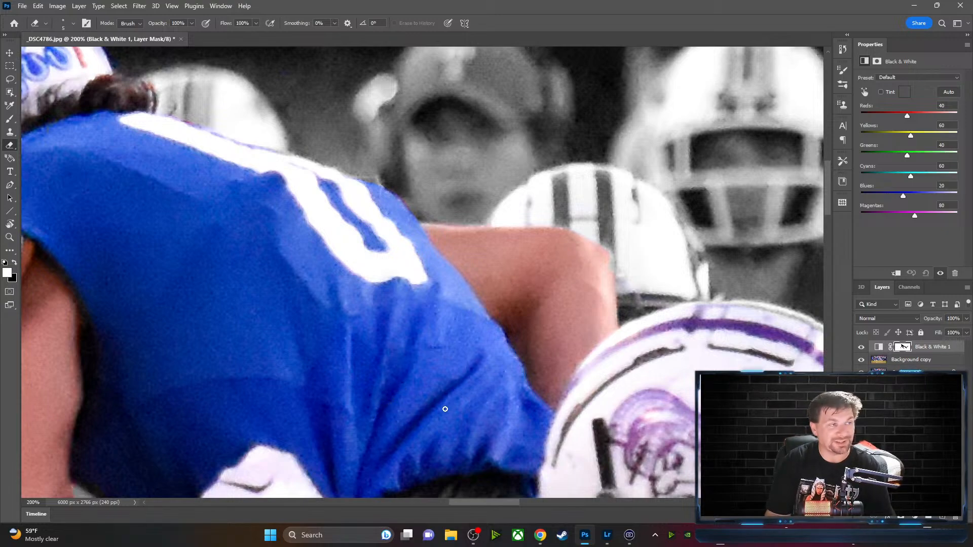
mouse_move(605, 382)
left_mouse_down()
mouse_move(460, 278)
mouse_move(449, 288)
left_mouse_up()
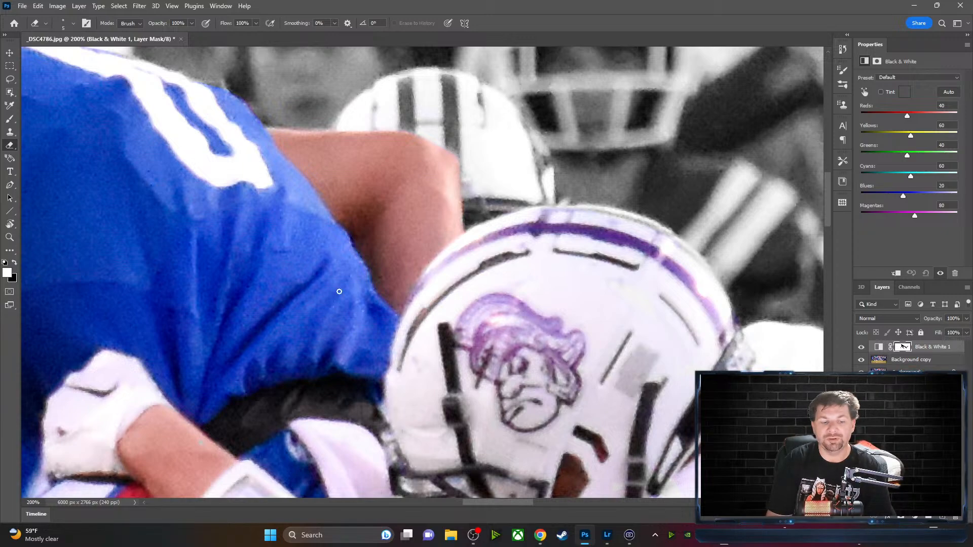
Erase on the layer mask along the tackler's wristband, arm and striped purple sleeve, checking the brush preset
left_click_drag(231, 334, 351, 134)
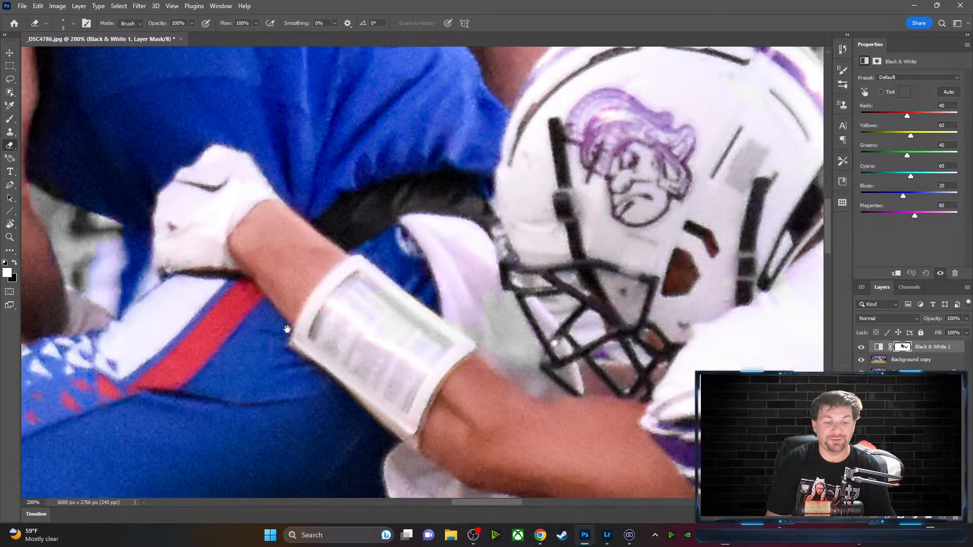
mouse_move(268, 359)
left_mouse_down()
mouse_move(281, 219)
mouse_move(302, 227)
left_mouse_up()
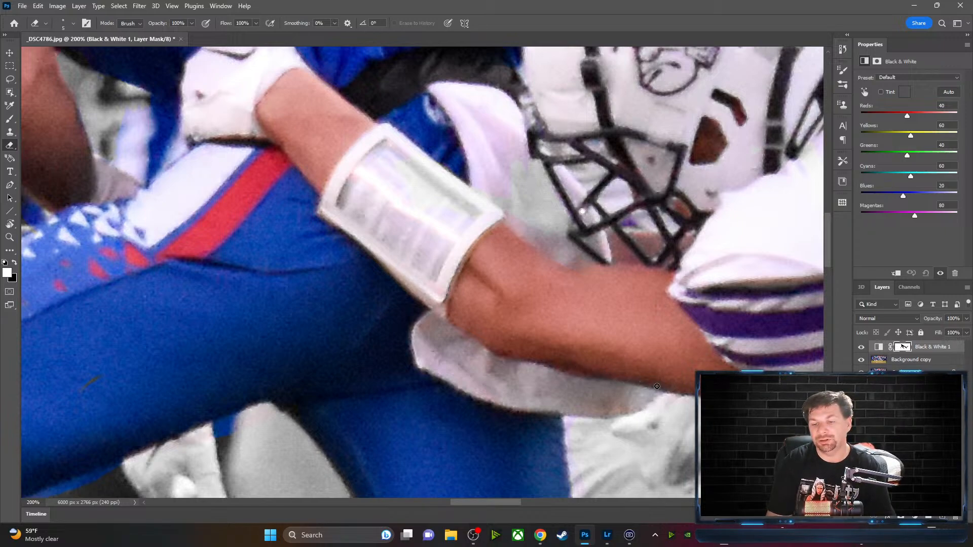
left_click_drag(685, 387, 499, 346)
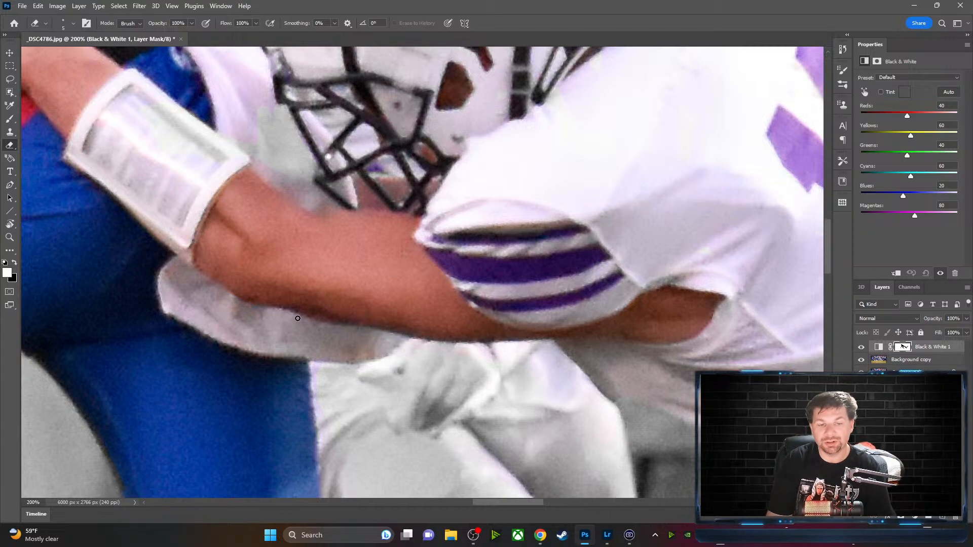
left_click_drag(522, 239, 404, 275)
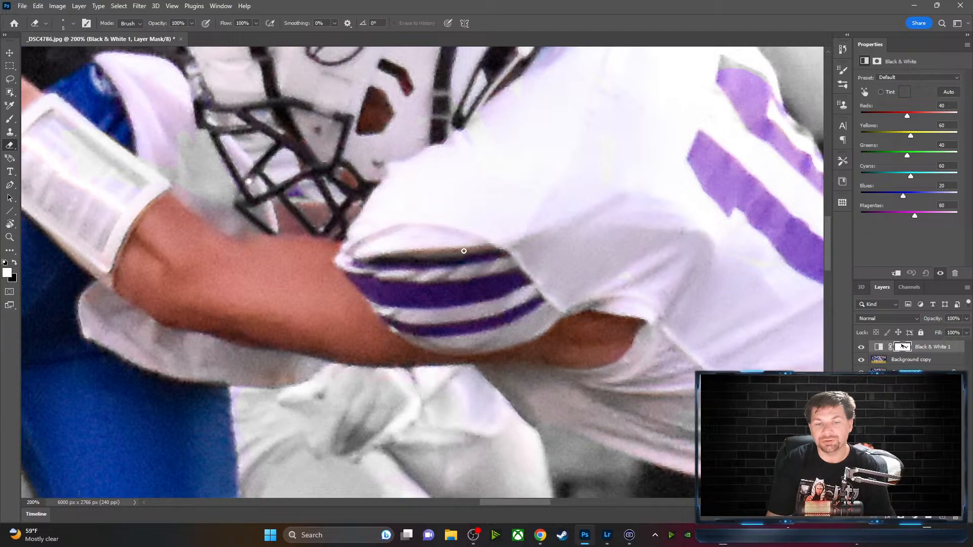
mouse_move(647, 113)
left_mouse_down()
mouse_move(424, 267)
mouse_move(380, 313)
mouse_move(378, 305)
left_mouse_up()
right_click(294, 186)
left_click(275, 193)
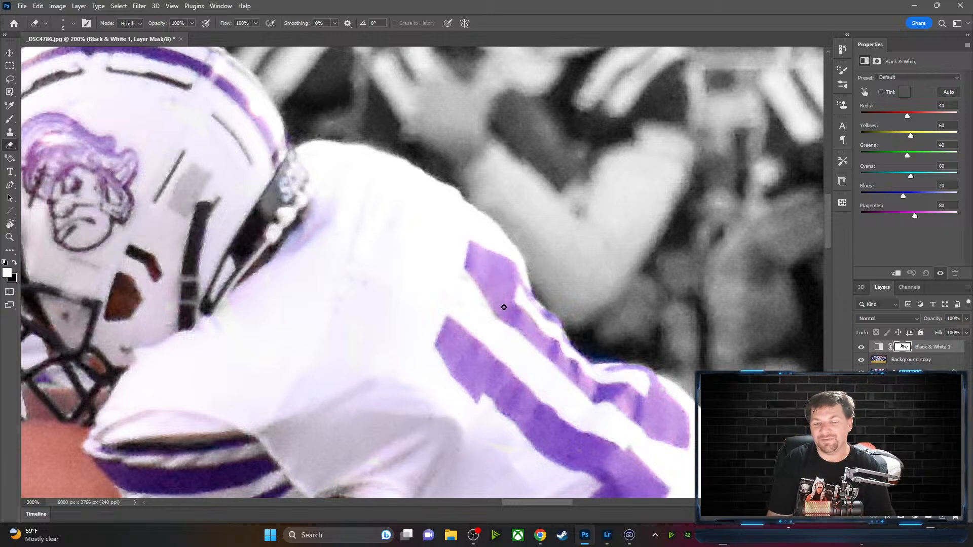
Paint black on the mask along the jersey's back edge beside the purple number
left_click_drag(520, 383, 345, 252)
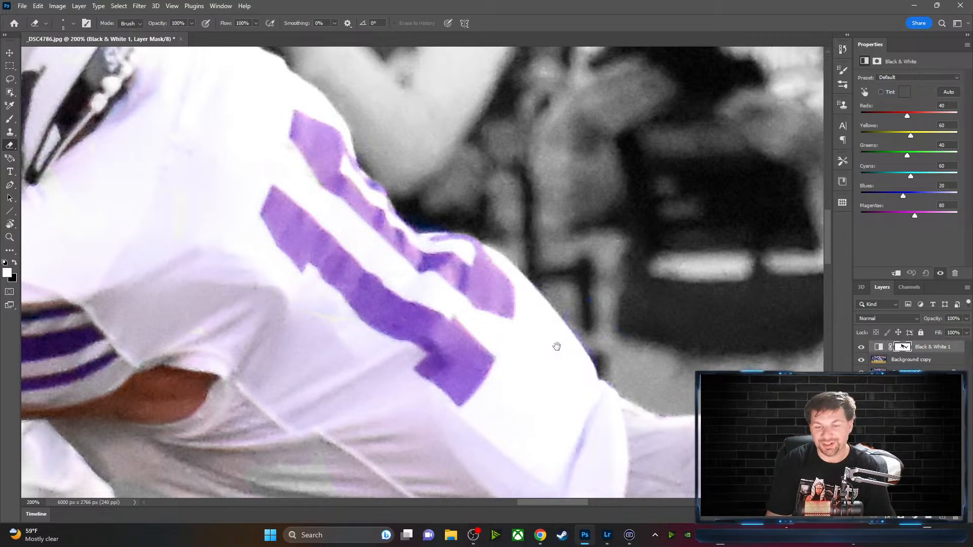
left_click_drag(538, 341, 383, 330)
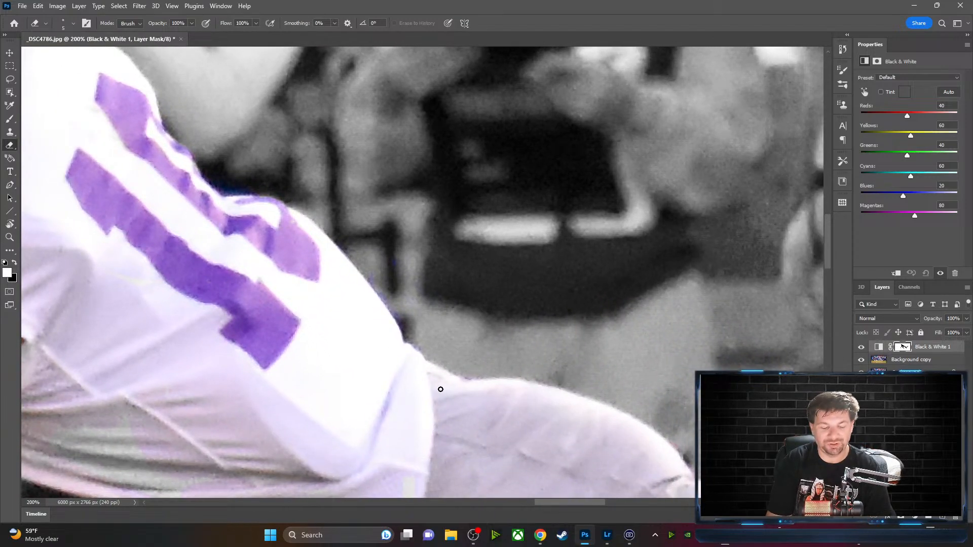
key("x")
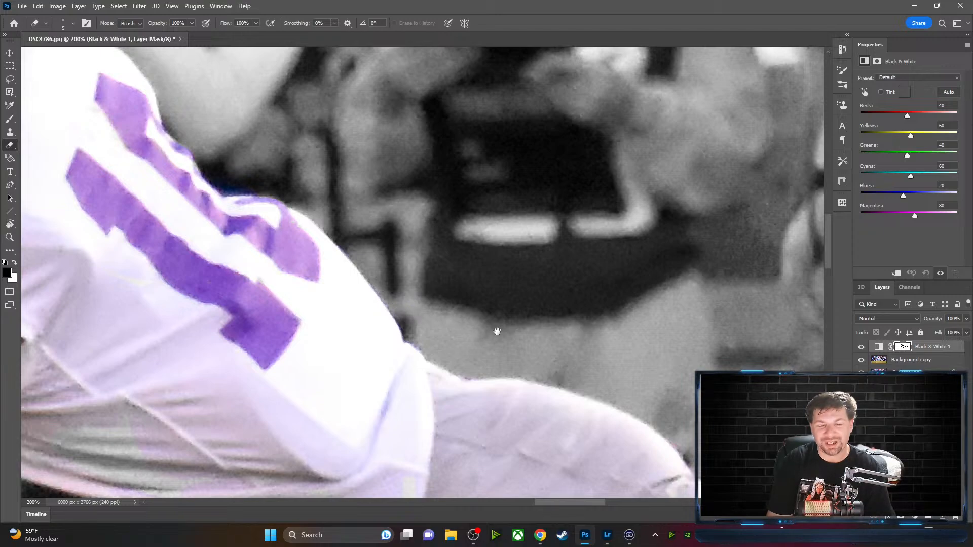
left_click_drag(496, 330, 474, 143)
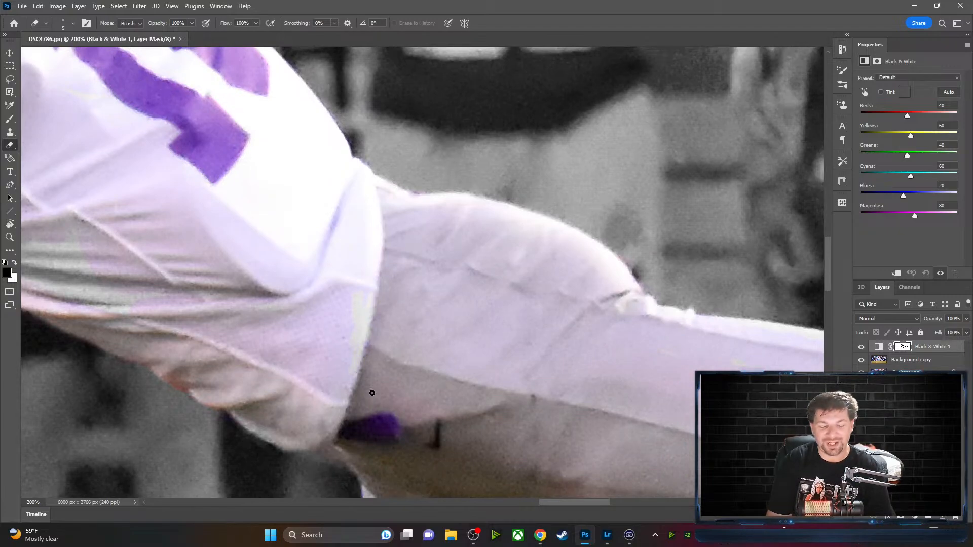
Clean the Black & White 1 mask along the pants, knee and sock edges down to the shoe
key("x")
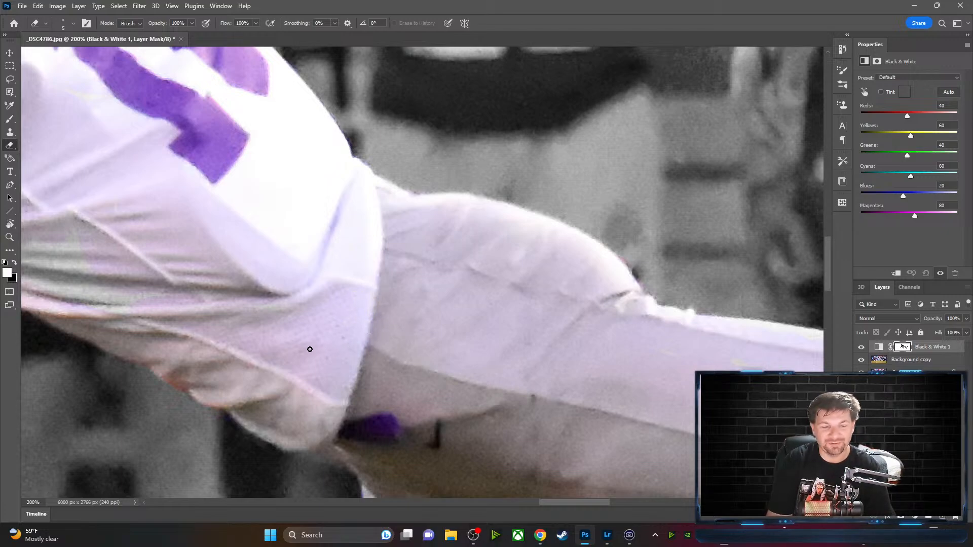
left_click_drag(507, 364, 497, 273)
left_click_drag(469, 227, 468, 233)
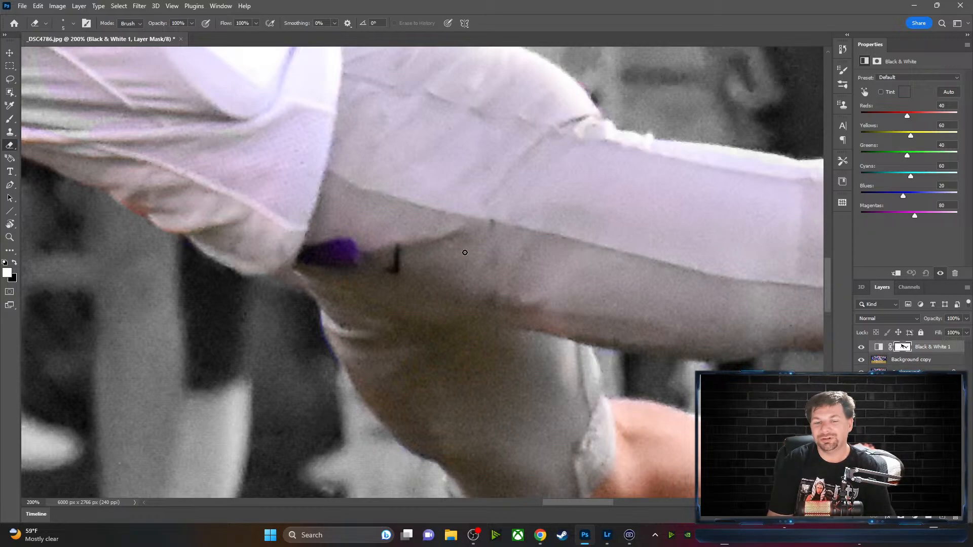
left_click_drag(588, 257, 315, 191)
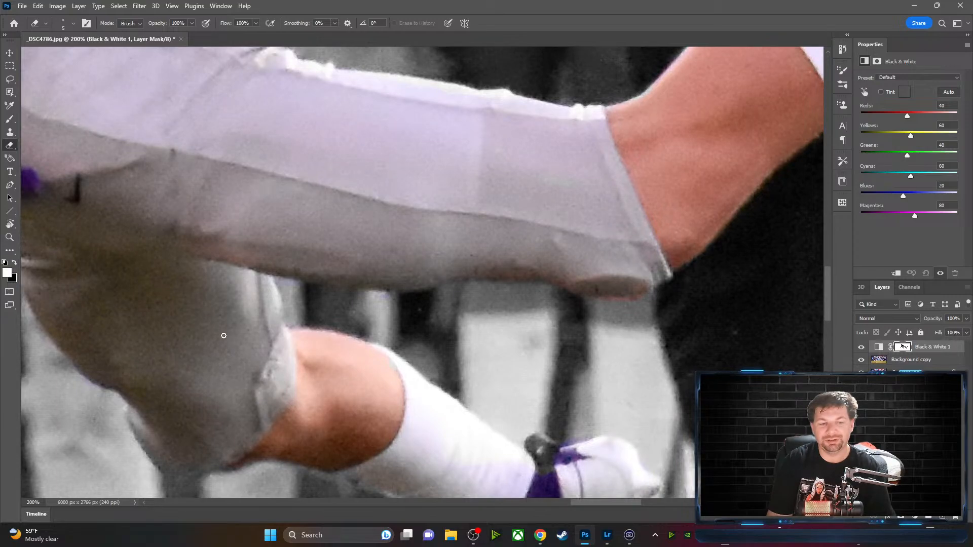
left_click_drag(222, 340, 144, 211)
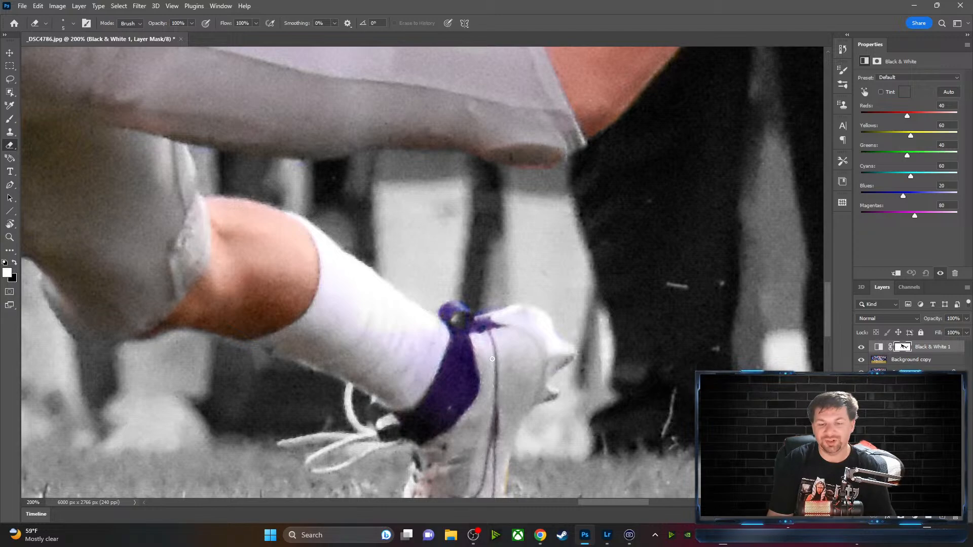
key("x")
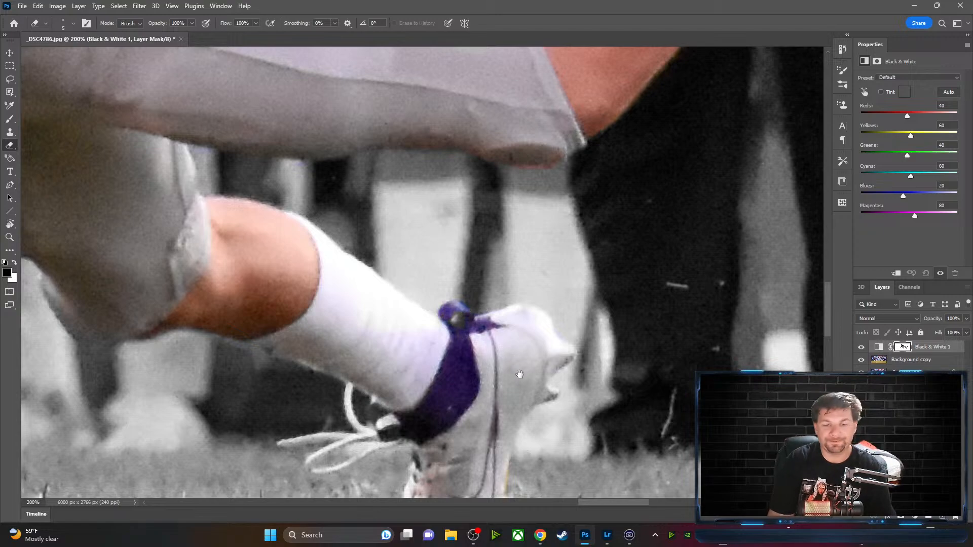
left_click_drag(520, 374, 467, 217)
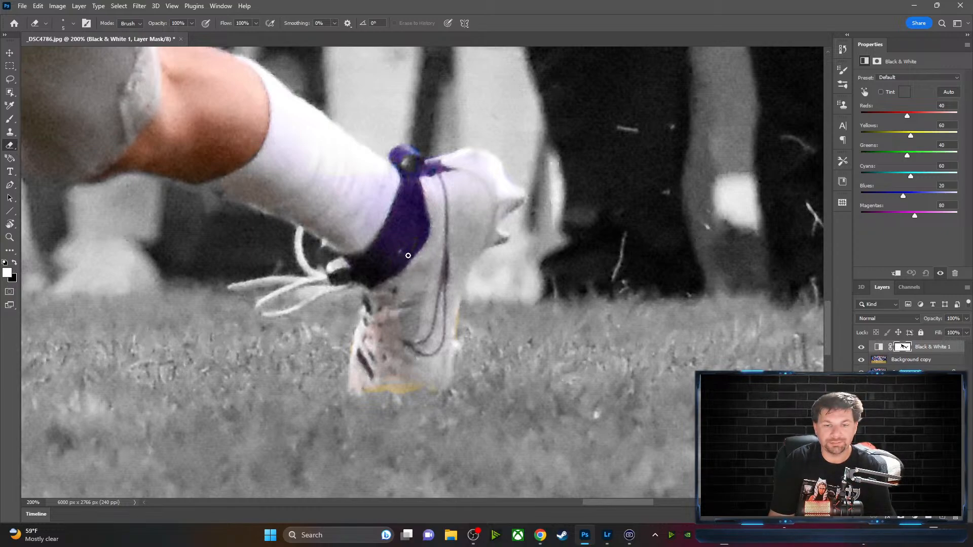
Enlarge the eraser to 25 and reveal colour on the lower white shoe
key("bracketright")
key("bracketright")
key("bracketright")
key("bracketright")
key("bracketright")
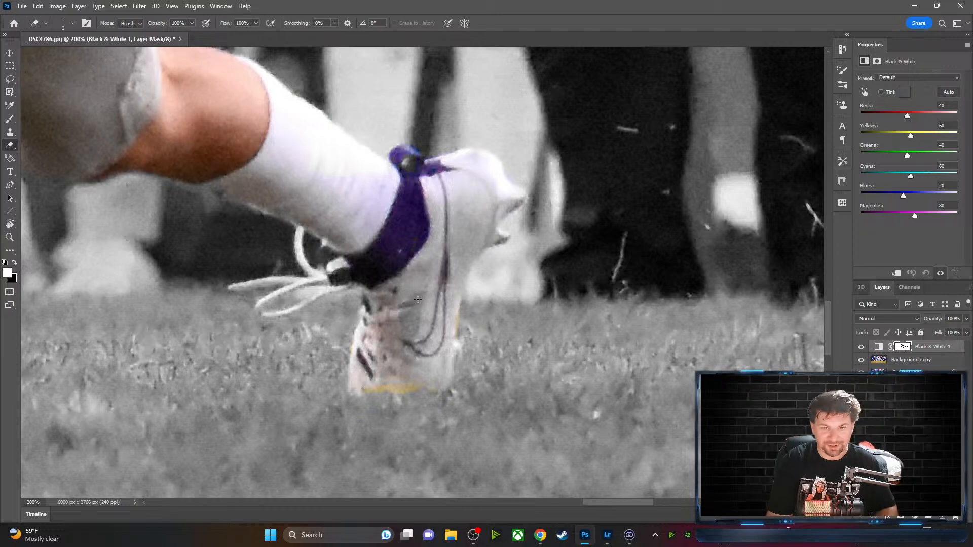
key("bracketright")
key("bracketright")
key("bracketright")
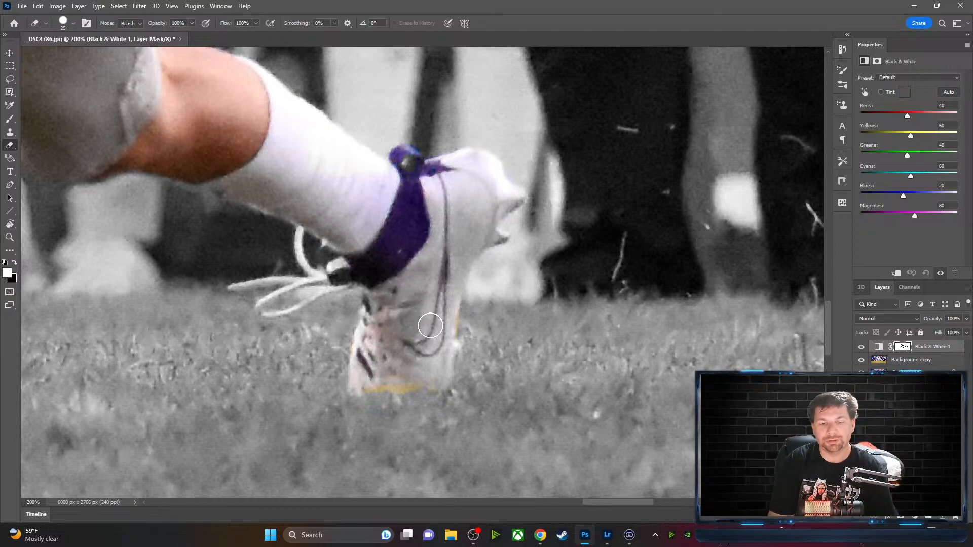
mouse_move(398, 361)
left_mouse_down()
mouse_move(414, 360)
mouse_move(372, 383)
mouse_move(374, 334)
mouse_move(365, 358)
mouse_move(390, 319)
mouse_move(370, 379)
mouse_move(433, 350)
left_mouse_up()
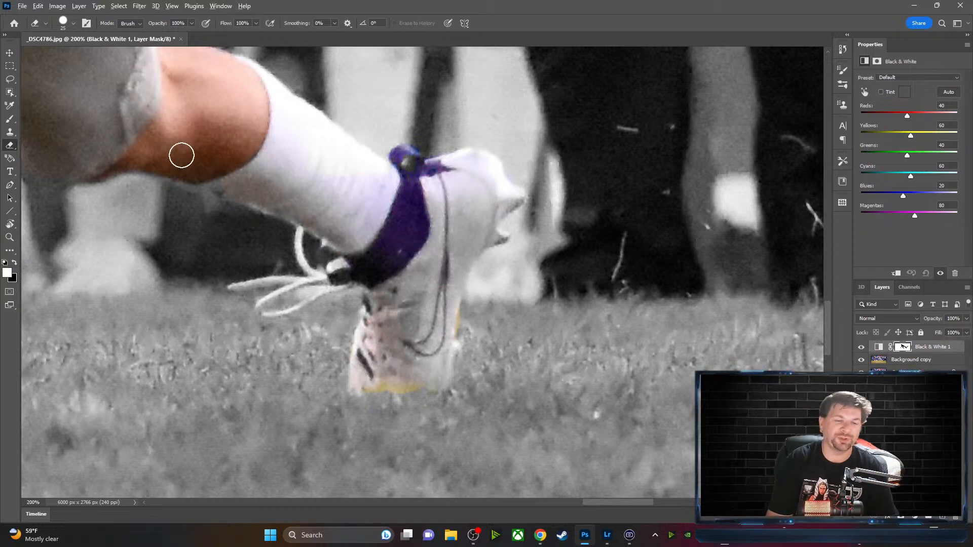
scroll(182, 154, "down", 1)
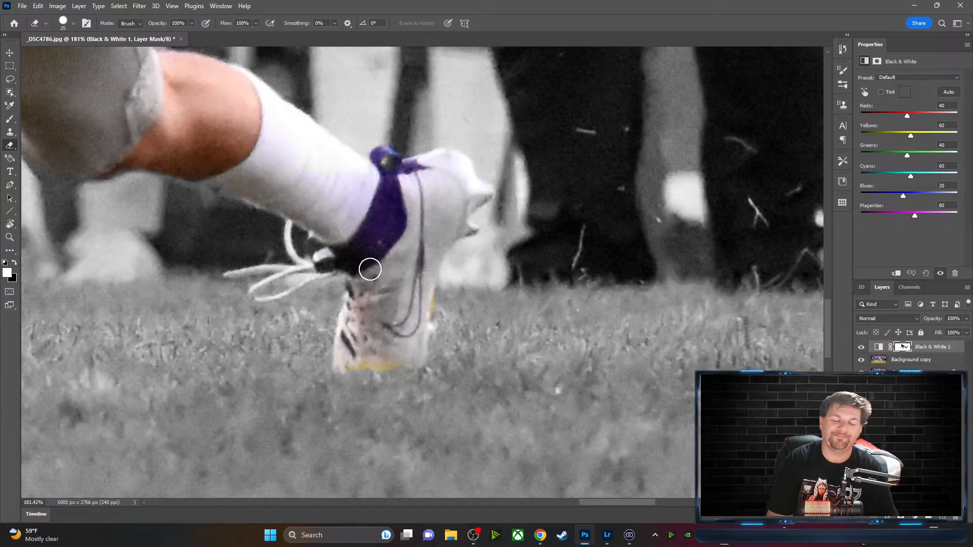
mouse_move(241, 163)
left_mouse_down()
mouse_move(330, 185)
mouse_move(494, 201)
mouse_move(488, 212)
left_mouse_up()
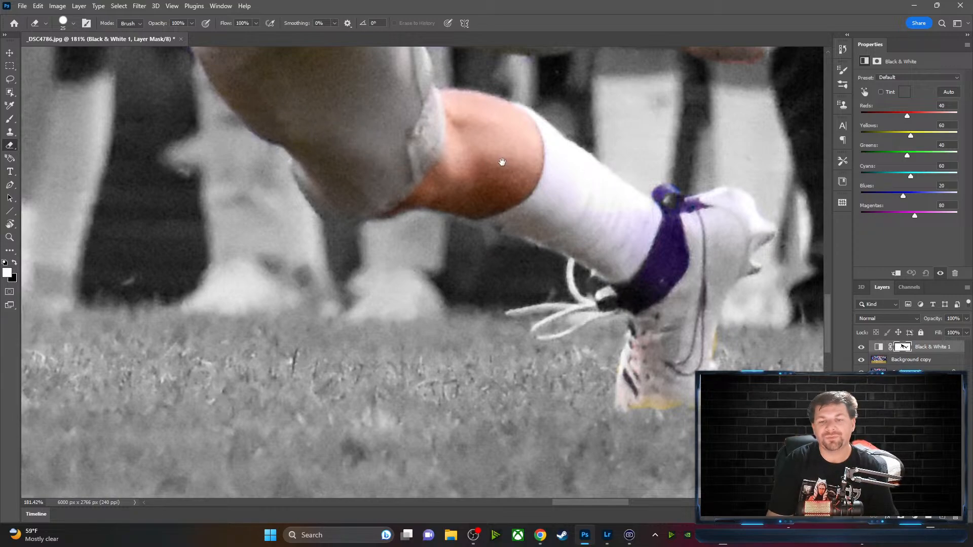
Zoom to 300% on the tackler's raised cleat
left_click_drag(396, 123, 348, 367)
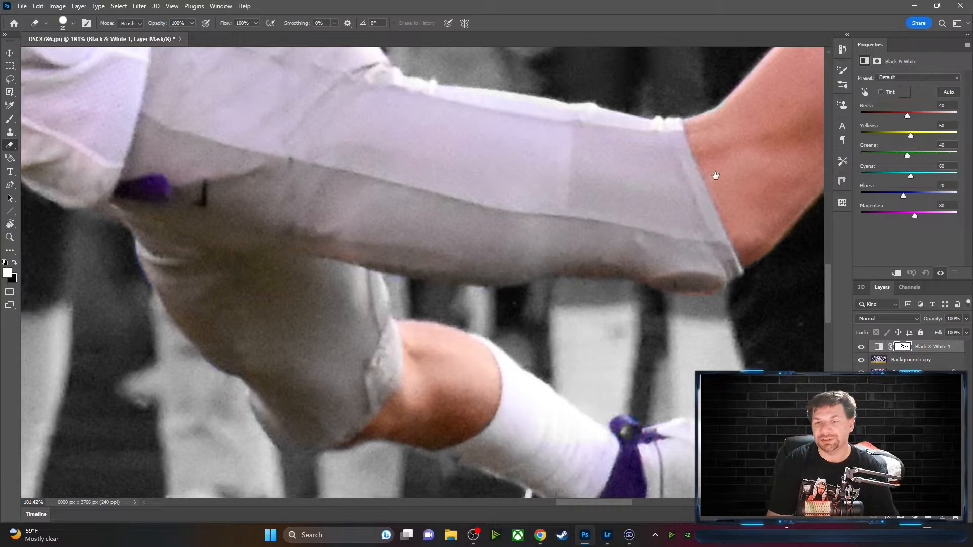
left_click_drag(715, 175, 460, 244)
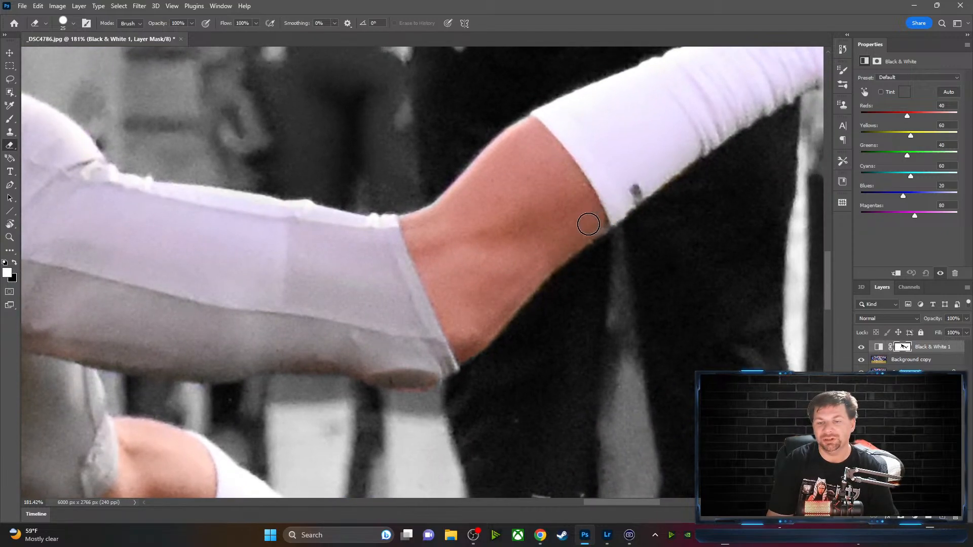
left_click_drag(640, 124, 355, 305)
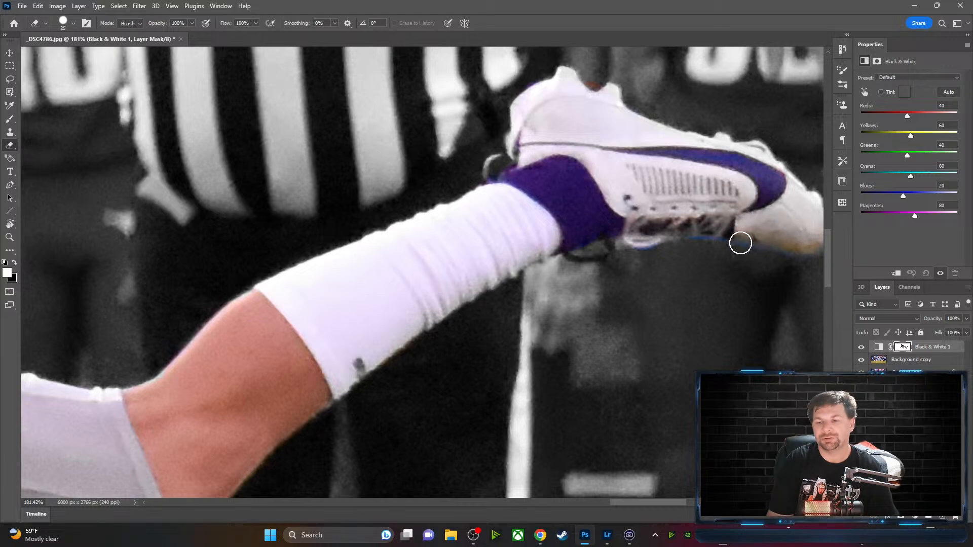
key("ctrl+plus")
key("ctrl+plus")
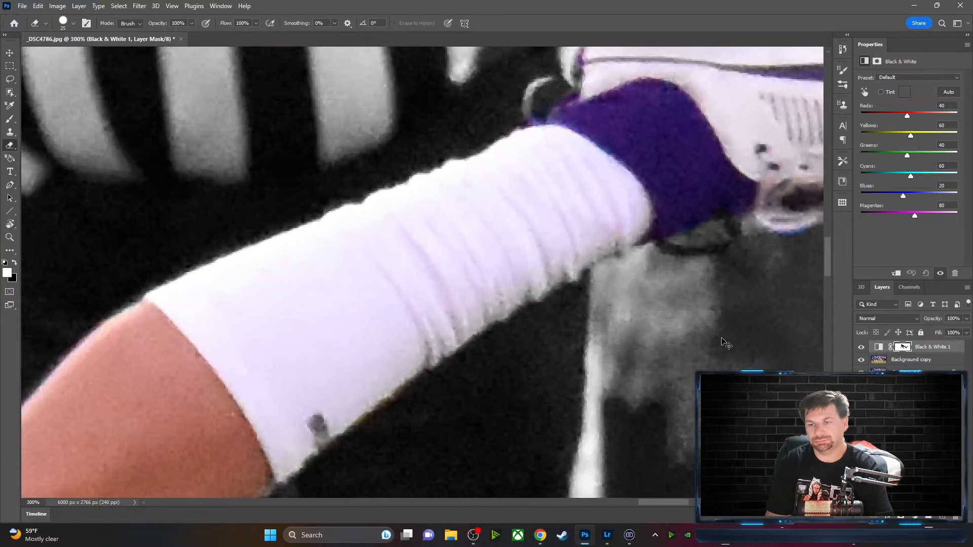
mouse_move(700, 297)
left_mouse_down()
mouse_move(658, 283)
mouse_move(311, 276)
left_mouse_up()
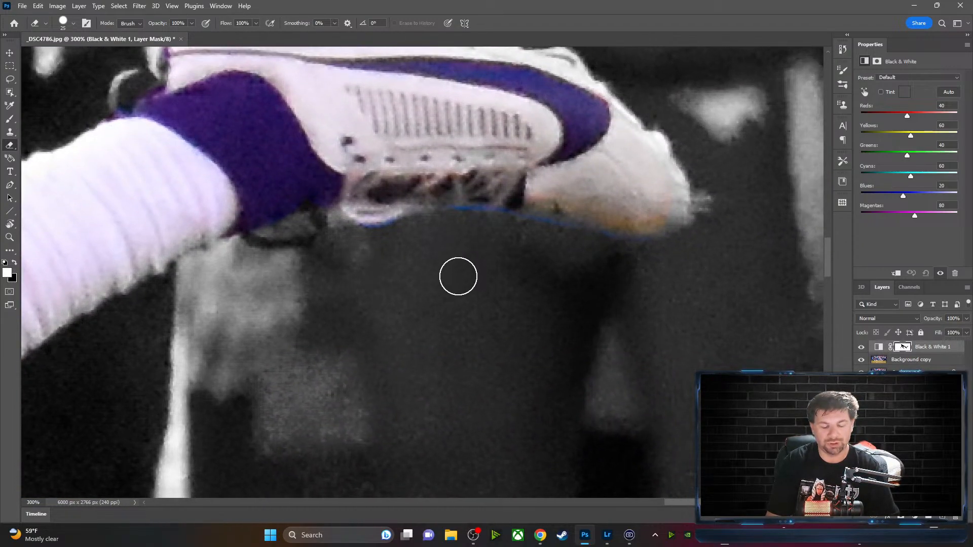
Paint the cleat's edge on the mask in black and white with a size 7 brush
key("x")
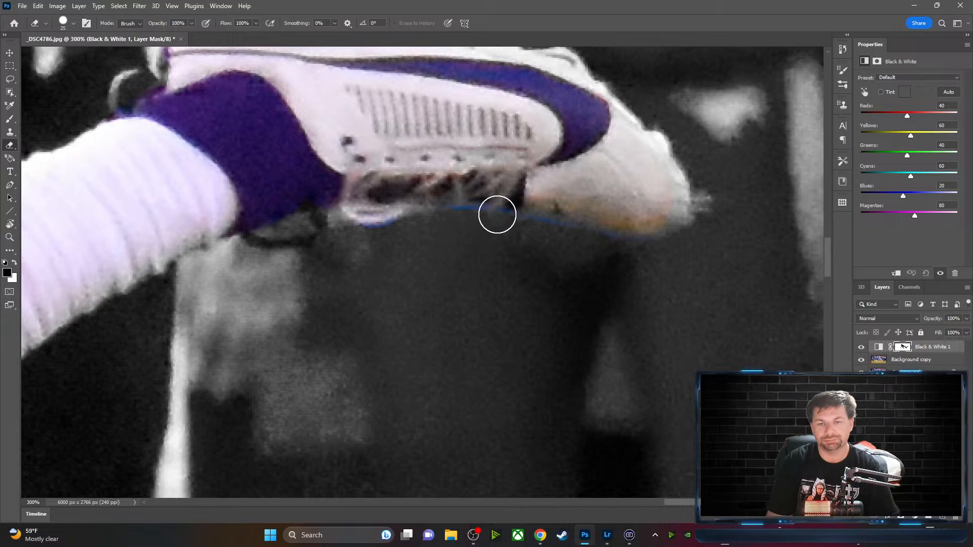
key("x")
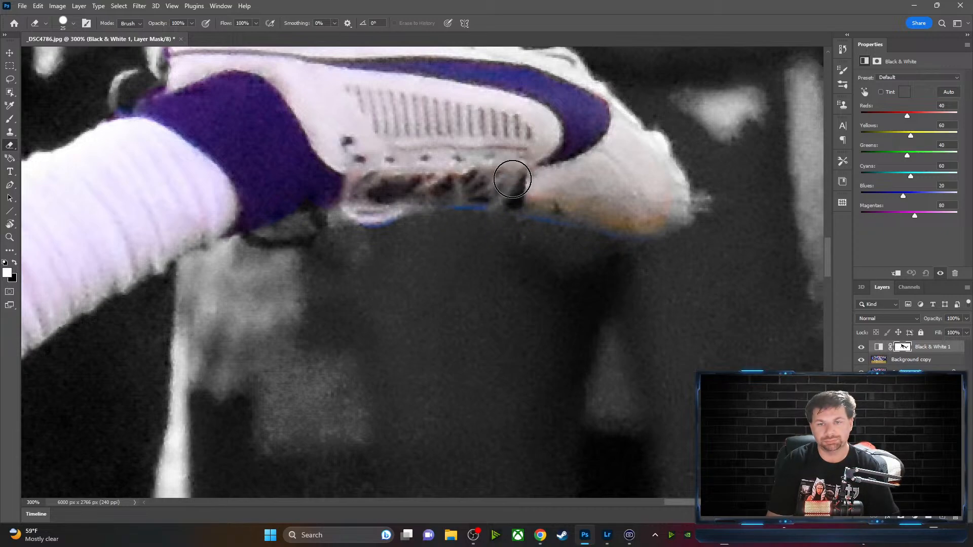
key("x")
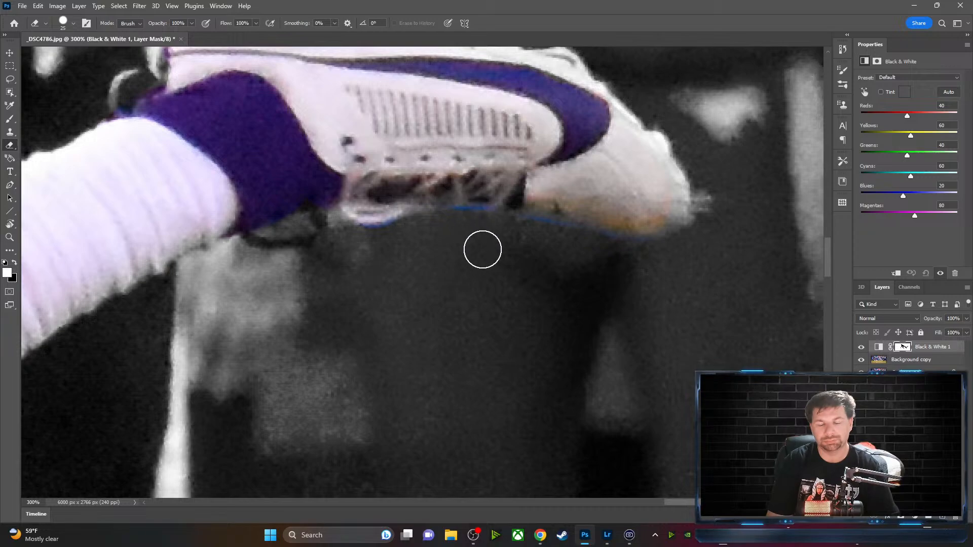
key("bracketleft")
key("bracketleft")
key("bracketleft")
key("bracketleft")
key("bracketleft")
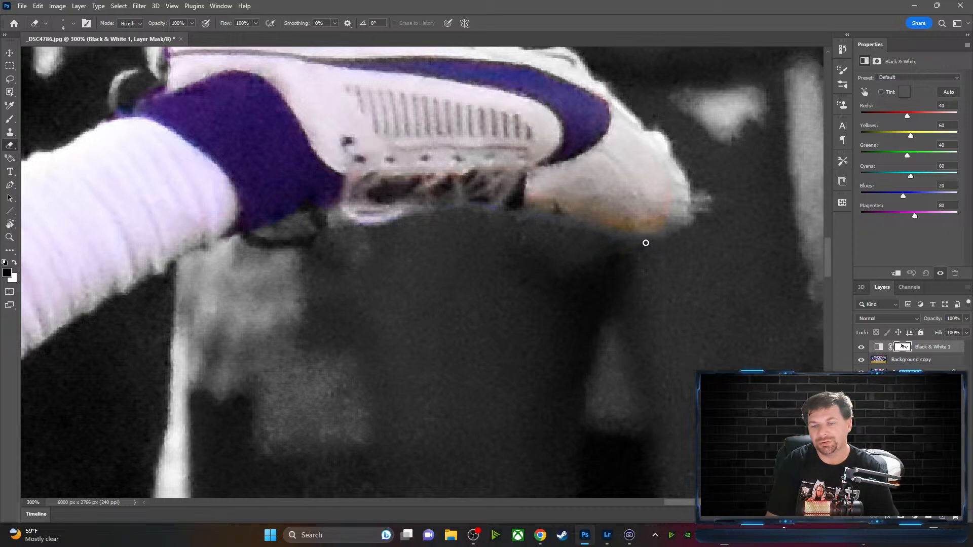
key("x")
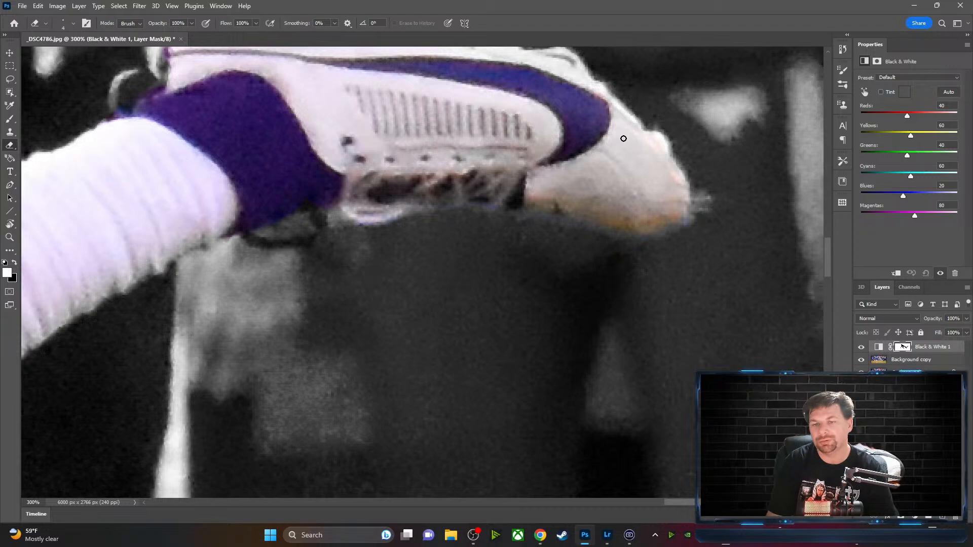
left_click_drag(569, 113, 613, 215)
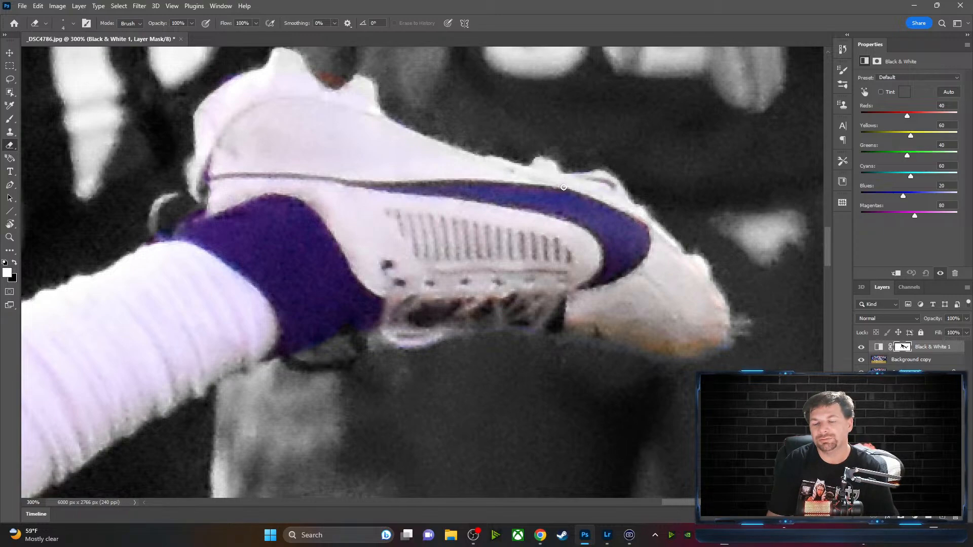
Paint black over the reddish fleck at the cleat's heel so colour stops at its edge
key("x")
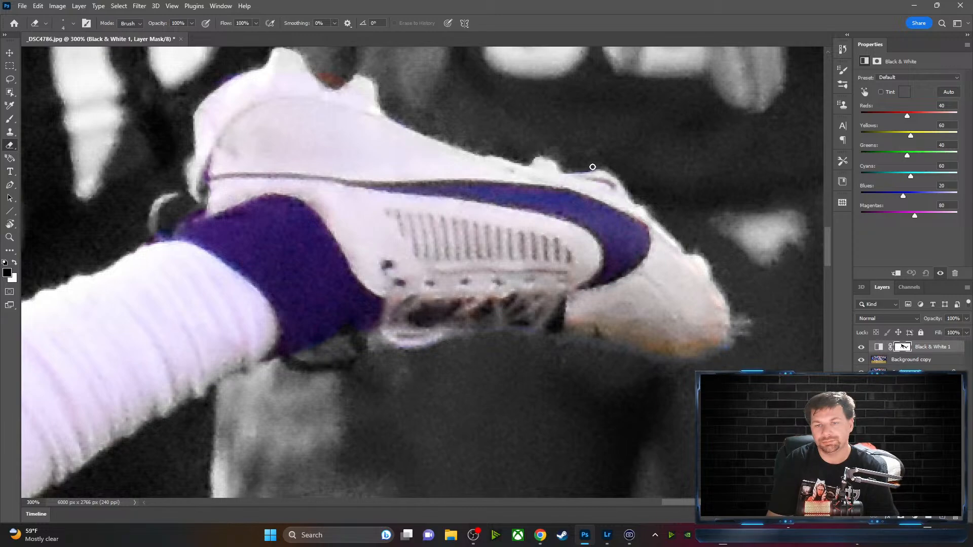
key("x")
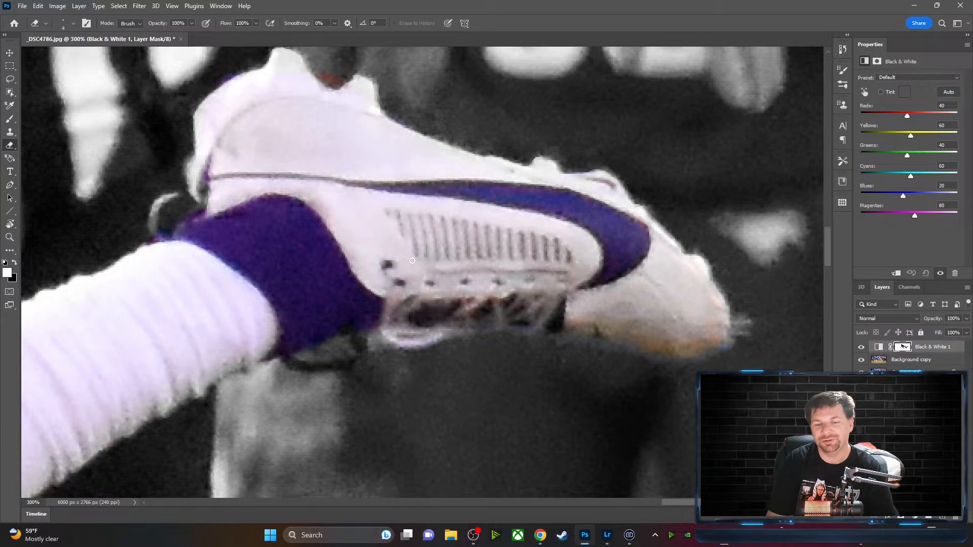
left_click_drag(299, 152, 441, 276)
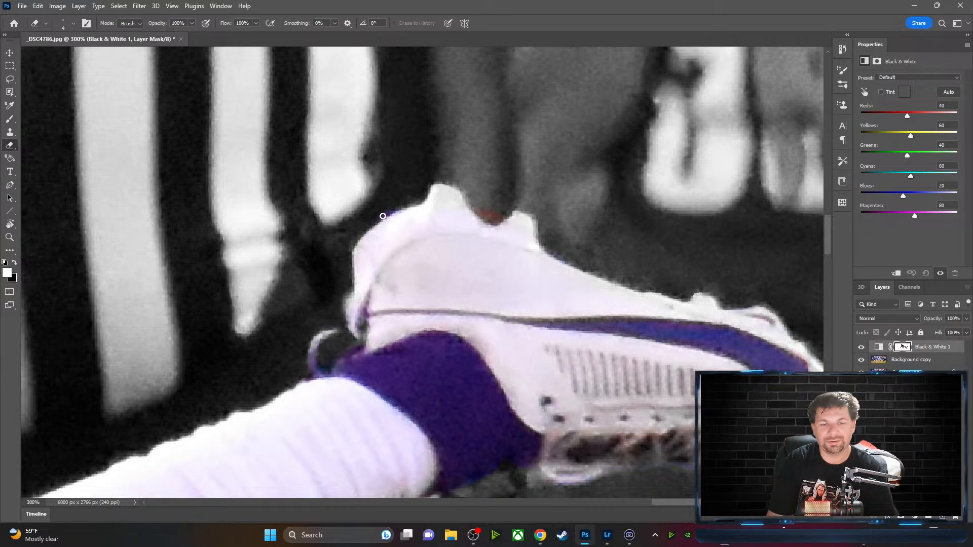
key("x")
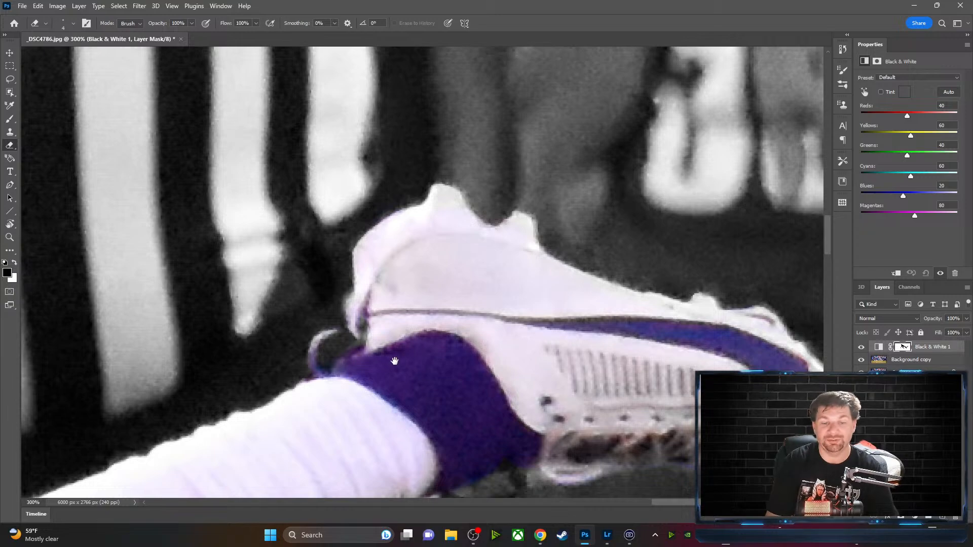
left_click_drag(395, 361, 551, 184)
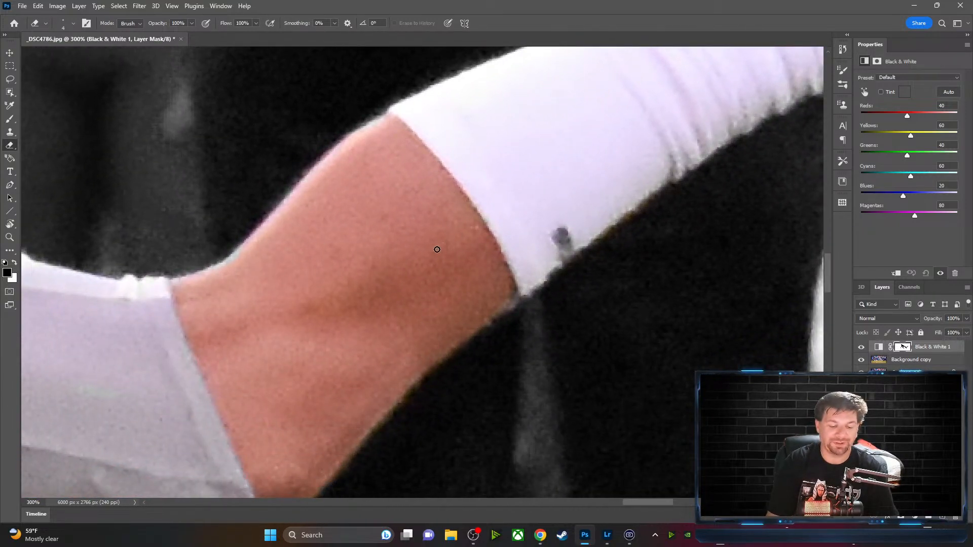
Reveal colour along the forearm and sleeve, enlarging the brush from 6 to 9
key("x")
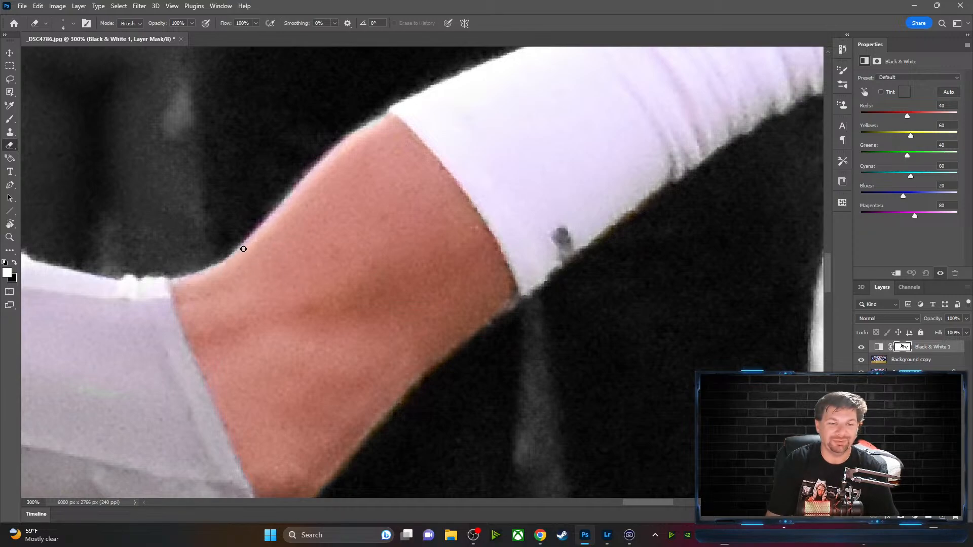
left_click_drag(418, 223, 455, 196)
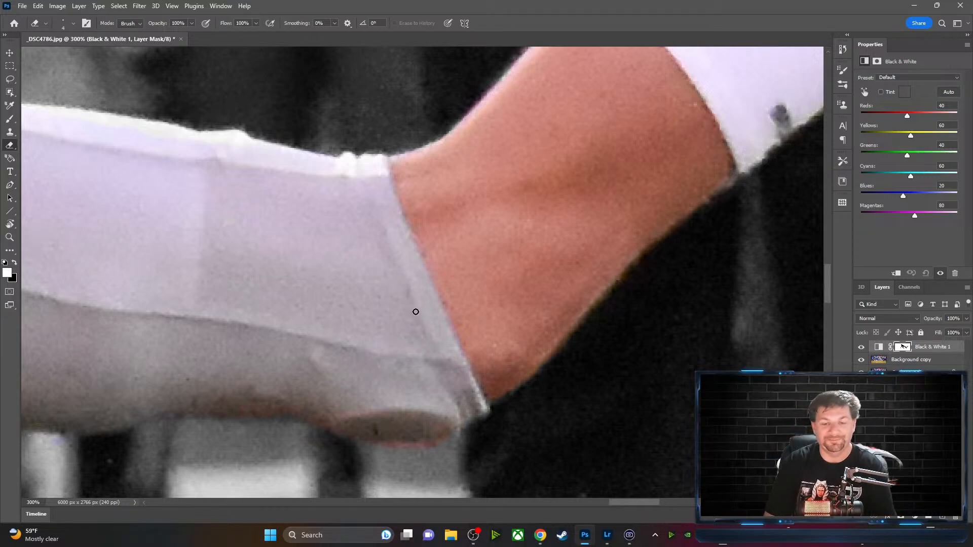
mouse_move(319, 330)
left_mouse_down()
mouse_move(482, 289)
mouse_move(650, 341)
left_mouse_up()
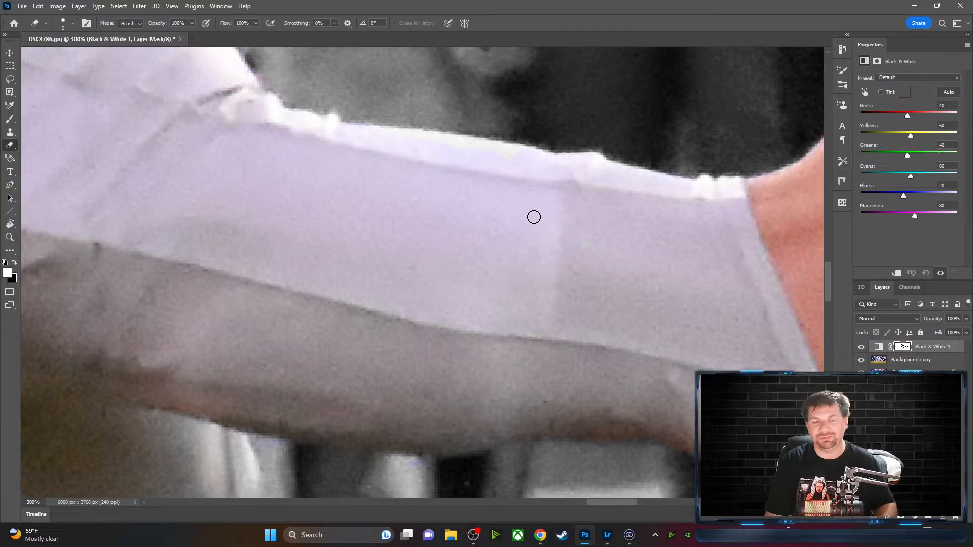
key("bracketright")
key("bracketright")
key("bracketright")
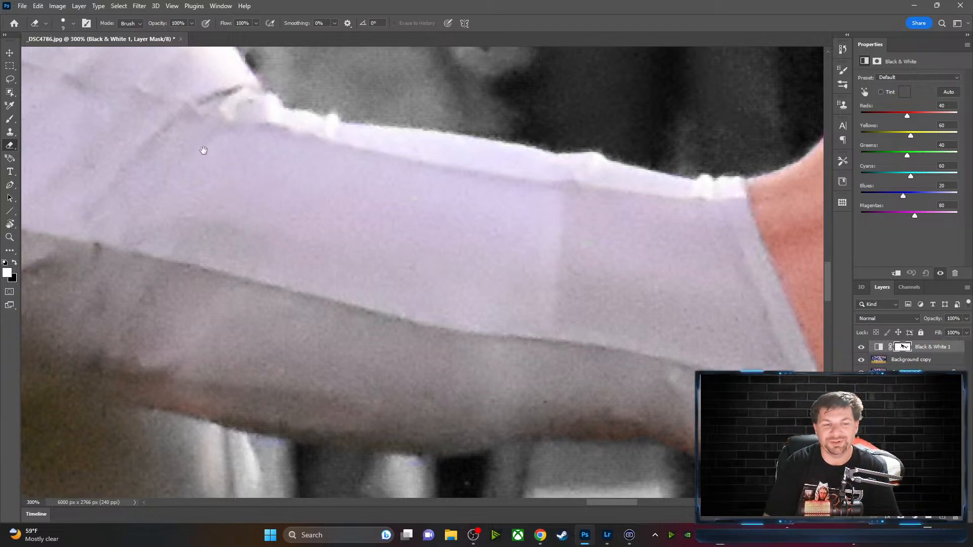
Alternate black and white on the mask to clean the sleeve's top edge
mouse_move(203, 150)
left_mouse_down()
mouse_move(297, 284)
mouse_move(324, 280)
left_mouse_up()
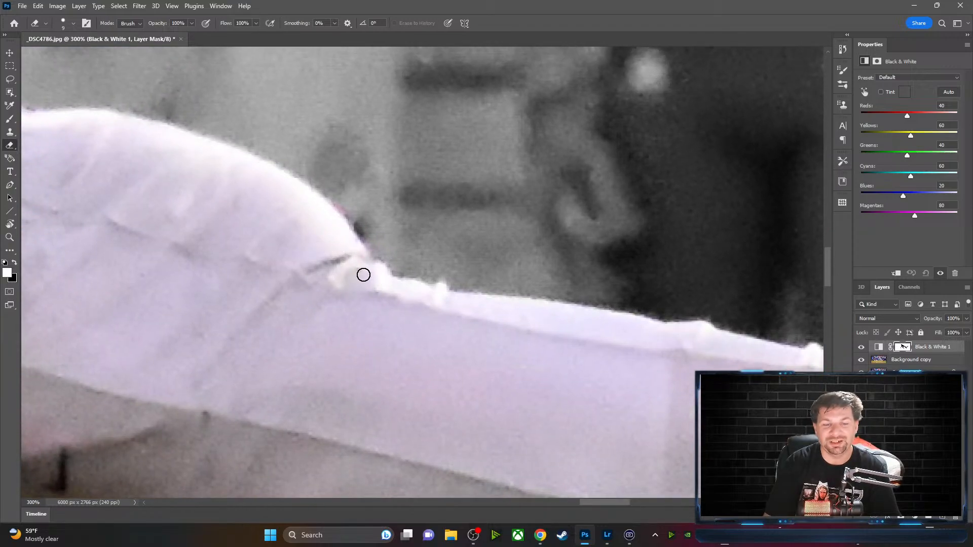
key("x")
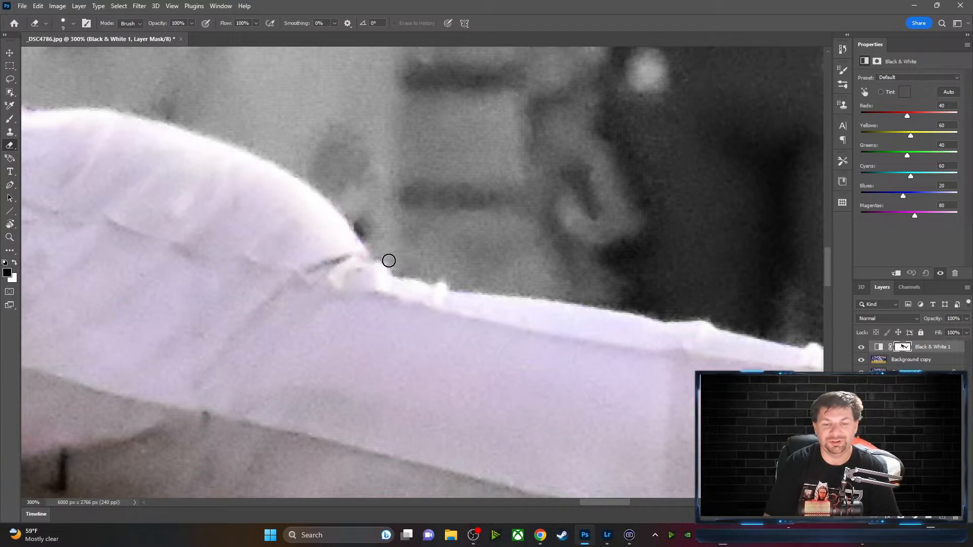
key("x")
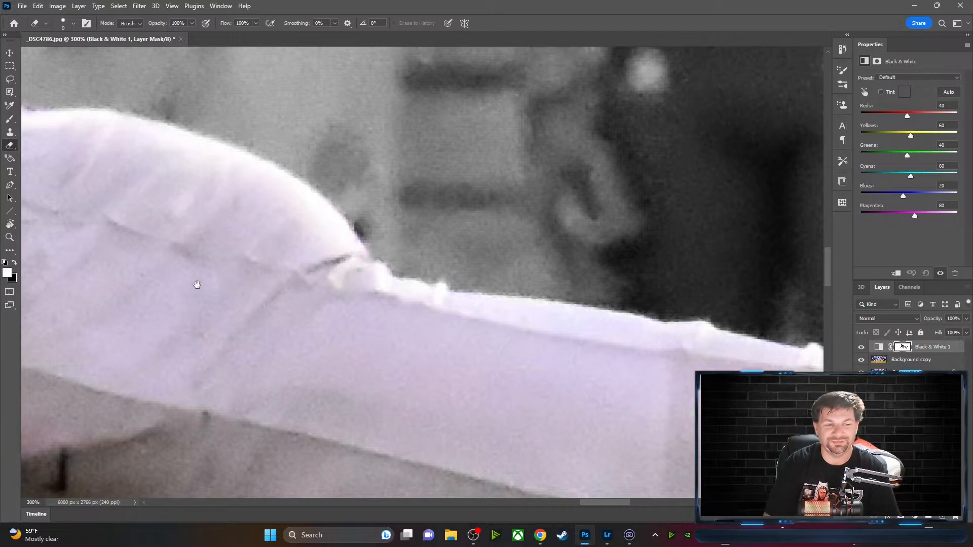
left_click_drag(131, 253, 560, 284)
mouse_move(216, 80)
left_mouse_down()
mouse_move(275, 132)
mouse_move(243, 234)
mouse_move(203, 257)
left_mouse_up()
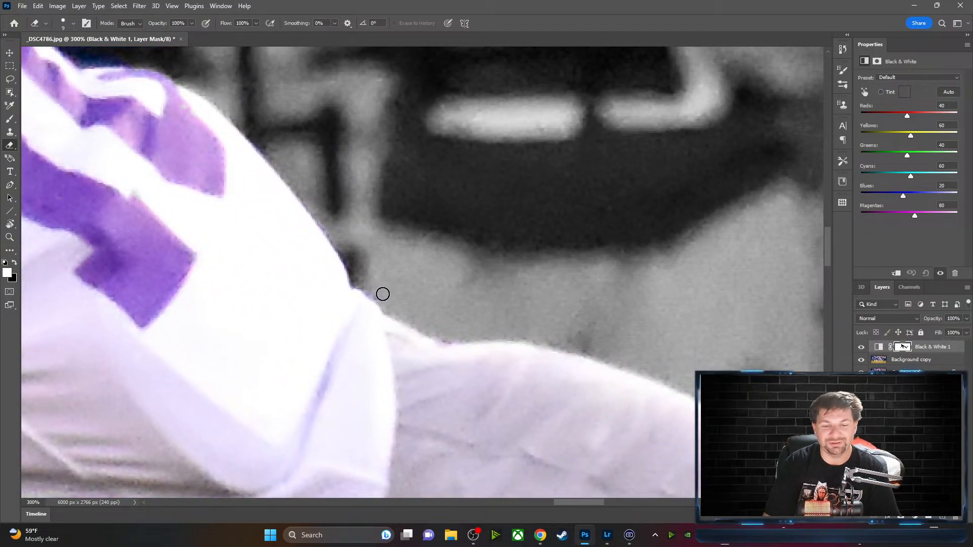
Paint out the blue fringe along the collar and shoulder near the purple number, then zoom out
key("x")
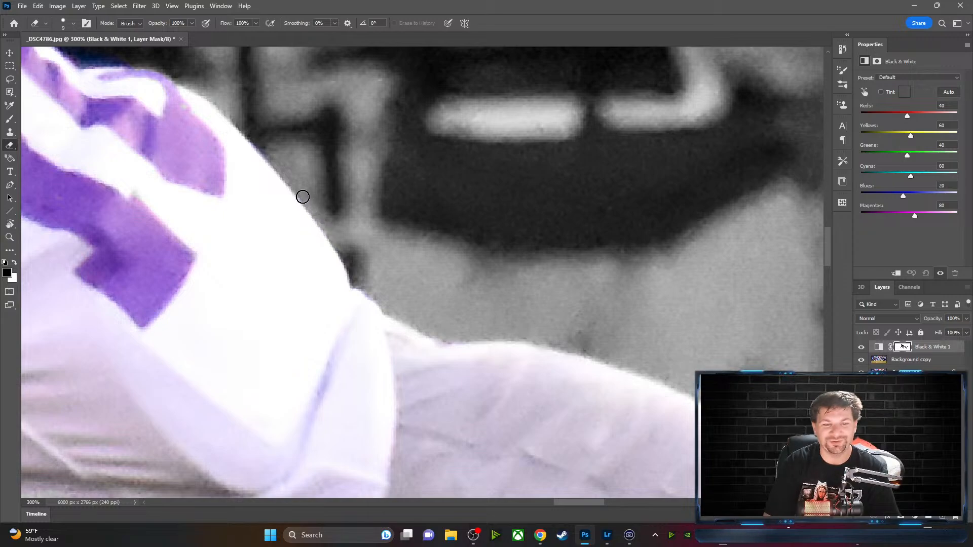
mouse_move(298, 144)
left_mouse_down()
mouse_move(355, 173)
mouse_move(441, 246)
left_mouse_up()
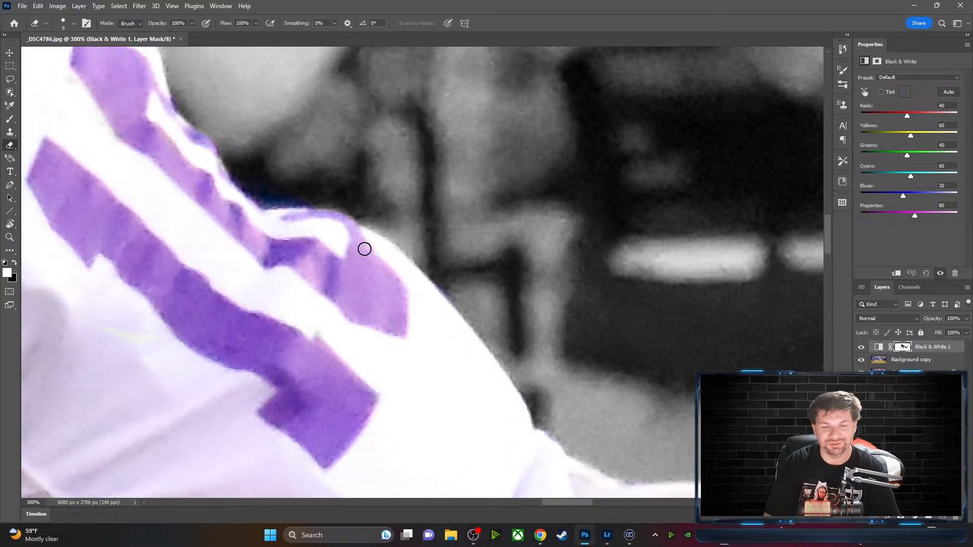
left_click_drag(311, 166, 434, 210)
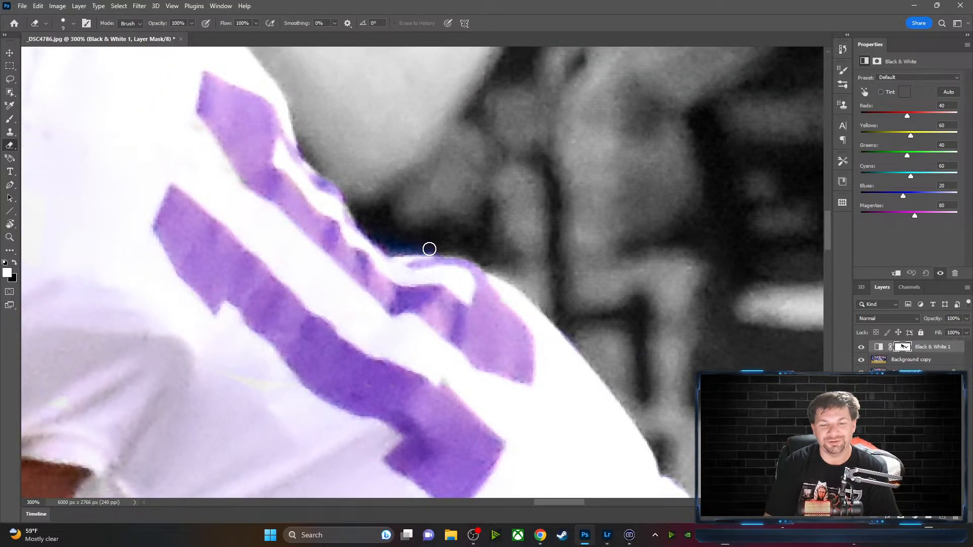
key("x")
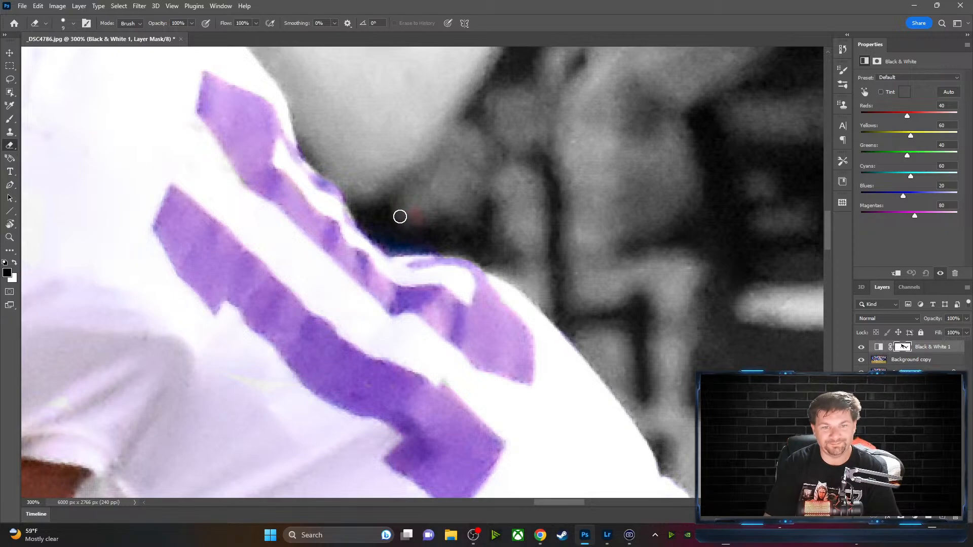
mouse_move(443, 247)
left_mouse_down()
mouse_move(391, 246)
mouse_move(418, 235)
mouse_move(446, 247)
mouse_move(385, 240)
left_mouse_up()
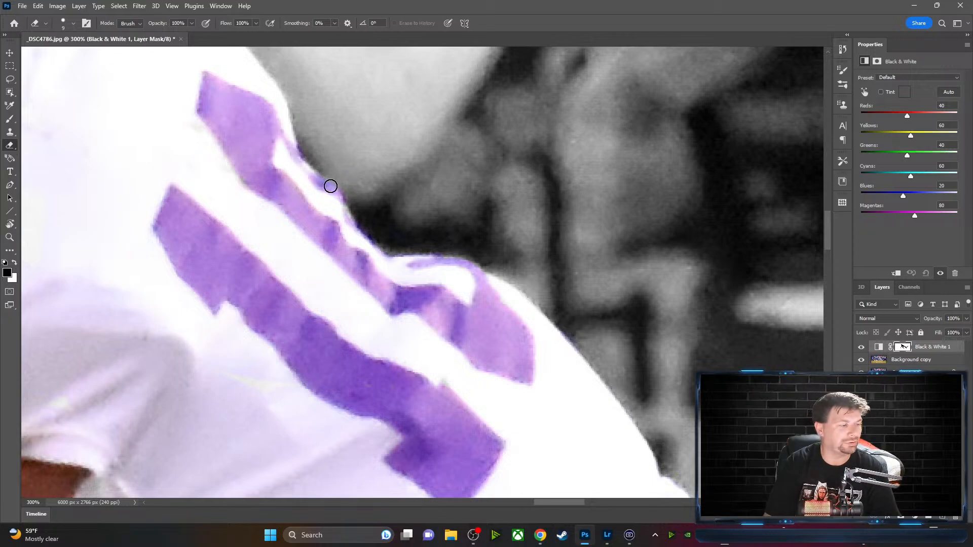
left_click_drag(297, 124, 452, 256)
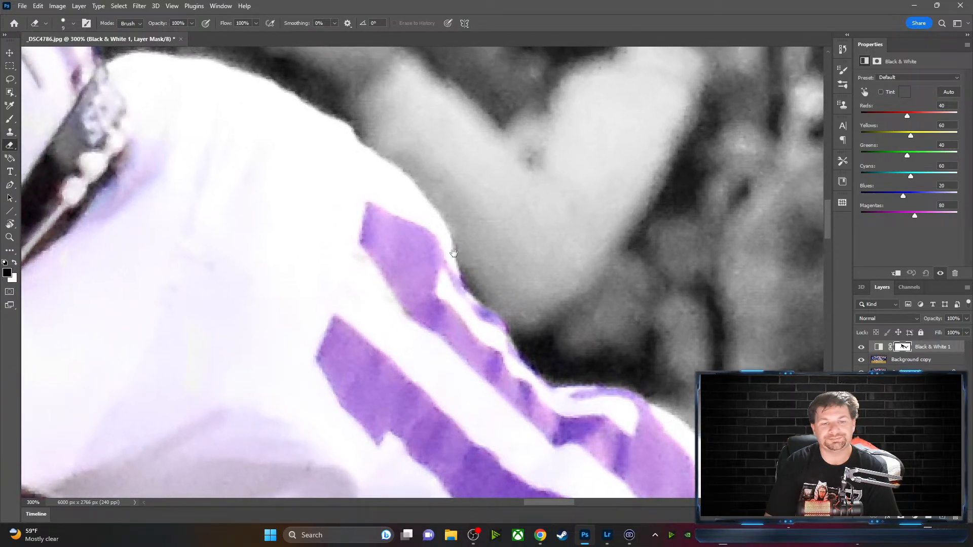
key("x")
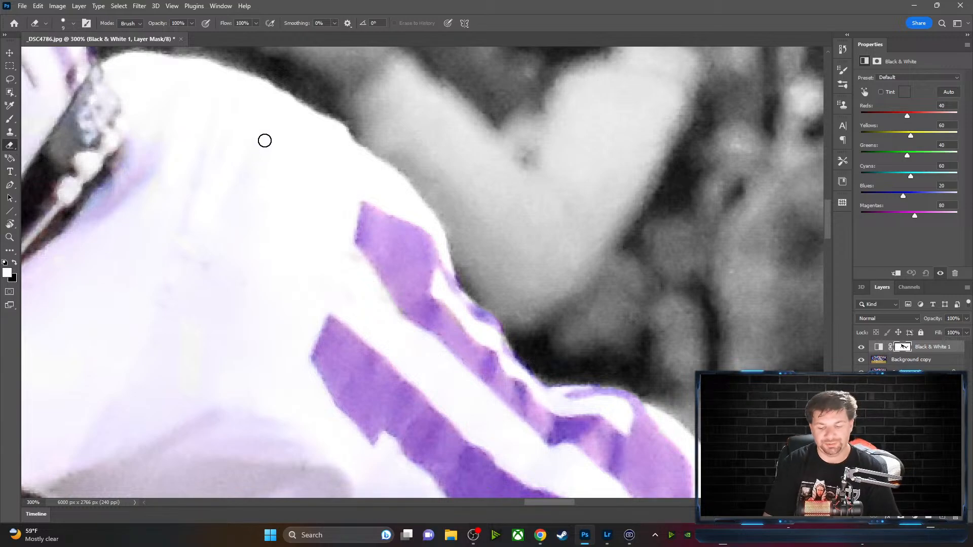
key("ctrl+minus")
key("ctrl+minus")
key("ctrl+minus")
key("ctrl+minus")
key("ctrl+minus")
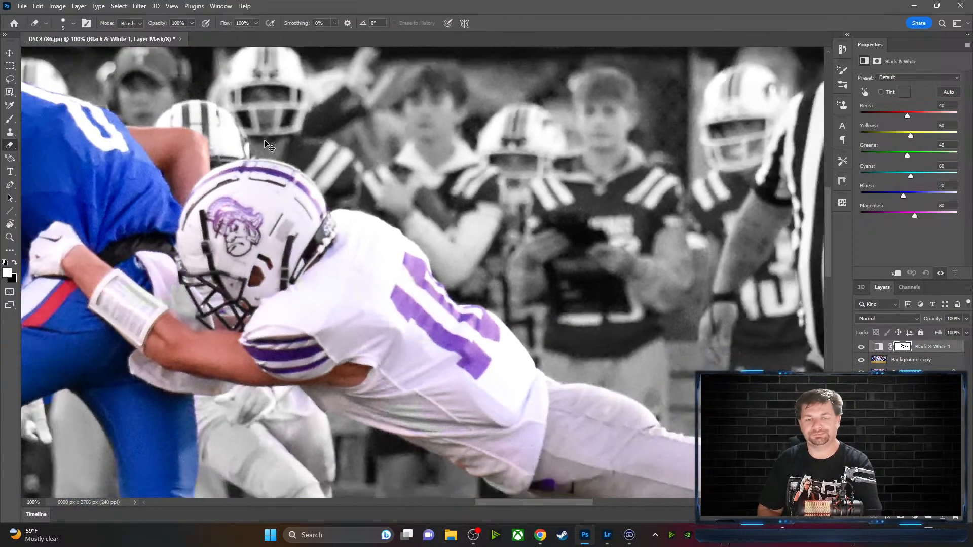
key("ctrl+minus")
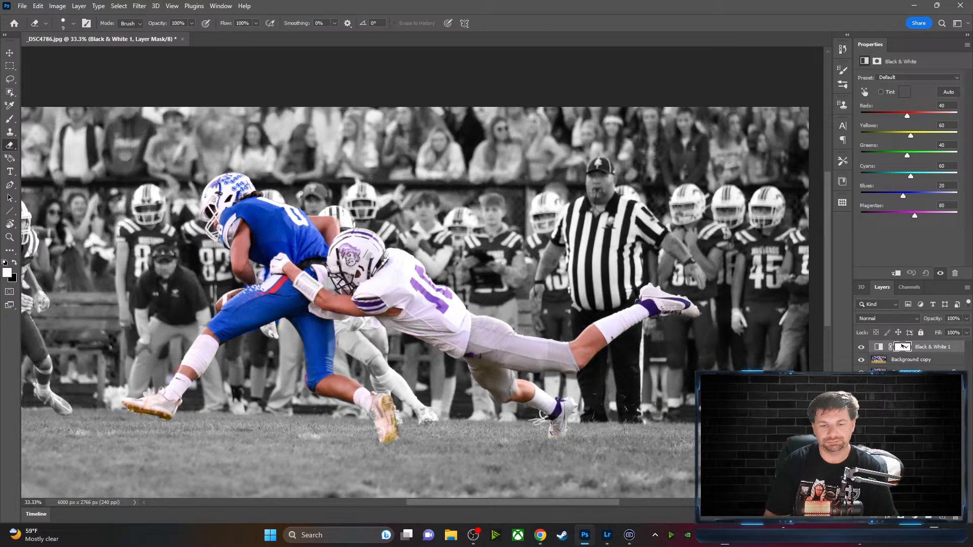
left_click_drag(453, 398, 482, 343)
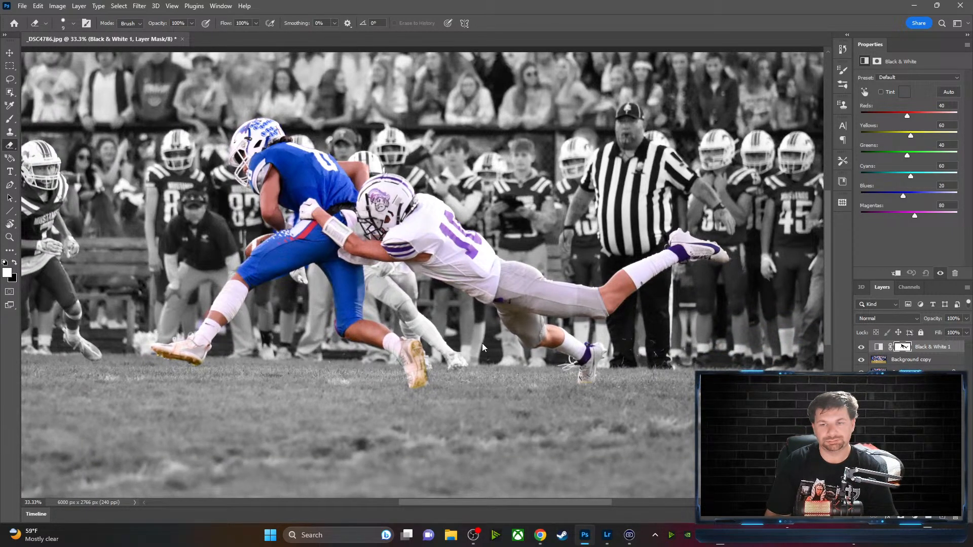
right_click(482, 342)
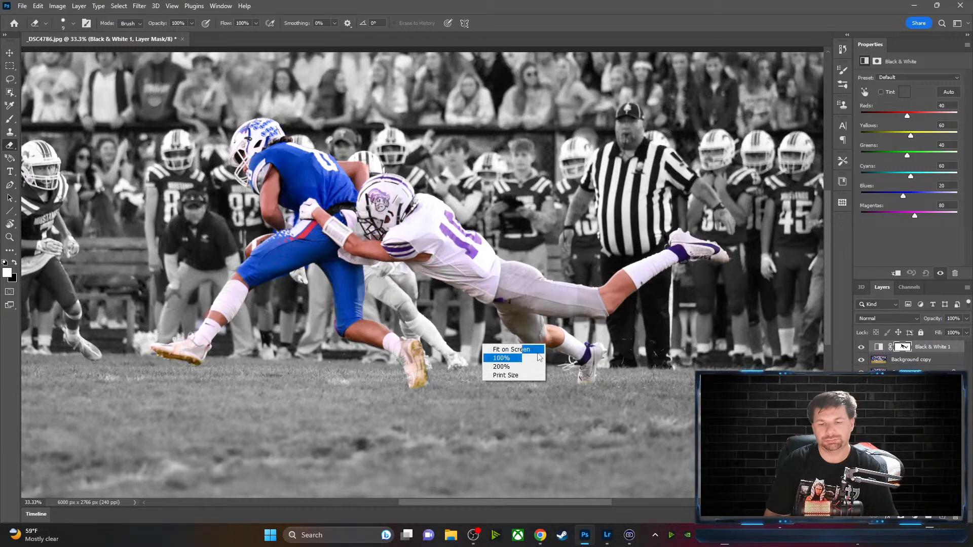
left_click(502, 357)
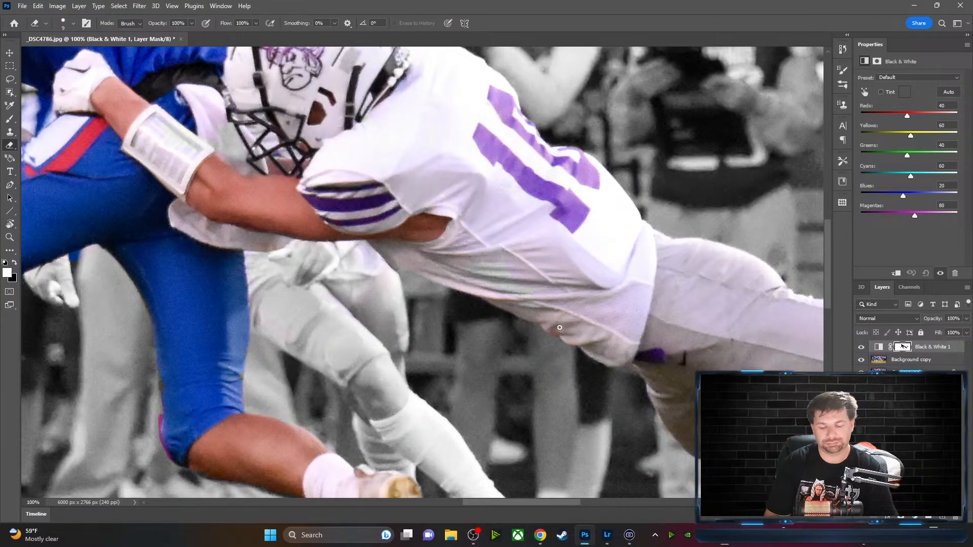
key("ctrl+minus")
key("ctrl+minus")
key("ctrl+minus")
key("ctrl+minus")
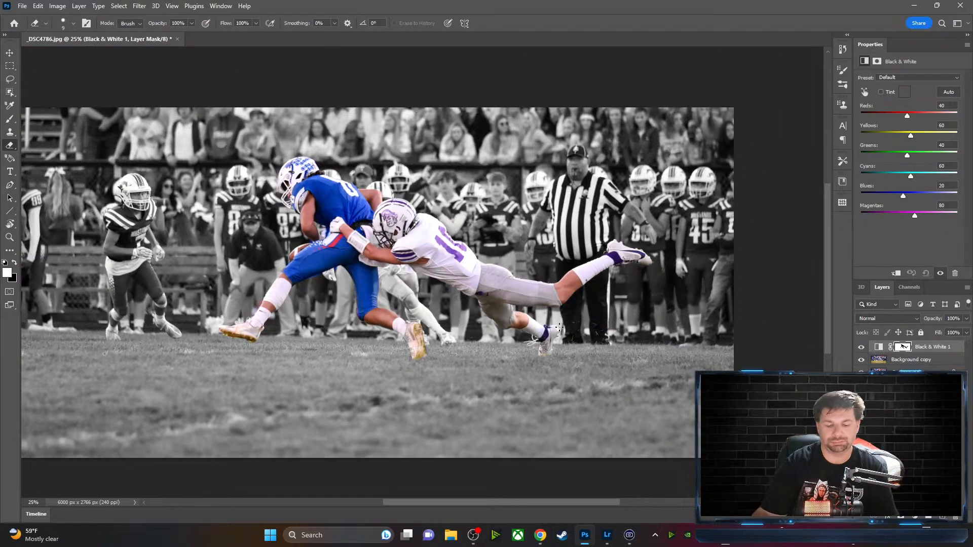
left_click_drag(343, 260, 423, 266)
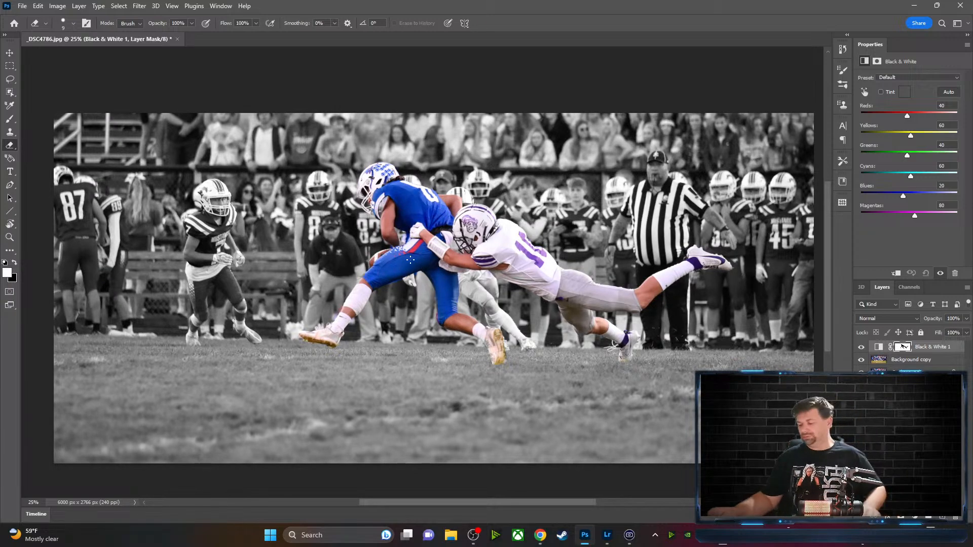
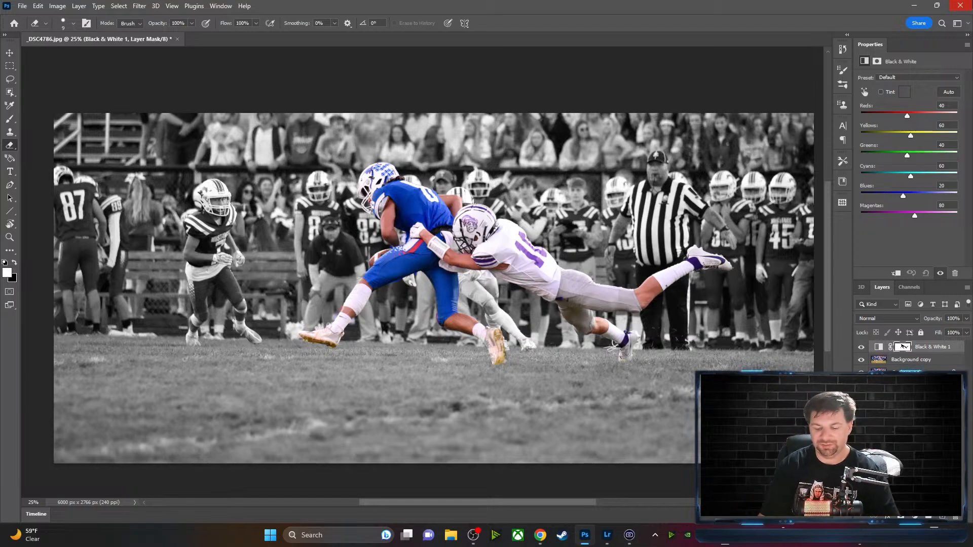
Zoom in on the blue player's leg and grey out stray colour beside it on the mask
key("ctrl+plus")
key("ctrl+plus")
key("ctrl+plus")
key("ctrl+plus")
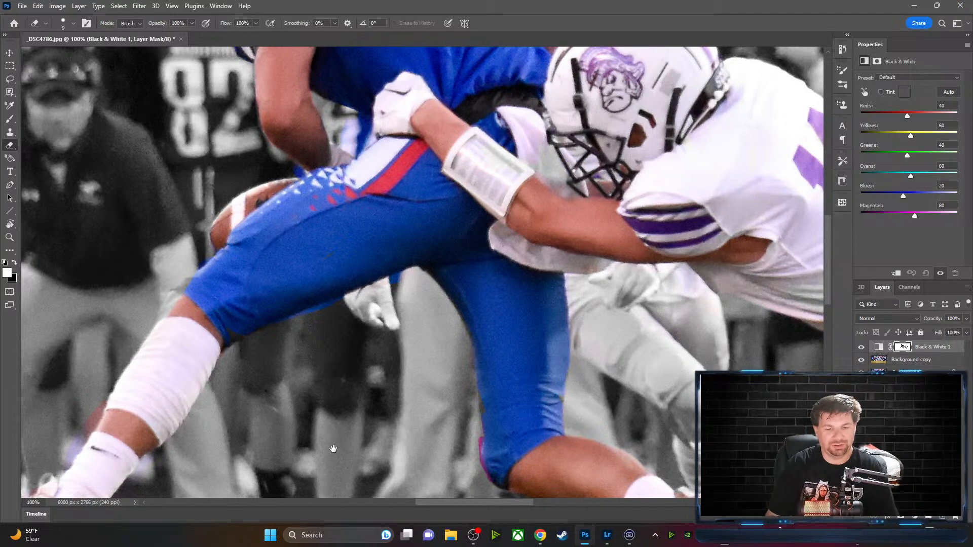
left_click_drag(333, 448, 408, 370)
key("alt+space")
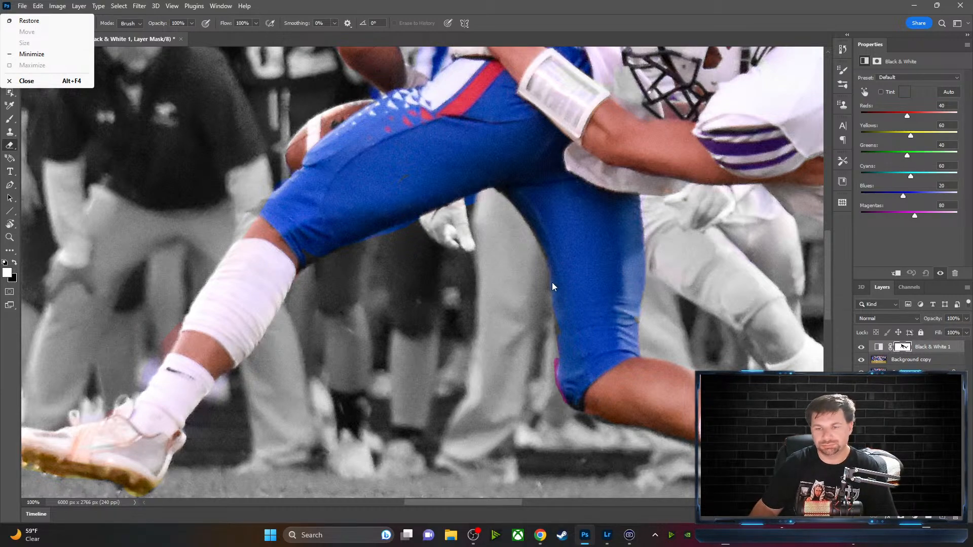
left_click(575, 281)
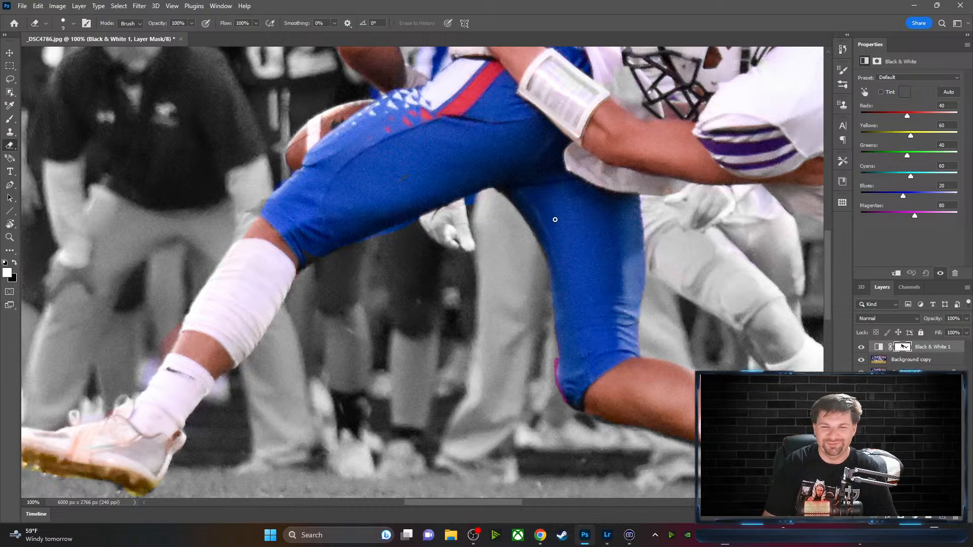
key("x")
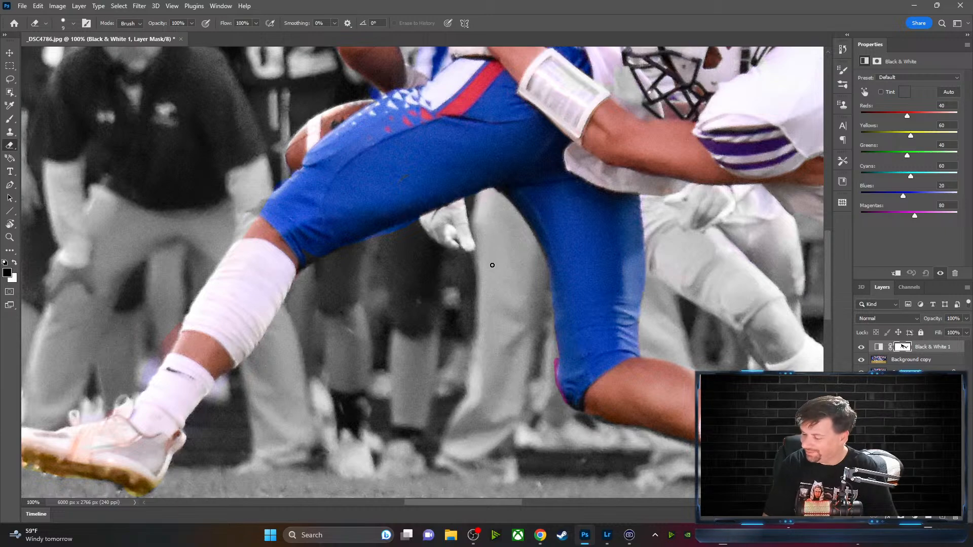
key("x")
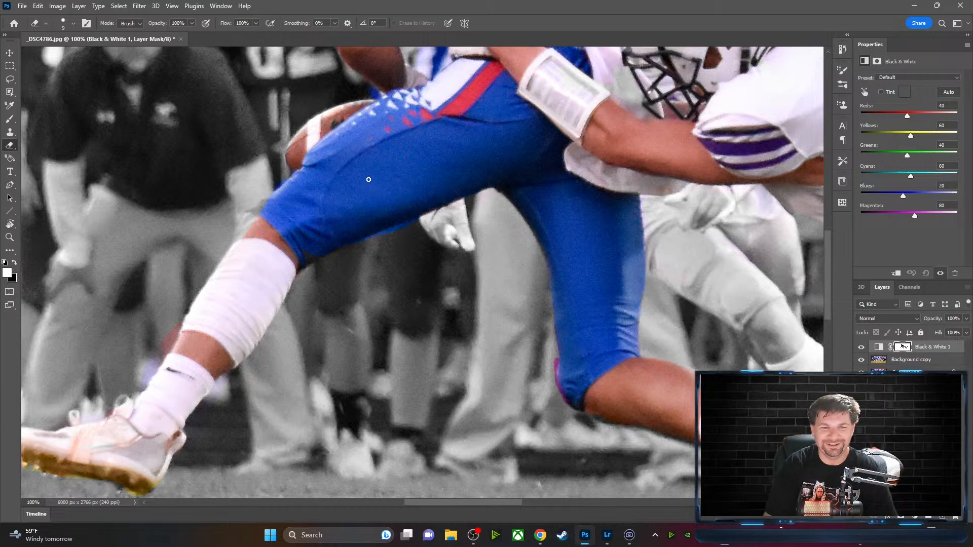
left_click_drag(321, 217, 497, 217)
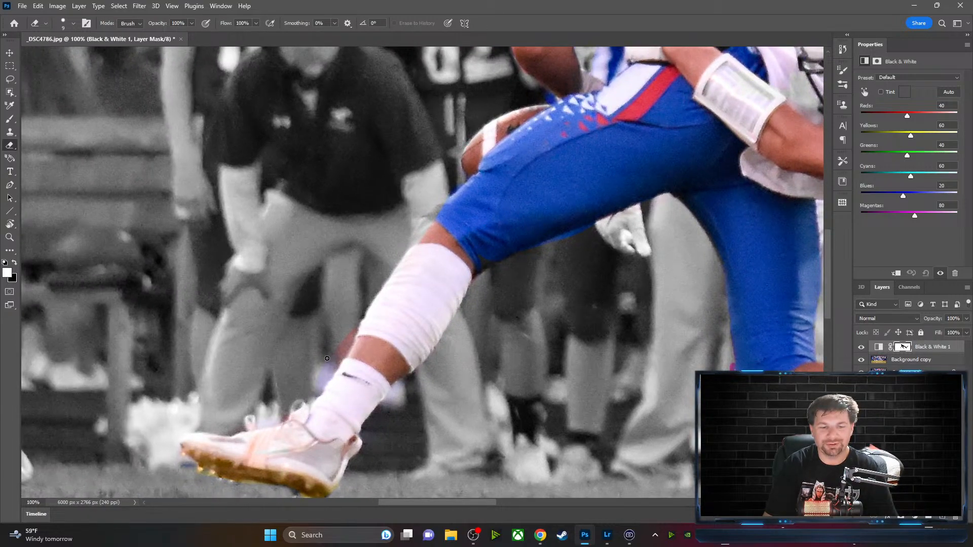
key("x")
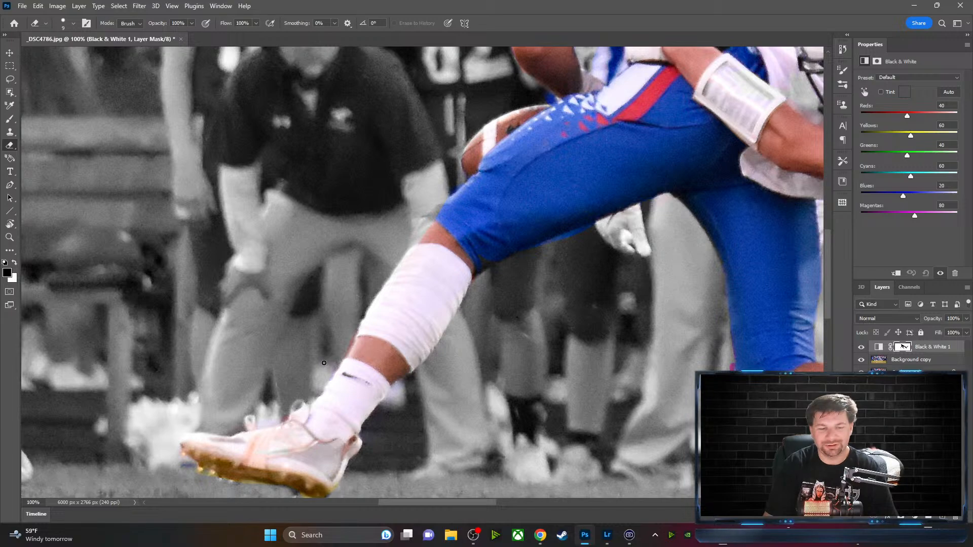
Restore colour around the blue player's cleat and its tongue loop on the mask
left_click_drag(289, 457, 369, 369)
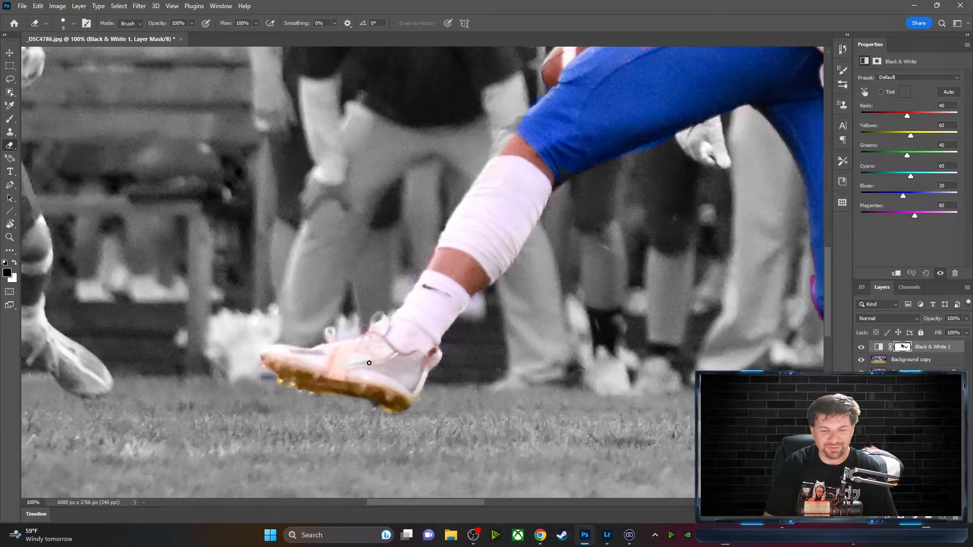
key("x")
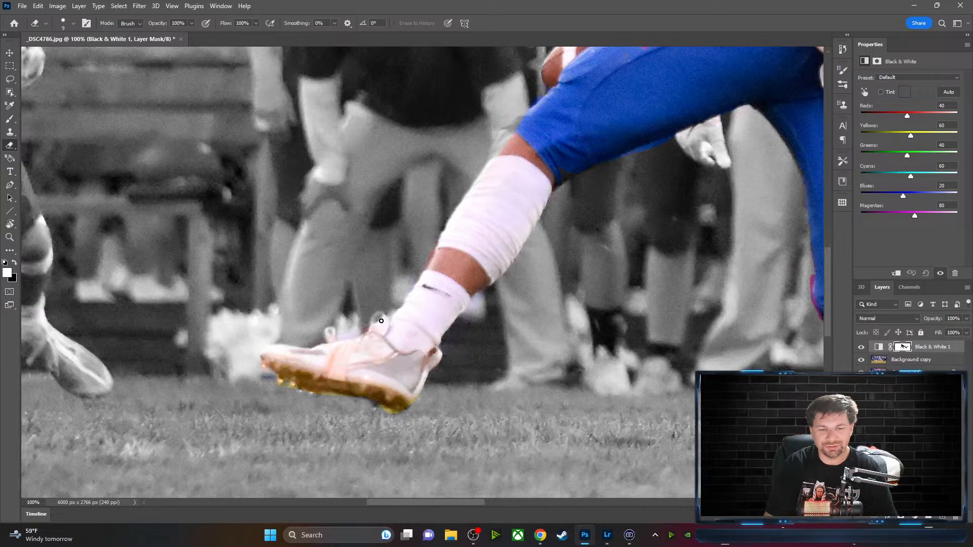
left_click_drag(374, 318, 380, 318)
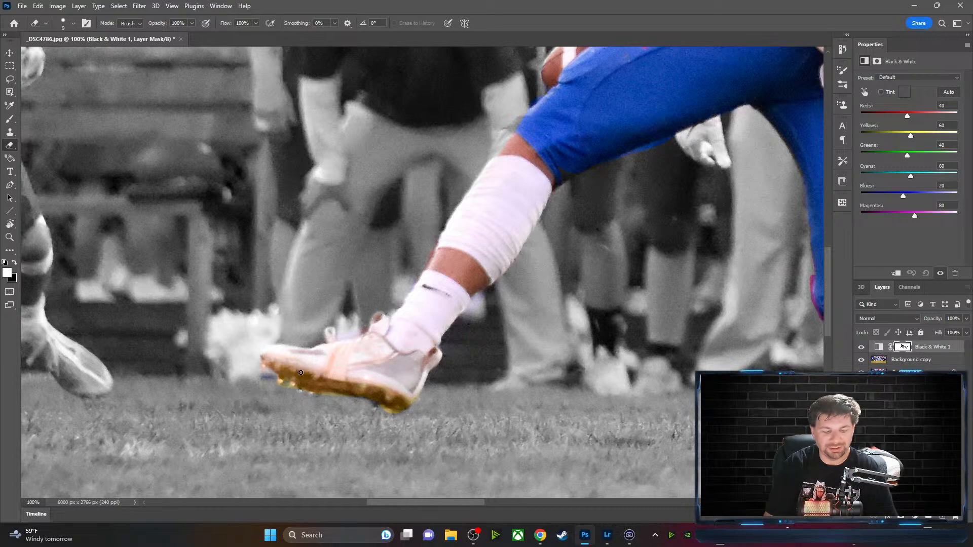
key("x")
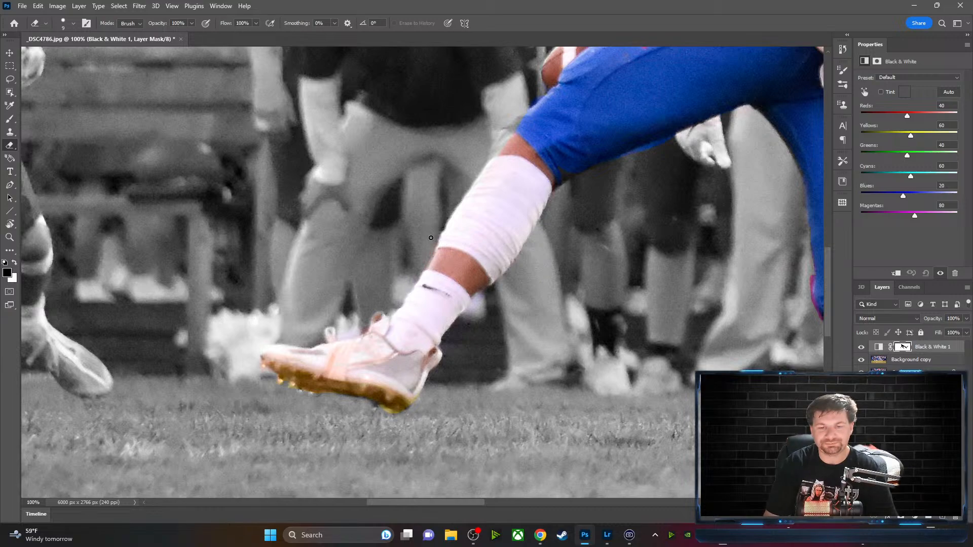
key("x")
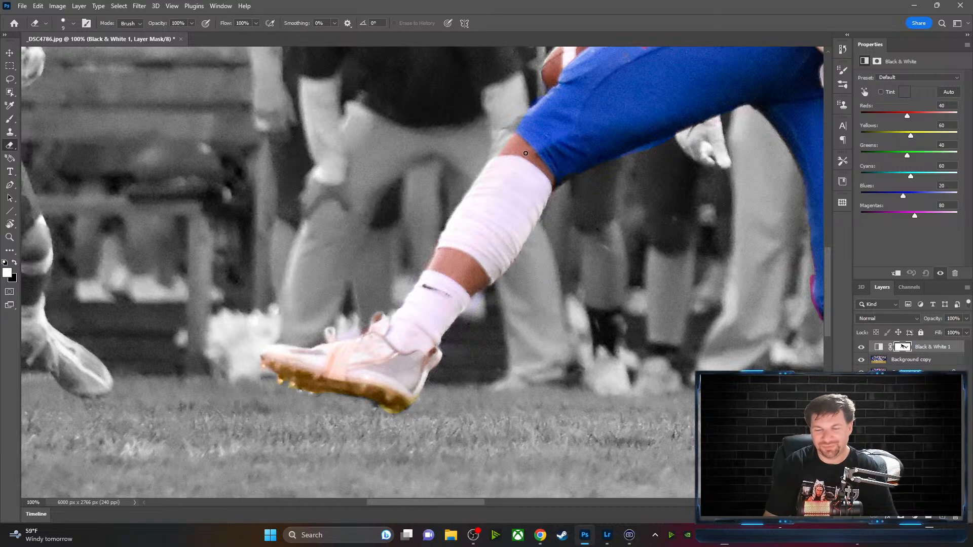
Clean the mask edge along the blue player's knee and under his thigh
left_click_drag(597, 126, 511, 179)
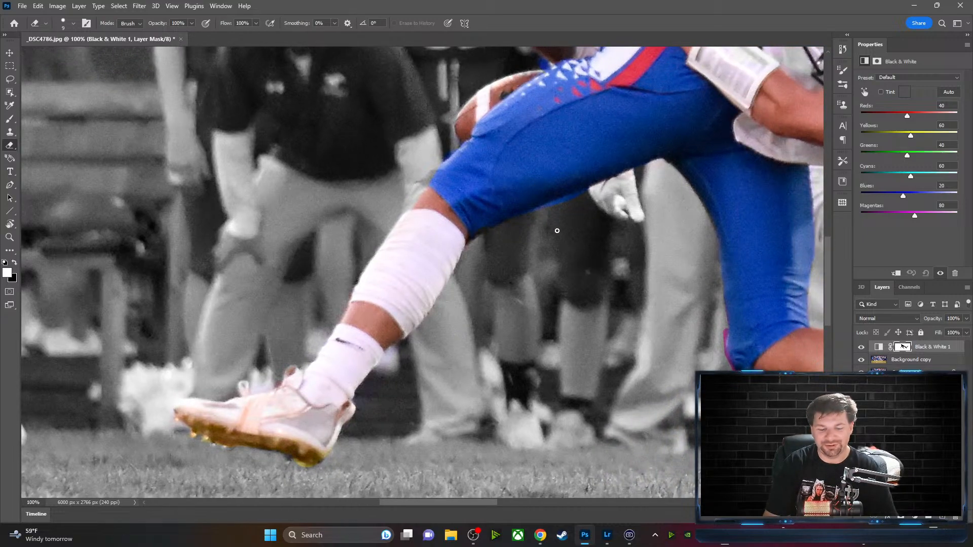
key("x")
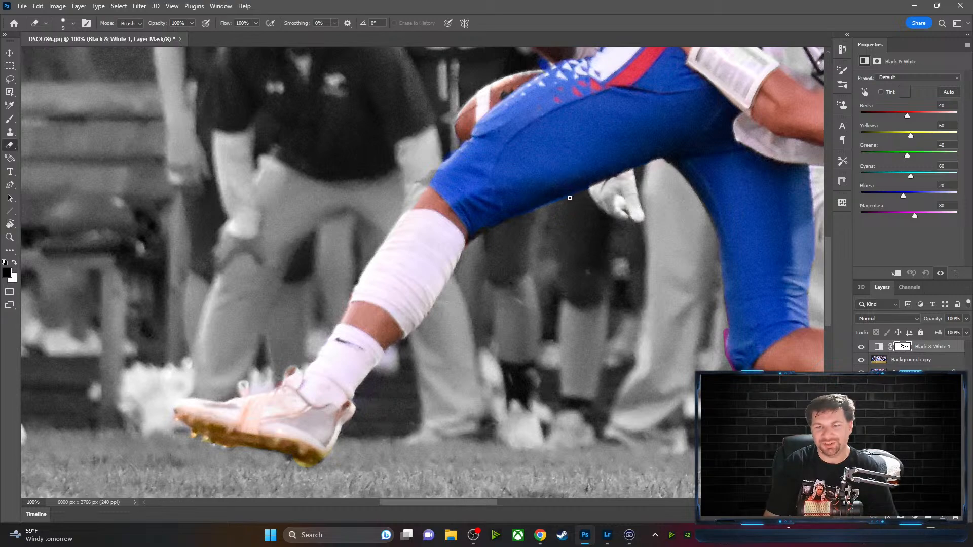
key("x")
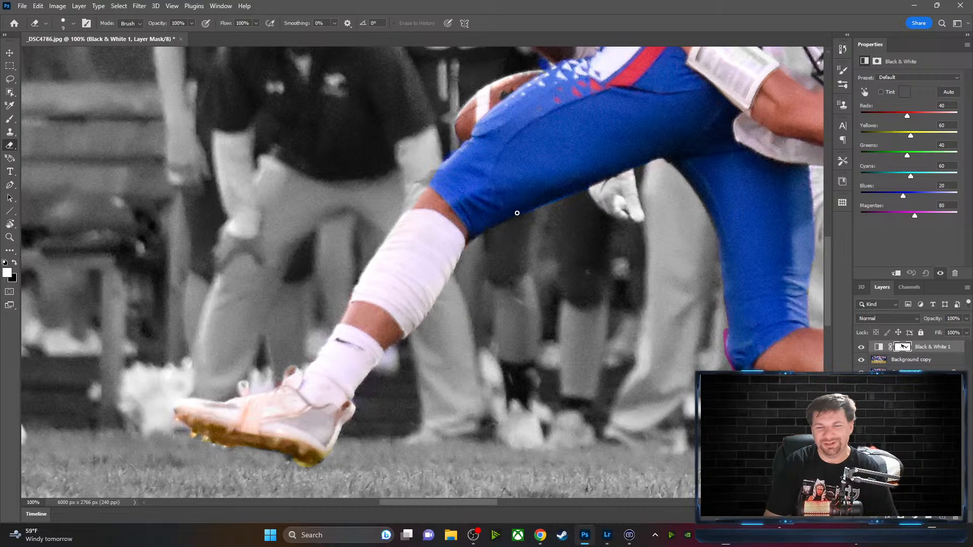
left_click_drag(664, 189, 530, 256)
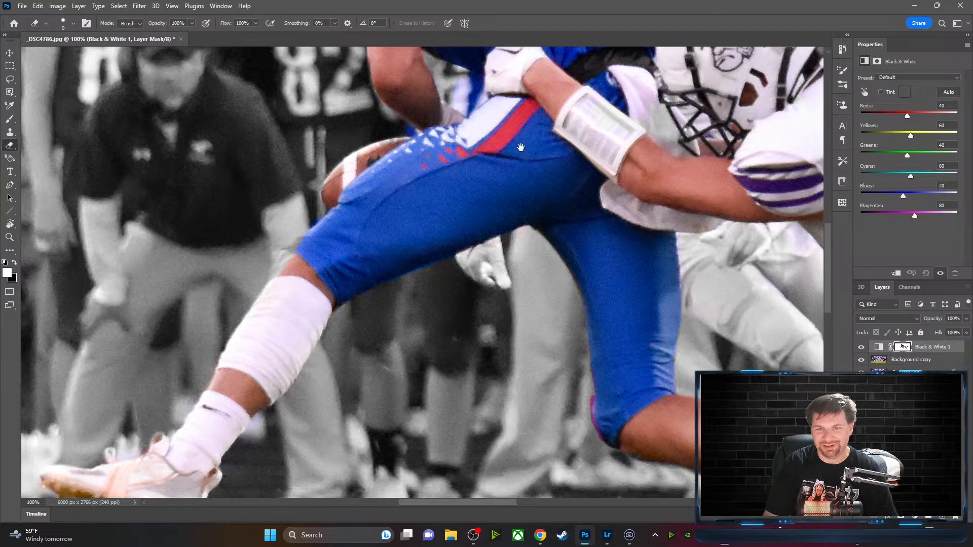
Touch up the mask along the blue player's waist and jersey, then move up to his helmet and shoulders
scroll(522, 152, "up", 5)
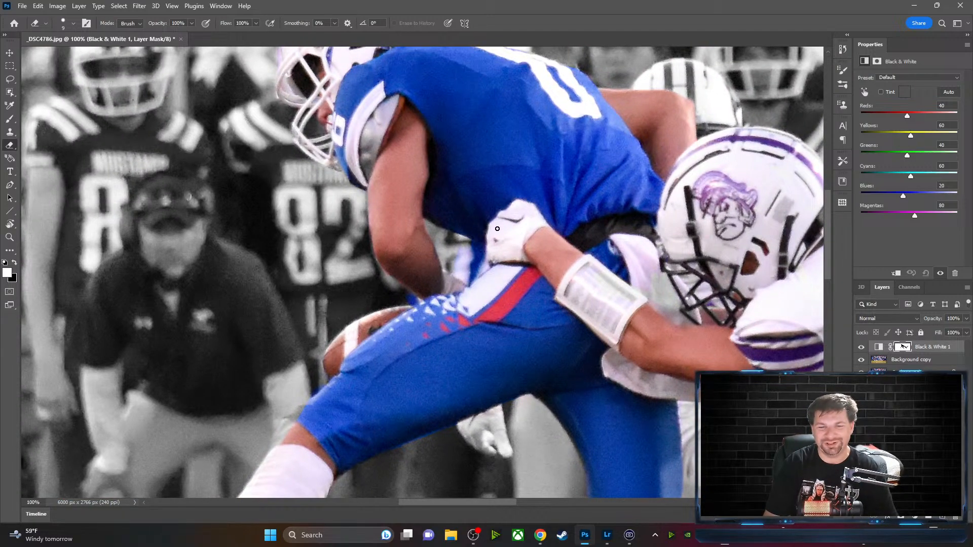
key("x")
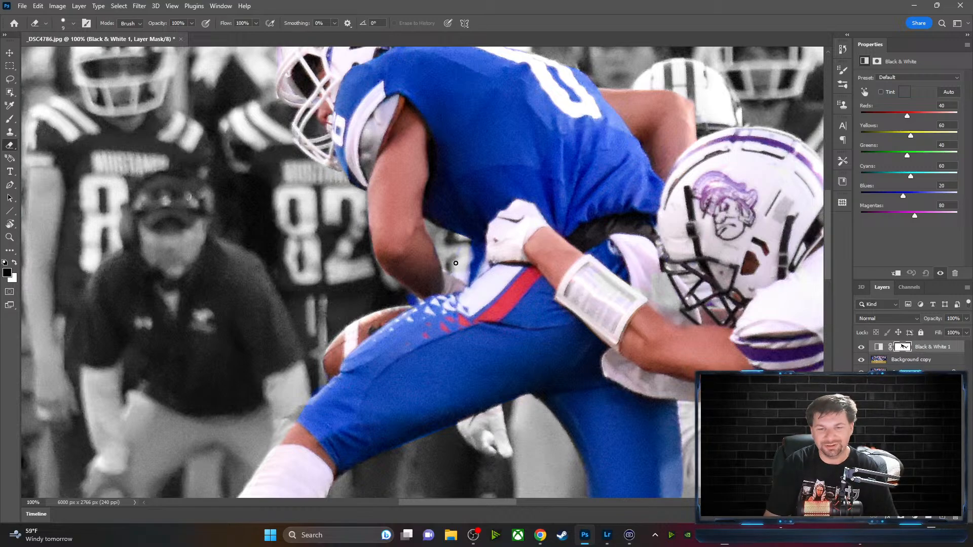
key("x")
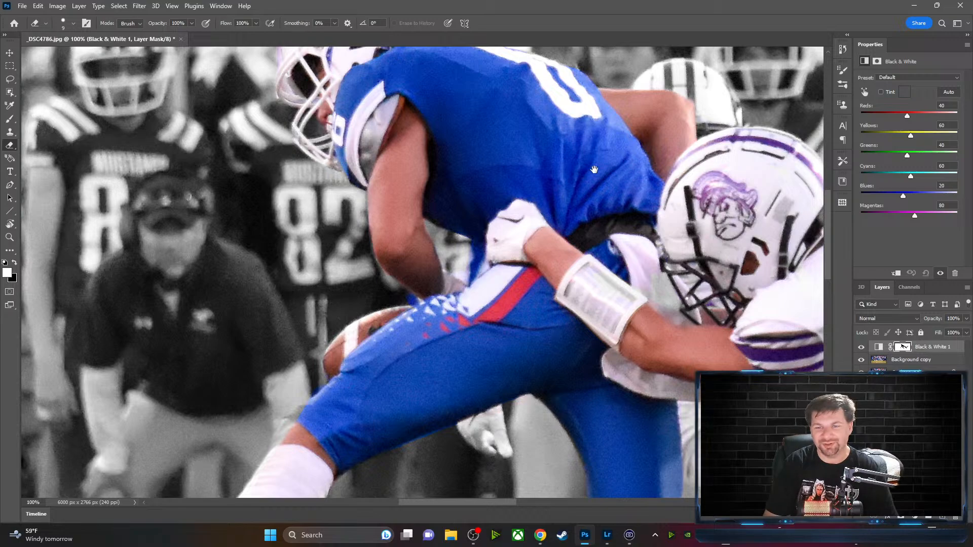
left_click_drag(569, 172, 379, 303)
mouse_move(339, 245)
left_mouse_down()
mouse_move(477, 208)
mouse_move(547, 241)
left_mouse_up()
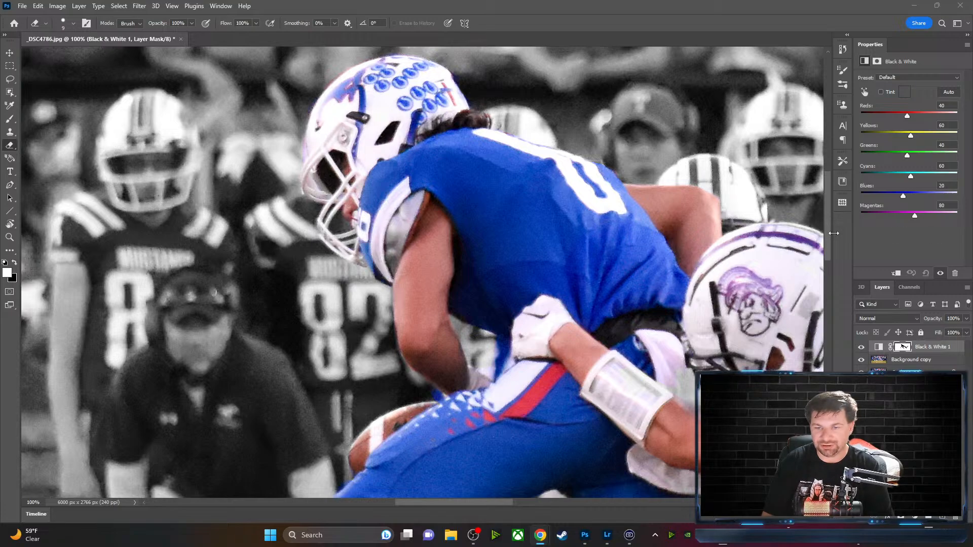
Work down the tackler from his helmet and jersey to his hips, legs and cleats
scroll(521, 196, "up", 1)
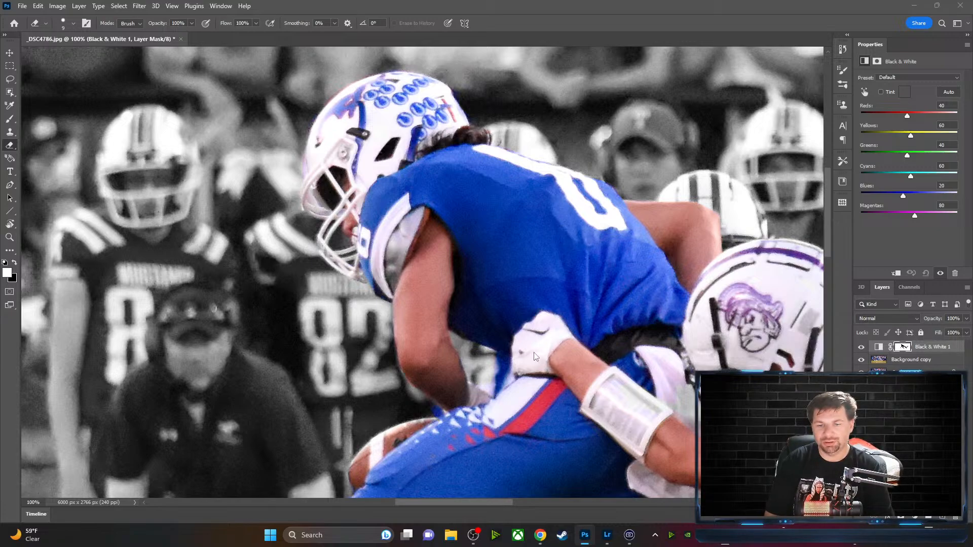
left_click_drag(576, 405, 337, 228)
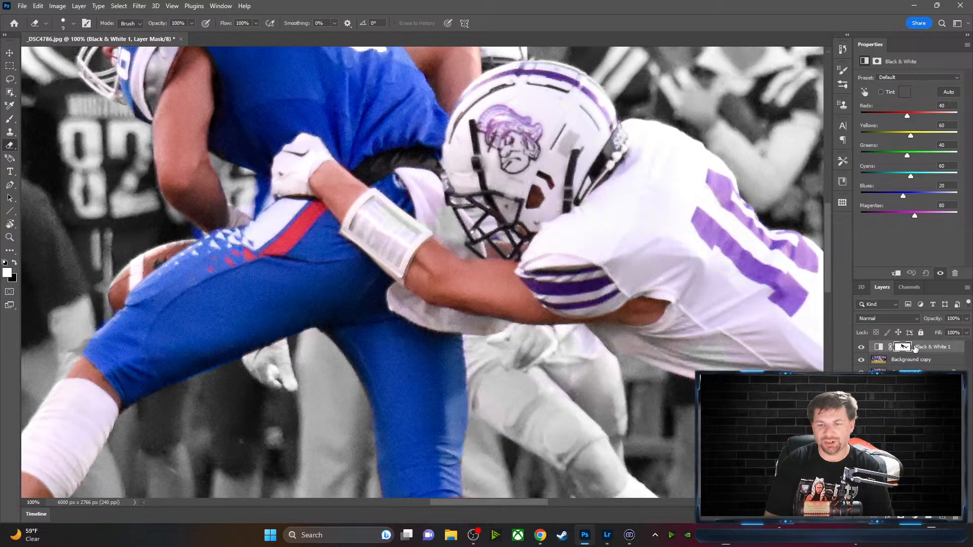
left_click_drag(635, 304, 578, 267)
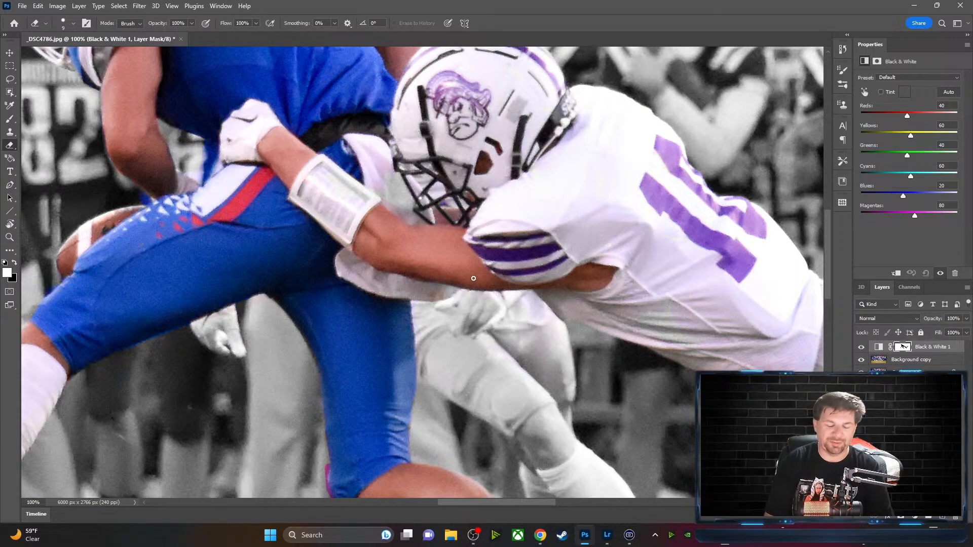
left_click_drag(647, 278, 469, 248)
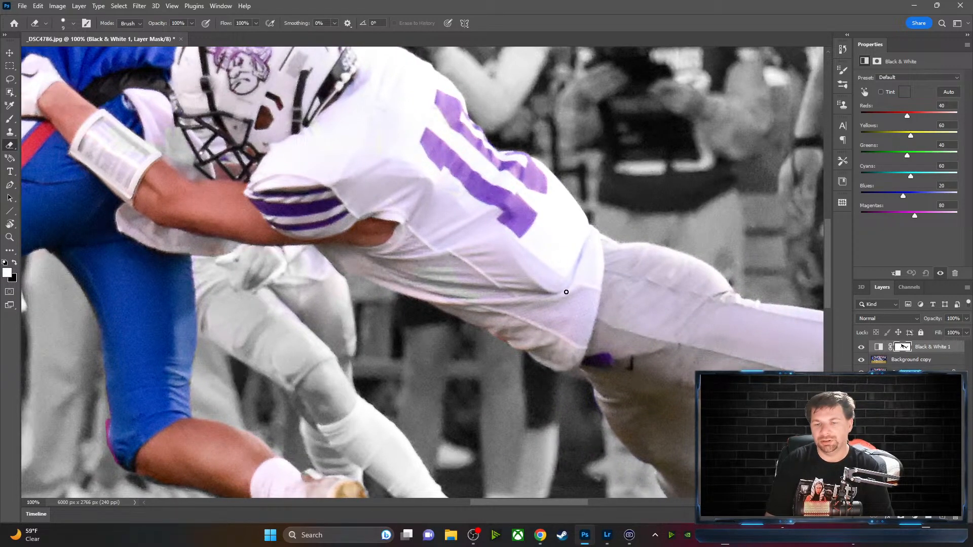
mouse_move(689, 426)
left_mouse_down()
mouse_move(615, 352)
mouse_move(577, 330)
left_mouse_up()
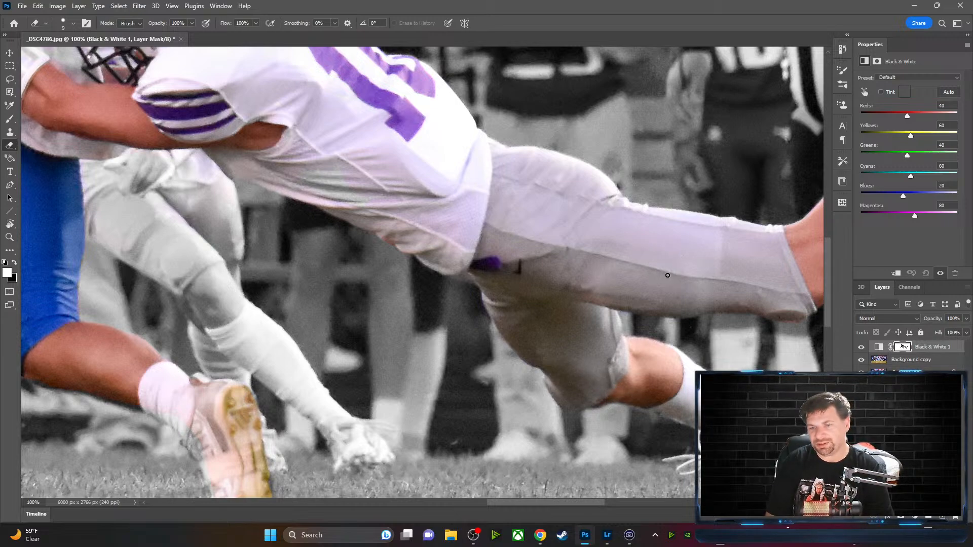
left_click_drag(582, 341, 520, 255)
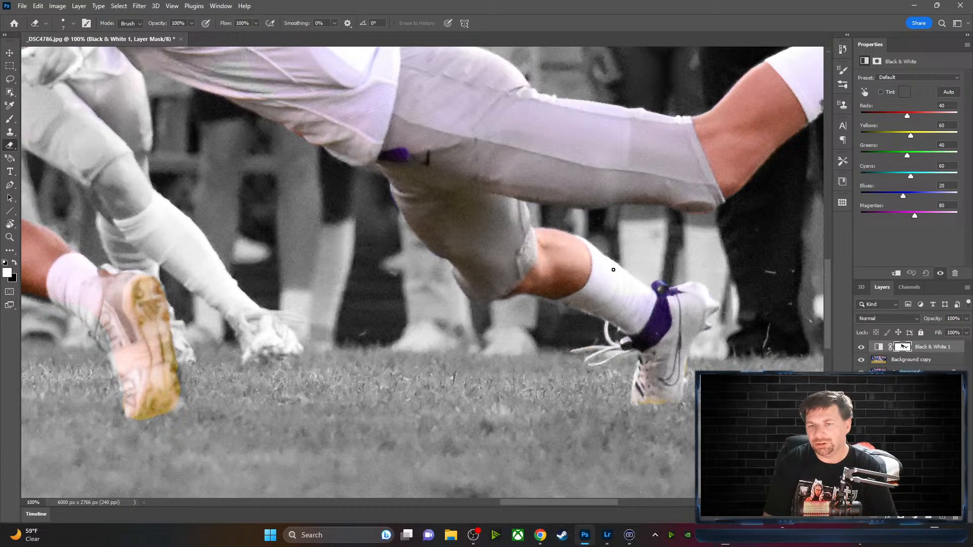
key("space")
left_click_drag(512, 155, 781, 332)
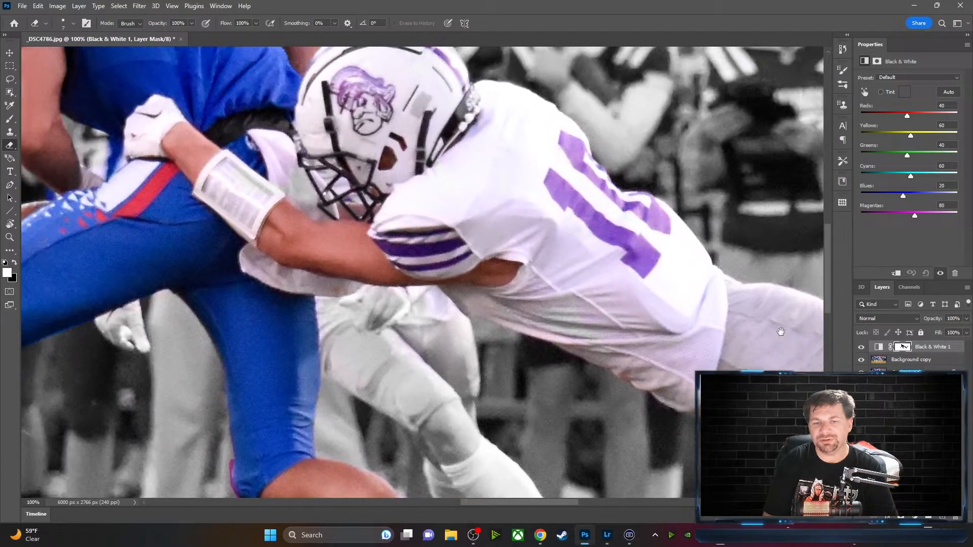
left_click_drag(486, 239, 649, 269)
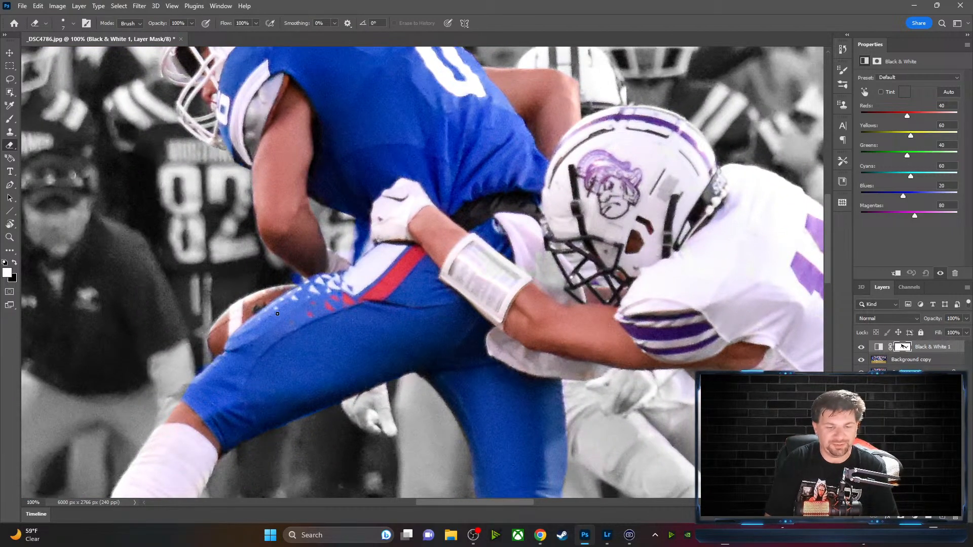
key("x")
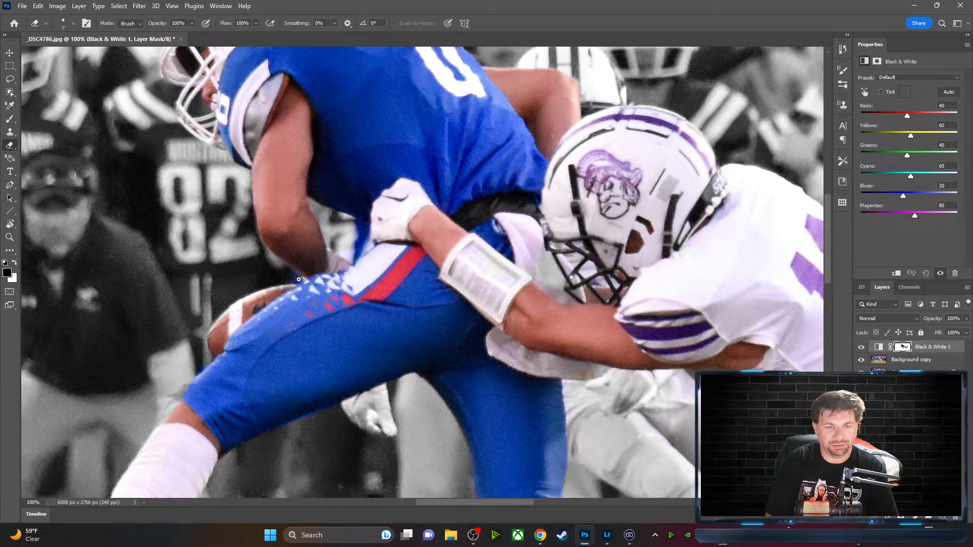
key("x")
key("x")
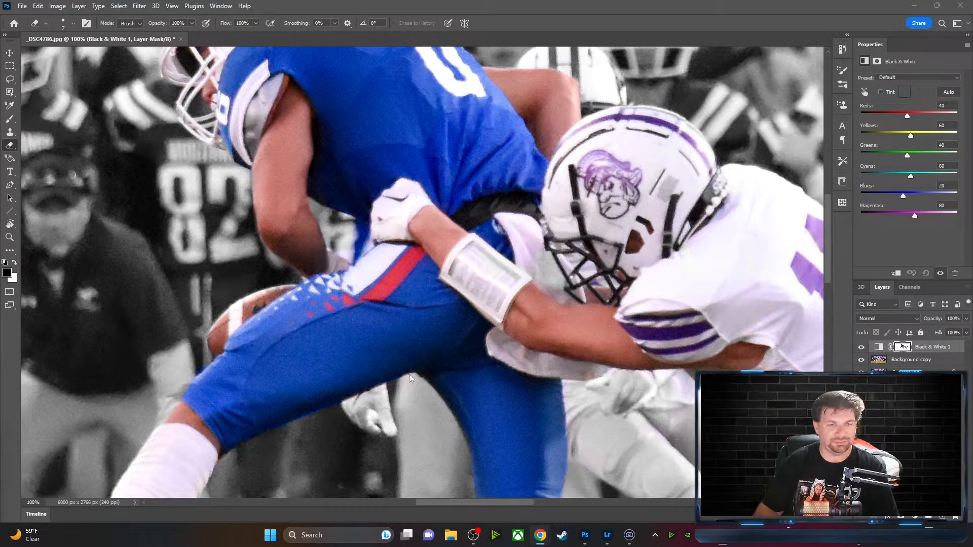
left_click(354, 240)
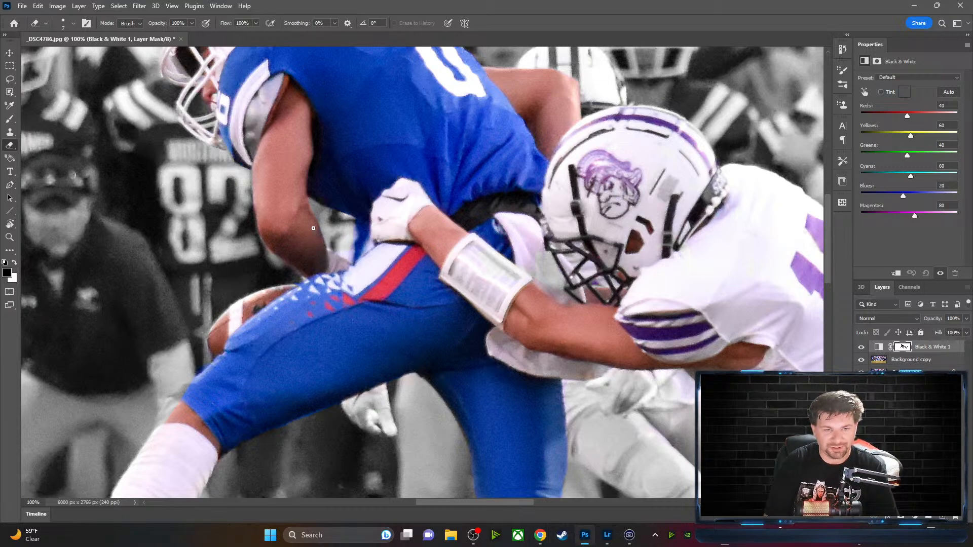
key("x")
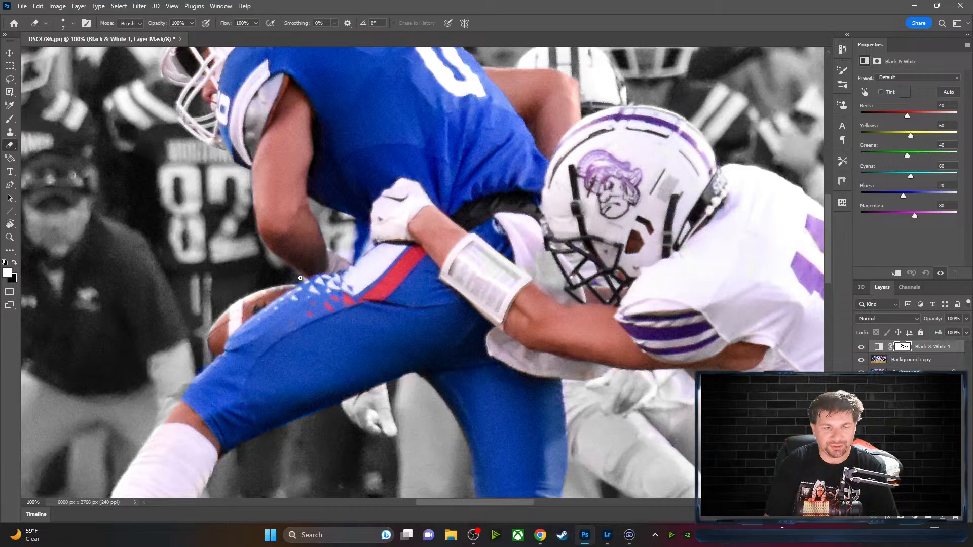
key("x")
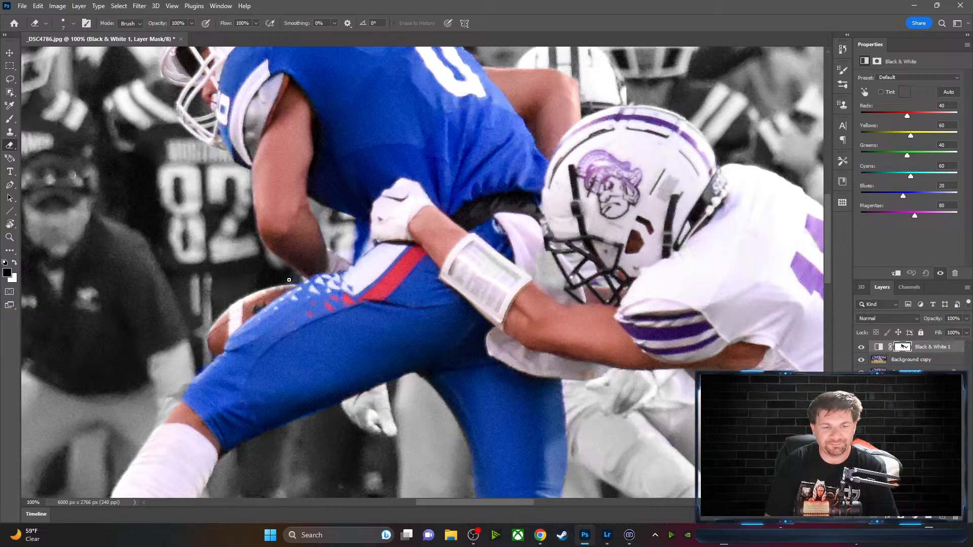
Centre on the players' collision, make white the foreground, and enlarge the eraser to 45 pixels
left_click_drag(215, 392, 277, 367)
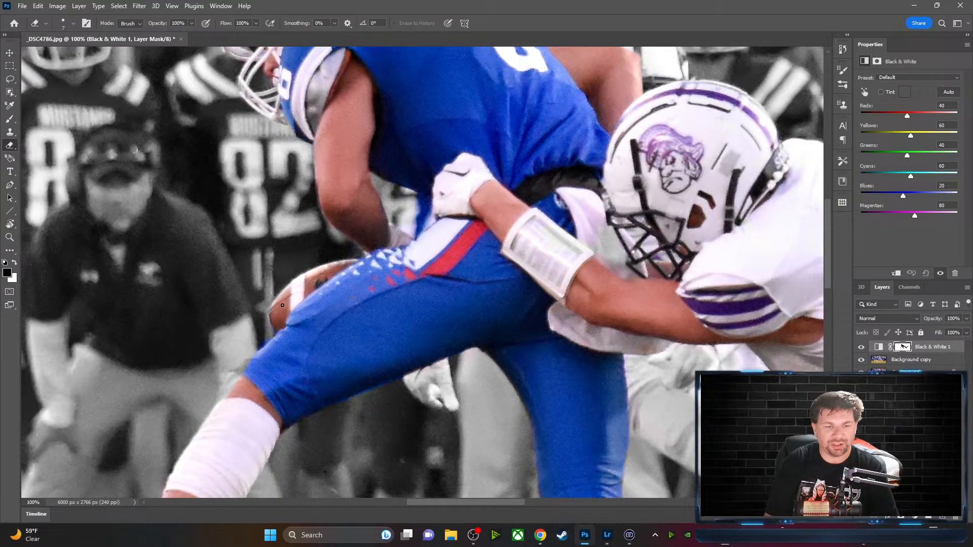
key("x")
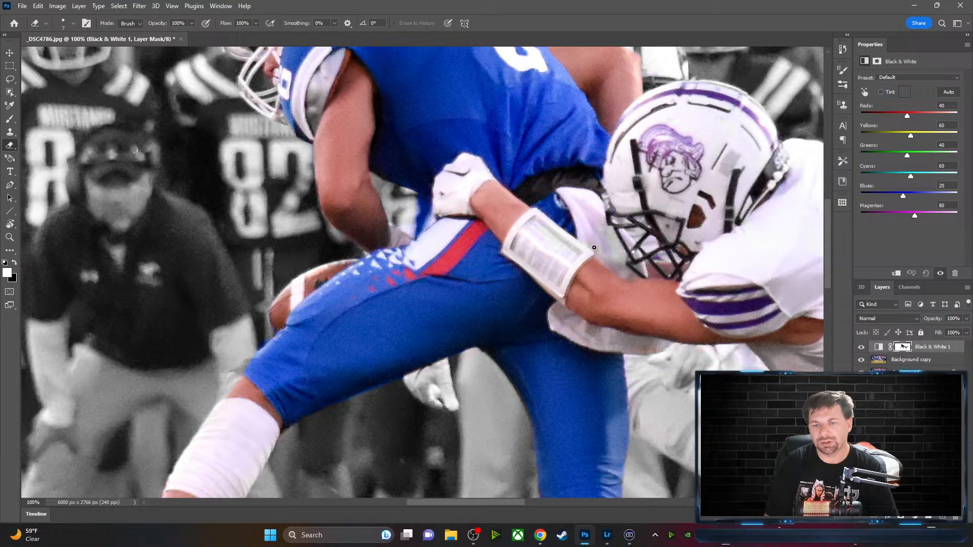
key("bracketright")
key("bracketright")
key("bracketright")
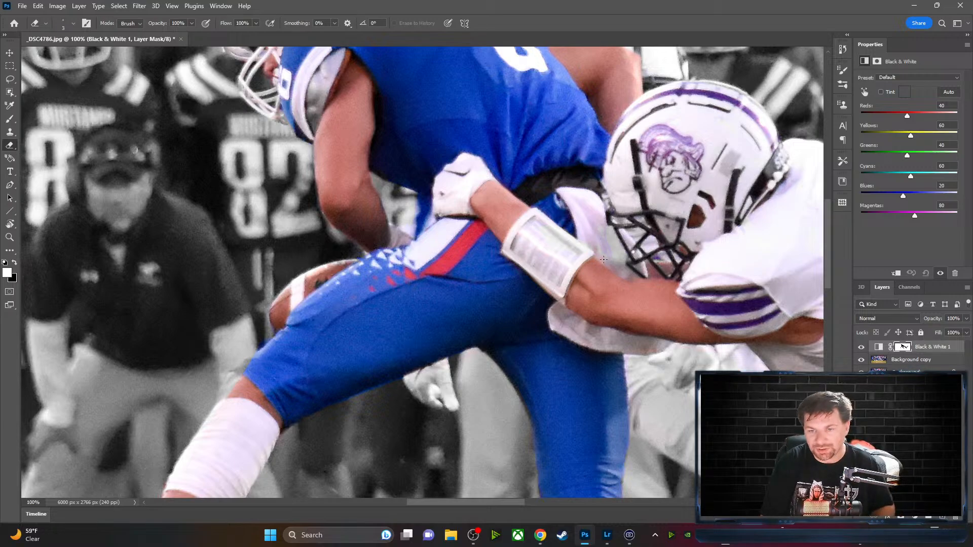
key("bracketright")
key("bracketright")
key("bracketright")
key("bracketright")
key("bracketright")
key("bracketright")
key("bracketright")
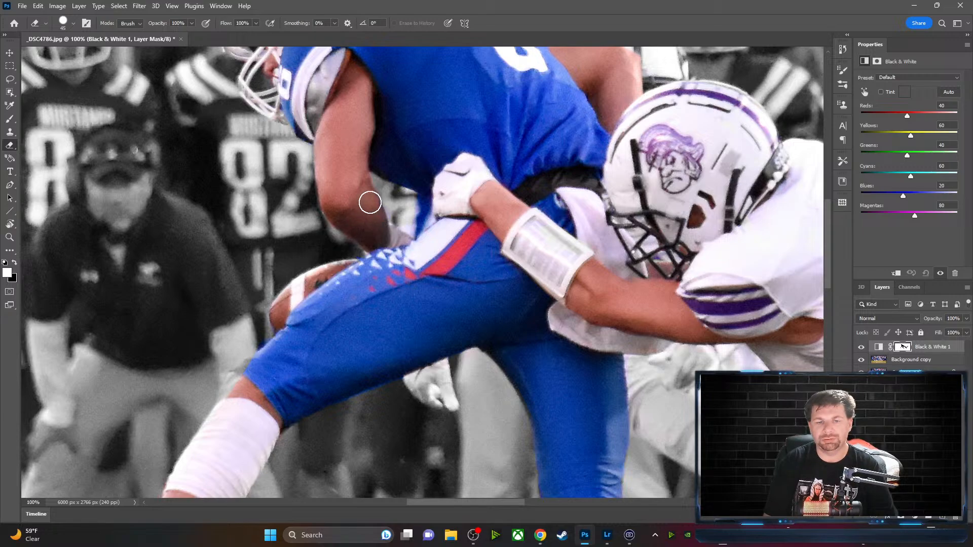
left_click_drag(408, 242, 245, 274)
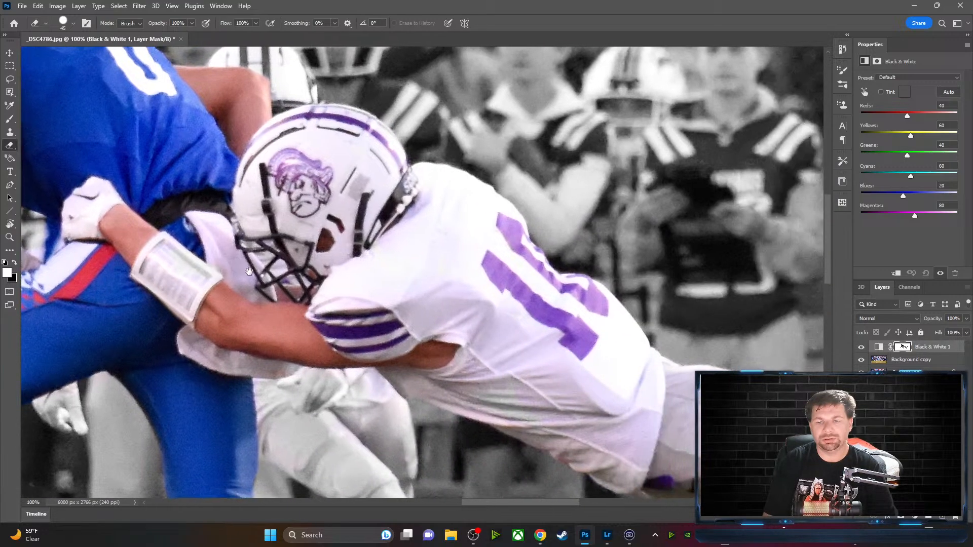
left_click_drag(289, 174, 405, 150)
left_click_drag(603, 283, 446, 211)
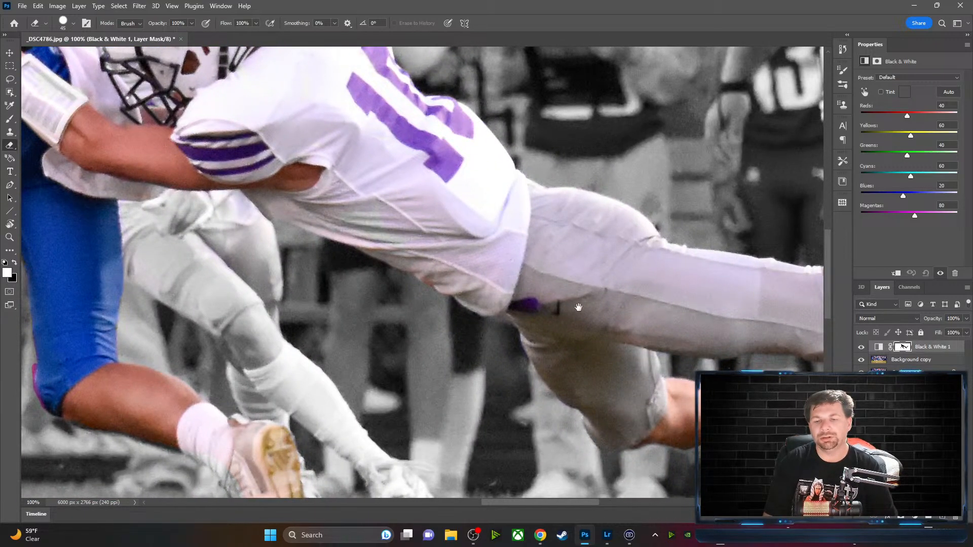
left_click_drag(564, 292, 383, 223)
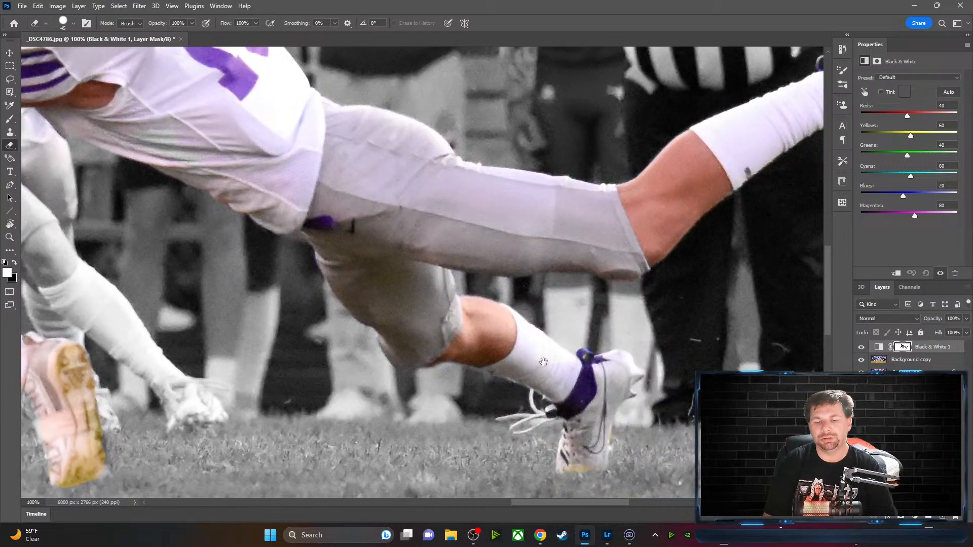
left_click_drag(535, 357, 443, 312)
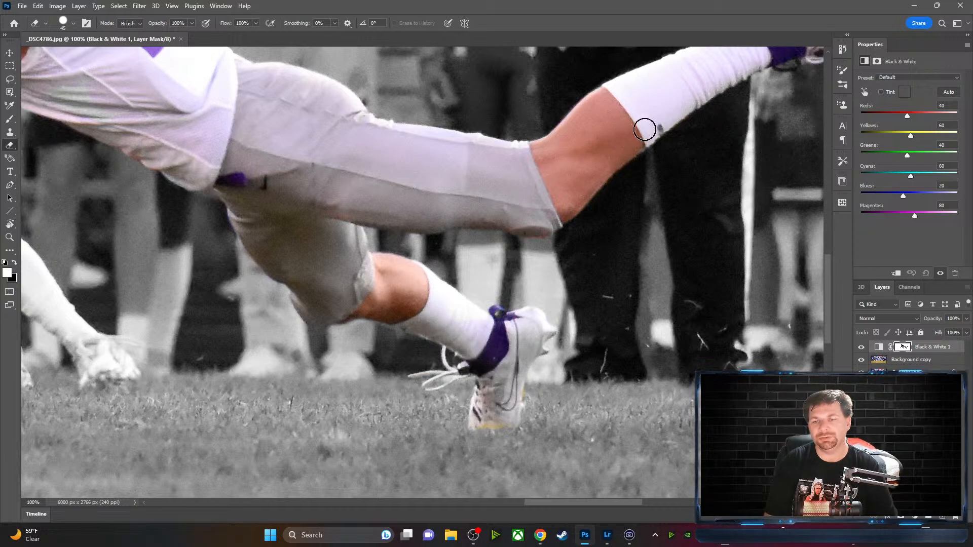
mouse_move(645, 125)
left_mouse_down()
mouse_move(573, 145)
mouse_move(451, 210)
left_mouse_up()
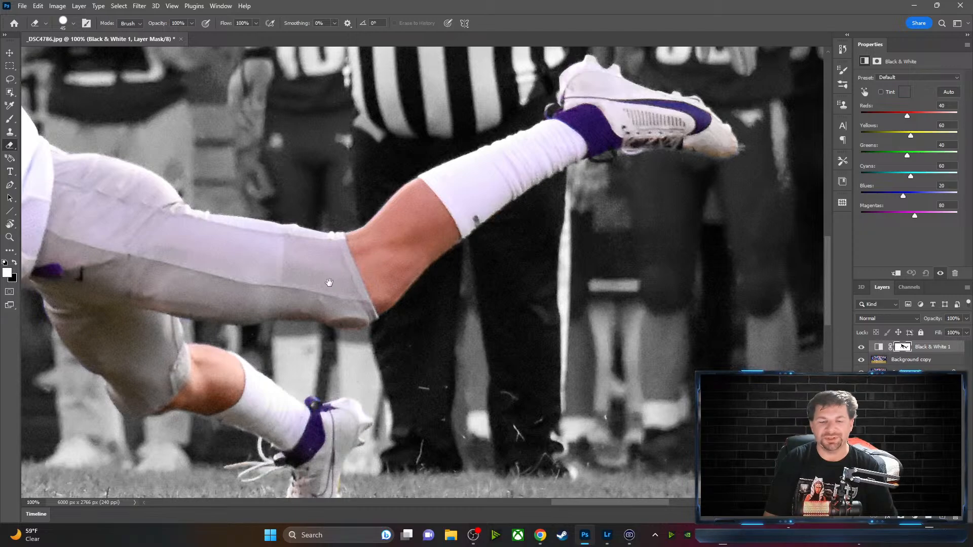
left_click_drag(330, 283, 645, 226)
left_click_drag(438, 182, 647, 312)
left_click_drag(431, 190, 527, 249)
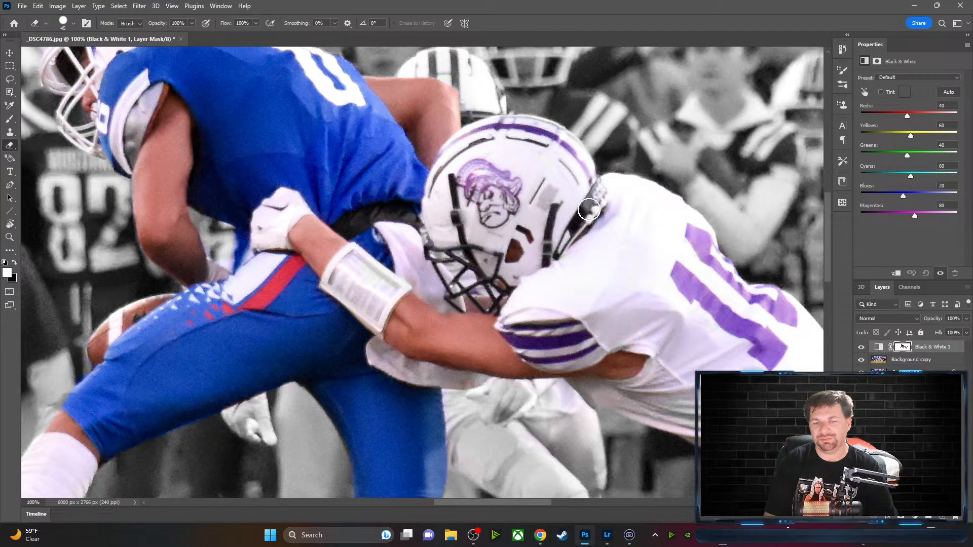
left_click_drag(325, 280, 541, 315)
left_click_drag(470, 156, 578, 278)
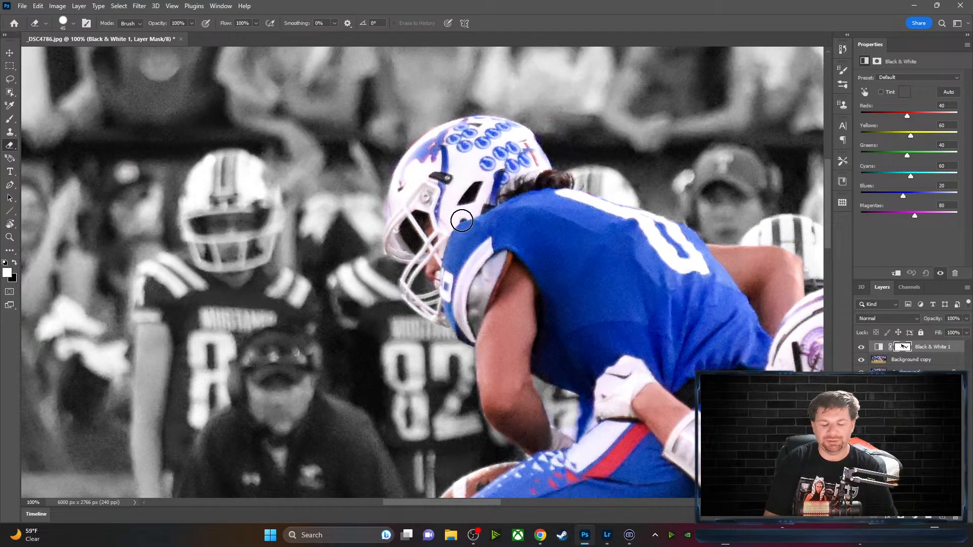
At 300% zoom, erase the purple fringe along the helmet edge in black
key("ctrl+plus")
key("ctrl+plus")
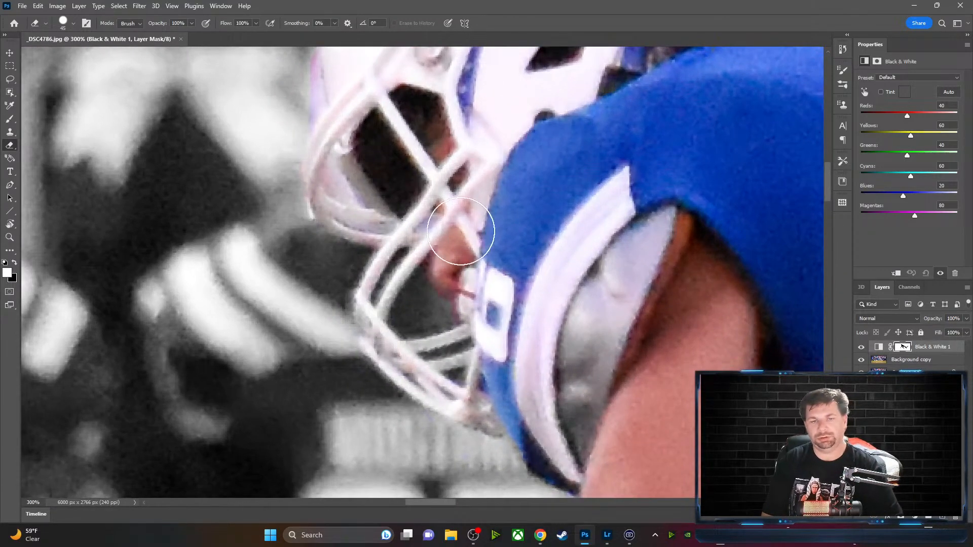
left_click_drag(449, 171, 585, 403)
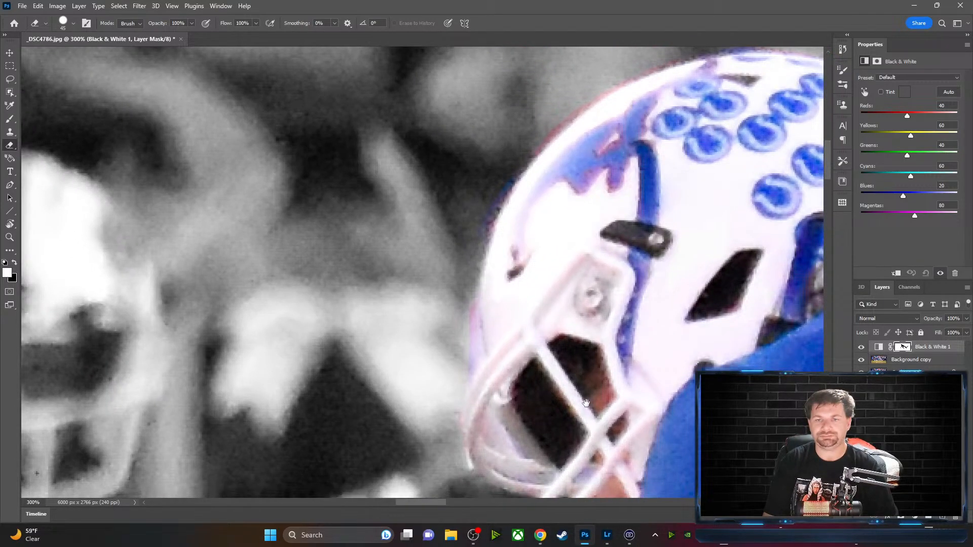
key("x")
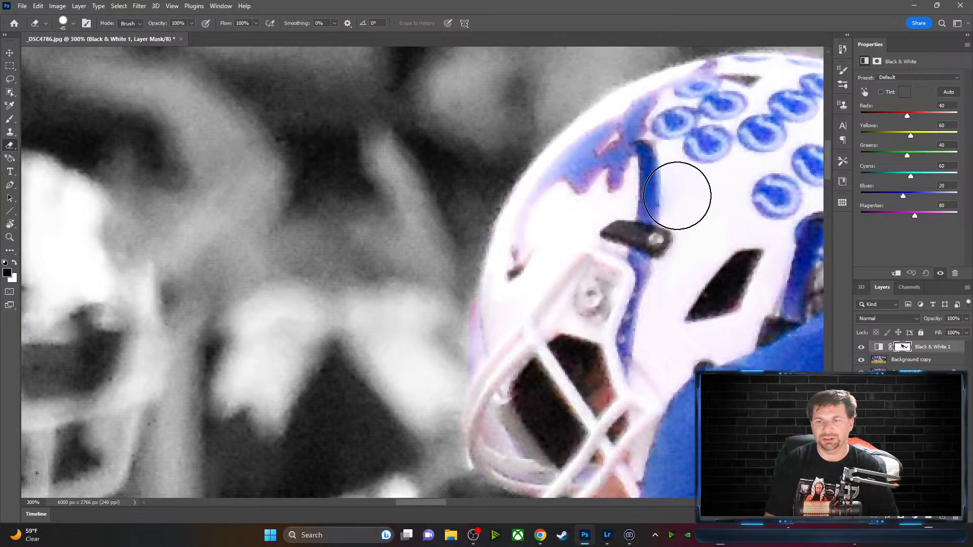
mouse_move(692, 176)
left_mouse_down()
mouse_move(545, 267)
mouse_move(404, 219)
mouse_move(377, 198)
left_mouse_up()
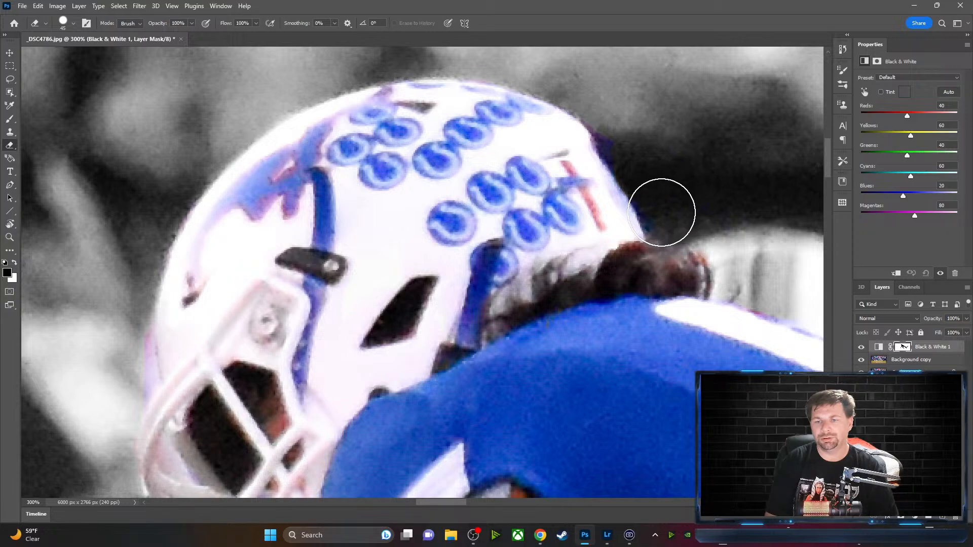
left_click_drag(646, 186, 617, 126)
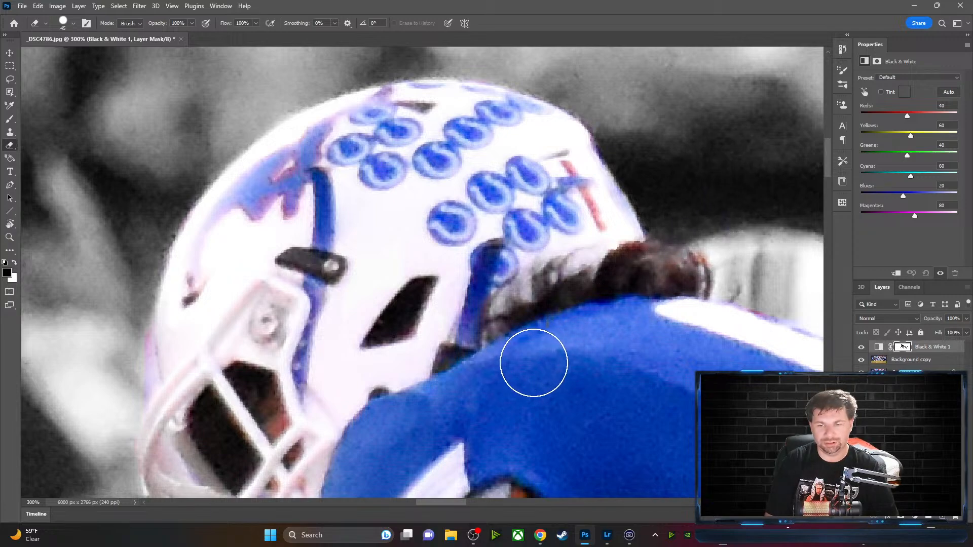
key("x")
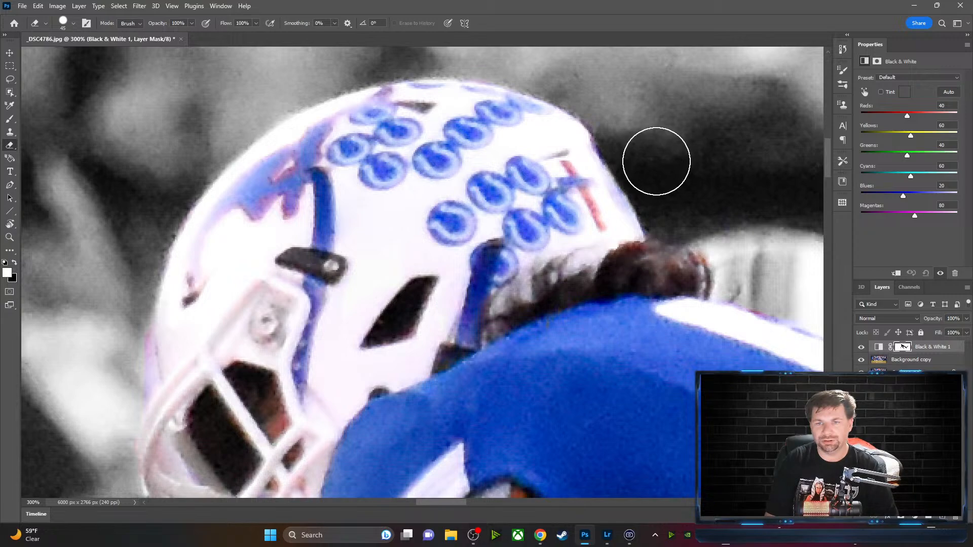
key("x")
Tidy the blue number stripe's edge on the jersey shoulder and restore blue on the grey patch
left_click_drag(706, 211, 343, 145)
left_click_drag(499, 279, 470, 281)
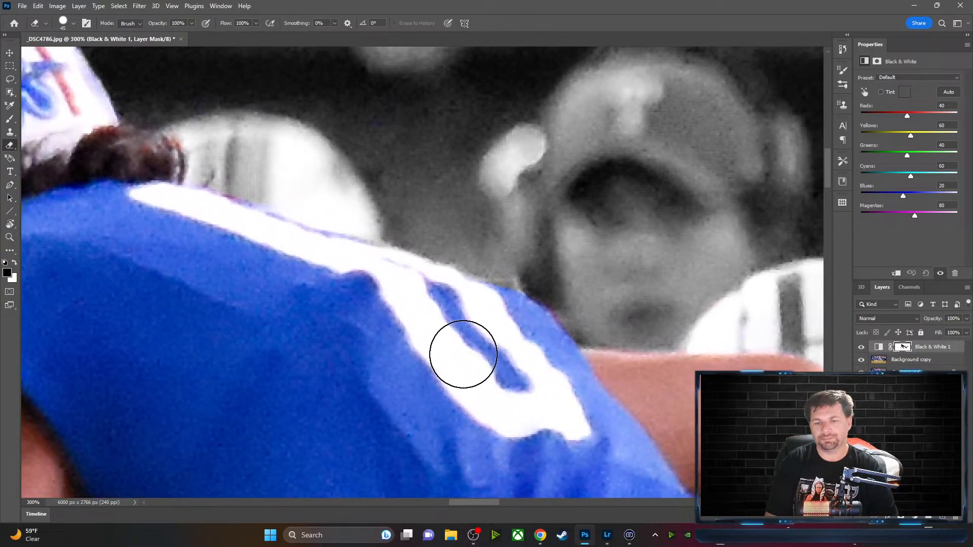
left_click(489, 347)
key("x")
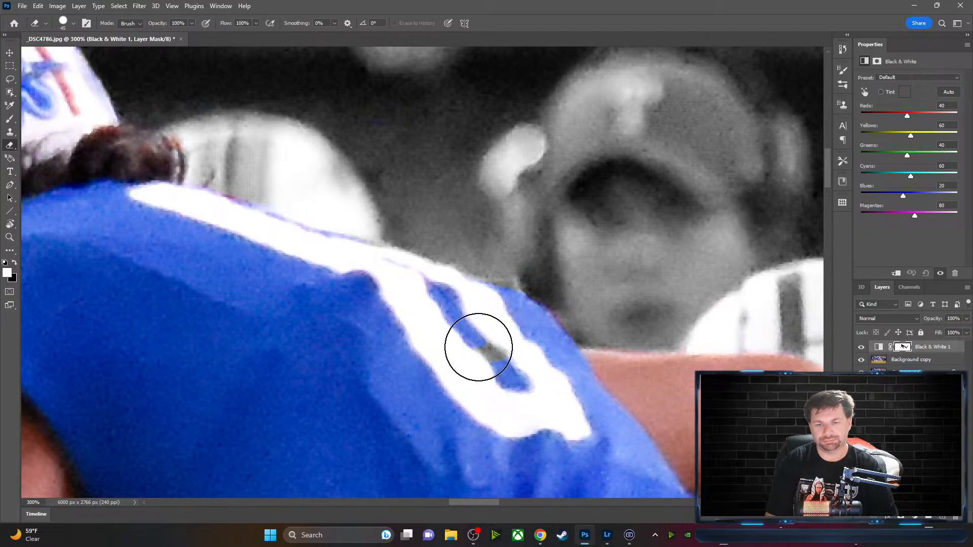
left_click_drag(478, 348, 497, 351)
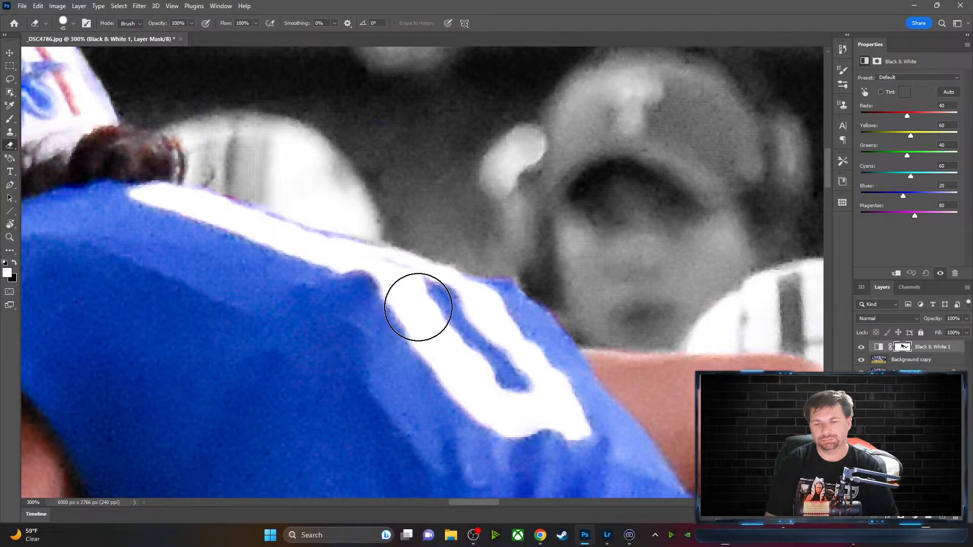
key("space")
mouse_move(550, 379)
left_mouse_down()
mouse_move(342, 226)
mouse_move(308, 220)
left_mouse_up()
left_click_drag(559, 276, 503, 245)
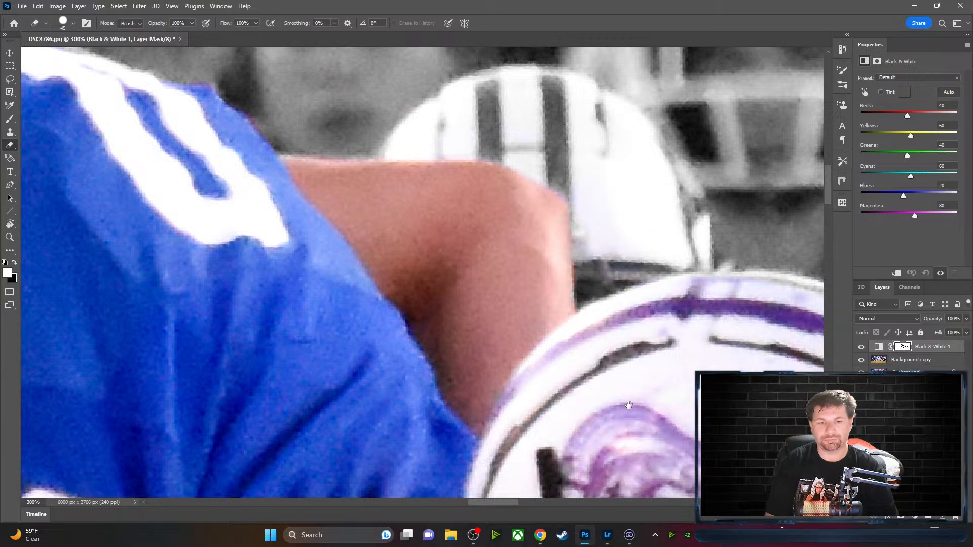
Restore the lavender colour in the purple player's grey jersey fold, then follow the sleeve to the pants
left_click_drag(628, 405, 354, 223)
mouse_move(527, 320)
left_mouse_down()
mouse_move(421, 181)
mouse_move(372, 89)
left_mouse_up()
left_click_drag(590, 351, 321, 144)
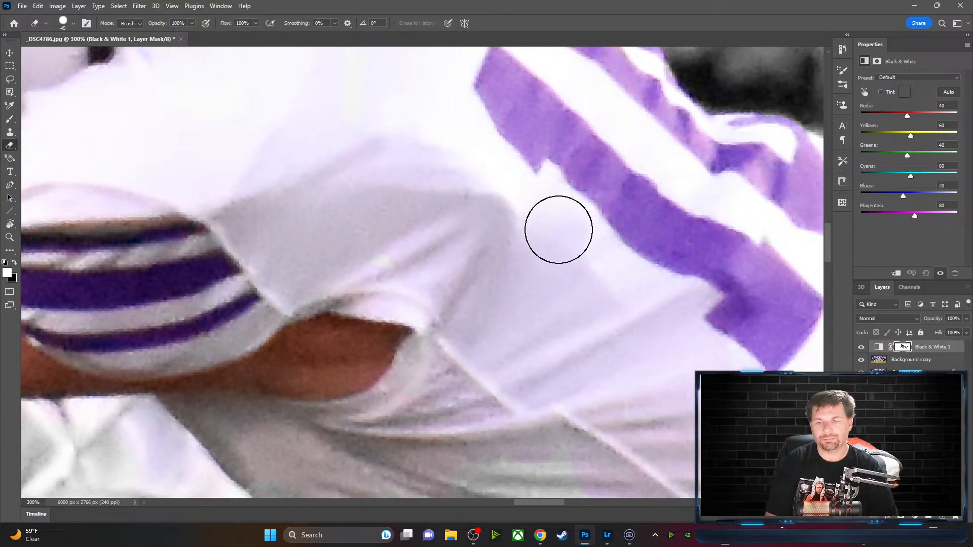
mouse_move(633, 355)
left_mouse_down()
mouse_move(569, 339)
mouse_move(457, 272)
mouse_move(401, 223)
left_mouse_up()
mouse_move(341, 405)
left_mouse_down()
mouse_move(358, 426)
mouse_move(280, 387)
mouse_move(310, 364)
mouse_move(409, 398)
mouse_move(434, 440)
mouse_move(337, 372)
mouse_move(472, 444)
mouse_move(462, 456)
mouse_move(473, 474)
left_mouse_up()
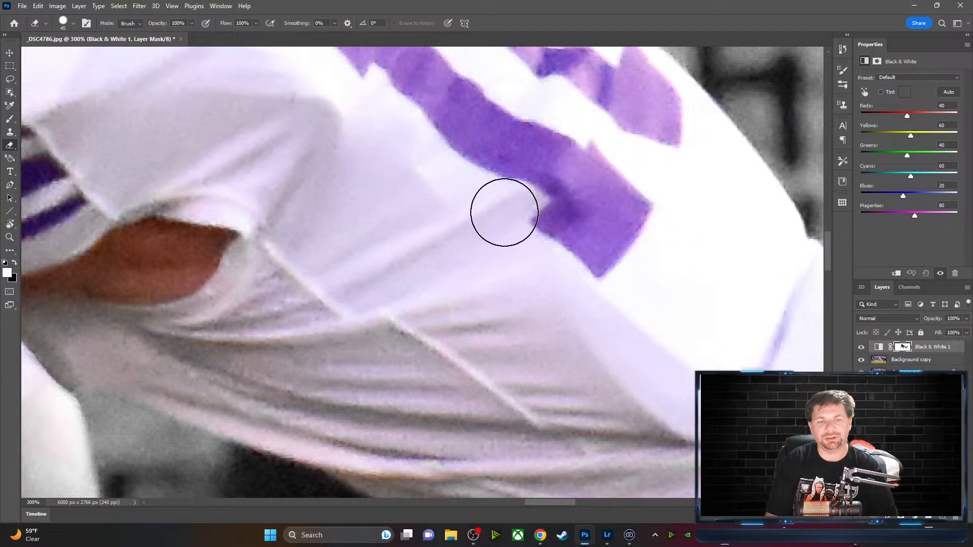
left_click_drag(643, 223, 162, 193)
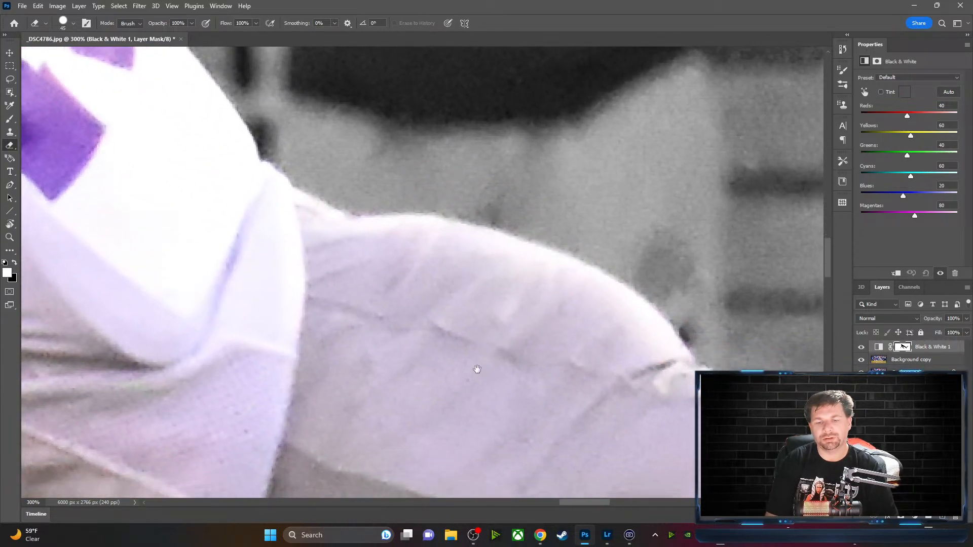
left_click_drag(478, 369, 489, 250)
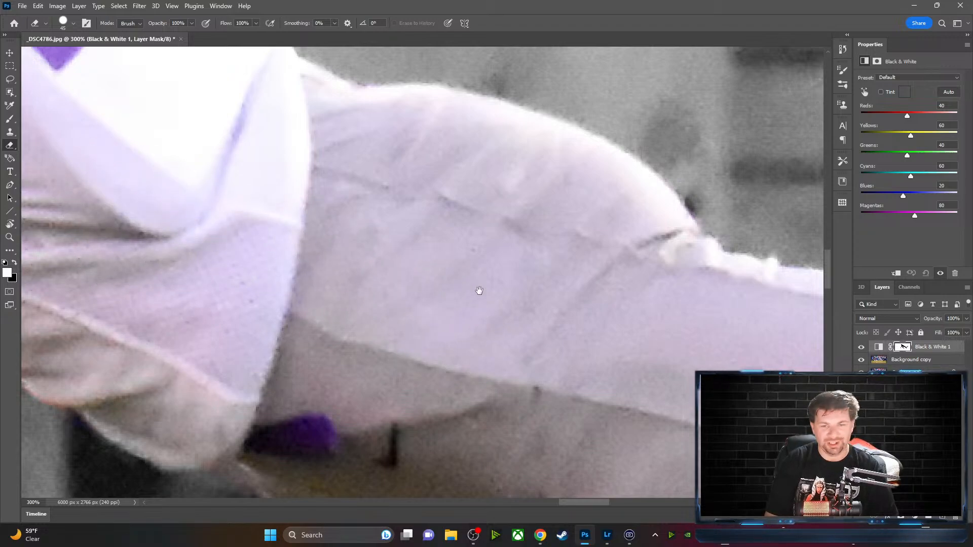
left_click_drag(596, 367, 268, 202)
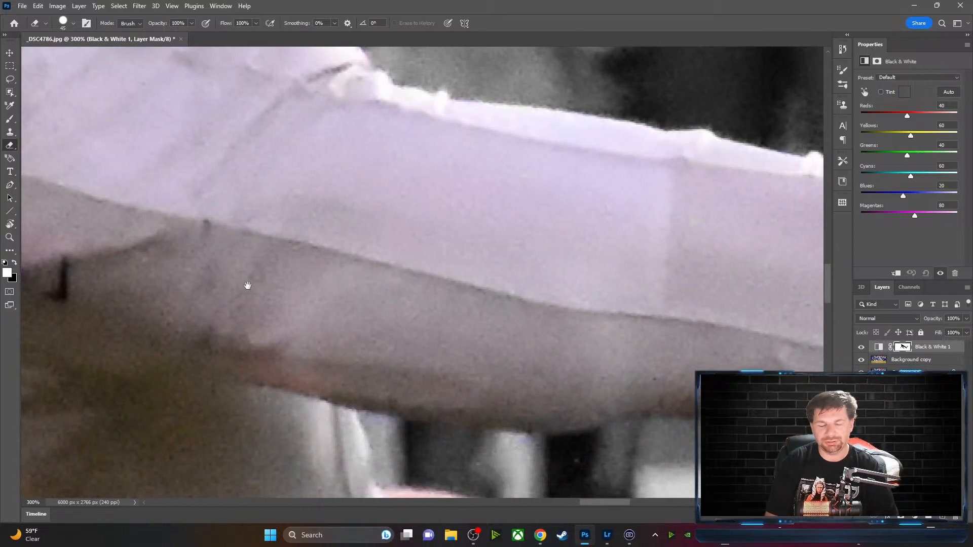
left_click_drag(191, 329, 65, 257)
mouse_move(456, 182)
left_mouse_down()
mouse_move(269, 227)
mouse_move(235, 250)
left_mouse_up()
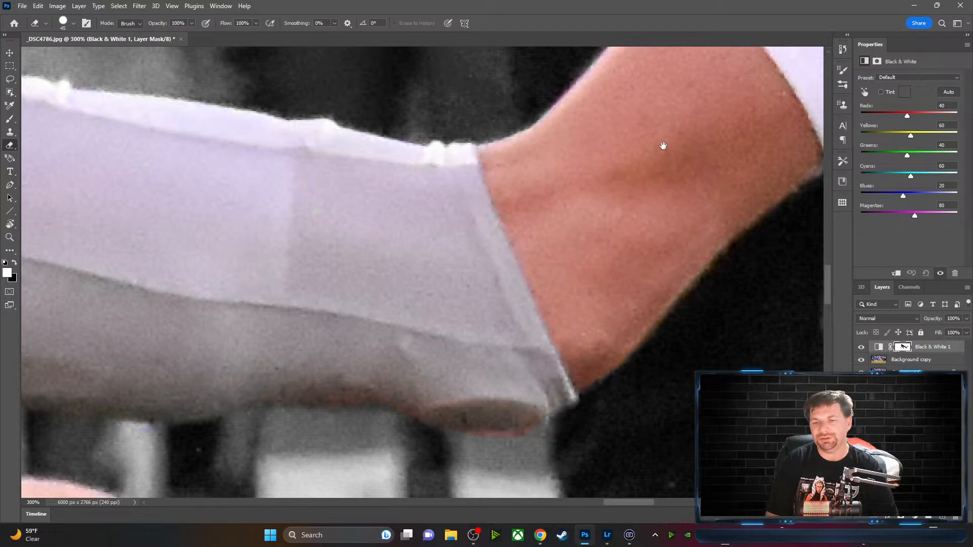
Pan along the arm and leg to the shoe and restore its colour on the mask
left_click_drag(663, 146, 385, 315)
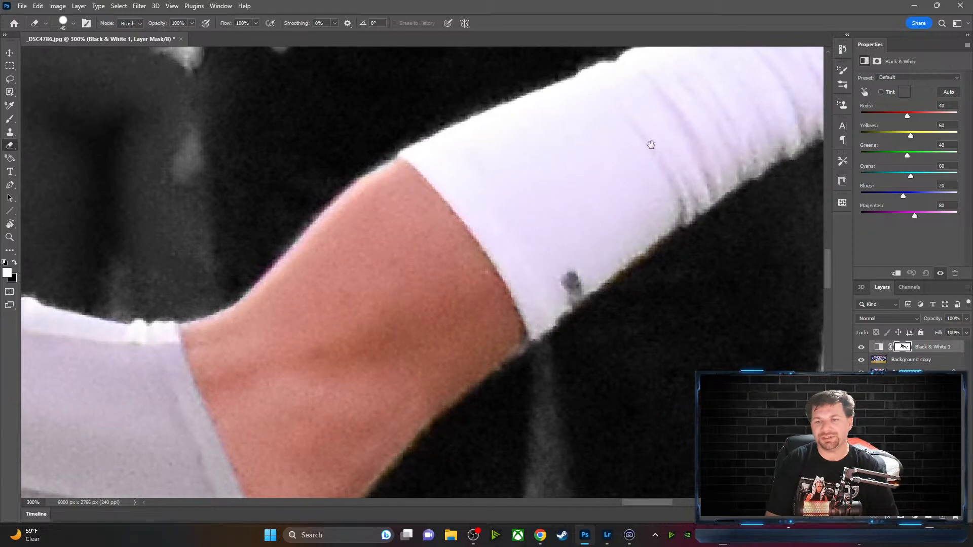
left_click_drag(651, 145, 459, 257)
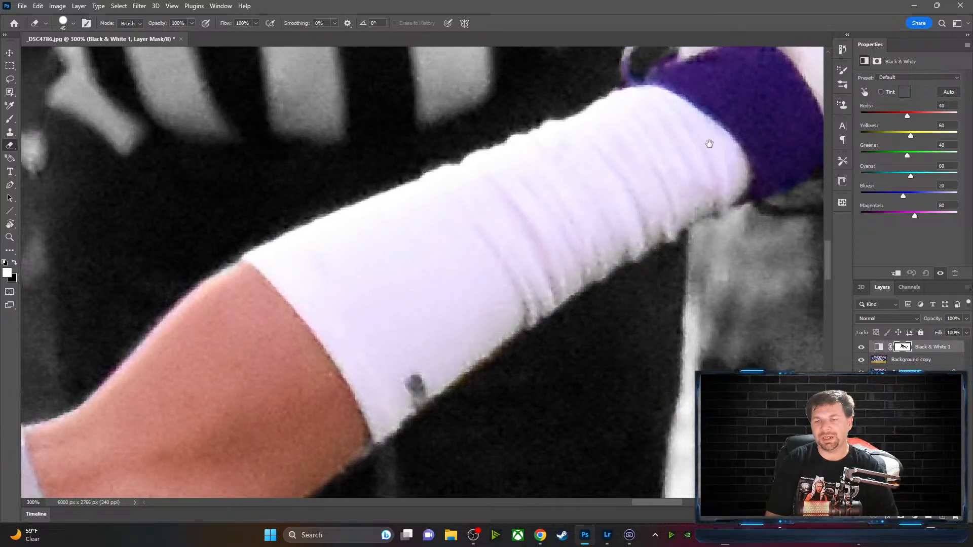
mouse_move(709, 144)
left_mouse_down()
mouse_move(576, 202)
mouse_move(511, 245)
mouse_move(526, 225)
left_mouse_up()
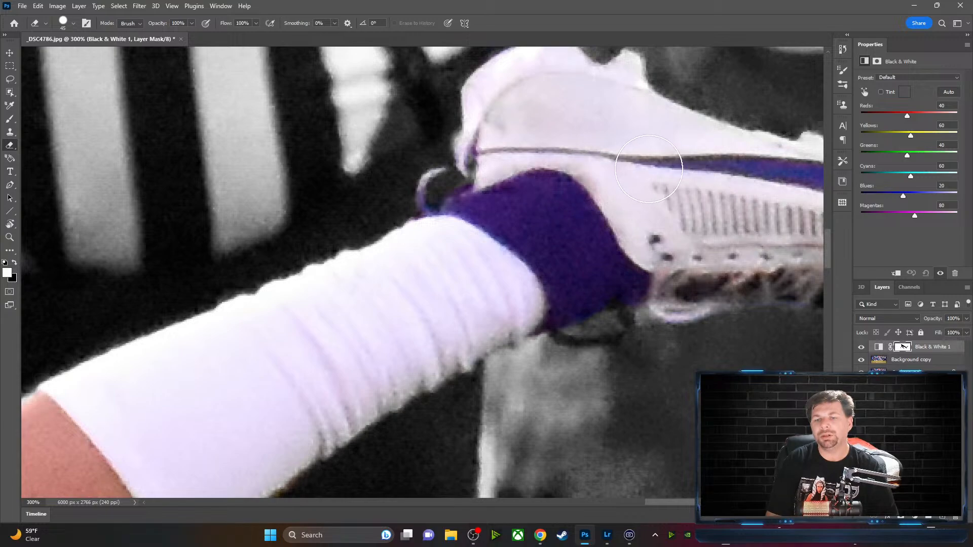
mouse_move(709, 228)
left_mouse_down()
mouse_move(430, 177)
mouse_move(438, 180)
left_mouse_up()
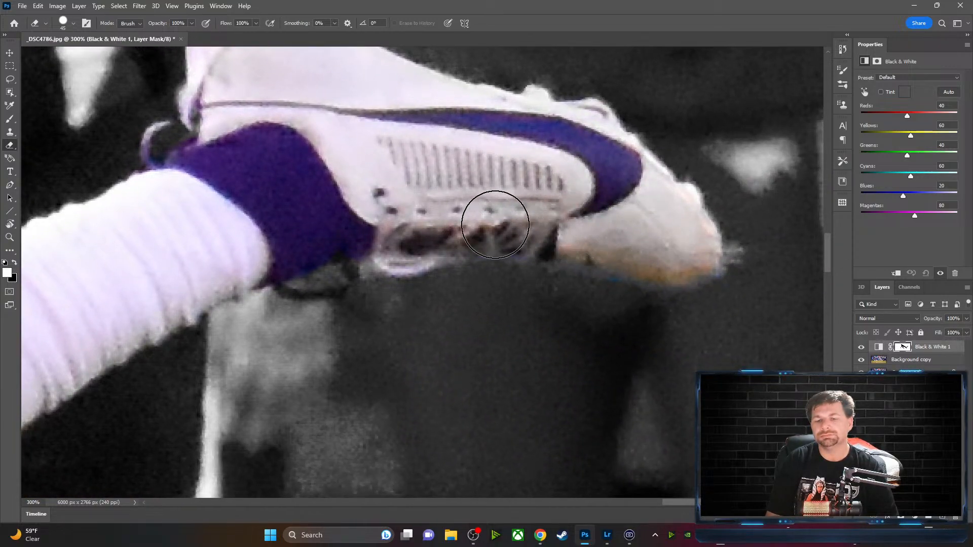
left_click_drag(287, 229, 515, 141)
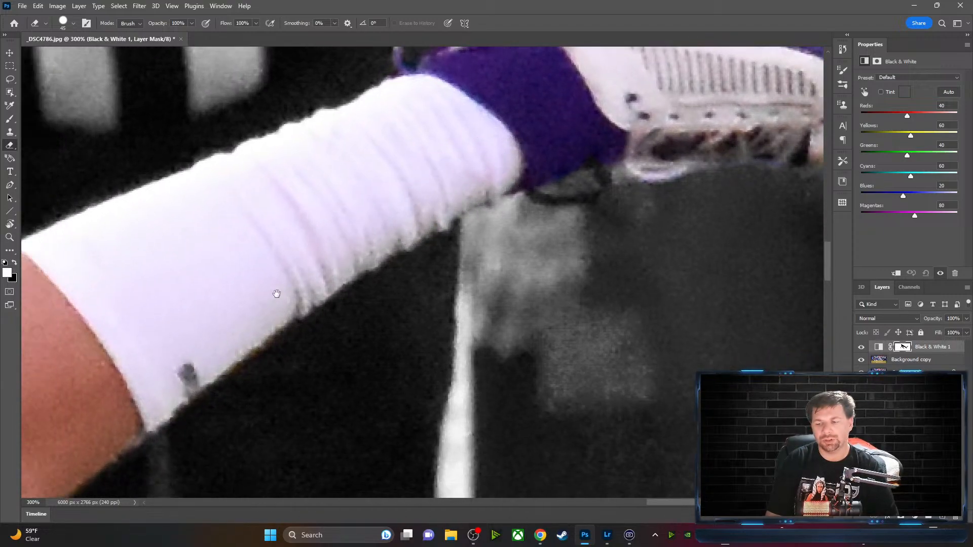
left_click_drag(276, 291, 707, 71)
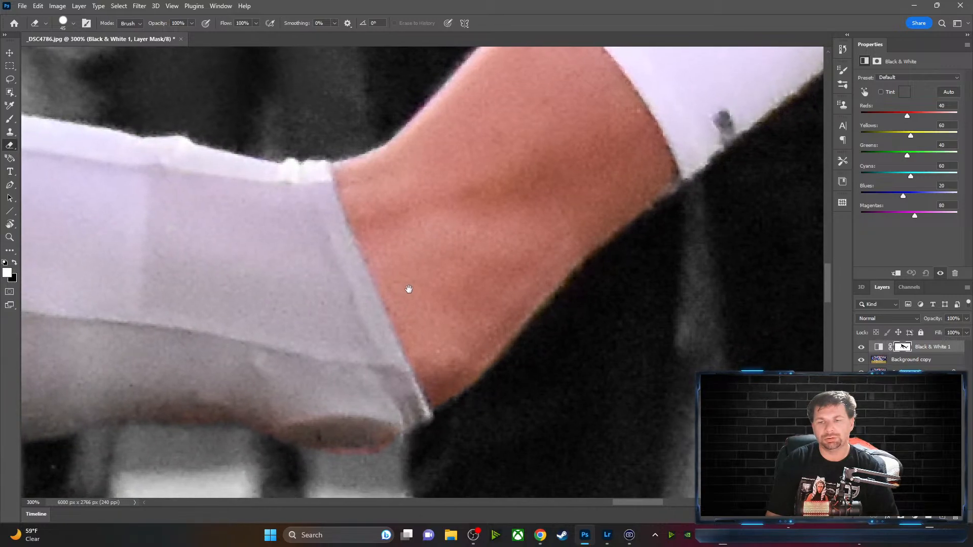
left_click_drag(406, 289, 639, 156)
left_click_drag(362, 209, 715, 147)
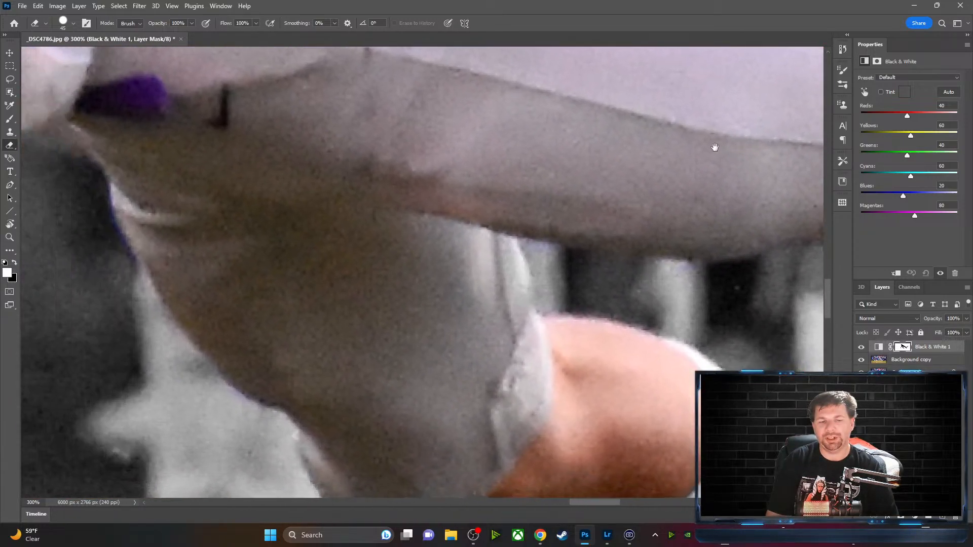
left_click_drag(513, 374, 293, 2)
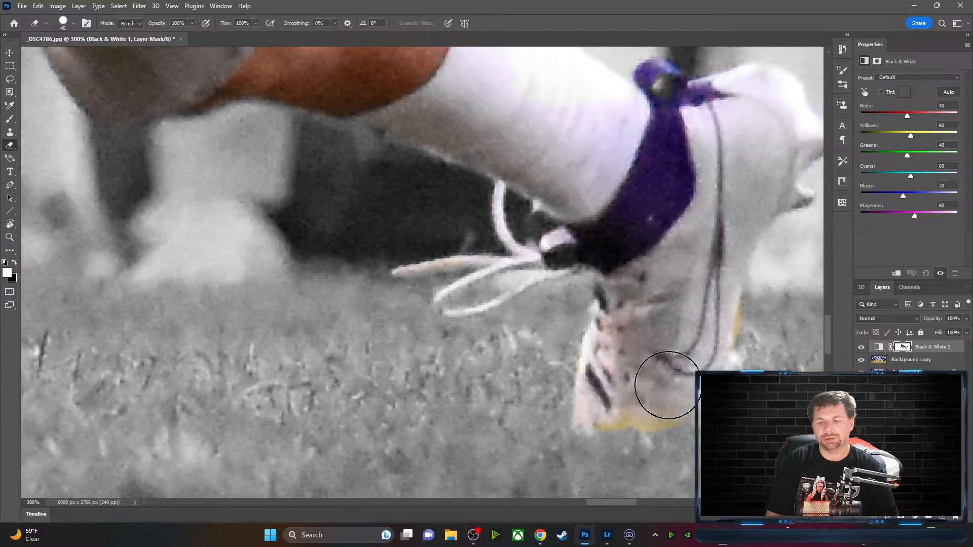
mouse_move(618, 388)
left_mouse_down()
mouse_move(612, 411)
mouse_move(636, 378)
left_mouse_up()
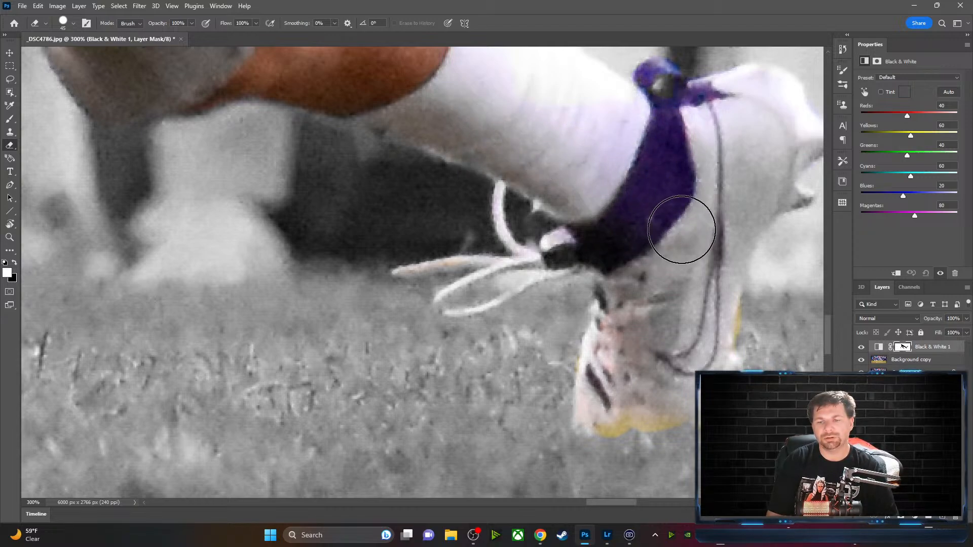
Turn the blue fringe along the shorts' edge grey
left_click_drag(483, 102, 739, 220)
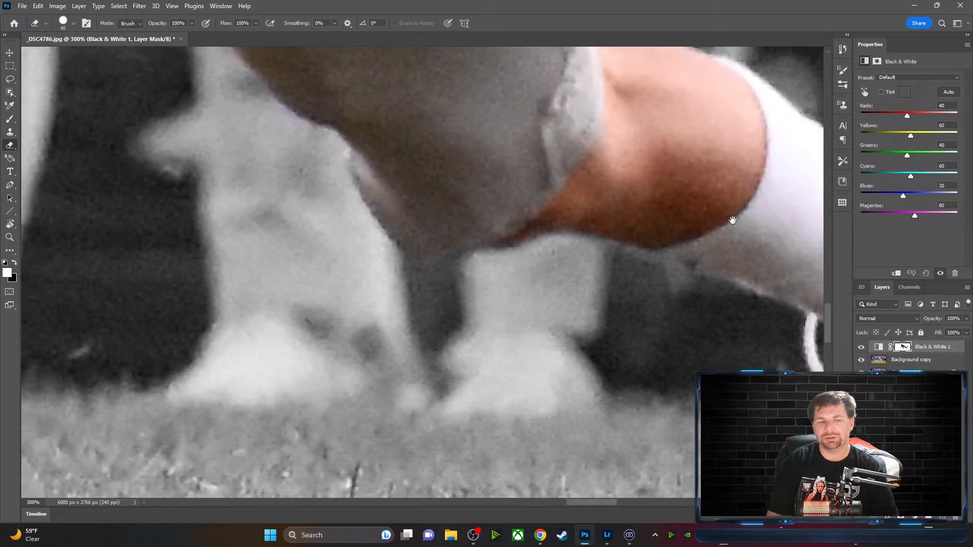
left_click_drag(452, 104, 713, 200)
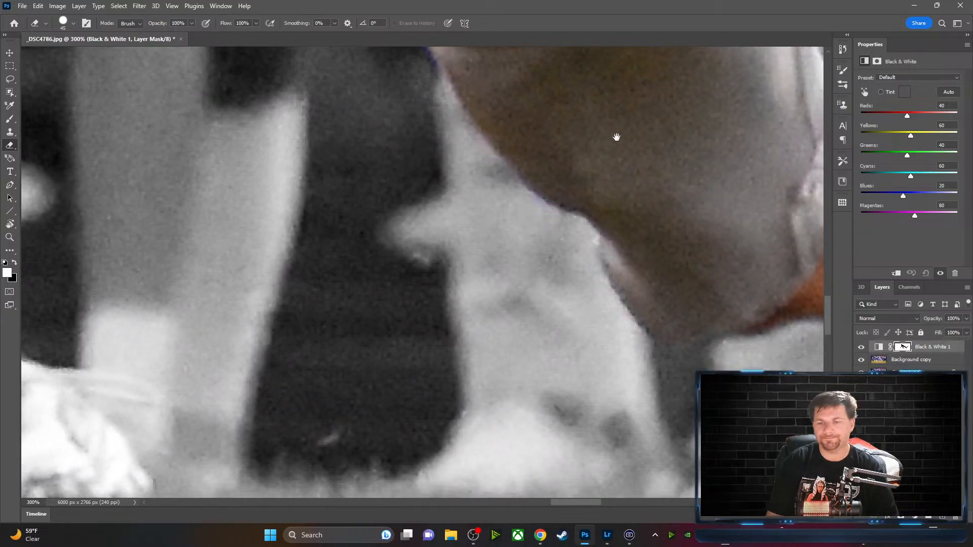
mouse_move(617, 137)
left_mouse_down()
mouse_move(677, 161)
mouse_move(766, 262)
left_mouse_up()
mouse_move(735, 190)
left_mouse_down()
mouse_move(723, 248)
mouse_move(744, 291)
left_mouse_up()
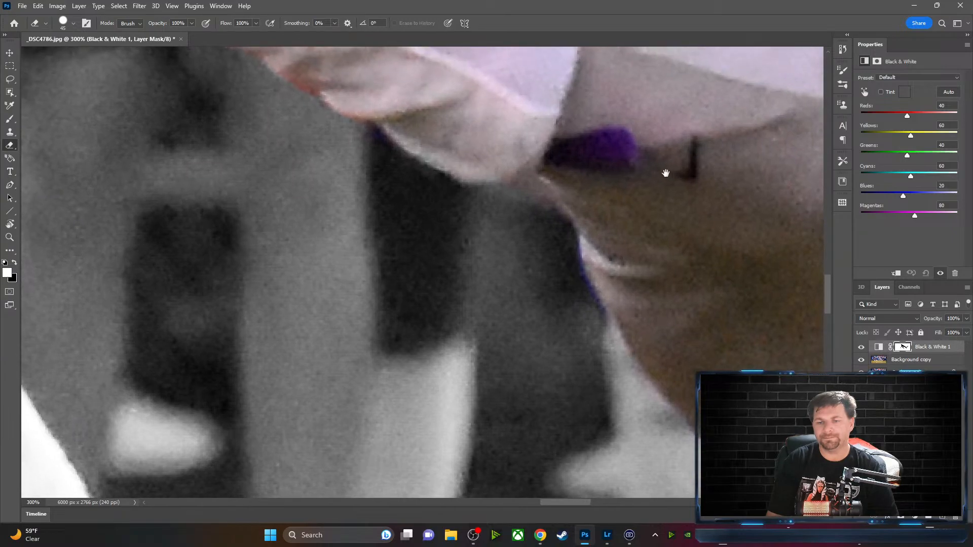
key("x")
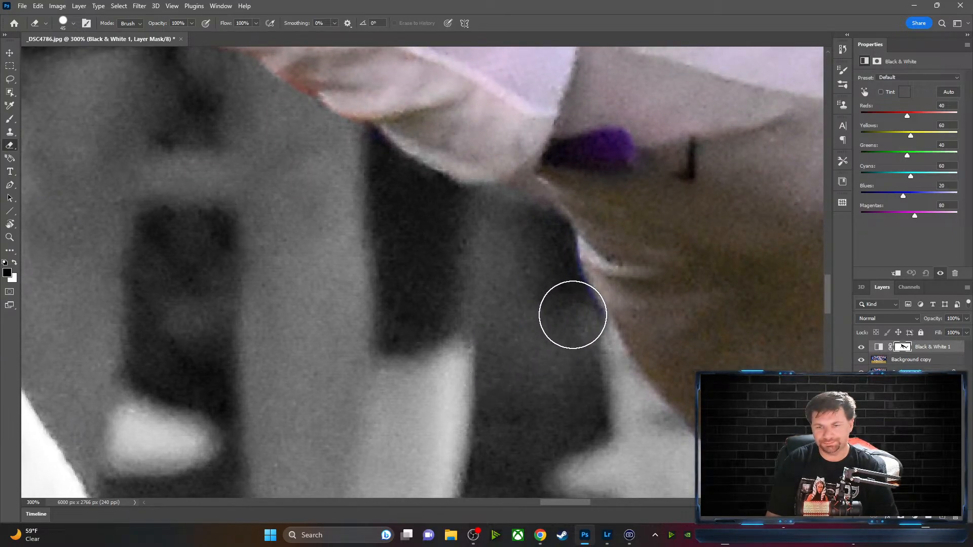
left_click_drag(557, 249, 559, 280)
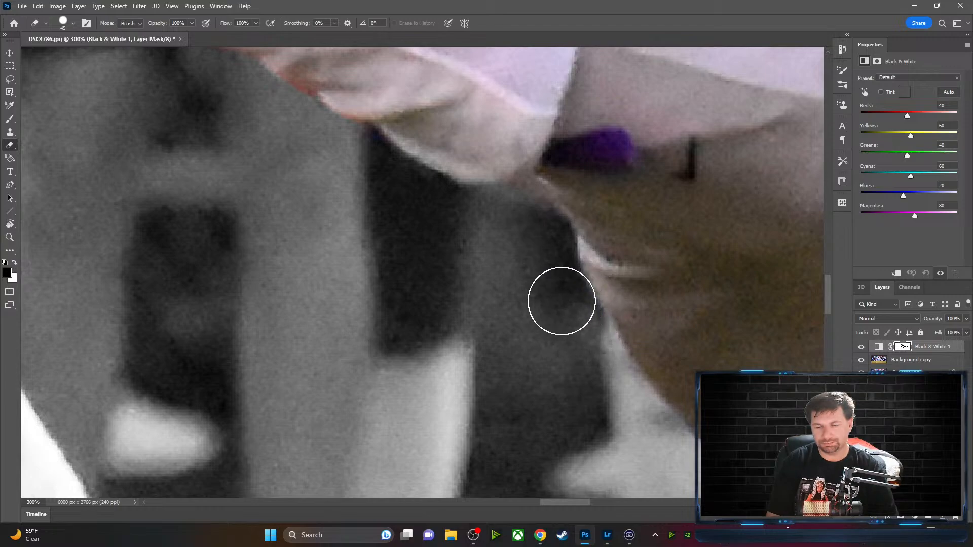
left_click_drag(577, 157, 653, 207)
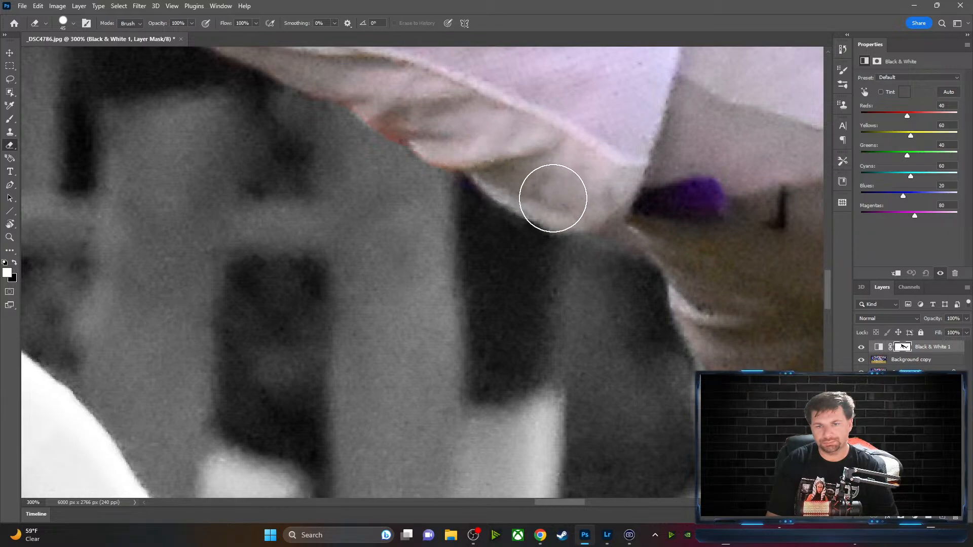
key("x")
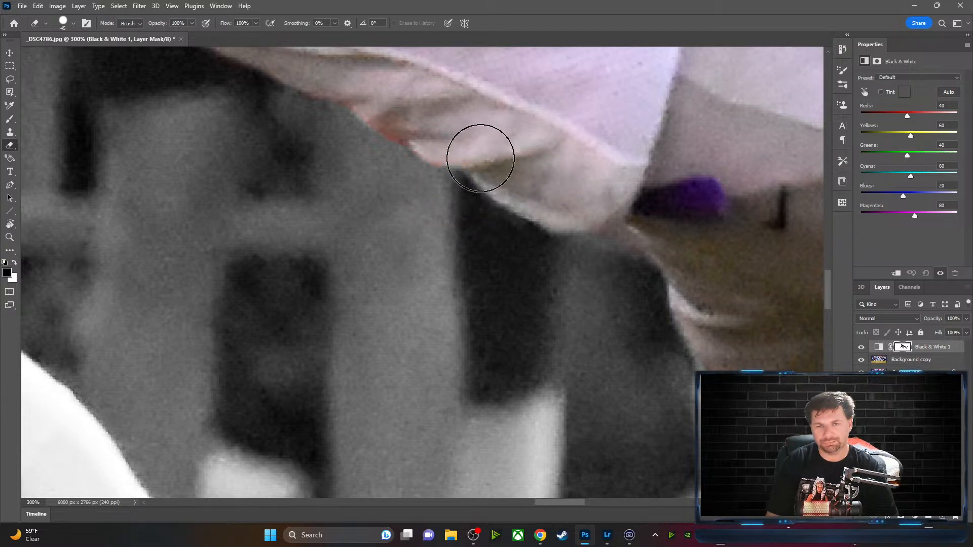
key("x")
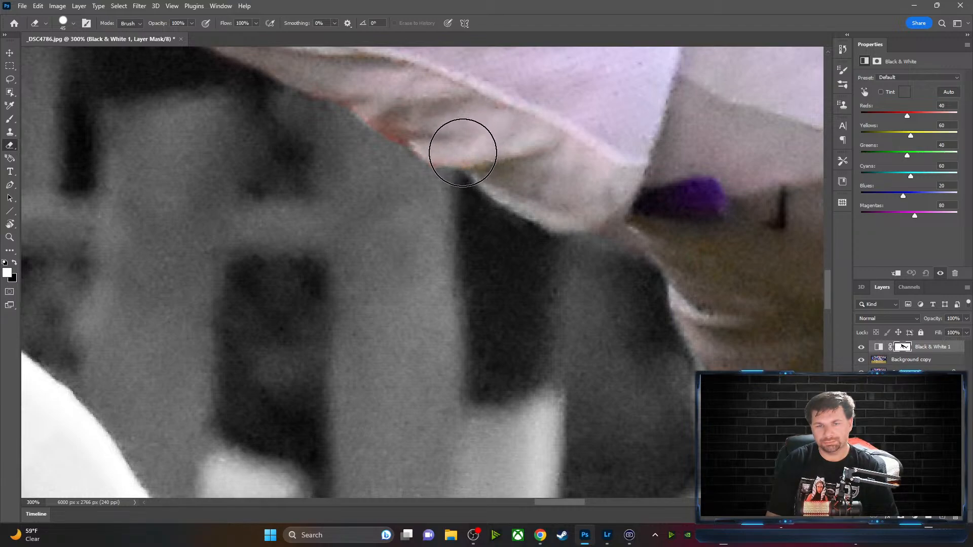
Restore a sleeve patch and grey out the lavender tint along the blue sleeve edge
left_click_drag(425, 155, 646, 322)
left_click_drag(523, 221, 630, 291)
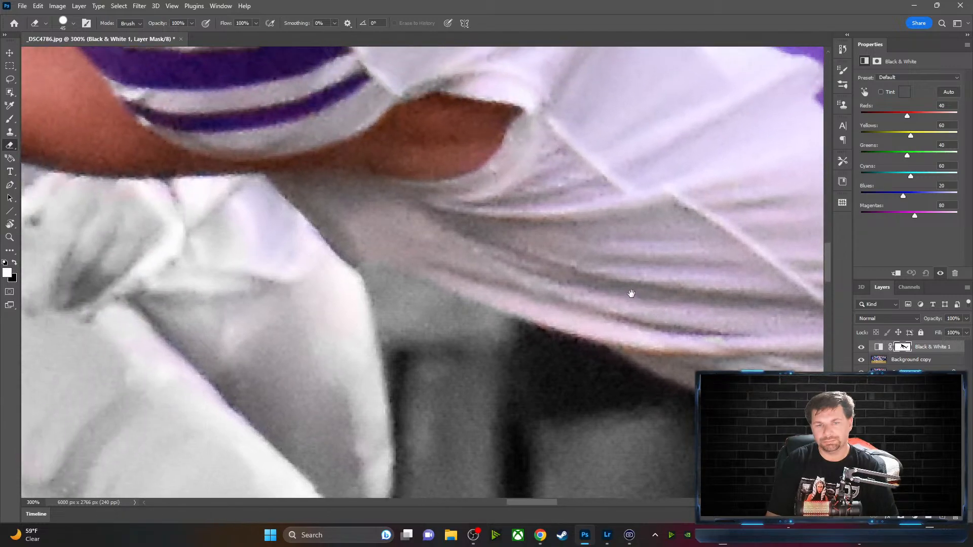
mouse_move(354, 226)
left_mouse_down()
mouse_move(413, 147)
mouse_move(511, 79)
left_mouse_up()
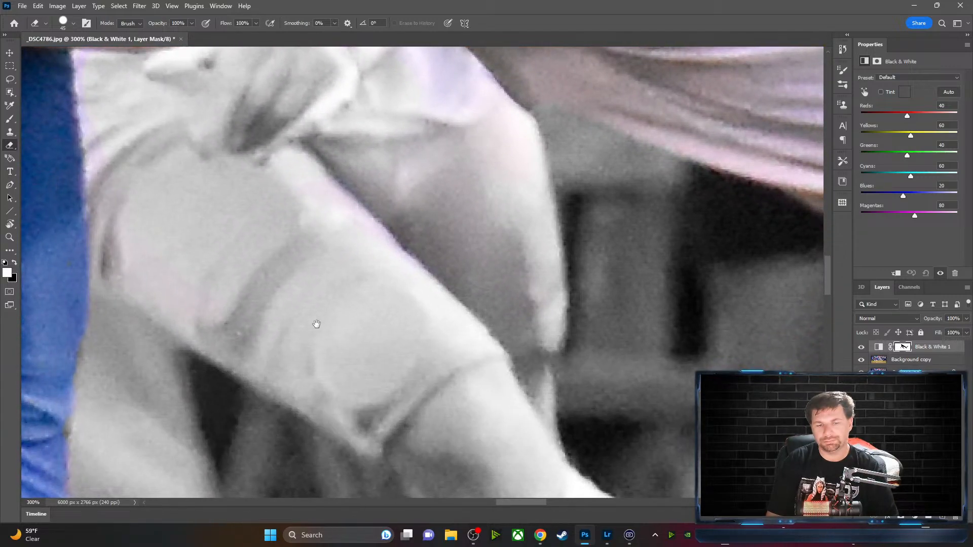
mouse_move(314, 317)
left_mouse_down()
mouse_move(492, 199)
mouse_move(440, 248)
left_mouse_up()
mouse_move(546, 176)
left_mouse_down()
mouse_move(479, 208)
mouse_move(525, 181)
left_mouse_up()
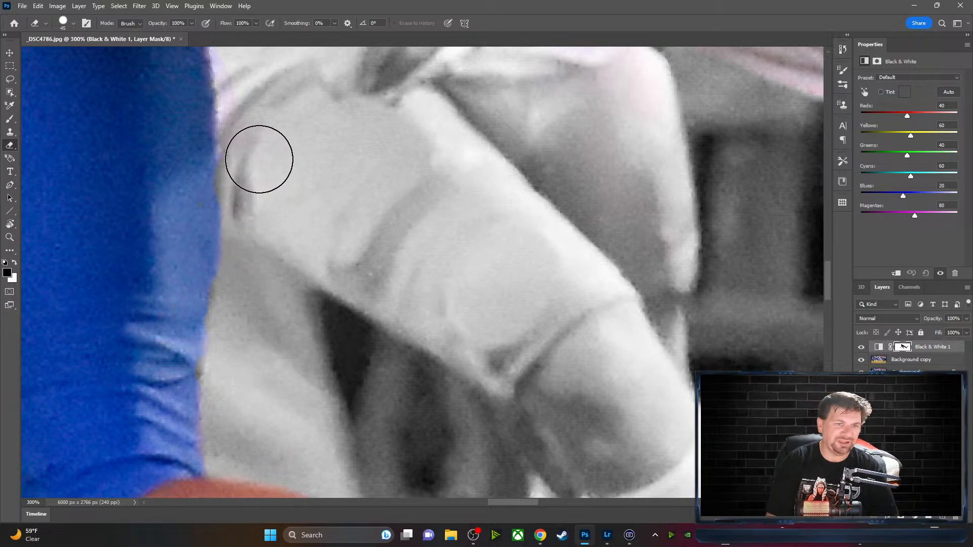
mouse_move(259, 159)
left_mouse_down()
mouse_move(246, 83)
mouse_move(247, 101)
left_mouse_up()
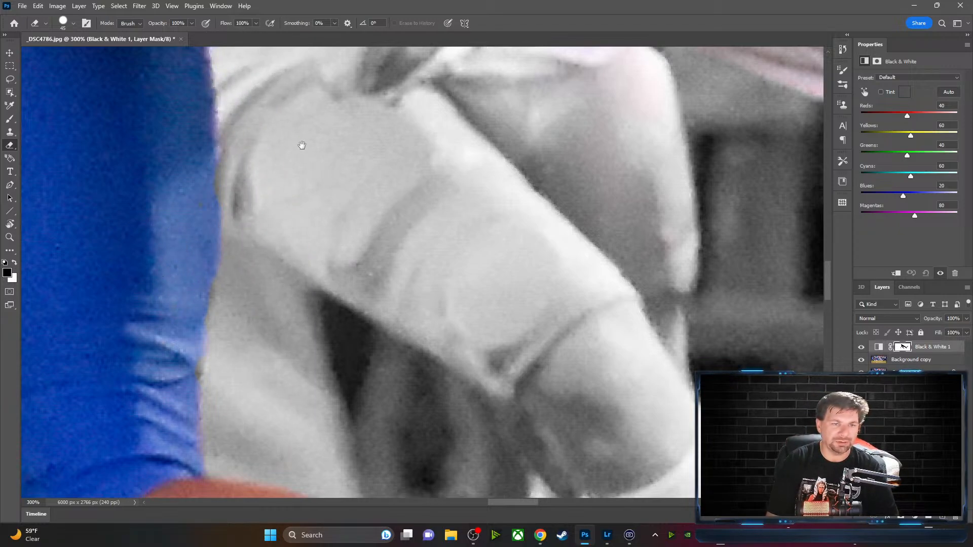
left_click_drag(302, 146, 337, 304)
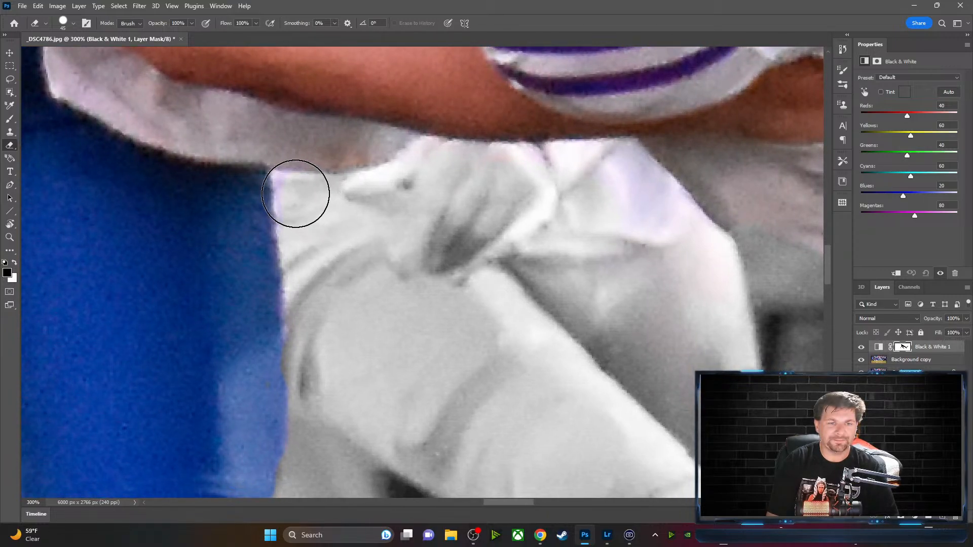
mouse_move(296, 193)
left_mouse_down()
mouse_move(303, 372)
mouse_move(335, 398)
mouse_move(292, 474)
mouse_move(279, 478)
mouse_move(303, 422)
mouse_move(361, 370)
mouse_move(363, 414)
mouse_move(298, 418)
mouse_move(245, 470)
mouse_move(257, 437)
mouse_move(262, 475)
mouse_move(267, 441)
mouse_move(262, 301)
mouse_move(241, 193)
mouse_move(262, 270)
mouse_move(260, 427)
mouse_move(204, 426)
mouse_move(233, 390)
mouse_move(243, 465)
mouse_move(209, 449)
left_mouse_up()
key("x")
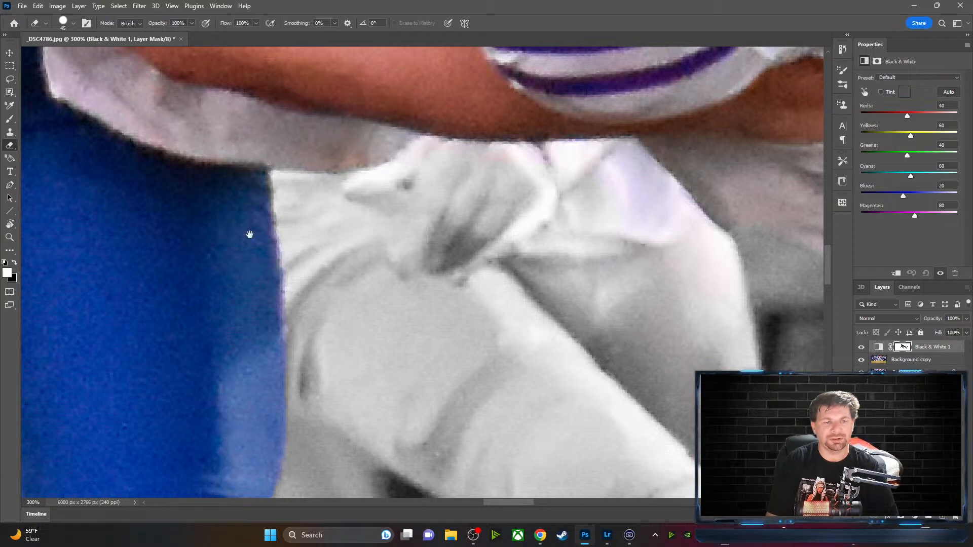
Tidy the sleeve's left edge and remove the pink tint on the hand and shirt top
mouse_move(189, 246)
left_mouse_down()
mouse_move(450, 241)
mouse_move(473, 195)
left_mouse_up()
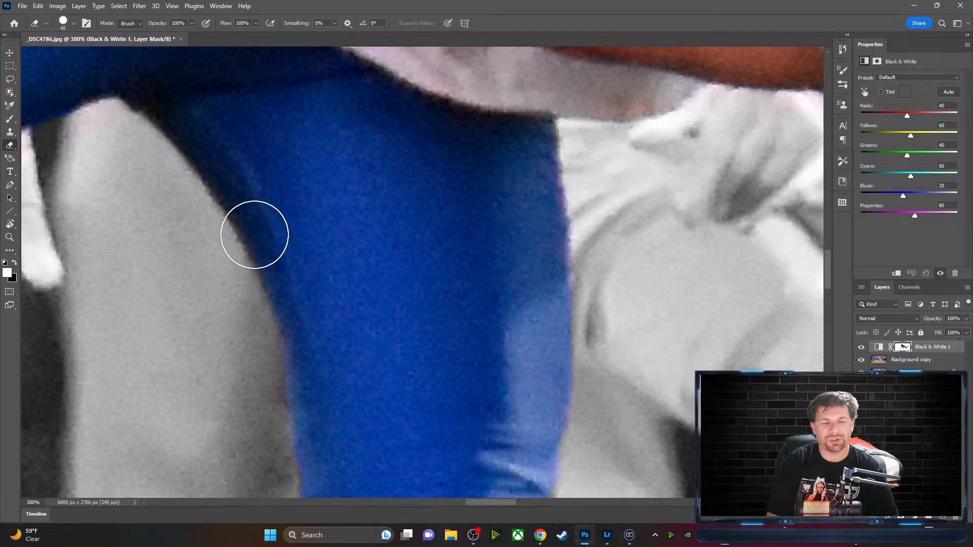
mouse_move(239, 207)
left_mouse_down()
mouse_move(207, 145)
mouse_move(157, 102)
left_mouse_up()
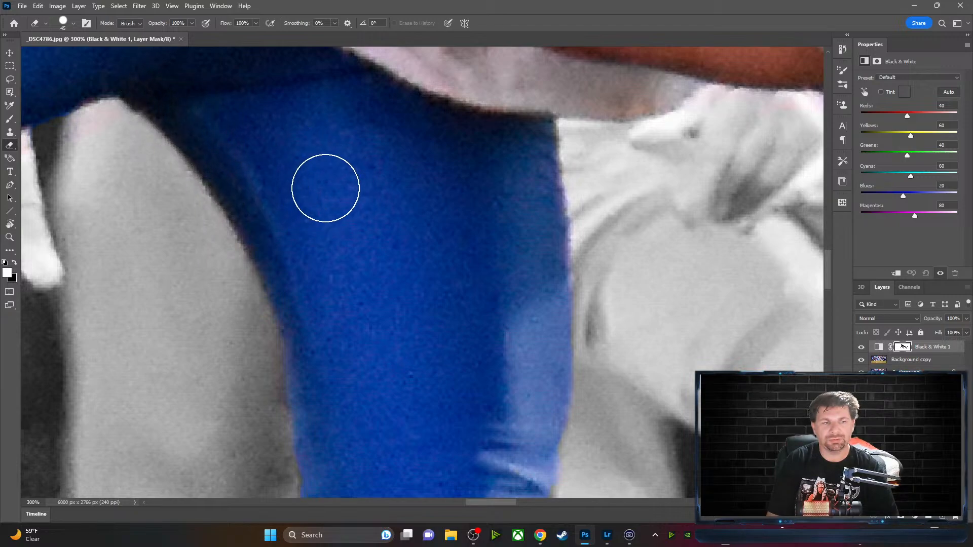
left_click_drag(324, 187, 478, 186)
key("x")
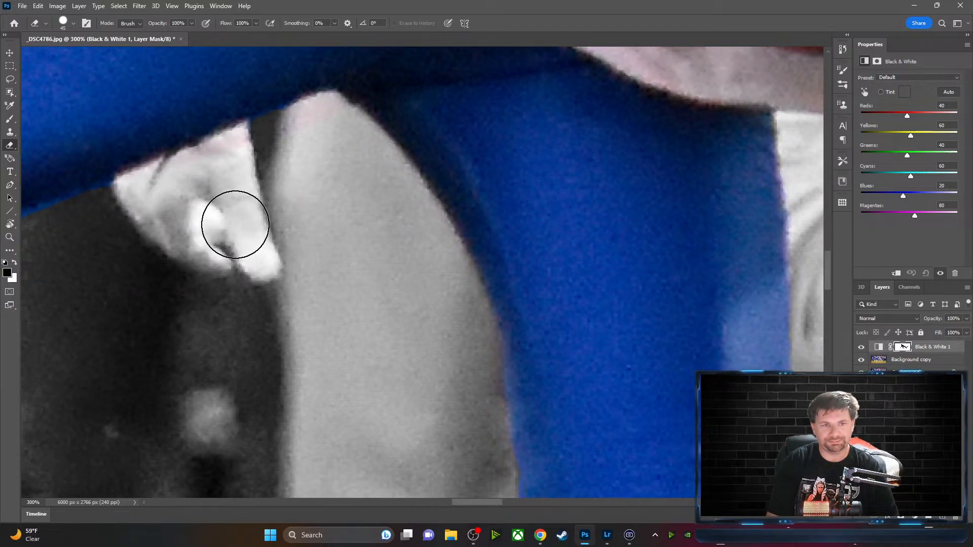
left_click_drag(239, 159, 128, 203)
mouse_move(278, 144)
left_mouse_down()
mouse_move(328, 122)
mouse_move(256, 145)
mouse_move(176, 208)
mouse_move(500, 167)
mouse_move(584, 128)
left_mouse_up()
key("space")
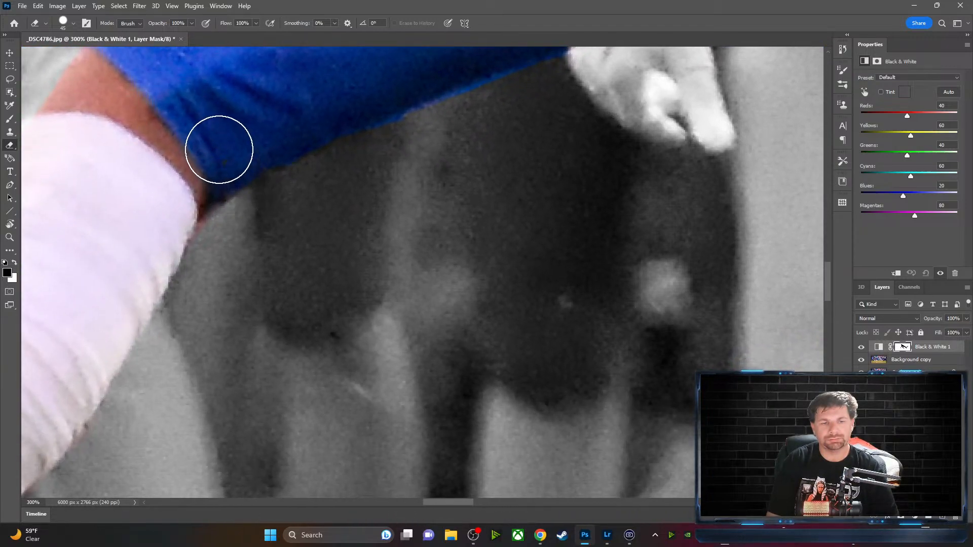
key("x")
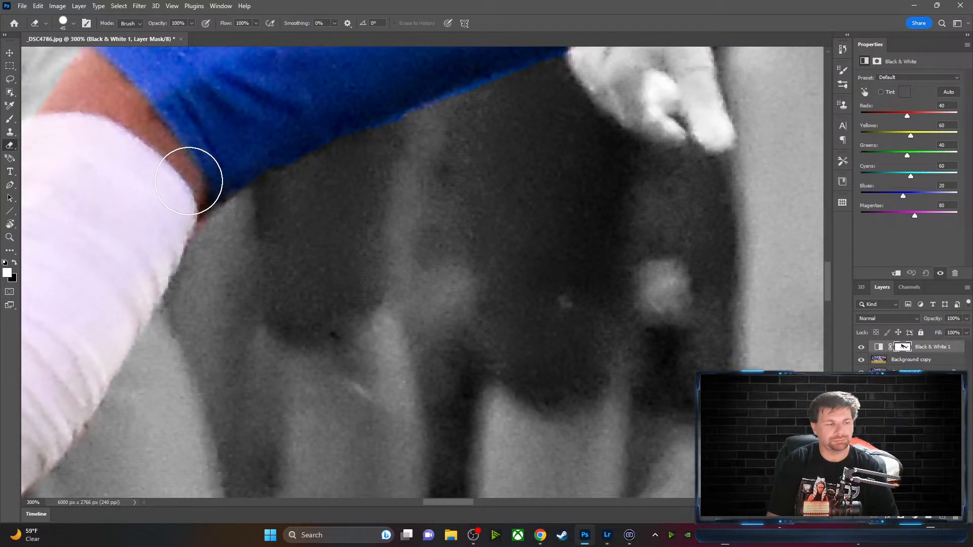
key("x")
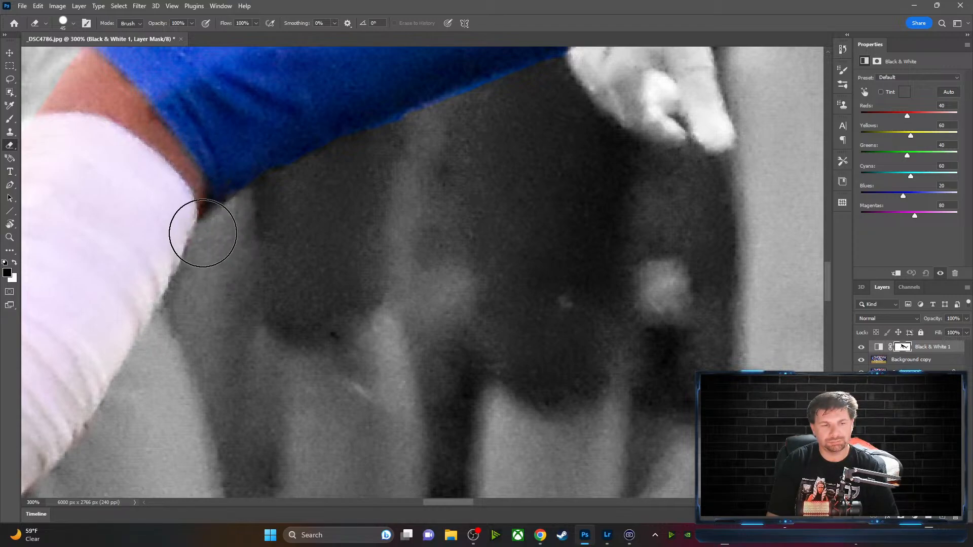
mouse_move(111, 279)
left_mouse_down()
mouse_move(258, 131)
mouse_move(227, 254)
mouse_move(320, 167)
mouse_move(305, 256)
mouse_move(299, 248)
mouse_move(319, 236)
mouse_move(280, 262)
left_mouse_up()
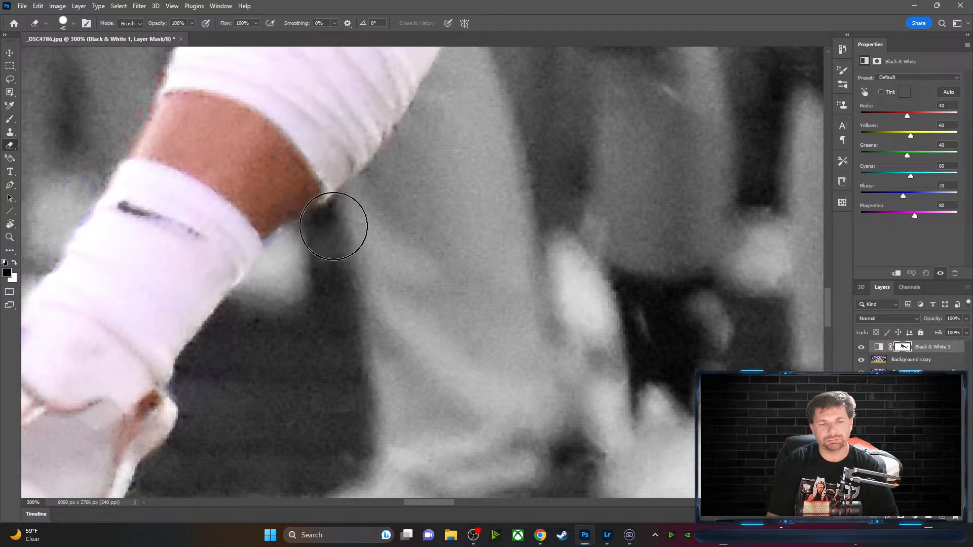
Remove the reddish sleeve fringe and lavender band by the sock, restoring colour where the sock meets the dark mark
left_click_drag(144, 246, 333, 313)
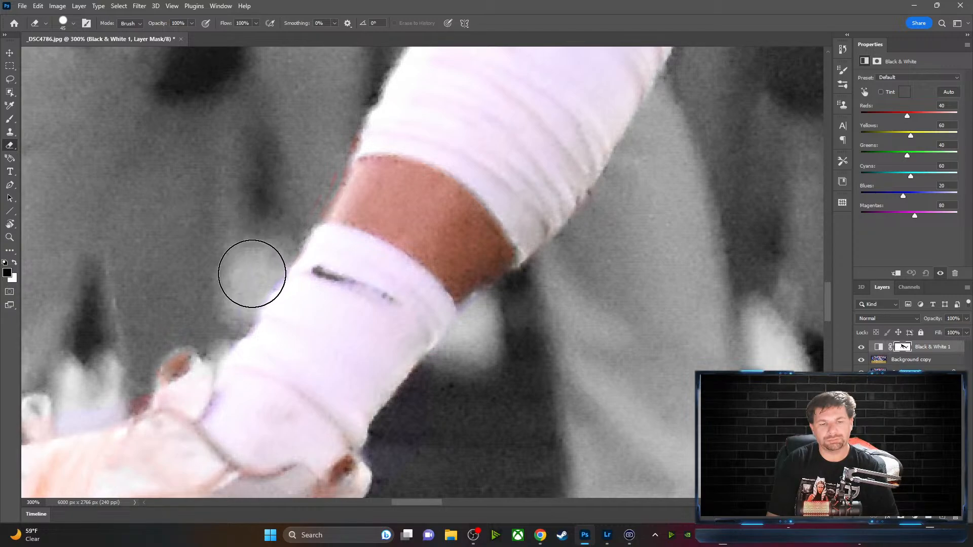
mouse_move(250, 272)
left_mouse_down()
mouse_move(327, 181)
mouse_move(348, 126)
left_mouse_up()
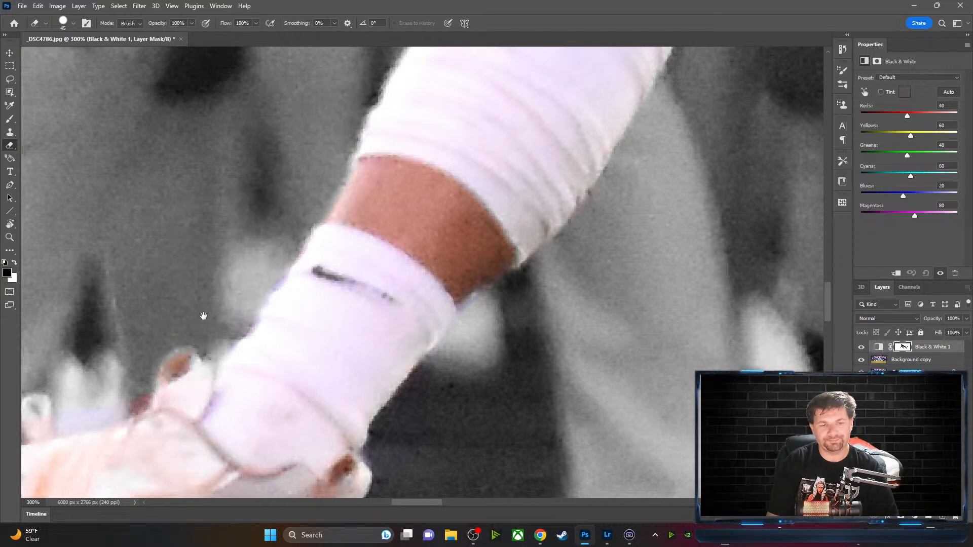
left_click_drag(204, 316, 349, 159)
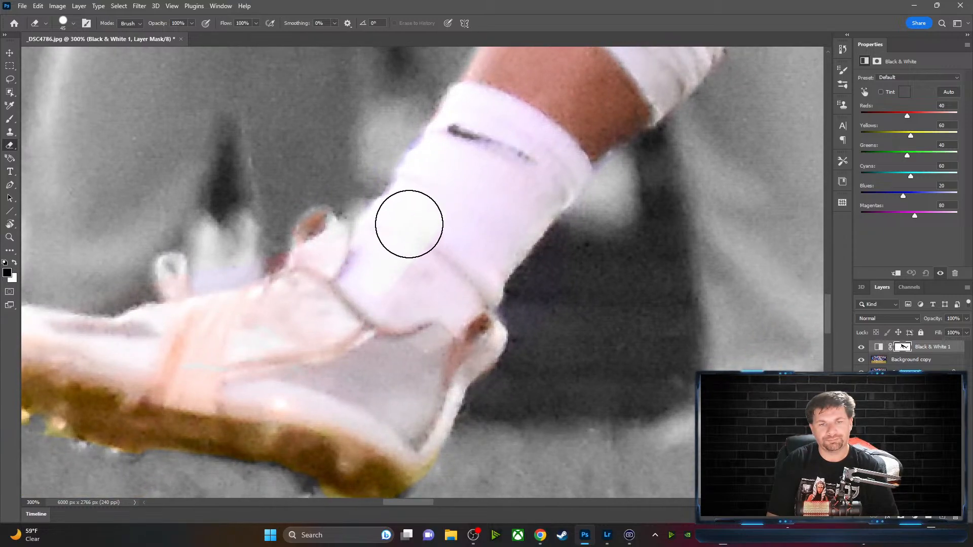
mouse_move(409, 224)
left_mouse_down()
mouse_move(491, 132)
mouse_move(472, 186)
mouse_move(429, 229)
mouse_move(369, 260)
mouse_move(387, 240)
mouse_move(371, 243)
mouse_move(379, 223)
mouse_move(514, 132)
mouse_move(460, 148)
mouse_move(393, 234)
left_mouse_up()
key("x")
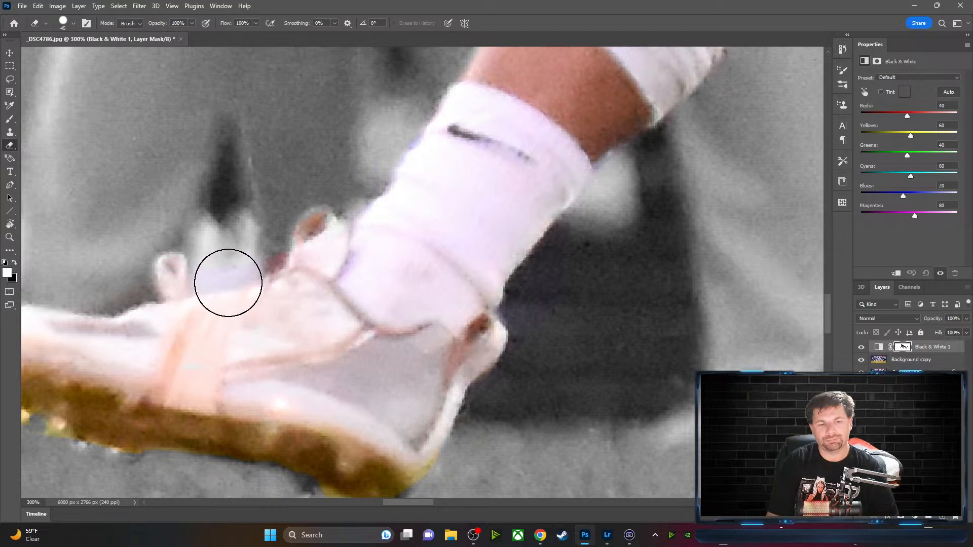
mouse_move(228, 283)
left_mouse_down()
mouse_move(225, 243)
mouse_move(242, 272)
mouse_move(225, 247)
mouse_move(231, 236)
mouse_move(219, 234)
mouse_move(224, 214)
mouse_move(229, 224)
mouse_move(257, 220)
mouse_move(213, 269)
mouse_move(267, 250)
mouse_move(261, 258)
mouse_move(228, 235)
mouse_move(232, 207)
left_mouse_up()
key("x")
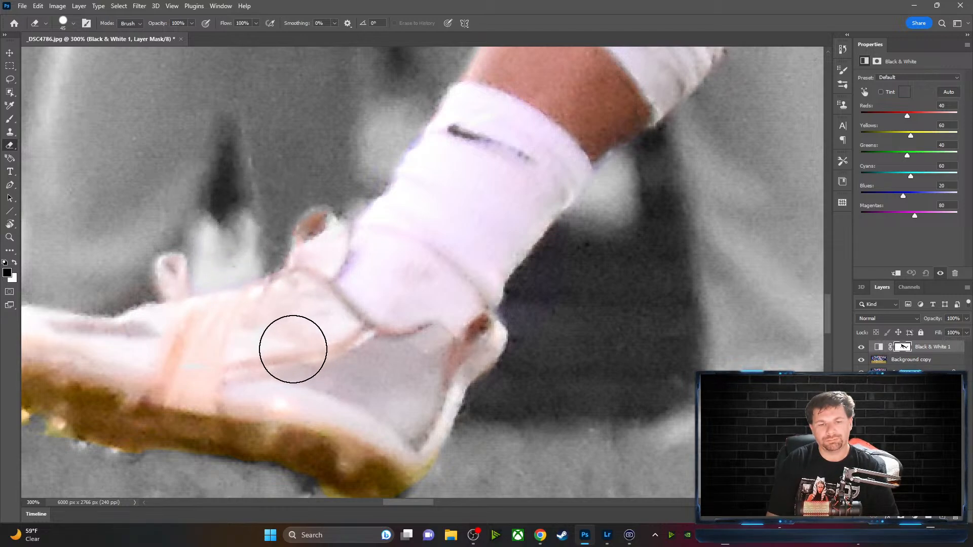
Restore the brown shoe sole, clear the grey spot on the strap, and zoom out to the whole scene
mouse_move(278, 356)
left_mouse_down()
mouse_move(413, 279)
mouse_move(471, 260)
mouse_move(459, 265)
left_mouse_up()
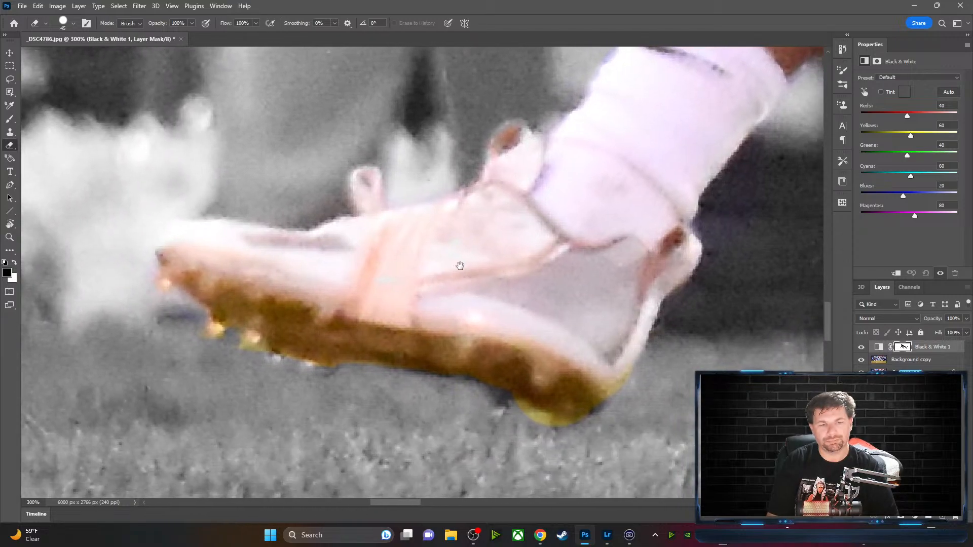
key("x")
mouse_move(278, 280)
left_mouse_down()
mouse_move(235, 286)
mouse_move(188, 264)
left_mouse_up()
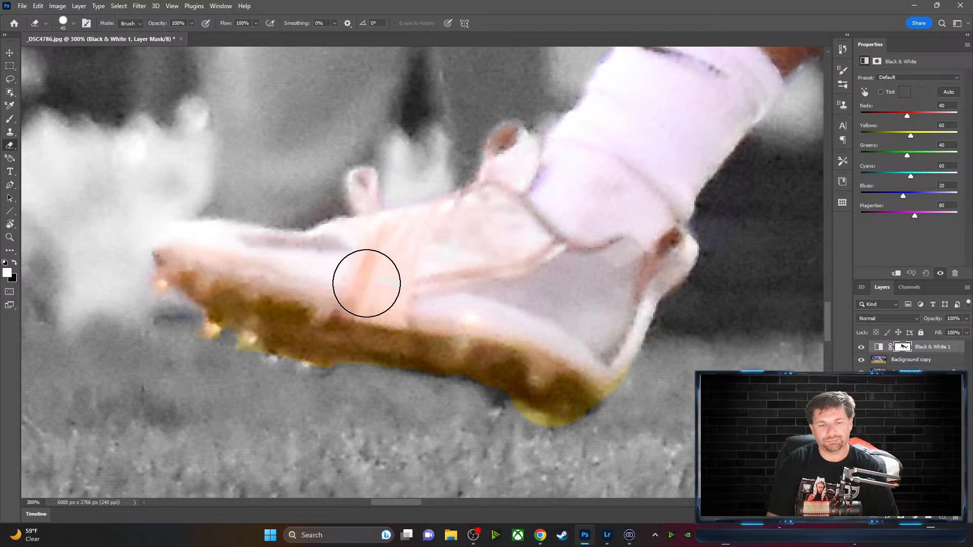
left_click(370, 284)
mouse_move(628, 195)
left_mouse_down()
mouse_move(492, 303)
mouse_move(426, 376)
left_mouse_up()
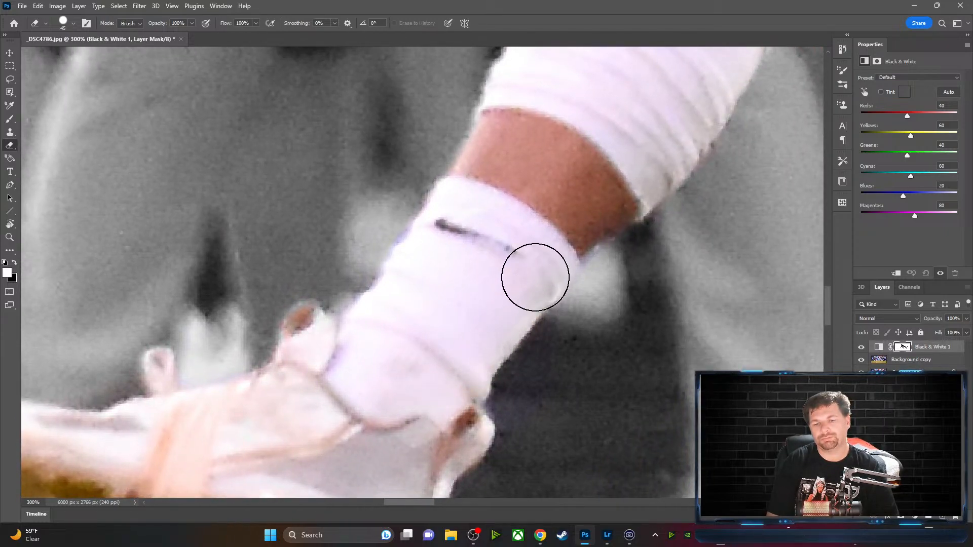
key("x")
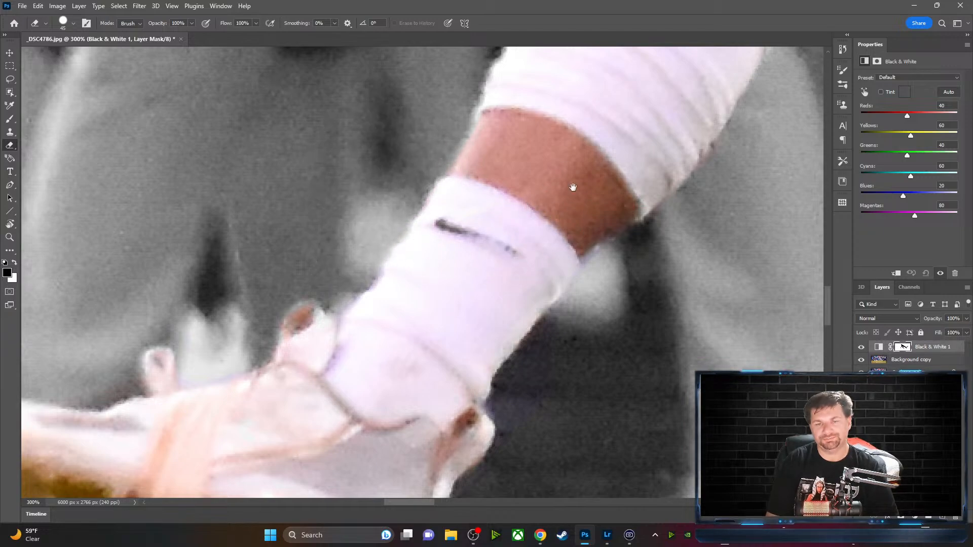
mouse_move(572, 187)
left_mouse_down()
mouse_move(504, 226)
mouse_move(434, 304)
left_mouse_up()
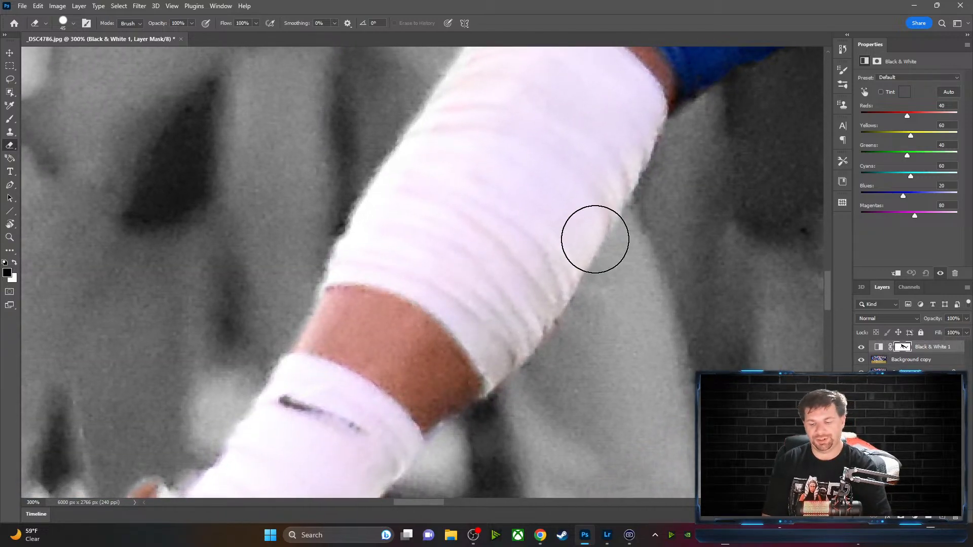
key("ctrl+minus")
key("ctrl+minus")
key("ctrl+minus")
key("ctrl+minus")
key("ctrl+minus")
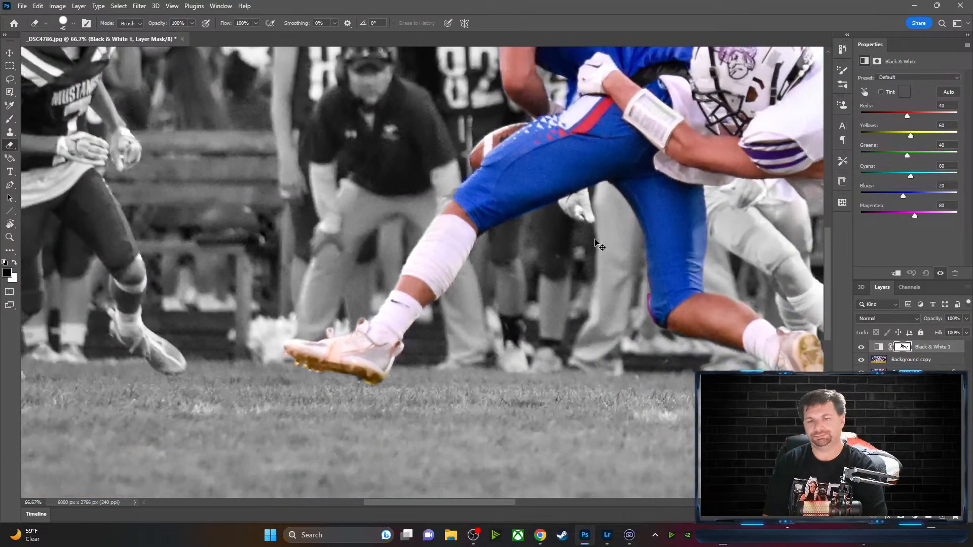
Zoom out to 16.7%, back in to 25%, and pan across the colour-isolated football photo
key("ctrl+minus")
key("ctrl+minus")
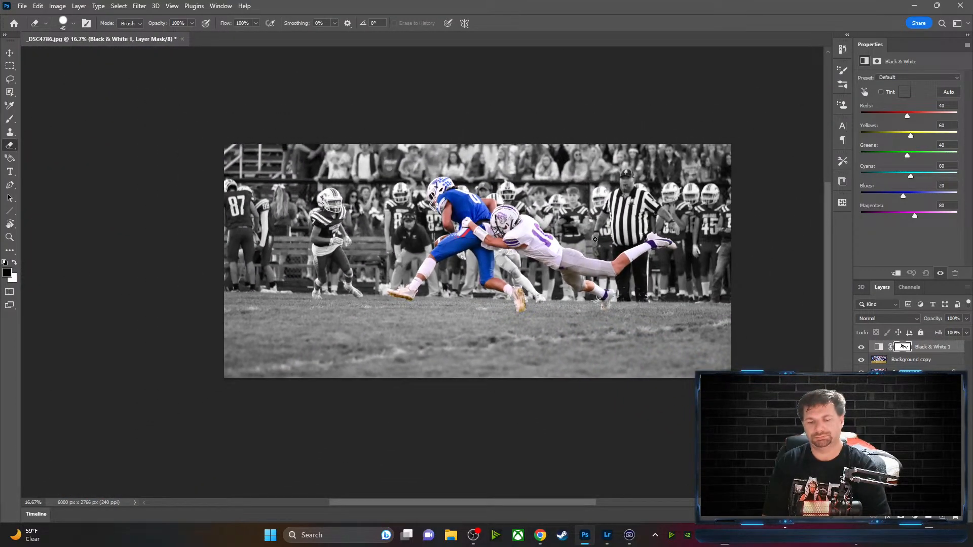
key("ctrl+plus")
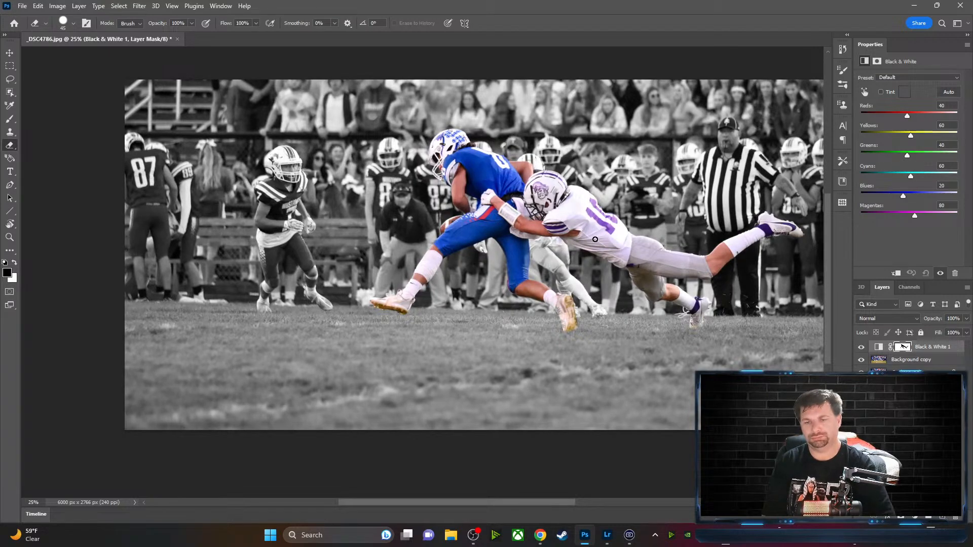
mouse_move(573, 286)
left_mouse_down()
mouse_move(464, 300)
mouse_move(514, 283)
mouse_move(490, 311)
mouse_move(473, 306)
left_mouse_up()
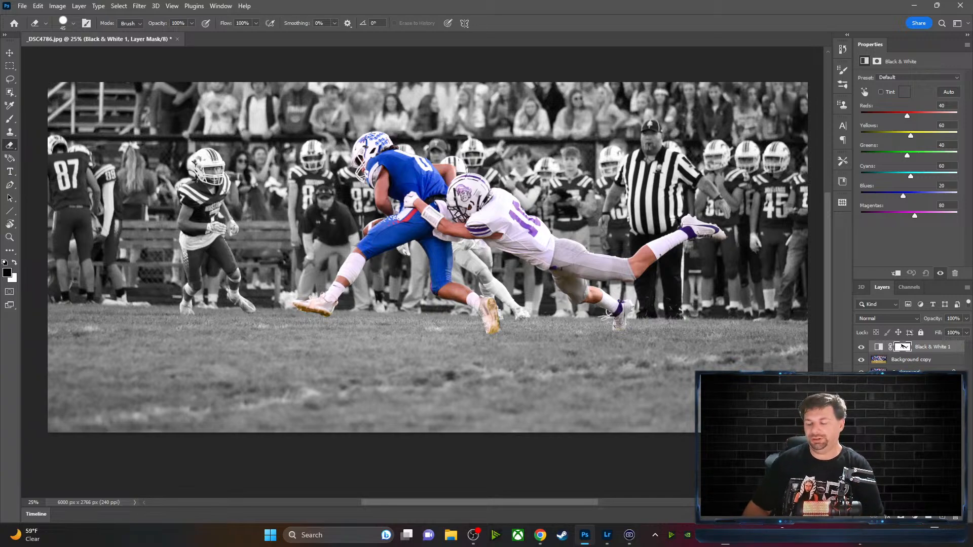
scroll(825, 318, "up", 1)
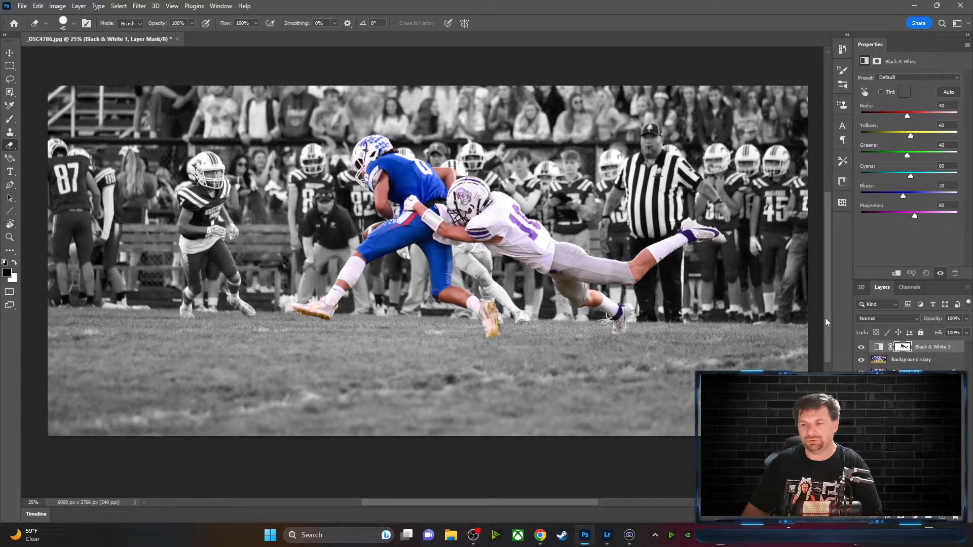
scroll(828, 302, "down", 1)
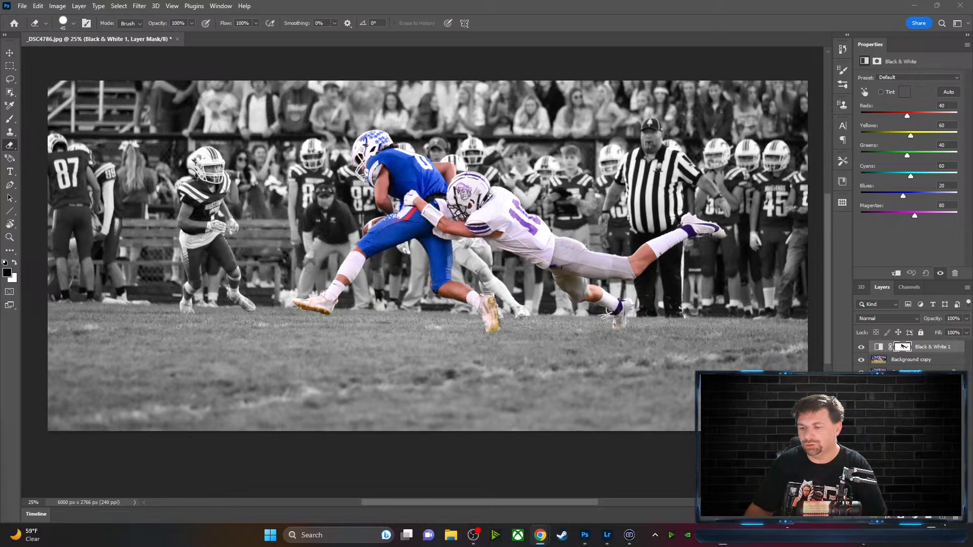
Create Layer 1 above the Black & White 1 adjustment and rename it 'Triway'
left_click(913, 457)
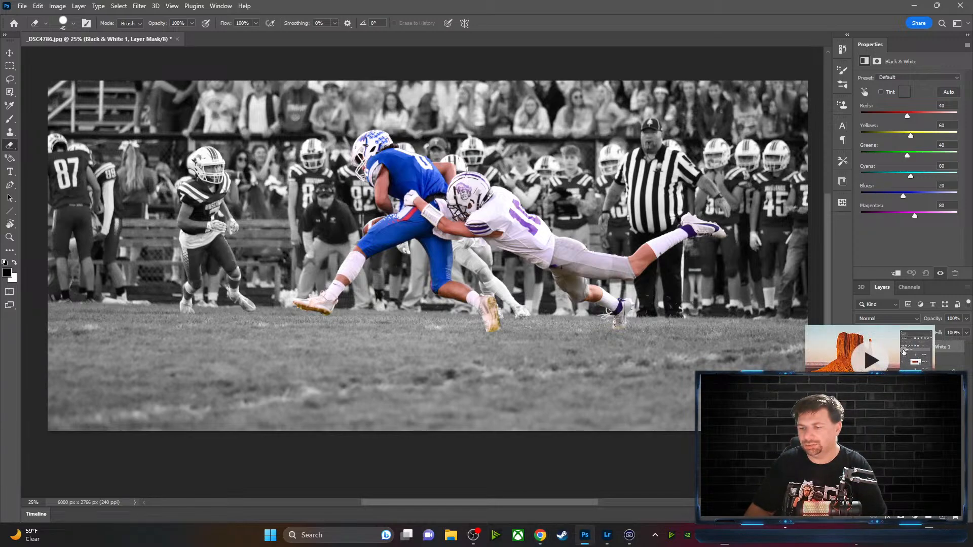
left_click(912, 457)
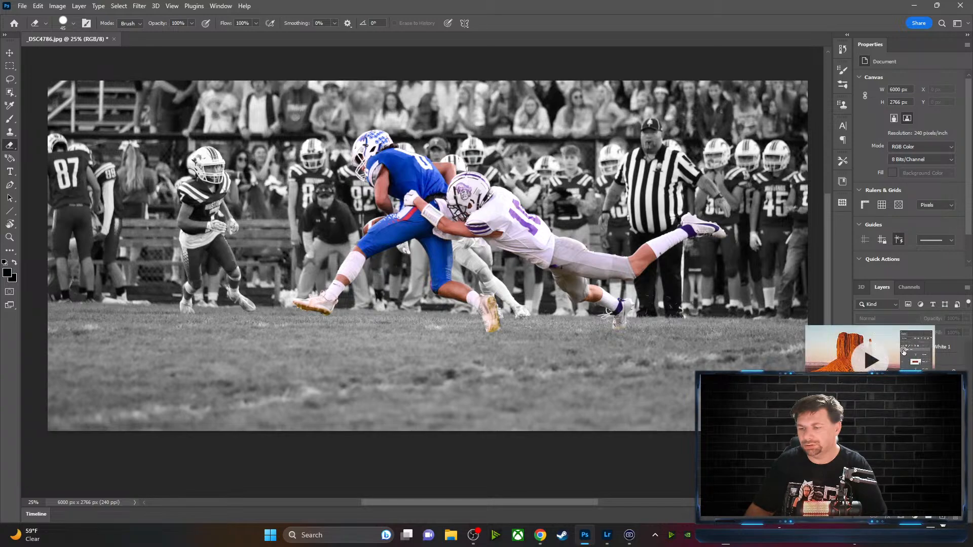
left_click(943, 518)
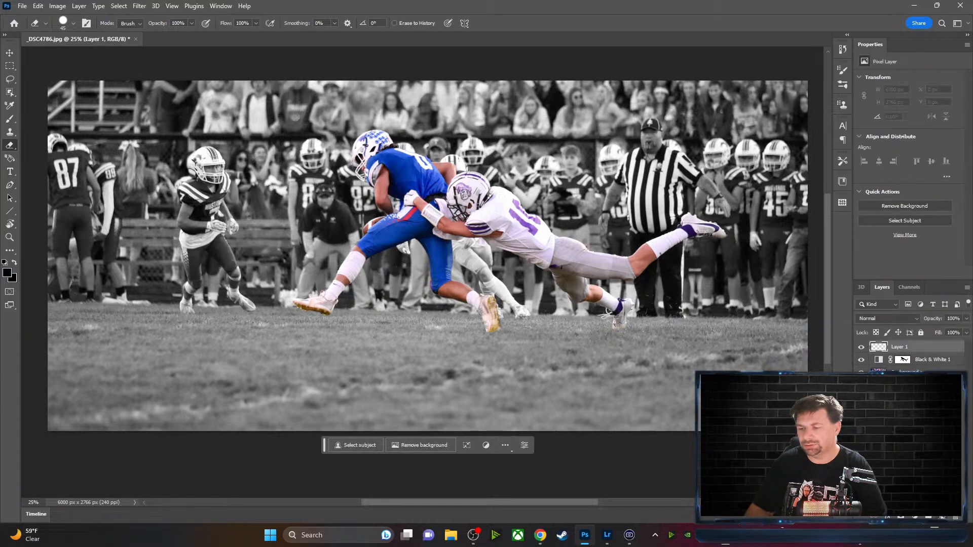
double_click(900, 347)
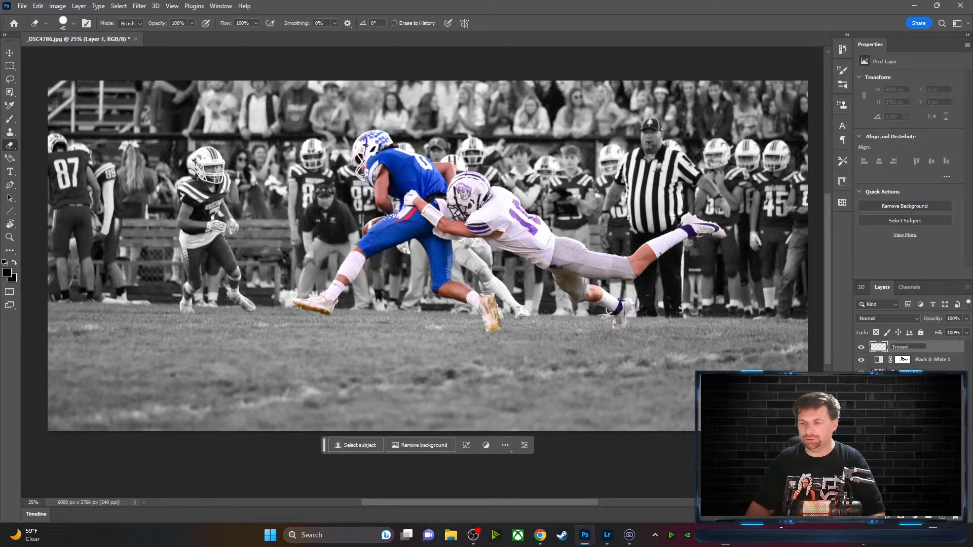
type("Triway")
key("Return")
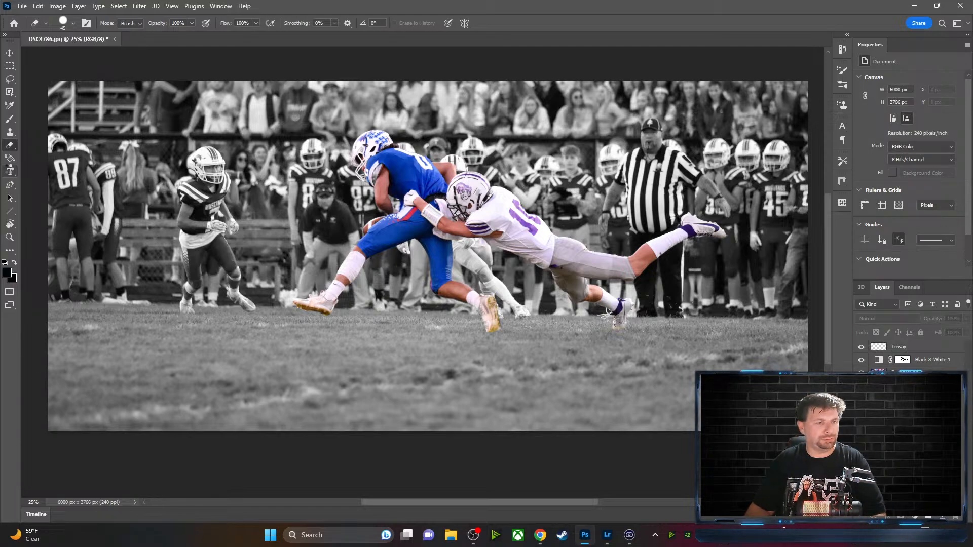
Type 'Triway' near the photo's top-left, set its font size, and commit it
left_click(10, 171)
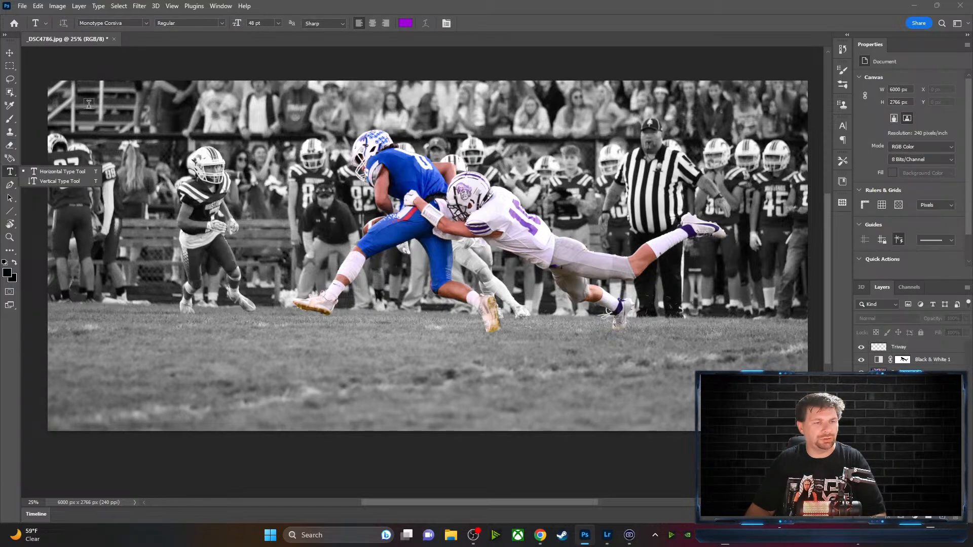
left_click(88, 108)
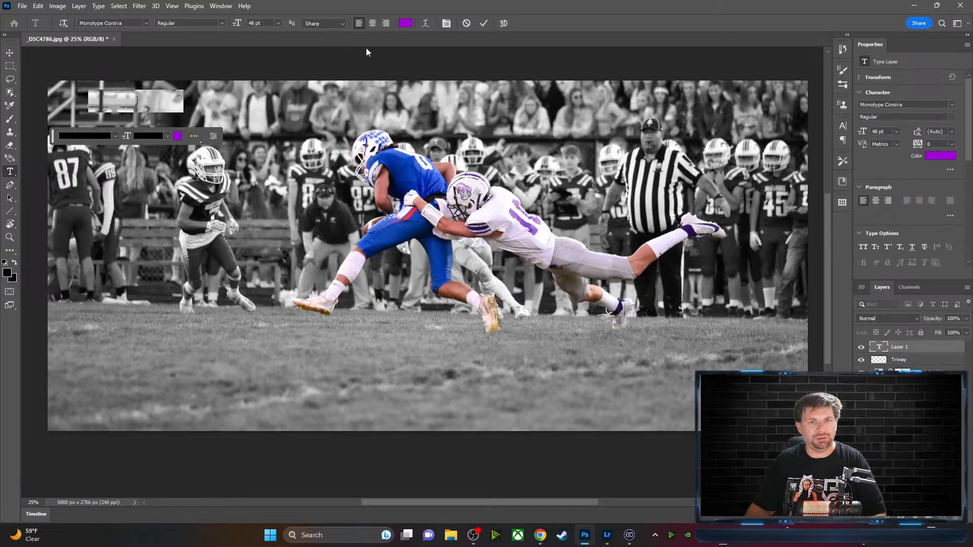
type("Triway")
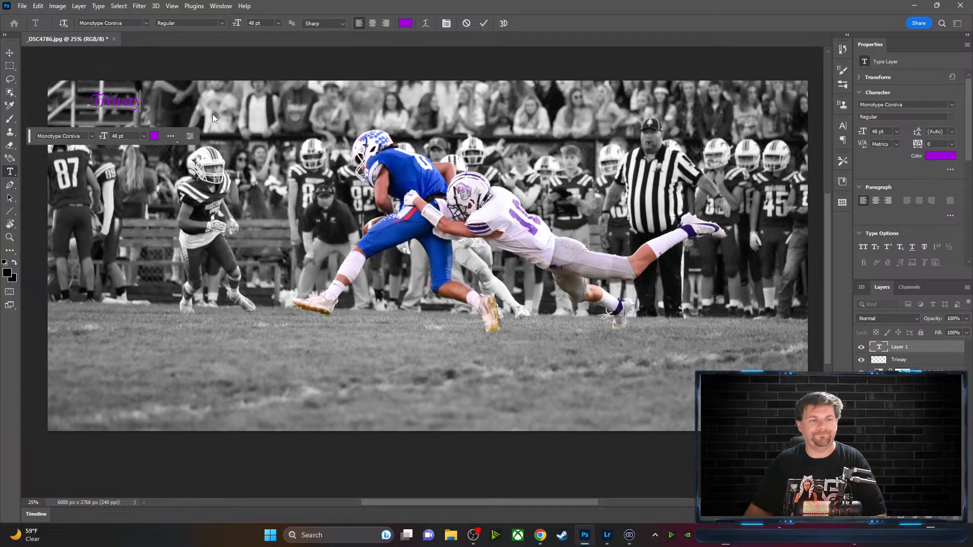
left_click(145, 136)
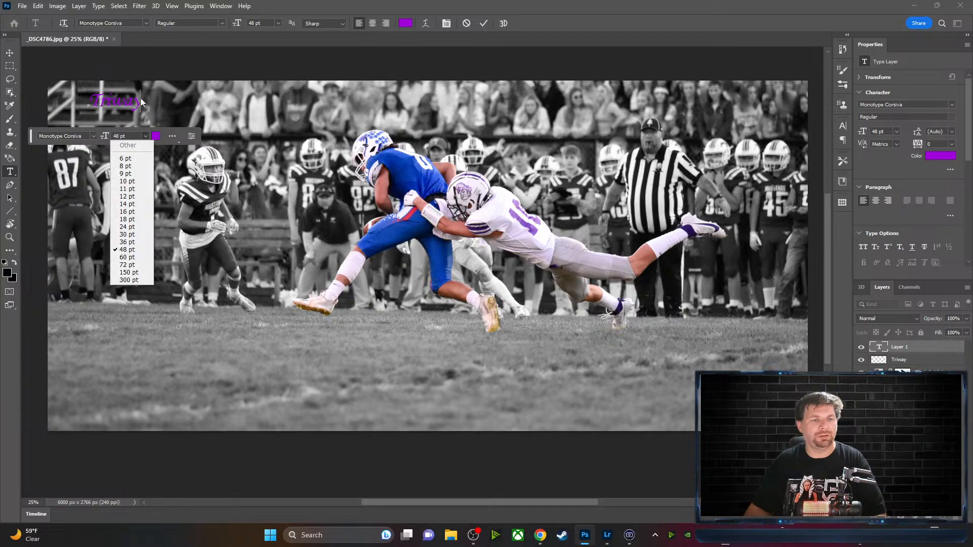
left_click(127, 264)
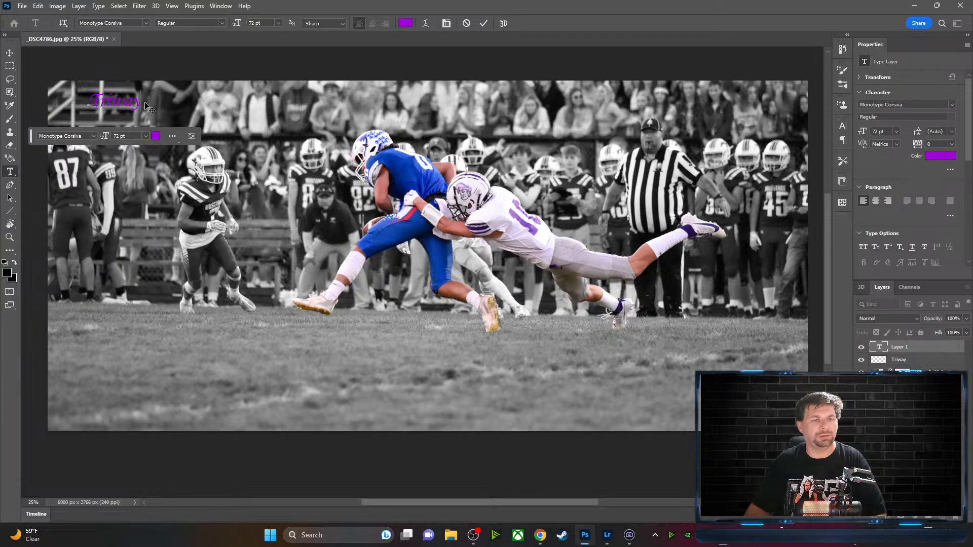
key("ctrl+Return")
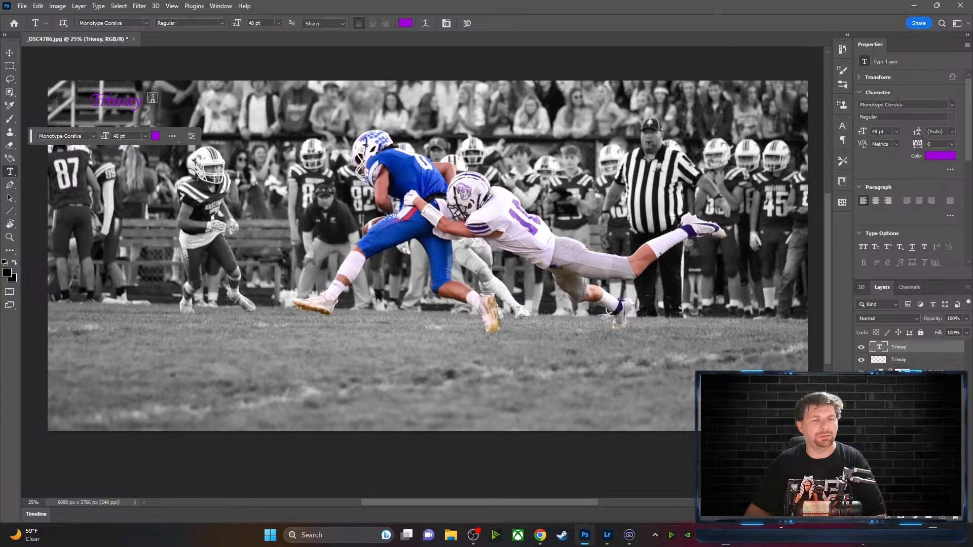
Undo the stray Lorem Ipsum text layer and switch to the Move tool
left_click_drag(142, 100, 87, 100)
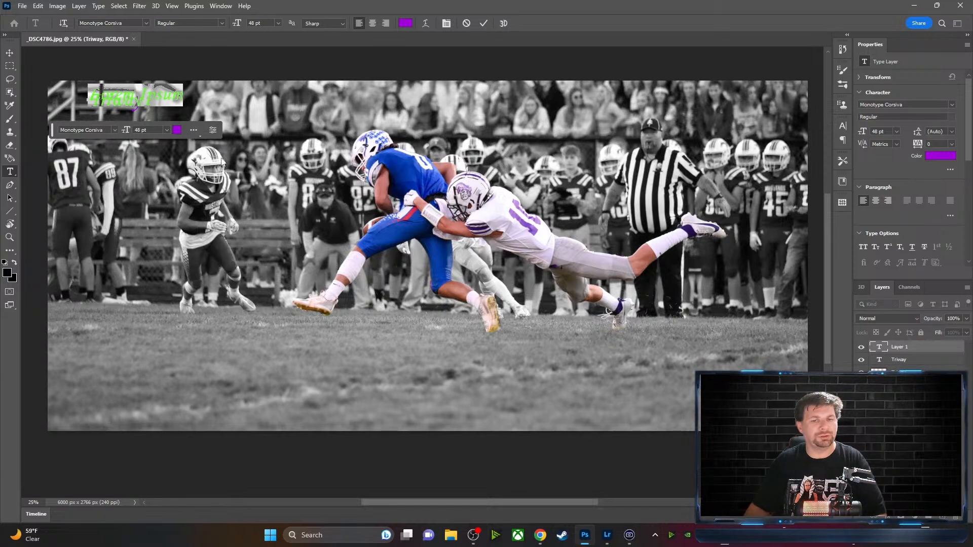
key("ctrl+Return")
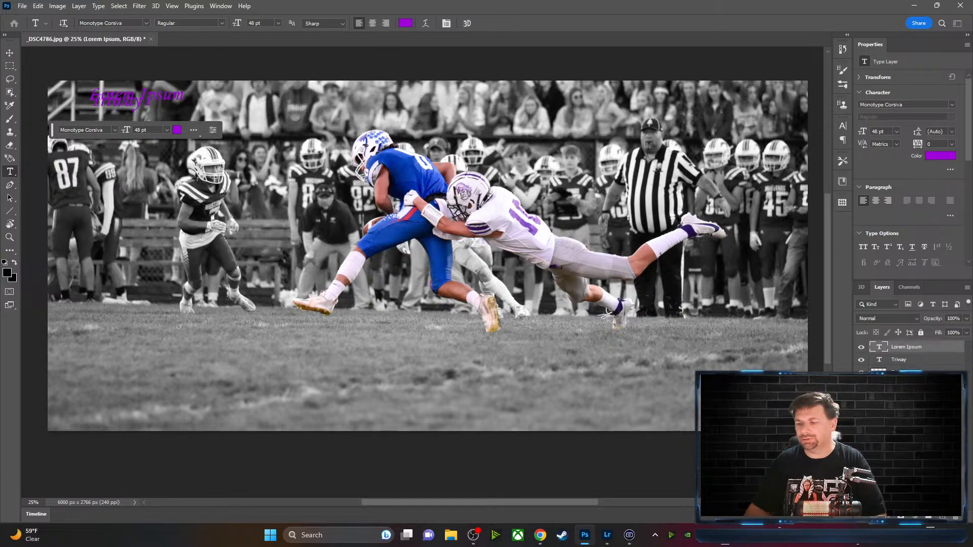
key("ctrl+z")
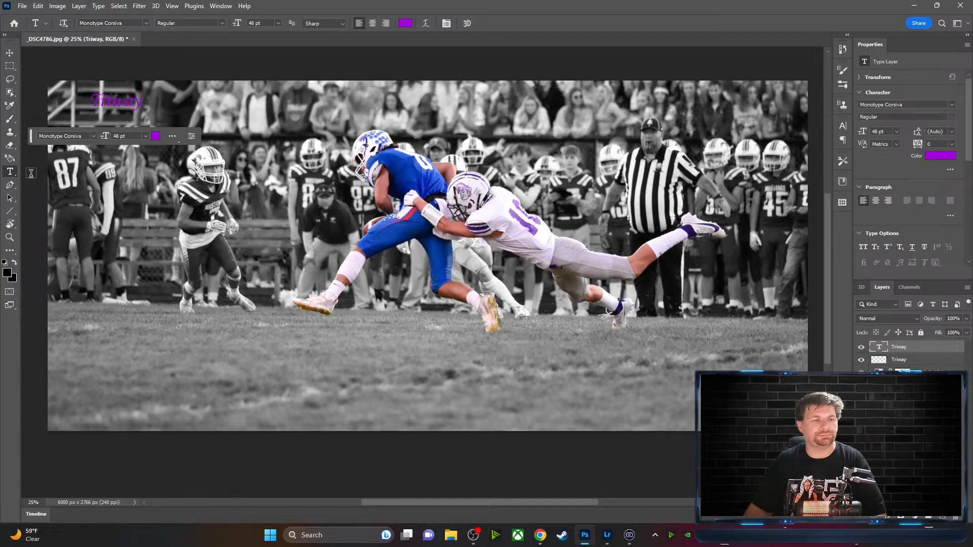
left_click(9, 53)
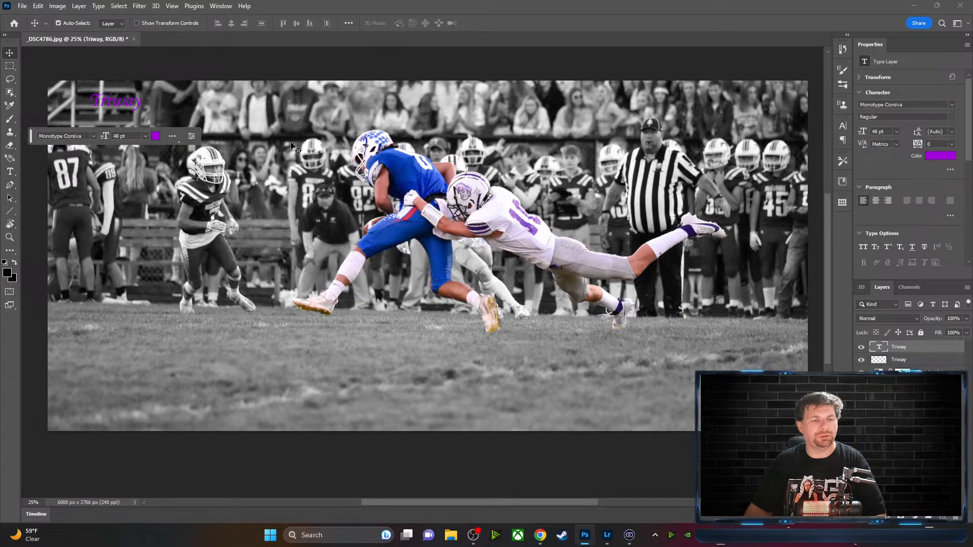
Enlarge the Triway title to 59 pt and type 'Titans' on a new line beneath it
left_click_drag(106, 141, 111, 141)
left_click_drag(36, 143, 33, 457)
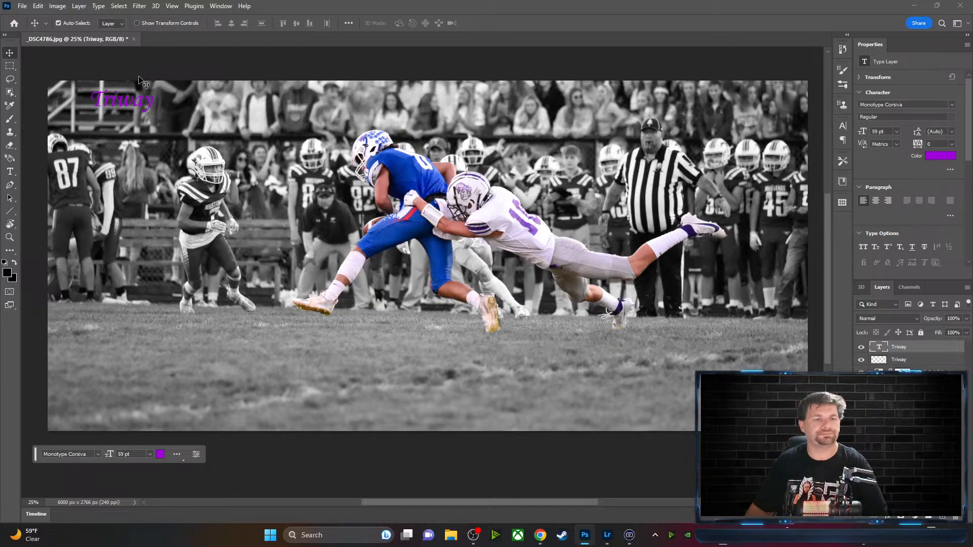
left_click(10, 172)
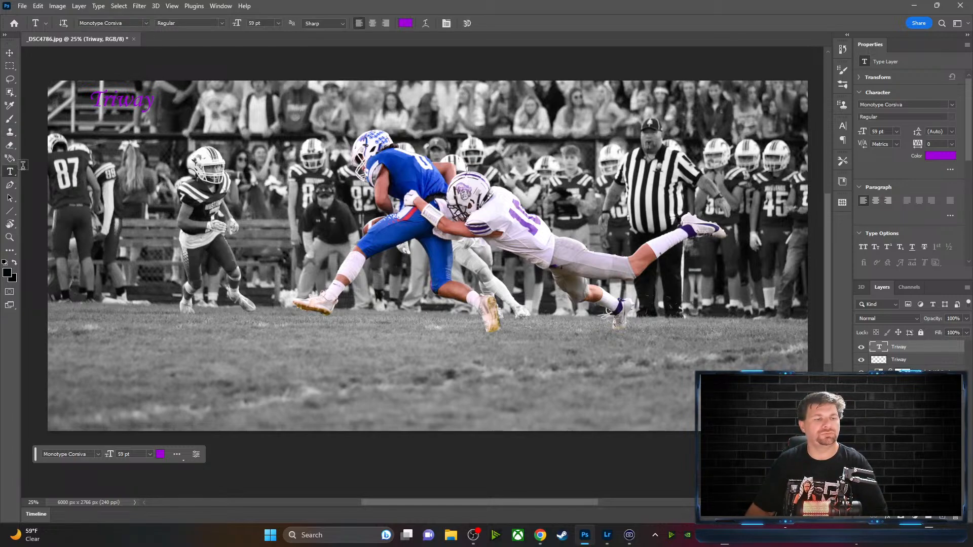
left_click(109, 128)
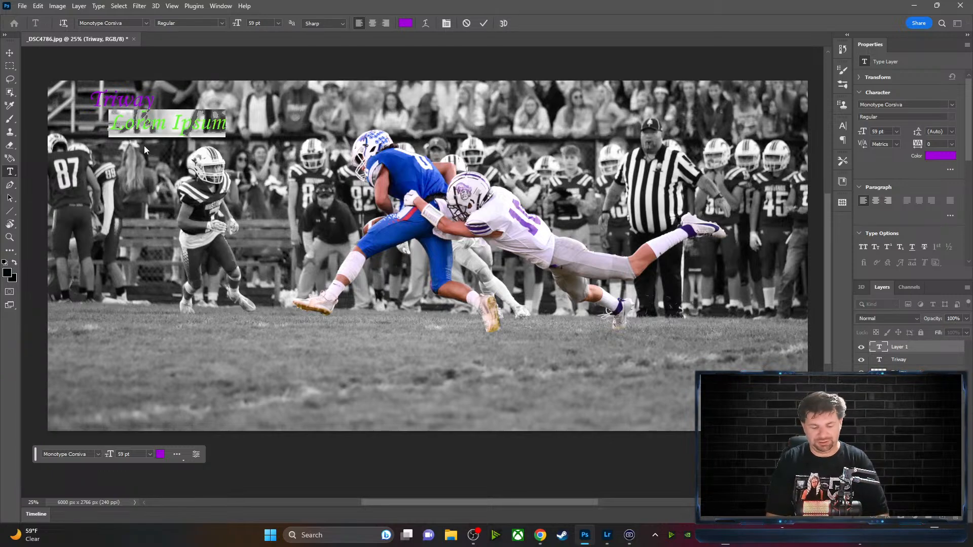
type("Tit")
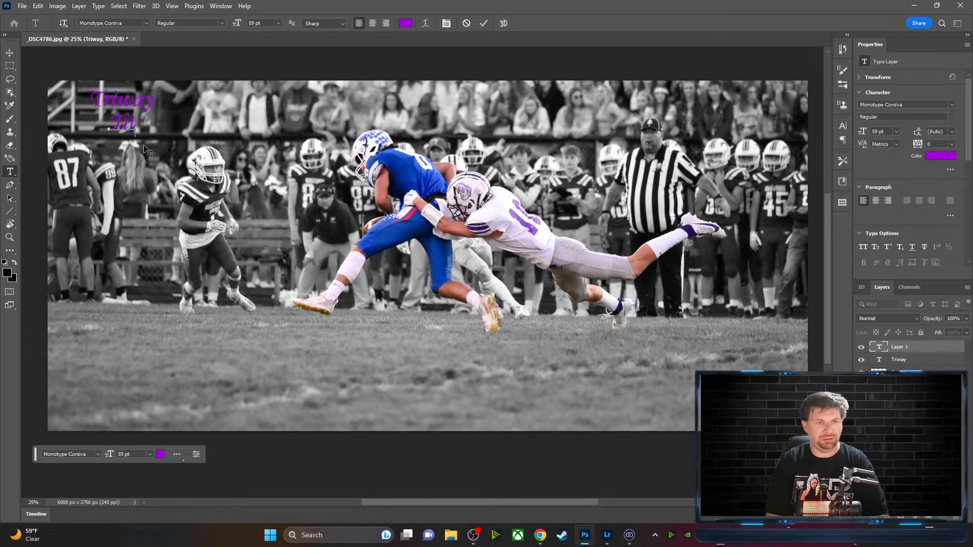
type("ans")
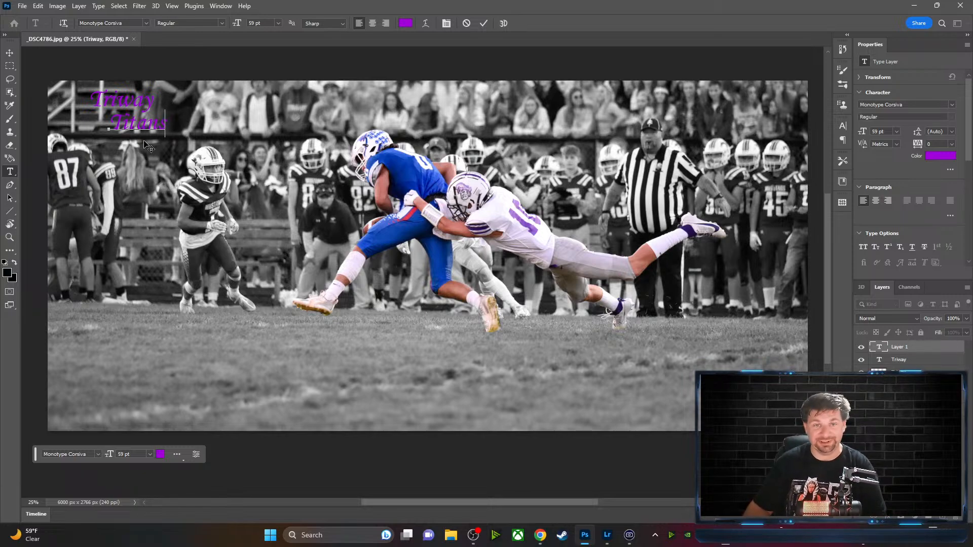
Commit the Titans text and recolour the Triway text red
left_click(483, 24)
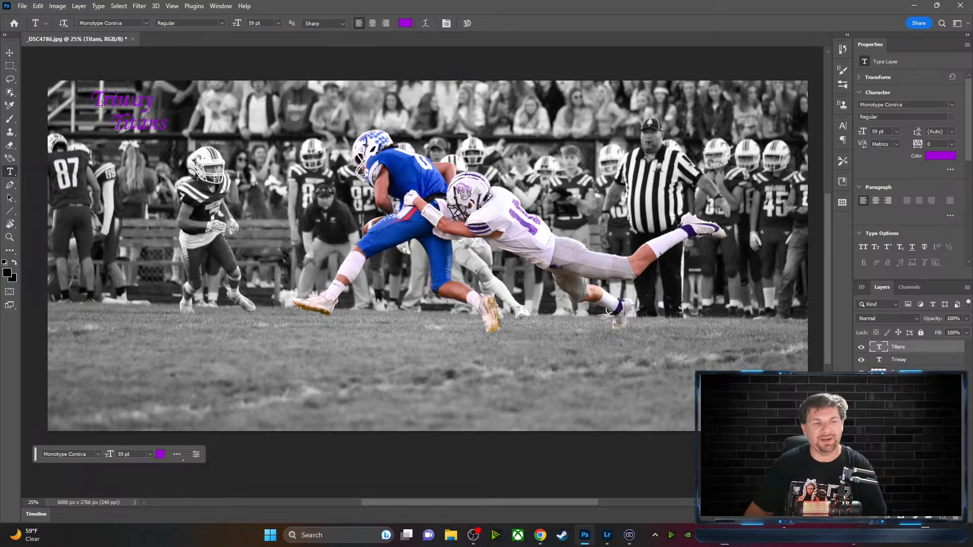
left_click_drag(90, 101, 153, 105)
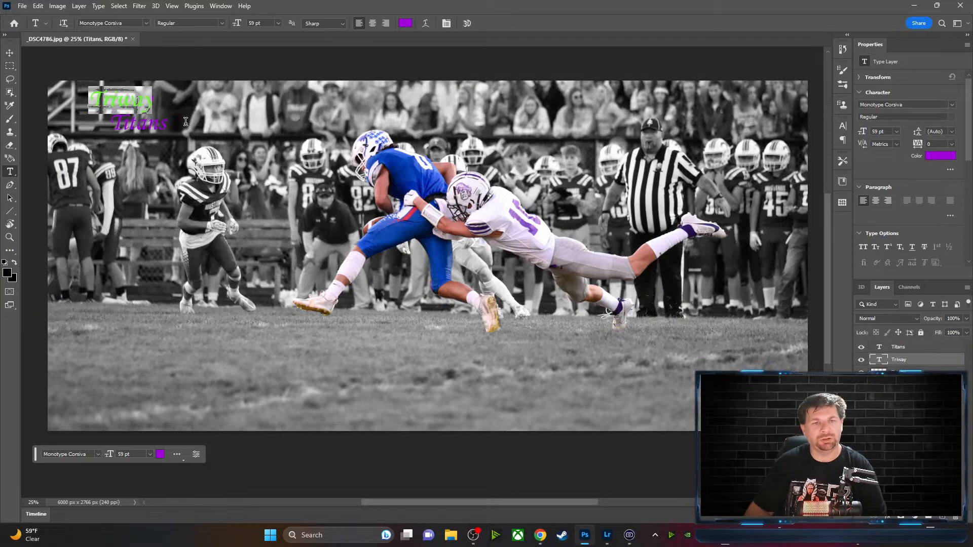
left_click(406, 23)
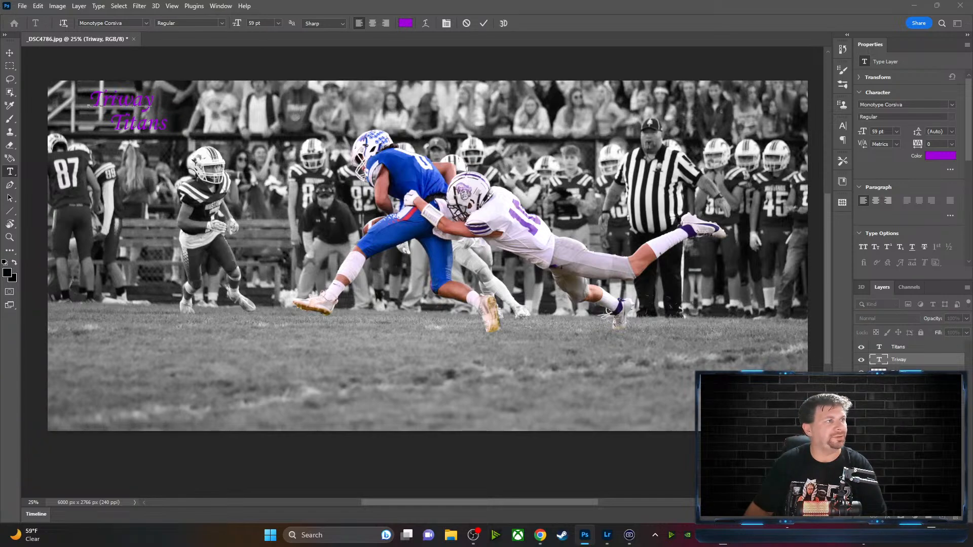
left_click_drag(0, 355, 222, 333)
left_click(167, 485)
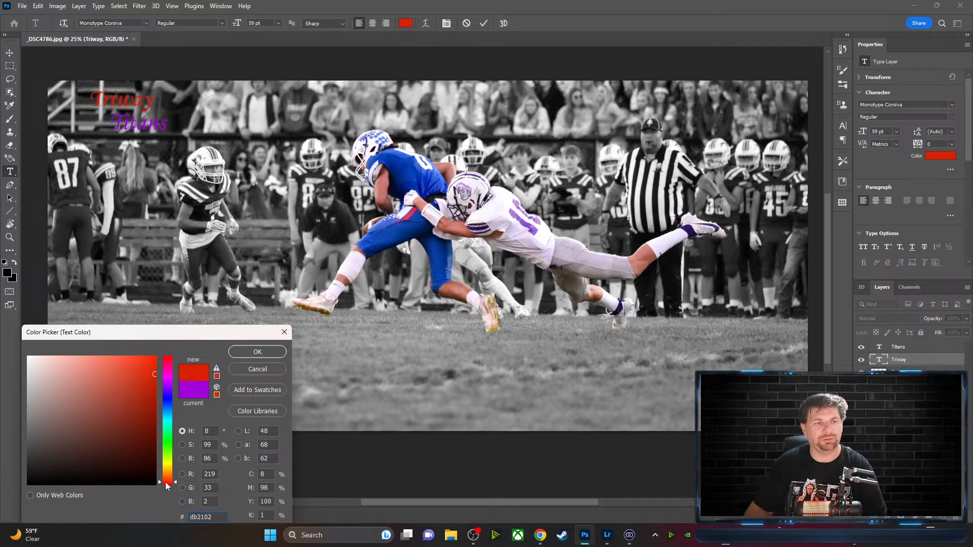
left_click(256, 352)
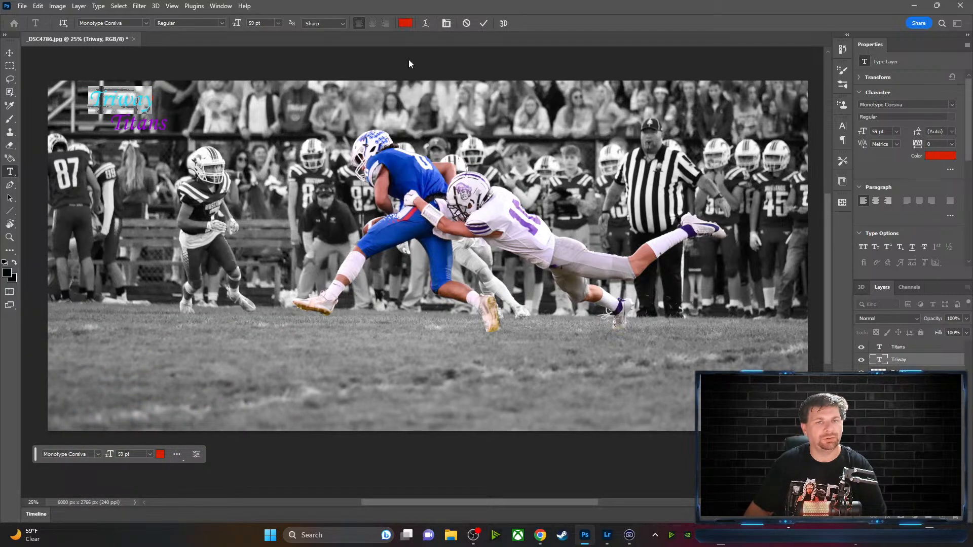
left_click(483, 23)
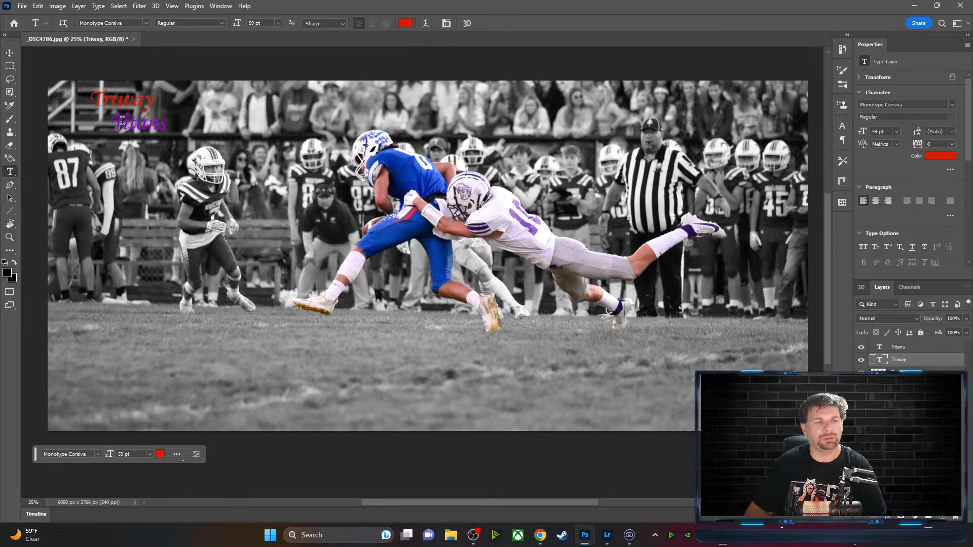
Select the Titans text and change its colour to red
left_click_drag(117, 122, 164, 126)
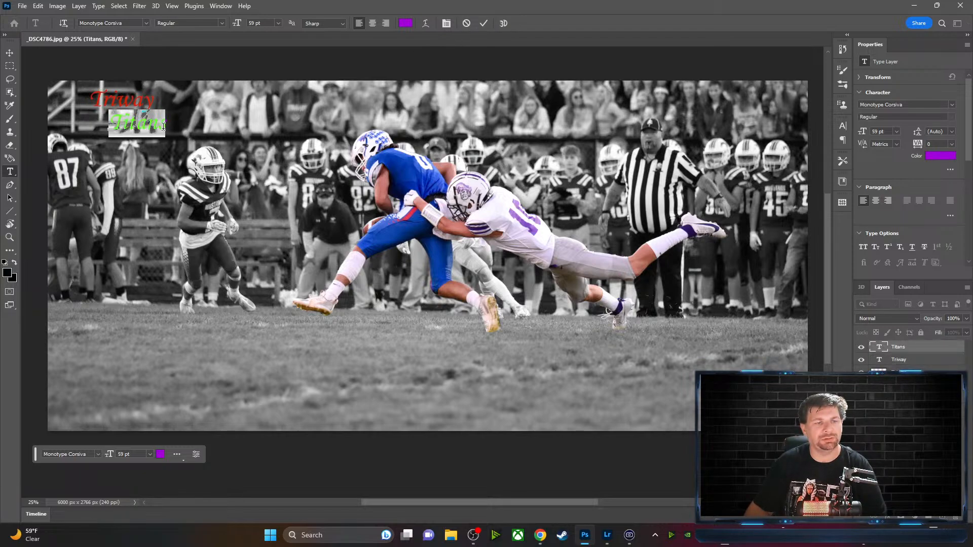
left_click(405, 23)
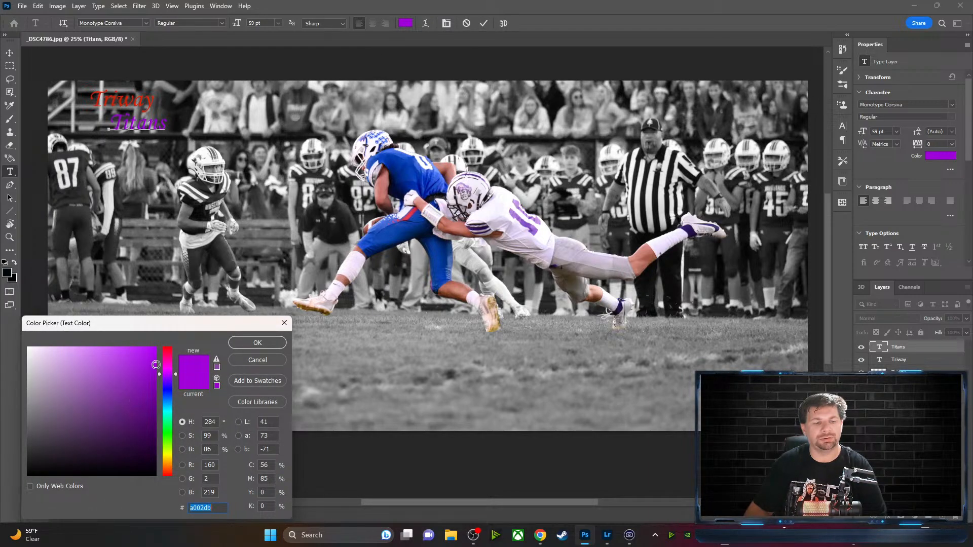
left_click(168, 348)
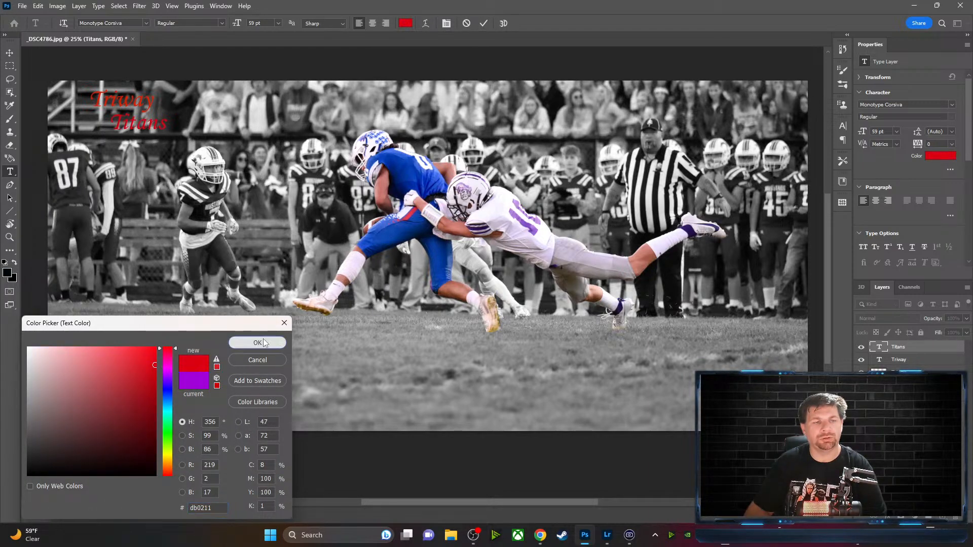
left_click(258, 345)
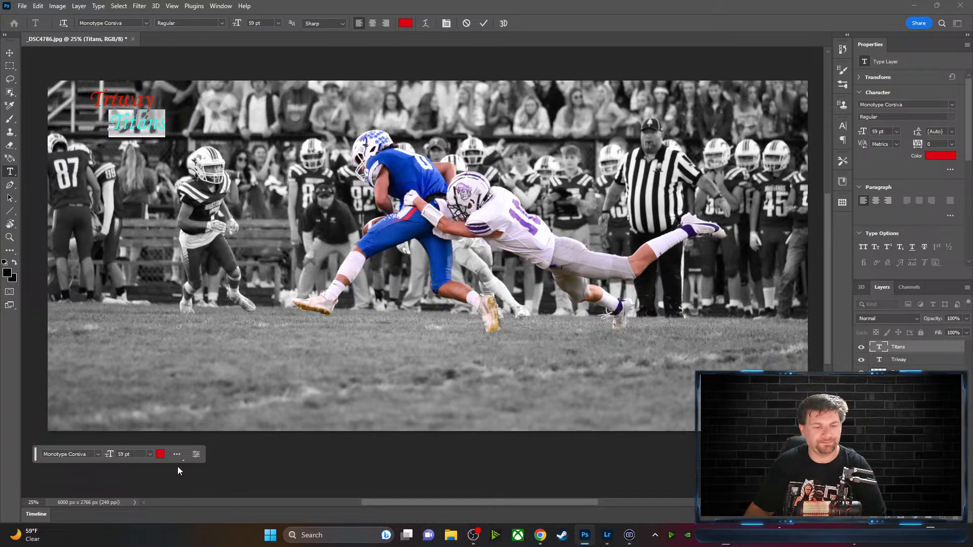
Commit the red Titans text and drag the Triway layer above Titans in the Layers panel
left_click(199, 457)
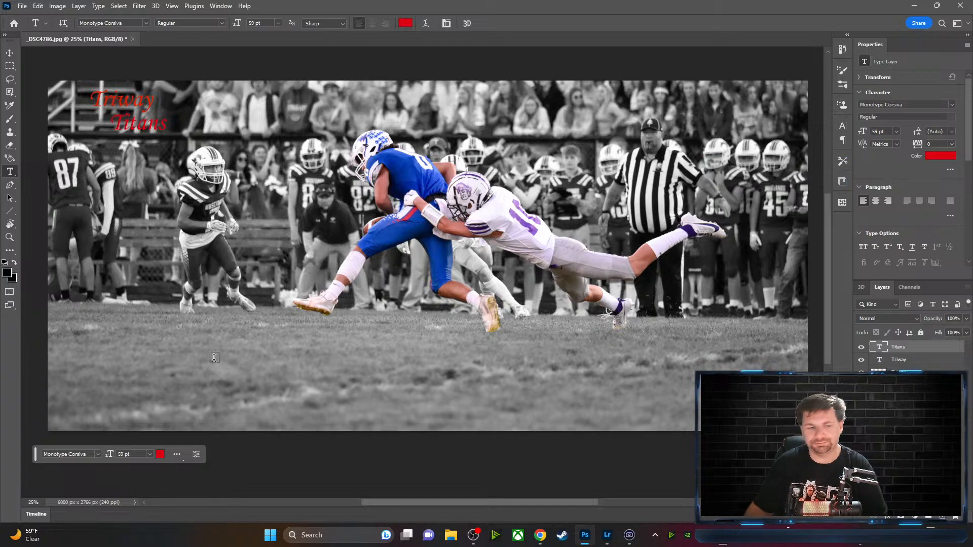
left_click_drag(36, 457, 344, 70)
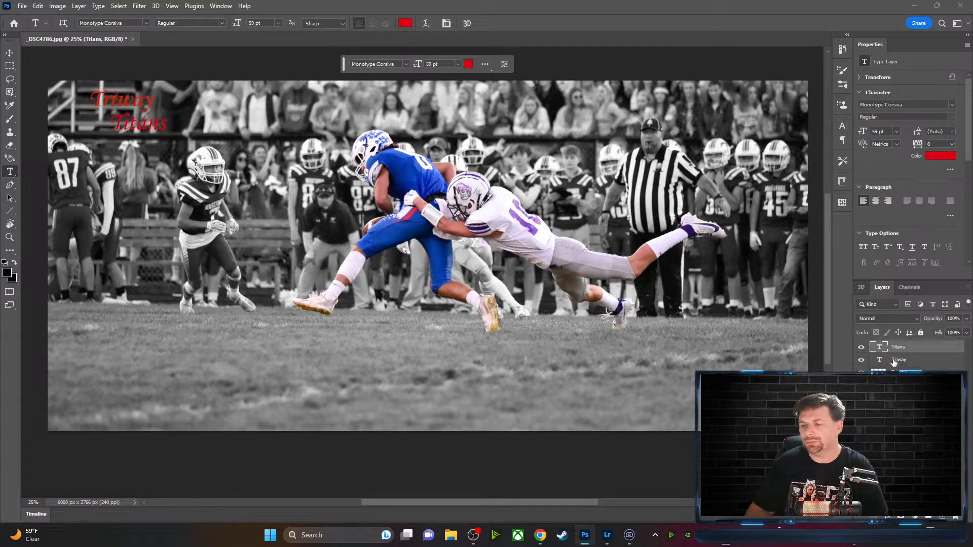
left_click_drag(900, 360, 900, 346)
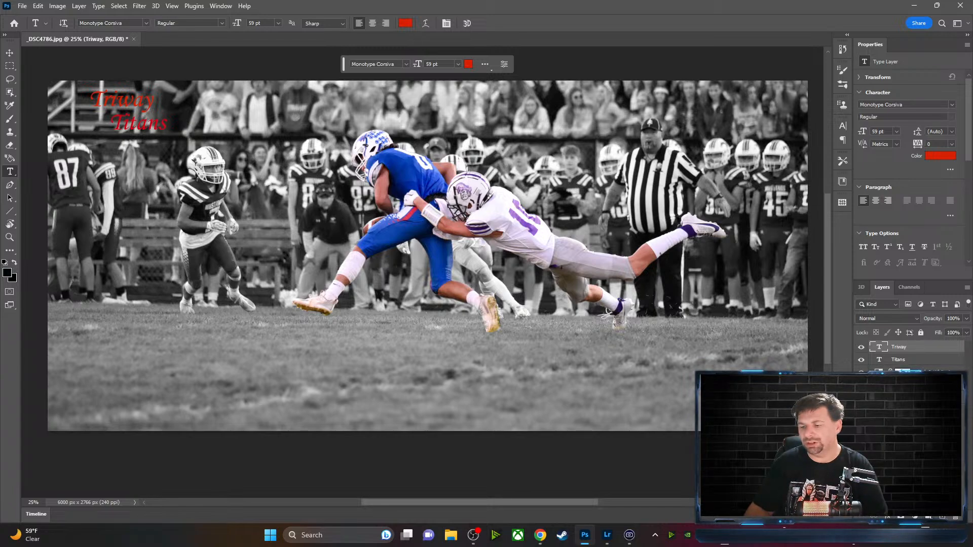
Group the two title text layers with Ctrl+G and name the group 'Photo'
key("ctrl+g")
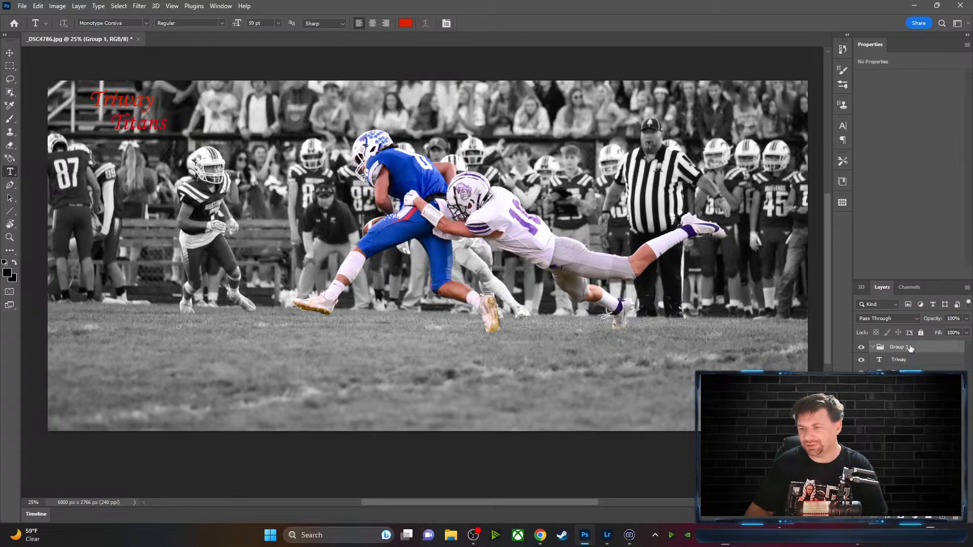
double_click(901, 348)
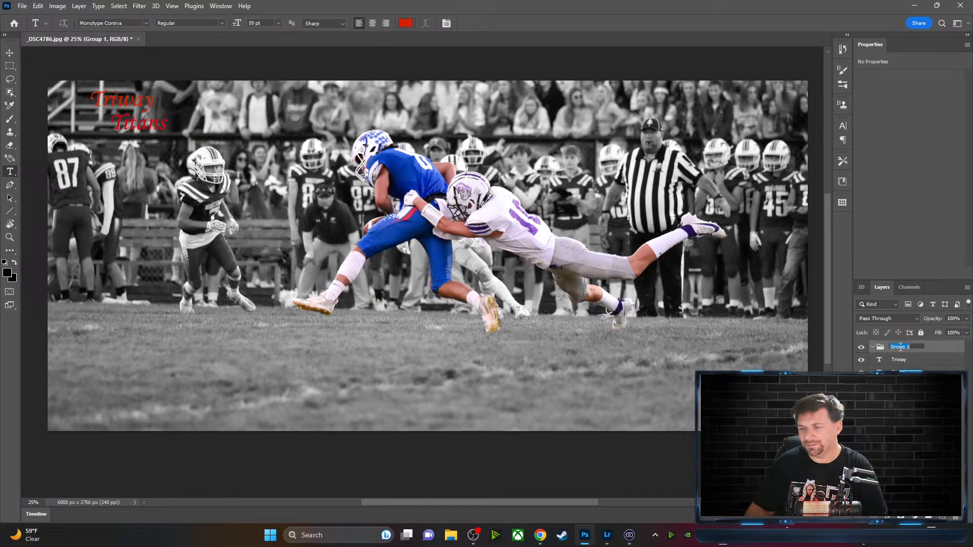
type("Po")
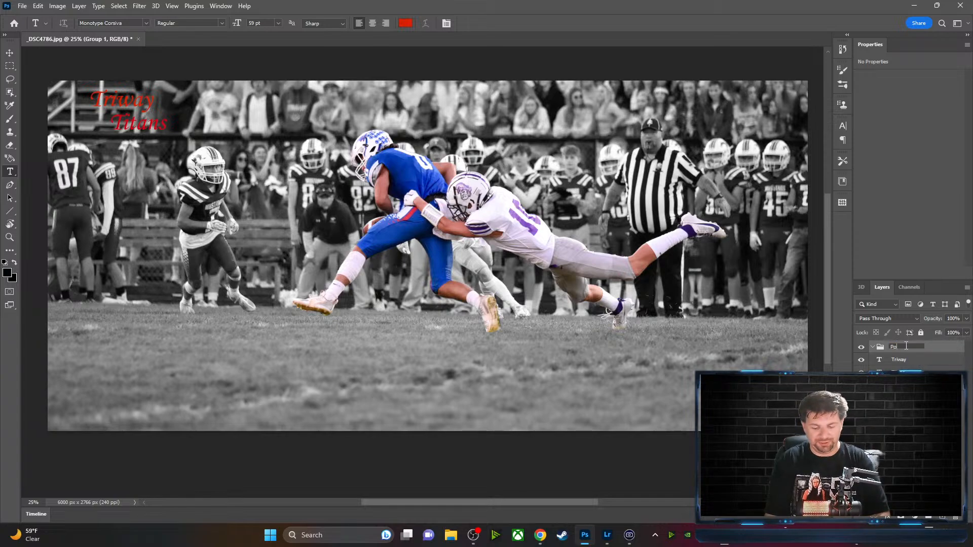
key("BackSpace")
type("hot")
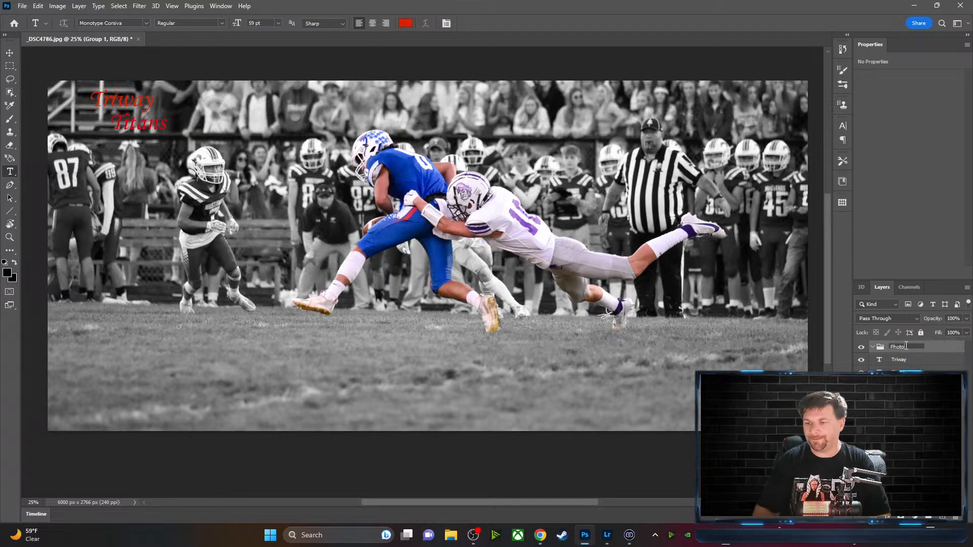
type("o")
key("Return")
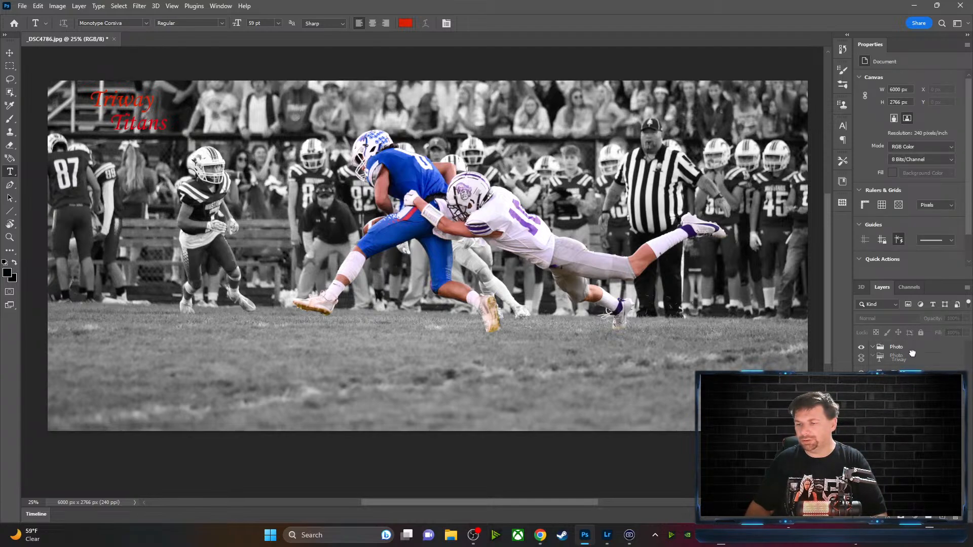
Move the Photo group below the title layers and select the photo layers
left_click_drag(897, 348, 896, 398)
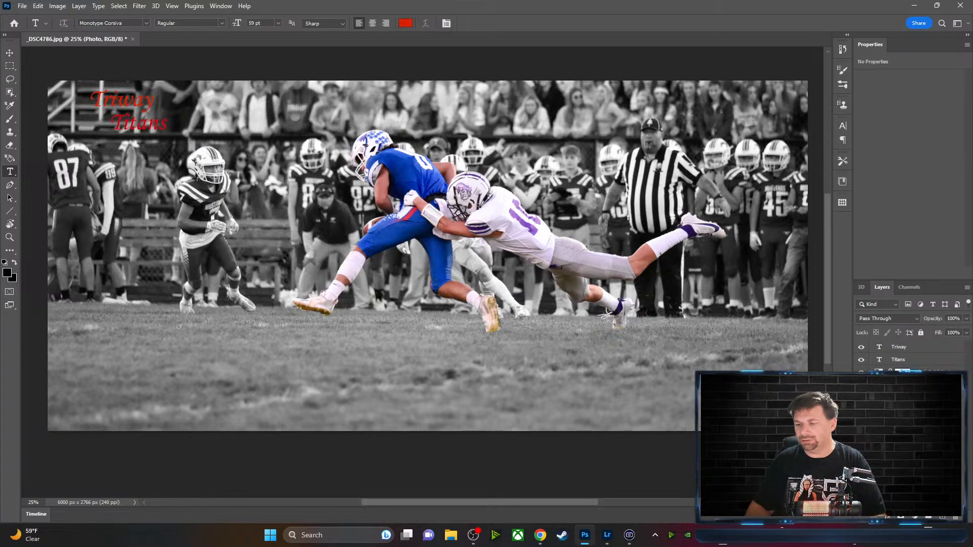
left_click(904, 398)
left_click(905, 410, "ctrl")
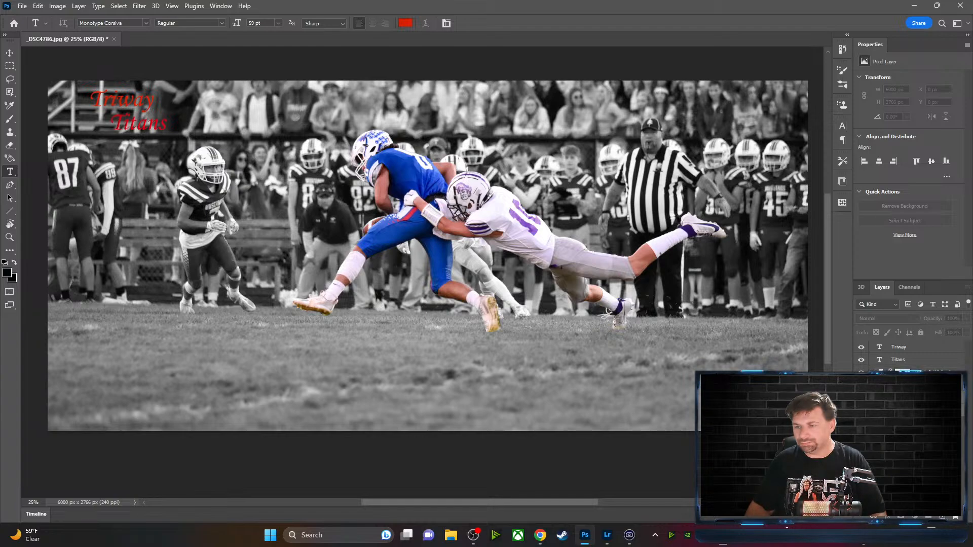
left_click(905, 397)
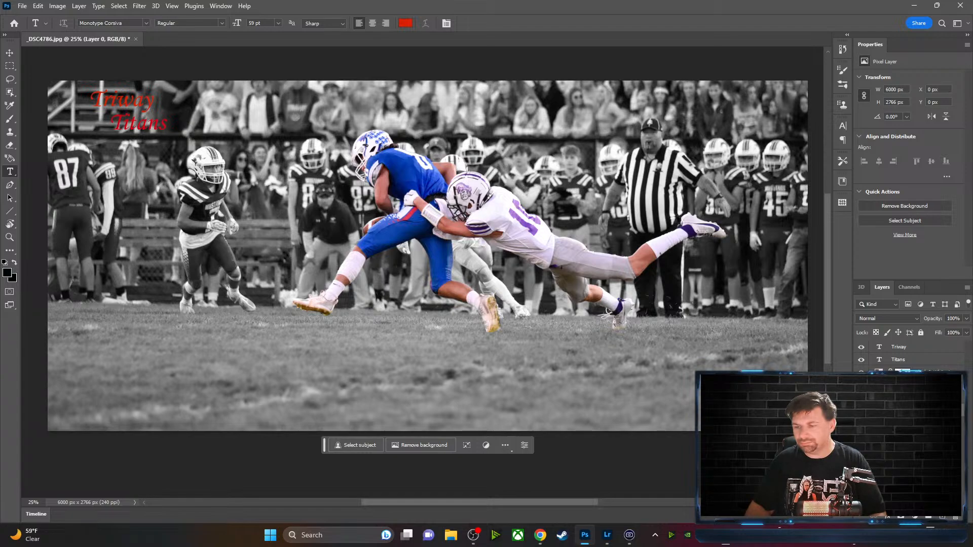
left_click(905, 388, "shift")
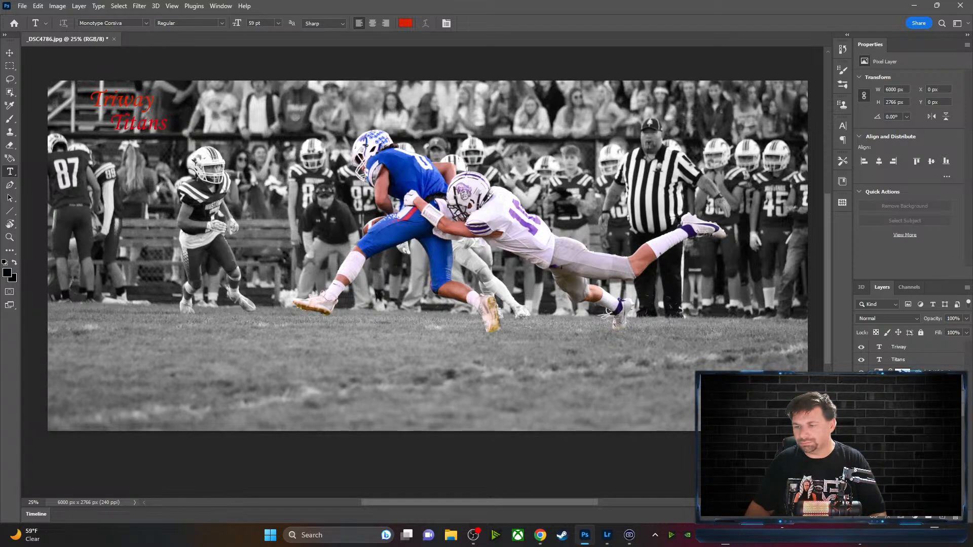
left_click(905, 386)
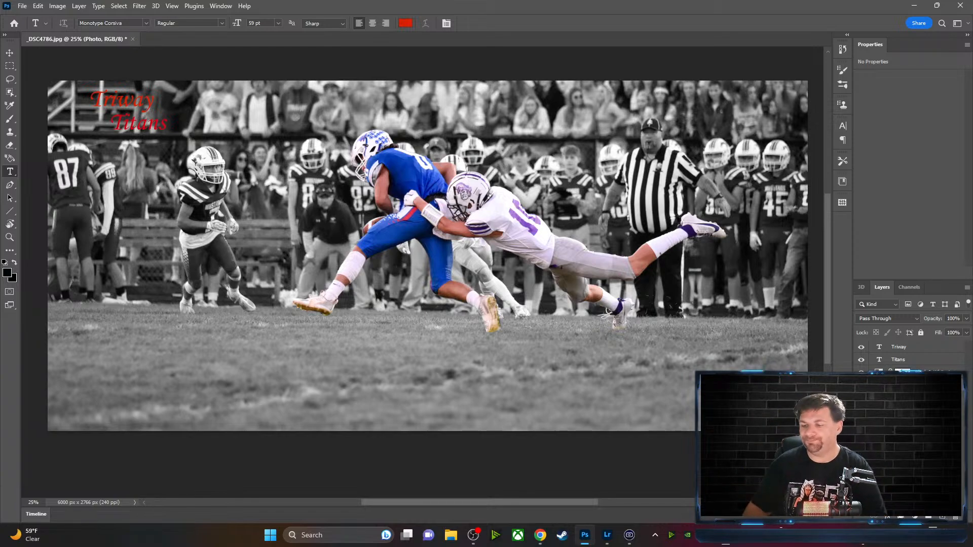
Create a new group at the top of the layer stack and name it 'Text'
left_click(928, 517)
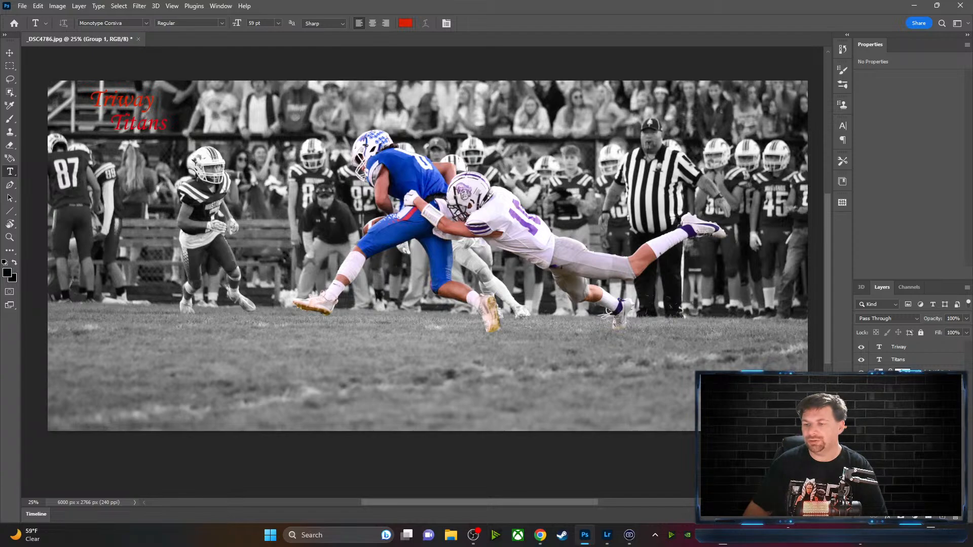
left_click_drag(900, 385, 894, 346)
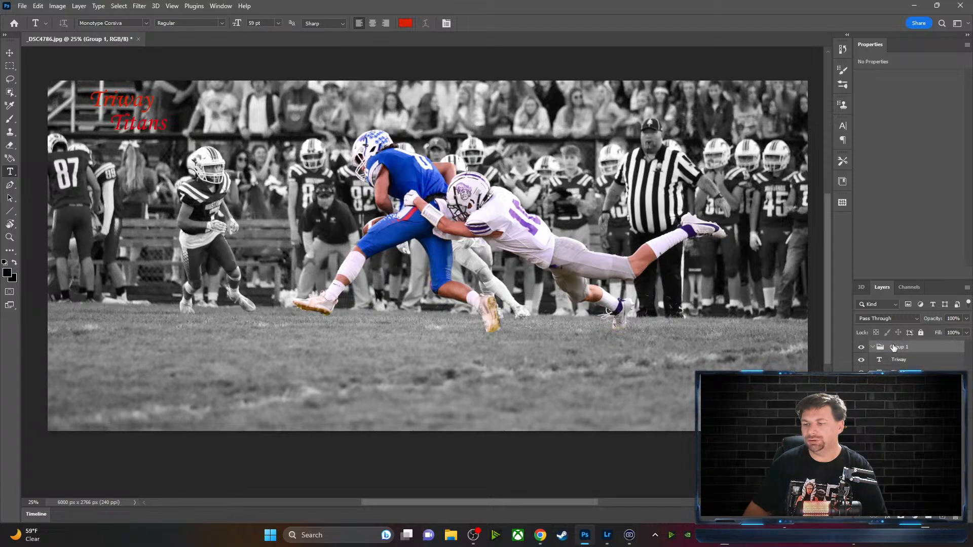
double_click(897, 347)
type("Text")
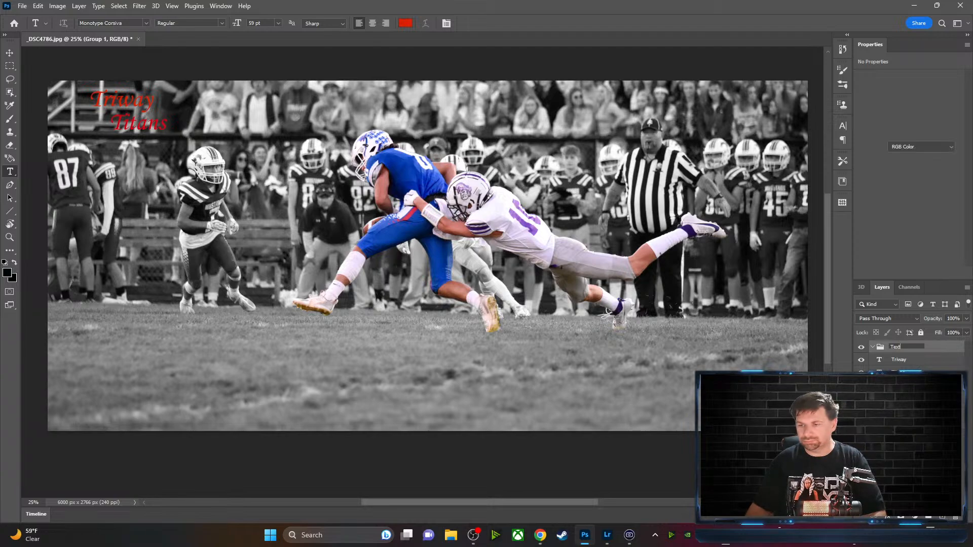
key("Return")
left_click(909, 367)
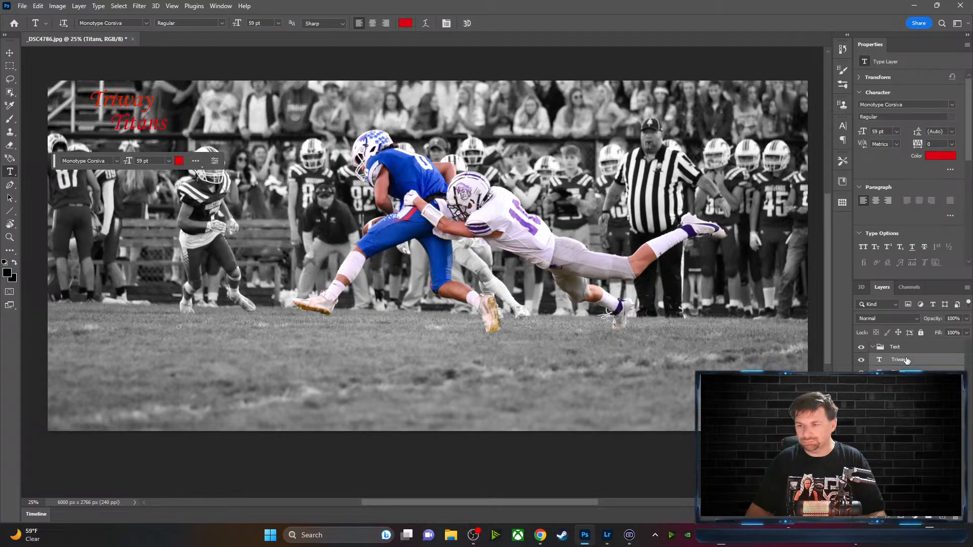
Collapse the Text and Photo groups after selecting the Black & White 1 layer and mask
left_click(903, 359, "shift")
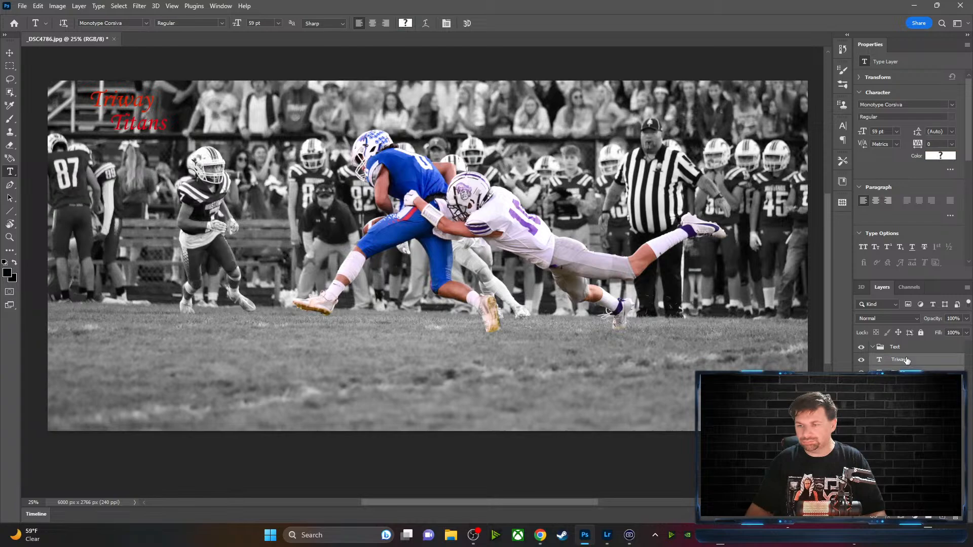
left_click(871, 348)
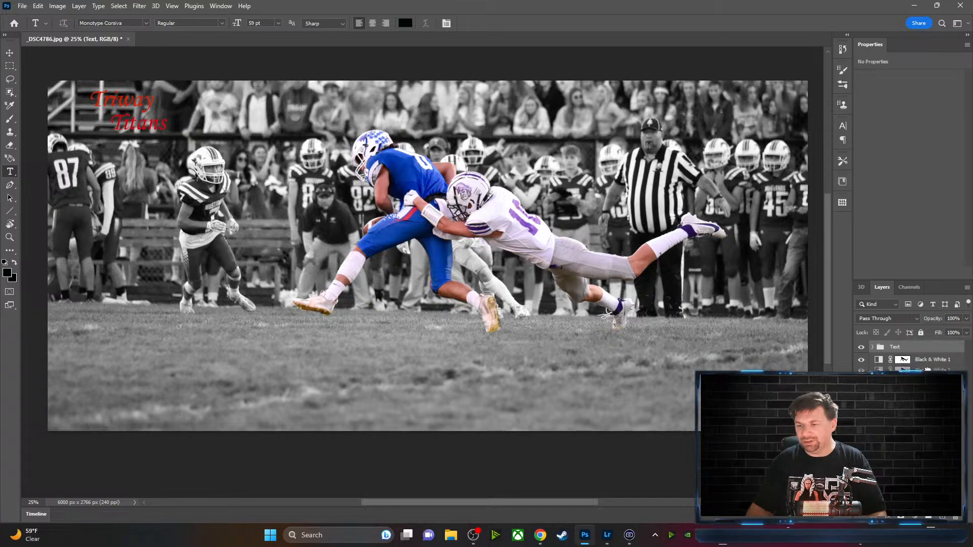
left_click(915, 517)
left_click(931, 371)
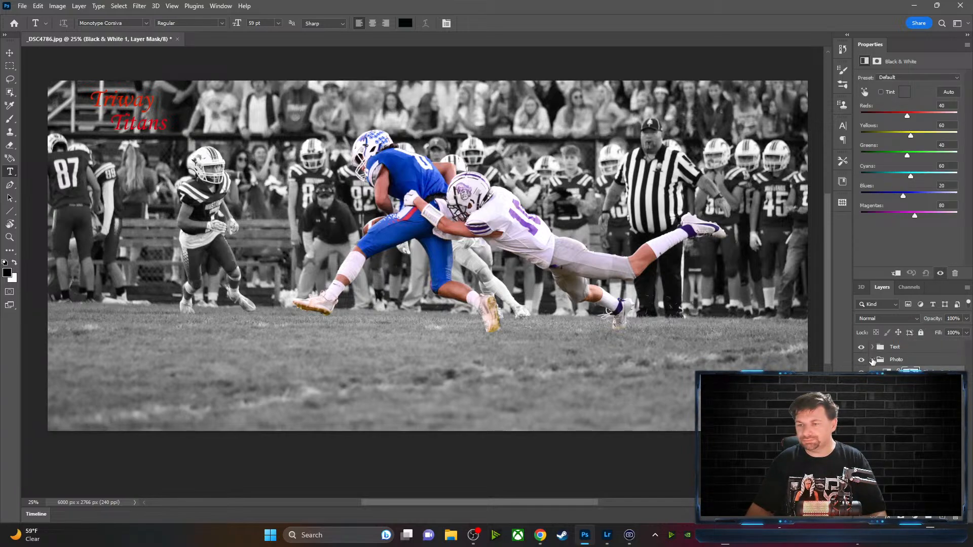
left_click(872, 361)
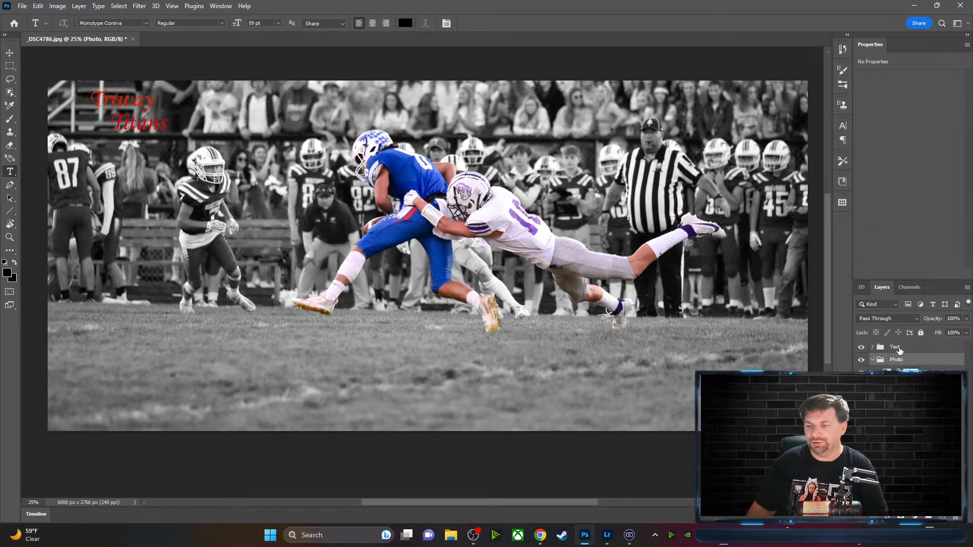
left_click(872, 360)
Expand the Text group, select the Titans layer, and hide the floating text bar
left_click(871, 350)
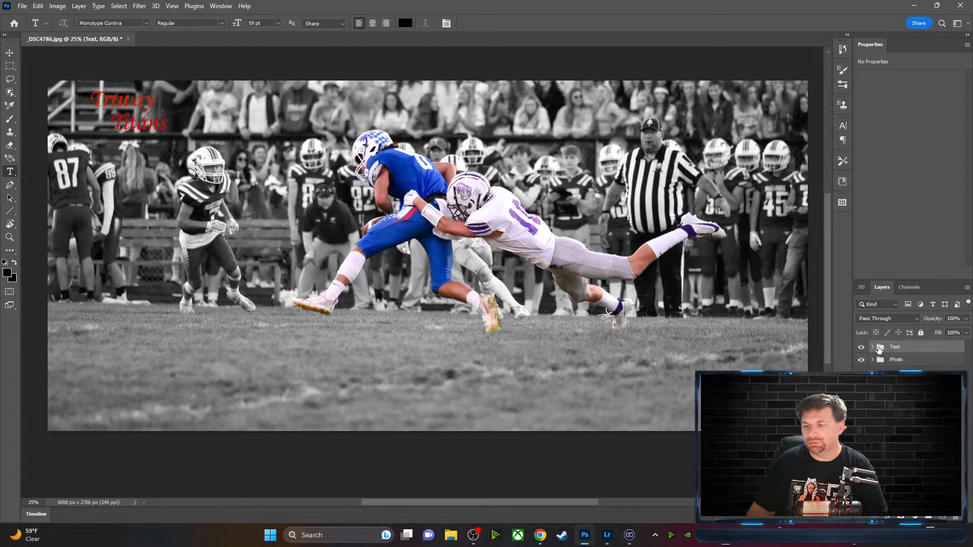
left_click(873, 349)
left_click(897, 361)
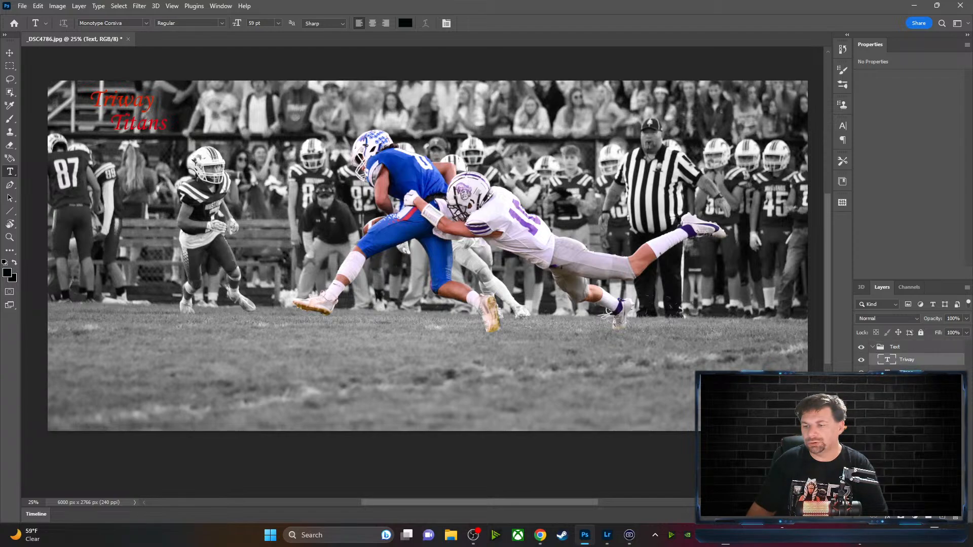
left_click(908, 372)
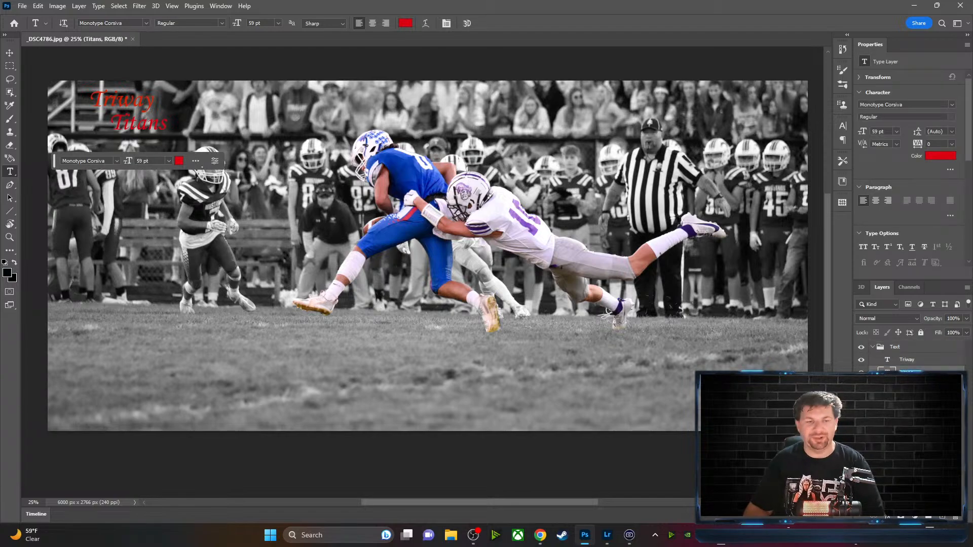
left_click(196, 161)
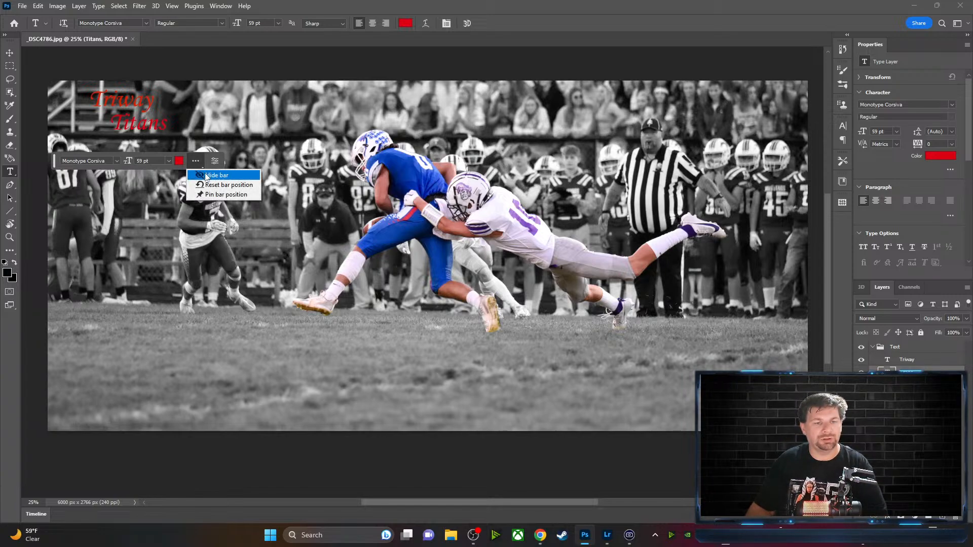
left_click(210, 176)
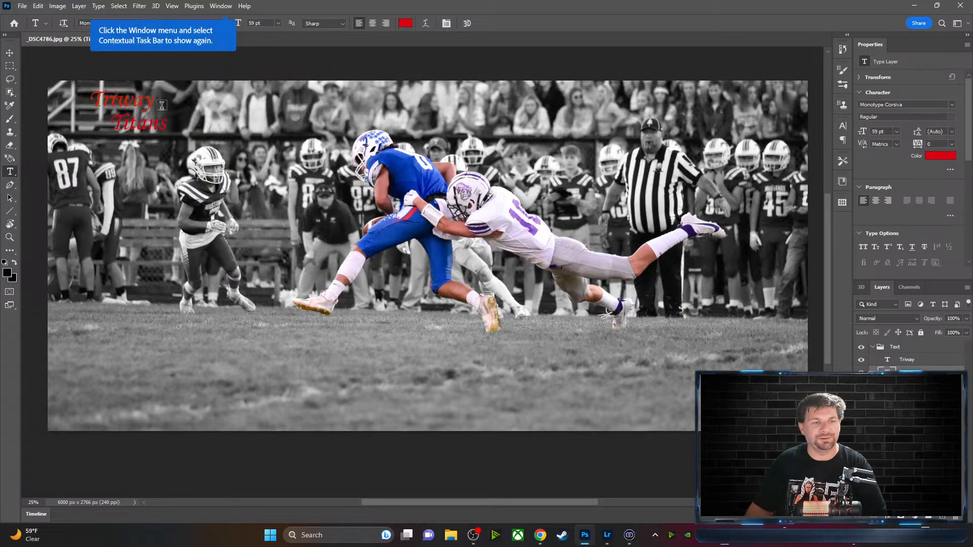
left_click_drag(156, 100, 98, 98)
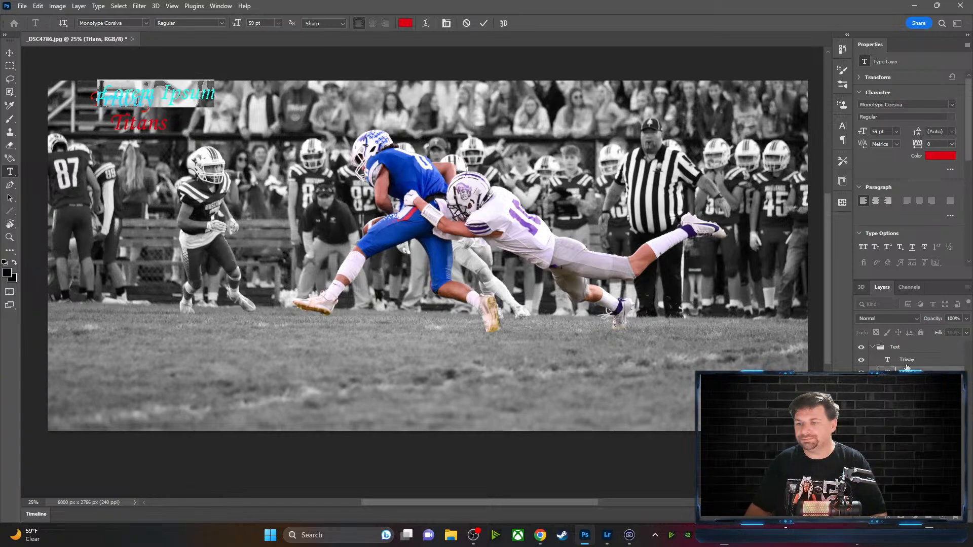
key("ctrl+Return")
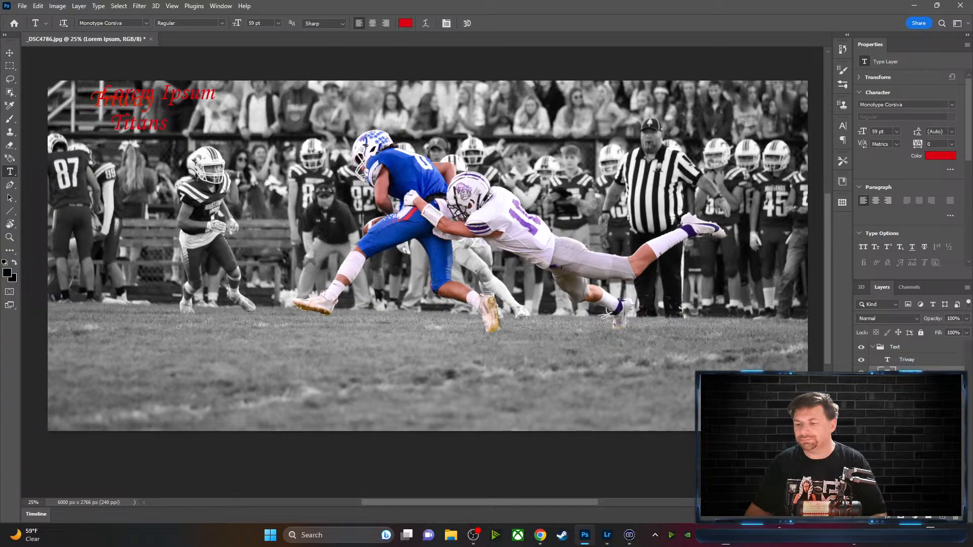
key("ctrl+z")
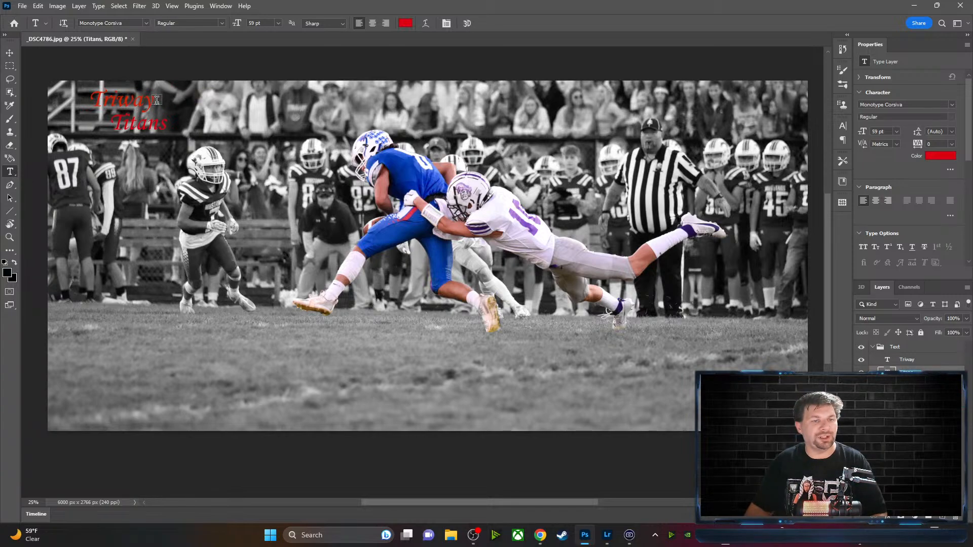
left_click_drag(156, 100, 88, 99)
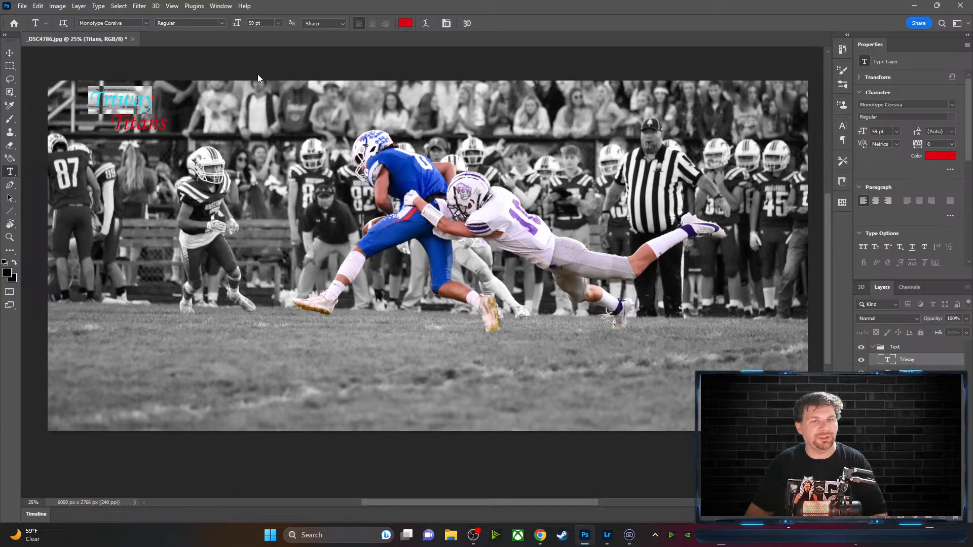
left_click(146, 23)
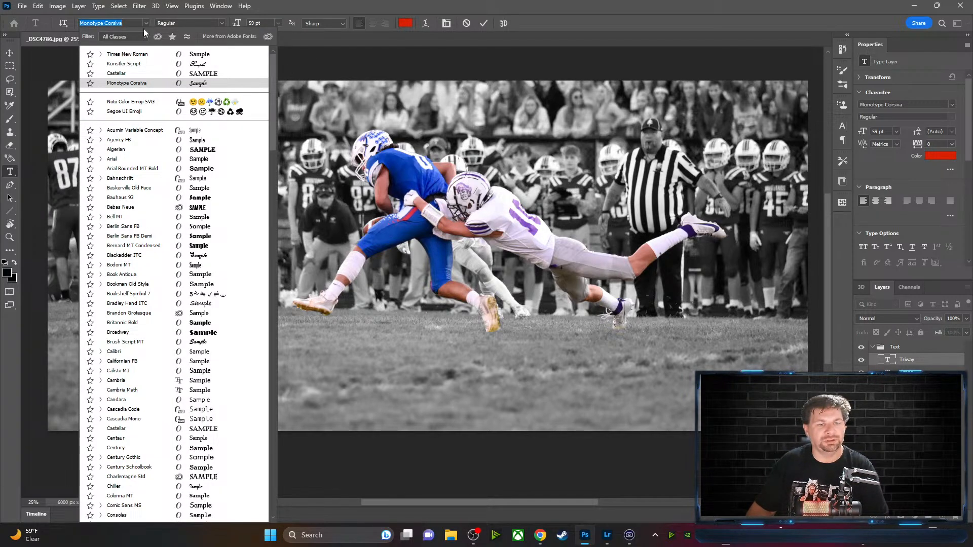
scroll(201, 435, "down", 4)
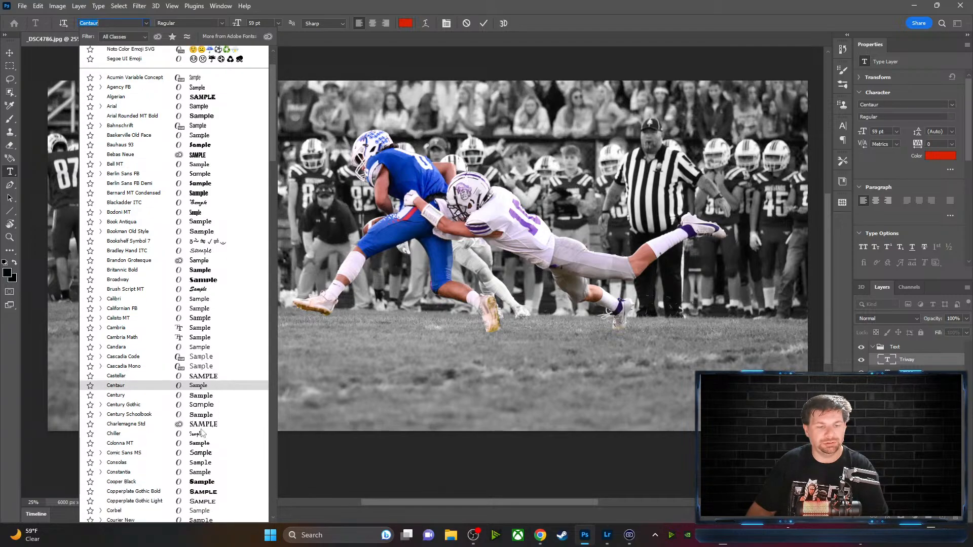
scroll(201, 426, "down", 10)
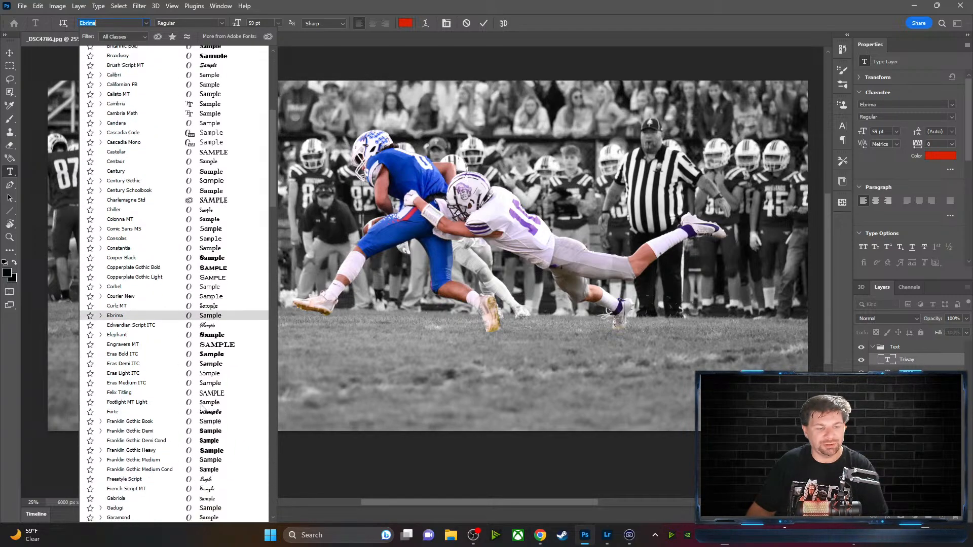
scroll(197, 405, "down", 7)
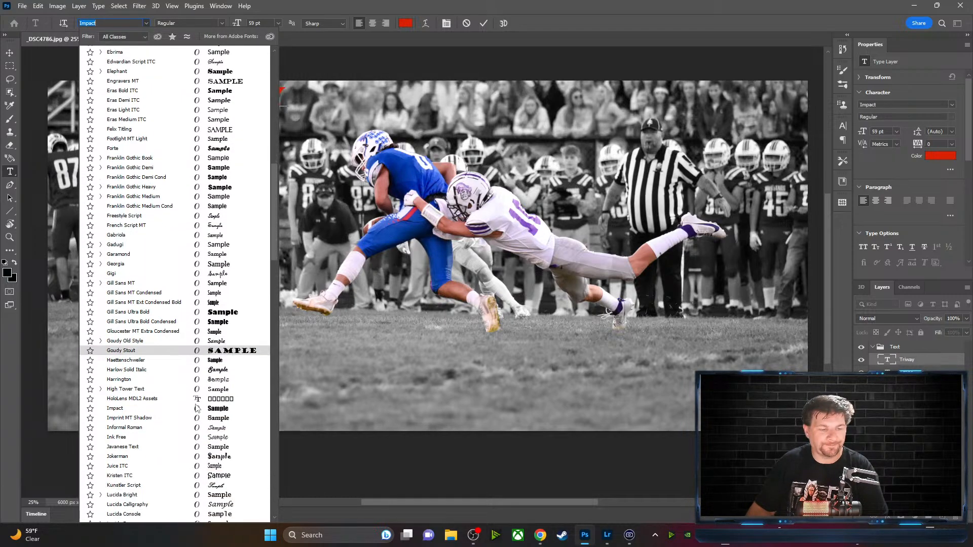
scroll(196, 406, "down", 7)
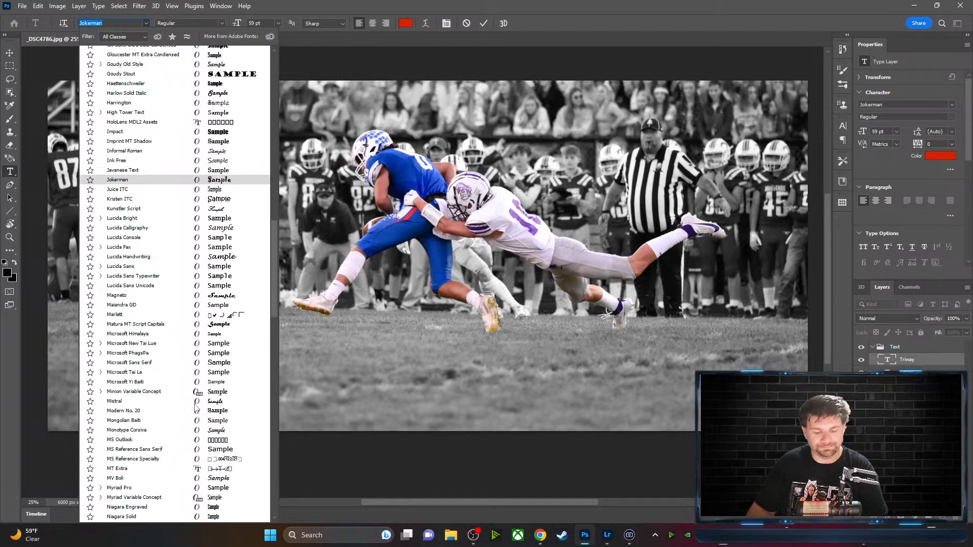
type("var")
scroll(131, 243, "down", 13)
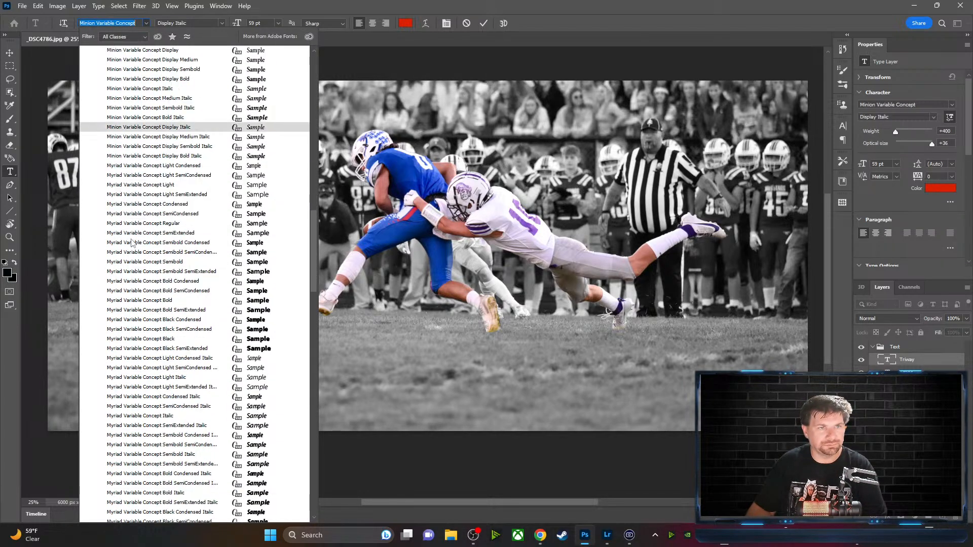
scroll(130, 247, "down", 20)
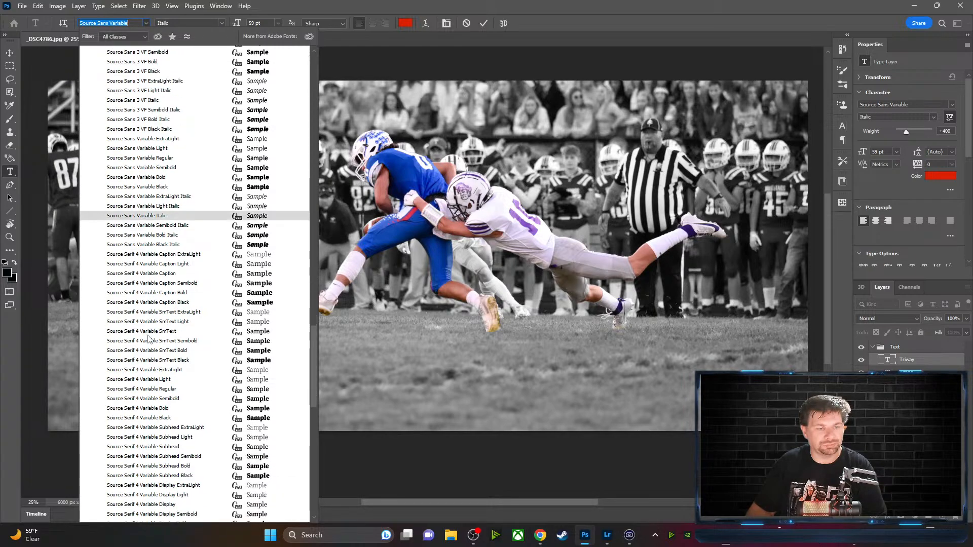
scroll(206, 417, "down", 8)
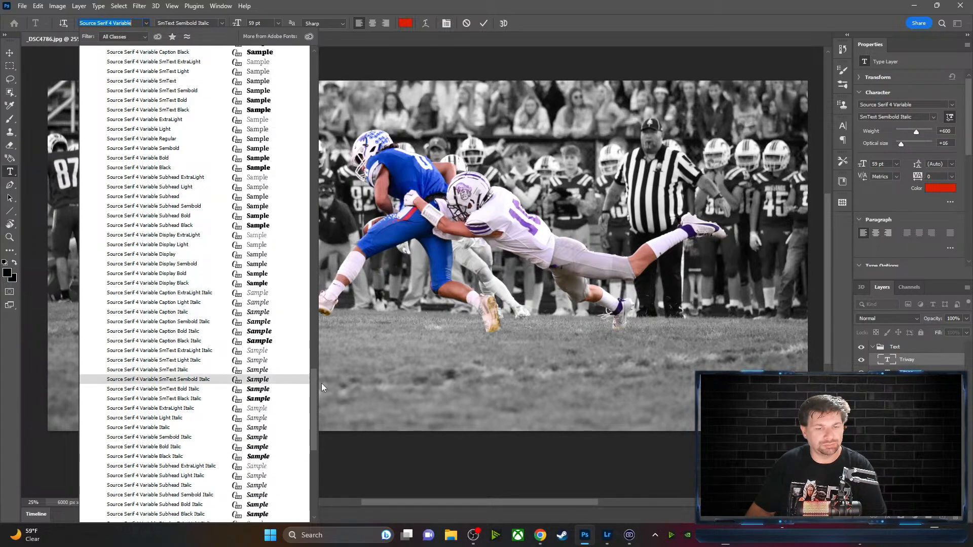
left_click_drag(315, 384, 313, 448)
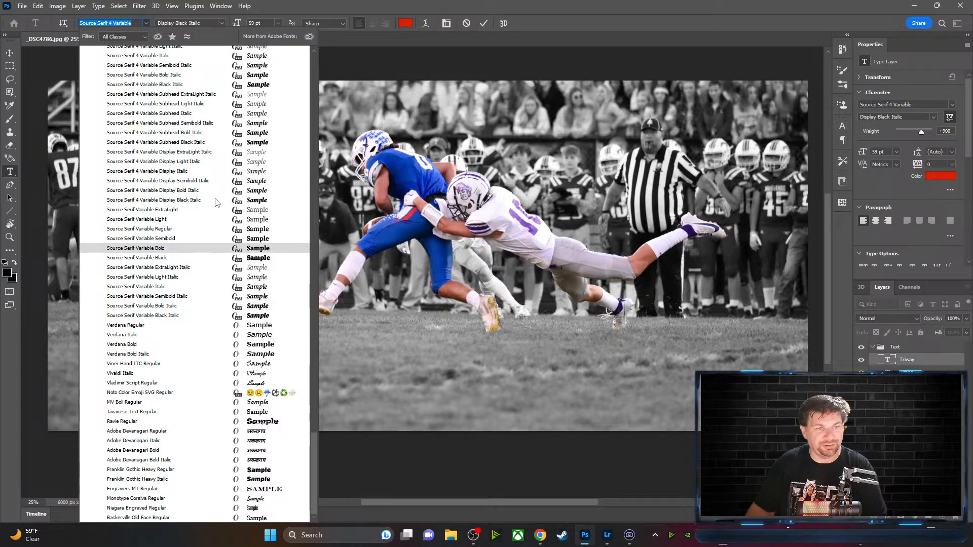
scroll(213, 202, "up", 7)
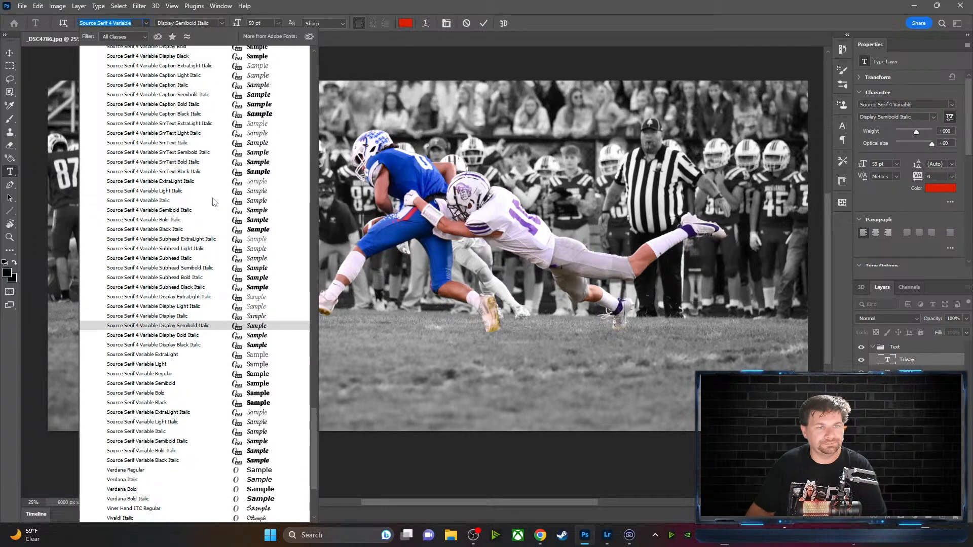
scroll(213, 202, "up", 8)
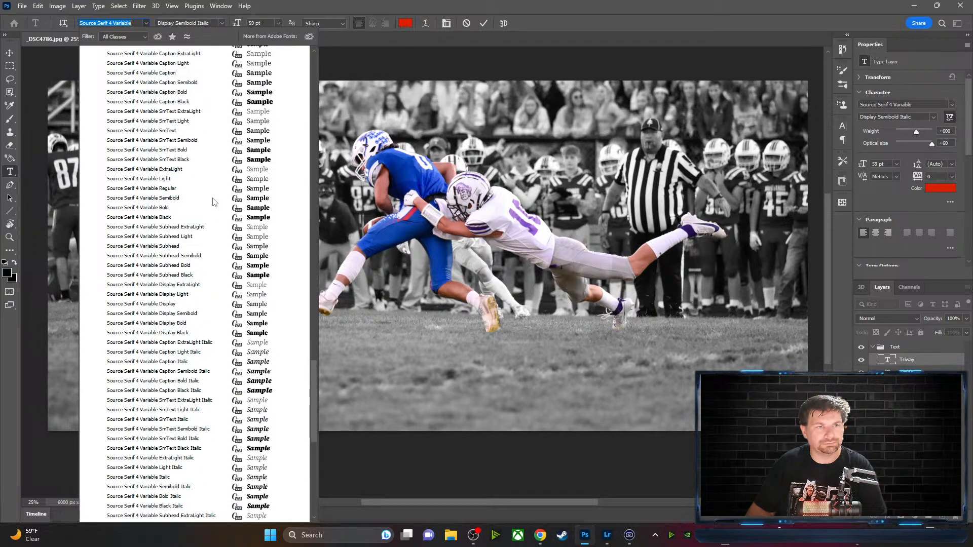
scroll(201, 125, "down", 20)
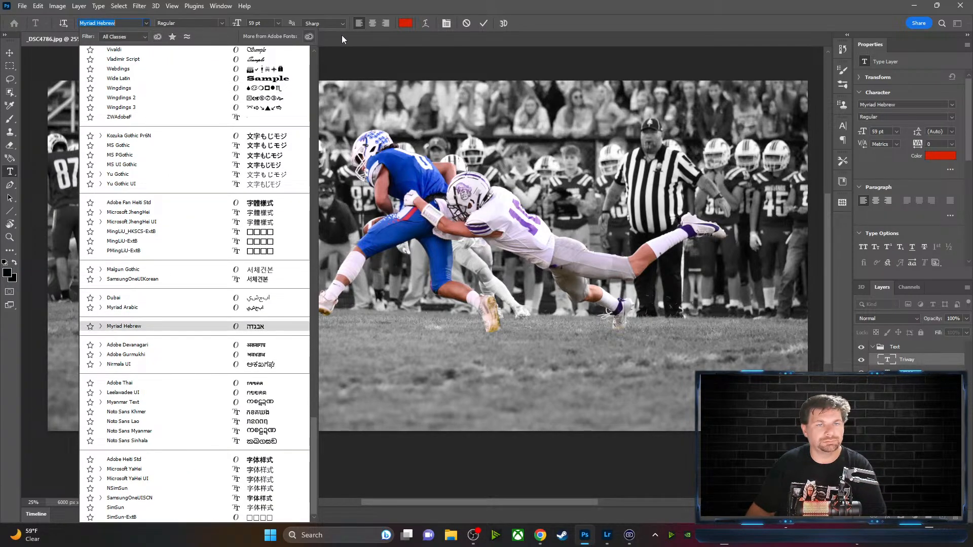
key("Escape")
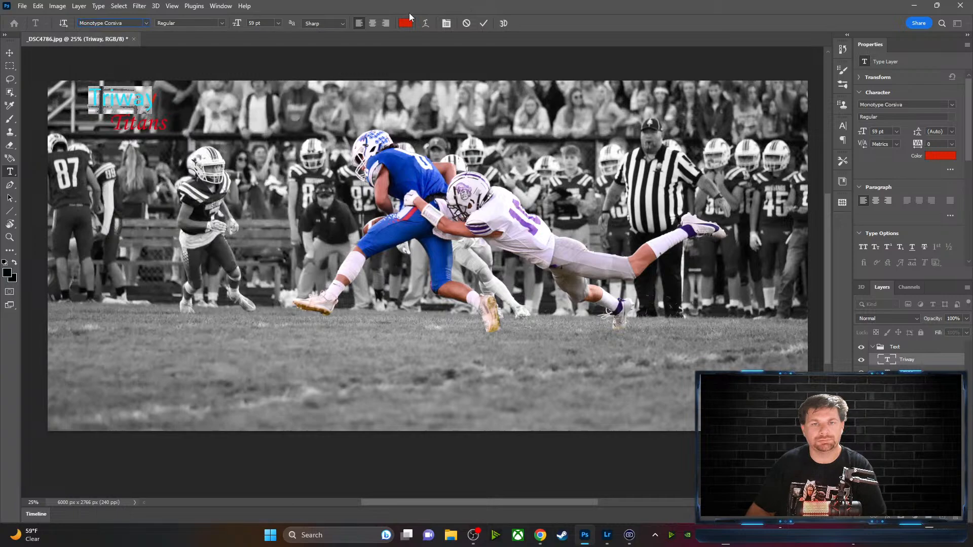
Cancel the unfinished text edit and highlight the word 'Triway' in the red title
left_click(465, 24)
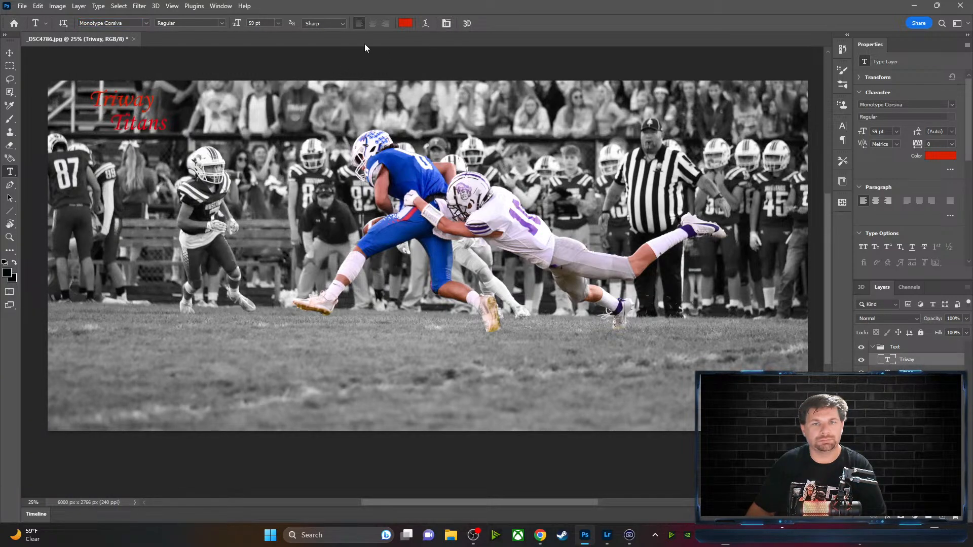
left_click_drag(154, 99, 89, 97)
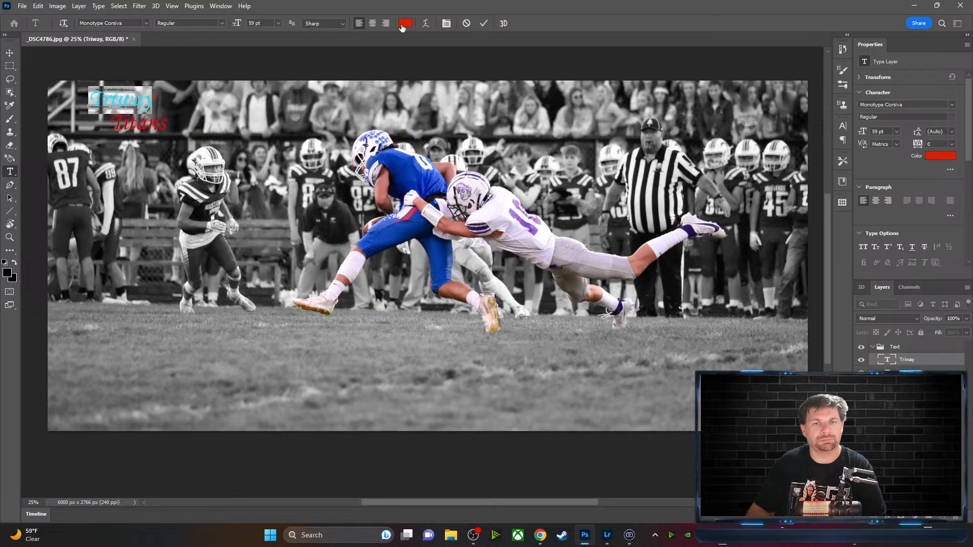
left_click(146, 23)
scroll(207, 370, "down", 5)
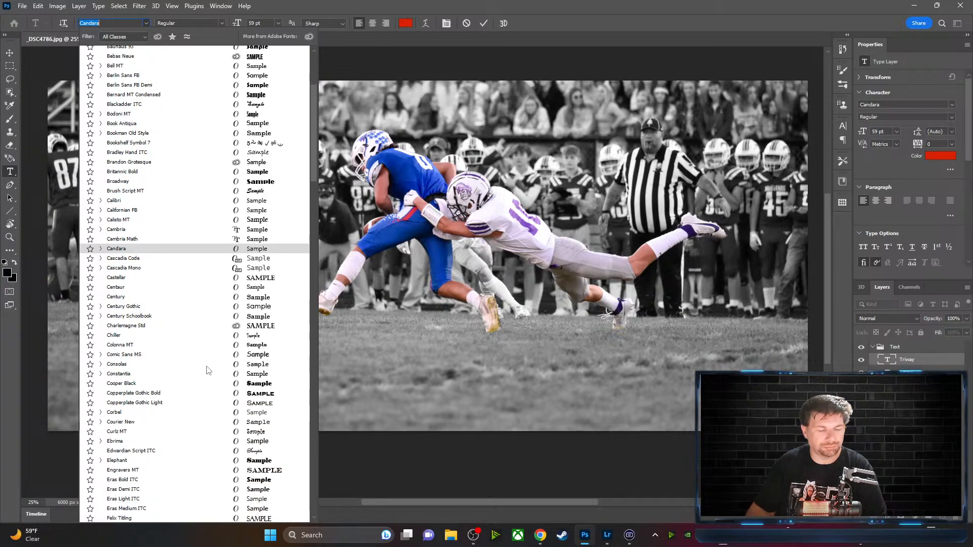
scroll(207, 367, "down", 4)
left_click_drag(314, 159, 304, 188)
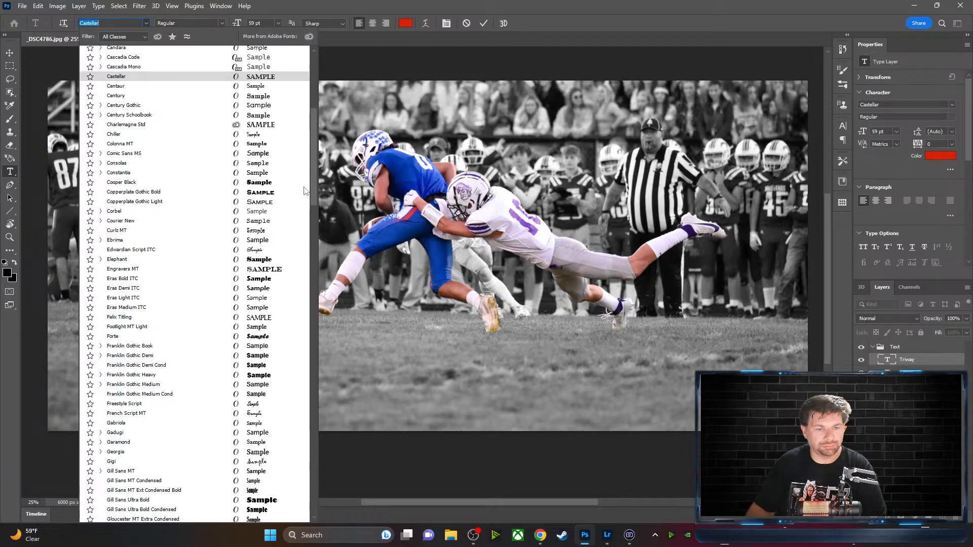
scroll(304, 191, "down", 15)
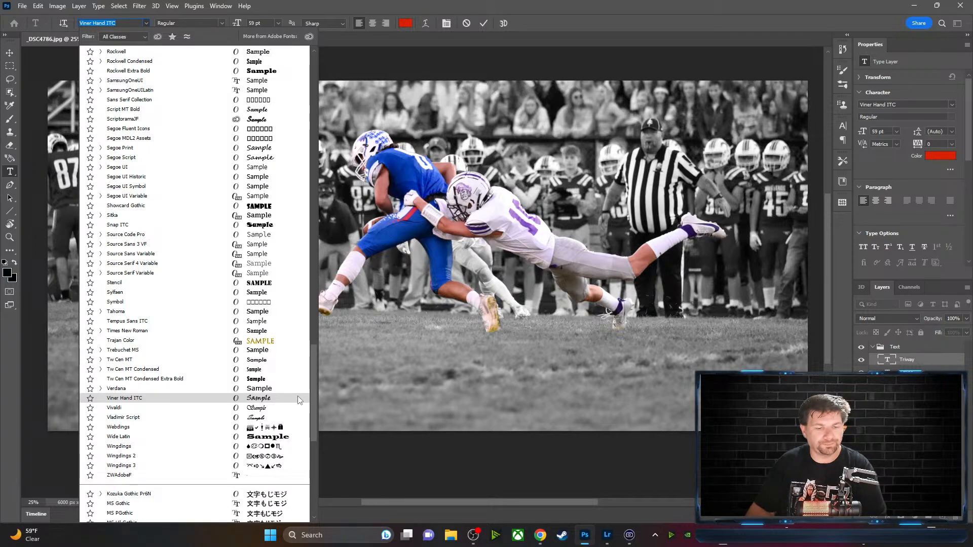
scroll(299, 401, "up", 5)
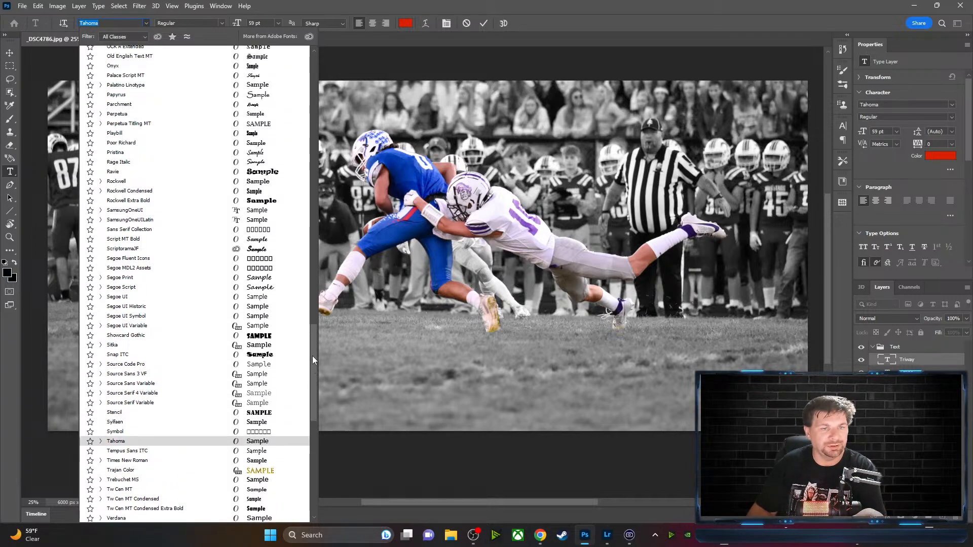
scroll(312, 354, "up", 7)
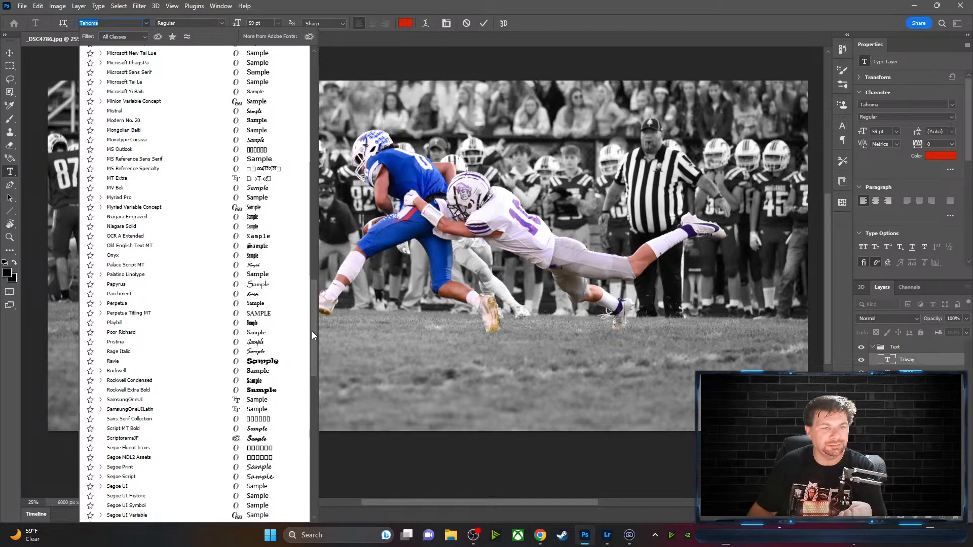
scroll(312, 330, "up", 8)
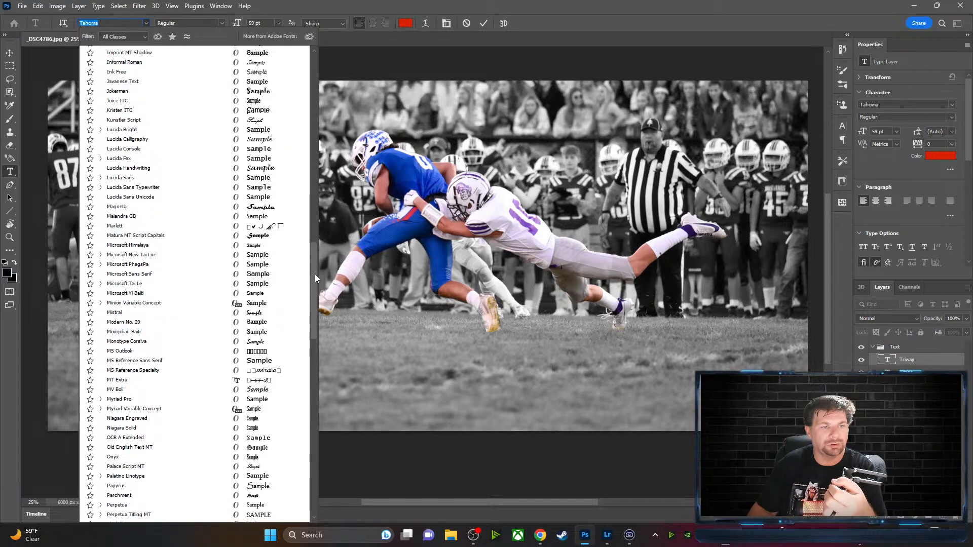
scroll(311, 233, "up", 20)
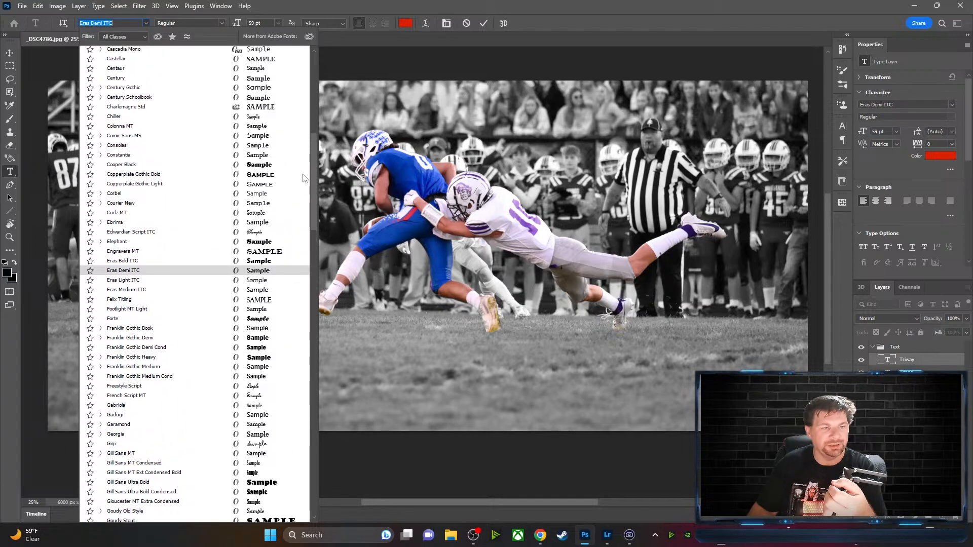
scroll(304, 176, "up", 2)
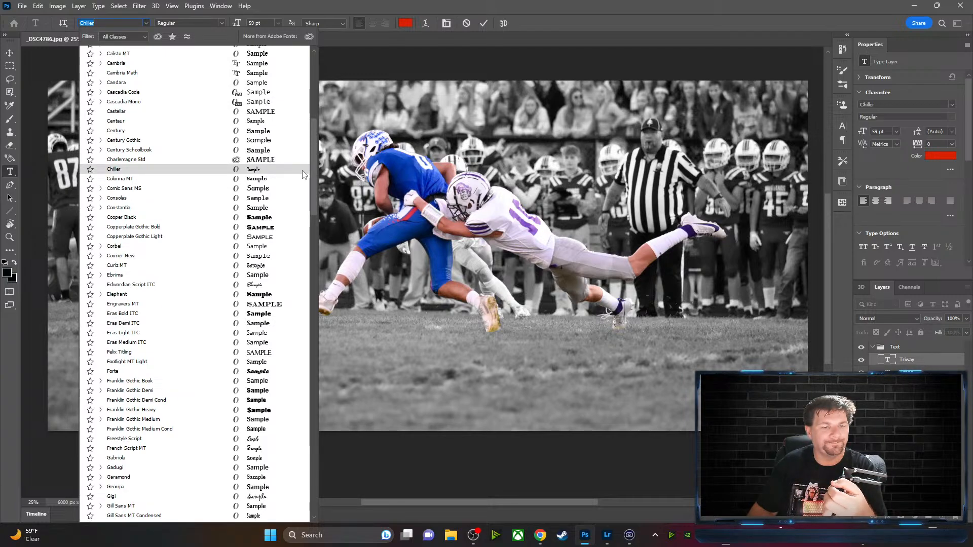
scroll(302, 170, "up", 2)
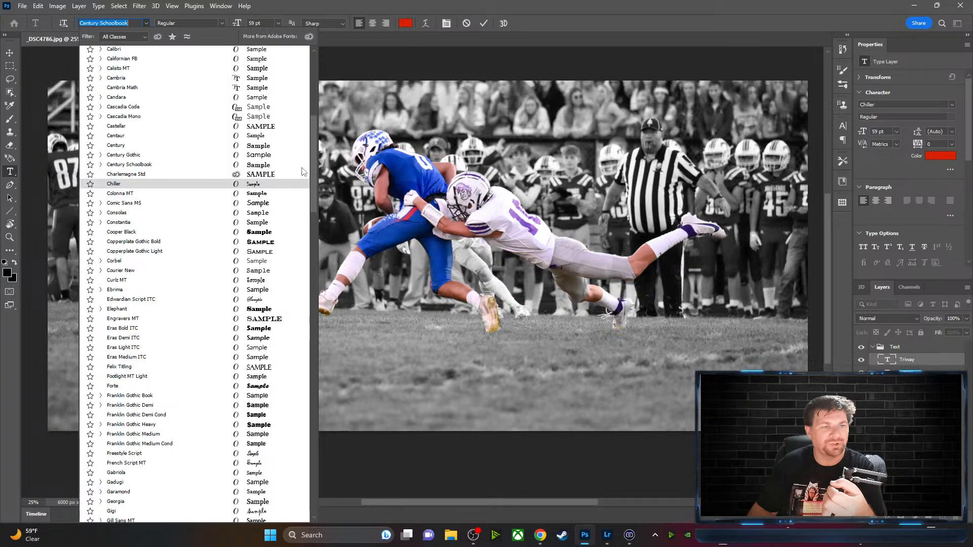
scroll(304, 162, "up", 5)
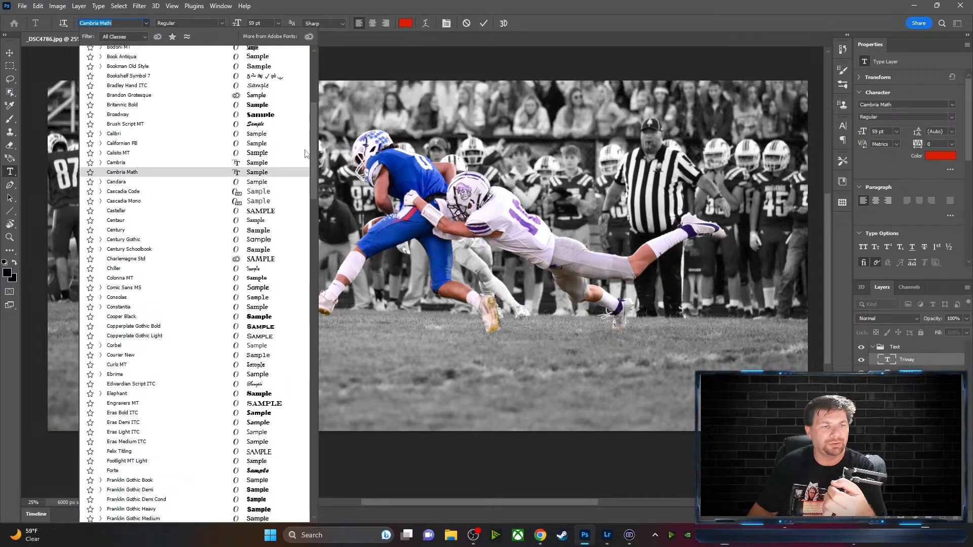
scroll(311, 144, "up", 5)
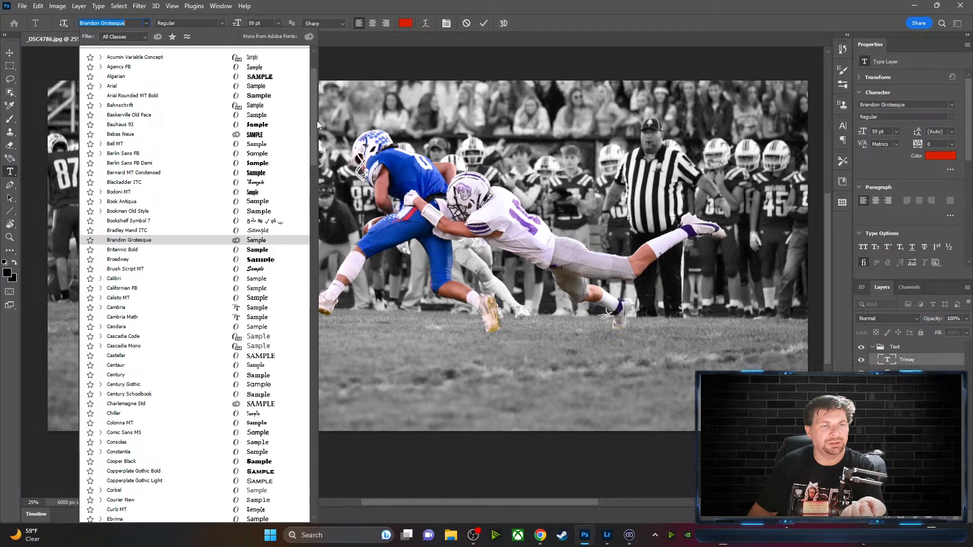
scroll(315, 151, "down", 12)
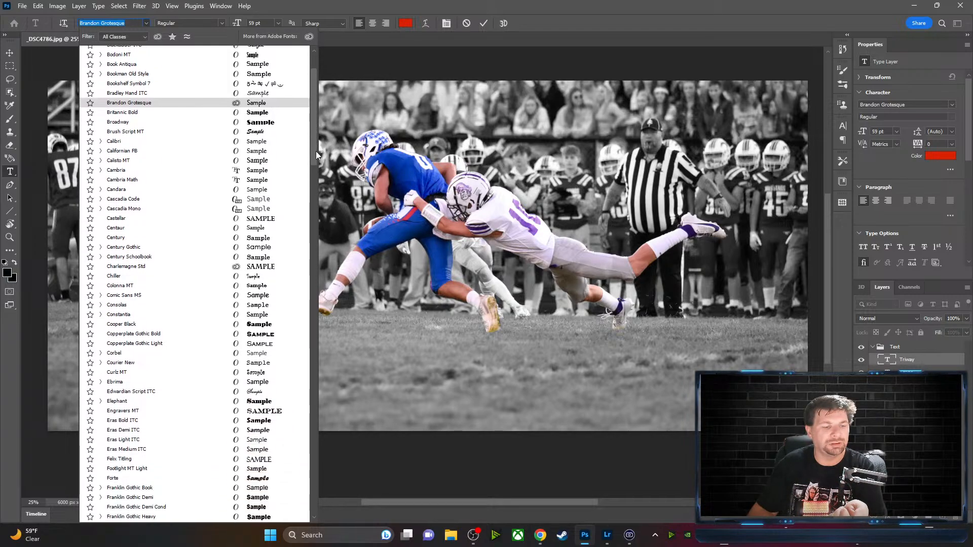
scroll(320, 197, "down", 10)
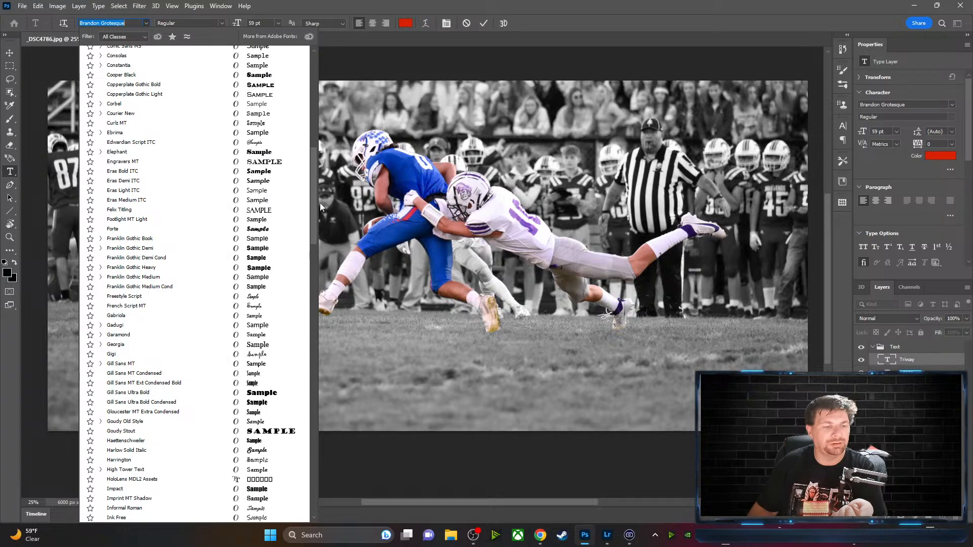
scroll(318, 218, "down", 6)
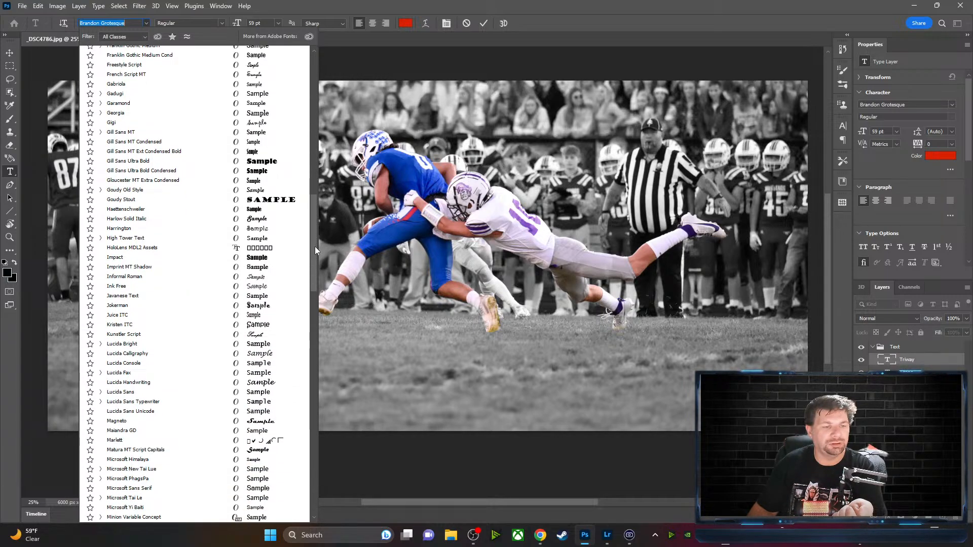
scroll(315, 246, "down", 13)
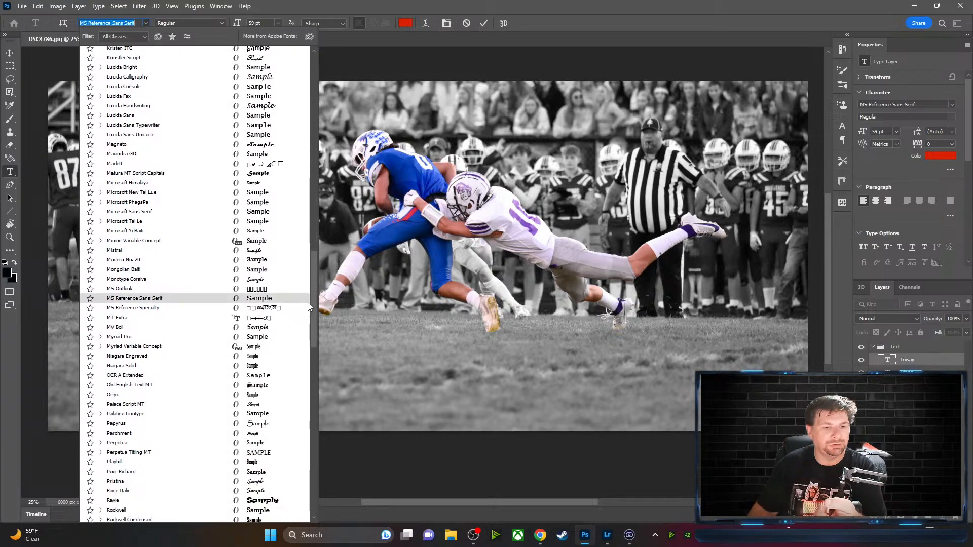
scroll(309, 307, "down", 8)
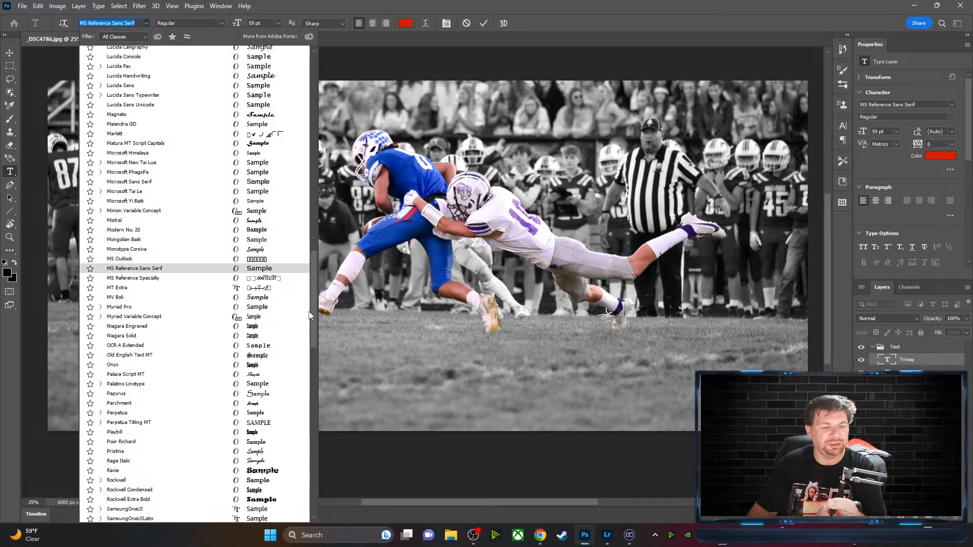
scroll(310, 340, "down", 10)
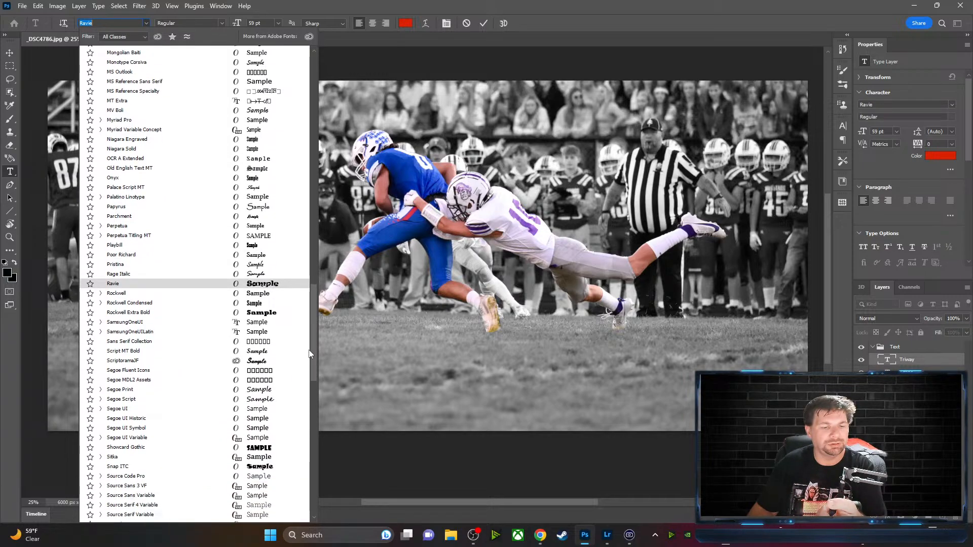
scroll(310, 380, "down", 20)
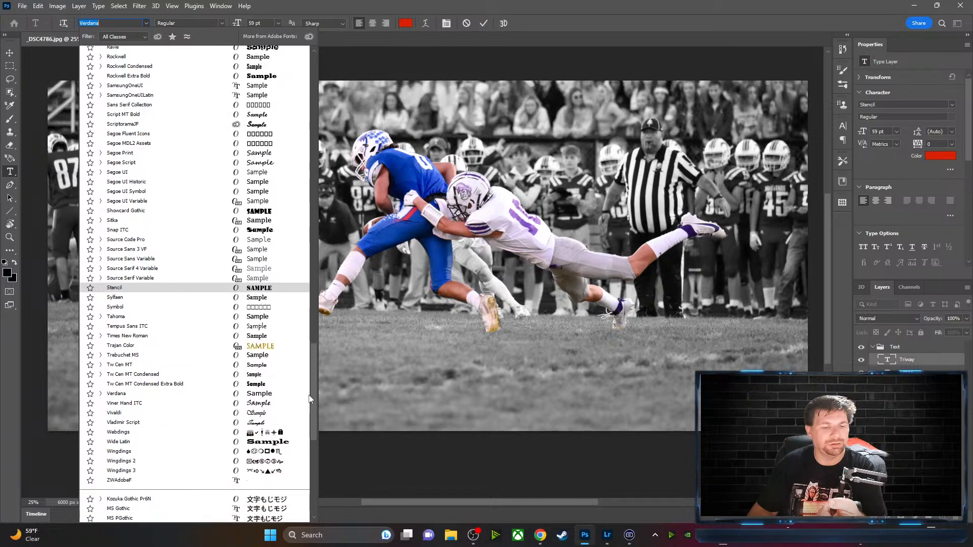
scroll(313, 458, "down", 3)
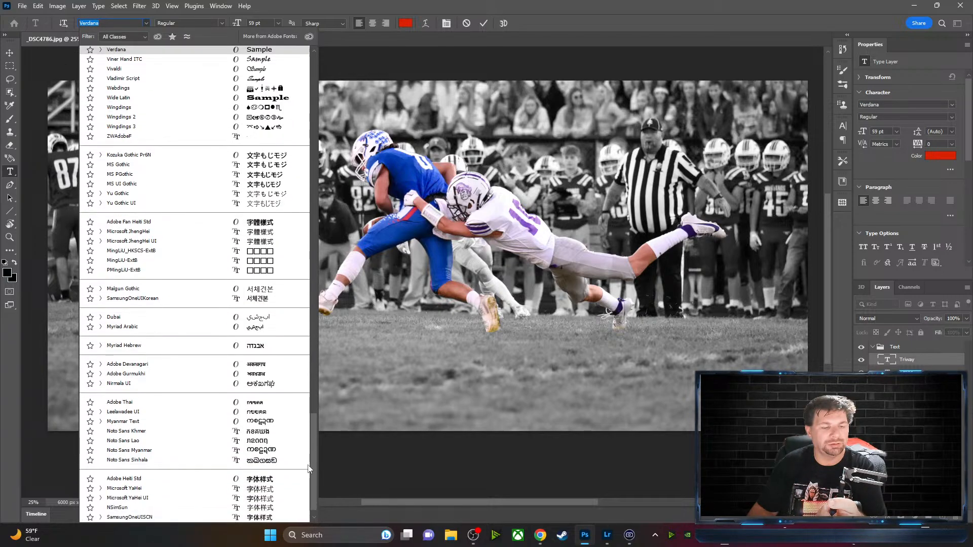
left_click_drag(353, 126, 345, 91)
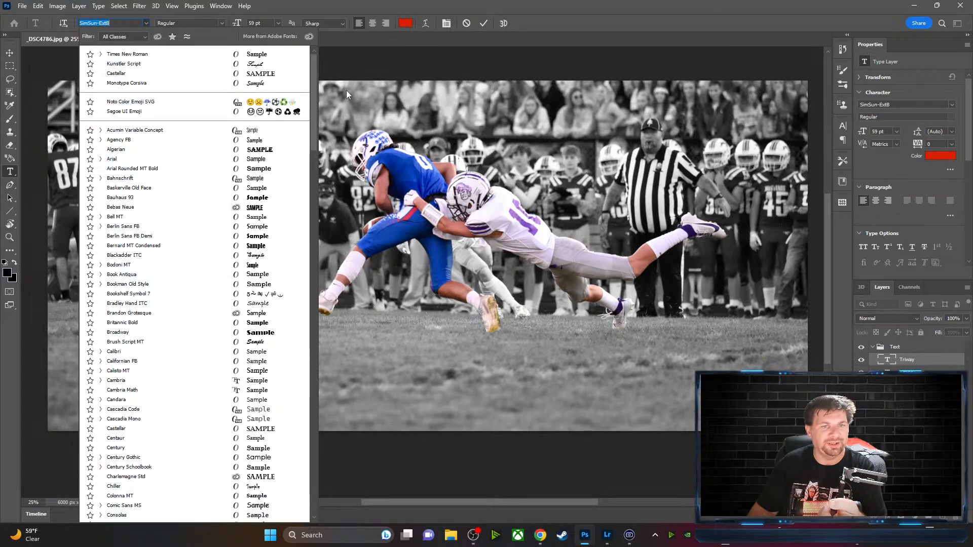
left_click(345, 61)
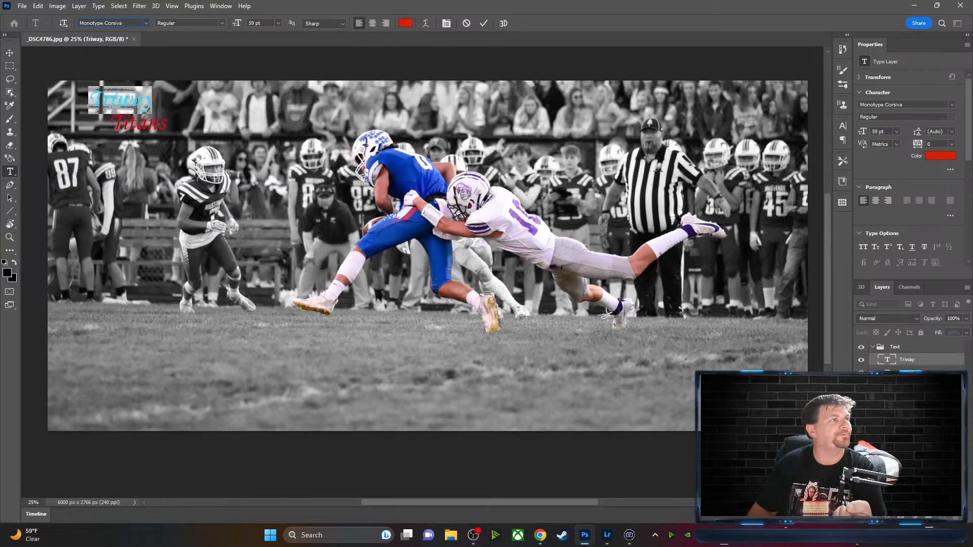
Bring the Chrome font results onto this screen, then minimize Photoshop and Lightroom
key("alt+Tab")
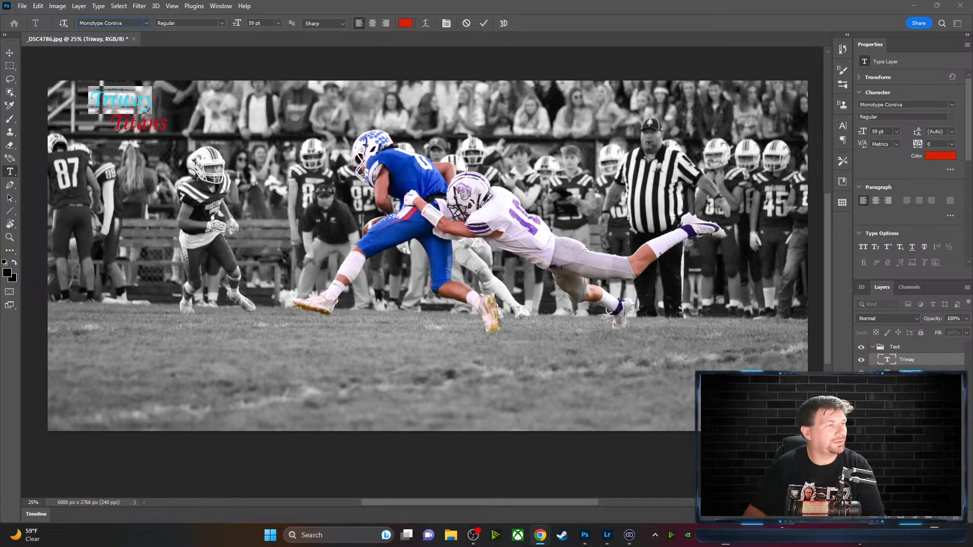
left_click_drag(1, 96, 0, 30)
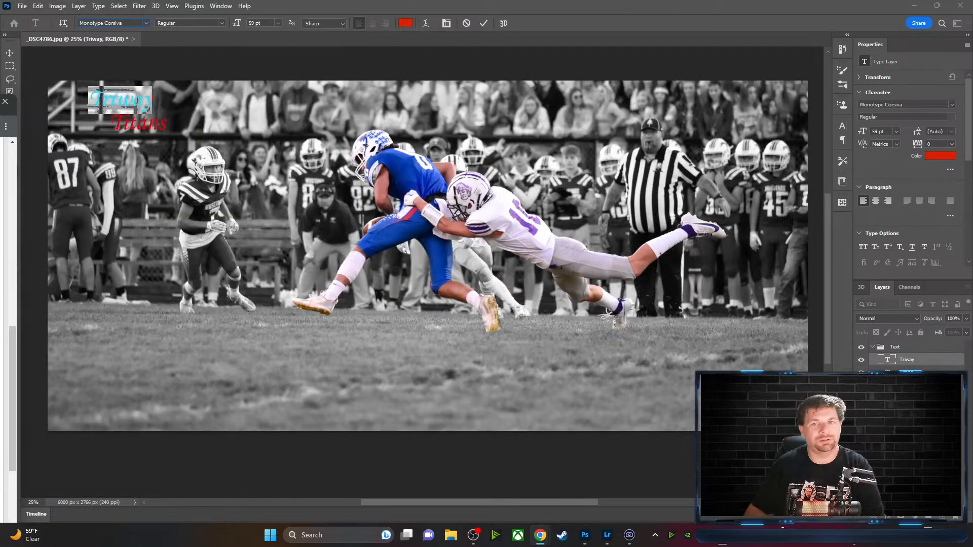
left_click(923, 4)
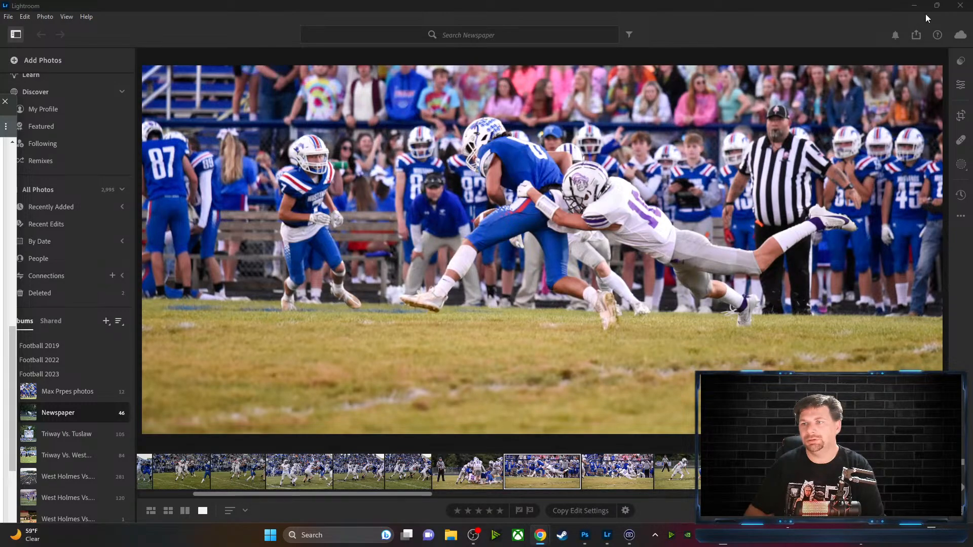
left_click(914, 5)
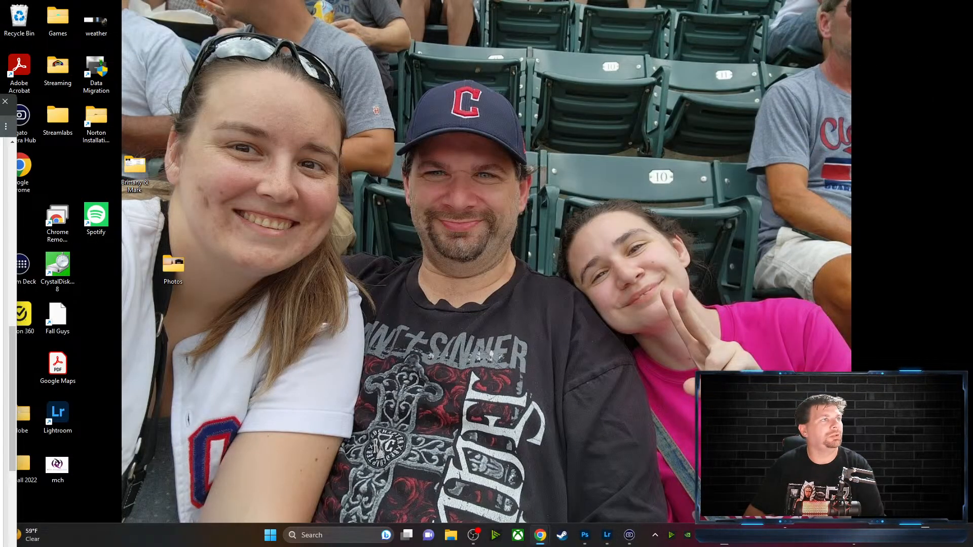
Browse all ten 'varsity' results on 1001freefonts.com, from Sportfield Varsity down to Varsity Playbook
left_click_drag(0, 101, 739, 10)
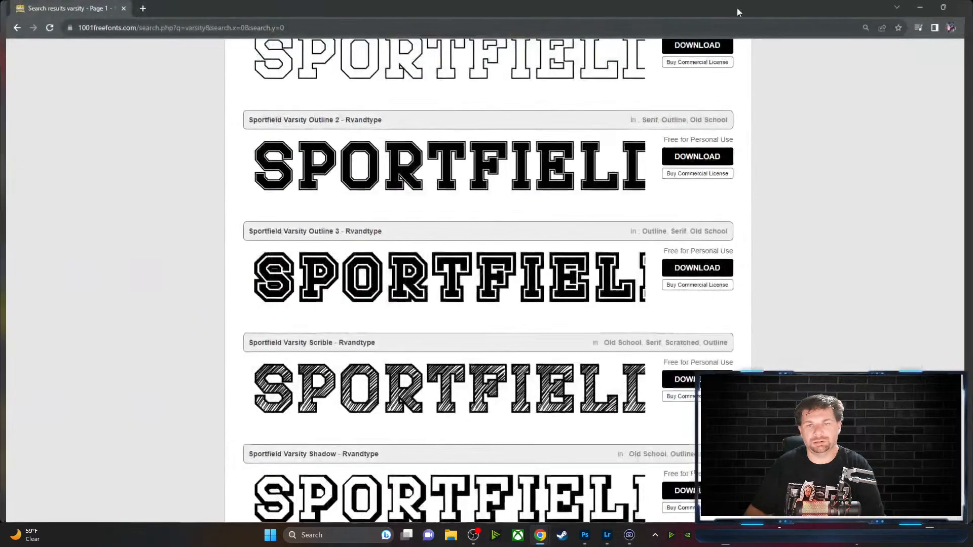
scroll(628, 390, "up", 10)
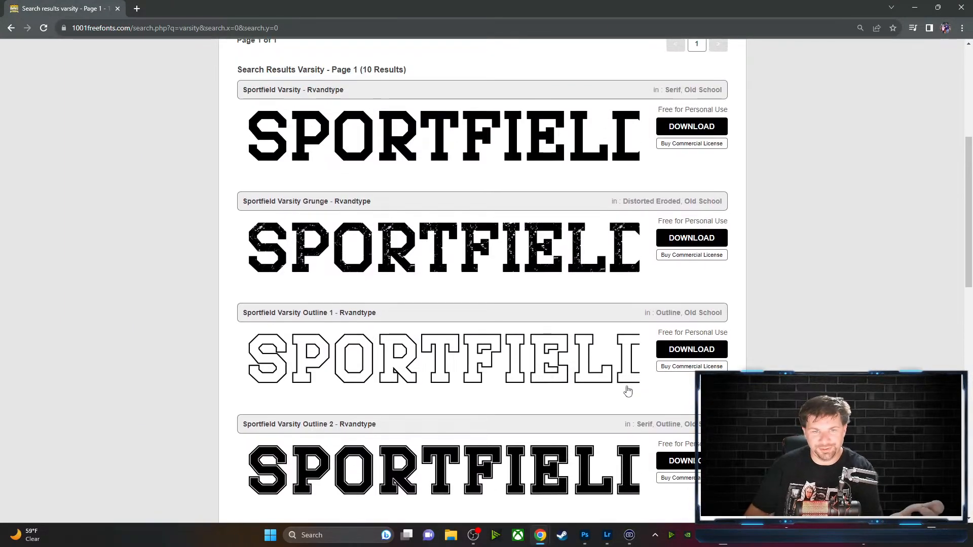
scroll(583, 319, "down", 5)
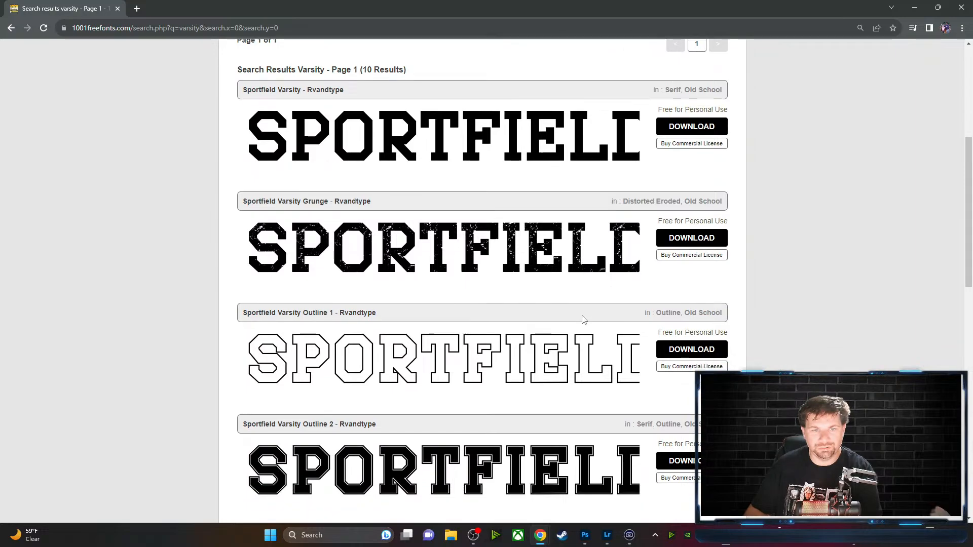
scroll(583, 320, "down", 3)
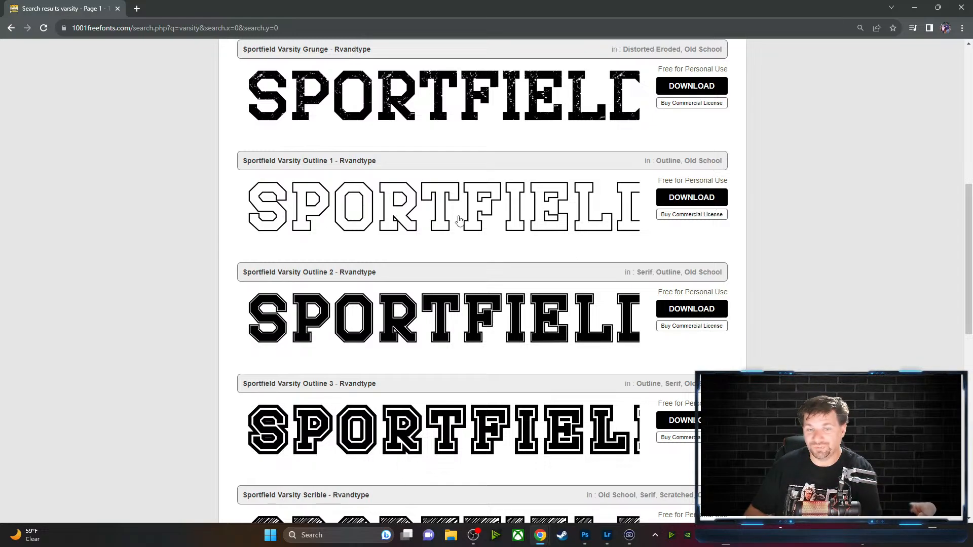
scroll(463, 232, "down", 6)
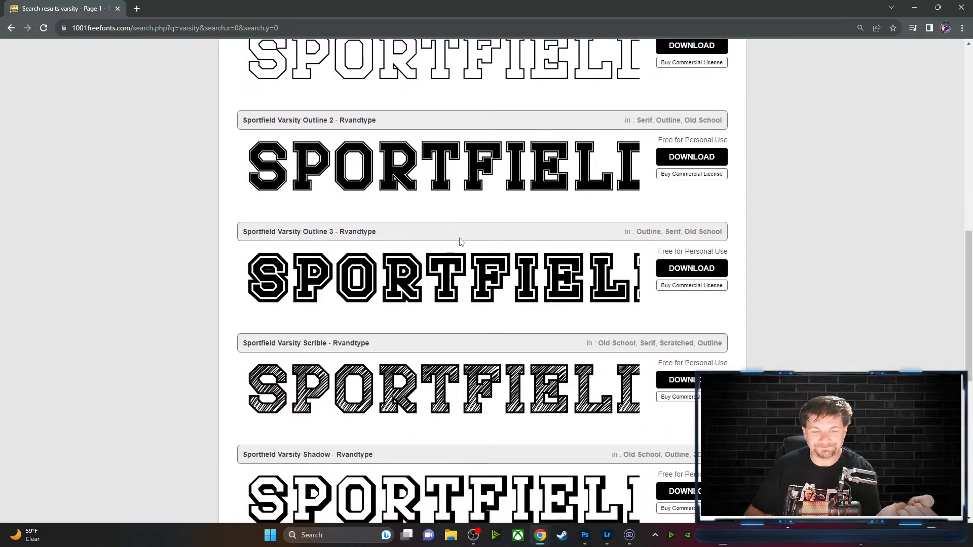
scroll(458, 244, "down", 2)
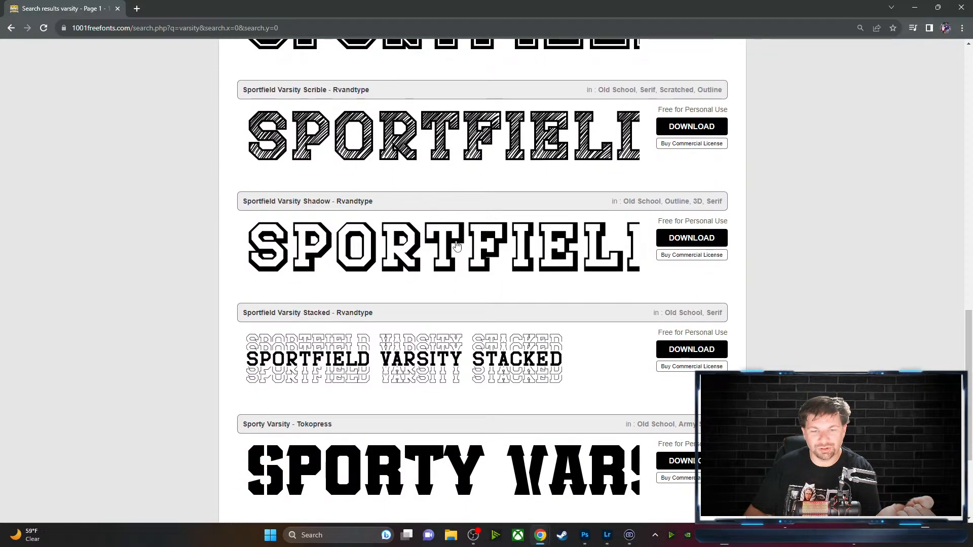
scroll(458, 244, "down", 2)
scroll(459, 246, "down", 2)
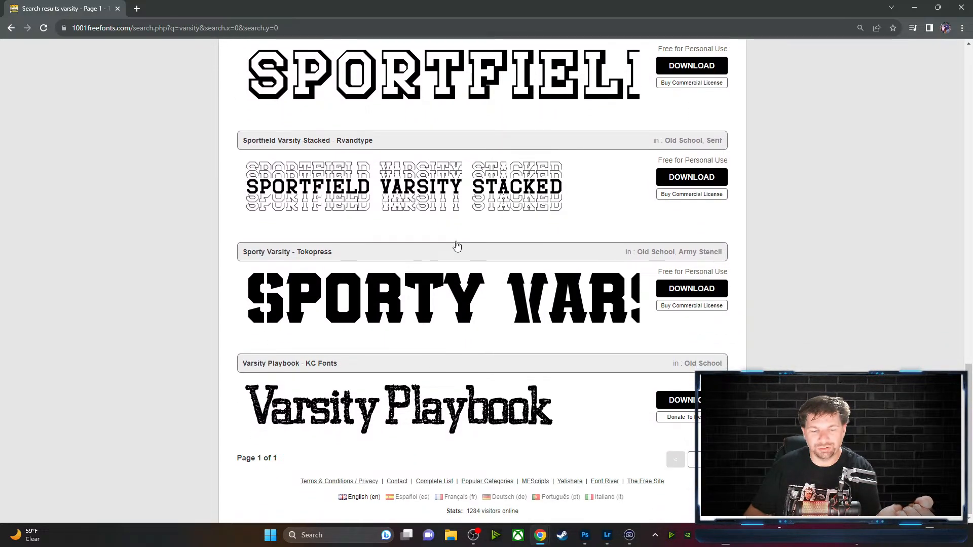
scroll(458, 245, "up", 20)
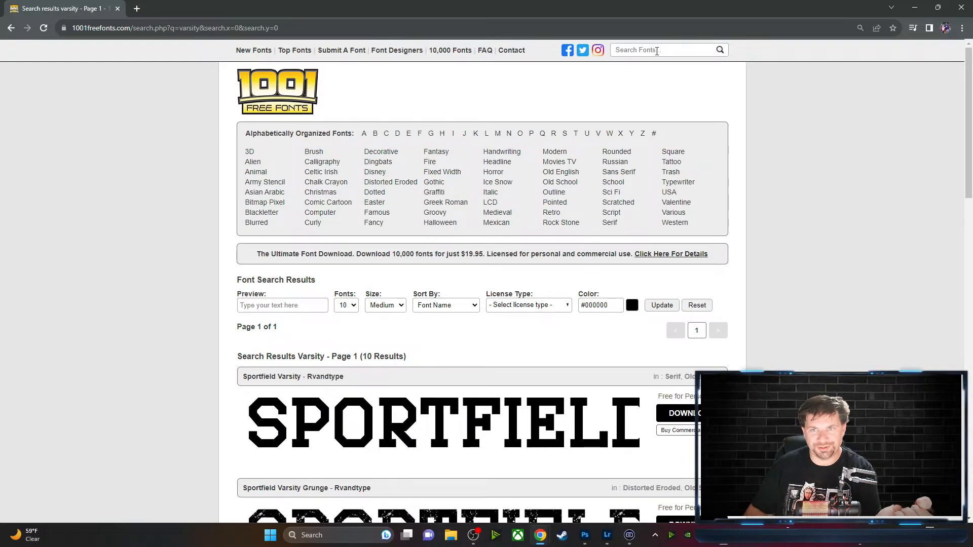
Search 1001 Free Fonts for 'coll' and scroll through its results
left_click(656, 51)
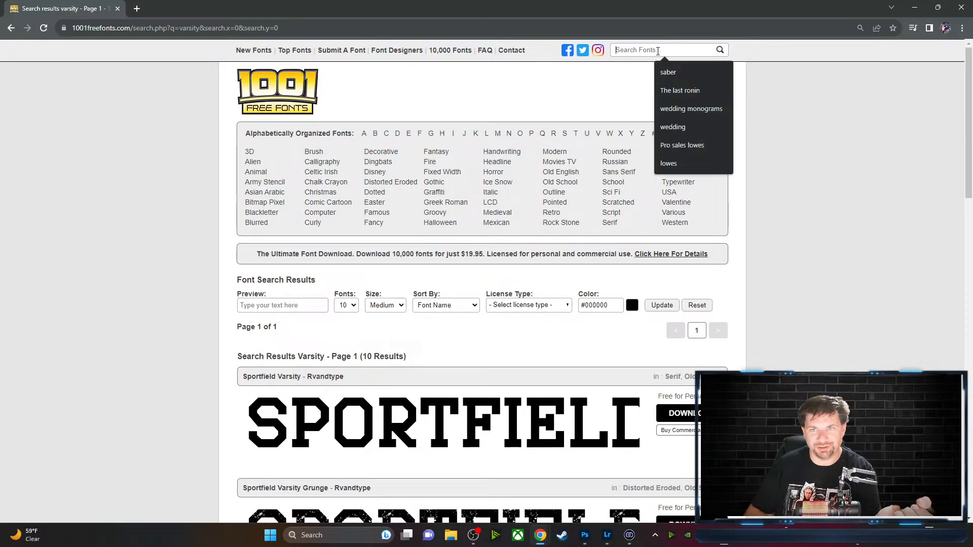
type("d")
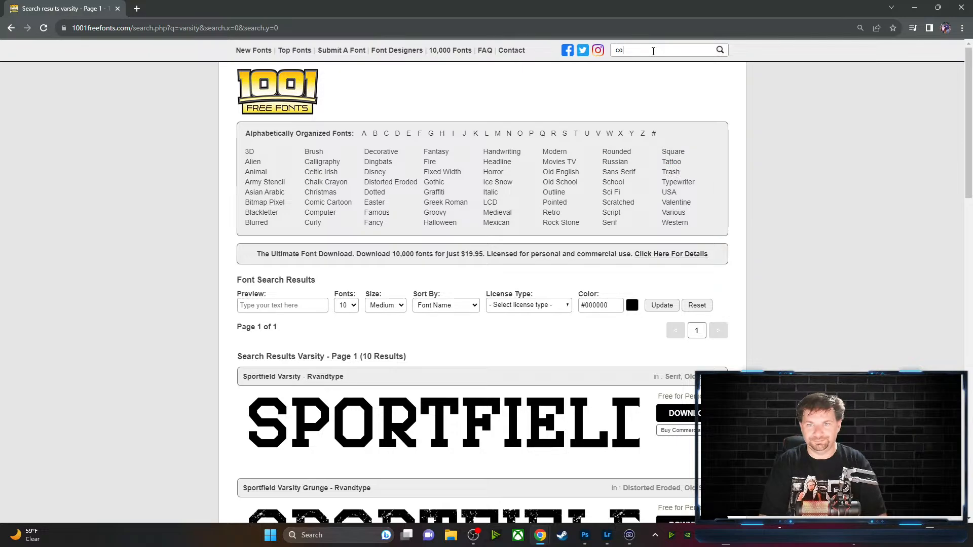
type("oll")
key("Return")
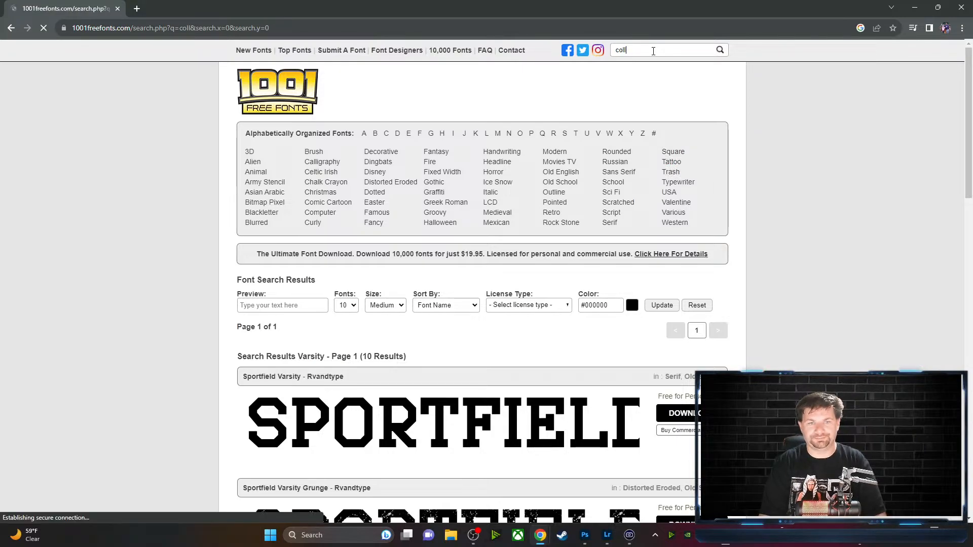
scroll(456, 351, "down", 1)
scroll(456, 352, "down", 5)
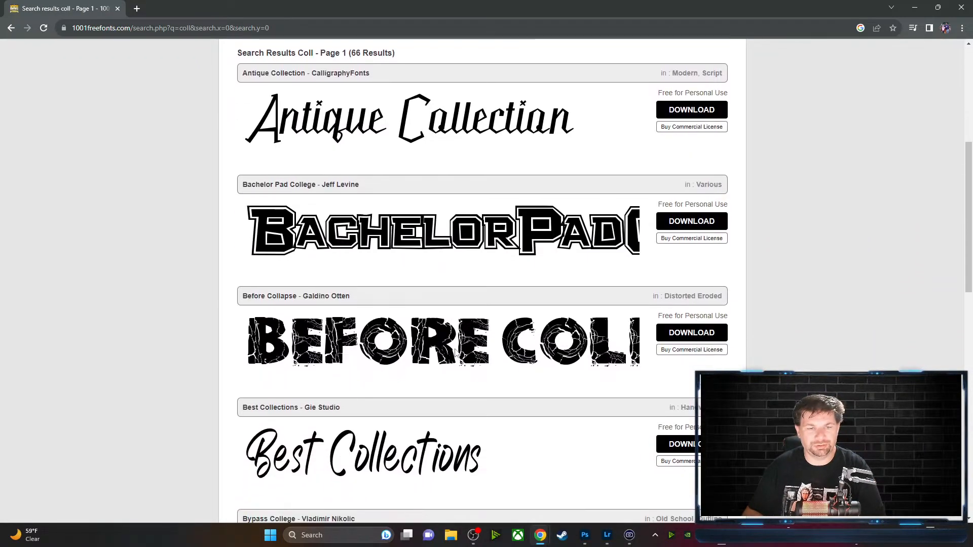
scroll(485, 264, "down", 1)
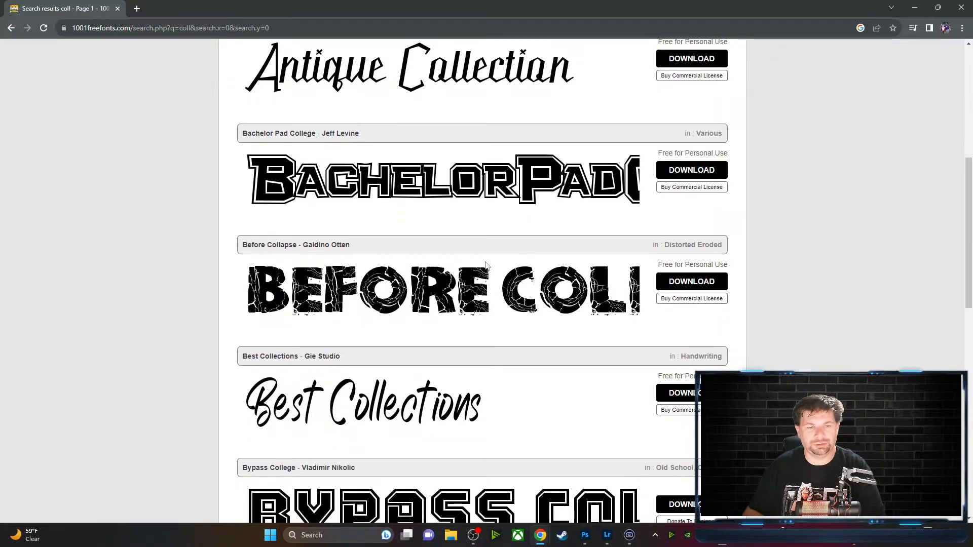
scroll(485, 264, "down", 4)
scroll(523, 261, "down", 5)
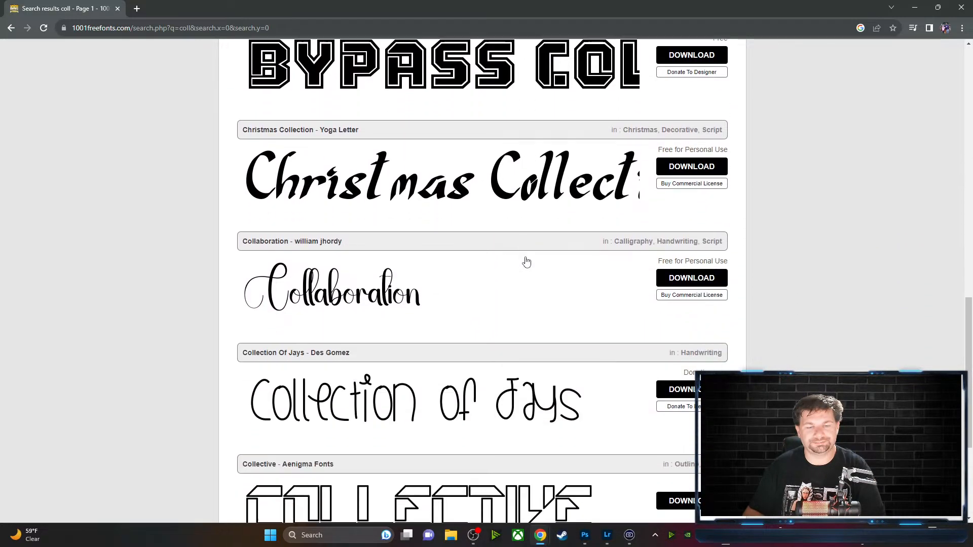
scroll(526, 261, "down", 4)
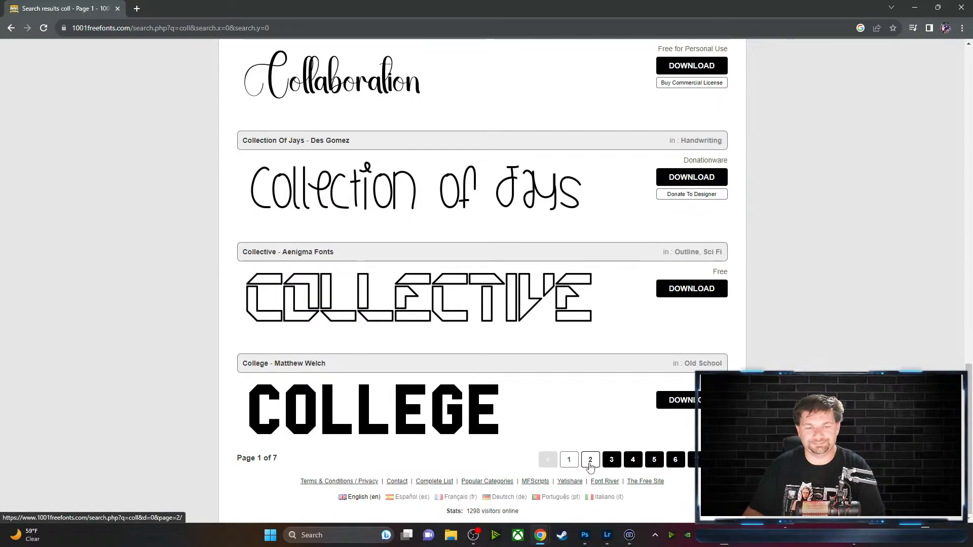
scroll(550, 232, "up", 20)
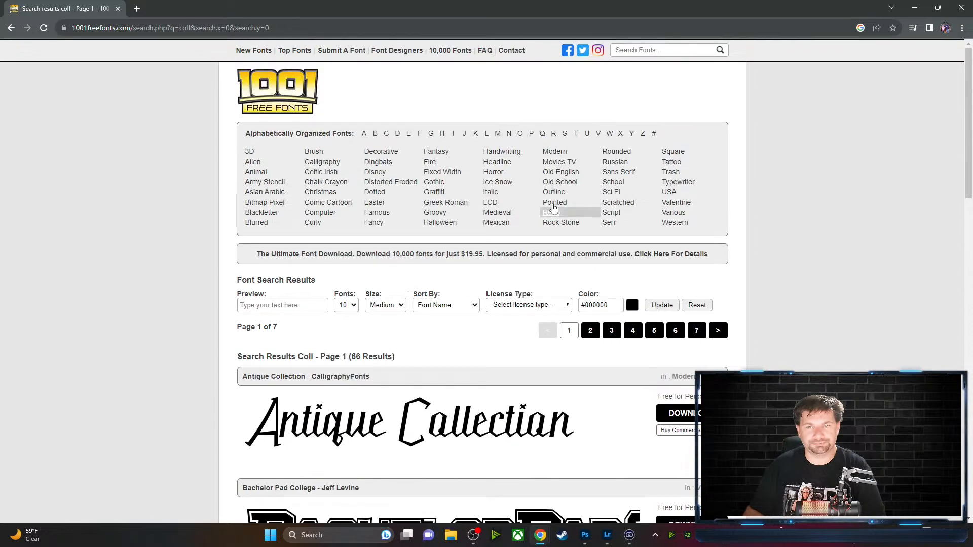
Search for 'collage' and look over the results
left_click(676, 48)
type("coll")
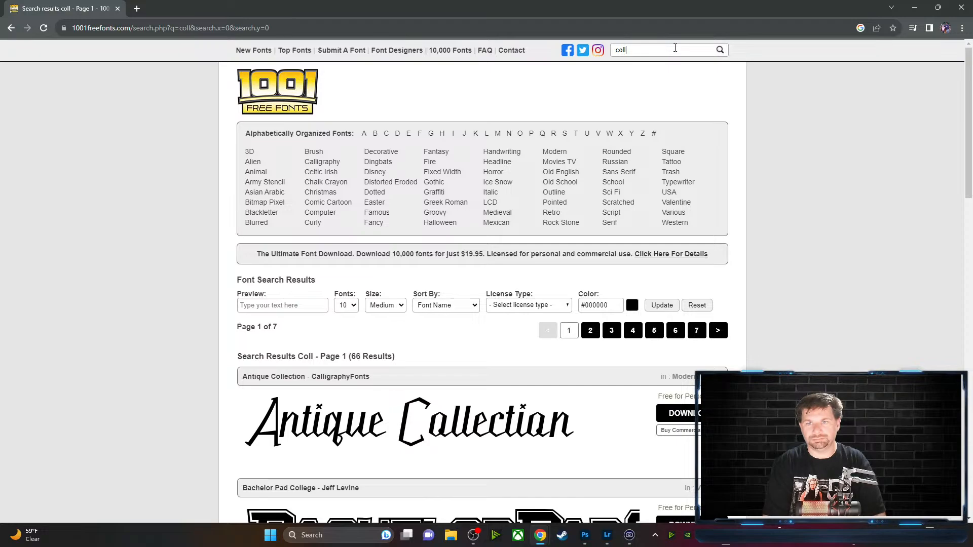
type("age")
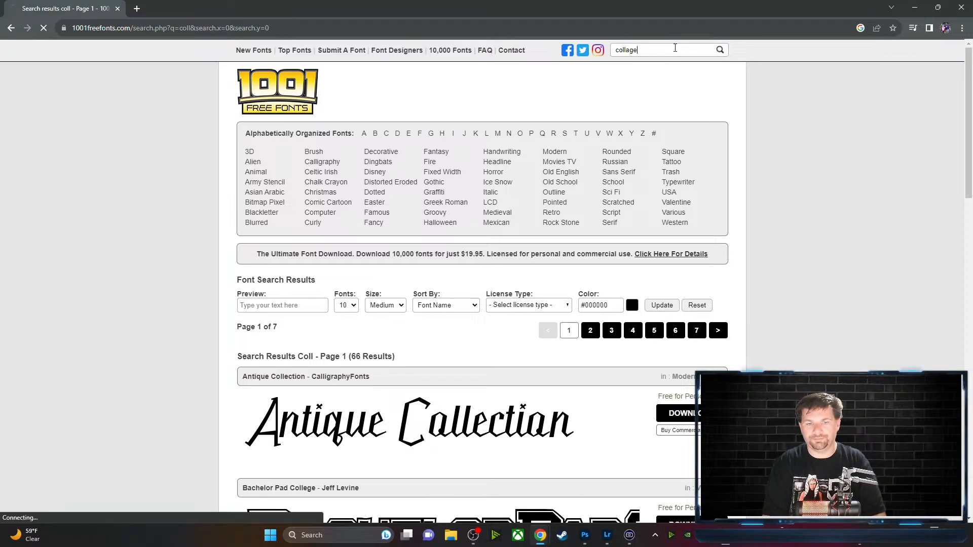
key("Return")
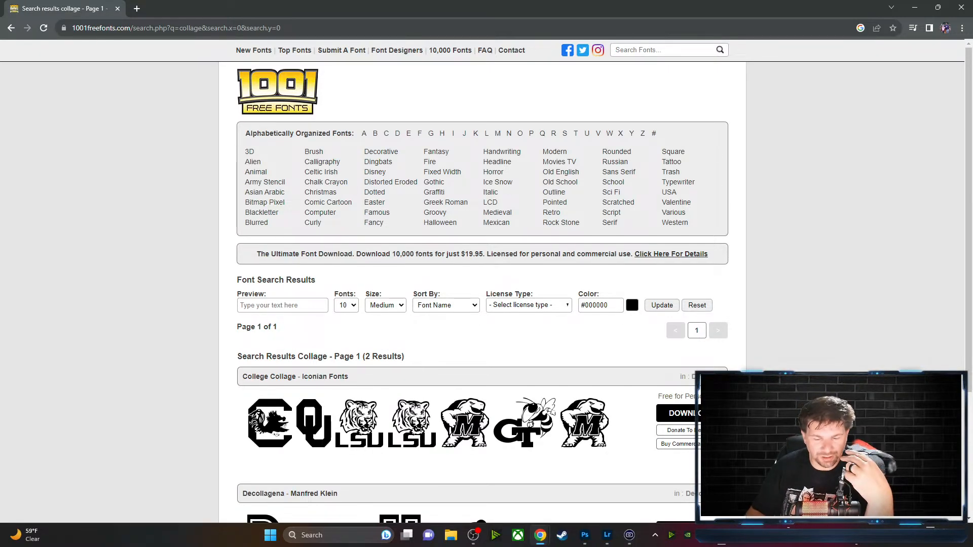
scroll(556, 362, "down", 3)
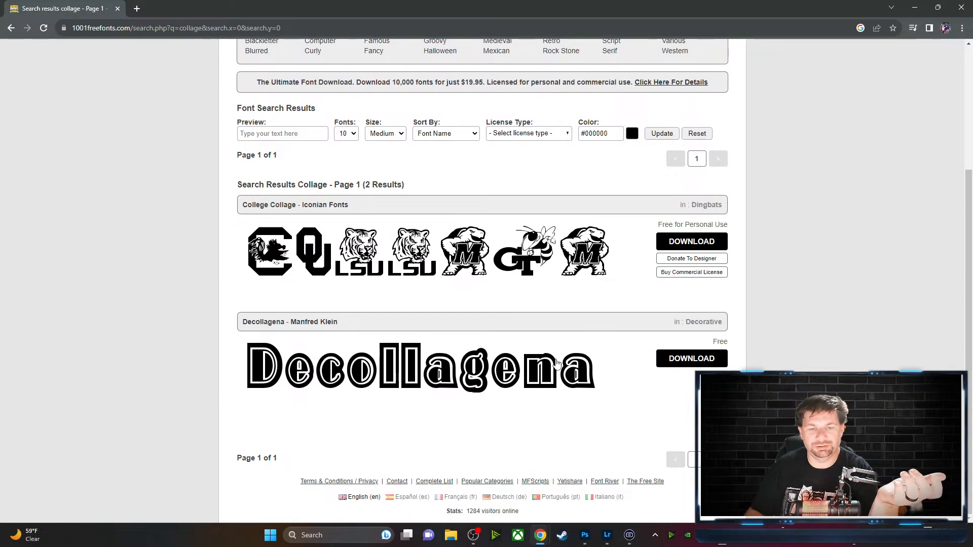
scroll(556, 362, "up", 3)
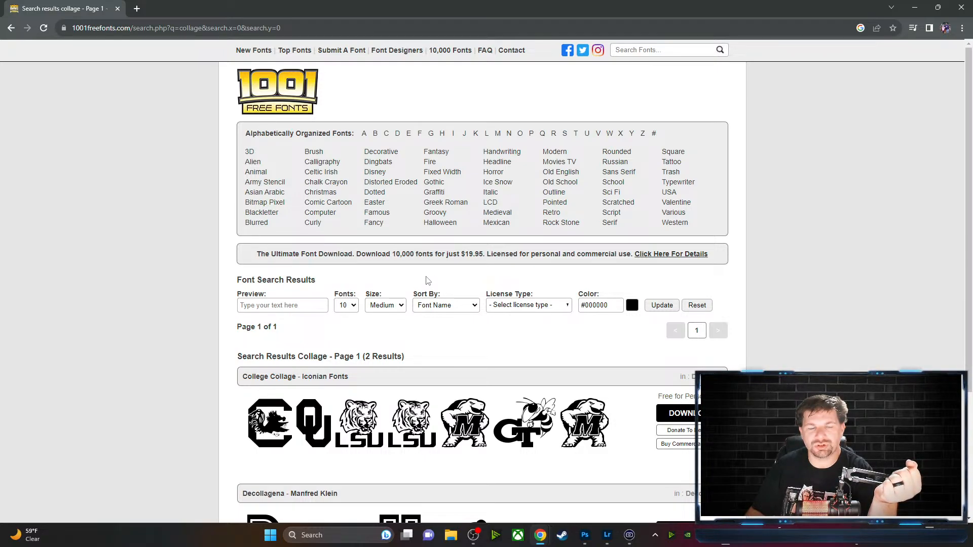
Search for 'sports' and scroll through the nine results, including 212 Sports and Sportscream
left_click(641, 51)
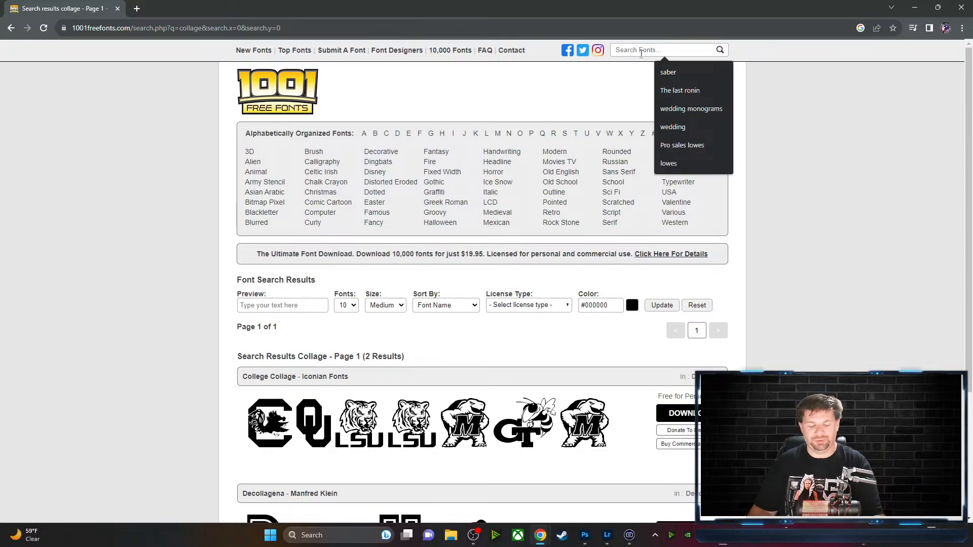
type("sports")
key("Return")
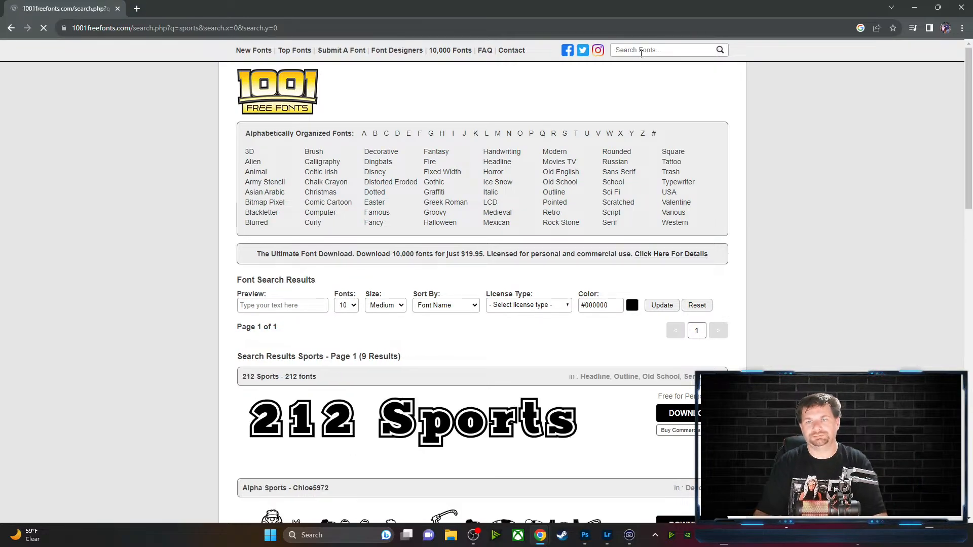
scroll(467, 373, "down", 5)
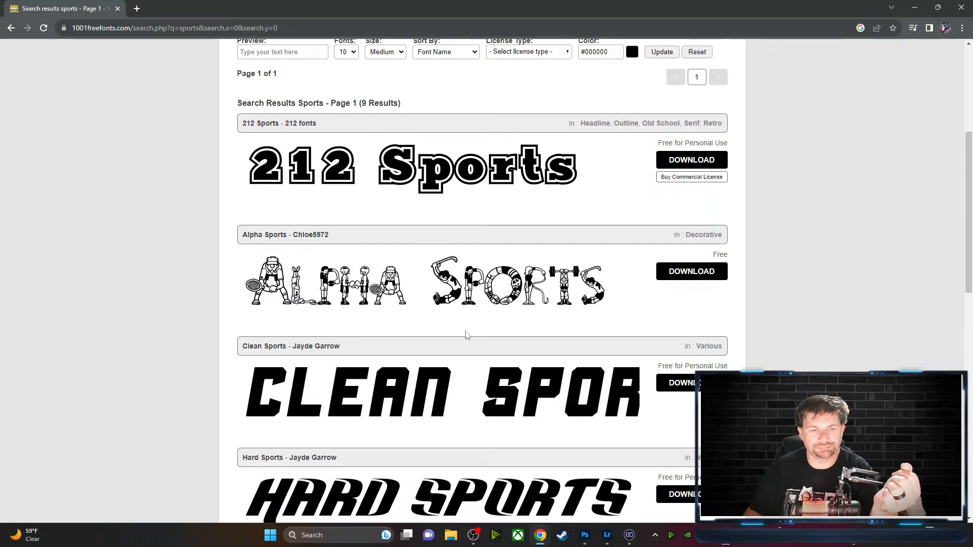
scroll(468, 317, "down", 4)
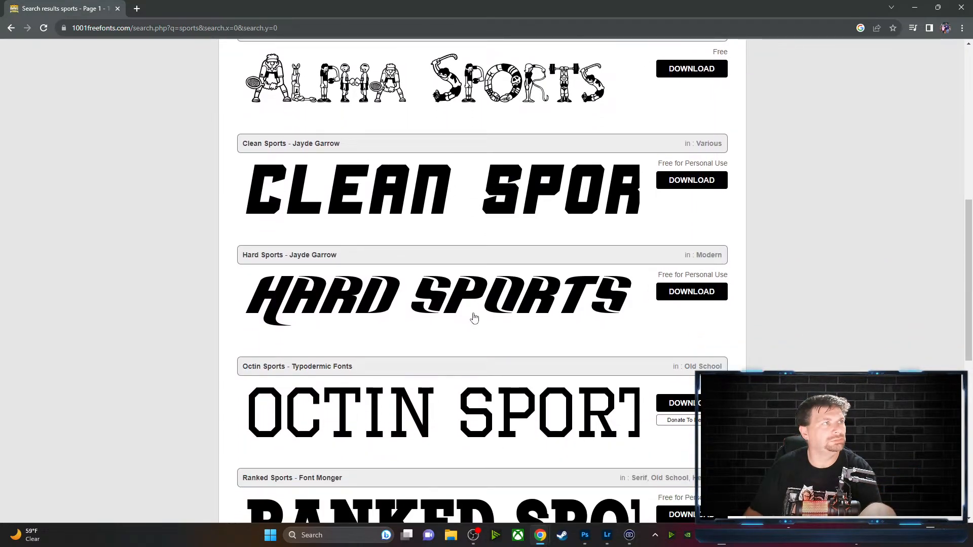
scroll(472, 333, "down", 3)
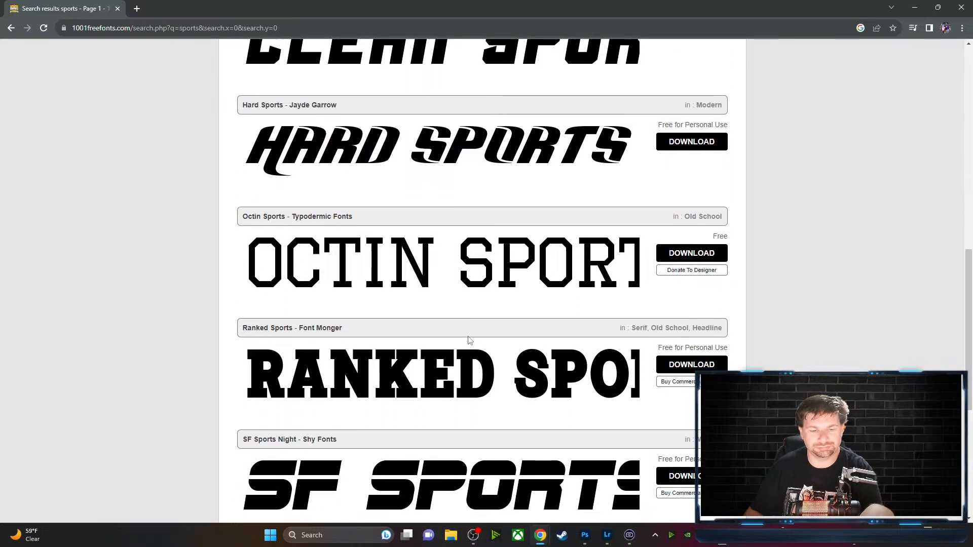
scroll(469, 340, "down", 3)
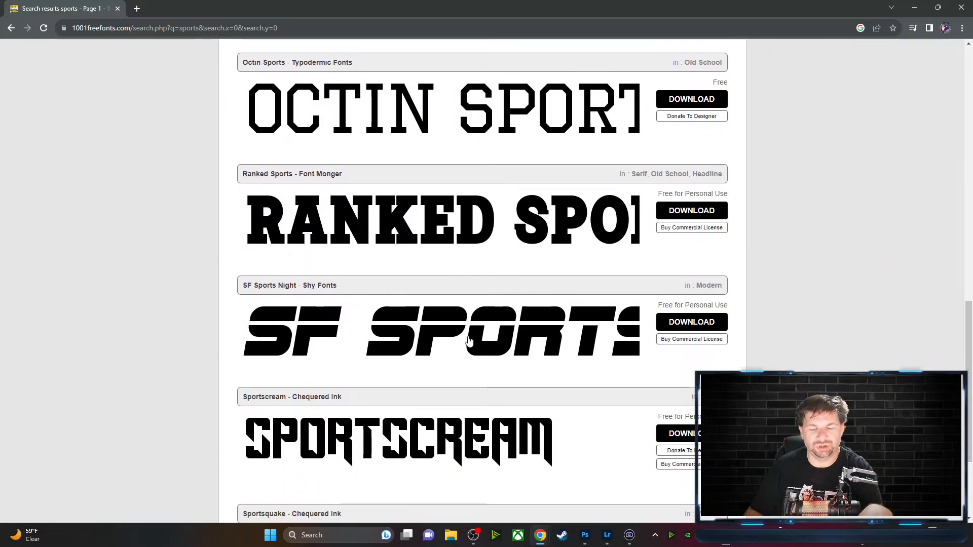
scroll(469, 341, "down", 3)
scroll(467, 344, "up", 18)
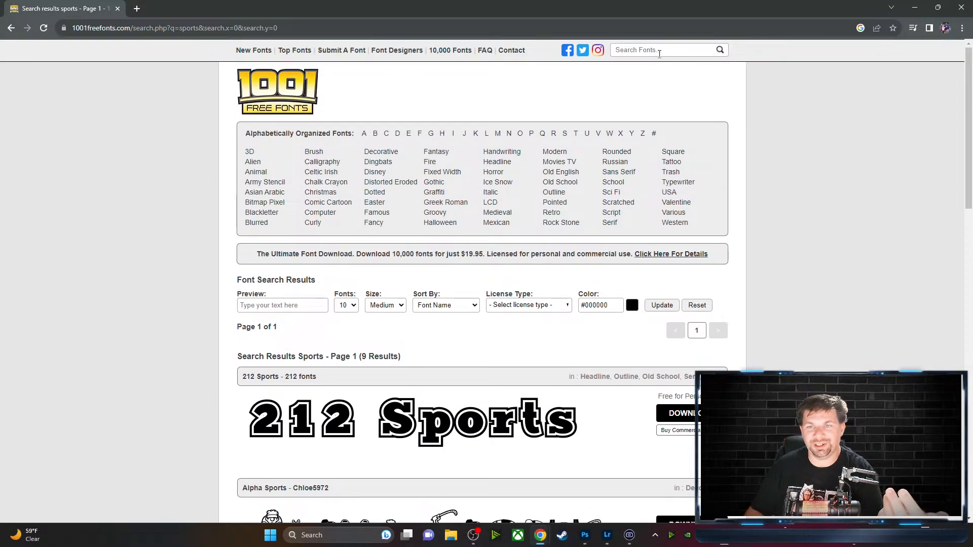
Search again for 'varsity' using the suggestion and scroll through the results
left_click(661, 50)
type("varsity")
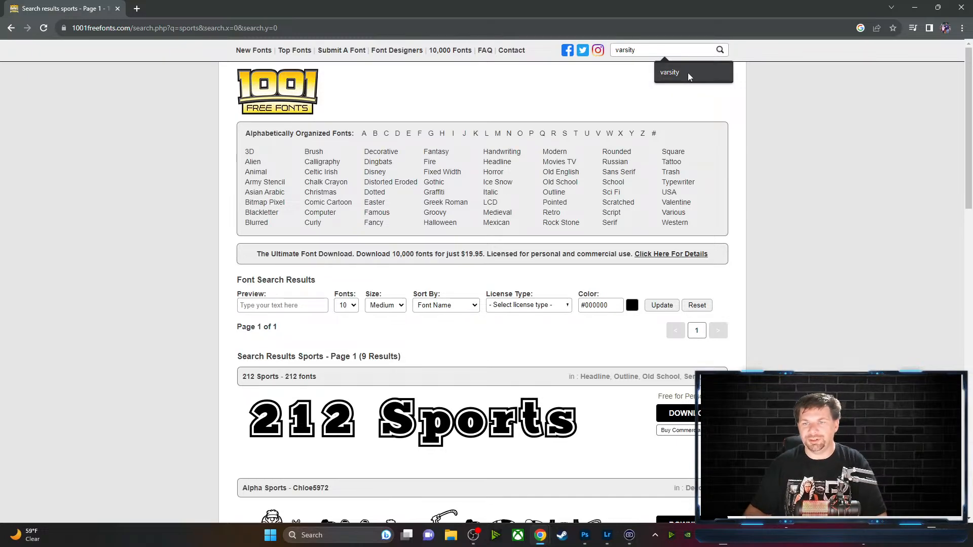
left_click(688, 73)
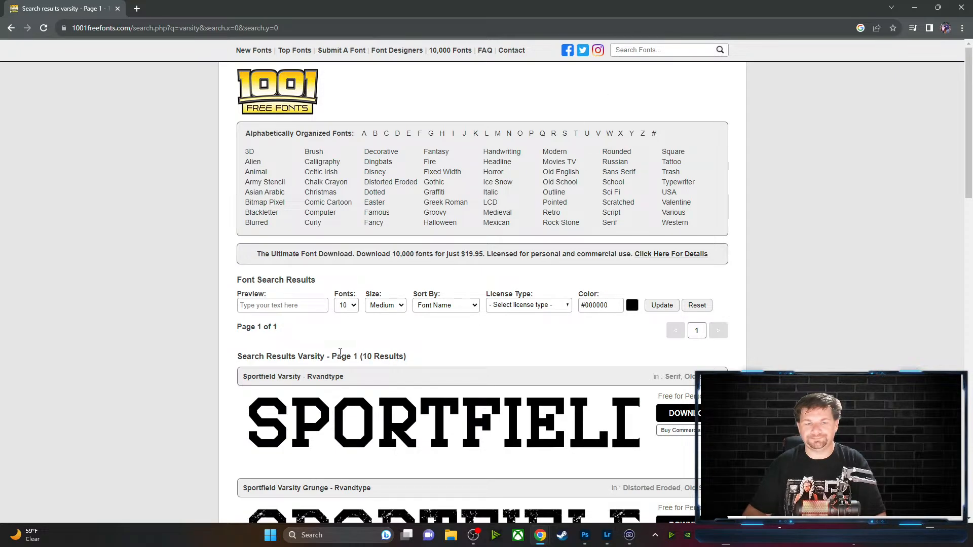
scroll(340, 352, "down", 7)
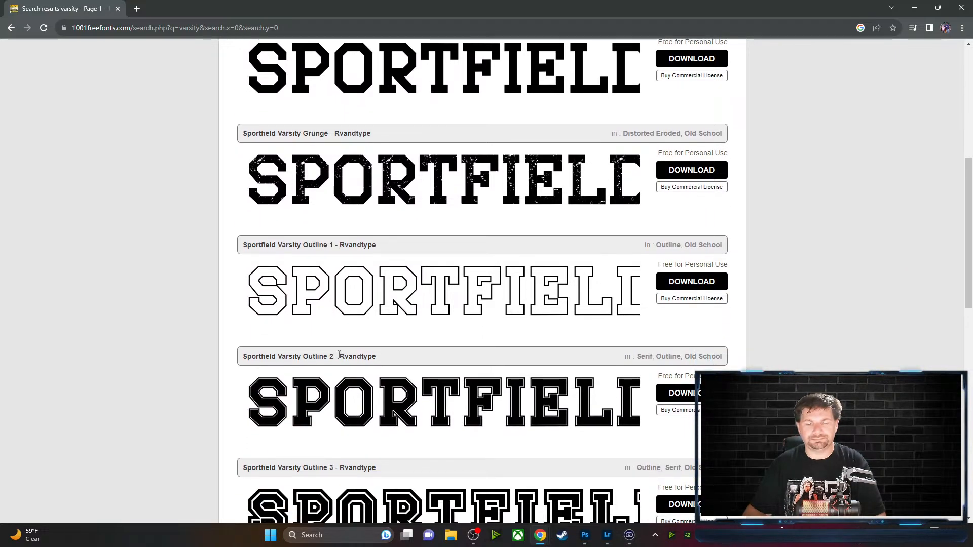
scroll(339, 355, "down", 9)
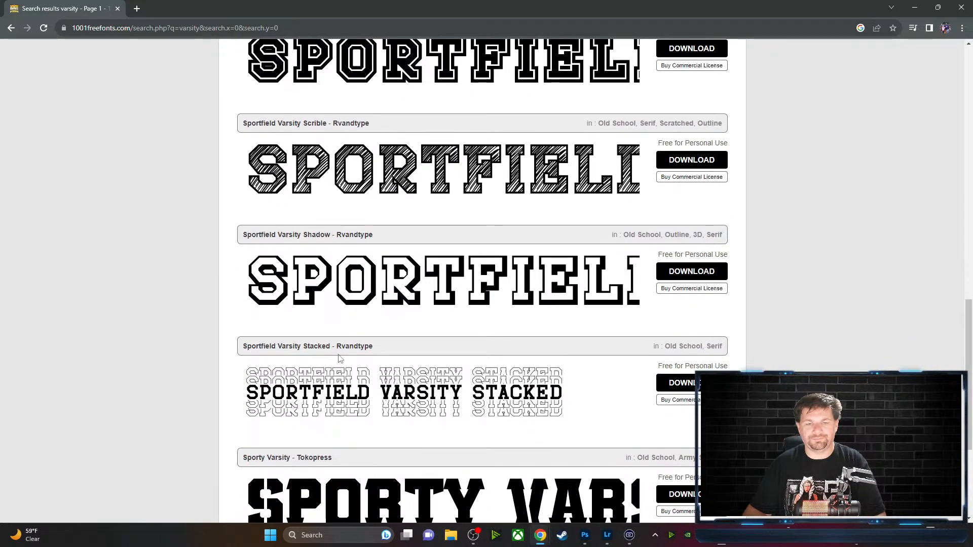
scroll(340, 359, "down", 4)
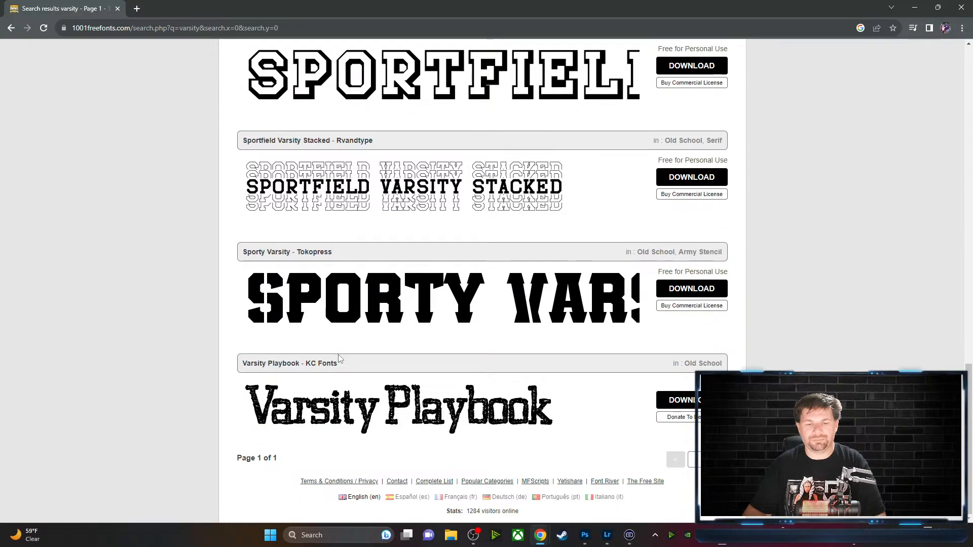
scroll(427, 331, "up", 12)
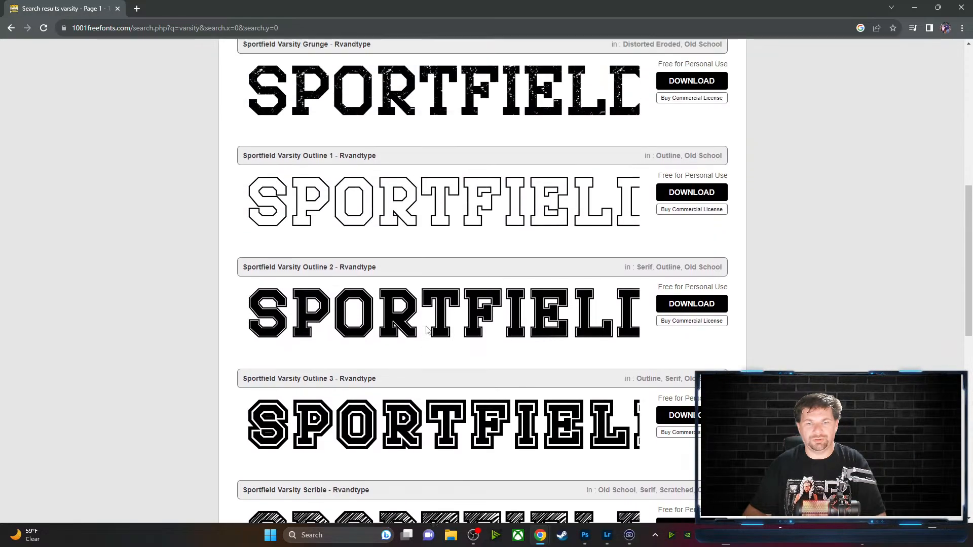
scroll(427, 330, "up", 4)
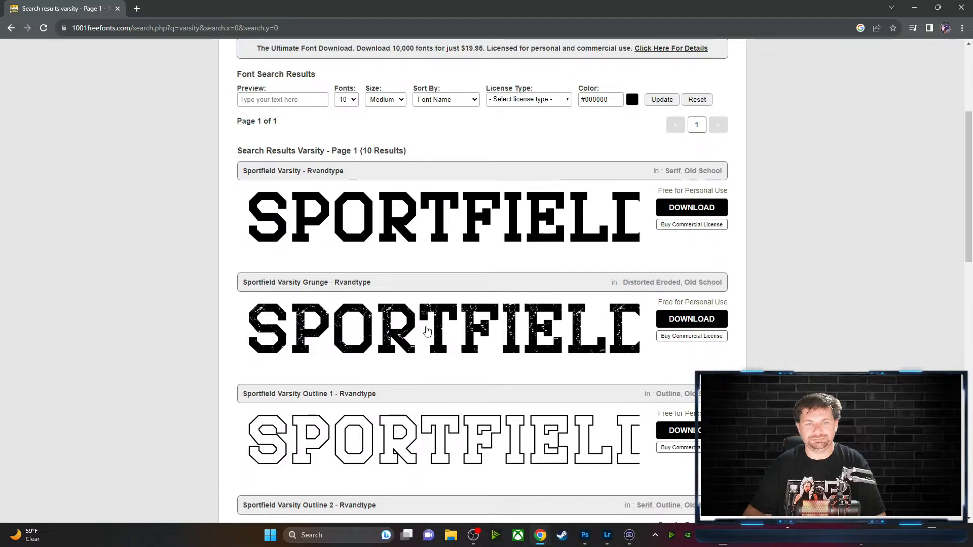
scroll(428, 331, "up", 4)
scroll(428, 331, "down", 1)
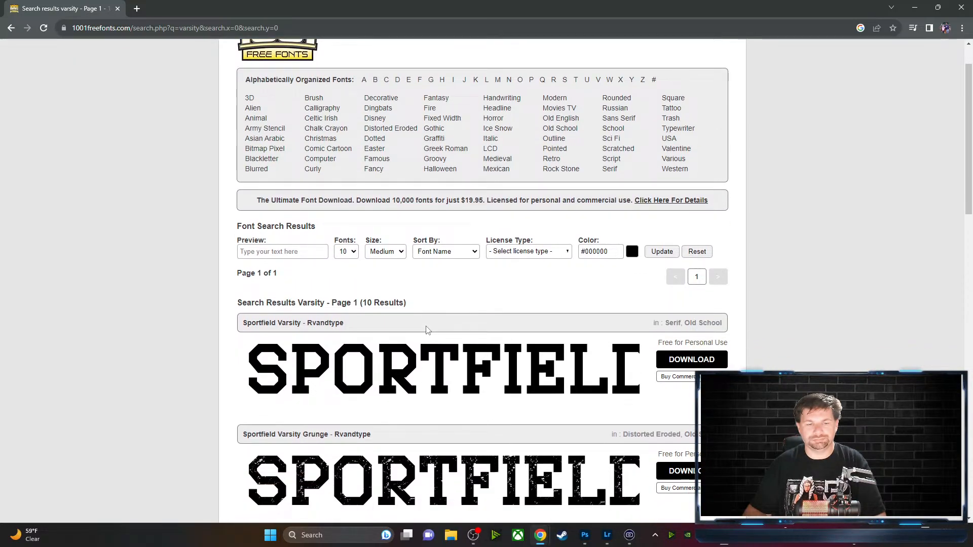
scroll(427, 331, "down", 3)
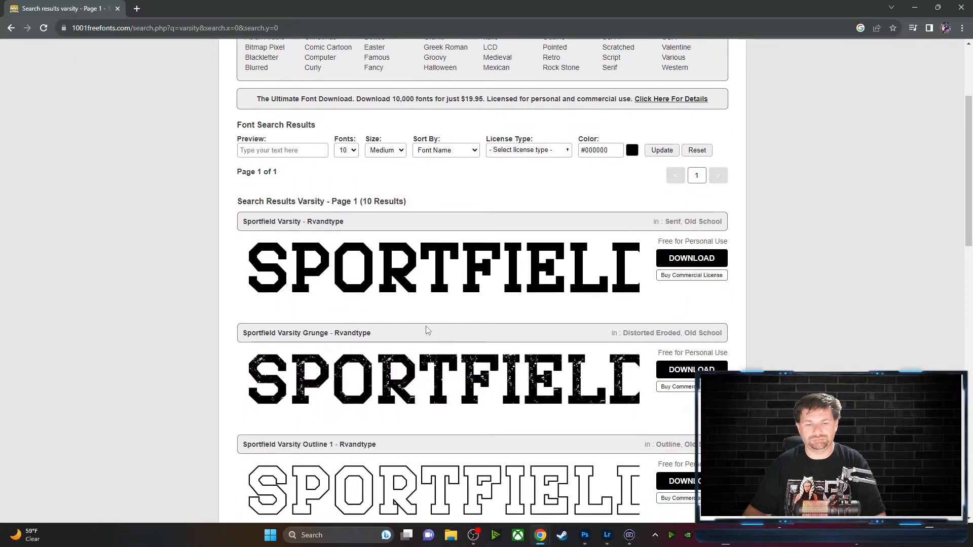
scroll(427, 331, "down", 1)
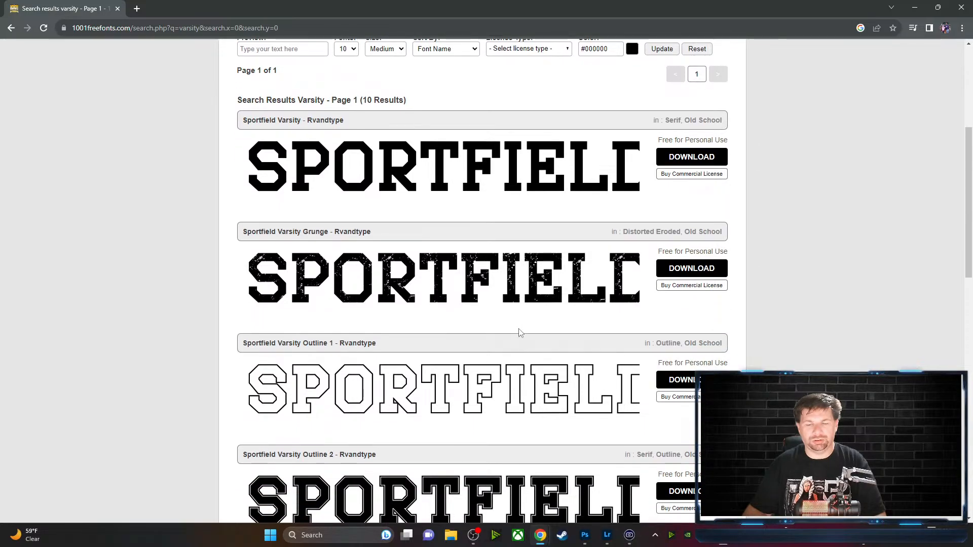
scroll(520, 331, "down", 1)
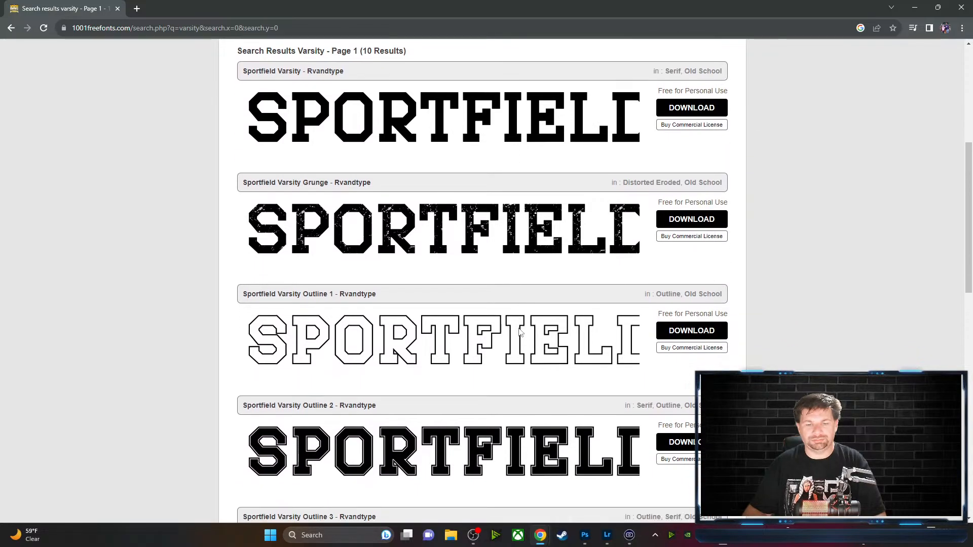
Download the Sportfield Varsity Outline 1 and Sportfield Varsity Shadow fonts
left_click(674, 336)
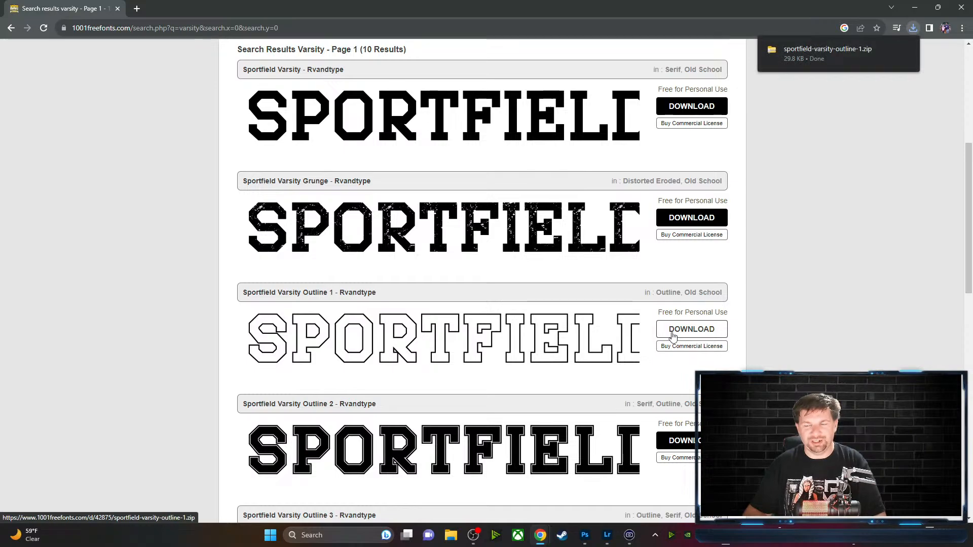
left_click(914, 30)
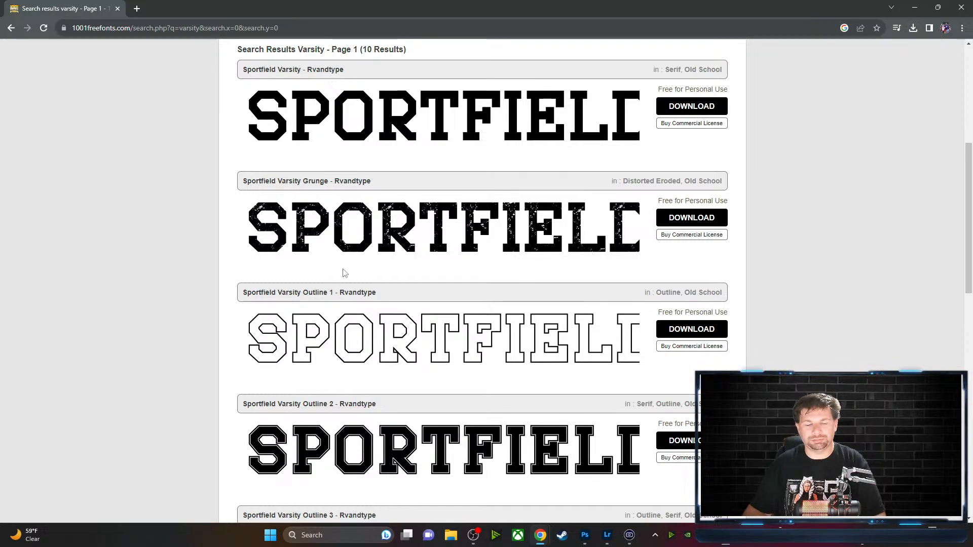
scroll(502, 377, "down", 4)
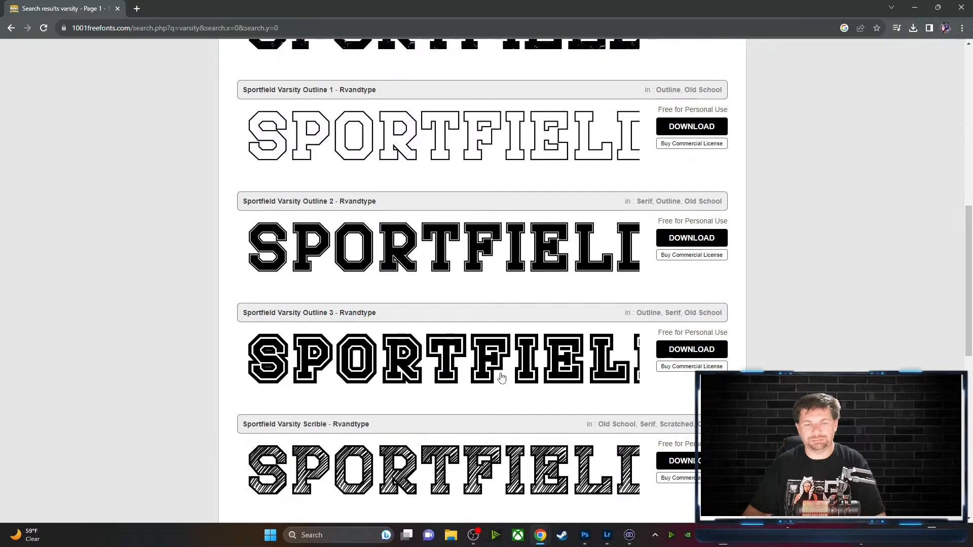
scroll(501, 377, "down", 4)
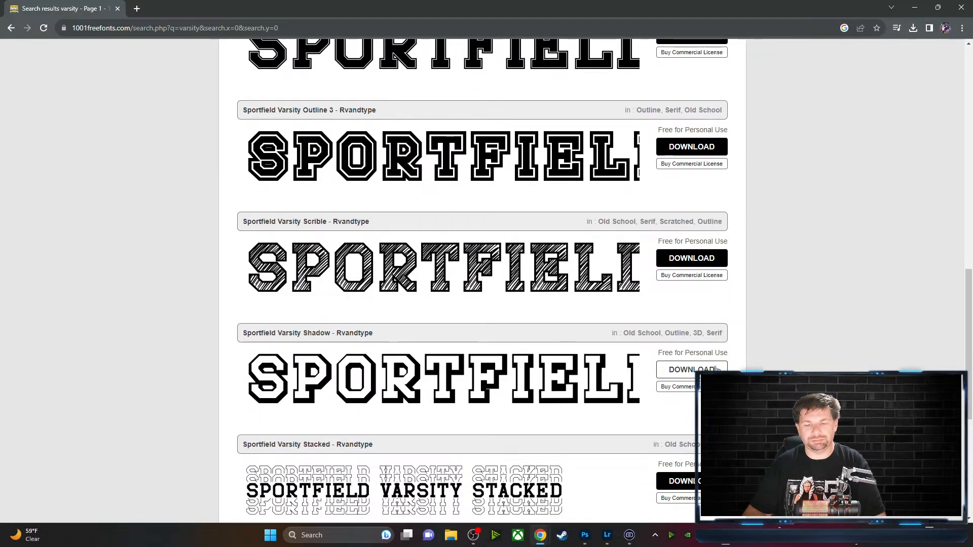
left_click(717, 370)
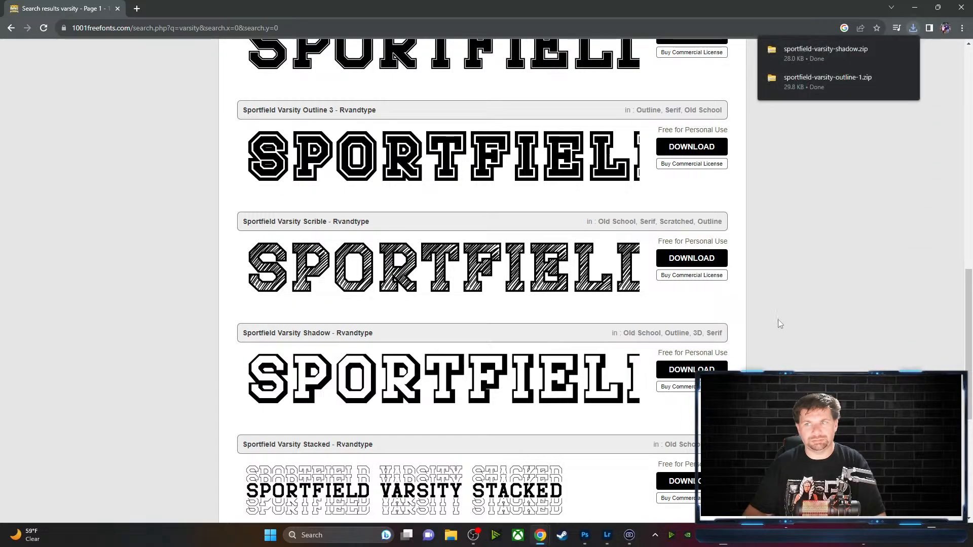
Open the downloaded sportfield-varsity-shadow.zip and read its README
left_click(856, 54)
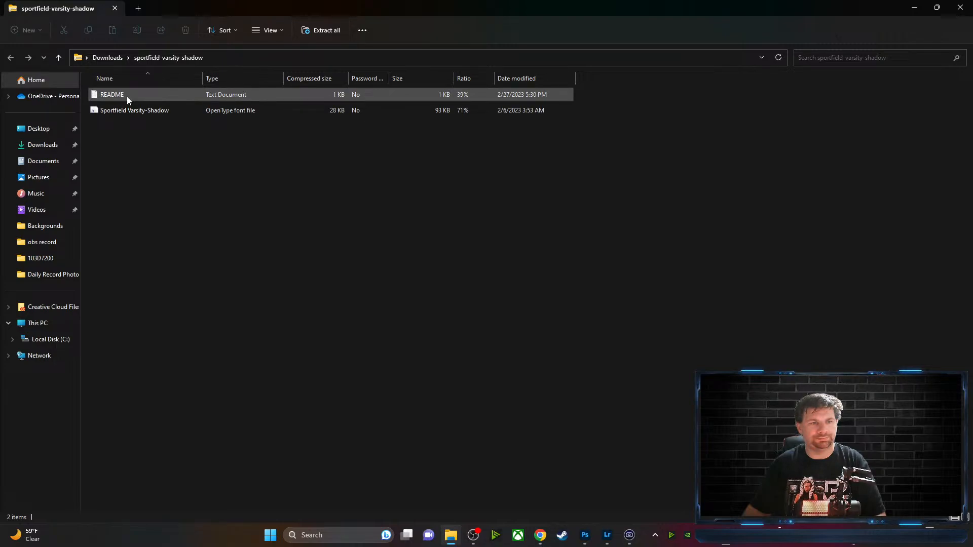
left_click(127, 100)
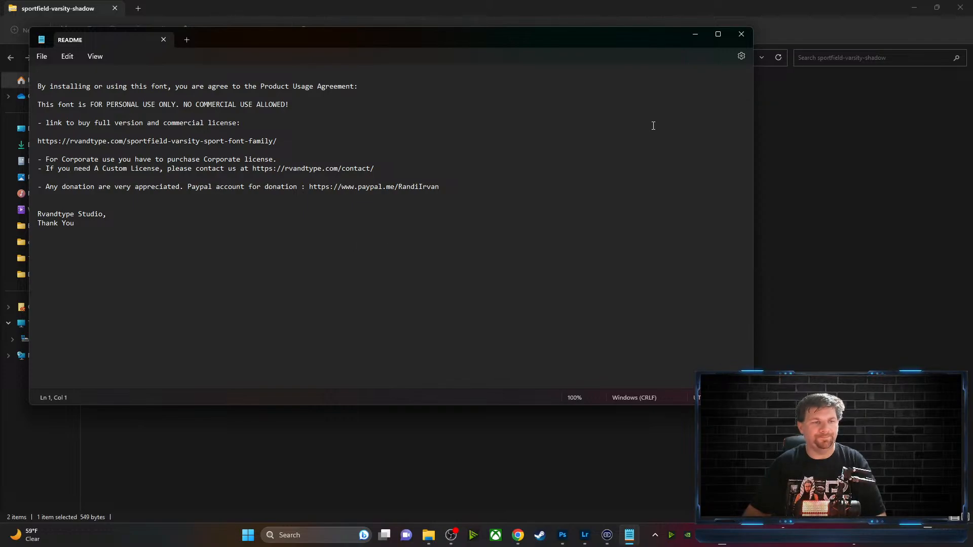
left_click(741, 34)
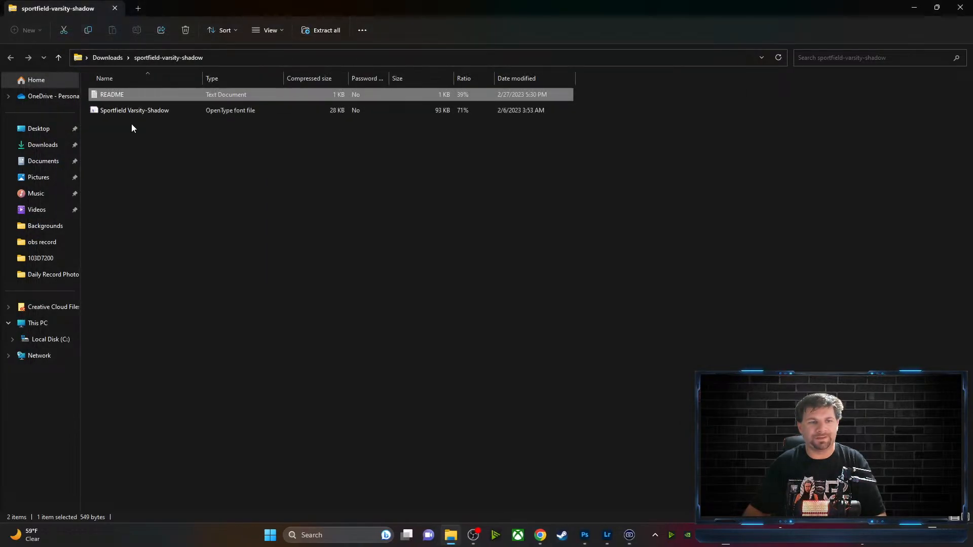
Install the Sportfield Varsity Shadow font file and return to Photoshop
double_click(124, 111)
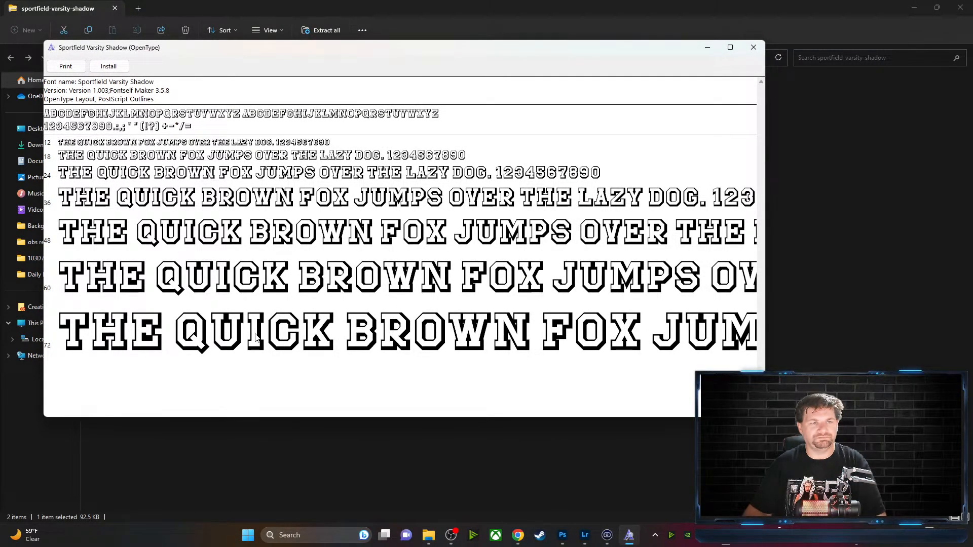
left_click(108, 65)
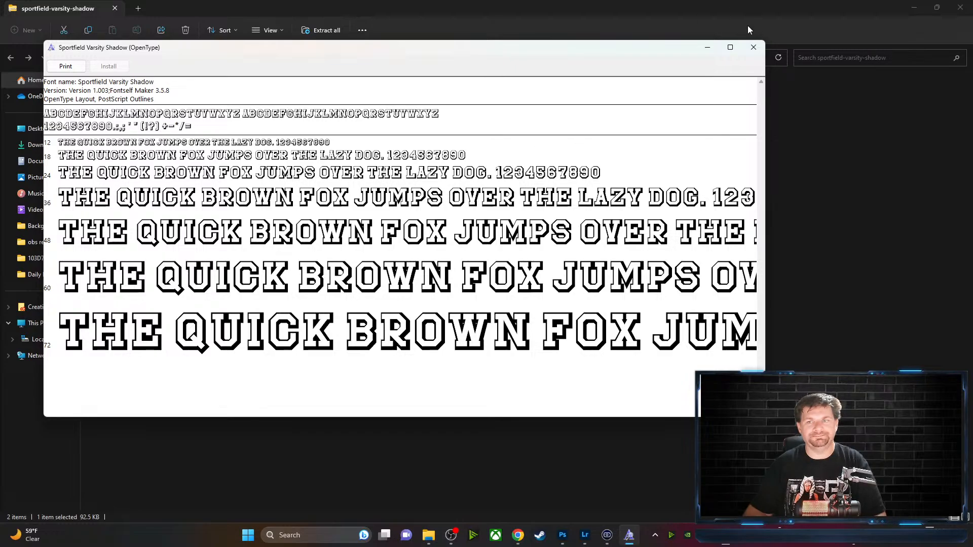
left_click(753, 49)
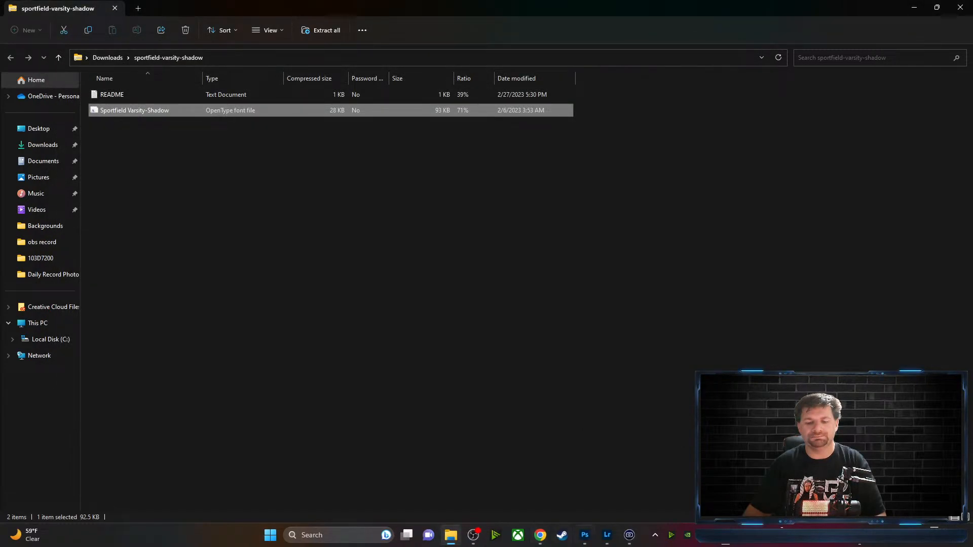
left_click(585, 538)
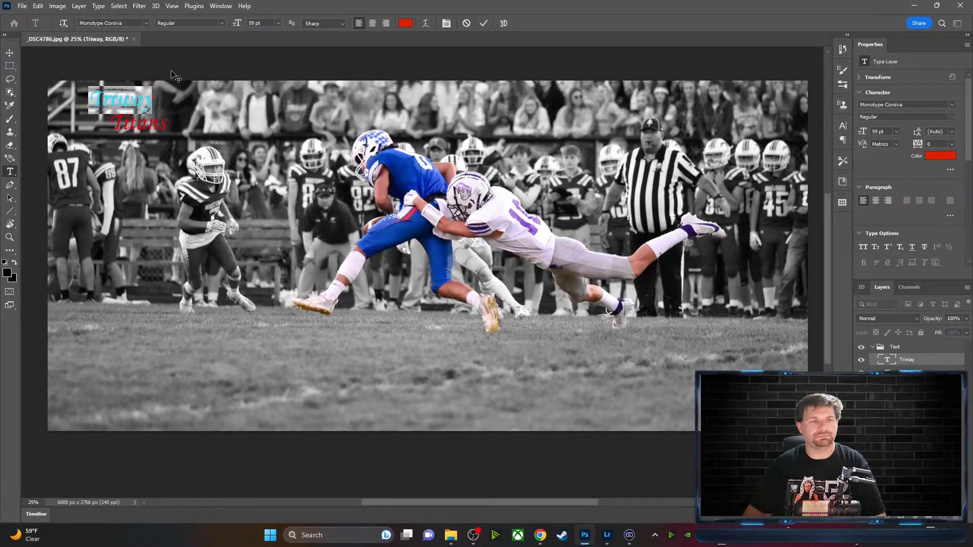
Browse the font list without changing it, then commit the Triway Titans title in Monotype Corsiva
left_click(146, 24)
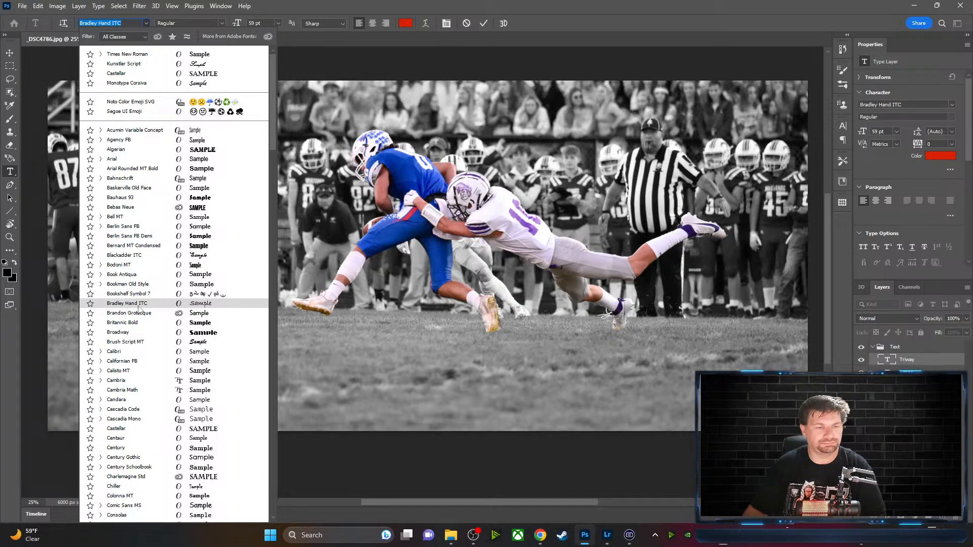
scroll(139, 309, "down", 15)
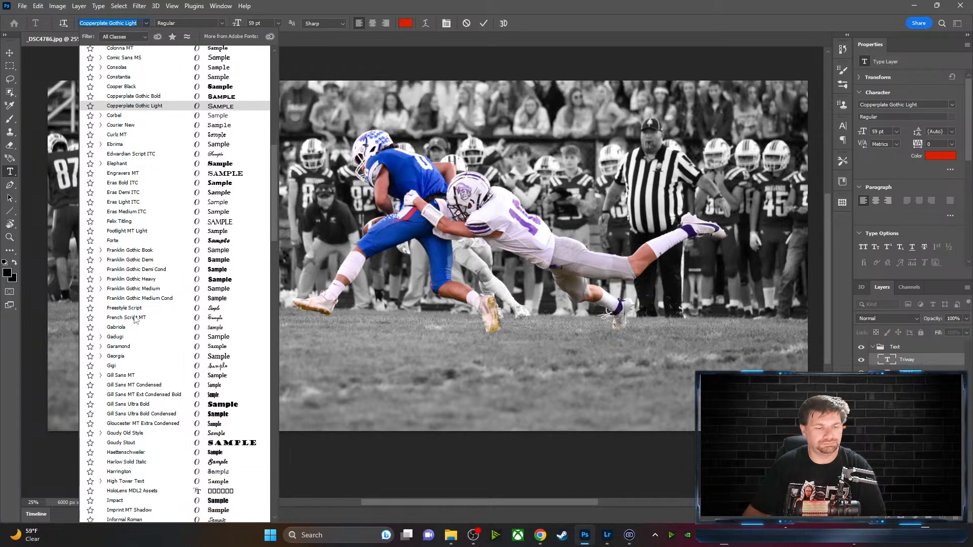
scroll(136, 318, "down", 13)
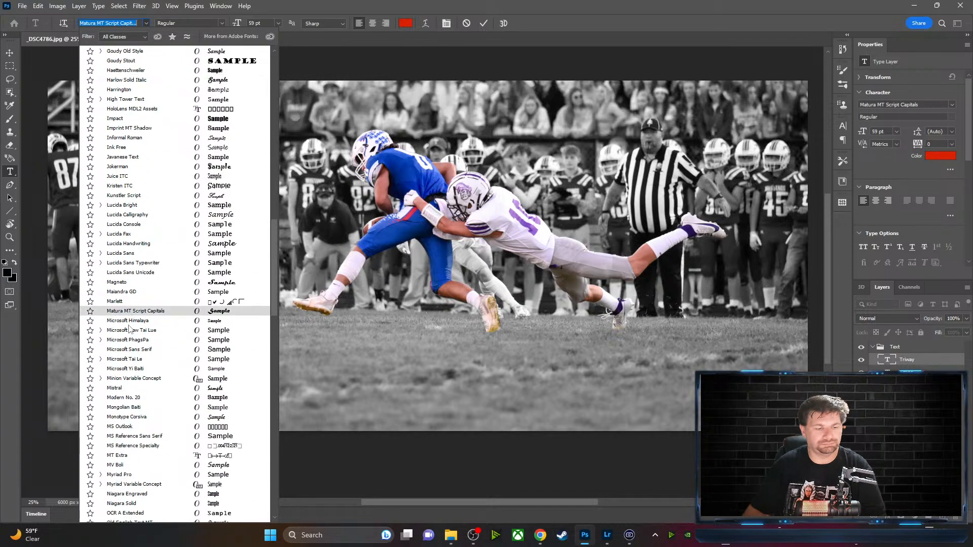
scroll(130, 329, "down", 15)
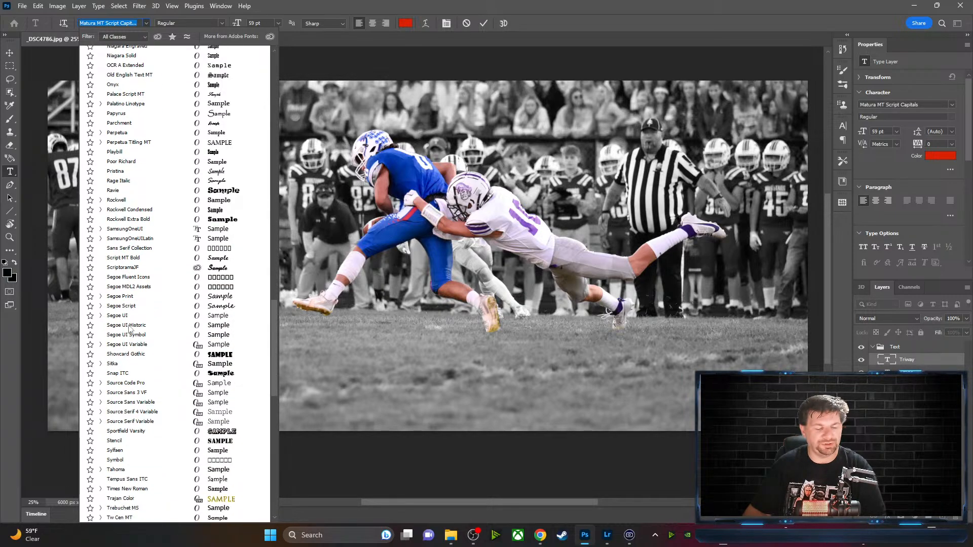
scroll(129, 329, "down", 4)
scroll(128, 332, "down", 14)
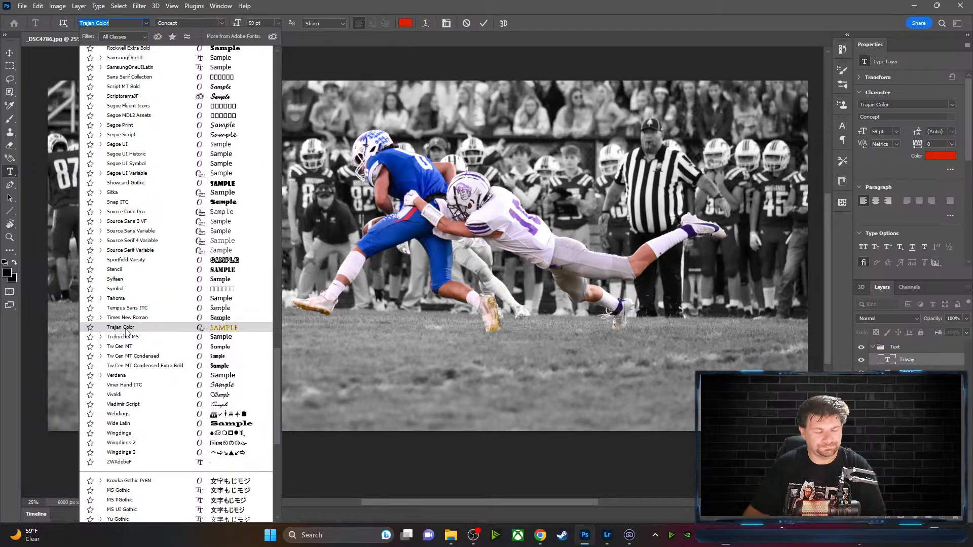
key("Escape")
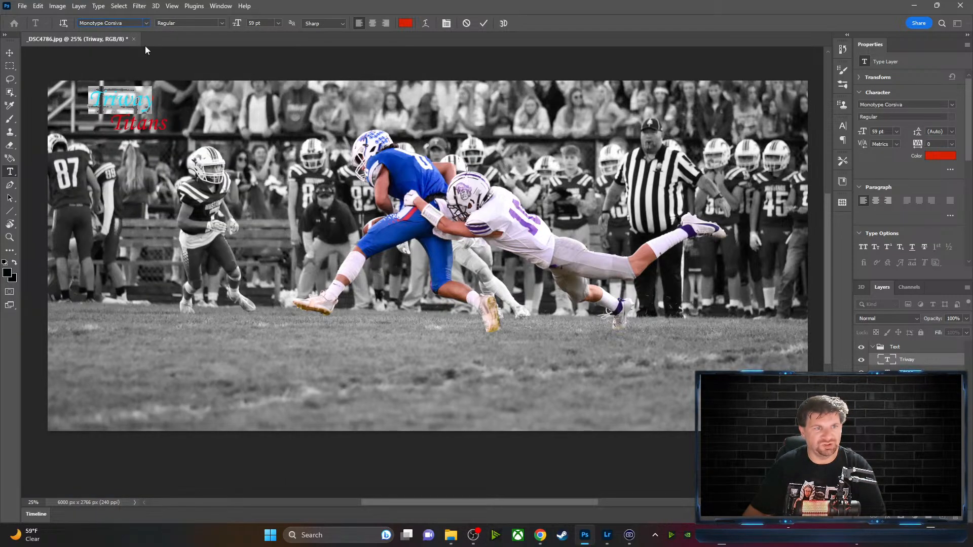
left_click(210, 116)
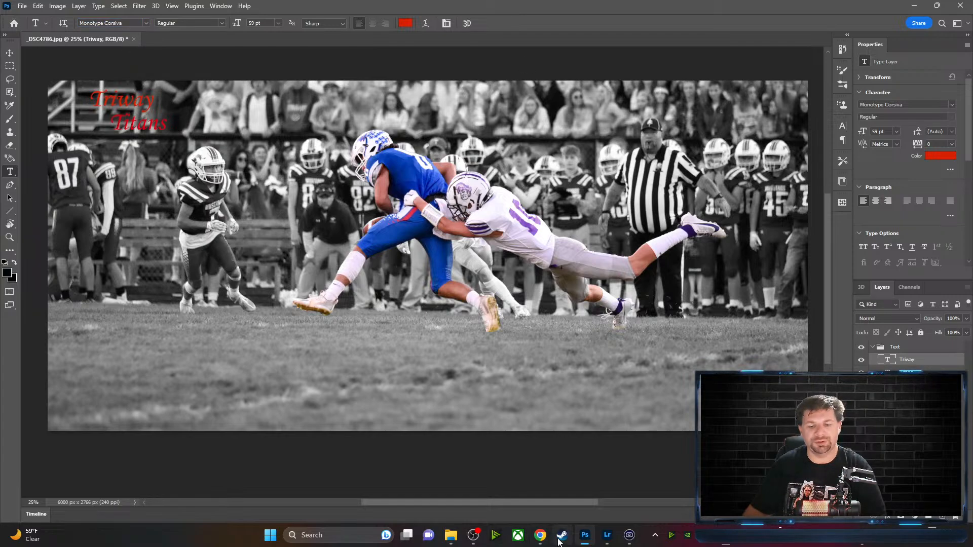
left_click(540, 536)
In Chrome, step back past the sports, collage and coll searches to the varsity results
left_click(590, 502)
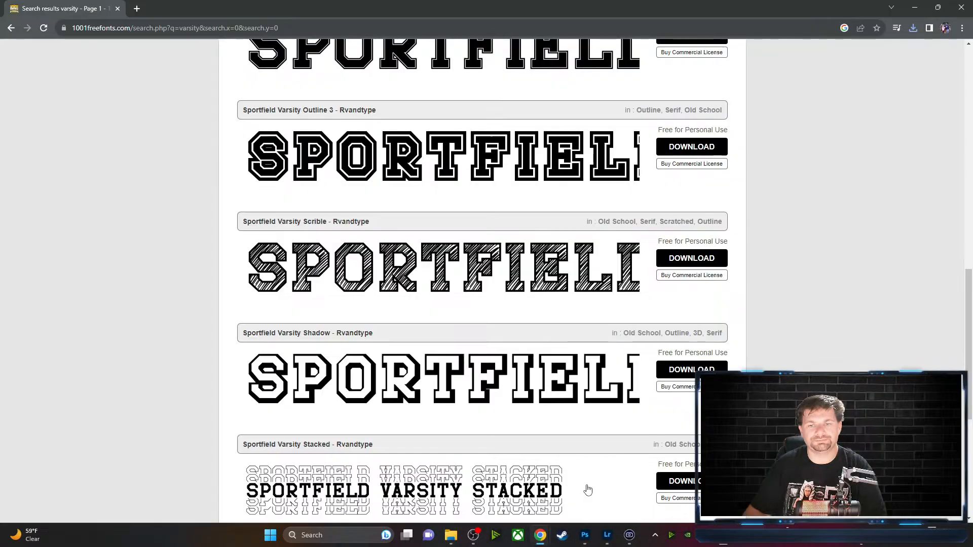
left_click(11, 29)
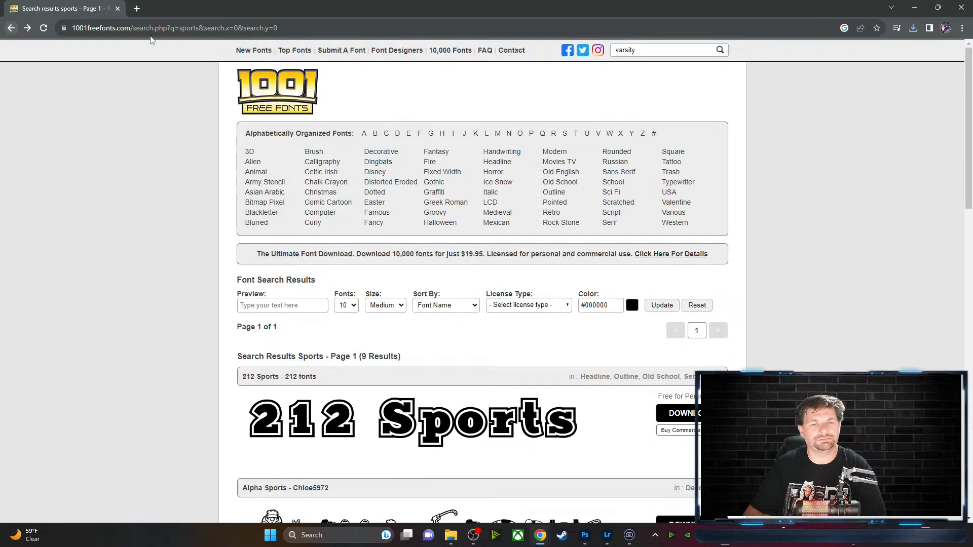
left_click(11, 29)
left_click(11, 28)
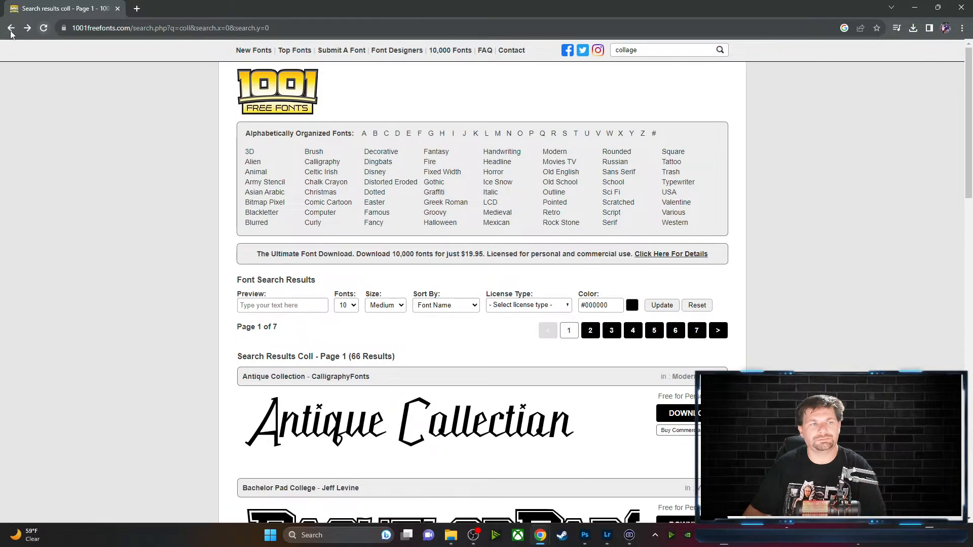
left_click(11, 29)
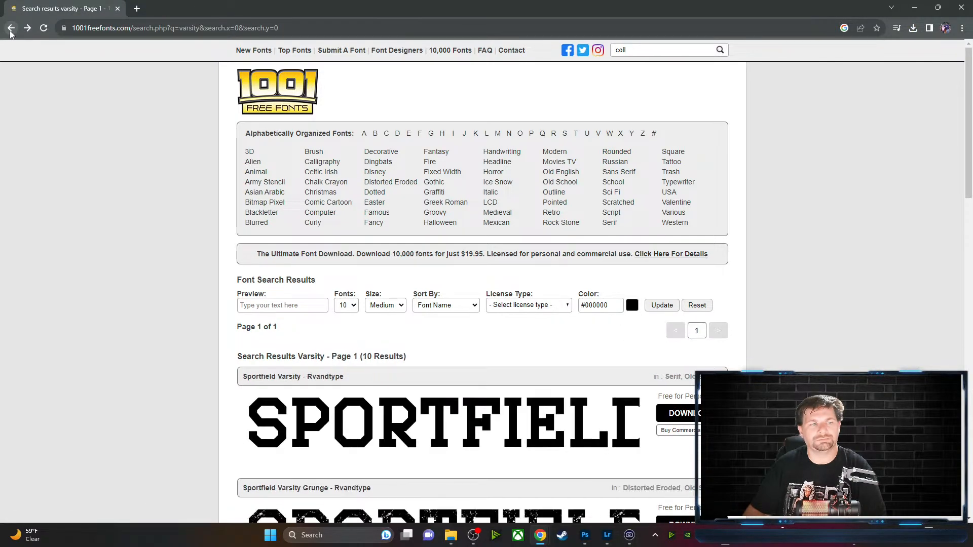
Google 'varsity free fonts' in a new tab
left_click(137, 9)
left_click(476, 211)
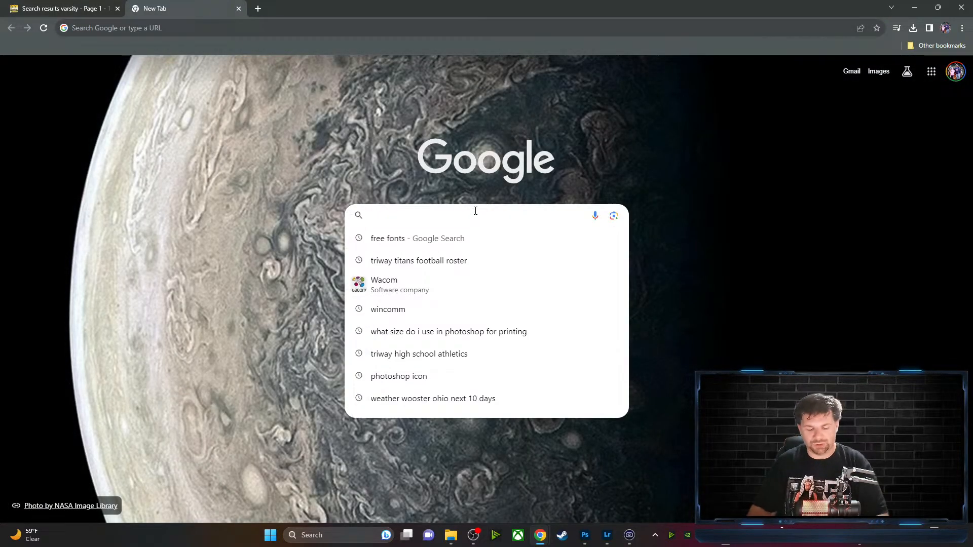
type("varsity ")
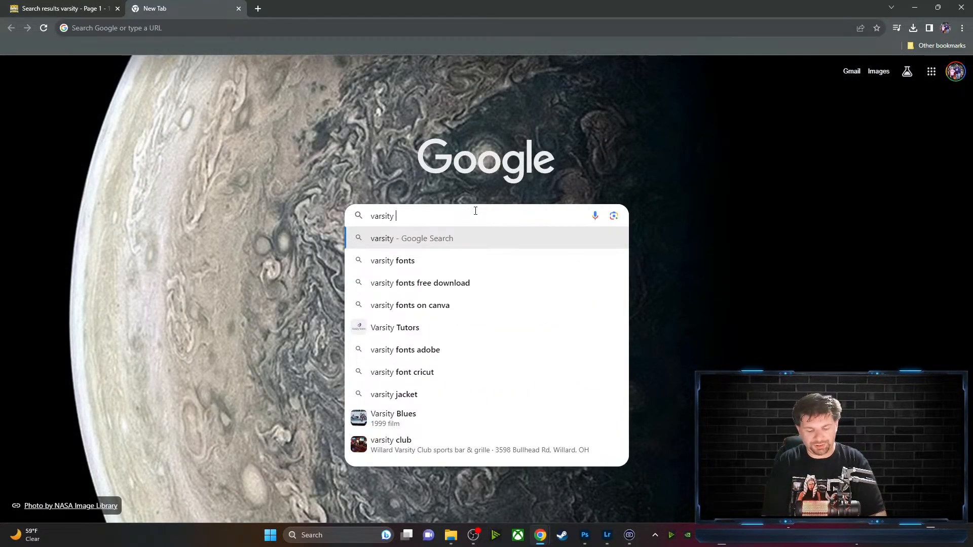
type("free fonts")
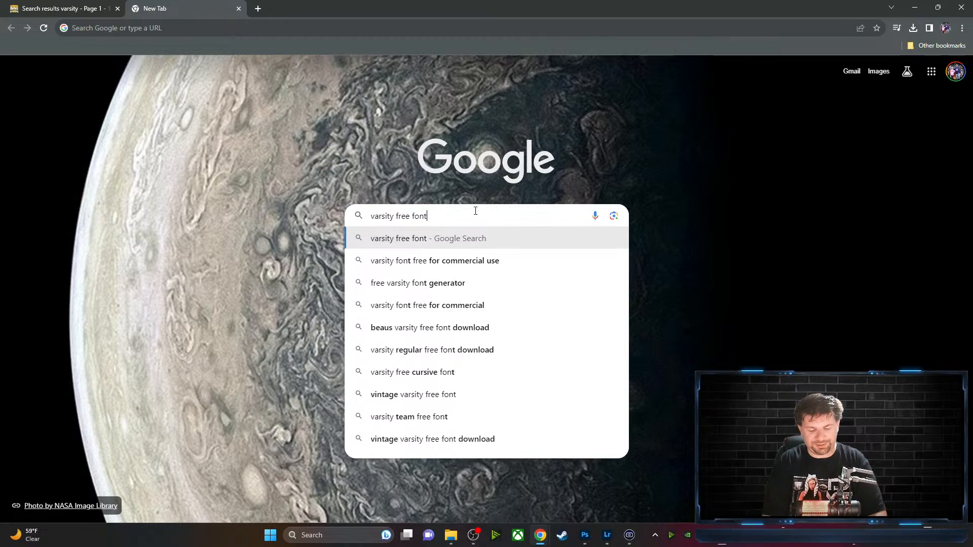
key("Return")
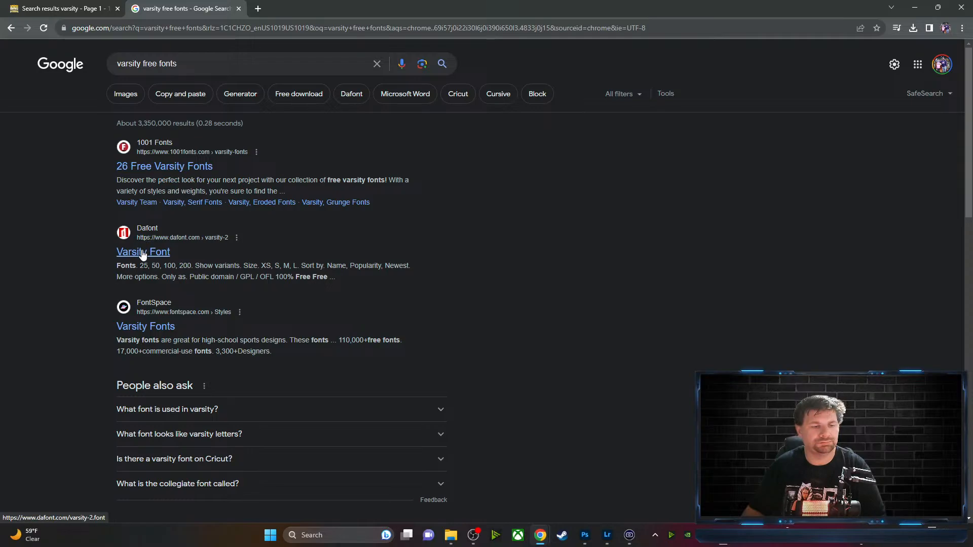
Open FontSpace's Varsity Fonts collection and scroll through the first page
left_click(145, 326)
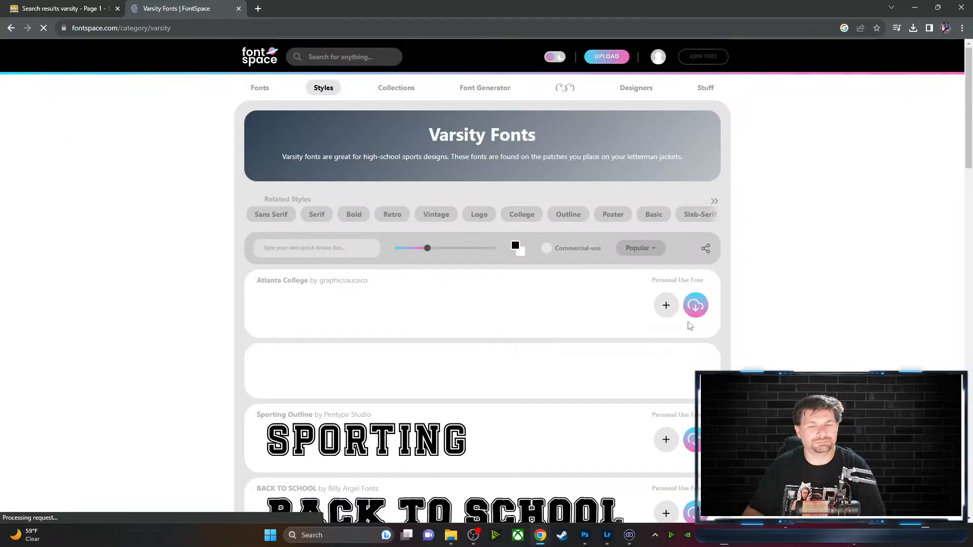
scroll(796, 264, "down", 3)
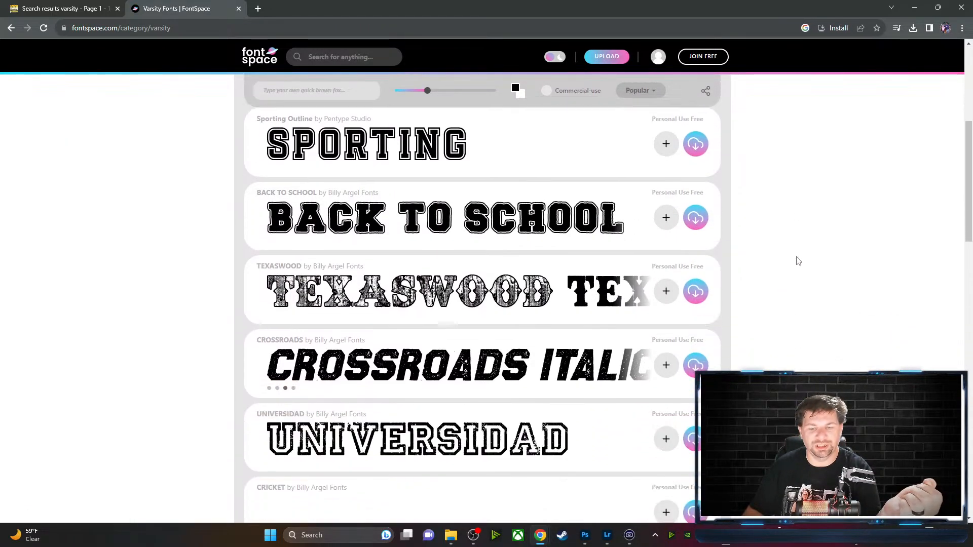
scroll(798, 261, "down", 3)
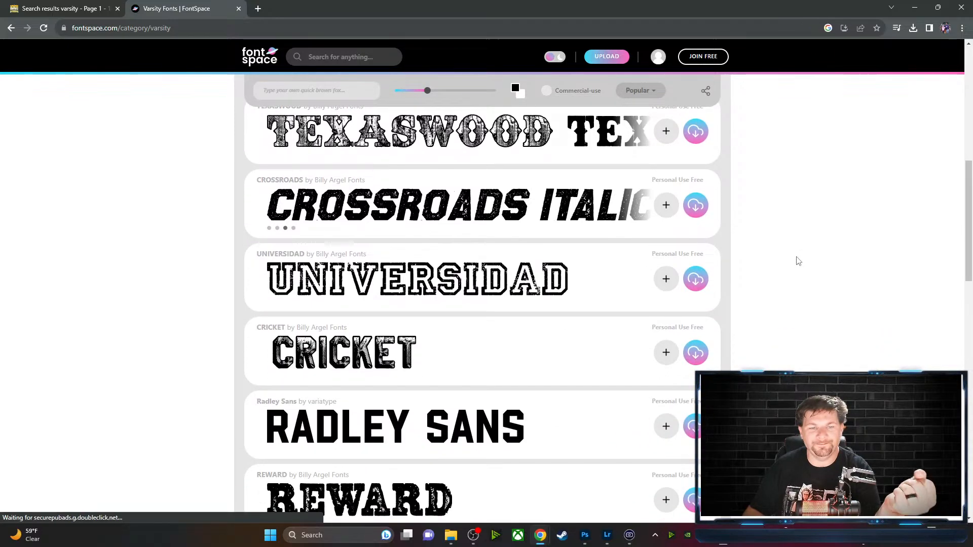
scroll(798, 262, "down", 3)
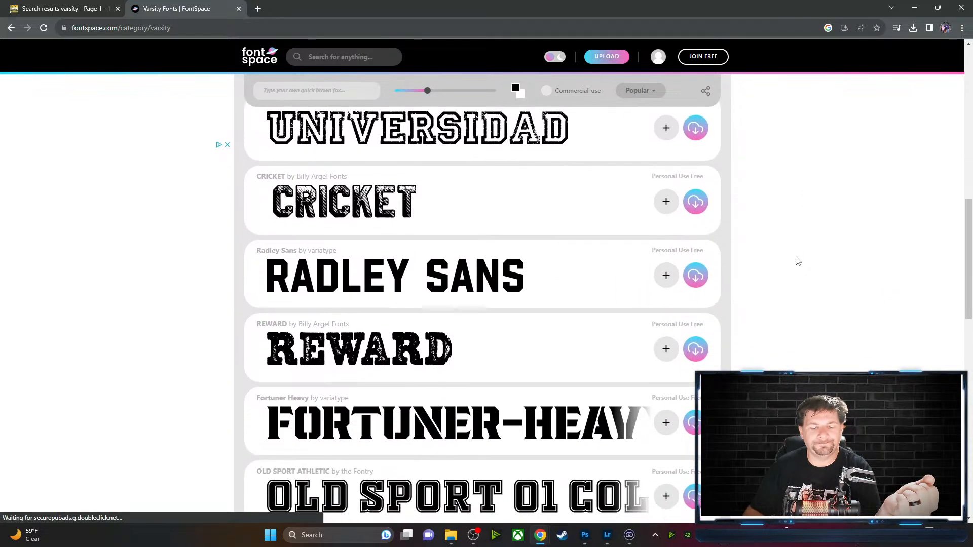
scroll(798, 261, "down", 2)
scroll(798, 261, "down", 2)
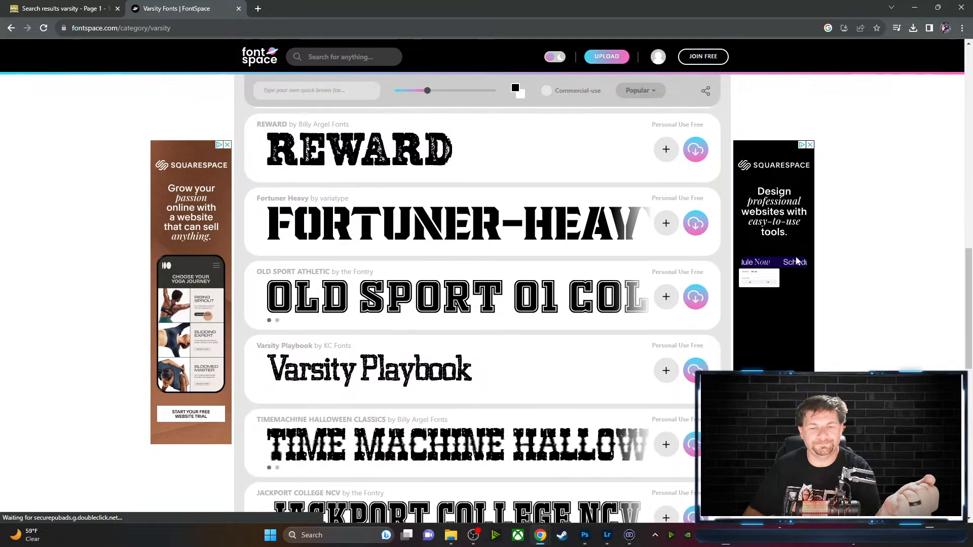
scroll(796, 261, "down", 7)
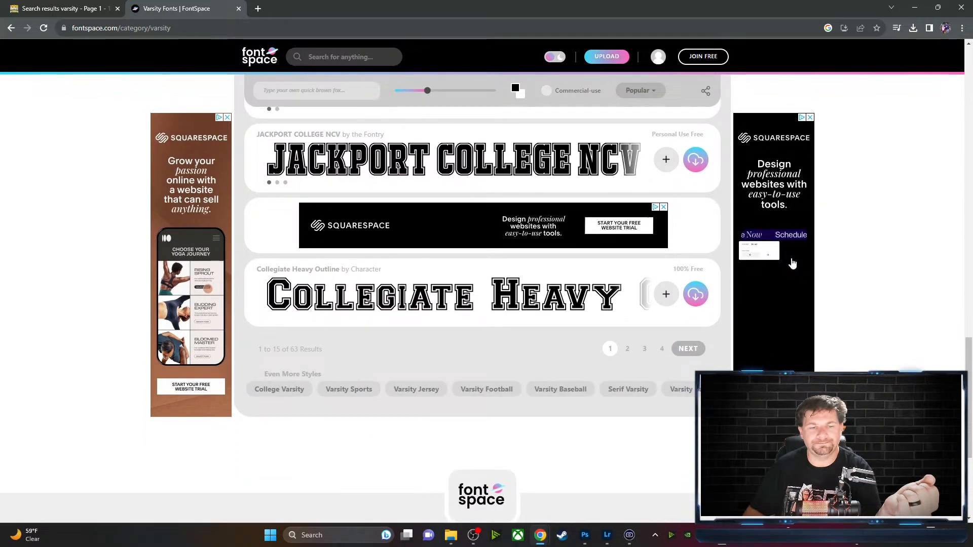
scroll(794, 263, "up", 1)
scroll(795, 261, "up", 4)
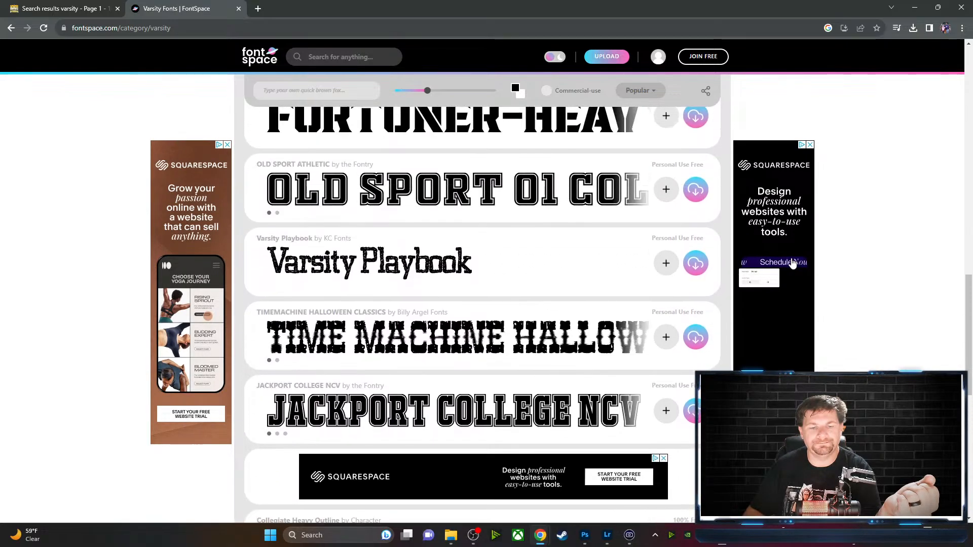
scroll(790, 263, "down", 6)
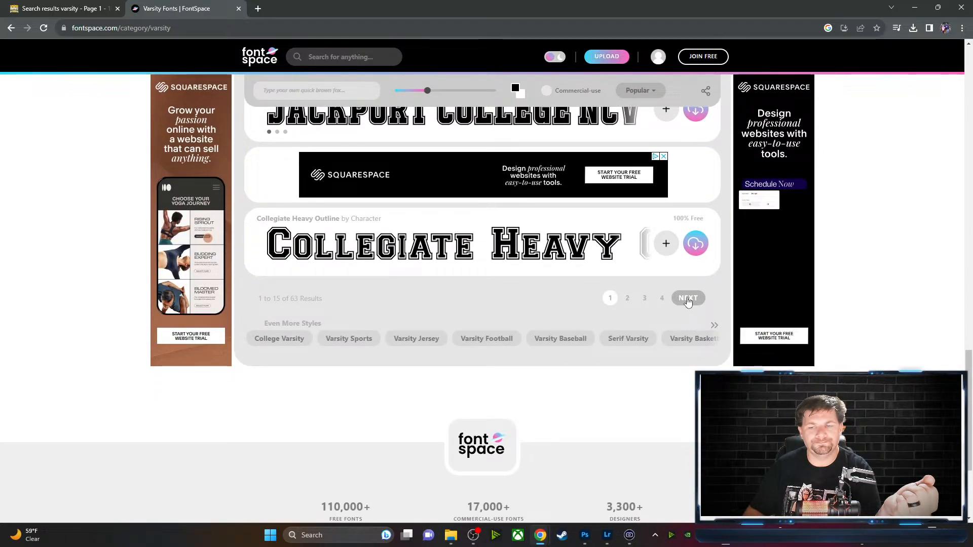
Go to page 2 of Varsity Fonts and download Friday Night Lights
left_click(688, 299)
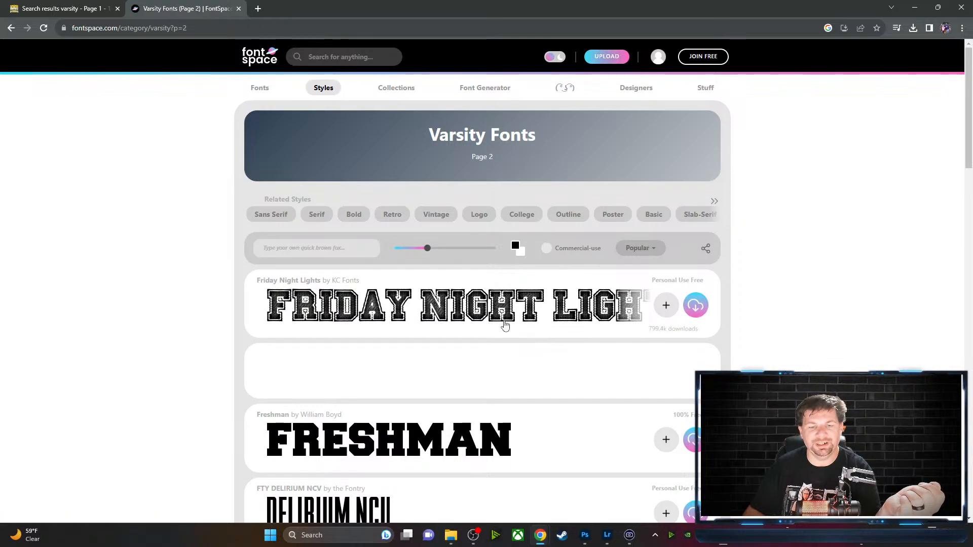
scroll(507, 325, "down", 2)
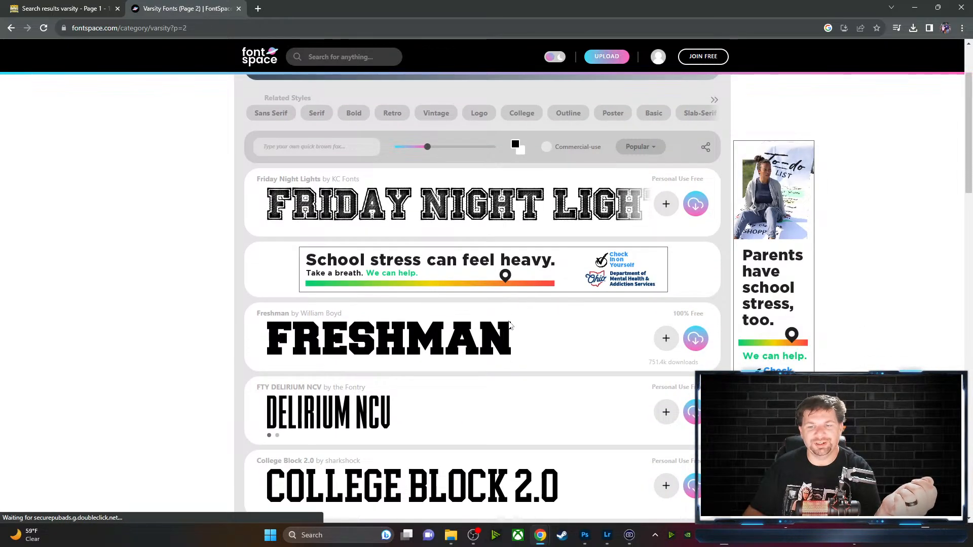
scroll(510, 326, "down", 8)
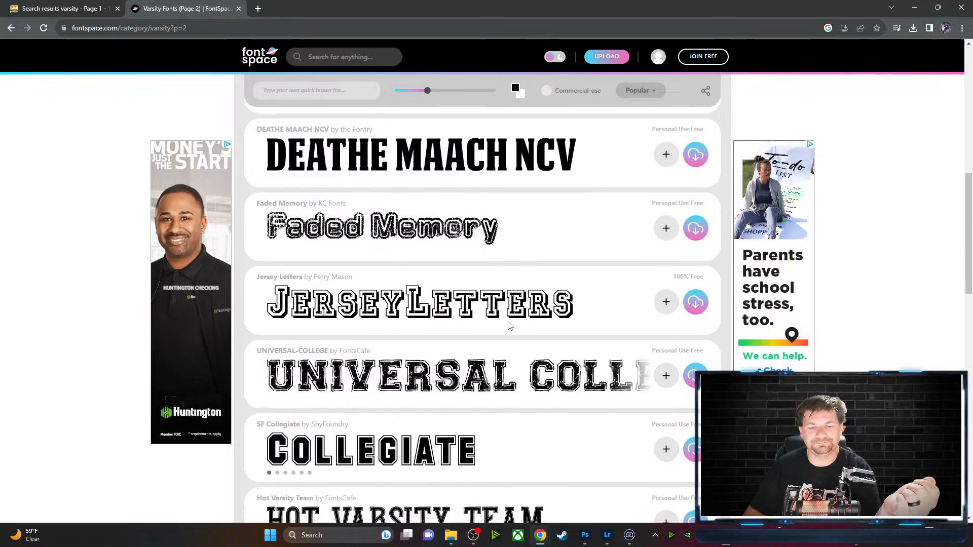
scroll(510, 326, "down", 8)
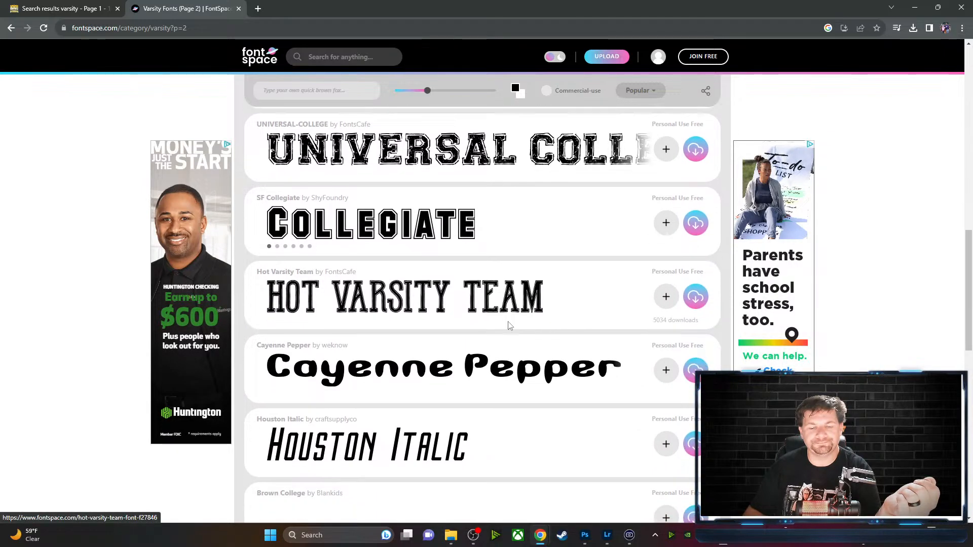
scroll(508, 326, "up", 12)
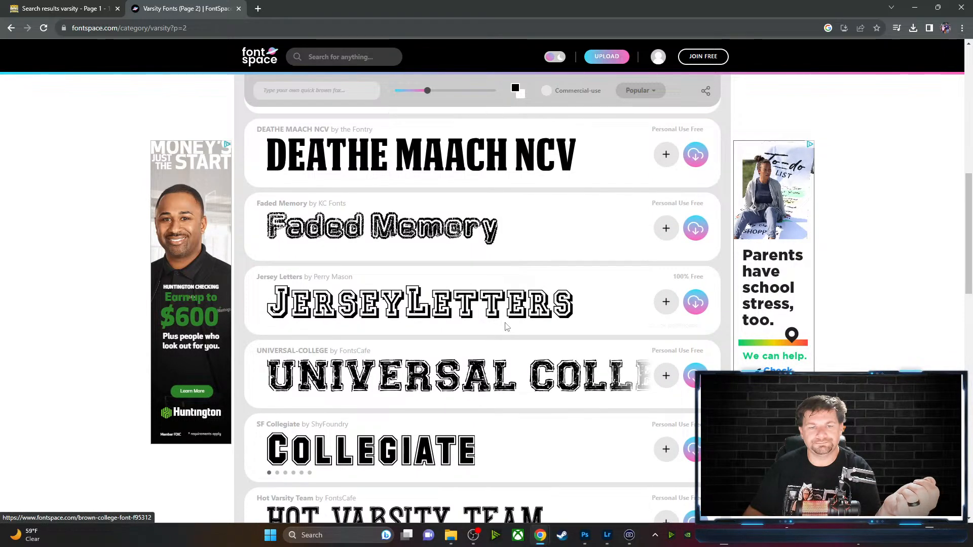
scroll(507, 327, "up", 3)
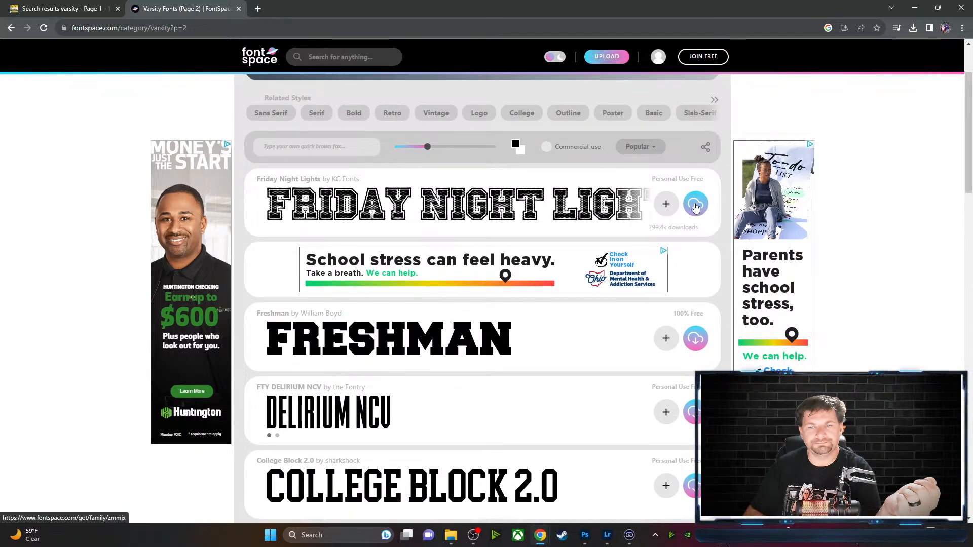
left_click(695, 206)
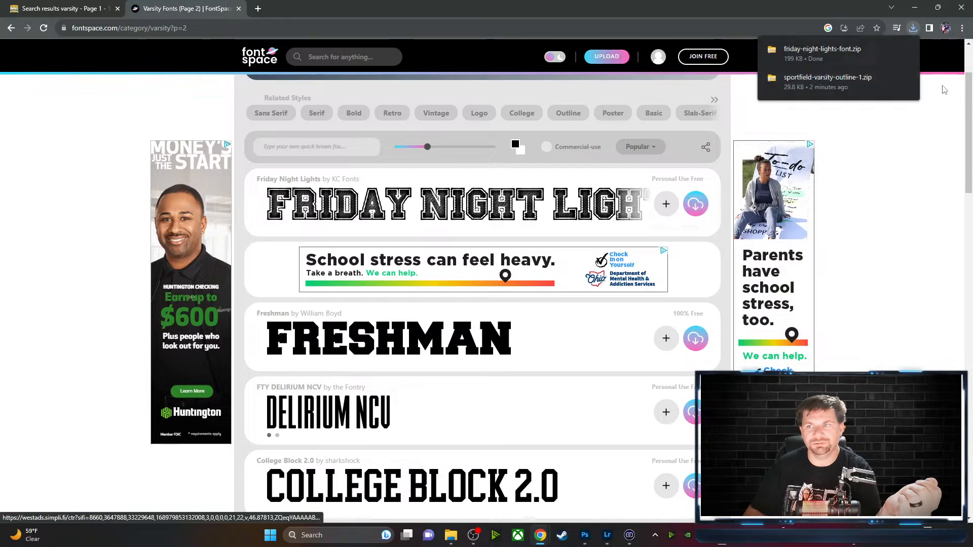
Open friday-night-lights-font.zip and install the FridayNightLights-l5pe font from its preview
left_click(837, 60)
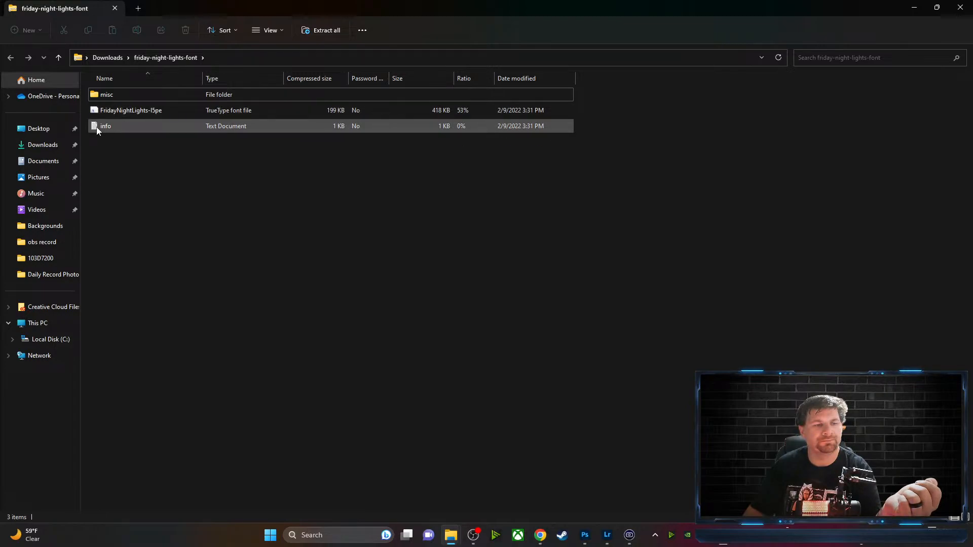
double_click(118, 110)
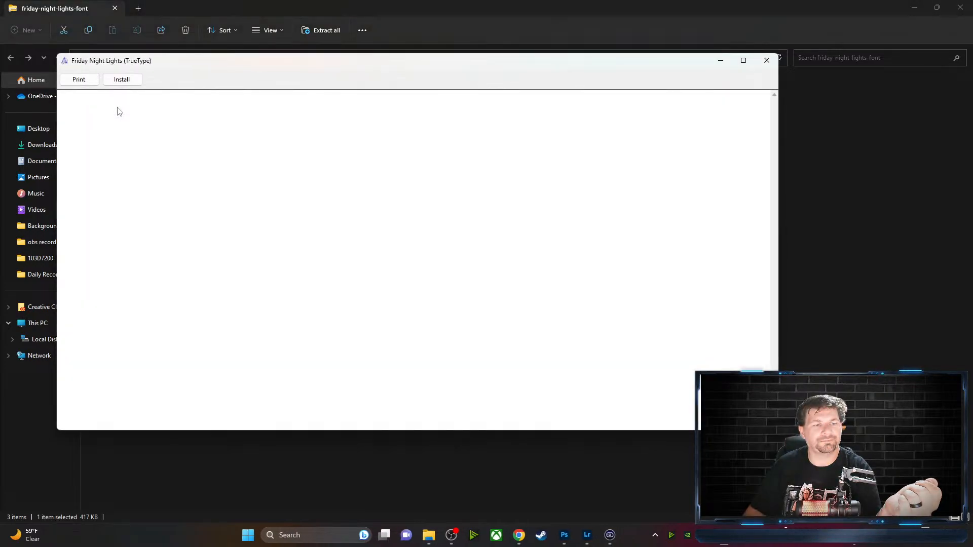
left_click(123, 80)
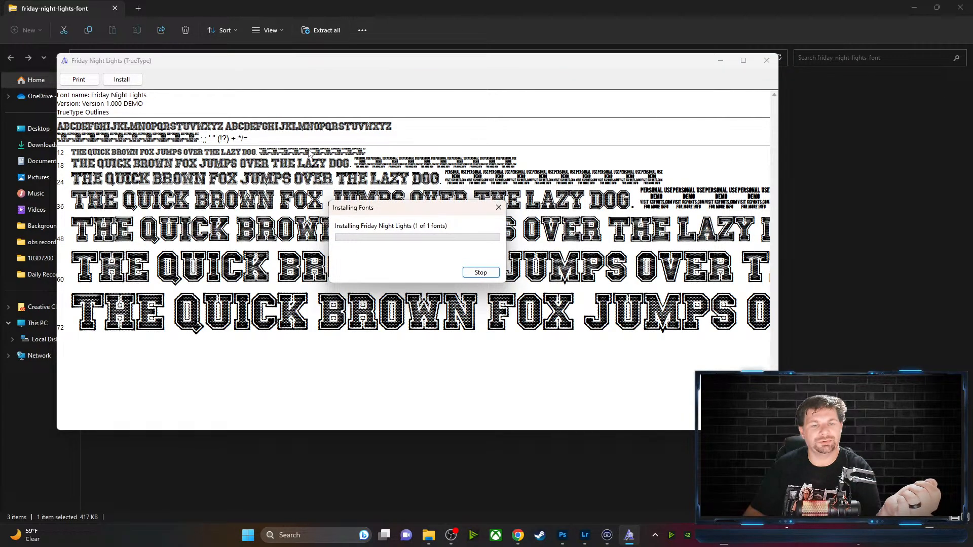
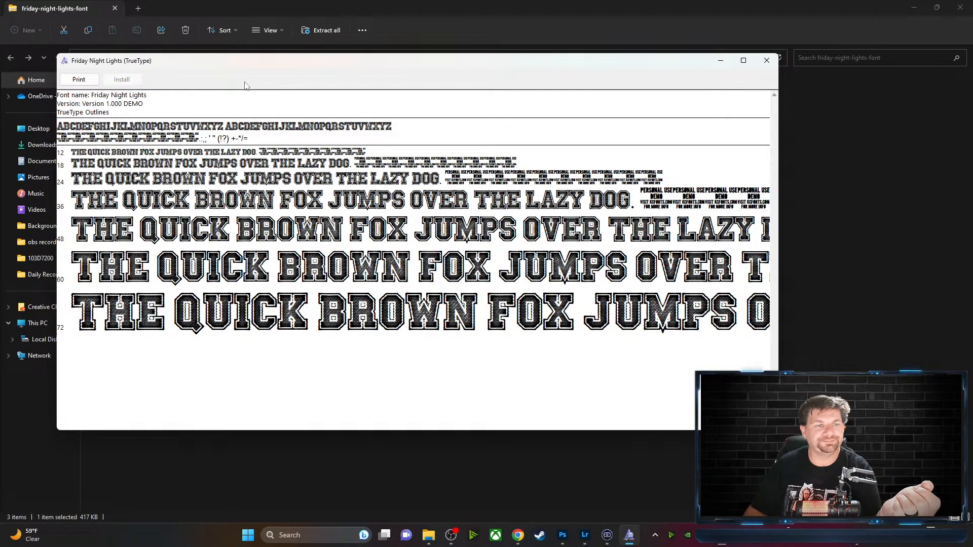
Close the Friday Night Lights font preview and switch back to Photoshop
left_click(766, 61)
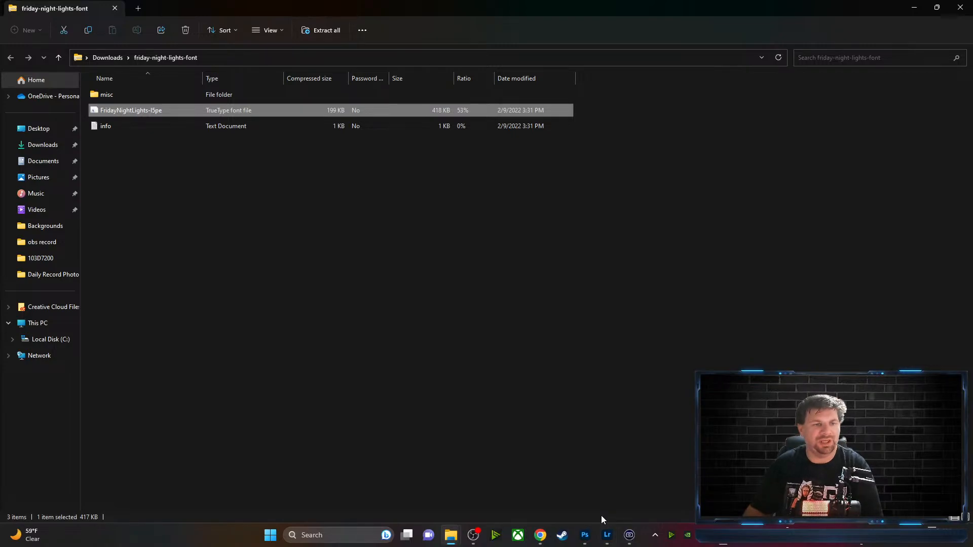
left_click(592, 540)
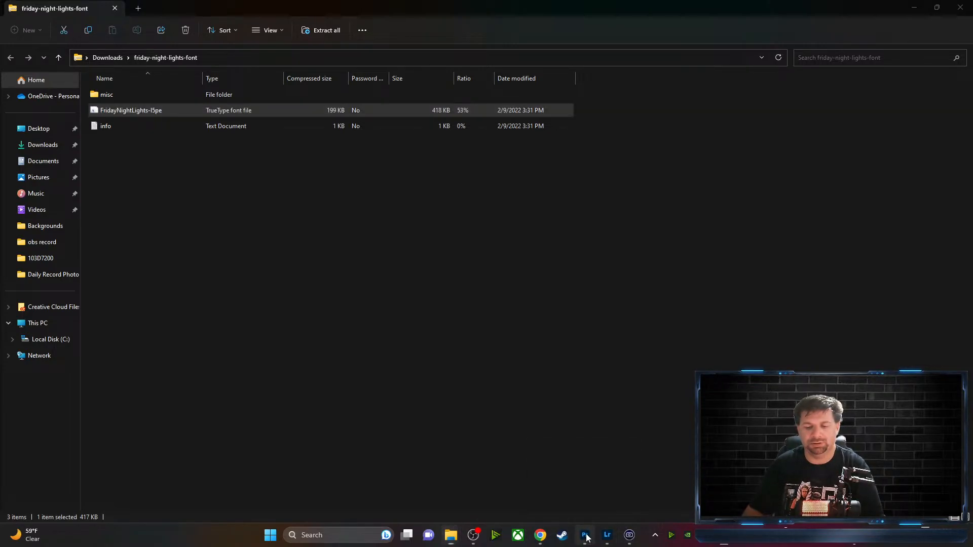
Set the TRIWAY text in the Friday Night Lights font
left_click(147, 22)
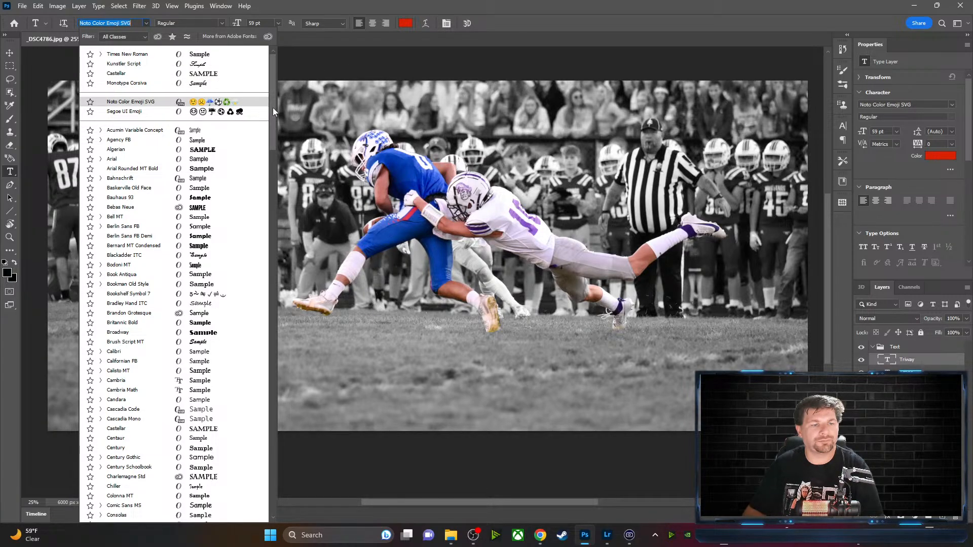
left_click_drag(273, 108, 278, 218)
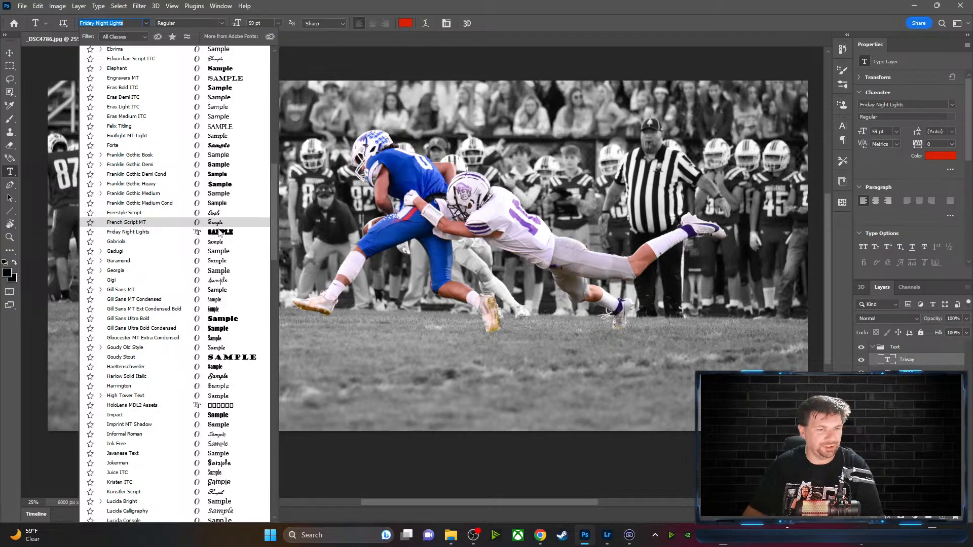
left_click(161, 235)
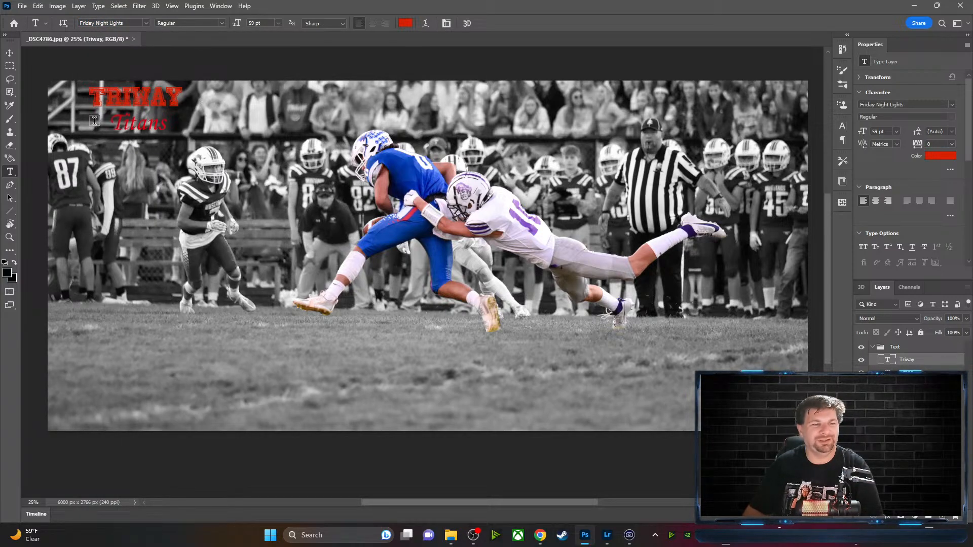
Select the TITANS text, set it in Friday Night Lights, and commit it
left_click_drag(115, 124, 170, 120)
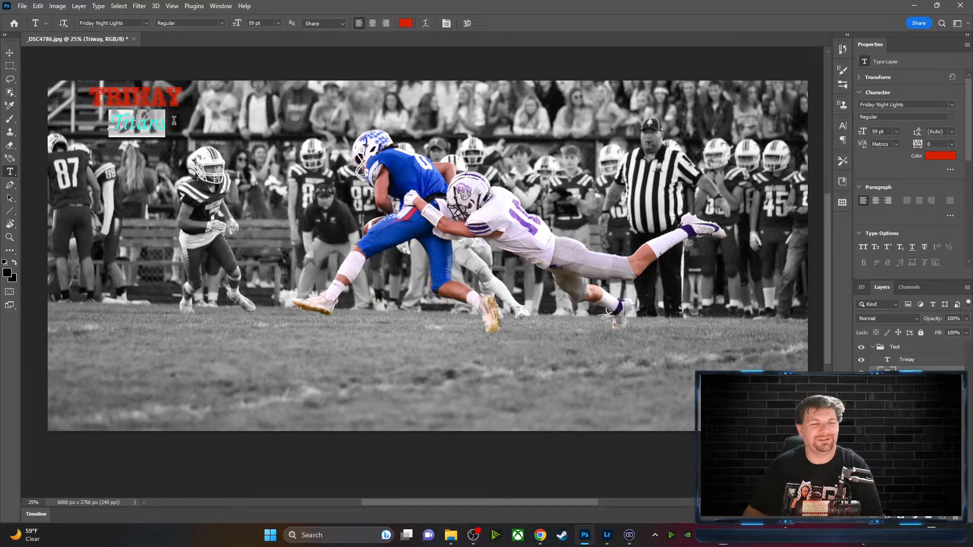
left_click(145, 20)
left_click(215, 87)
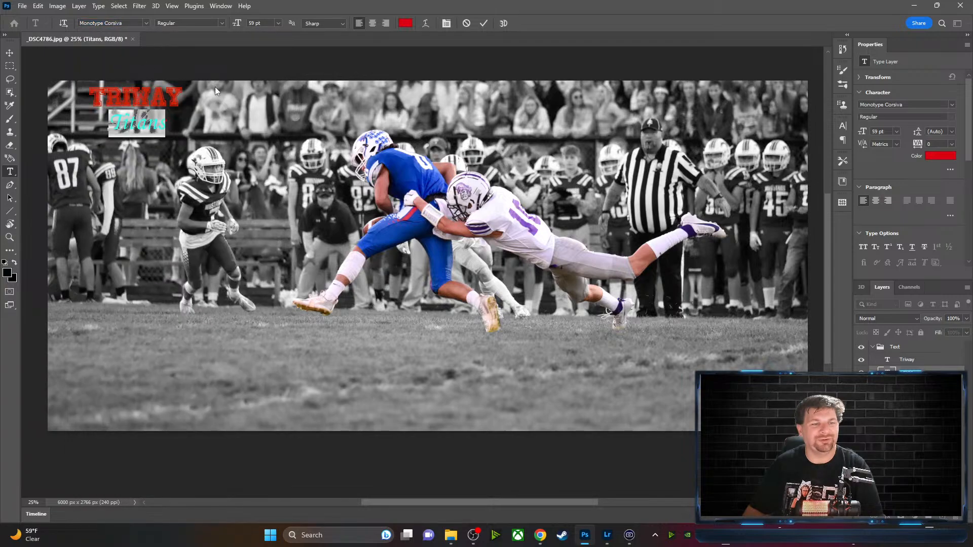
left_click(146, 23)
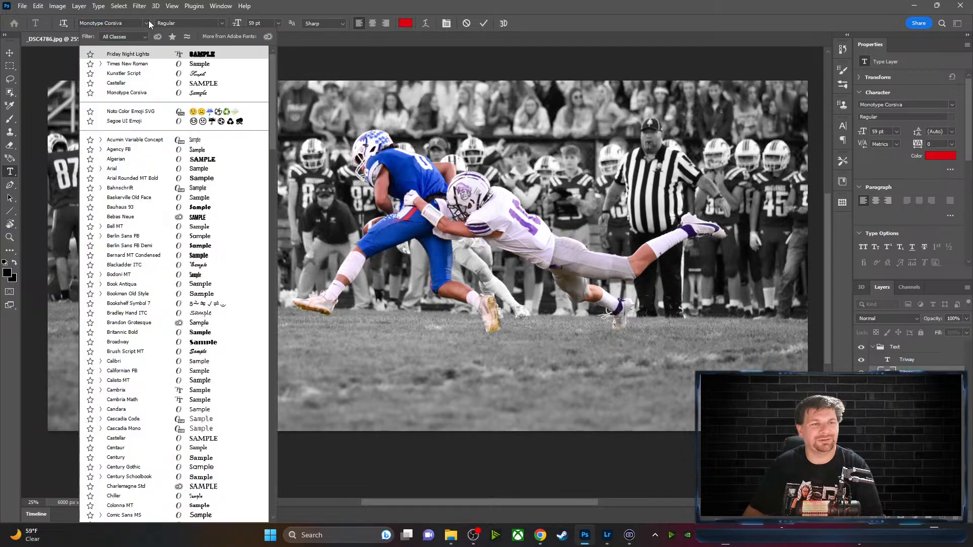
left_click(132, 52)
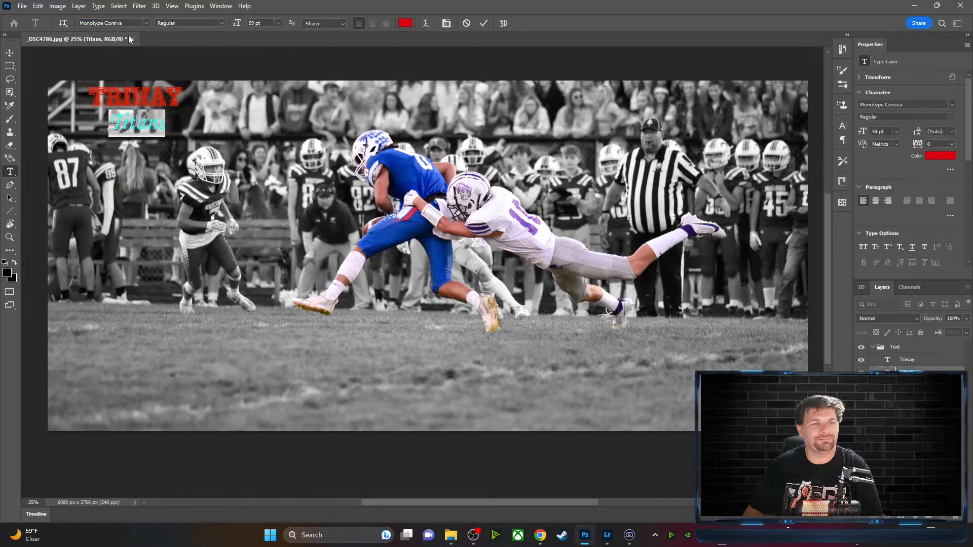
left_click(148, 23)
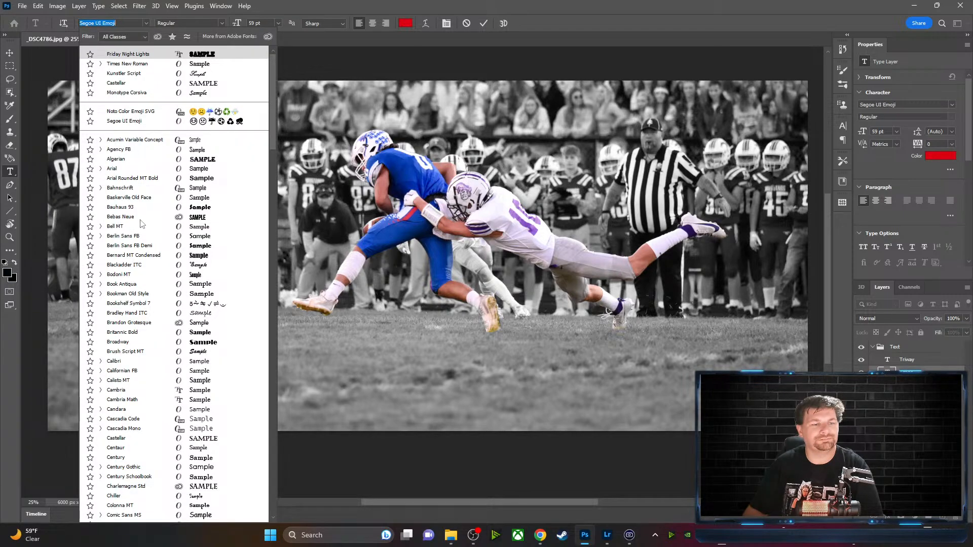
scroll(137, 327, "up", 10)
scroll(137, 327, "down", 7)
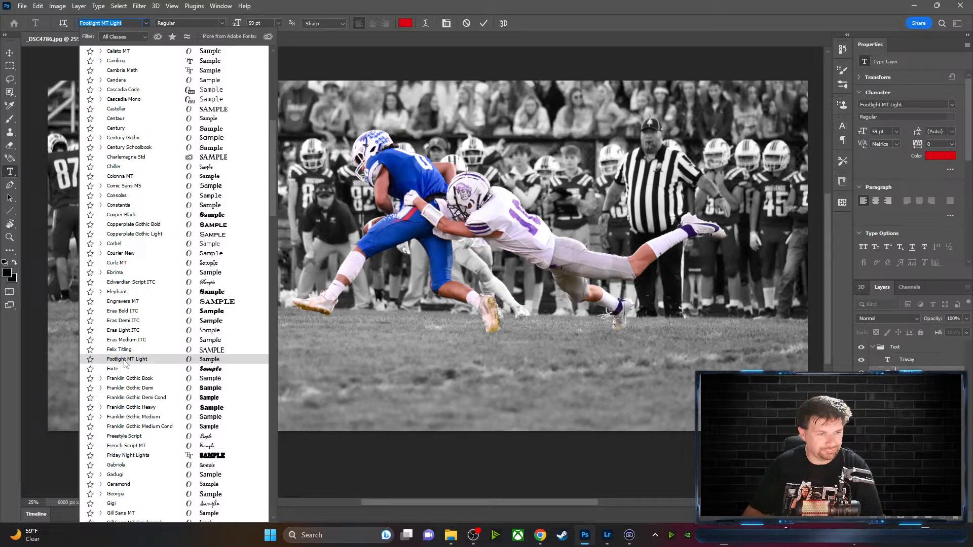
left_click(128, 458)
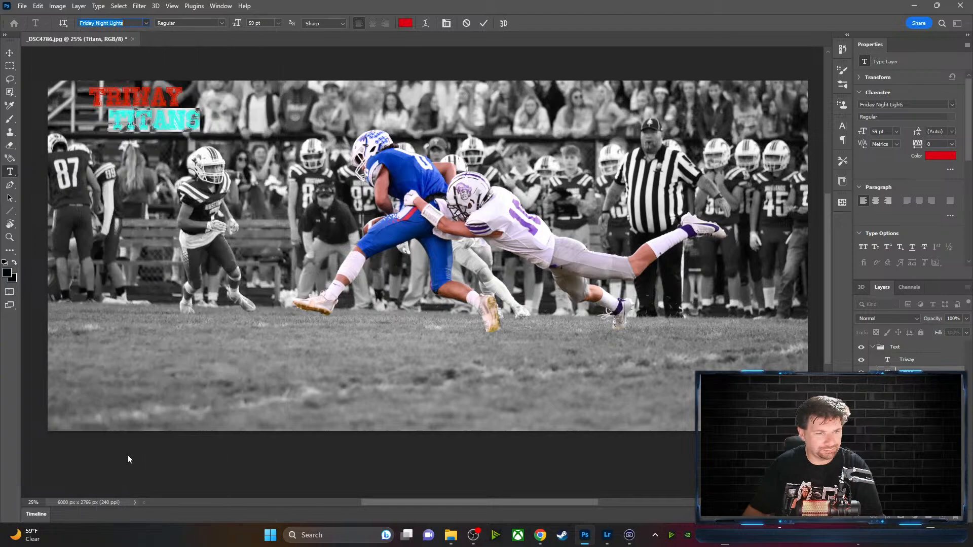
left_click(262, 65)
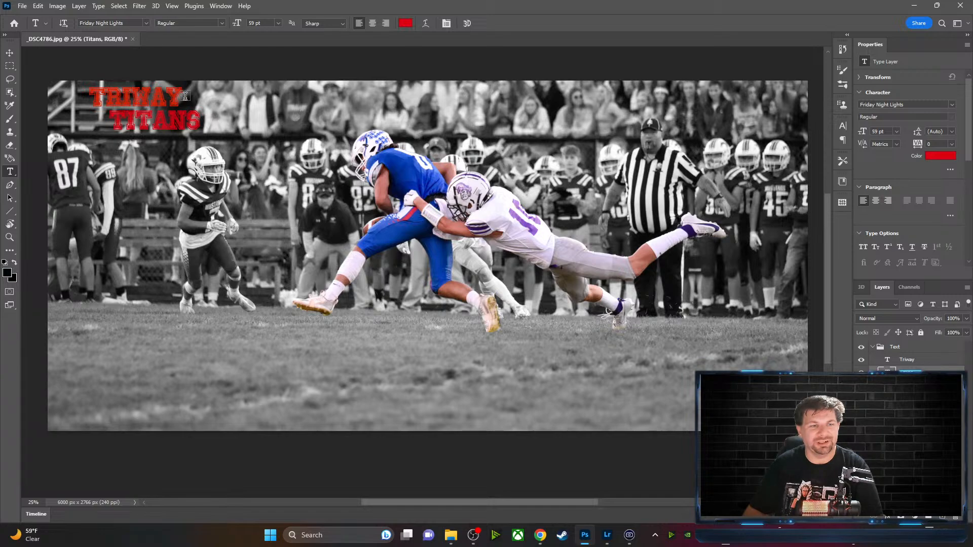
Undo the accidental Lorem Ipsum text layer and select all of the TRIWAY text
left_click(138, 97)
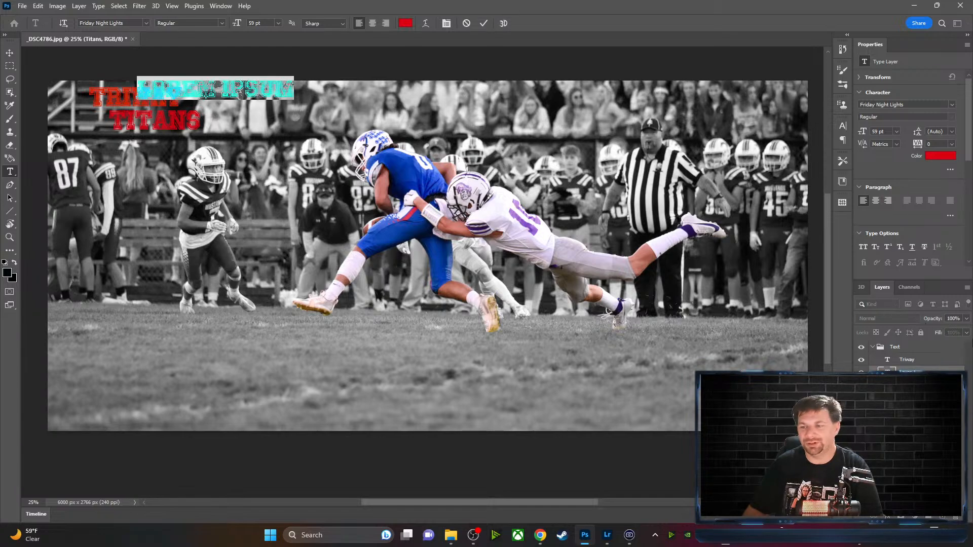
key("ctrl+Return")
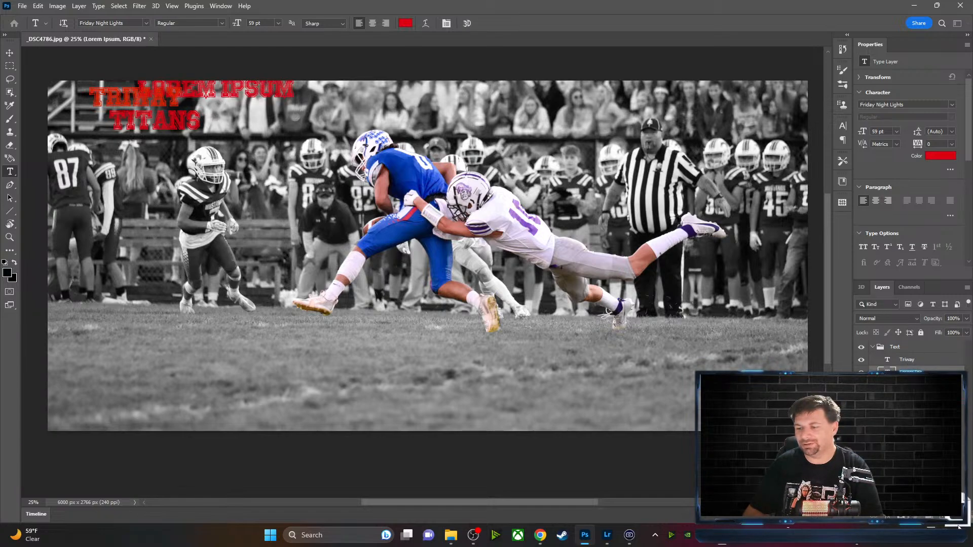
key("ctrl+z")
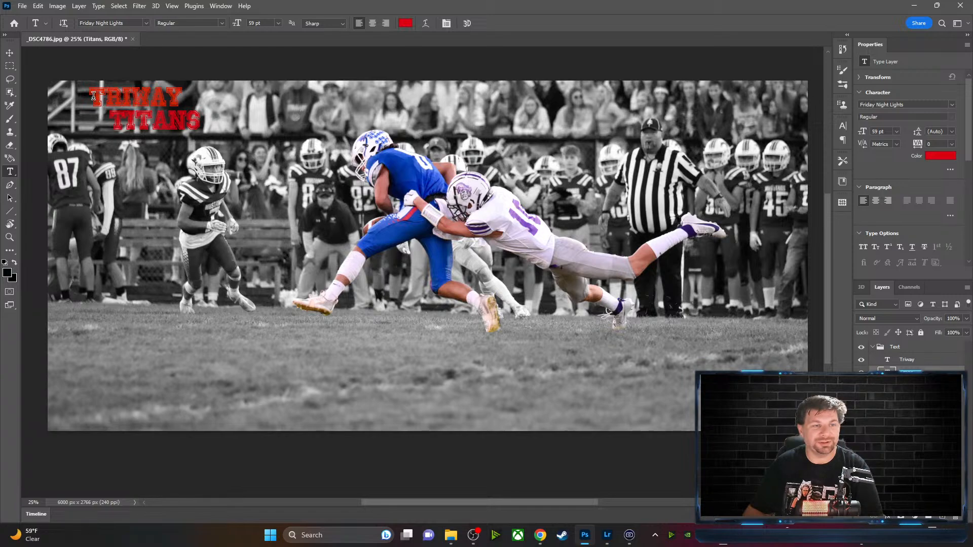
left_click_drag(93, 96, 185, 100)
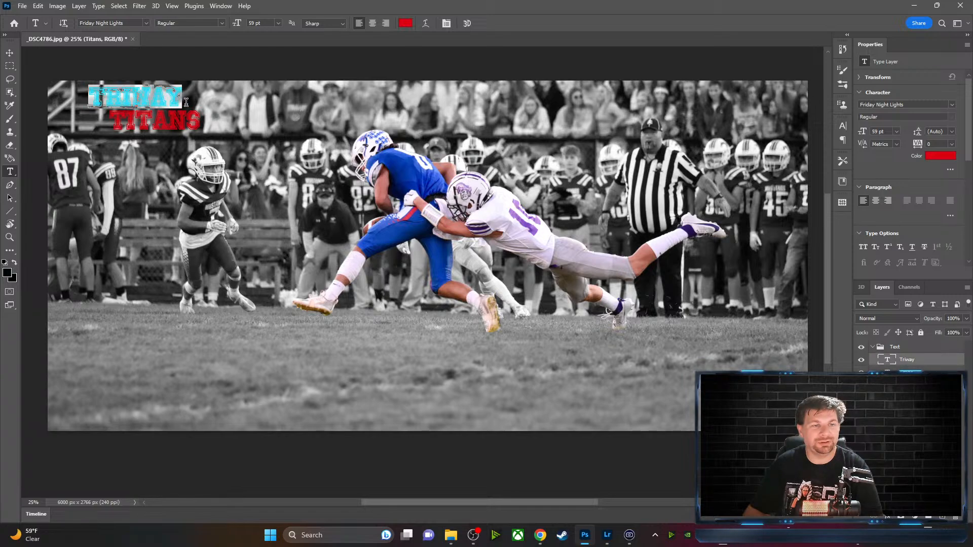
Make TRIWAY 150 pt and commit the size change
left_click(279, 24)
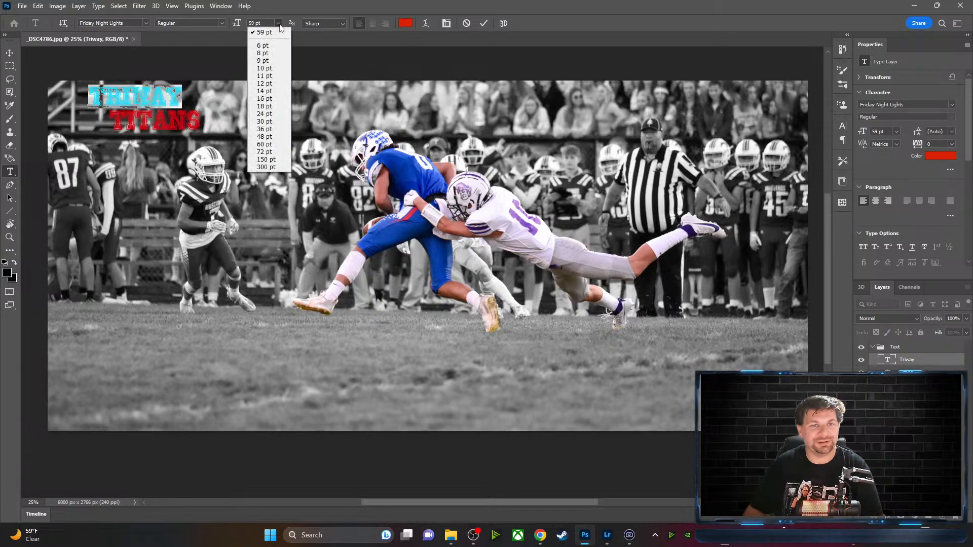
left_click(265, 151)
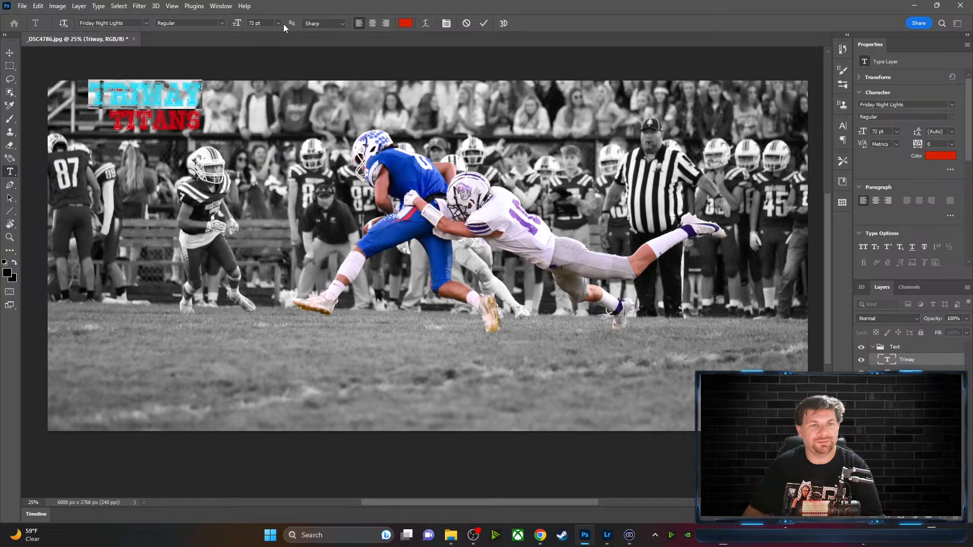
left_click(279, 23)
left_click(263, 159)
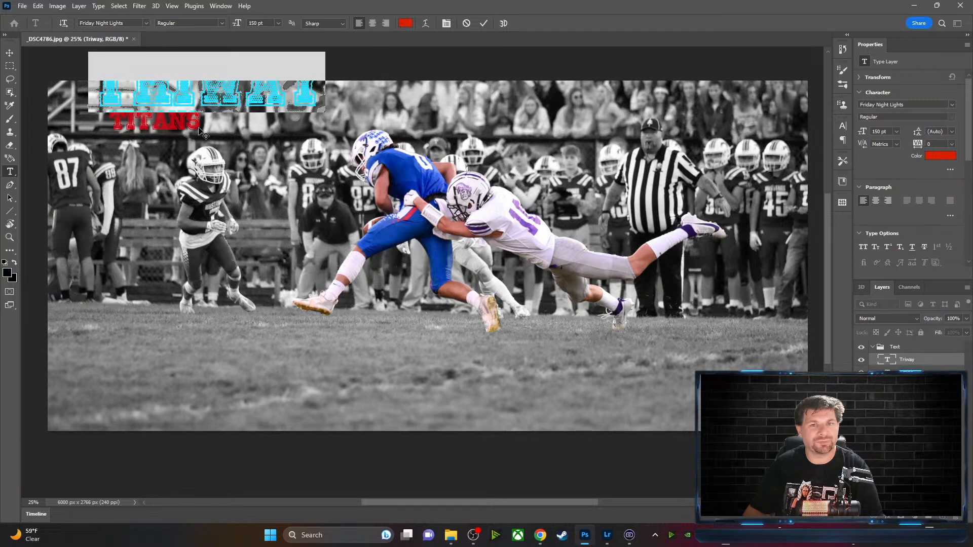
left_click(483, 23)
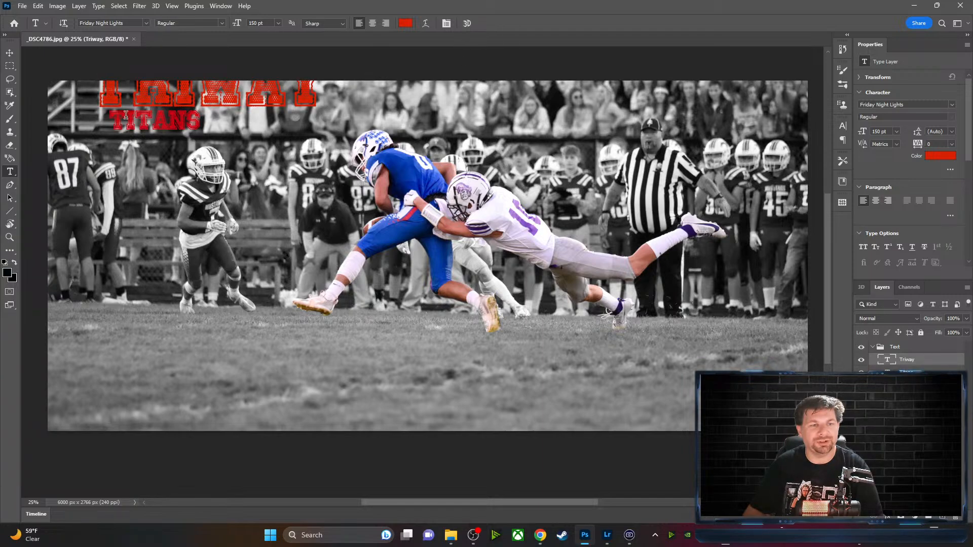
Move TITANS down onto the grass below the players and TRIWAY into the top-left corner
left_click(12, 54)
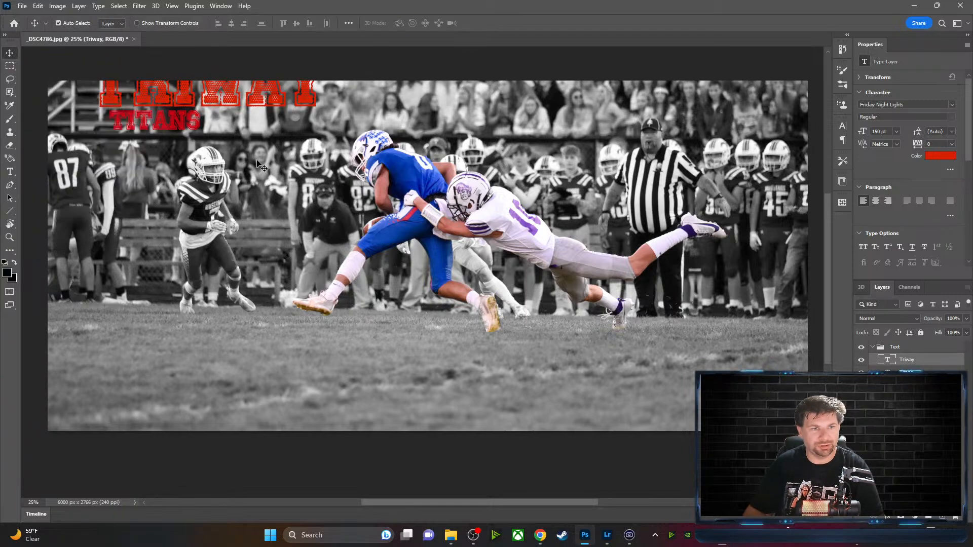
left_click_drag(182, 124, 318, 328)
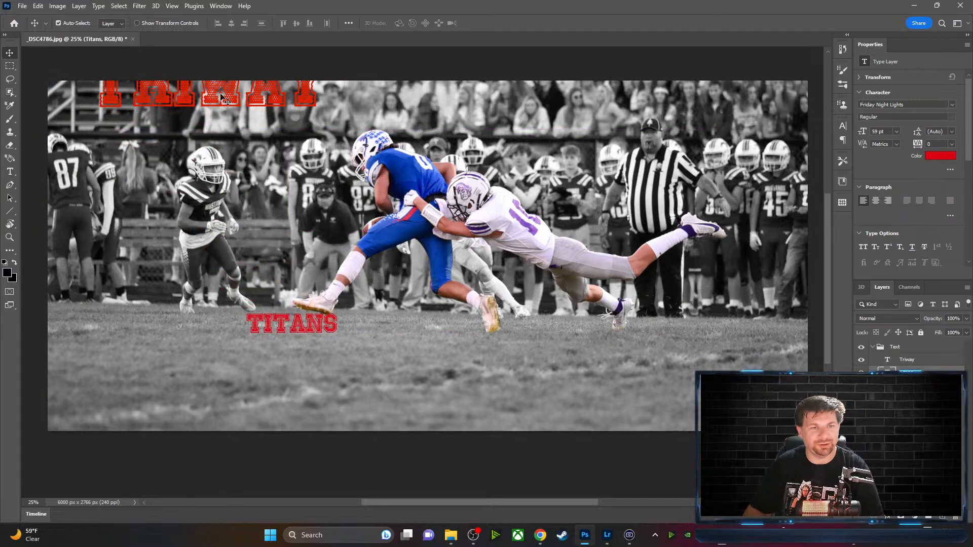
left_click_drag(221, 95, 190, 121)
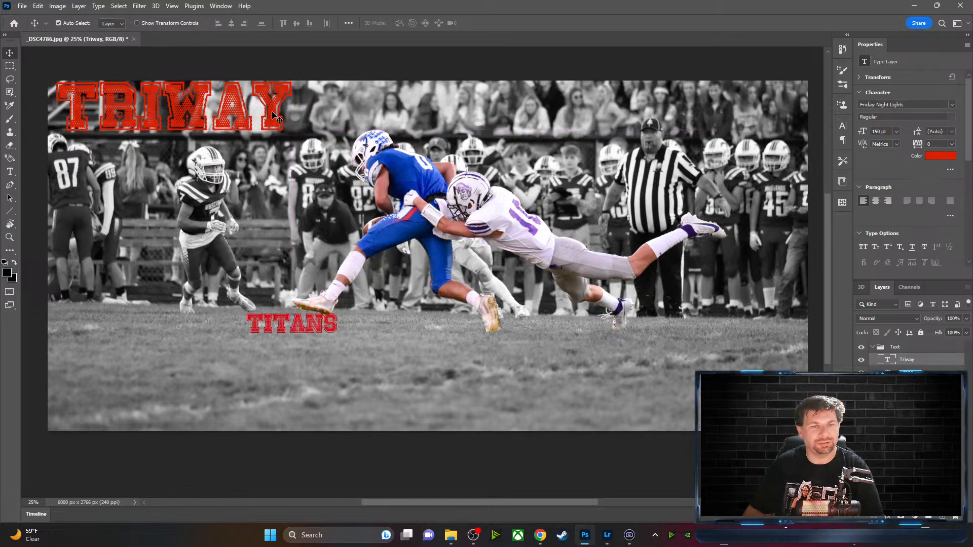
left_click(10, 172)
Recolour the TRIWAY text a dark purple and commit it
left_click_drag(67, 108, 292, 112)
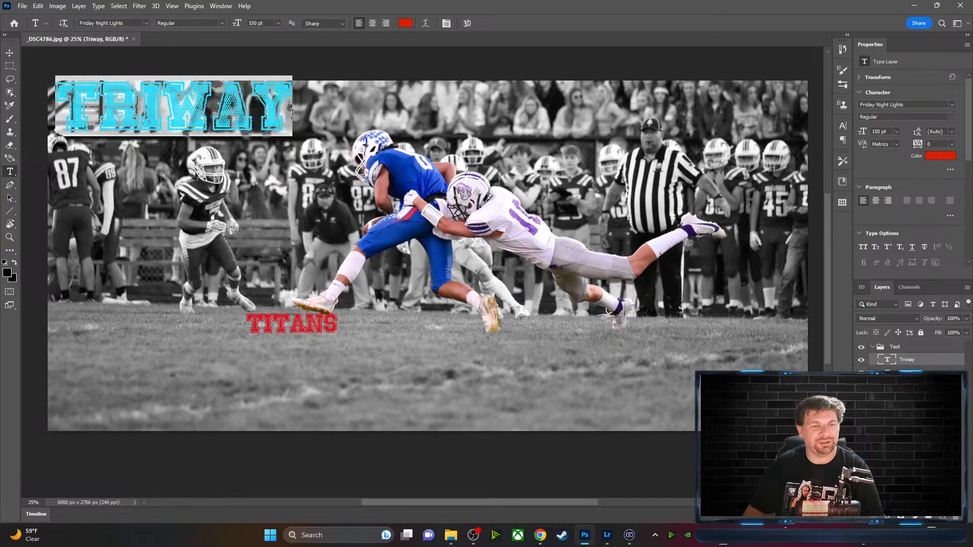
left_click(406, 24)
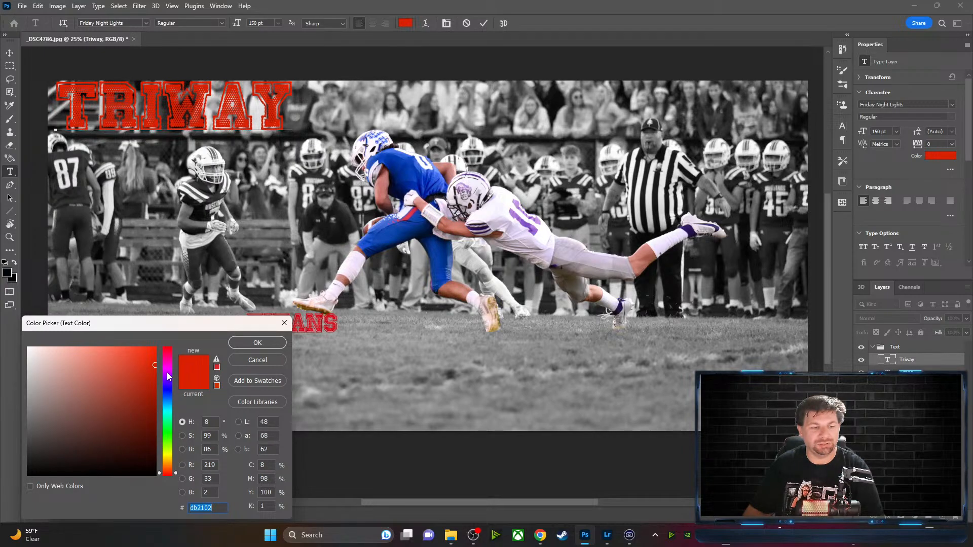
left_click(166, 372)
left_click(152, 413)
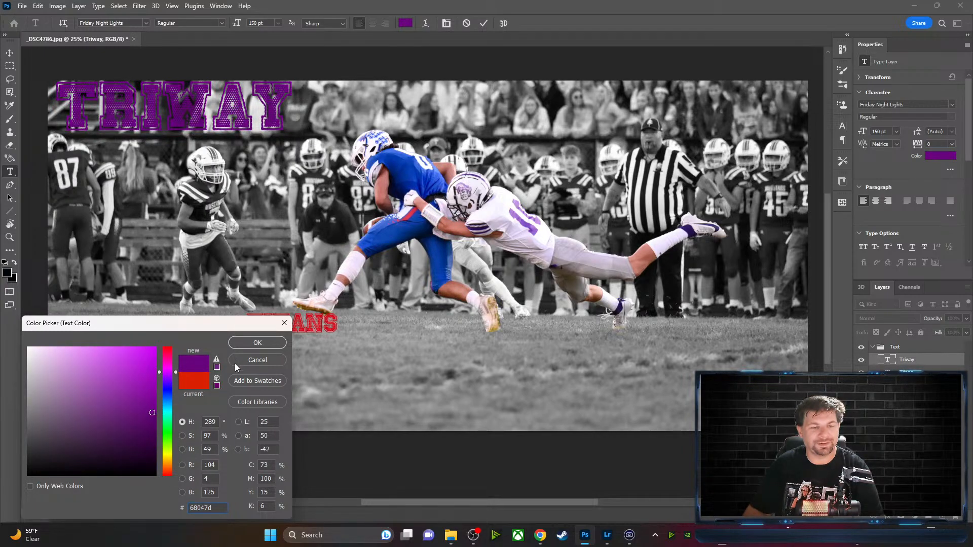
left_click(259, 338)
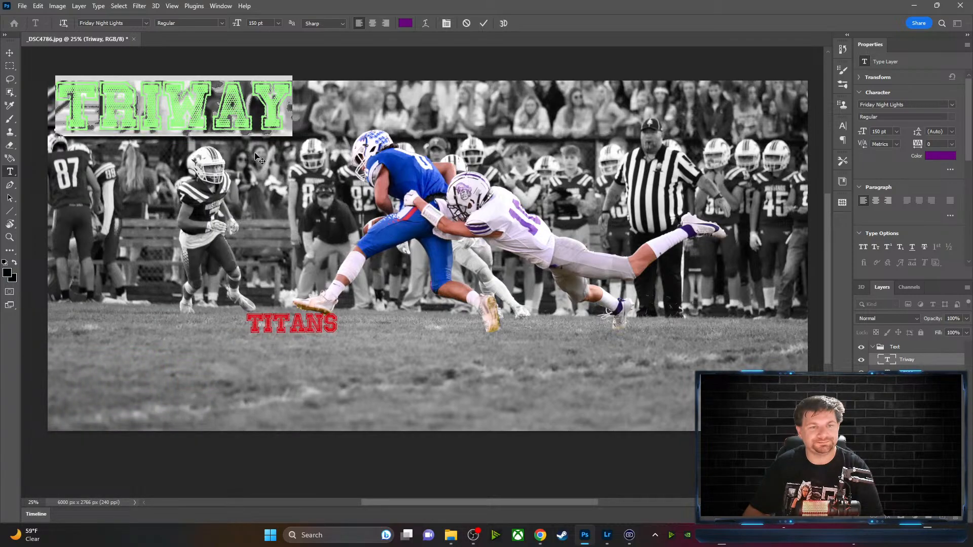
left_click(483, 24)
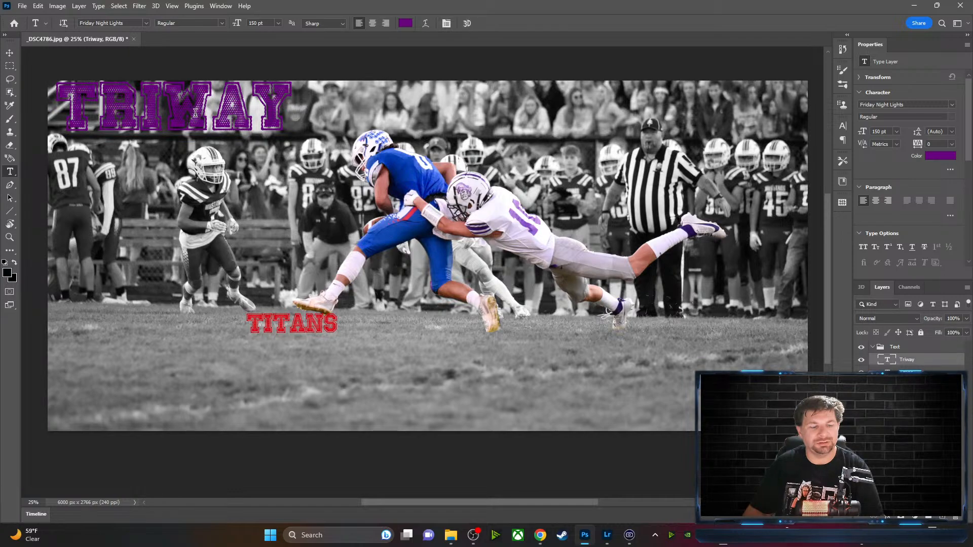
Shift TRIWAY slightly to the right, briefly switching to the browser and back
key("v")
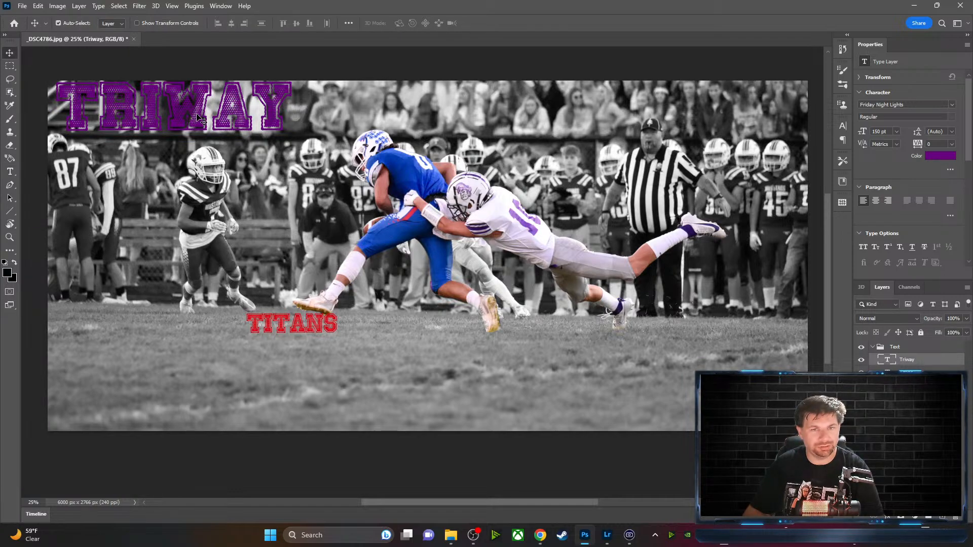
left_click_drag(198, 120, 211, 125)
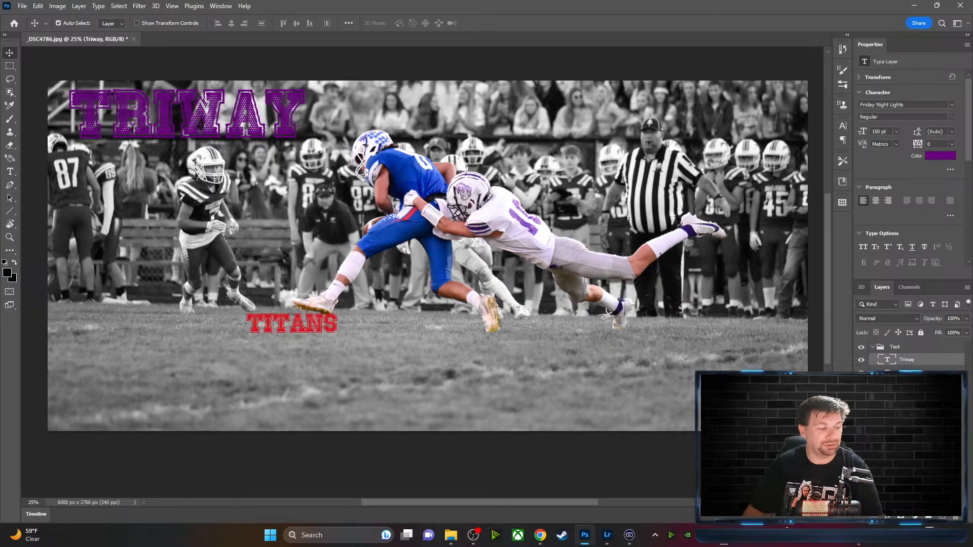
key("alt+Tab")
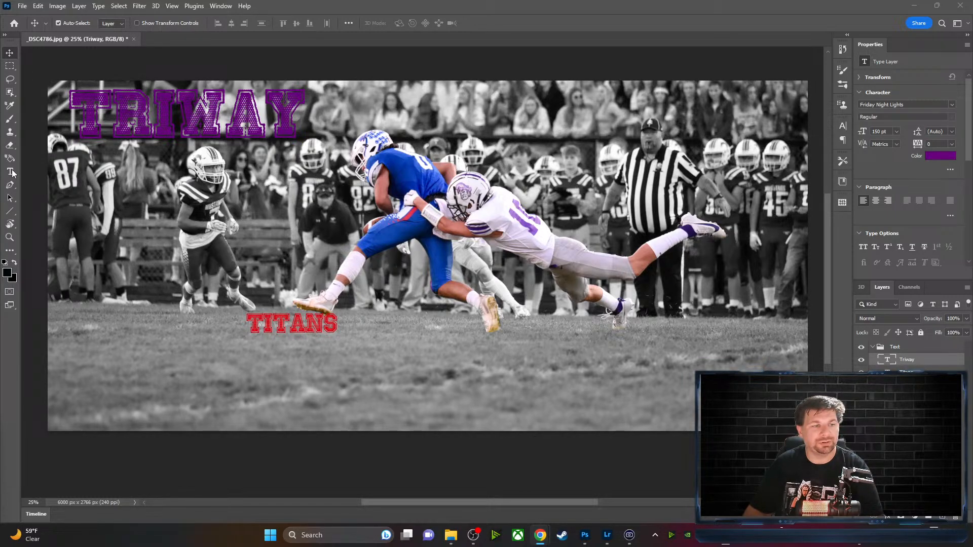
key("alt+Tab")
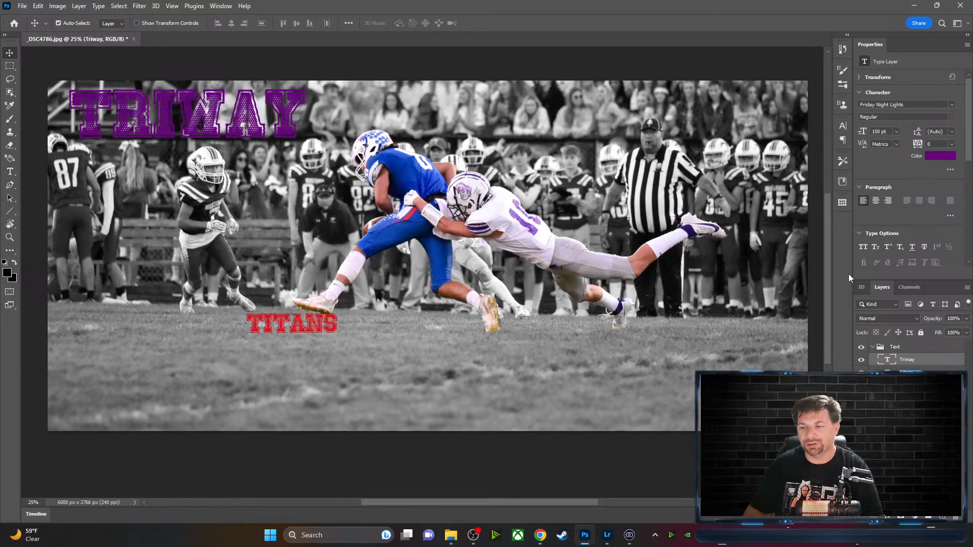
Give the Triway layer a 3 px black stroke, Center position, Normal blend mode
double_click(952, 363)
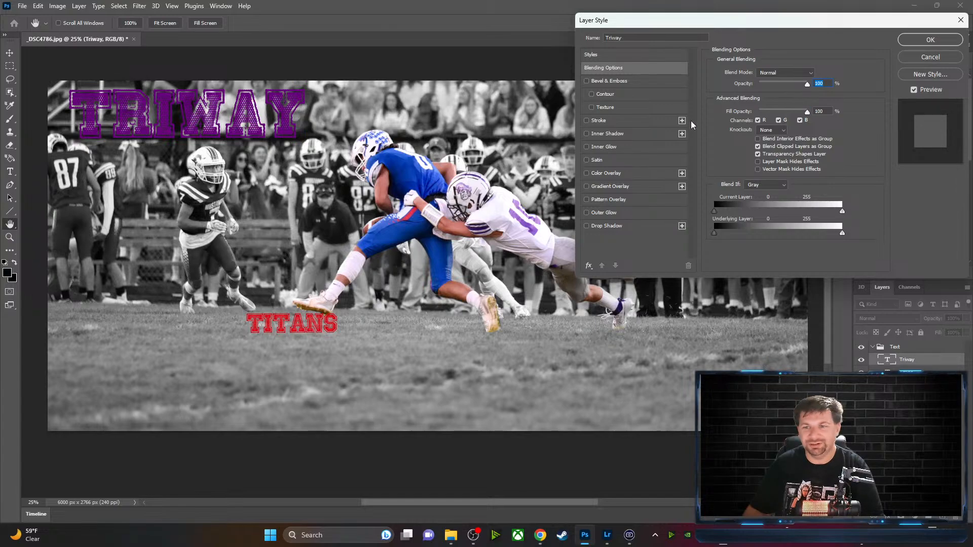
left_click(587, 121)
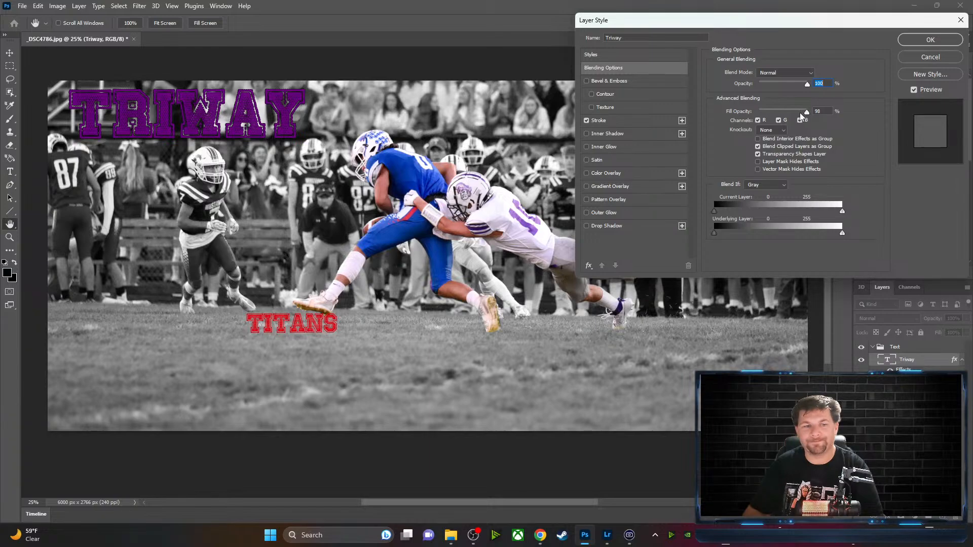
left_click_drag(800, 114, 809, 85)
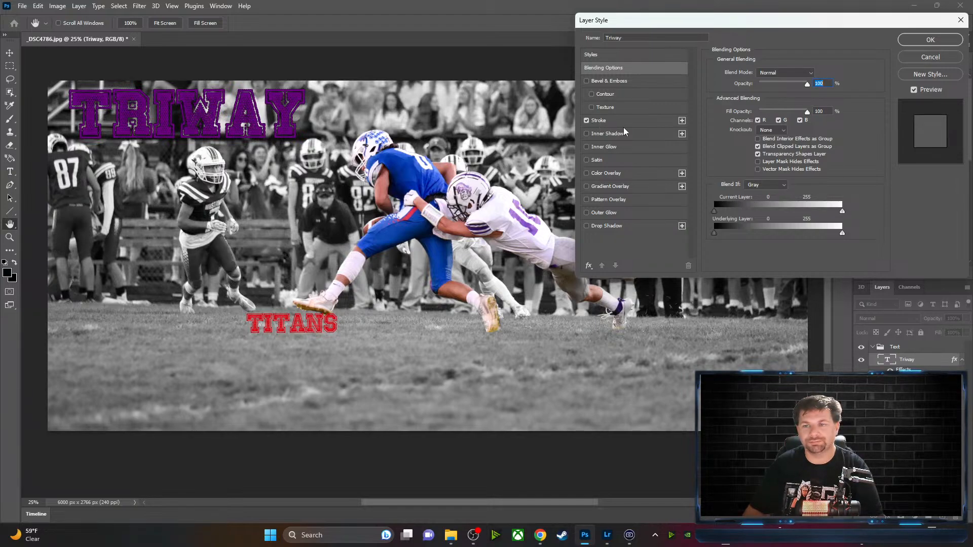
left_click(618, 120)
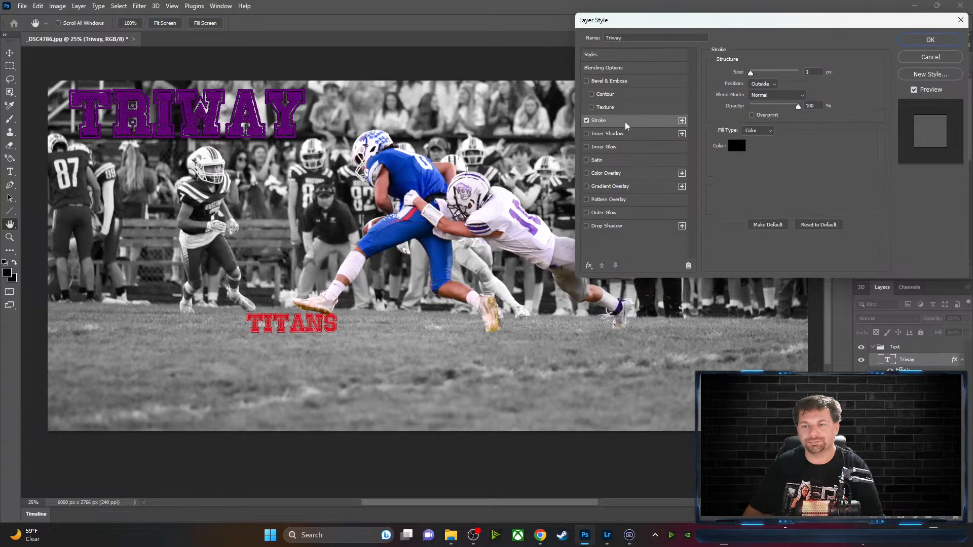
left_click(776, 85)
left_click(774, 97)
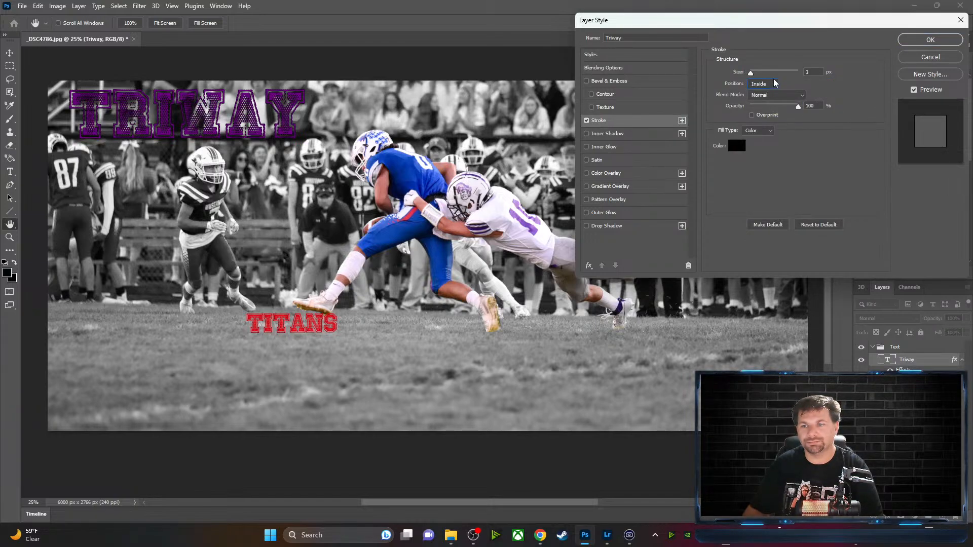
left_click(775, 83)
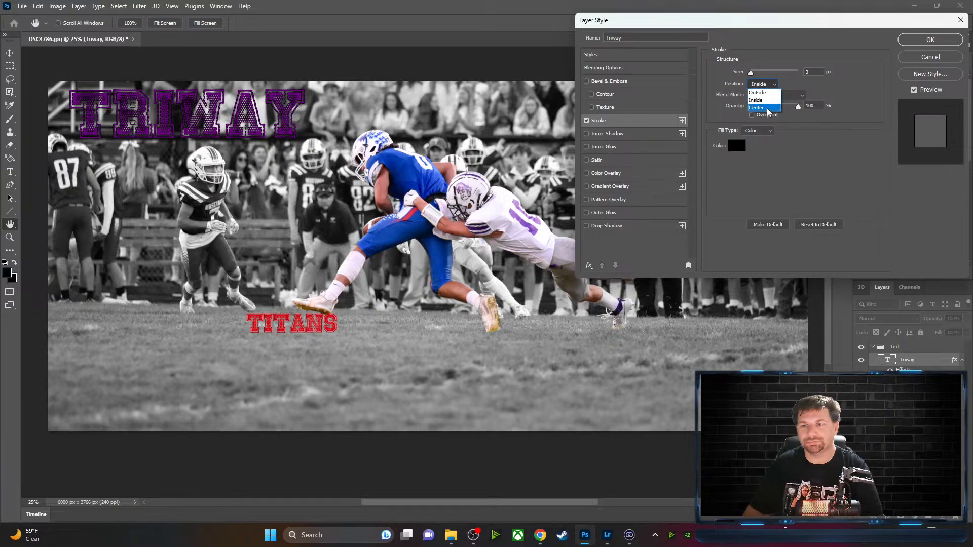
left_click(767, 105)
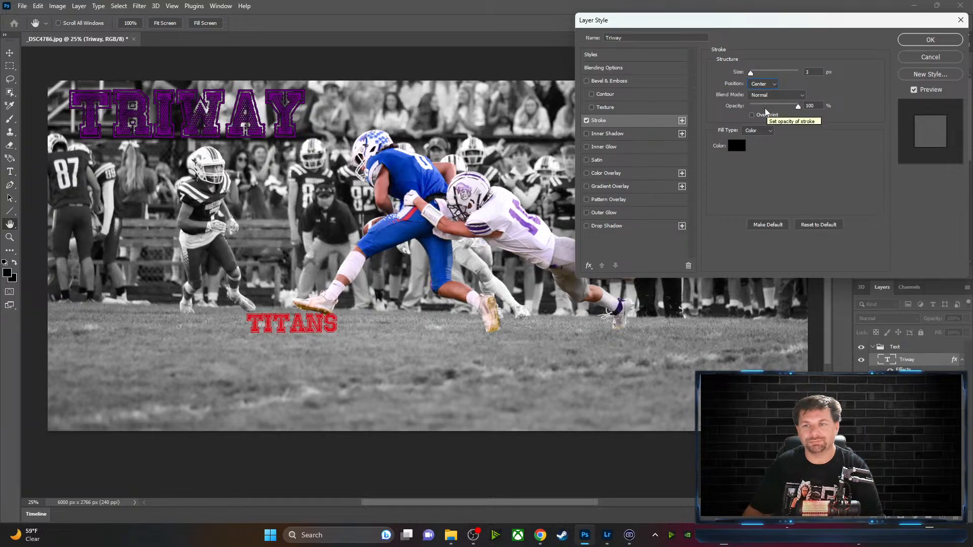
left_click(801, 96)
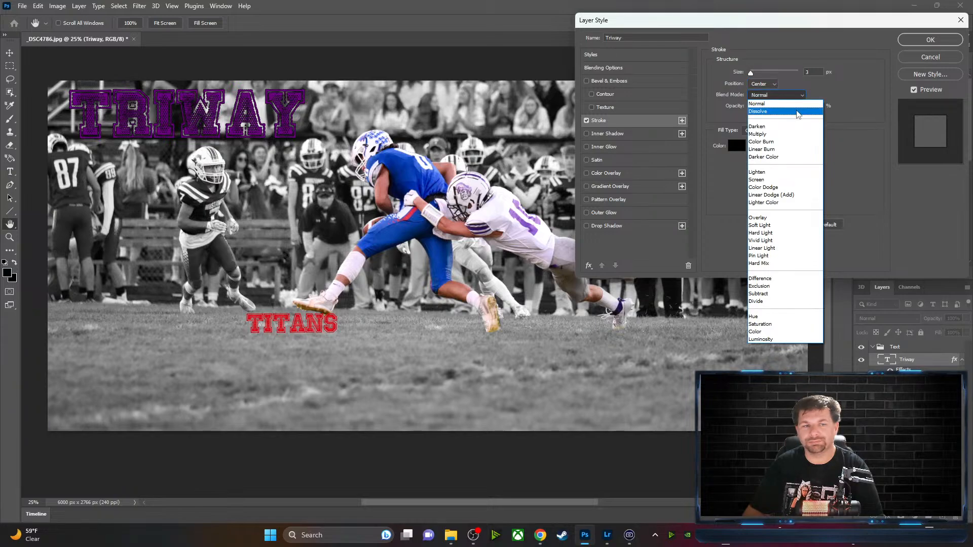
left_click(765, 104)
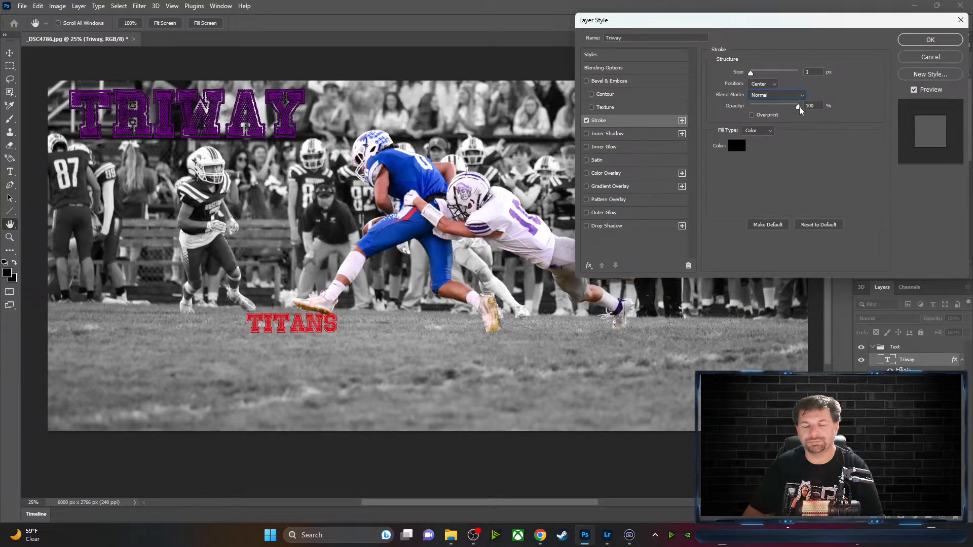
mouse_move(799, 106)
left_mouse_down()
mouse_move(750, 108)
mouse_move(808, 108)
left_mouse_up()
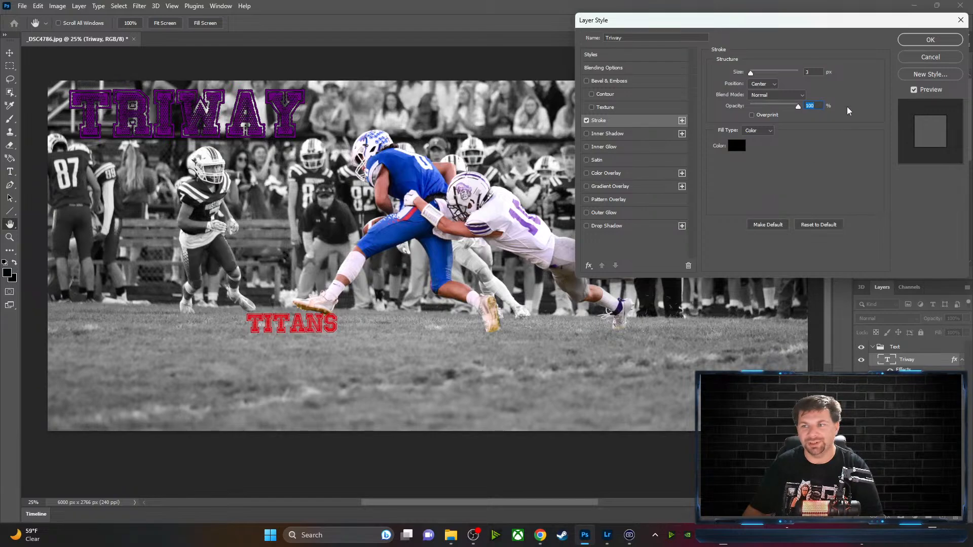
Add a drop shadow at 127° angle, 29 px distance, 17% spread and 16 px size
left_click(586, 226)
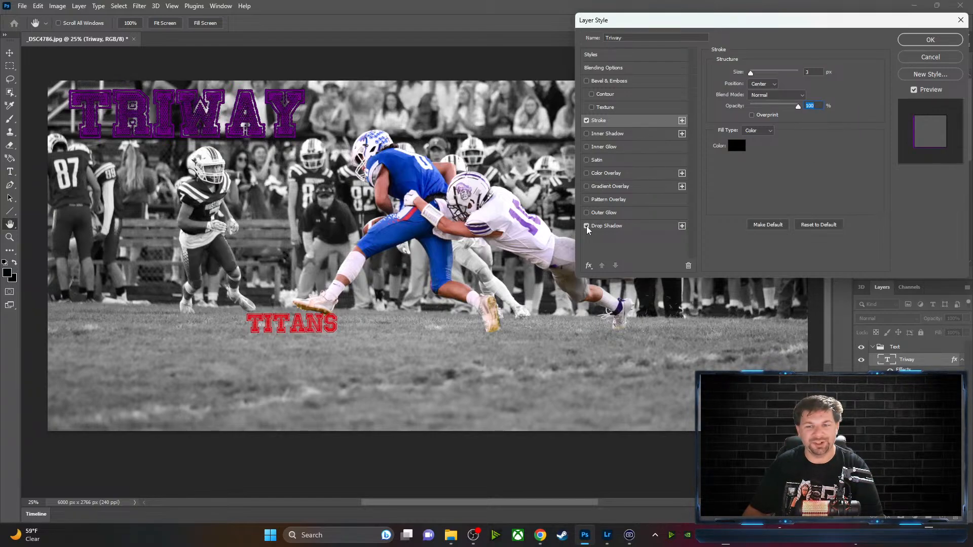
left_click(616, 226)
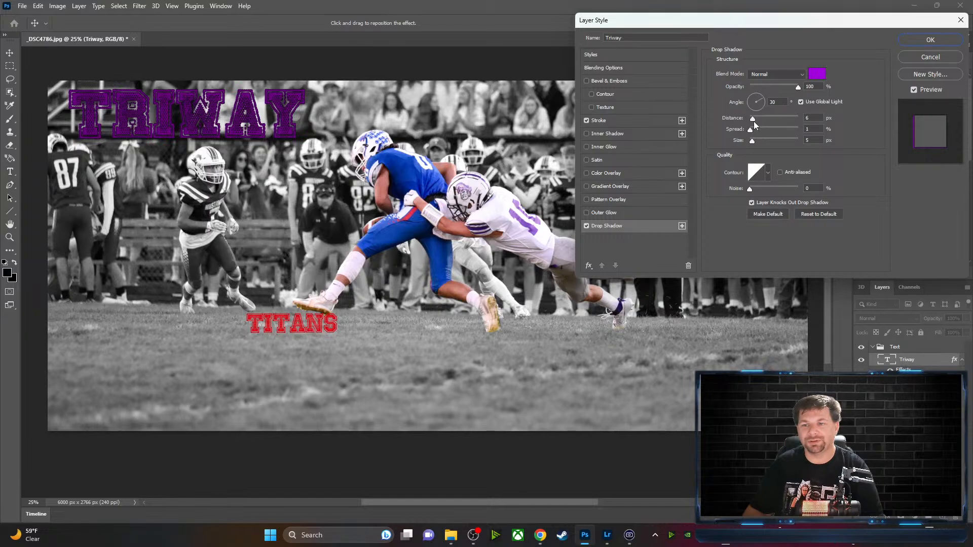
mouse_move(753, 120)
left_mouse_down()
mouse_move(761, 121)
mouse_move(752, 120)
left_mouse_up()
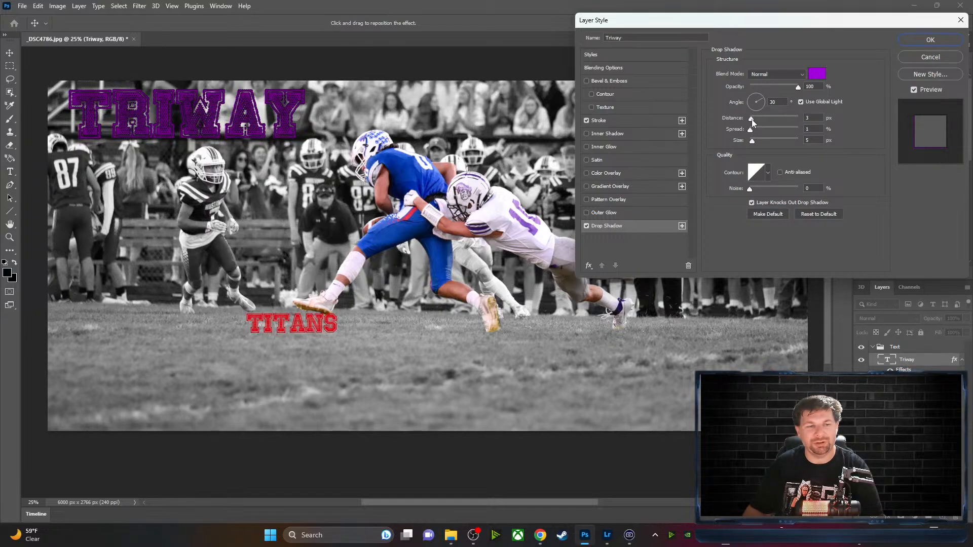
left_click(759, 113)
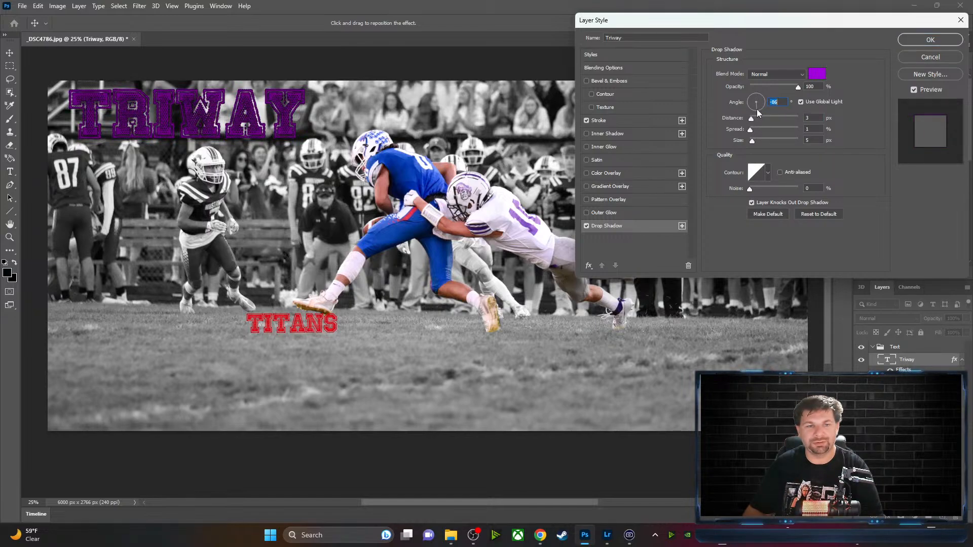
left_click(749, 108)
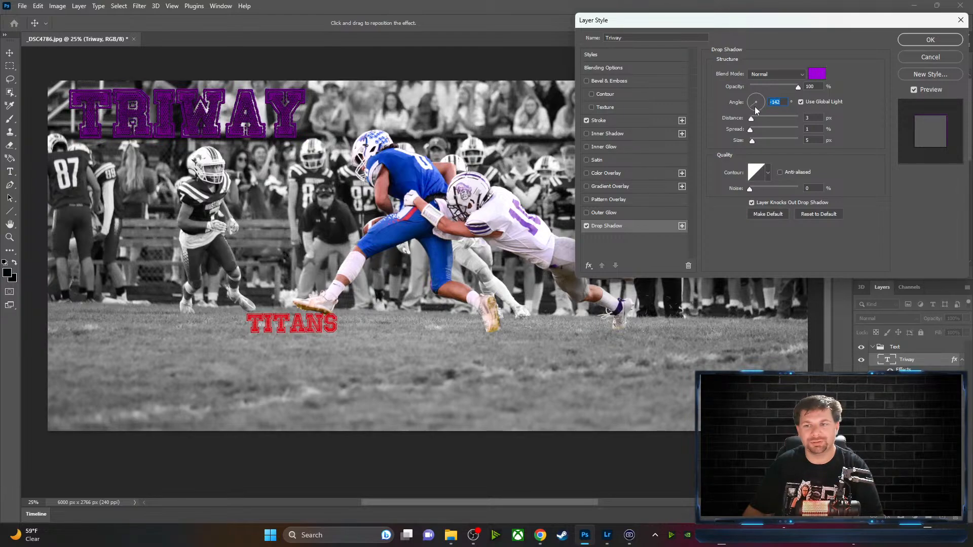
left_click_drag(753, 118, 765, 120)
left_click(758, 107)
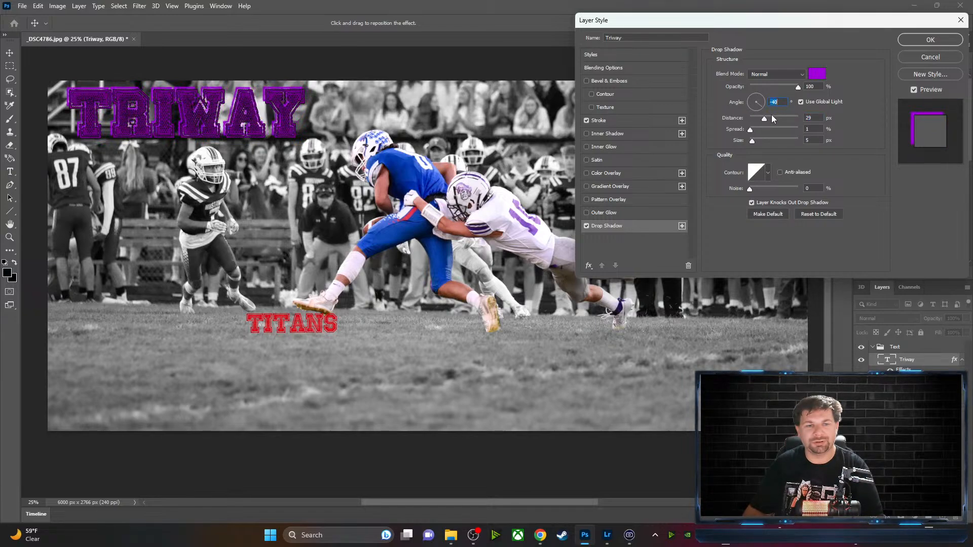
left_click(760, 106)
left_click(752, 98)
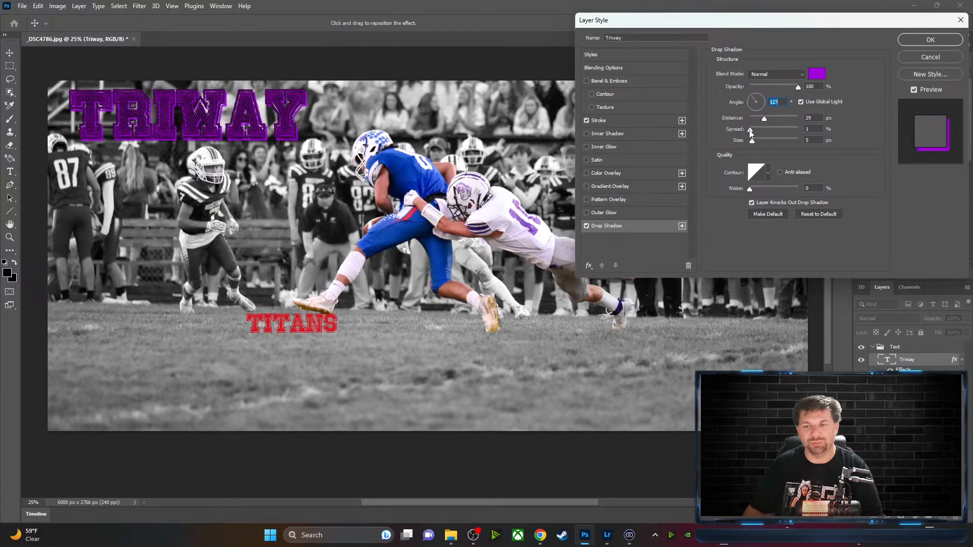
mouse_move(750, 131)
left_mouse_down()
mouse_move(803, 133)
mouse_move(757, 133)
mouse_move(755, 141)
mouse_move(791, 144)
mouse_move(757, 136)
left_mouse_up()
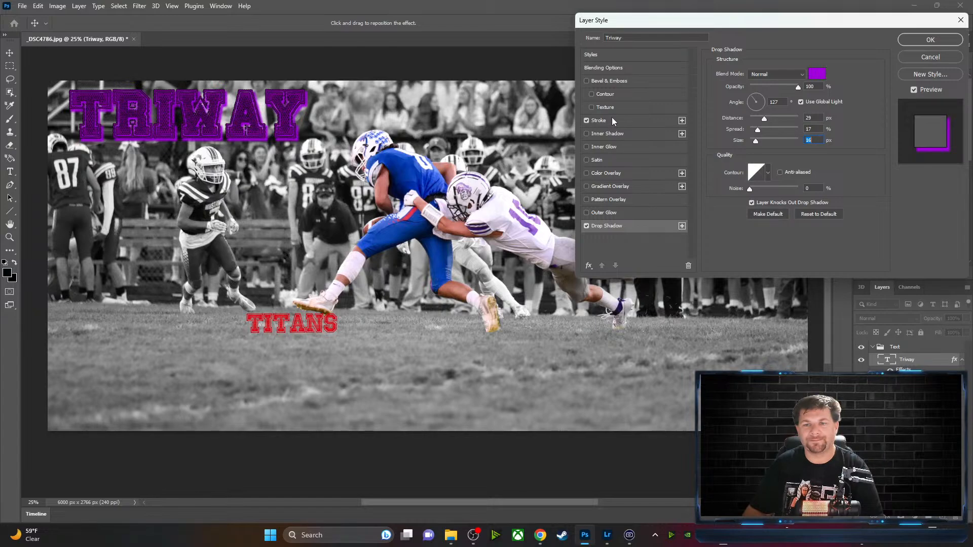
Try an inner shadow, remove it, and enable Inner Glow instead
left_click(587, 133)
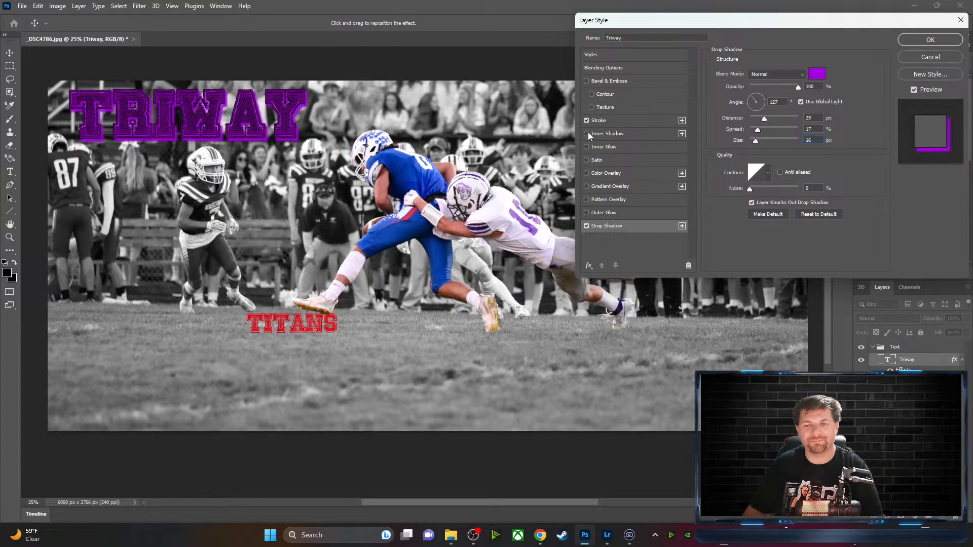
left_click(586, 133)
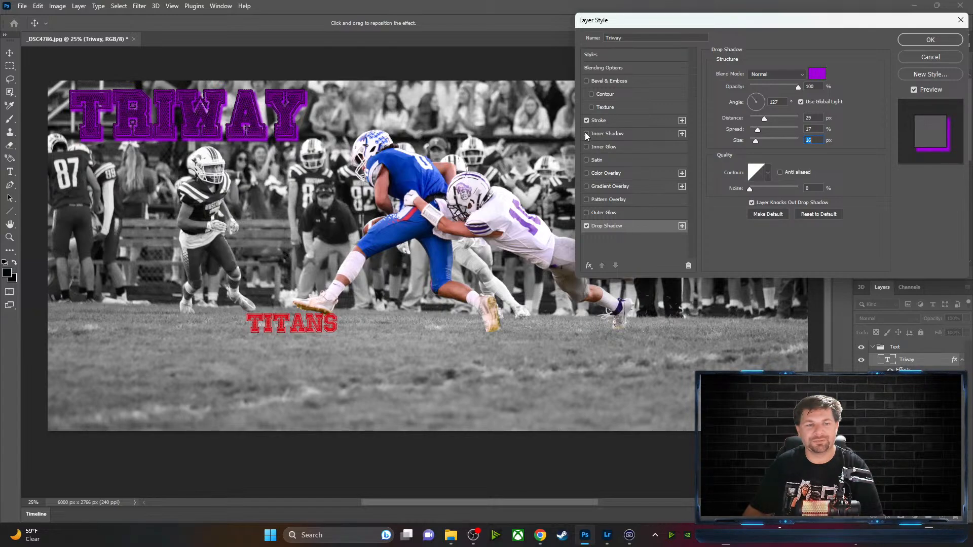
left_click(587, 147)
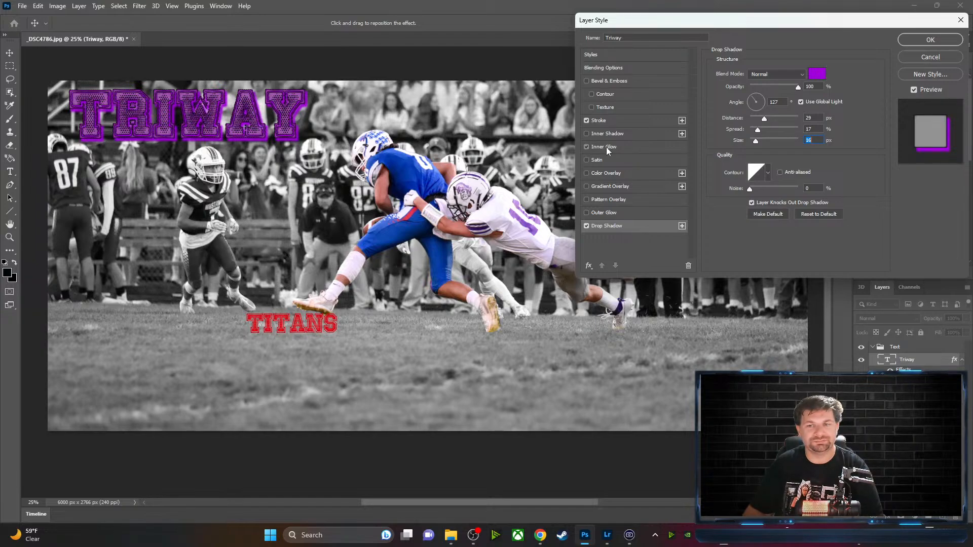
Set the inner glow colour to a light grey
left_click(607, 148)
left_click(737, 109)
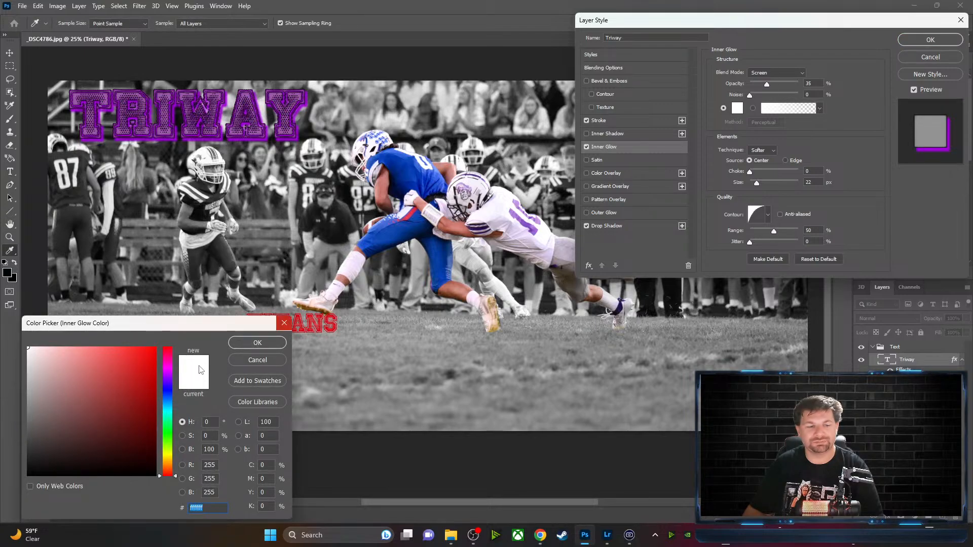
left_click(151, 476)
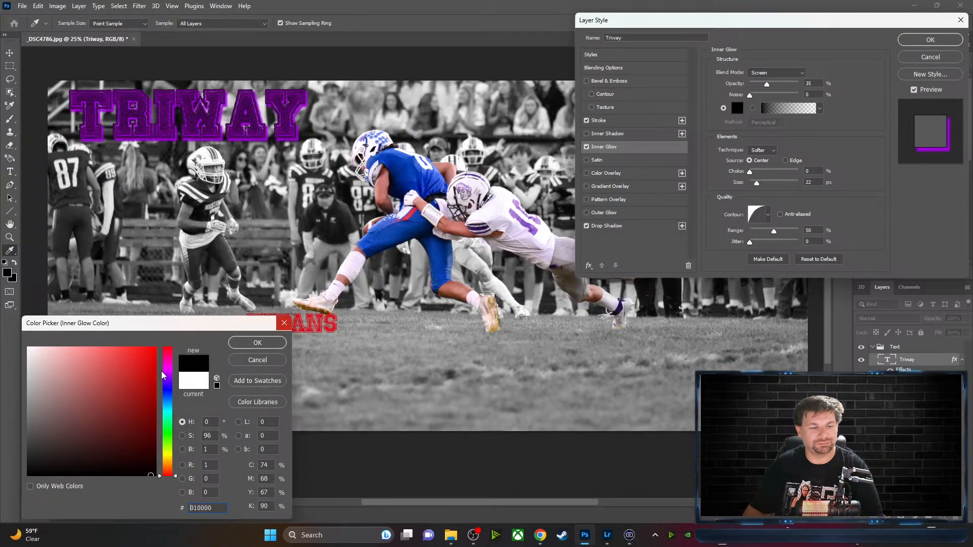
left_click(30, 367)
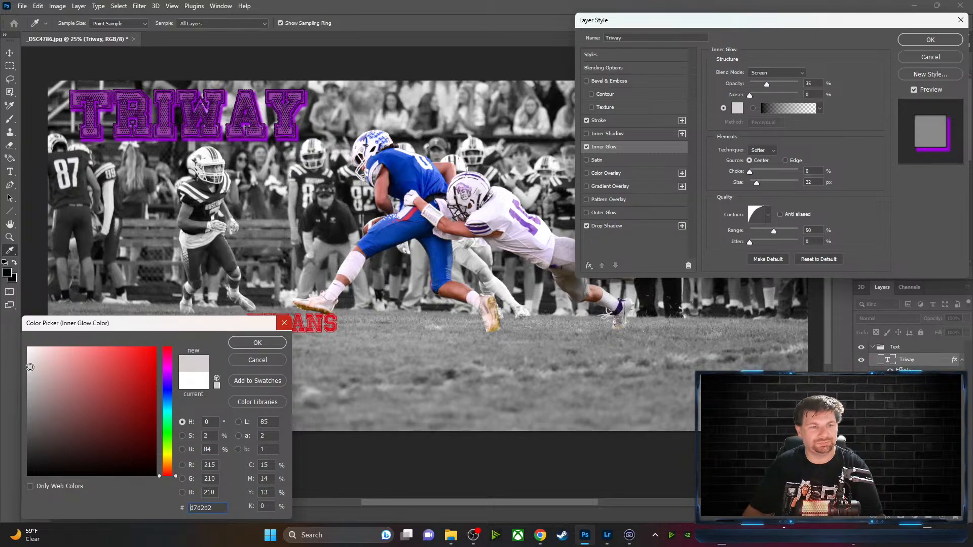
left_click(28, 378)
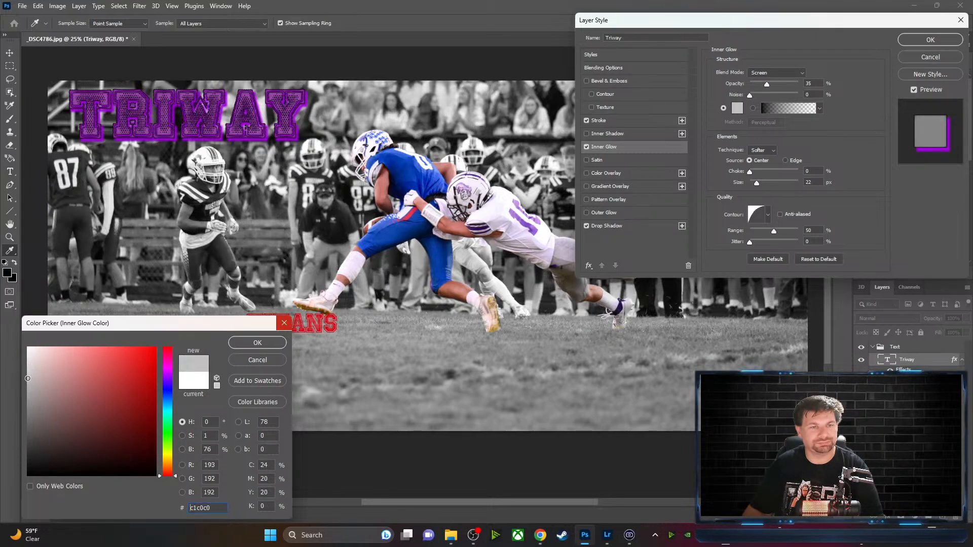
left_click(257, 343)
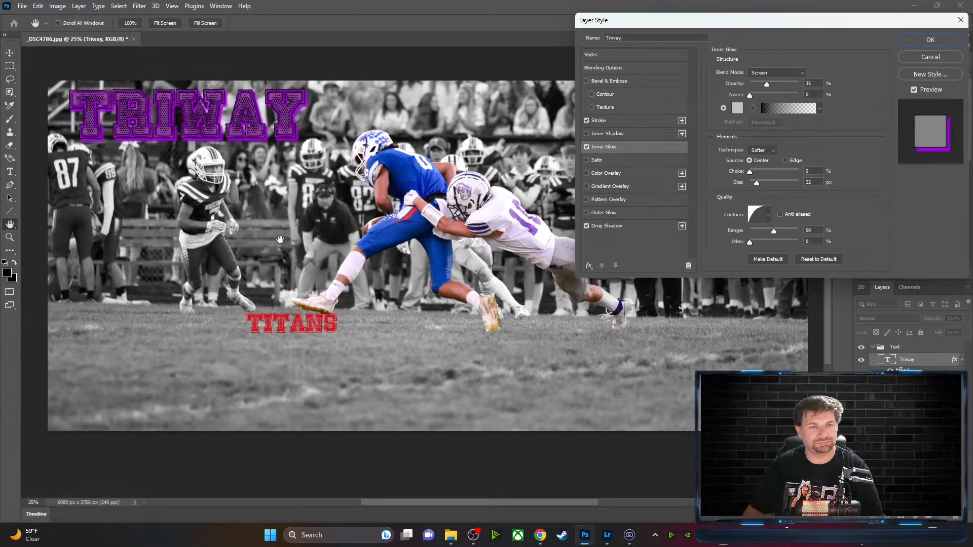
Add a Satin effect with Normal blending mode
left_click(586, 159)
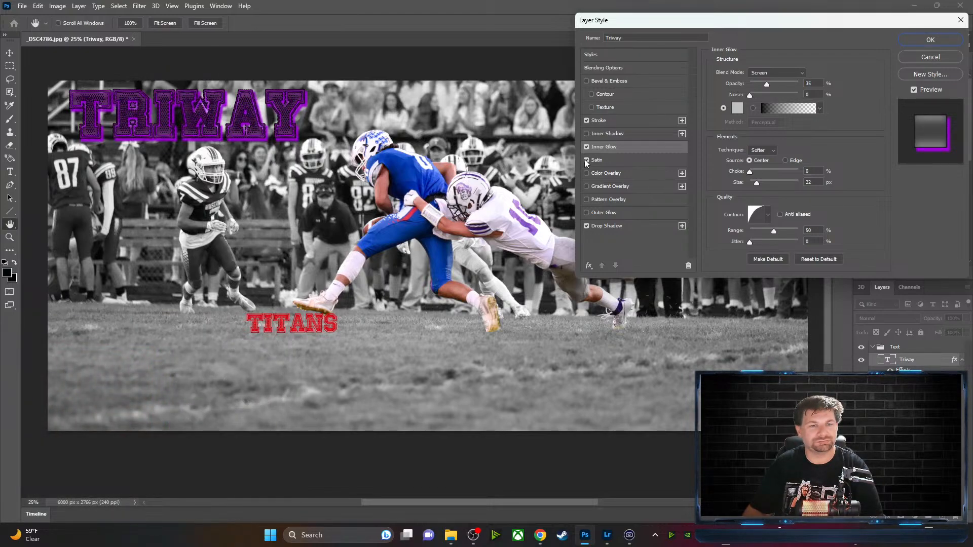
left_click(617, 159)
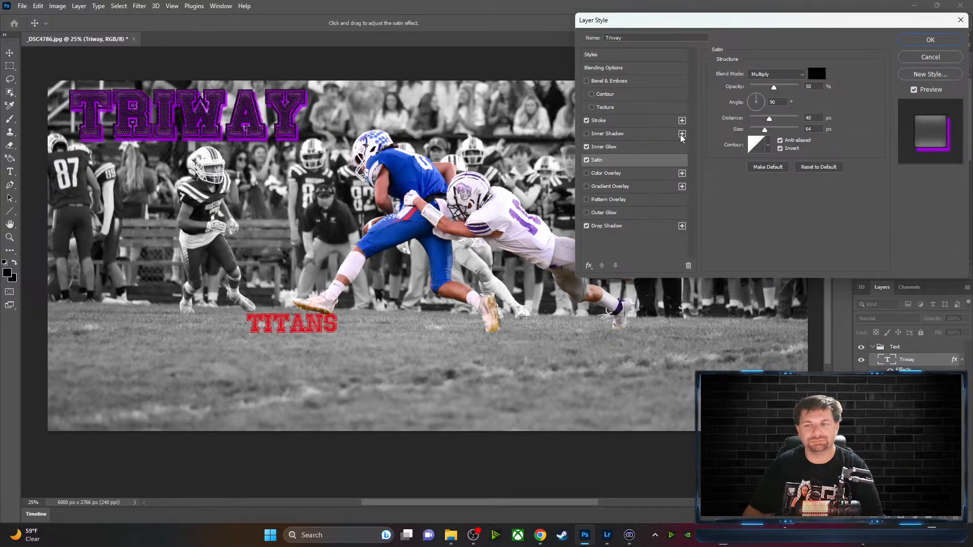
left_click(803, 76)
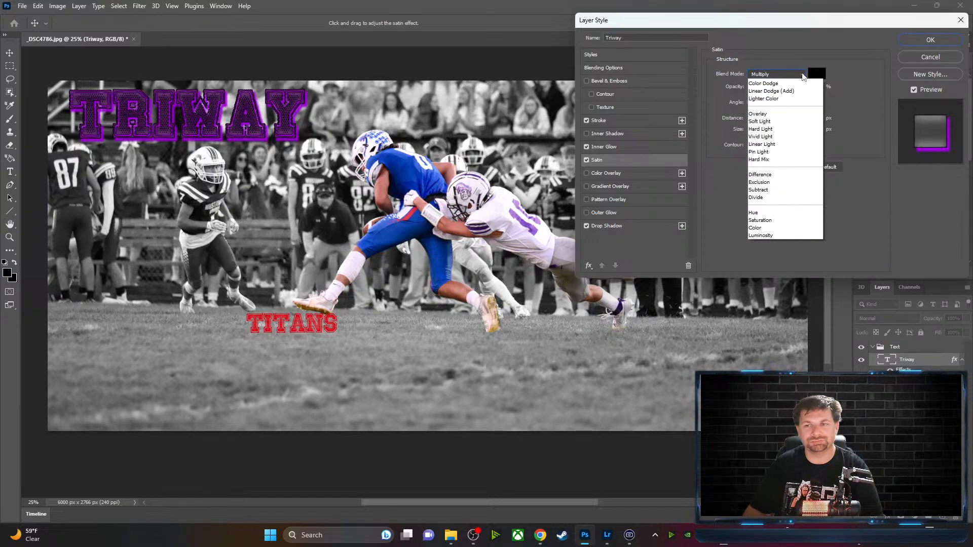
left_click(776, 74)
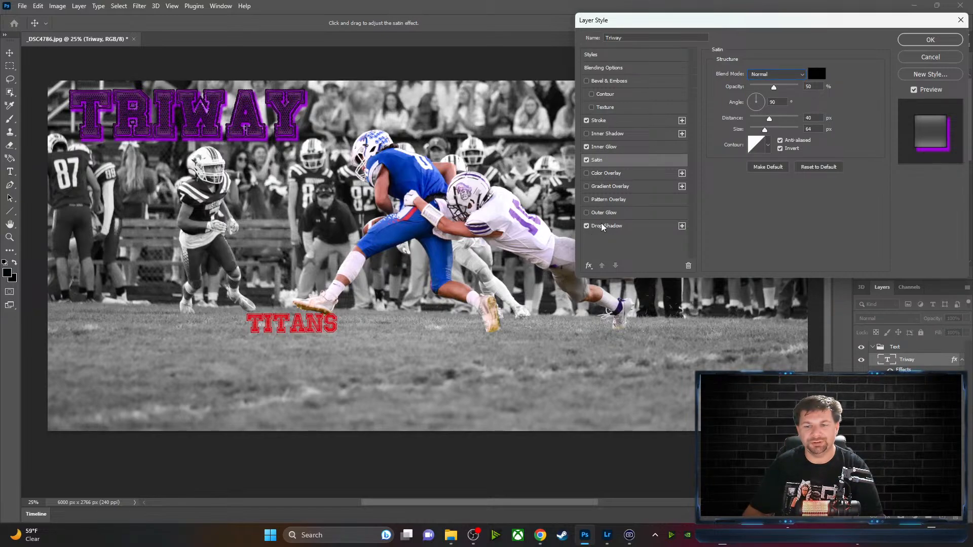
Pull the drop shadow closer, make it near-black, and apply the layer style
left_click(606, 226)
mouse_move(765, 118)
left_mouse_down()
mouse_move(750, 129)
mouse_move(771, 130)
mouse_move(759, 131)
left_mouse_up()
left_click(816, 75)
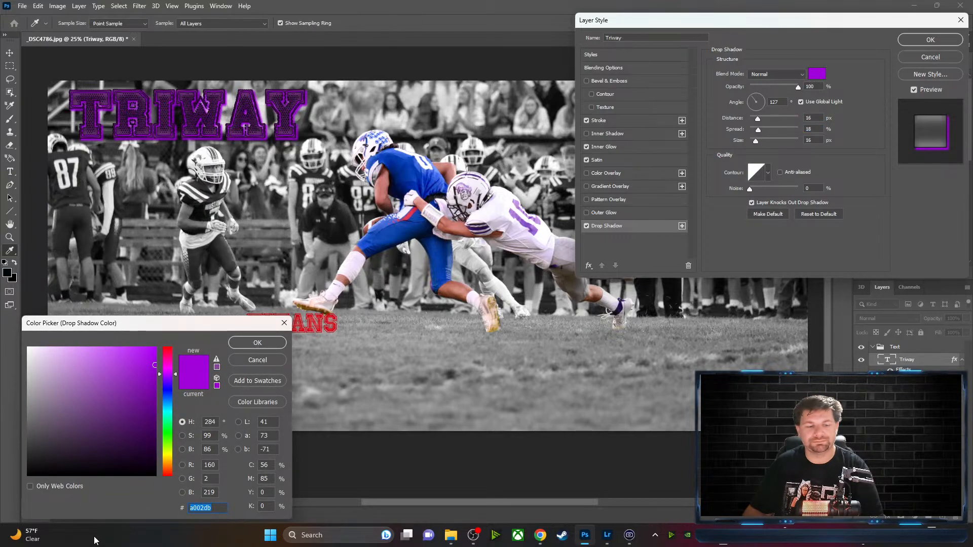
left_click(152, 472)
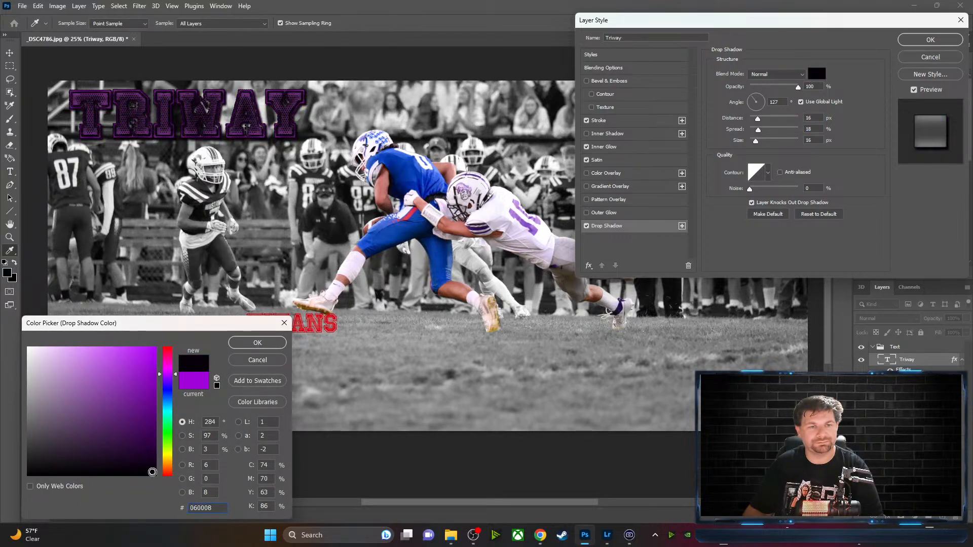
left_click(258, 344)
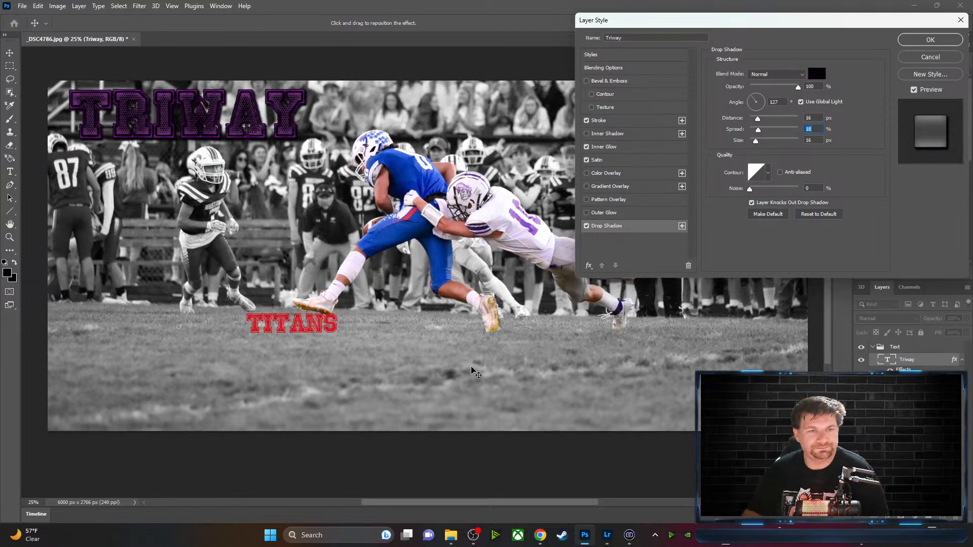
left_click(936, 40)
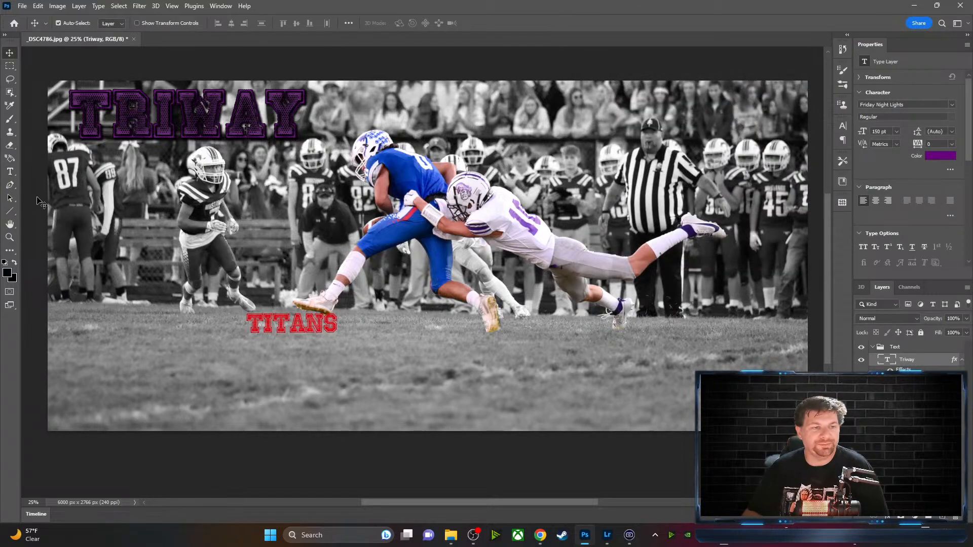
Move TITANS up beside the left player
key("t")
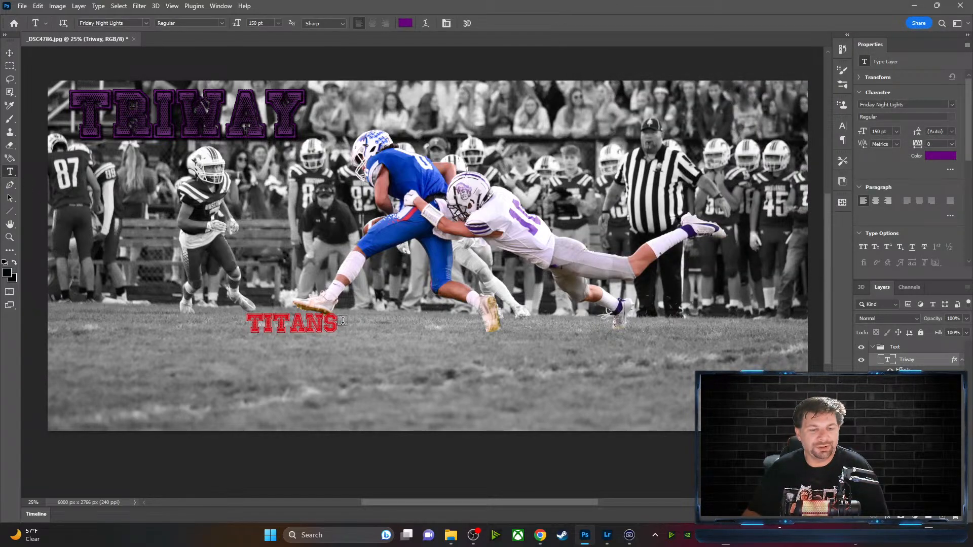
key("v")
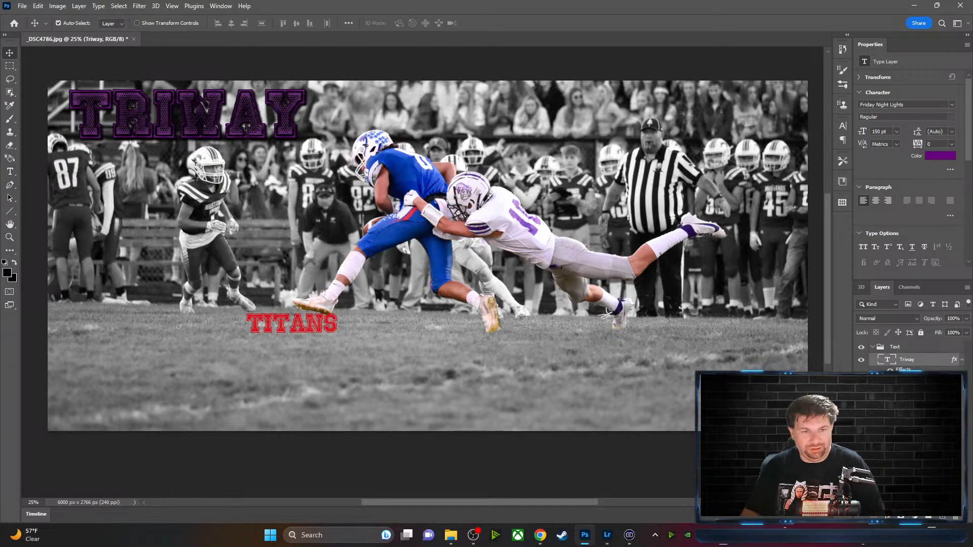
left_click_drag(288, 325, 129, 205)
Recolour TITANS with the purple sampled from TRIWAY (5a2a64)
key("t")
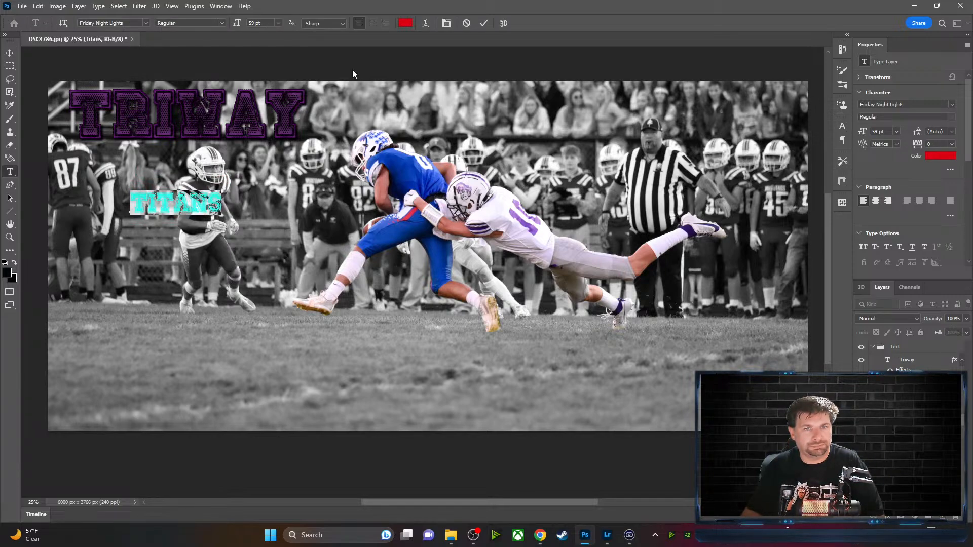
left_click(406, 23)
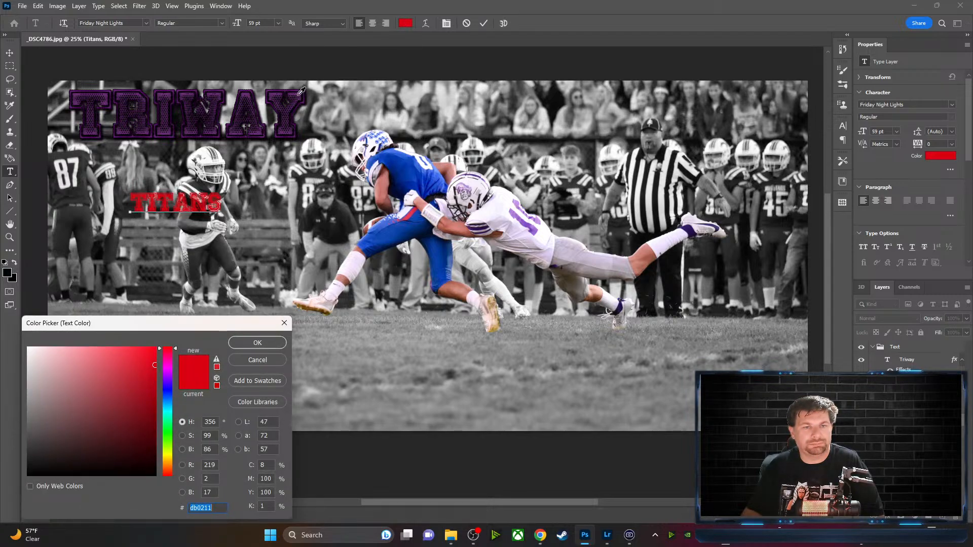
left_click(303, 92)
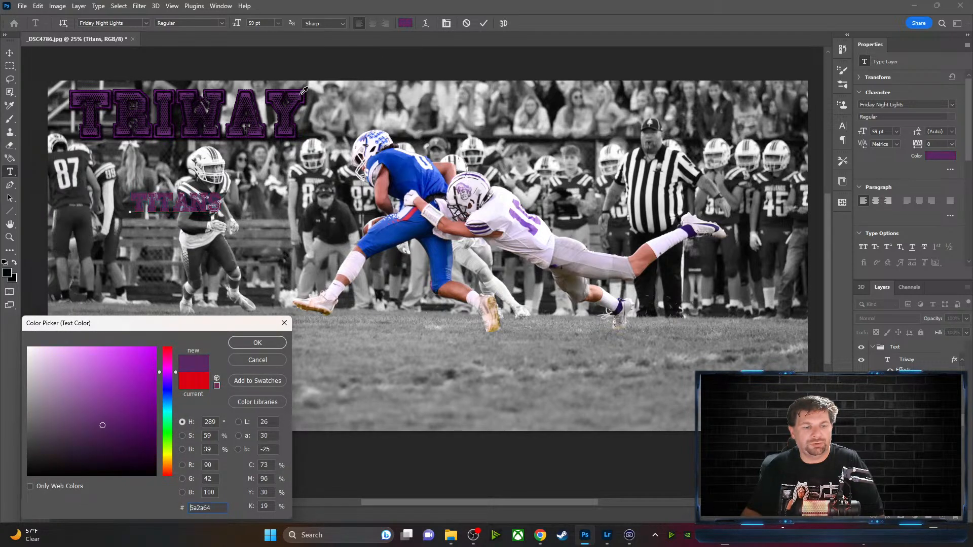
left_click(256, 343)
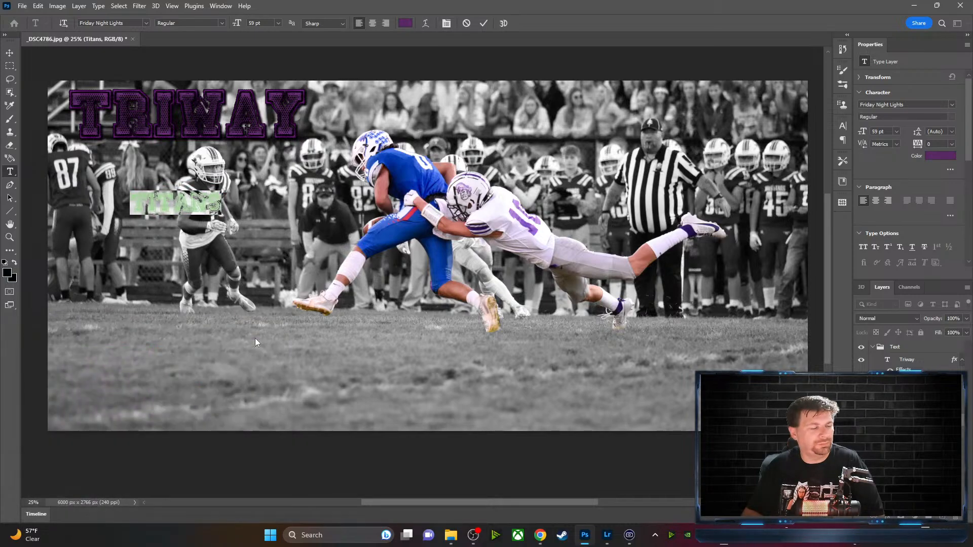
Copy the Triway layer style and paste it onto the Titans layer
left_click(953, 362)
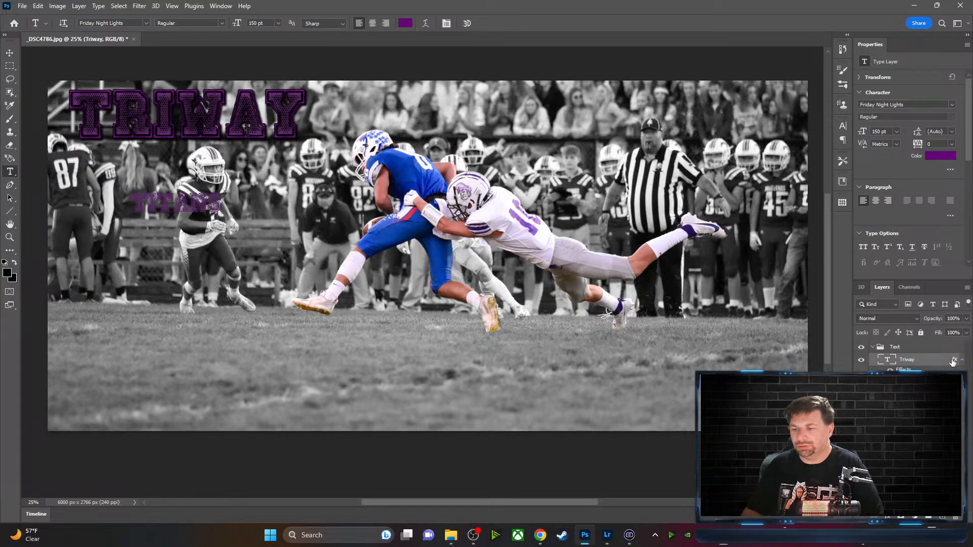
right_click(953, 362)
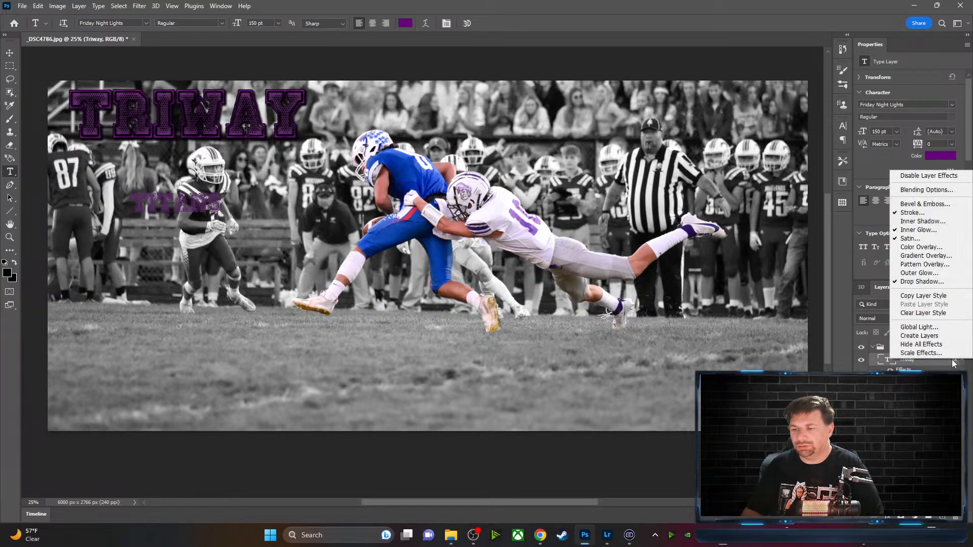
left_click(943, 296)
left_click(962, 423)
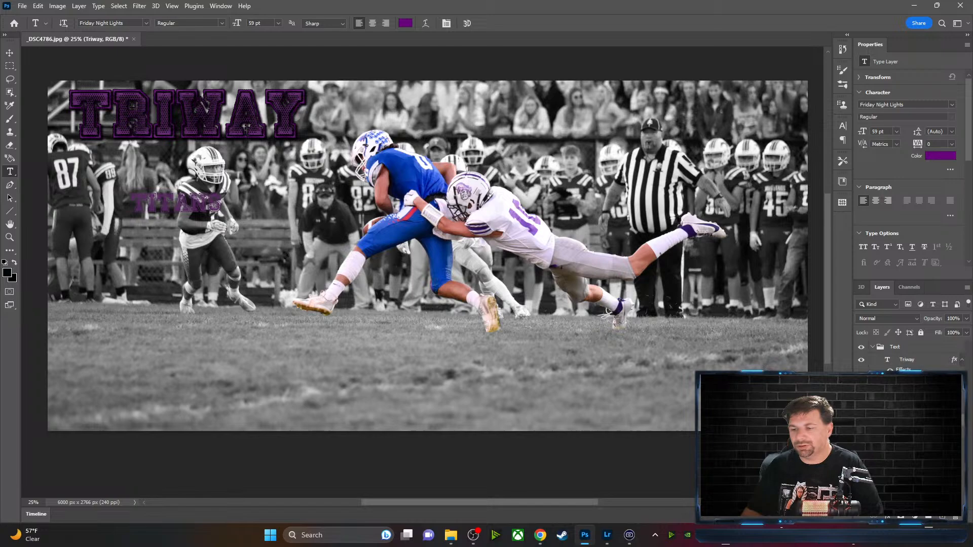
right_click(963, 424)
left_click(892, 305)
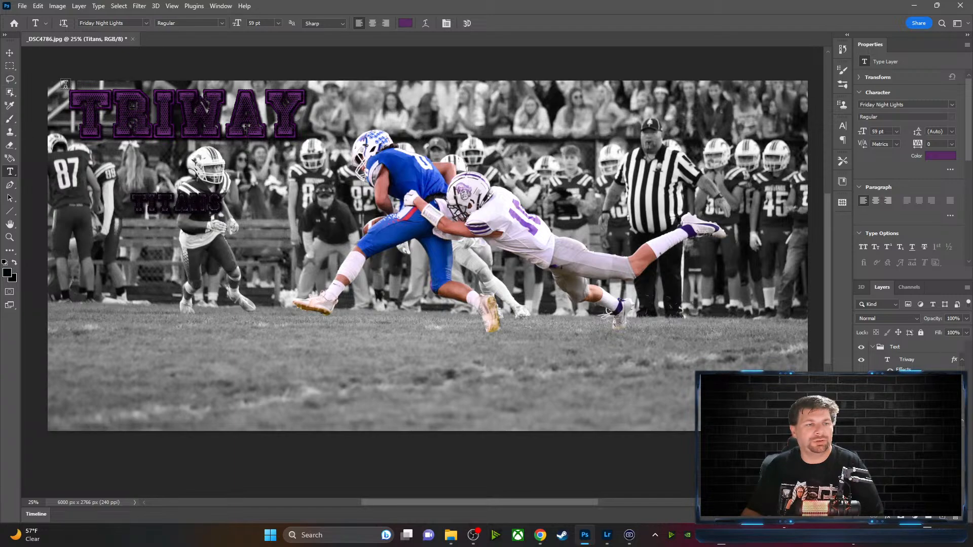
Select the TITANS letters and set them to 150 pt
key("v")
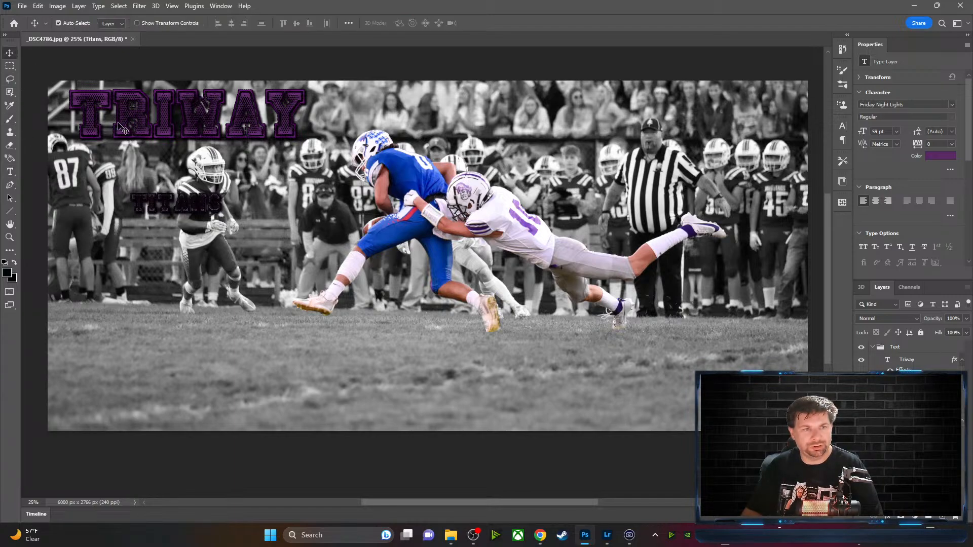
left_click(161, 122)
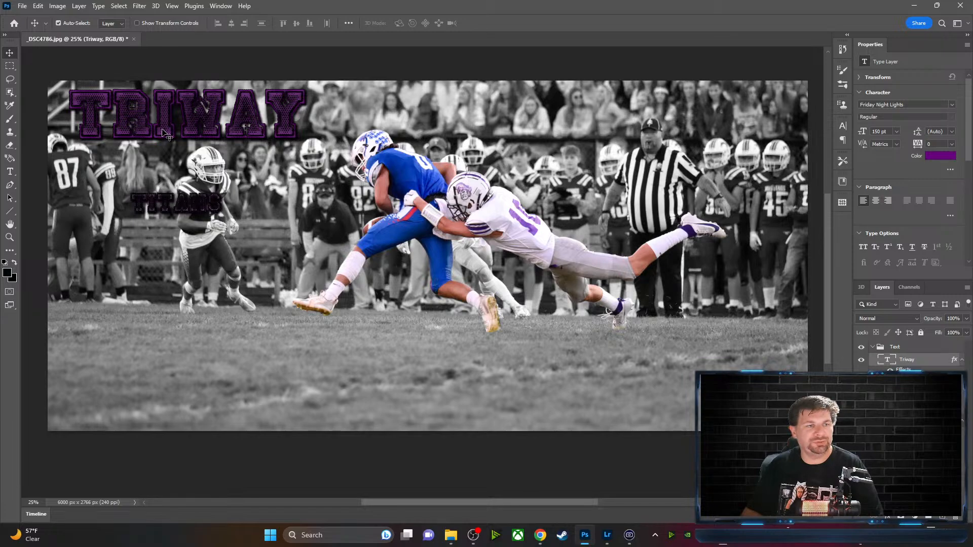
left_click(11, 172)
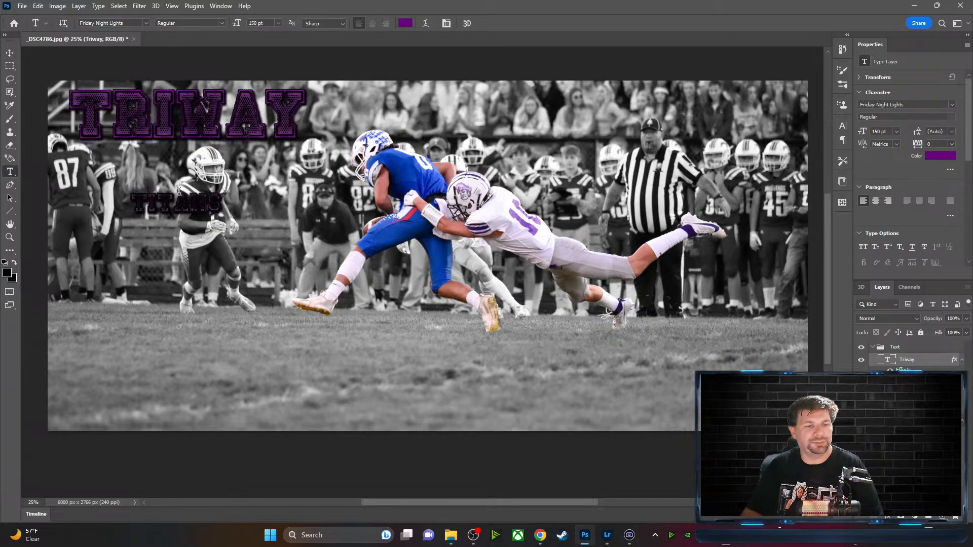
left_click(225, 204)
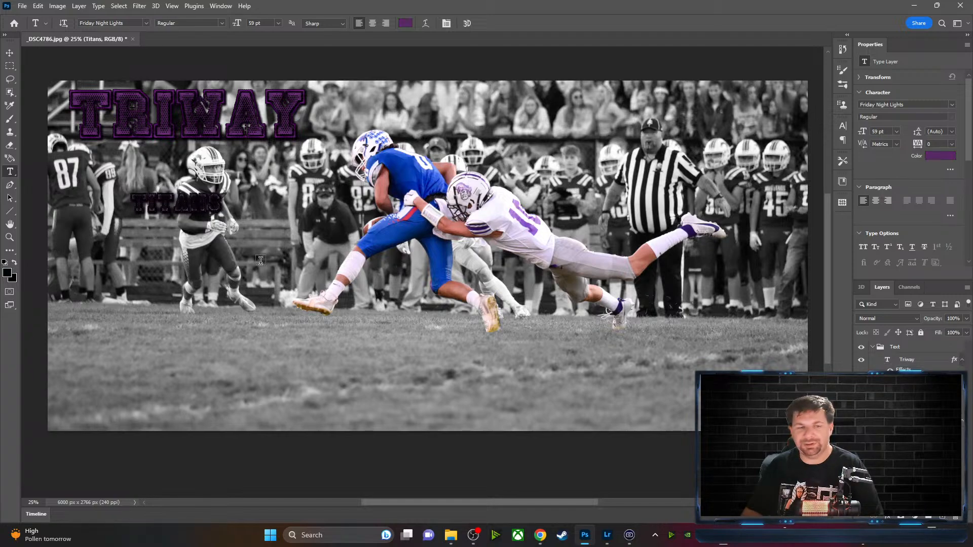
left_click_drag(221, 204, 129, 205)
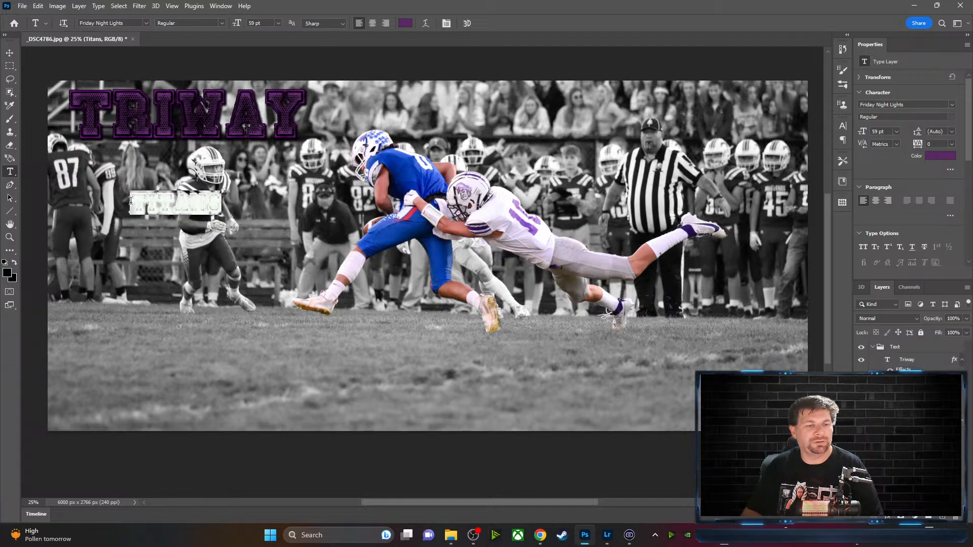
left_click(278, 23)
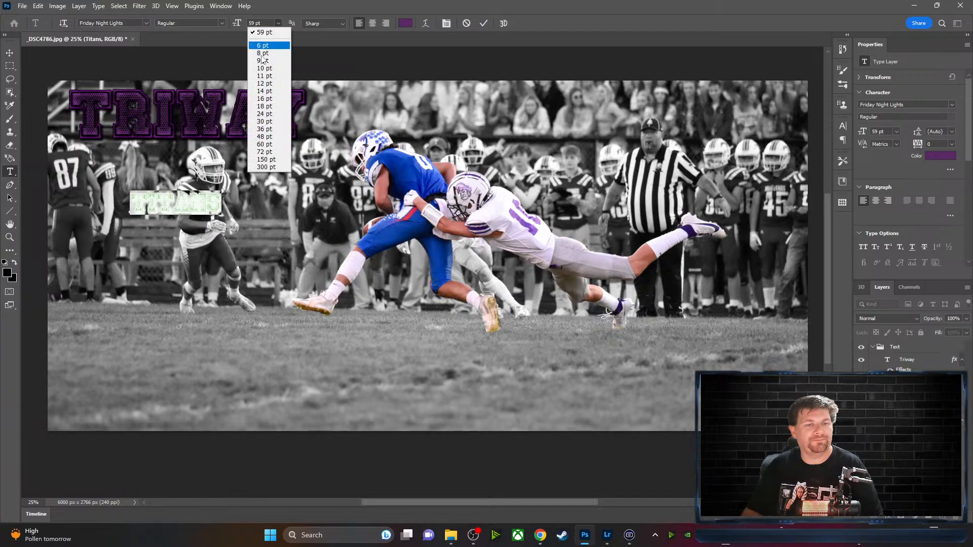
left_click(253, 160)
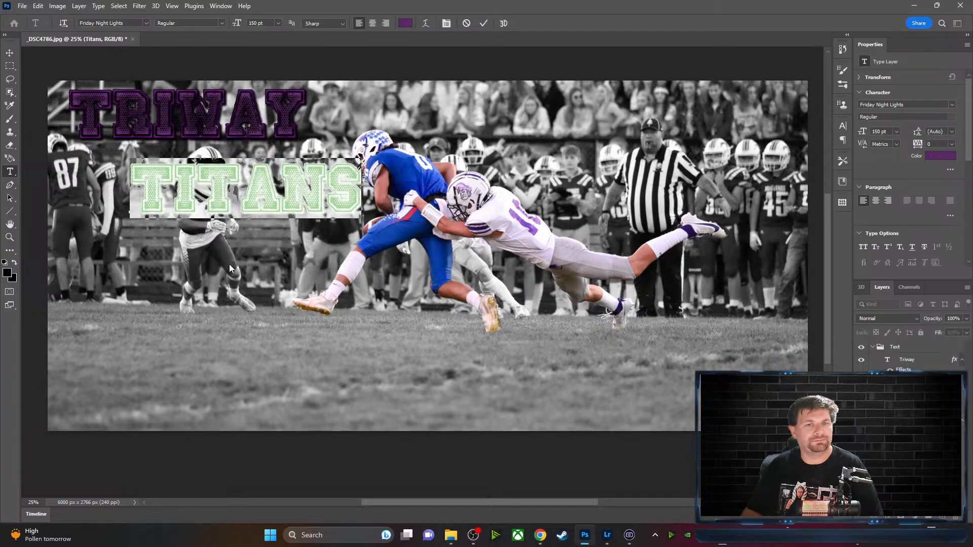
left_click(483, 23)
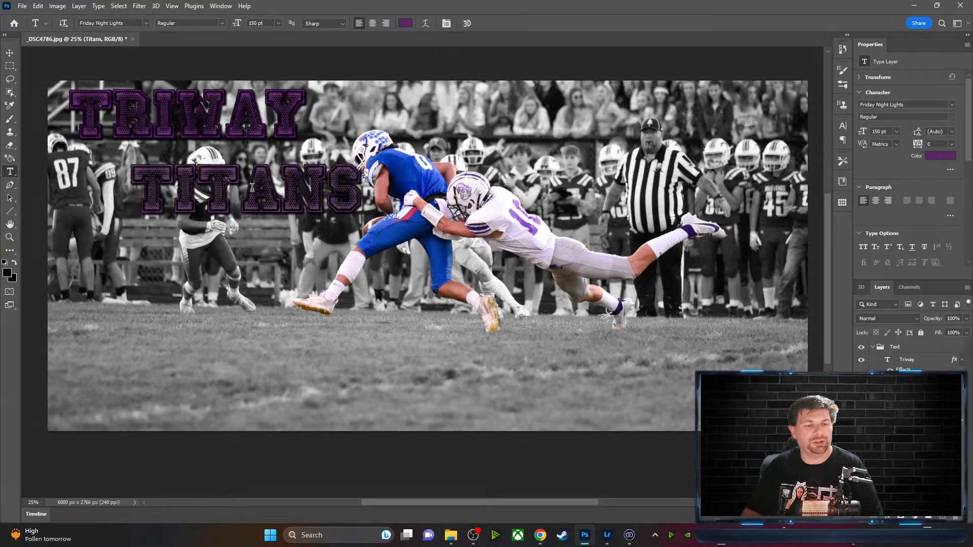
Move TITANS directly beneath TRIWAY
key("v")
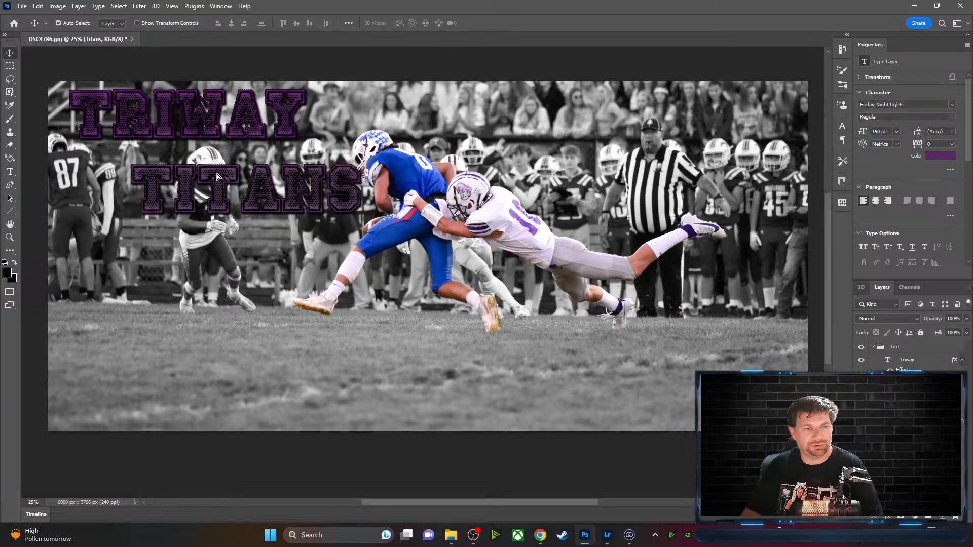
left_click_drag(220, 176, 201, 155)
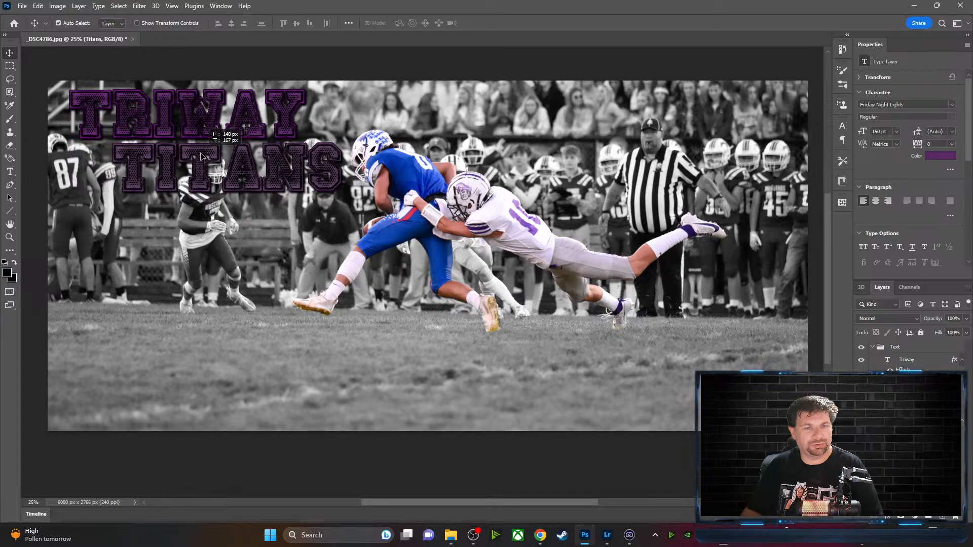
left_click(912, 487)
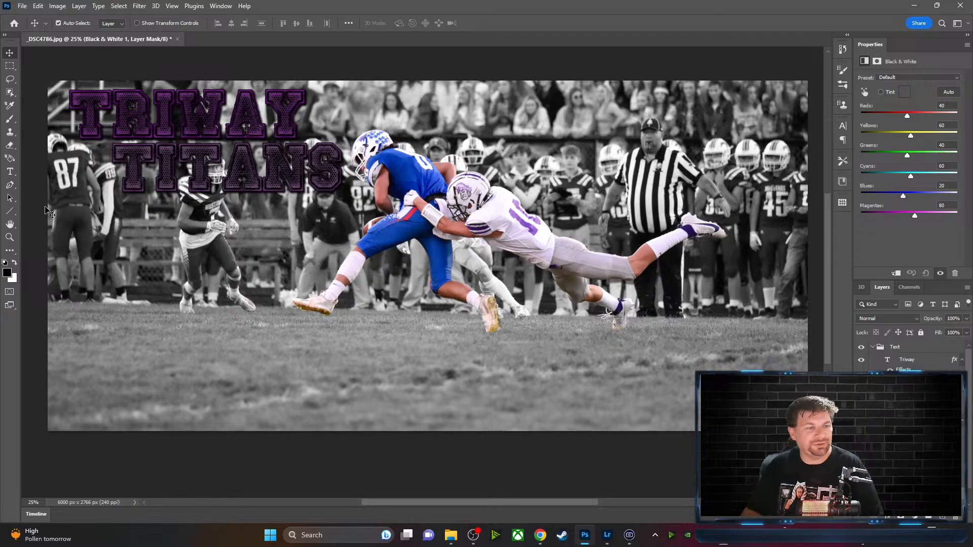
Check TRIWAY's exact purple value in the text Color Picker
left_click(10, 171)
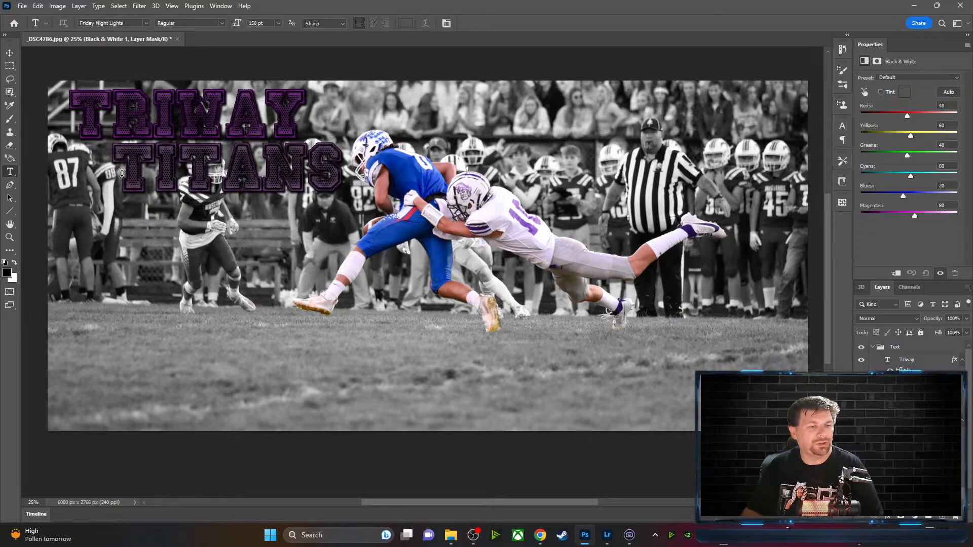
left_click_drag(122, 174, 345, 168)
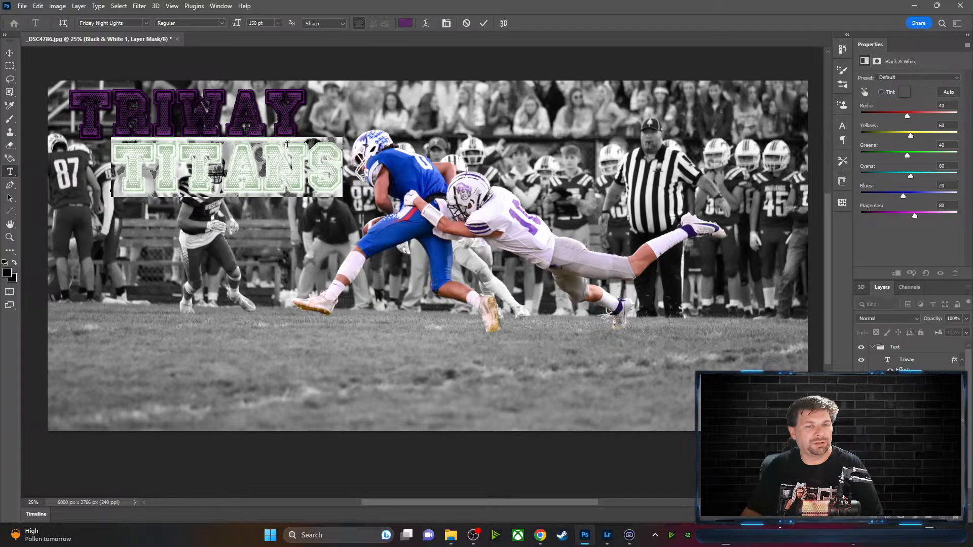
left_click(10, 53)
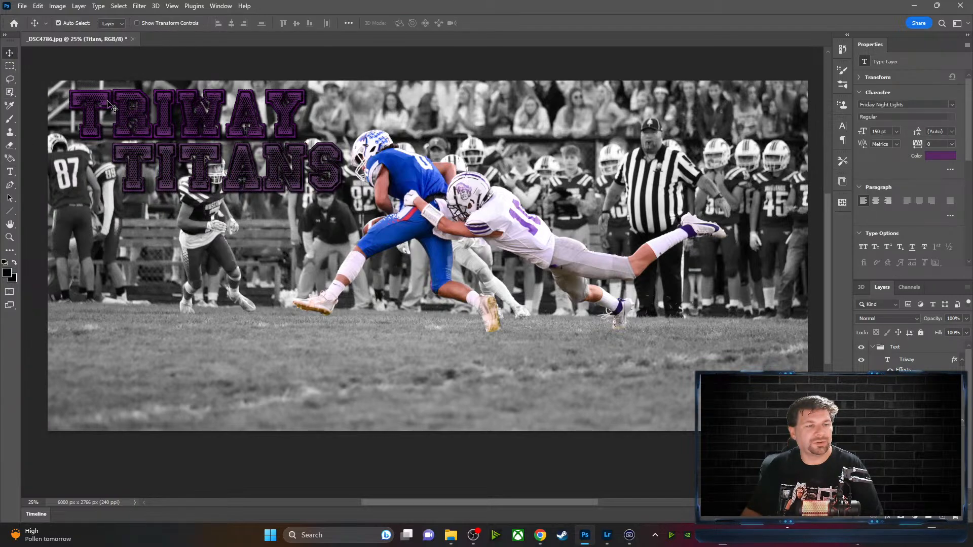
left_click(108, 104)
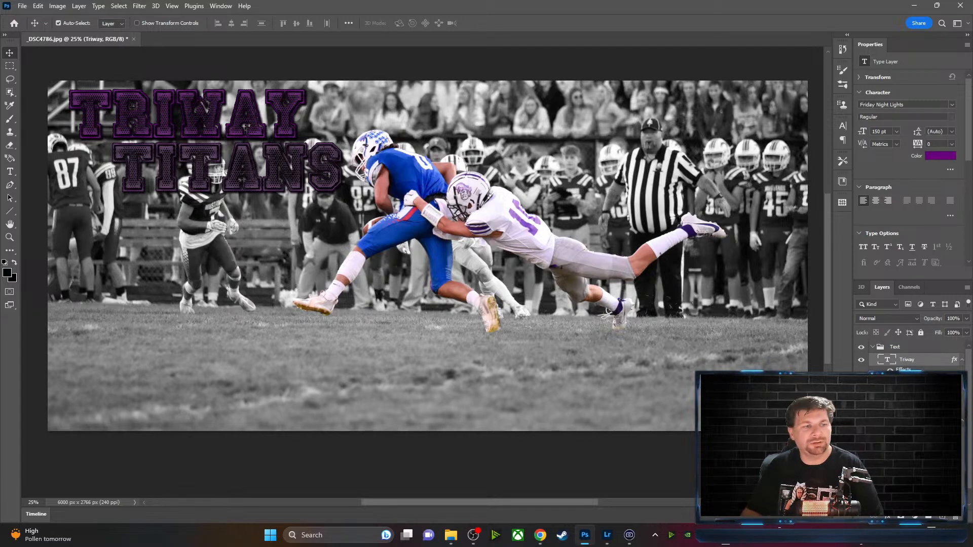
left_click(10, 172)
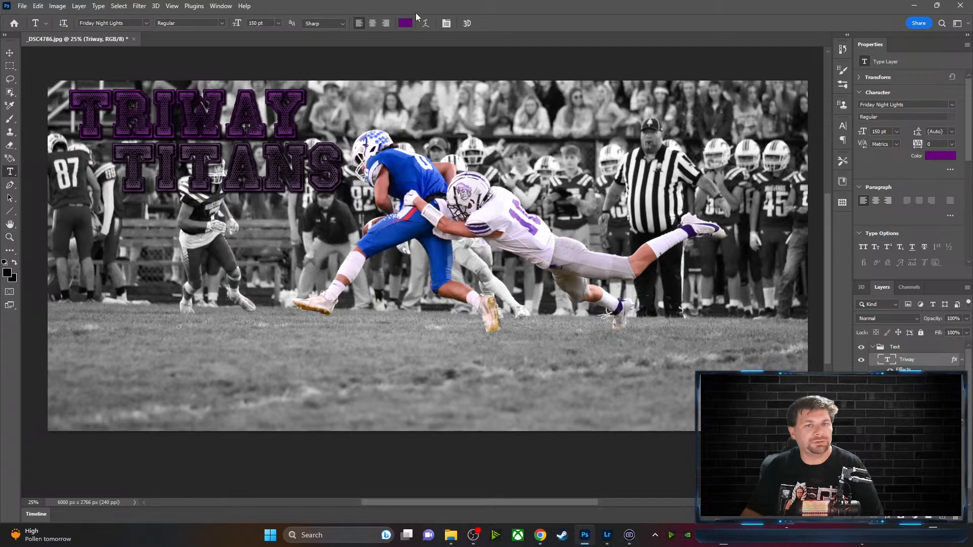
left_click(406, 23)
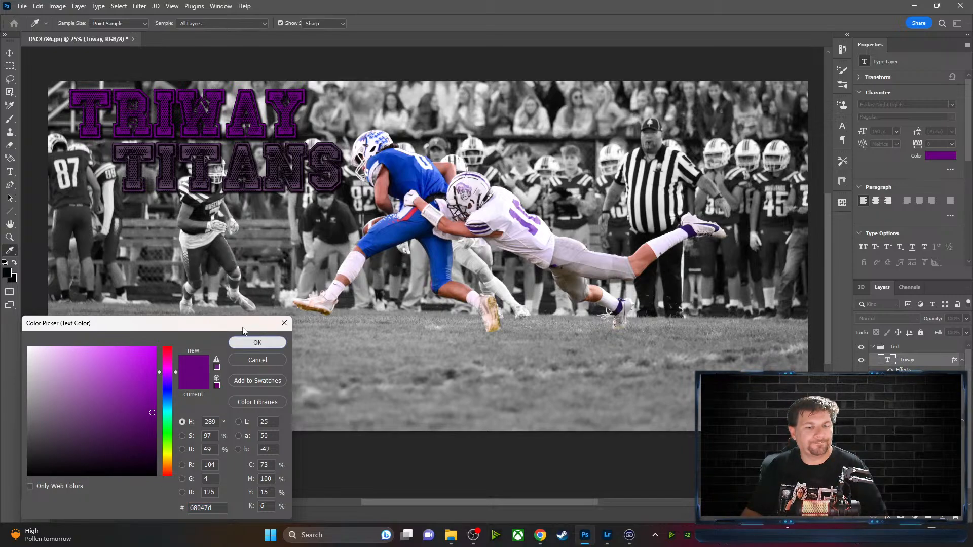
left_click(257, 342)
Set the TITANS text colour to hex 68047d and commit it
left_click_drag(125, 176, 331, 176)
left_click(406, 22)
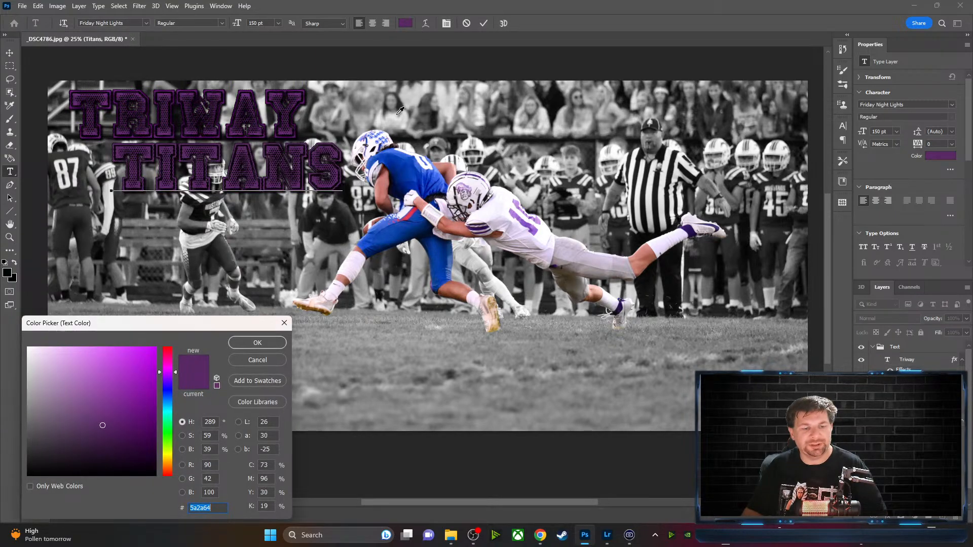
type("68047d")
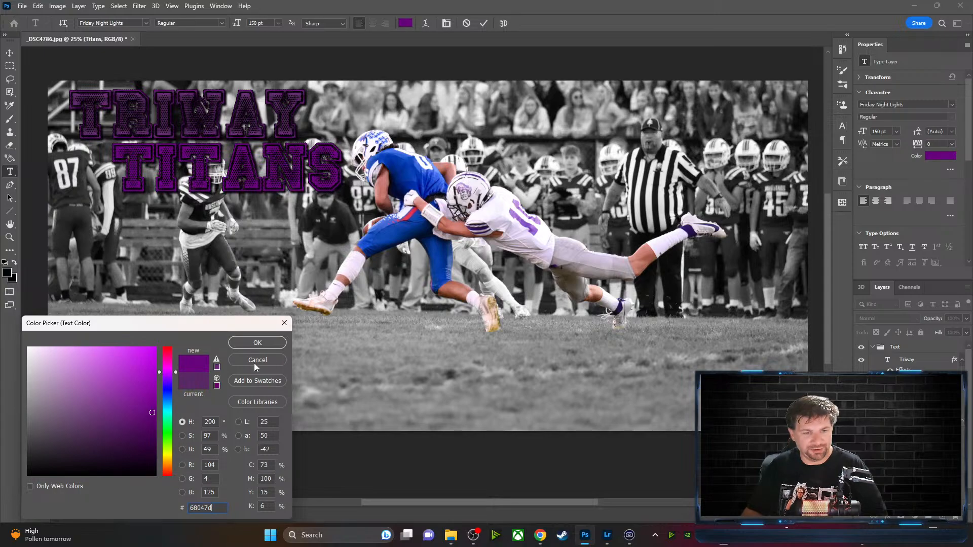
left_click(264, 340)
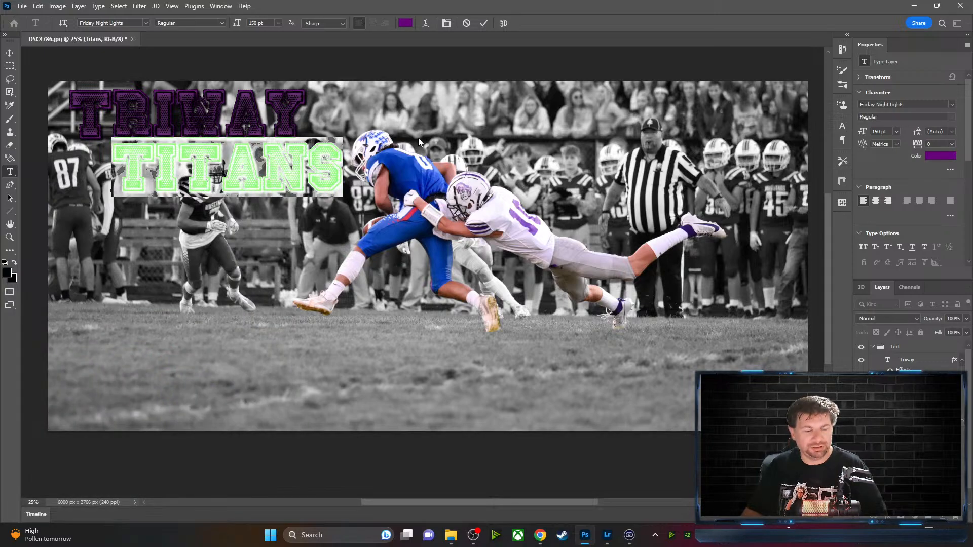
left_click(484, 23)
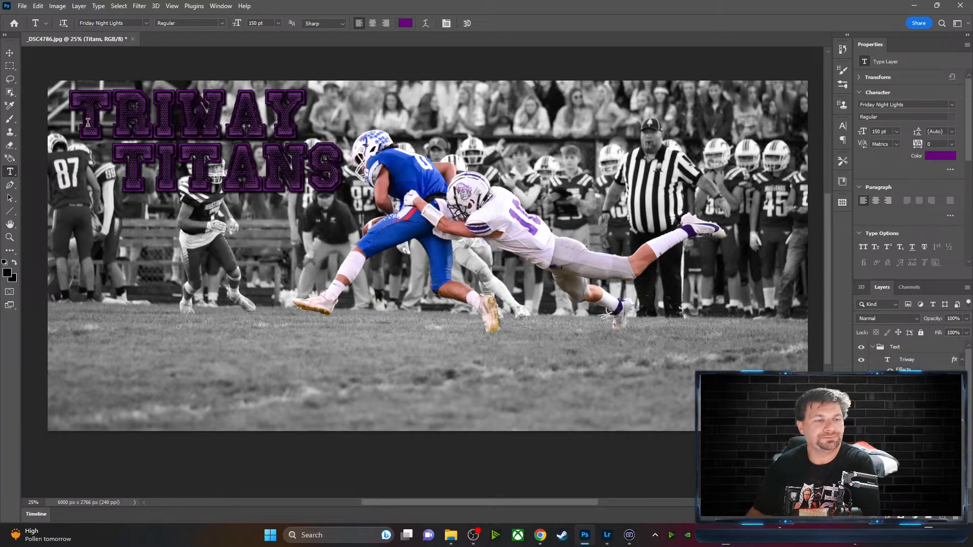
Increase the tracking of the TRIWAY letters to spread them wider apart
left_click_drag(83, 117, 306, 117)
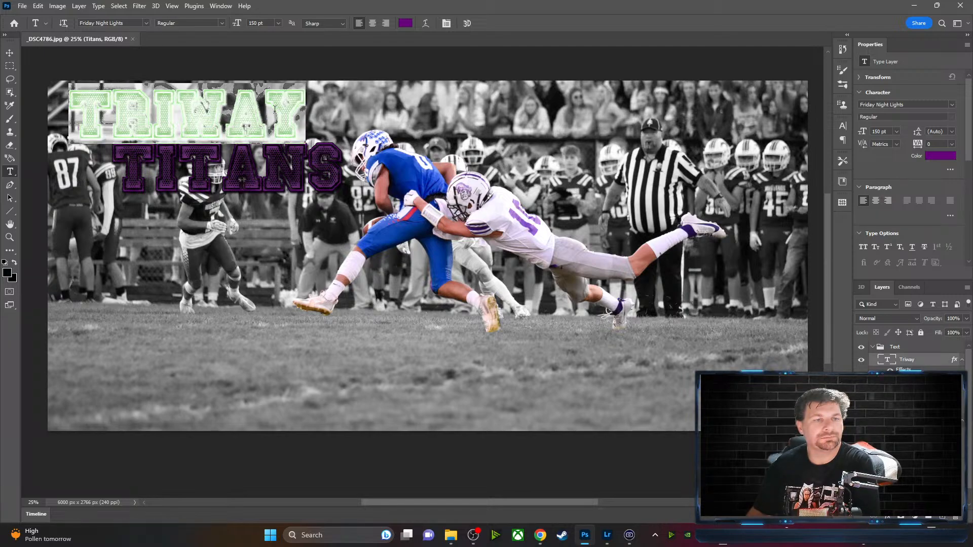
left_click(222, 24)
left_click(263, 48)
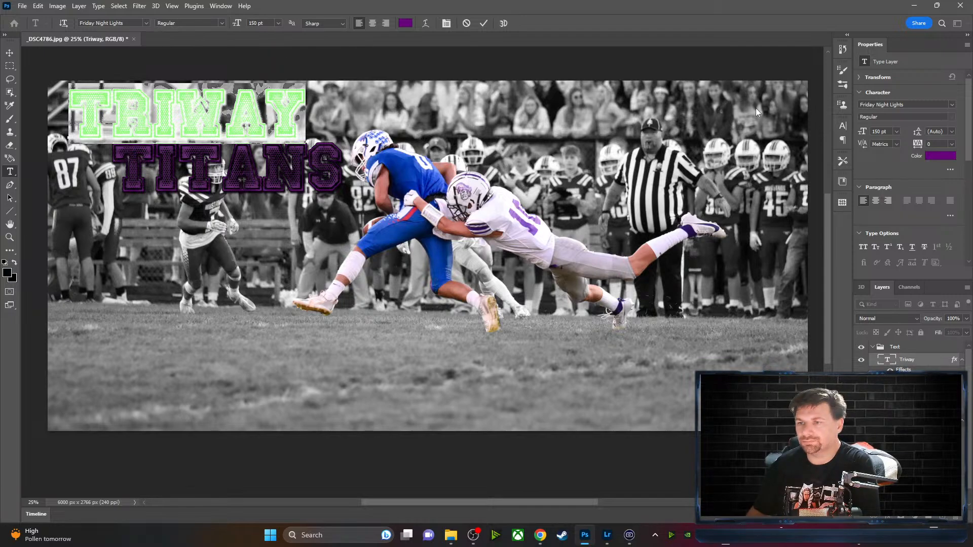
left_click_drag(864, 131, 862, 133)
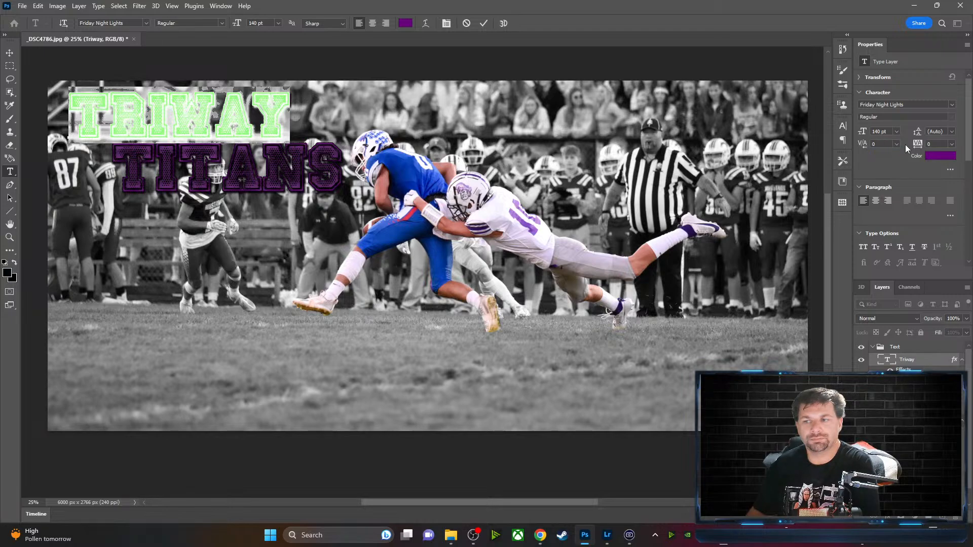
left_click_drag(919, 144, 923, 145)
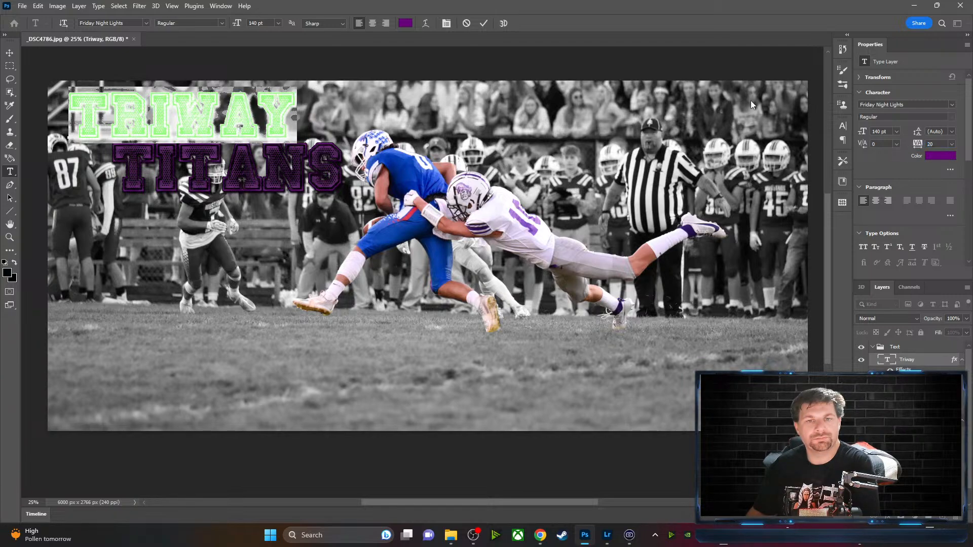
left_click(484, 24)
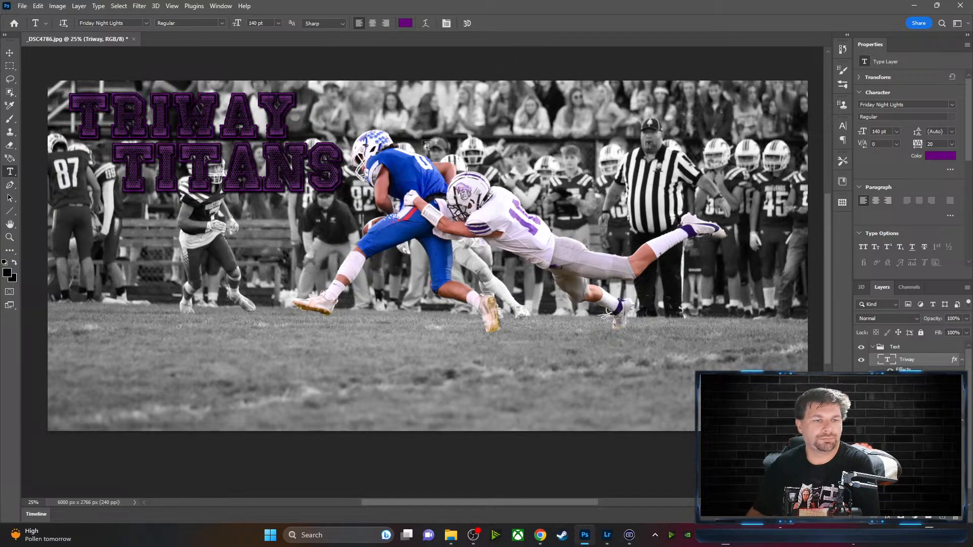
Set TITANS tracking to 60 and shift it slightly left under TRIWAY
left_click_drag(133, 173, 331, 173)
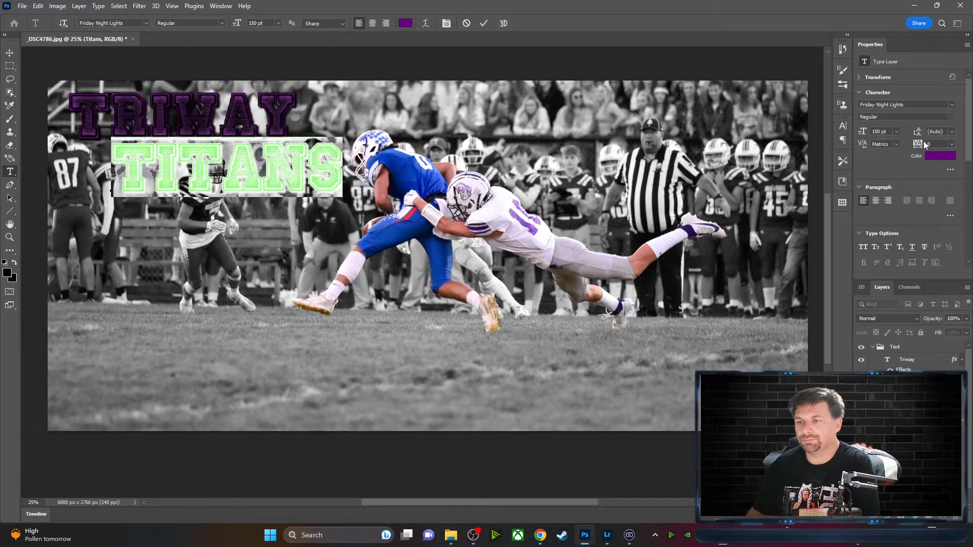
left_click_drag(920, 145, 919, 146)
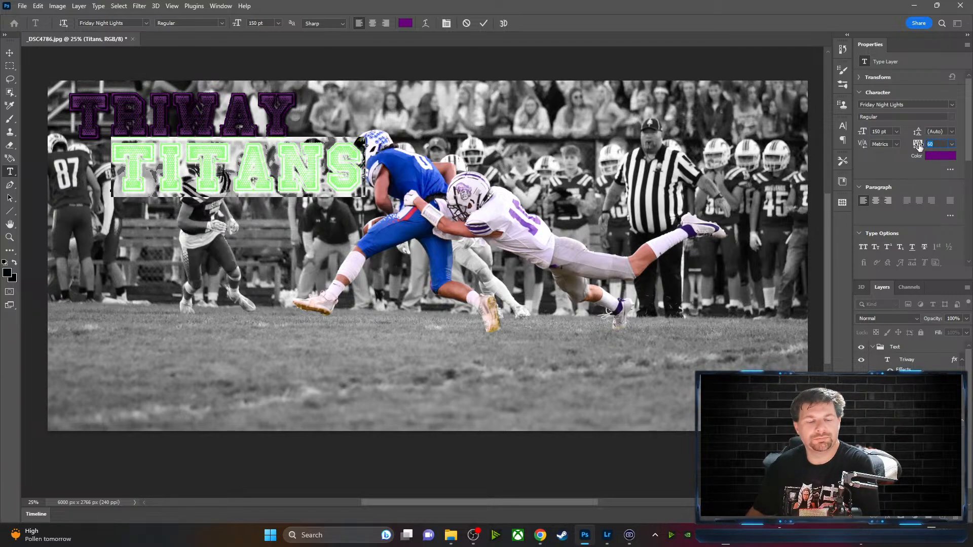
left_click(485, 24)
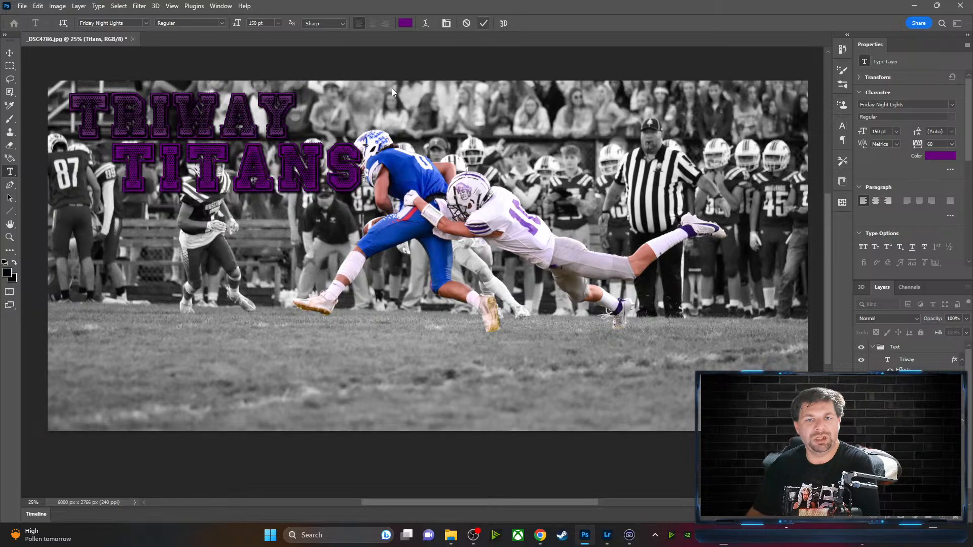
left_click(10, 52)
mouse_move(132, 156)
left_mouse_down()
mouse_move(94, 160)
mouse_move(128, 155)
left_mouse_up()
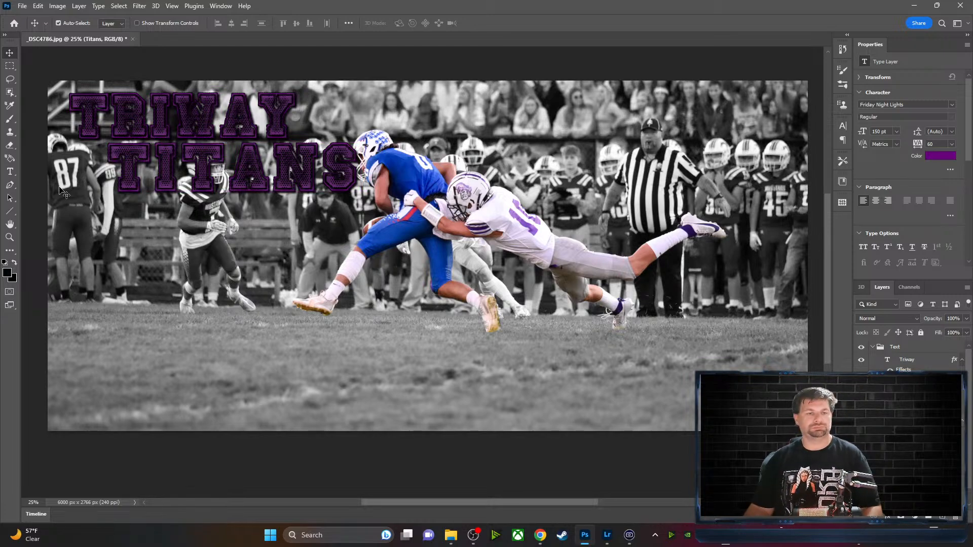
Resize the TITANS text to 104 pt
left_click(10, 172)
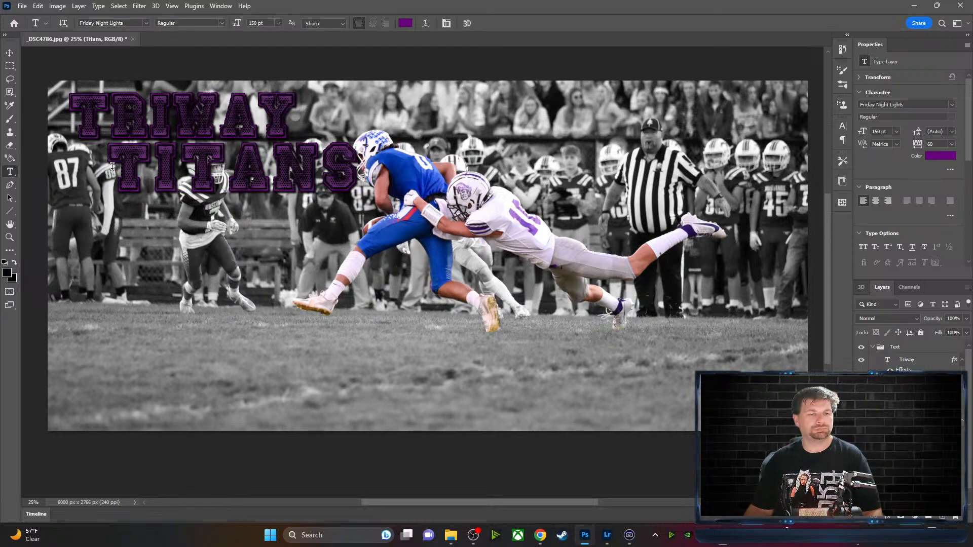
left_click_drag(120, 173, 362, 174)
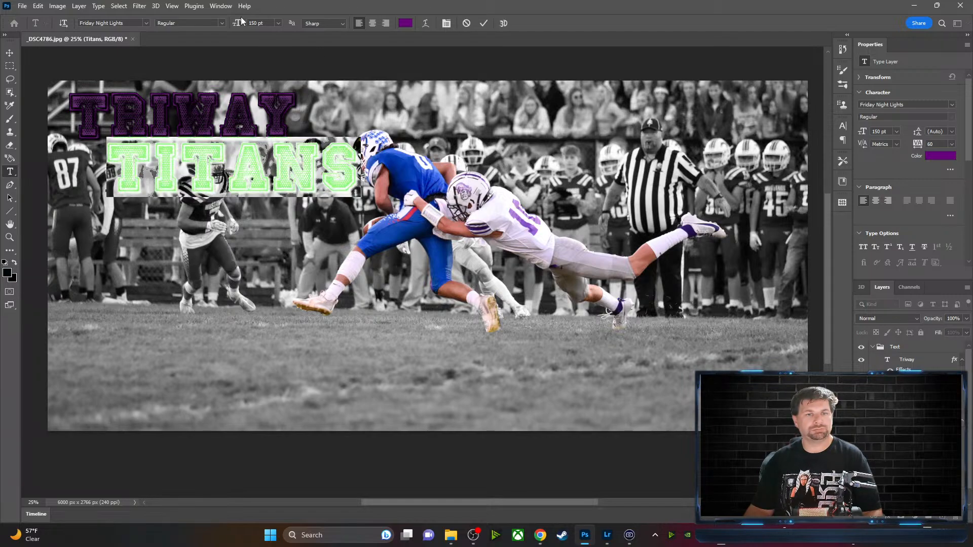
left_click(277, 24)
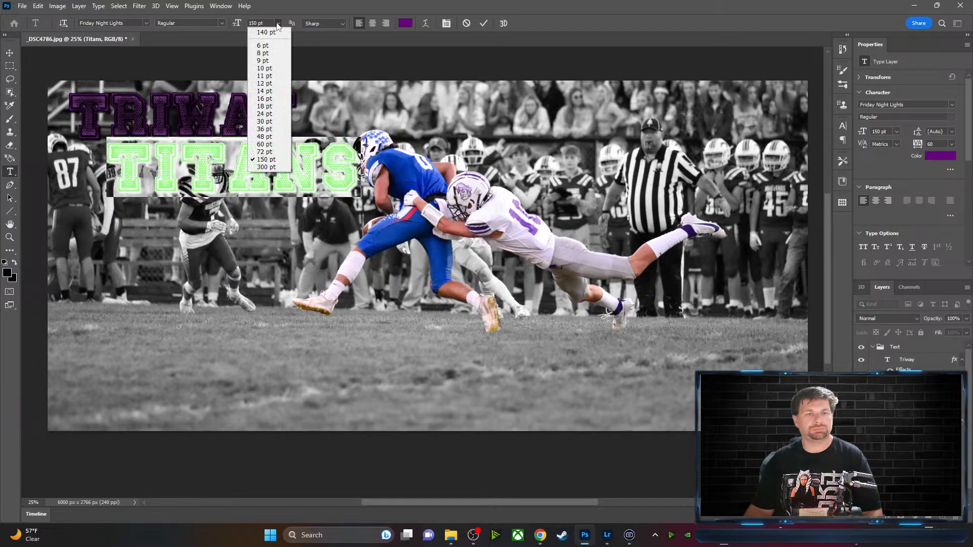
left_click(257, 158)
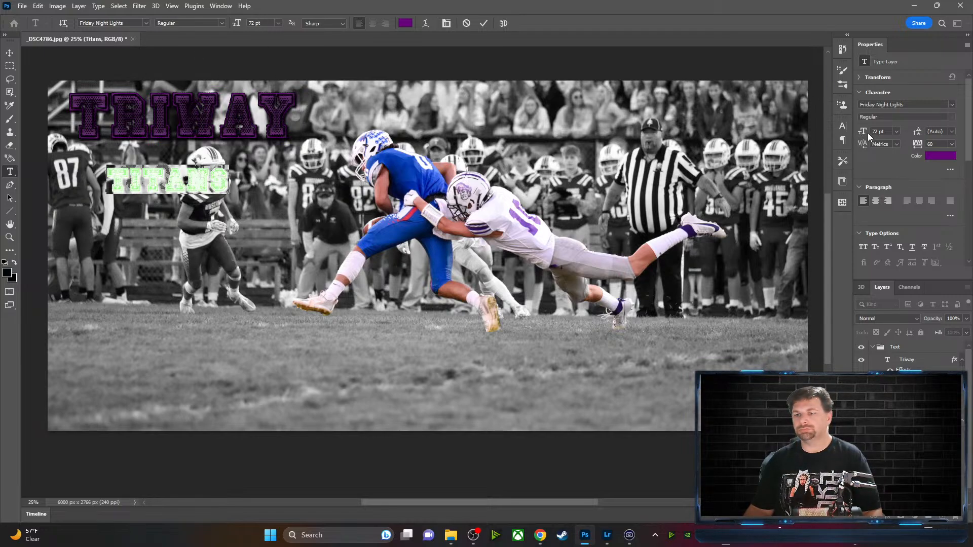
left_click_drag(860, 132, 877, 133)
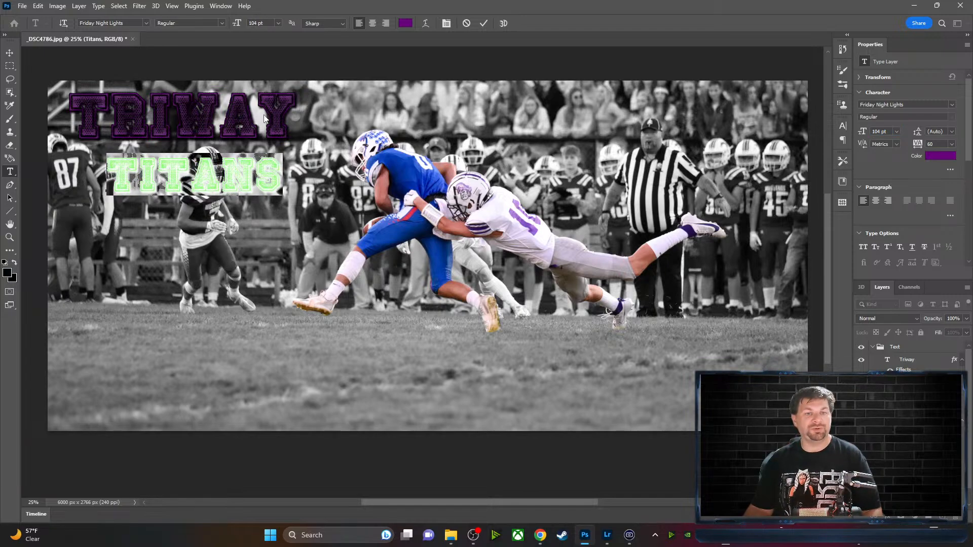
left_click(484, 23)
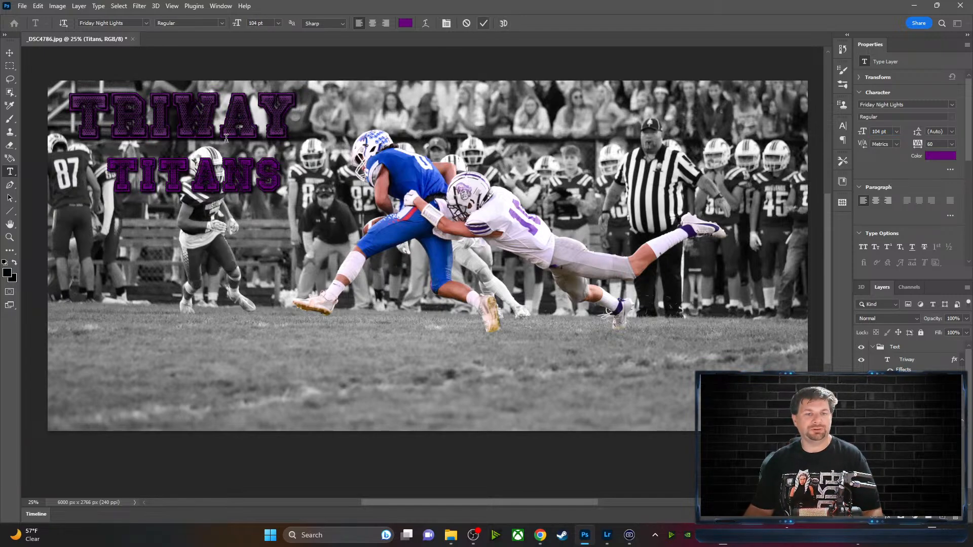
Shrink TRIWAY to 120 pt and move both words up and left
left_click_drag(80, 117, 283, 120)
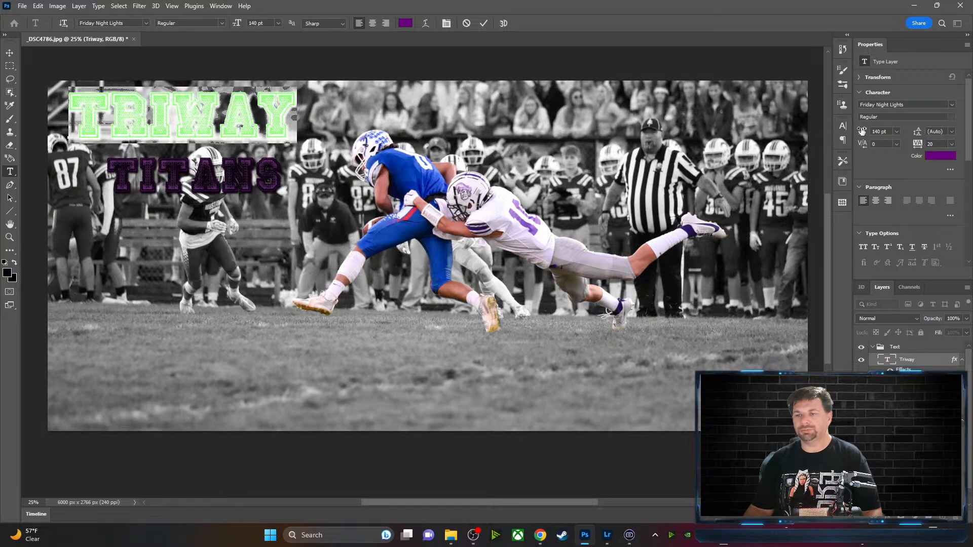
left_click_drag(864, 132, 855, 133)
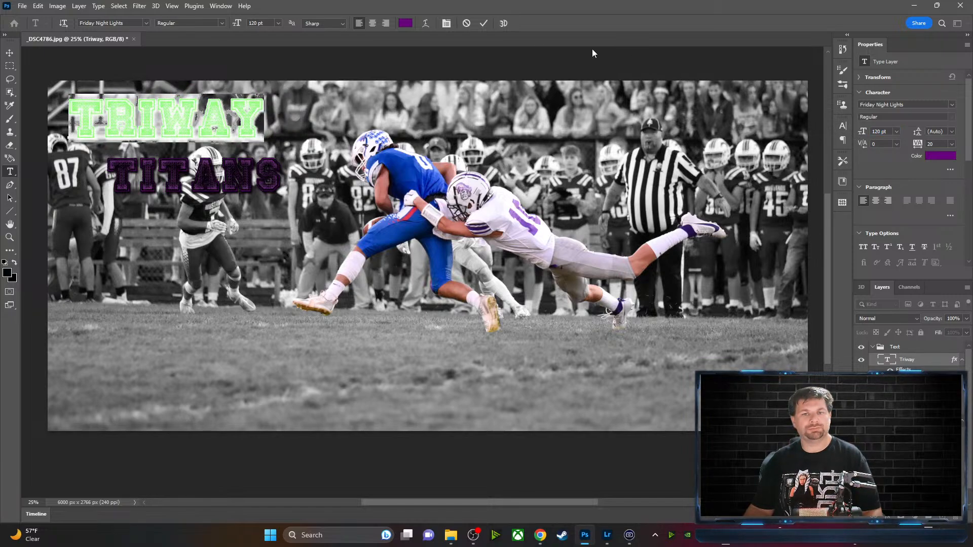
left_click(485, 23)
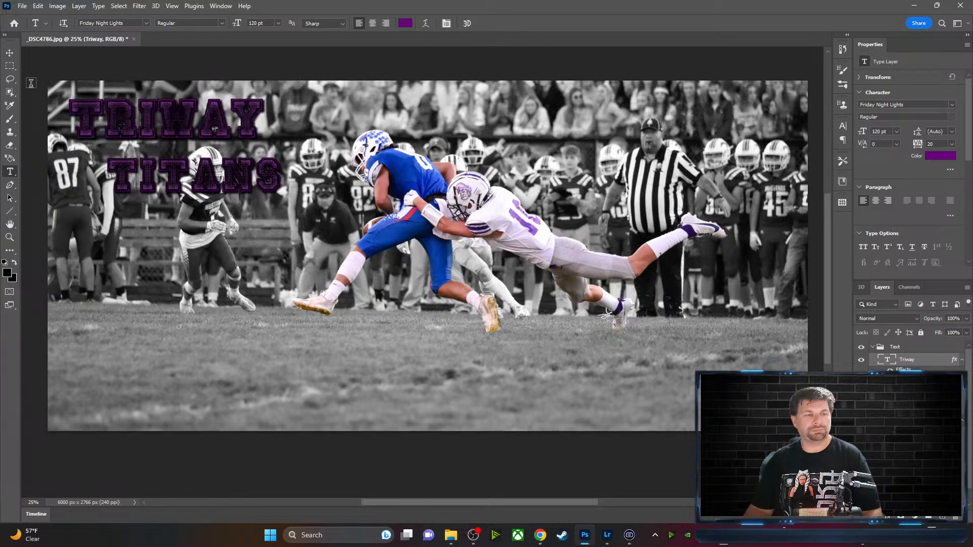
left_click(9, 53)
mouse_move(121, 104)
left_mouse_down()
mouse_move(106, 85)
mouse_move(115, 91)
left_mouse_up()
left_click_drag(147, 172, 136, 142)
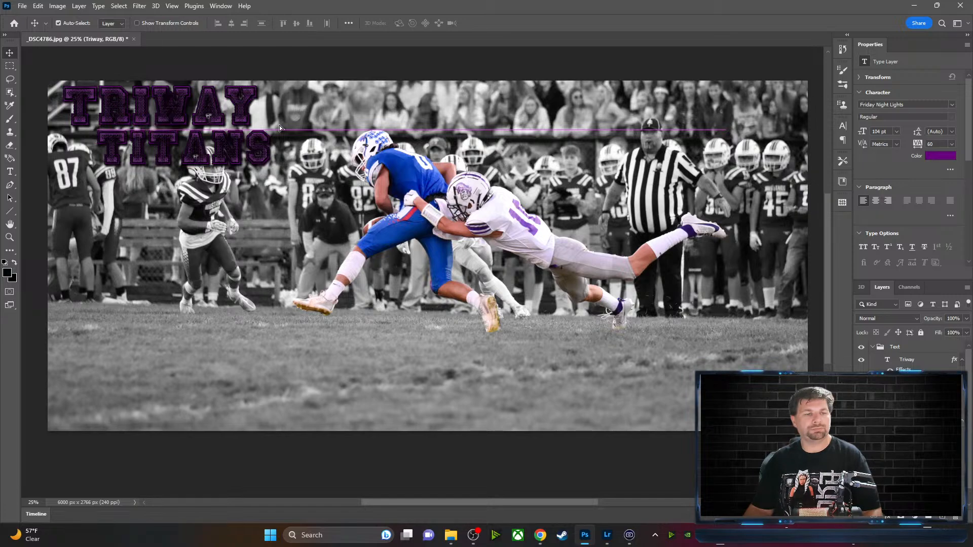
Move the TITANS layer left and slightly down
left_click(352, 62)
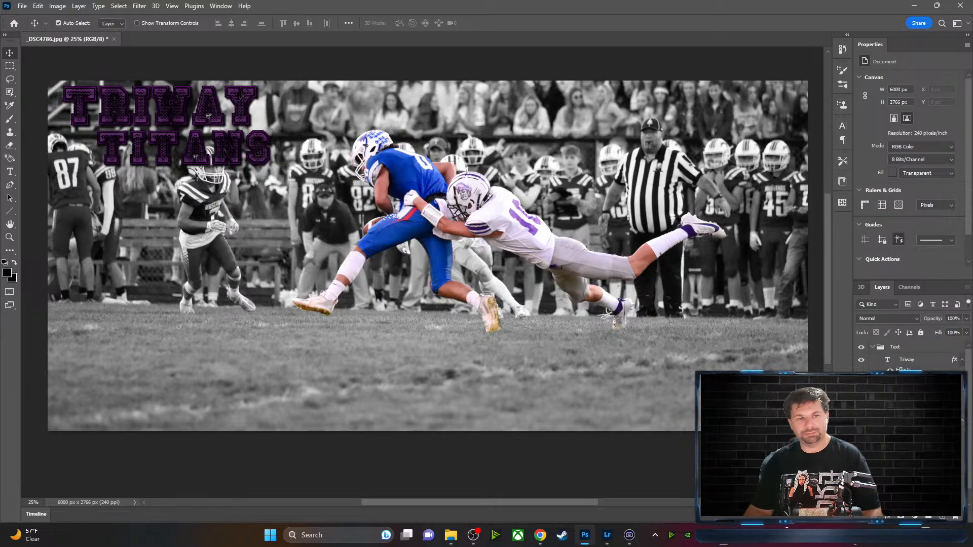
left_click(908, 420)
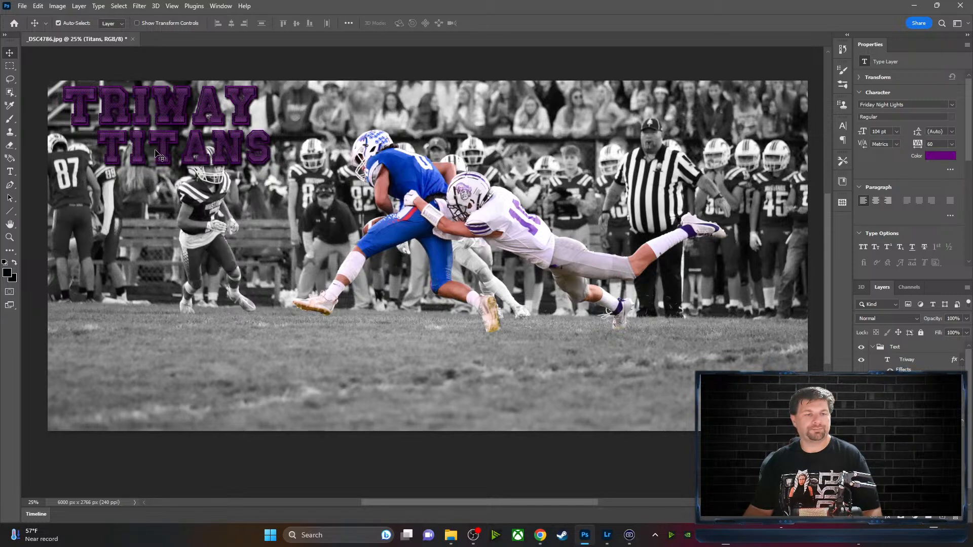
left_click_drag(164, 153, 144, 155)
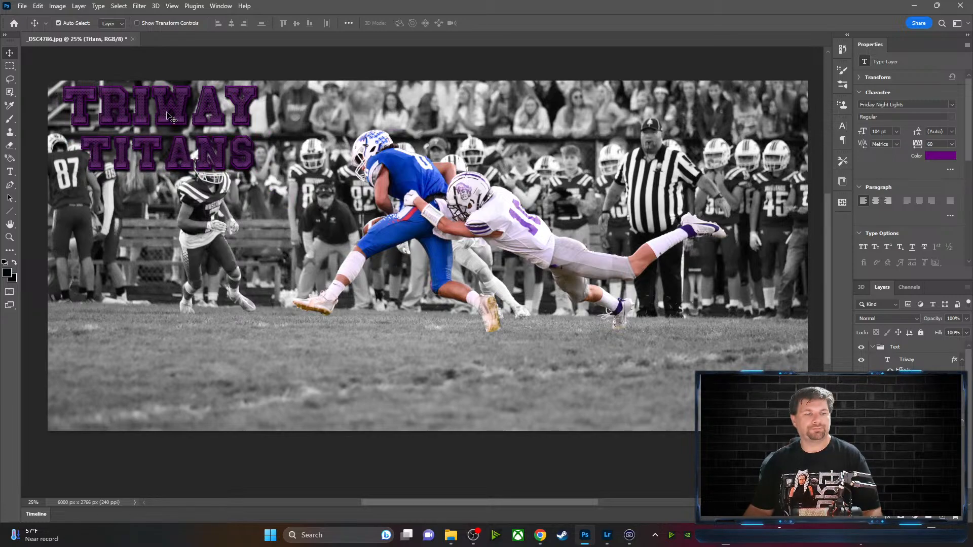
Set TRIWAY tracking to 100 and nudge TITANS up beneath it
left_click(9, 171)
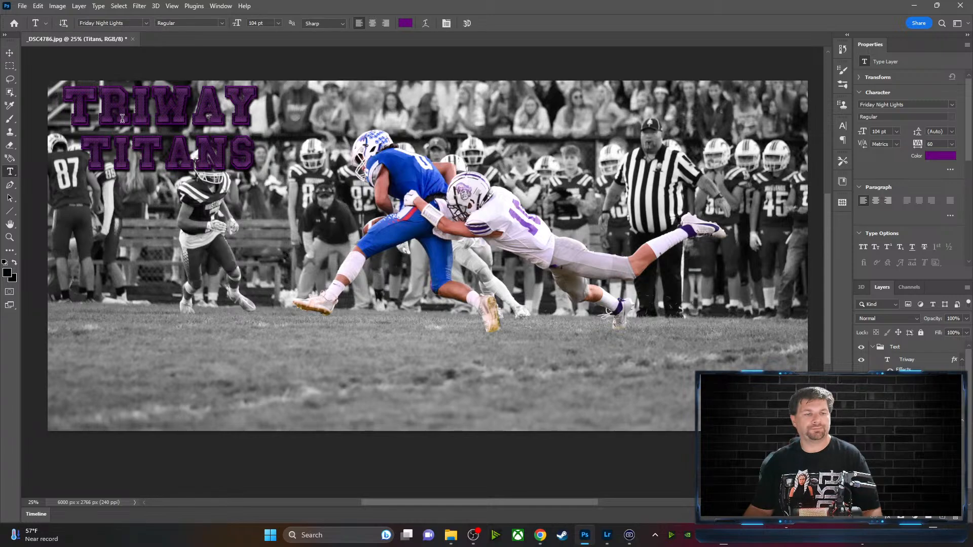
left_click(914, 361)
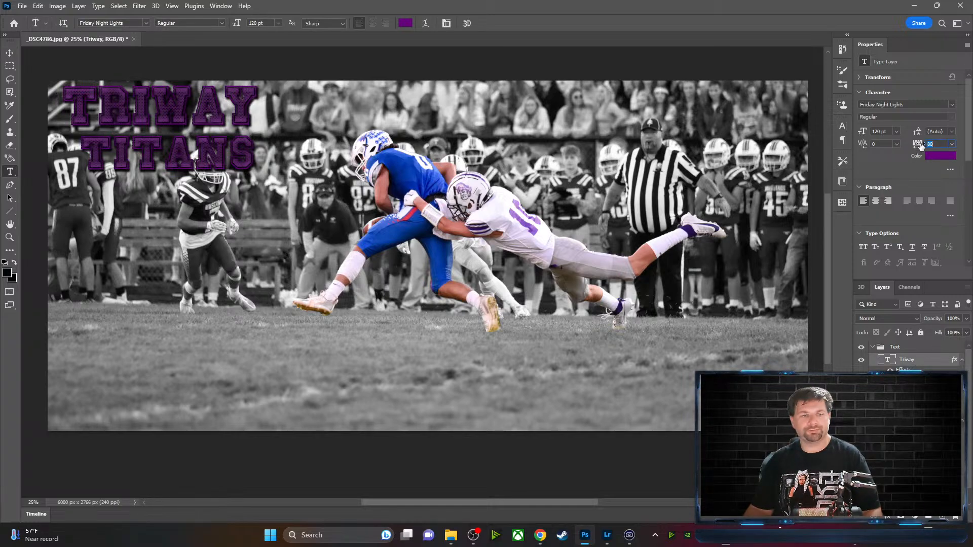
left_click_drag(918, 144, 929, 147)
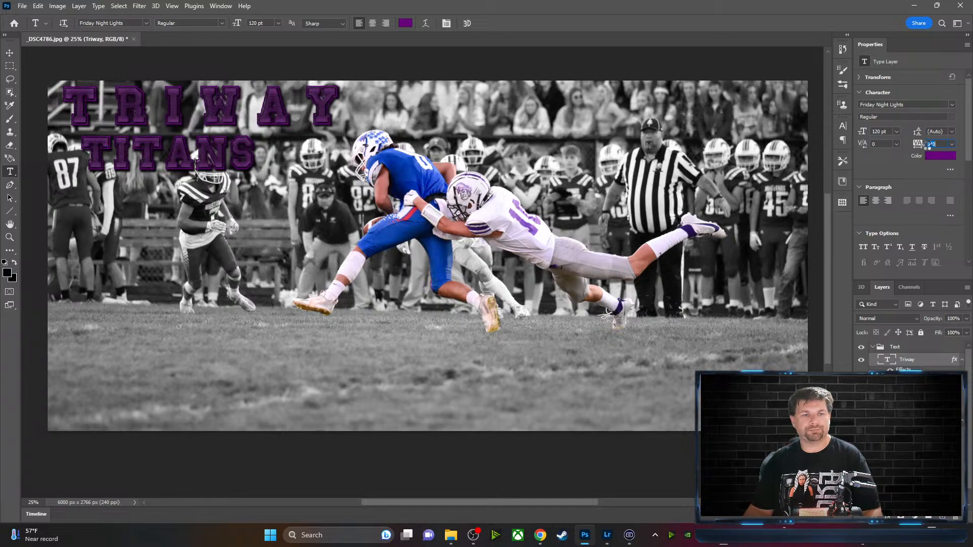
type("0")
key("Return")
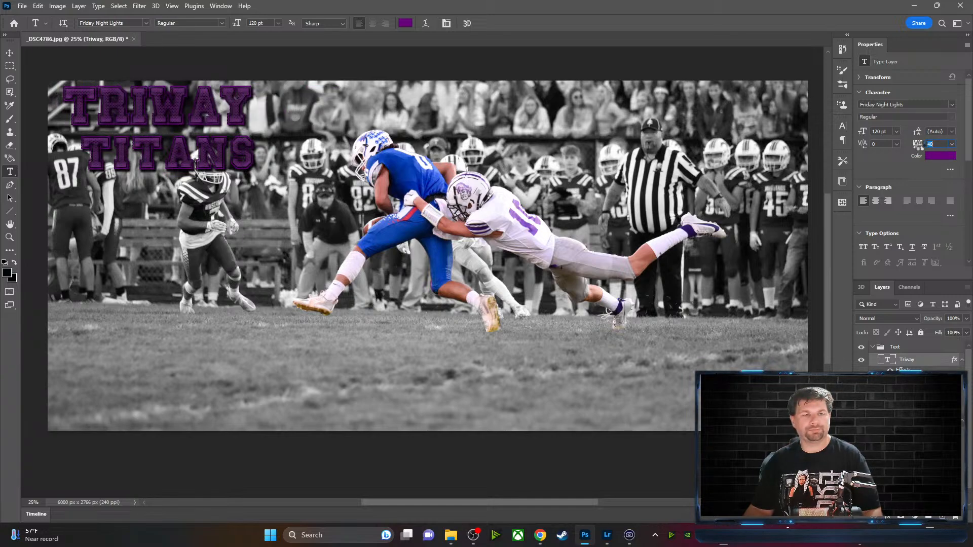
left_click_drag(918, 145, 919, 148)
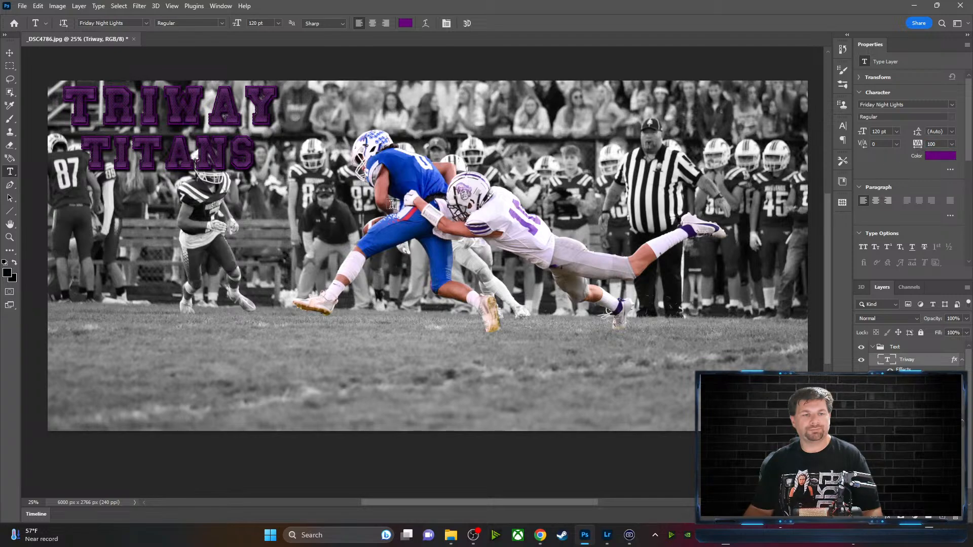
left_click(9, 52)
left_click_drag(151, 161, 156, 157)
Drag TITANS up to the right of TRIWAY on the same top line
left_click(339, 74)
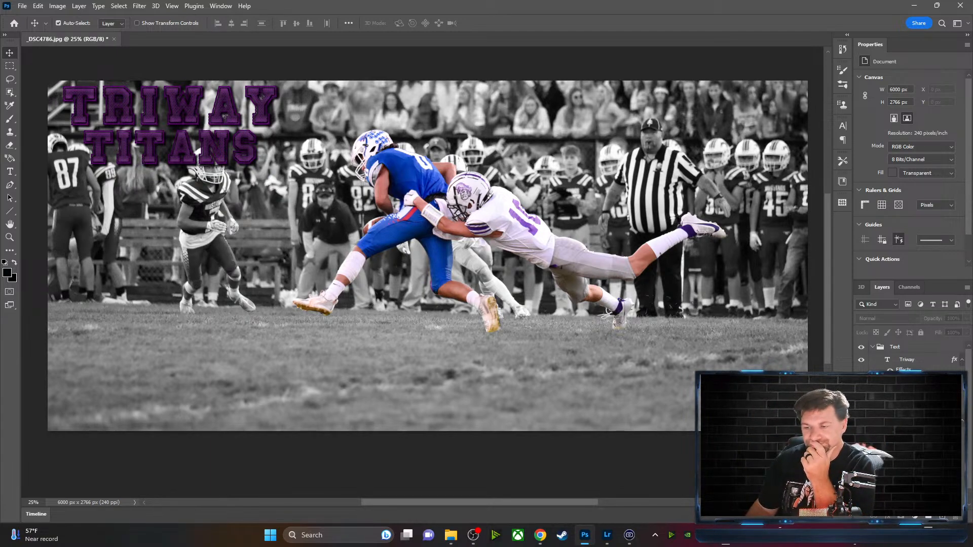
left_click(907, 360)
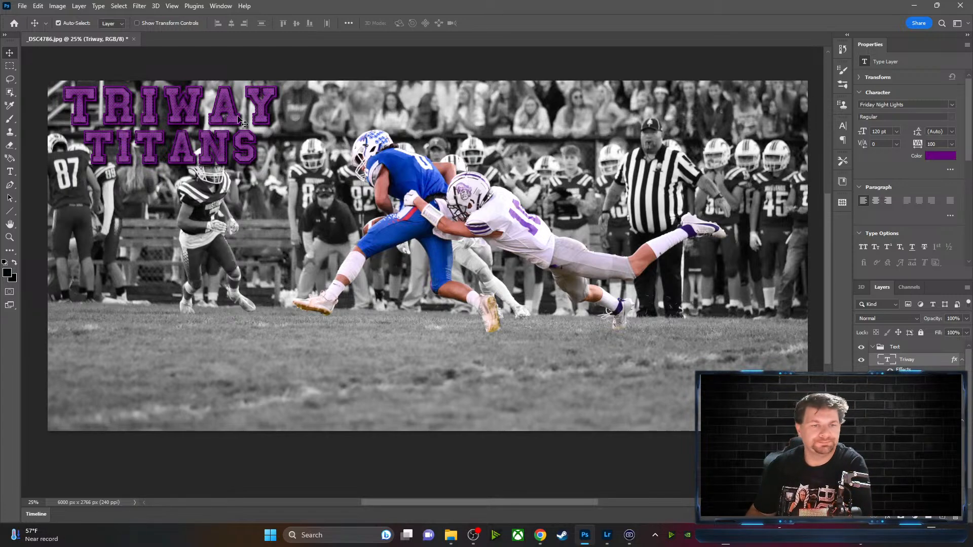
left_click_drag(198, 158, 385, 104)
Select the TITANS text and raise its font size to 120 pt, matching TRIWAY
left_click(10, 172)
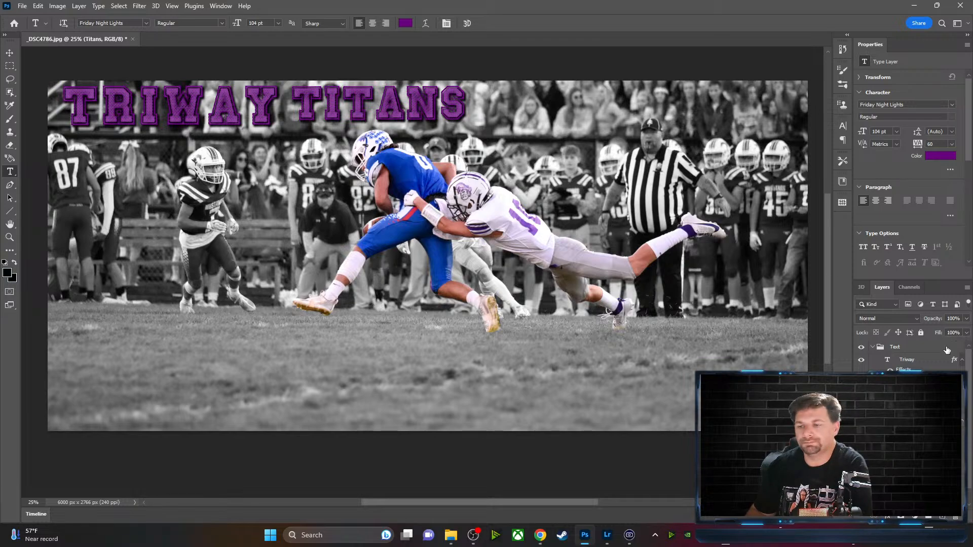
left_click(908, 360)
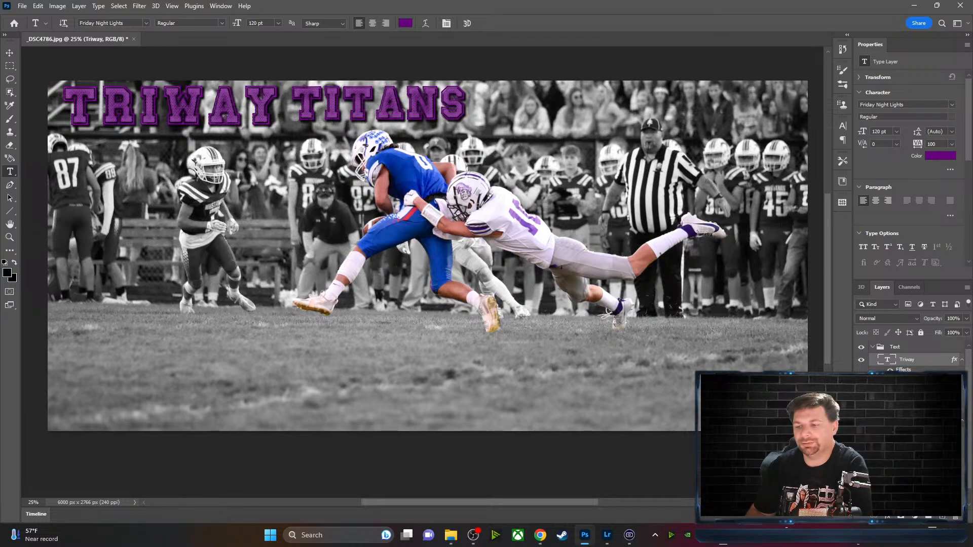
left_click(908, 421)
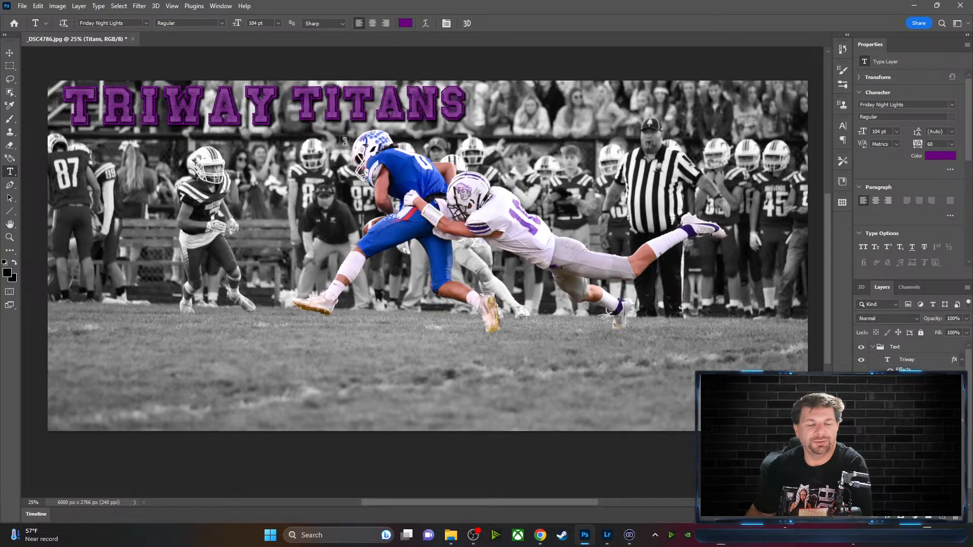
double_click(302, 106)
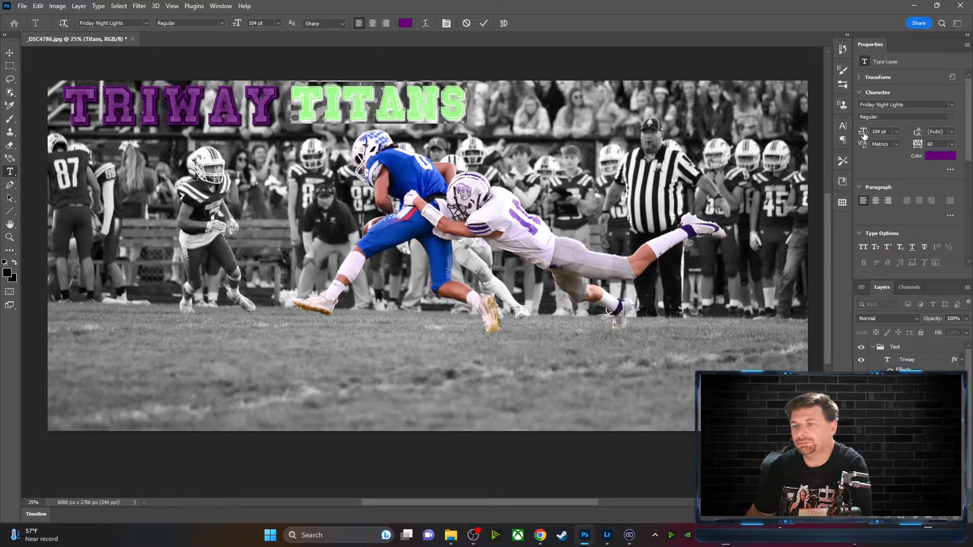
left_click_drag(863, 132, 872, 135)
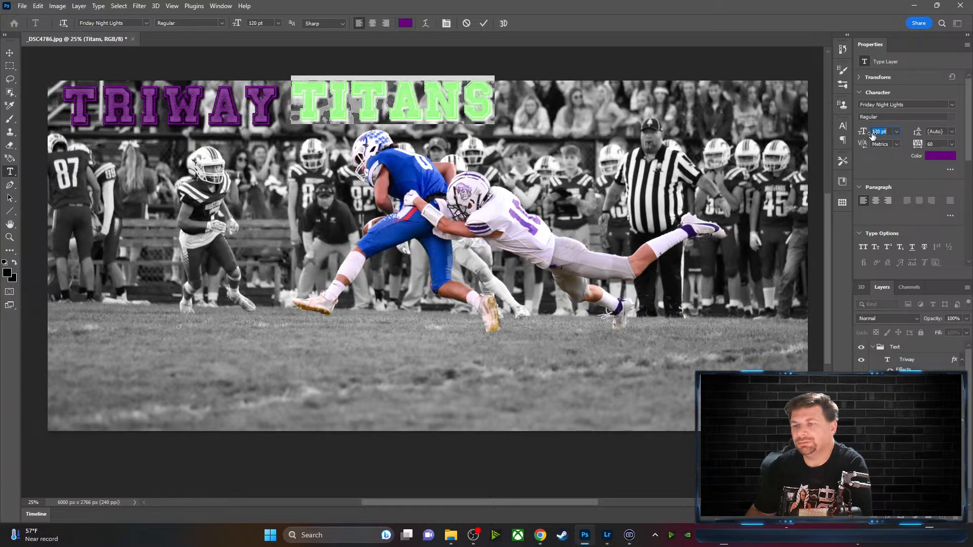
left_click(484, 23)
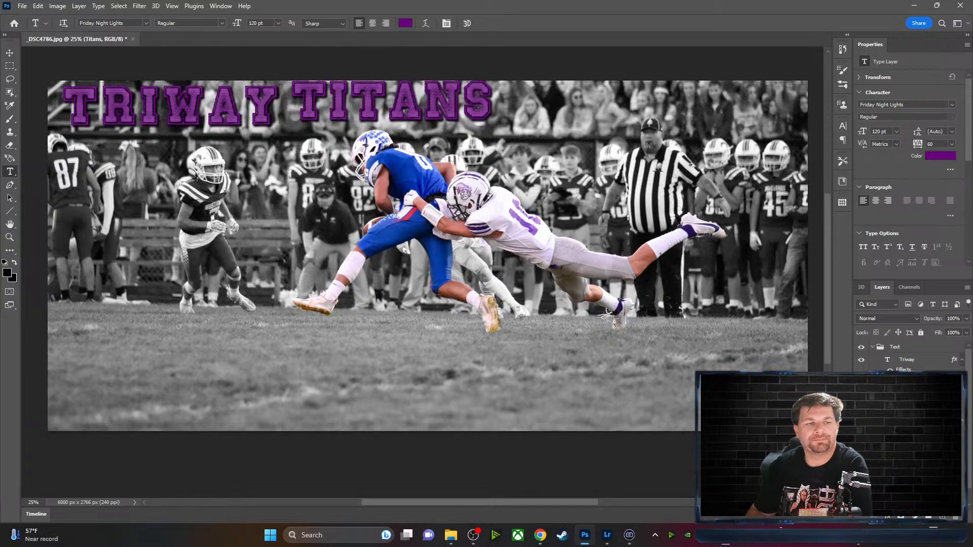
Shift TRIWAY slightly right and bring TITANS back, aligned directly beneath it
left_click(10, 52)
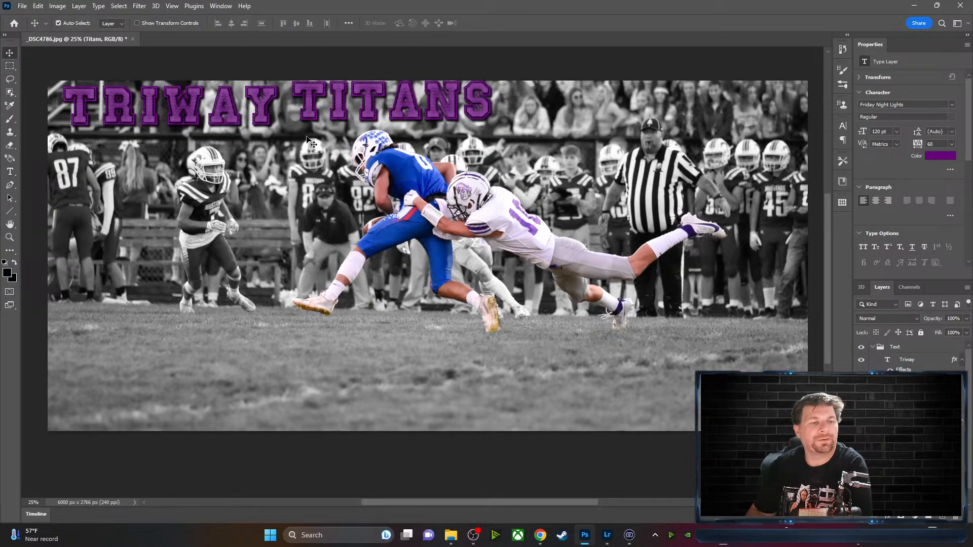
left_click_drag(313, 118, 631, 128)
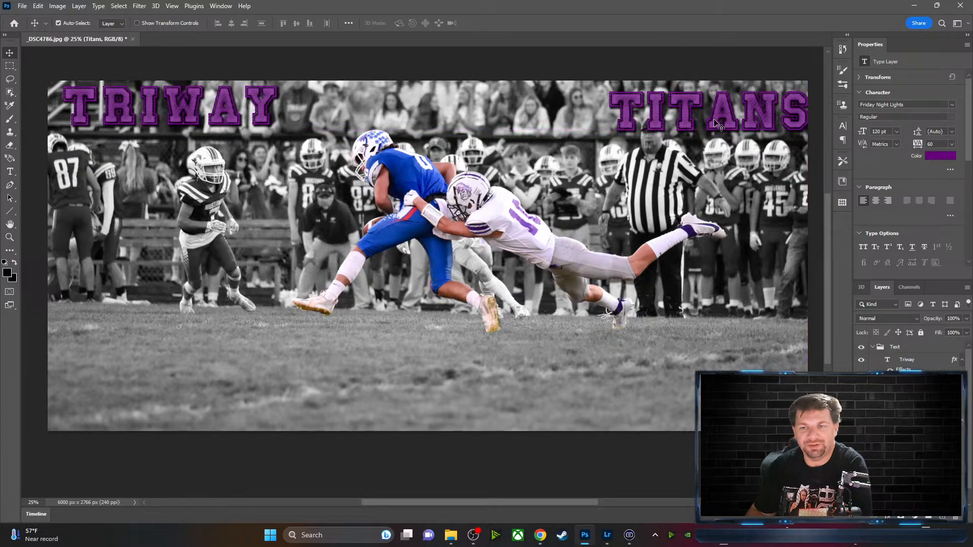
left_click_drag(178, 111, 210, 112)
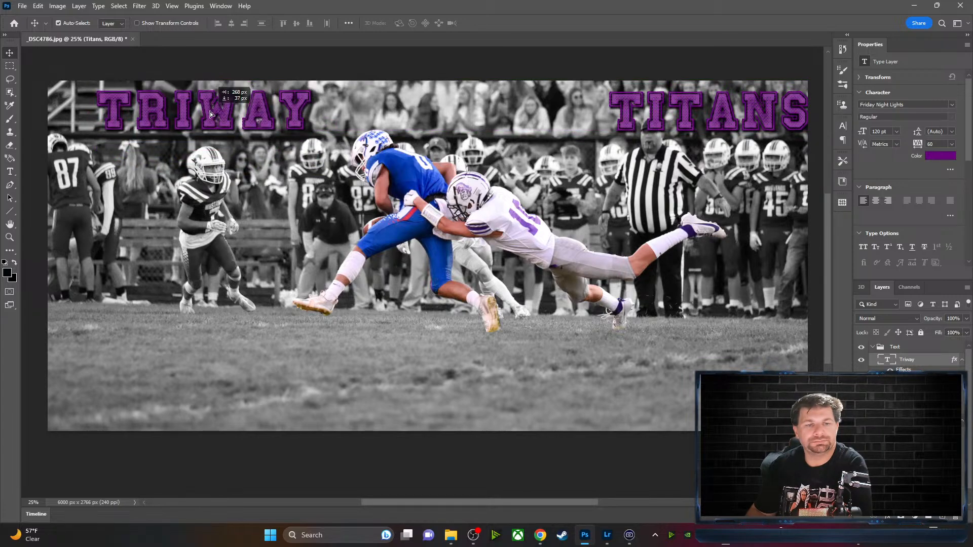
left_click_drag(716, 117, 209, 164)
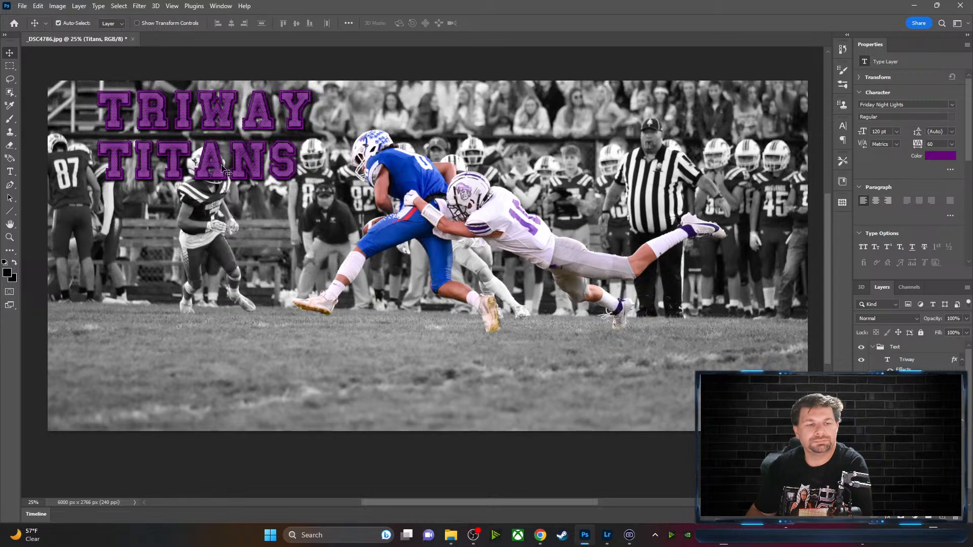
left_click_drag(220, 167, 227, 167)
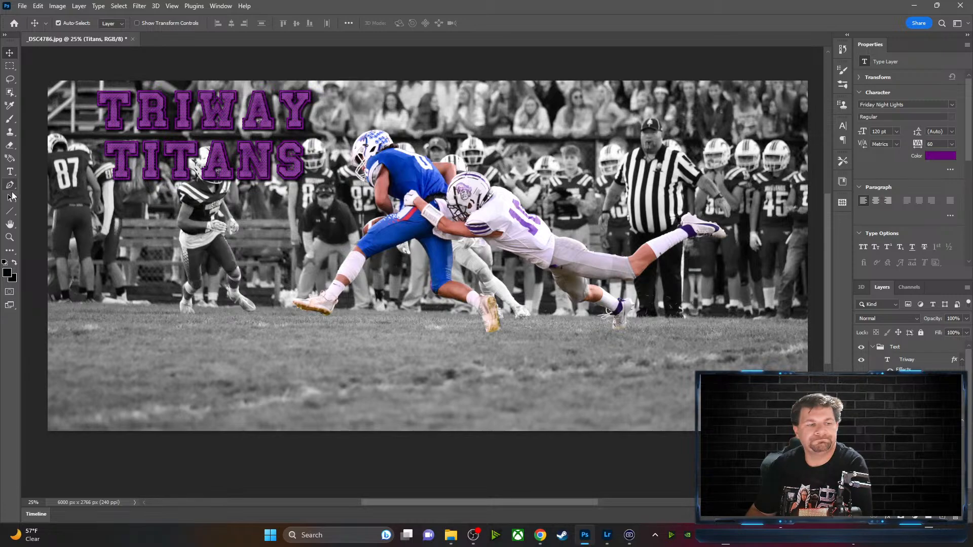
Apply the Sportfield Varsity font to TRIWAY and add a new empty Layer 1
left_click(10, 171)
left_click_drag(97, 109, 313, 114)
left_click(147, 23)
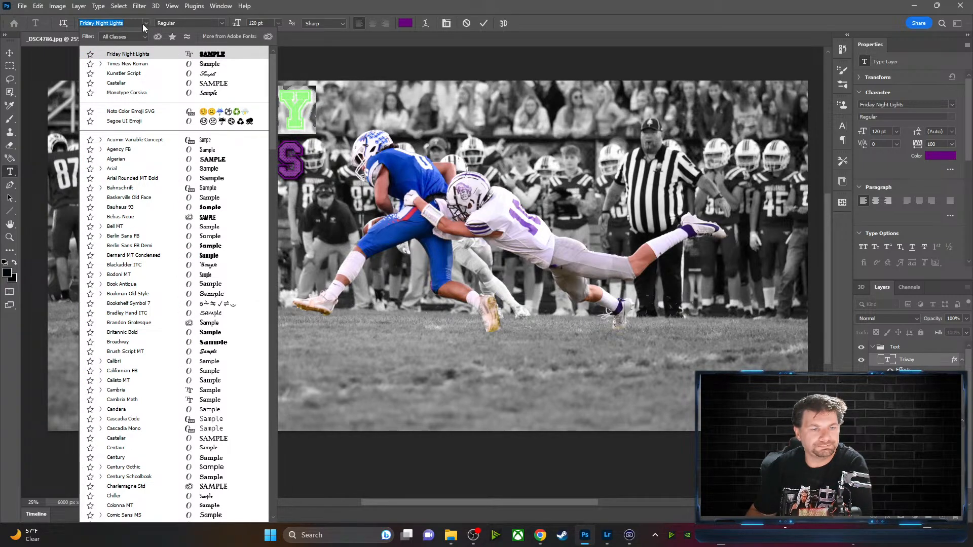
scroll(143, 301, "down", 2)
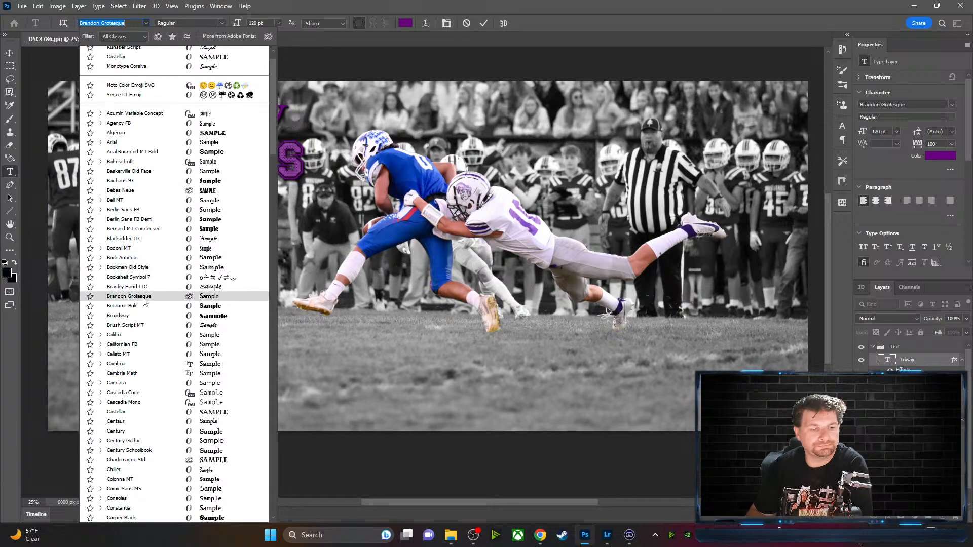
scroll(143, 301, "down", 6)
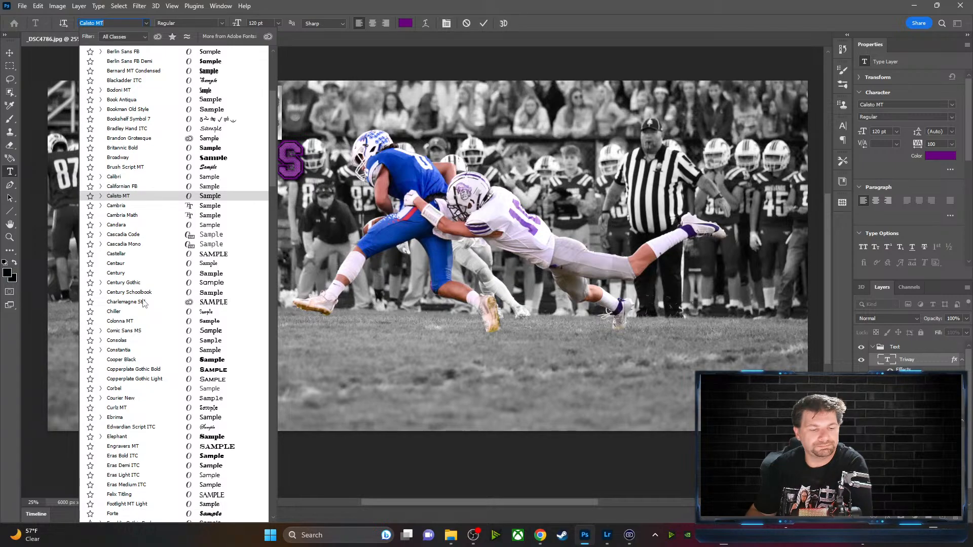
scroll(143, 302, "down", 7)
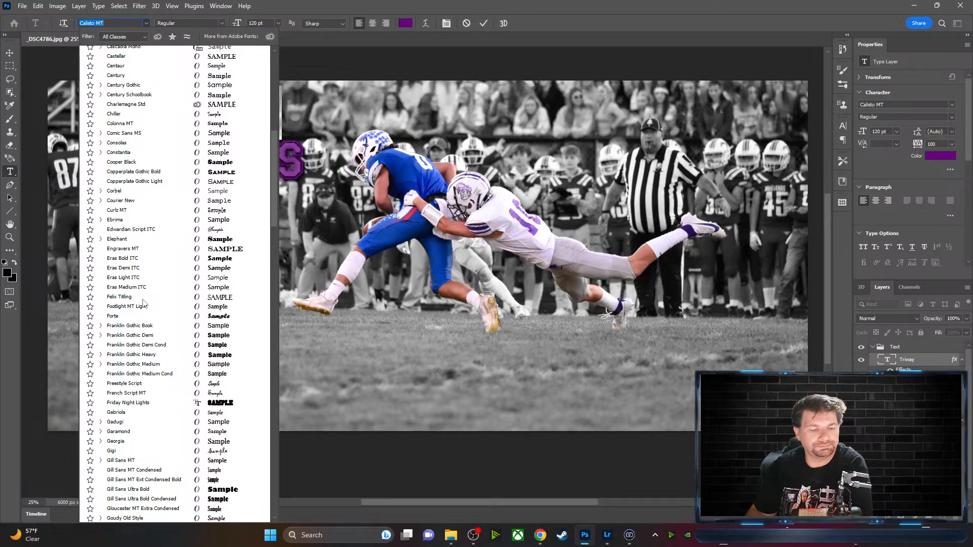
scroll(143, 303, "down", 6)
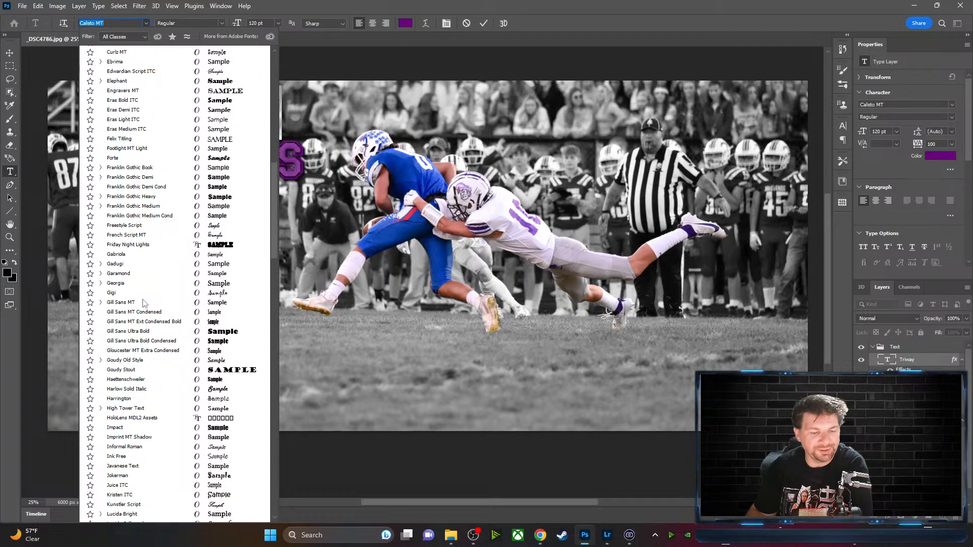
scroll(143, 303, "down", 10)
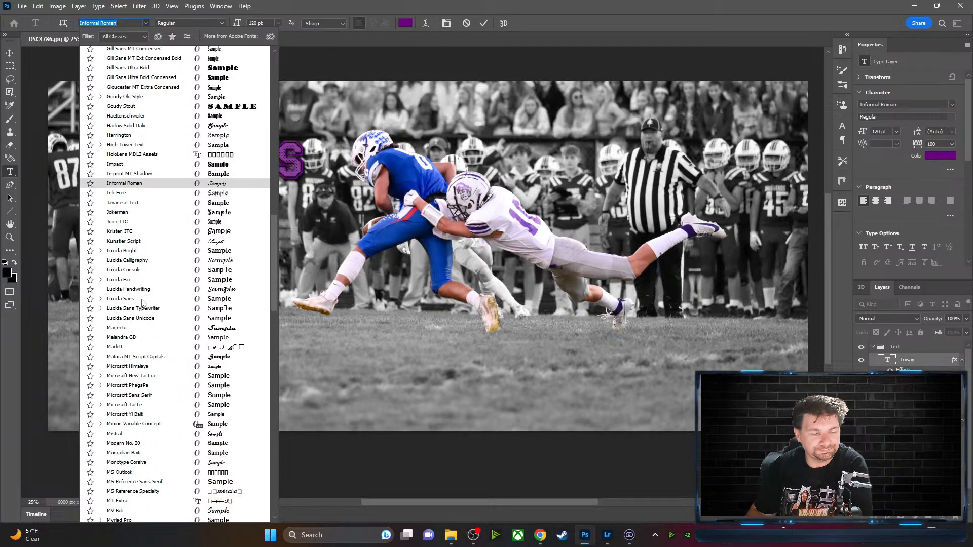
scroll(142, 302, "down", 9)
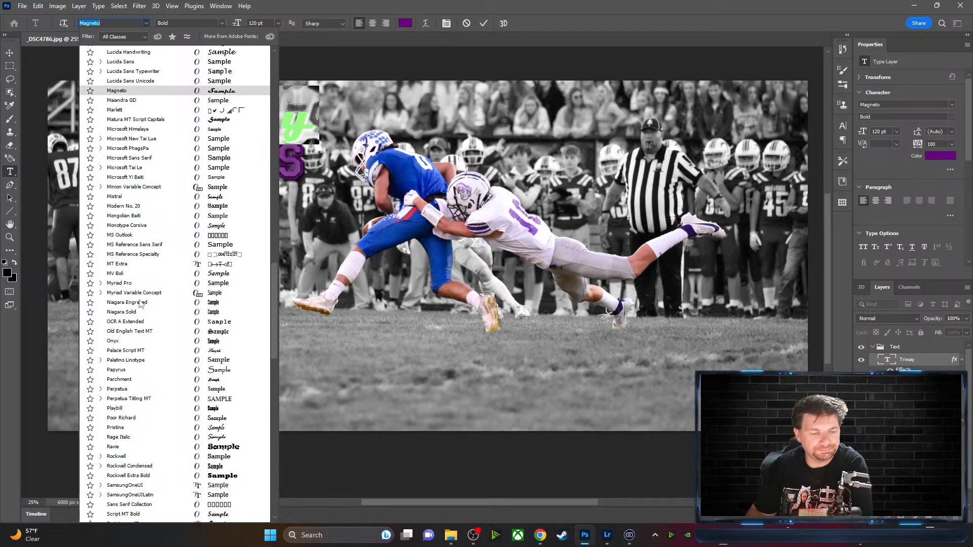
scroll(141, 303, "down", 12)
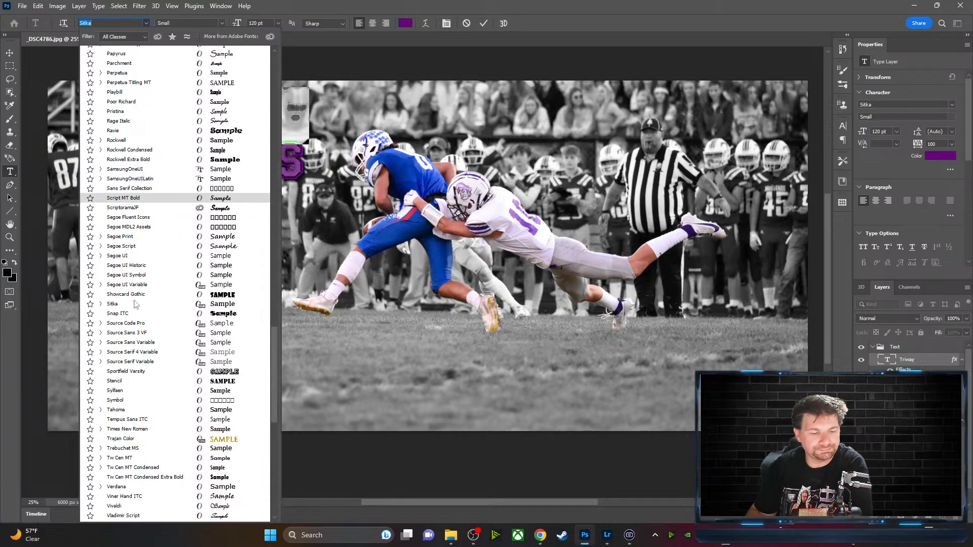
scroll(134, 304, "down", 3)
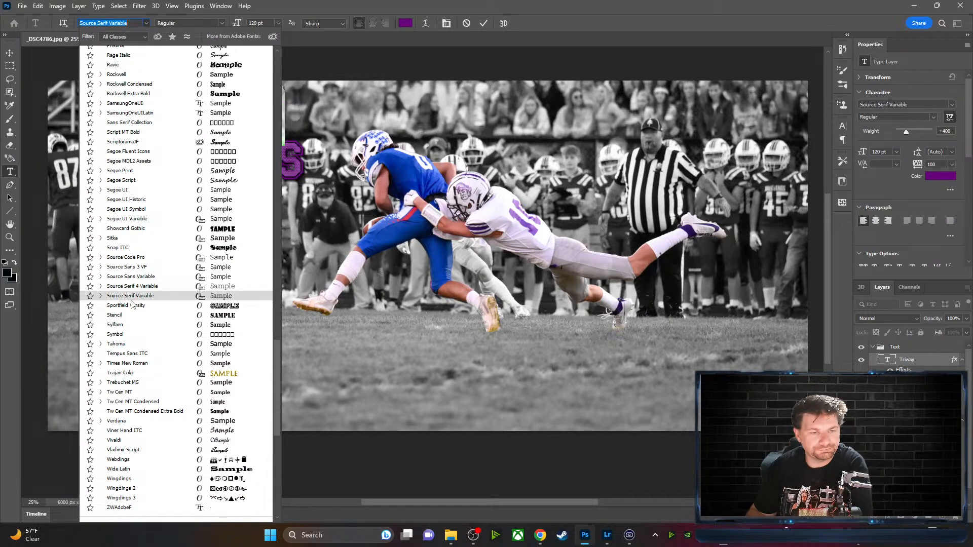
left_click(131, 310)
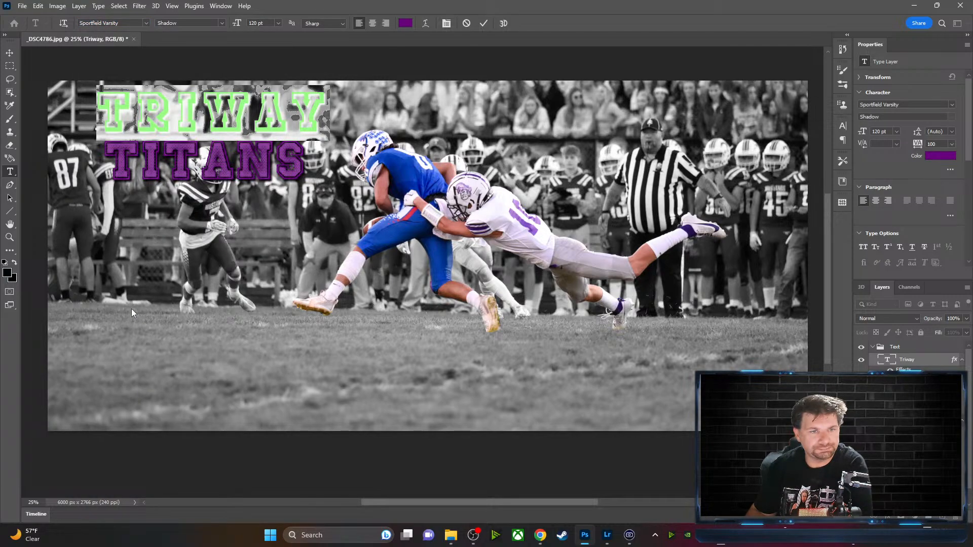
left_click(428, 61)
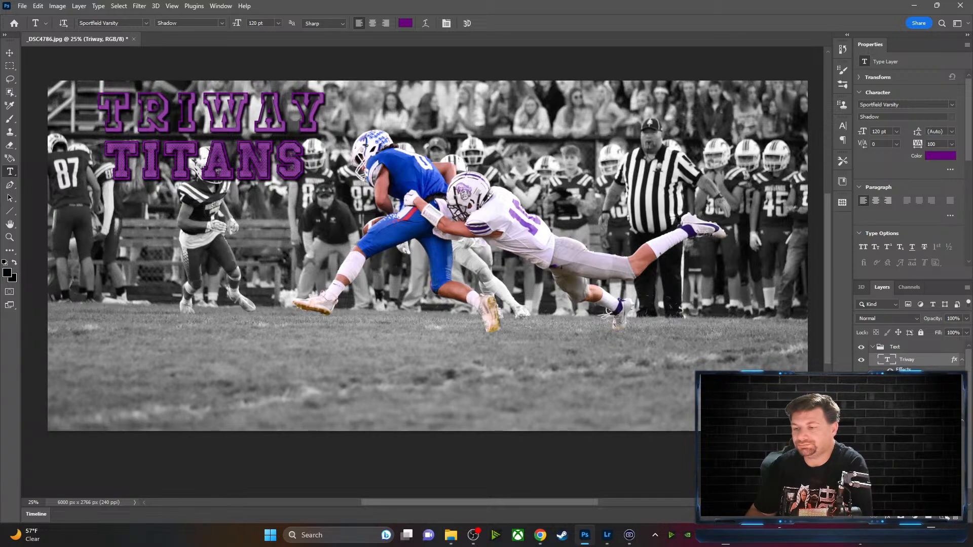
left_click(942, 517)
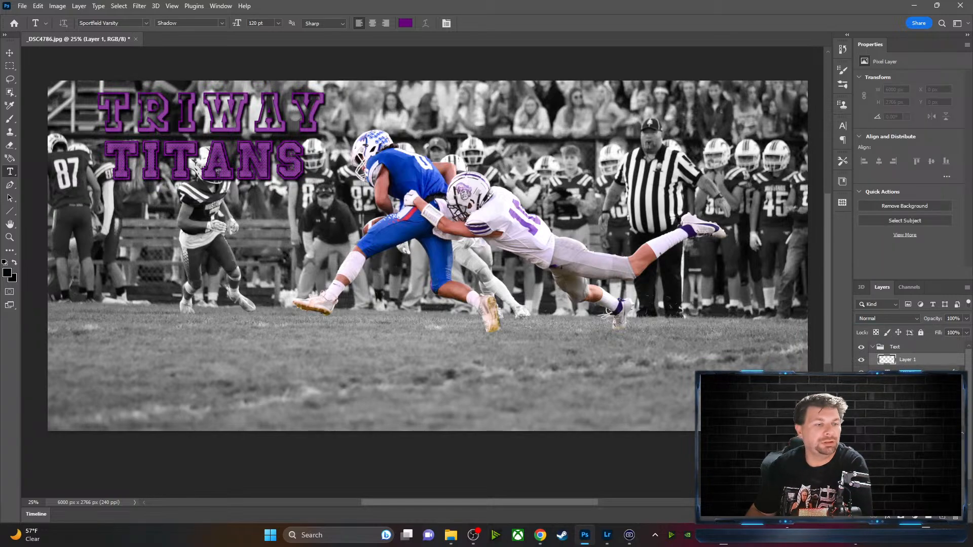
Draw a freeform pen path across the TRIWAY letters and open the Filter menu
left_click(10, 185)
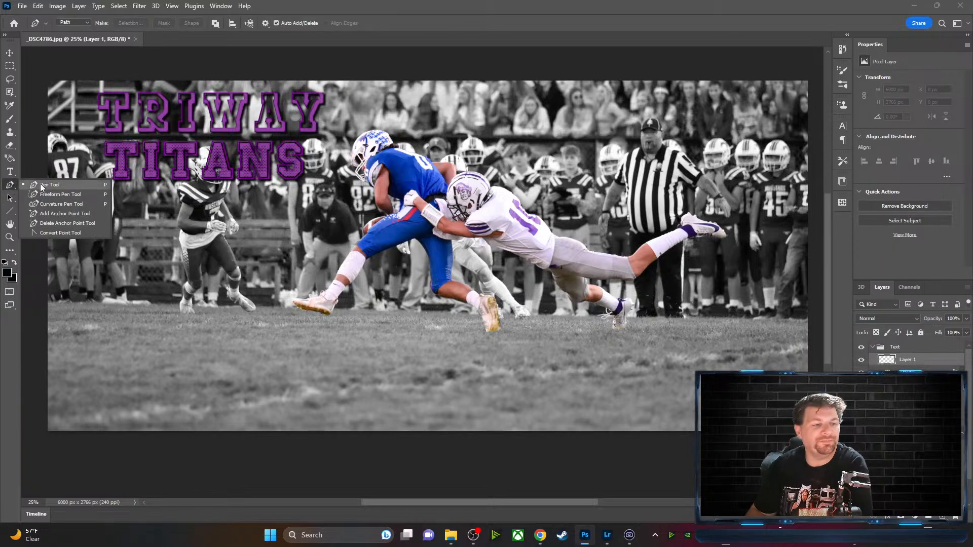
left_click(50, 195)
mouse_move(104, 114)
left_mouse_down()
mouse_move(297, 125)
mouse_move(317, 117)
left_mouse_up()
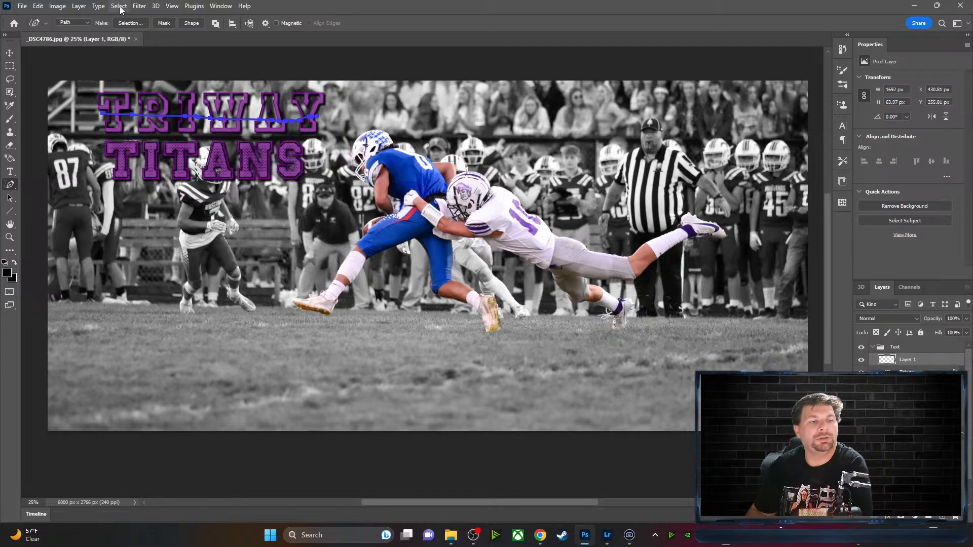
left_click(139, 6)
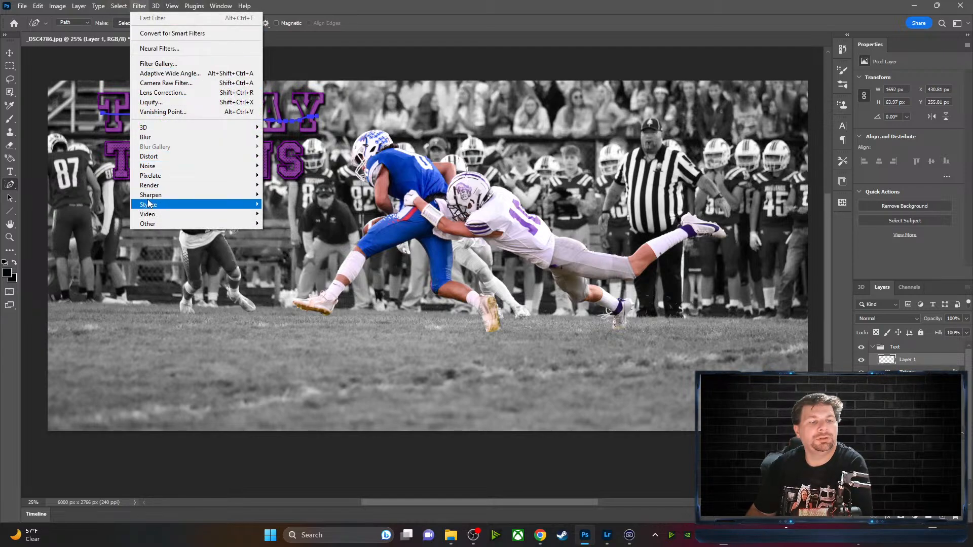
Open Filter > Render > Flame and set a light grey custom flame colour
mouse_move(239, 186)
left_click(303, 187)
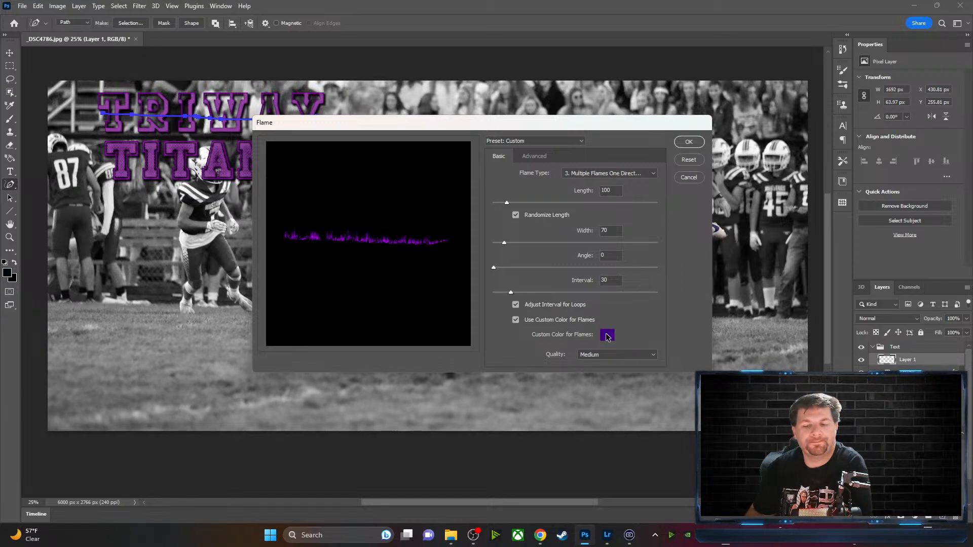
left_click(608, 335)
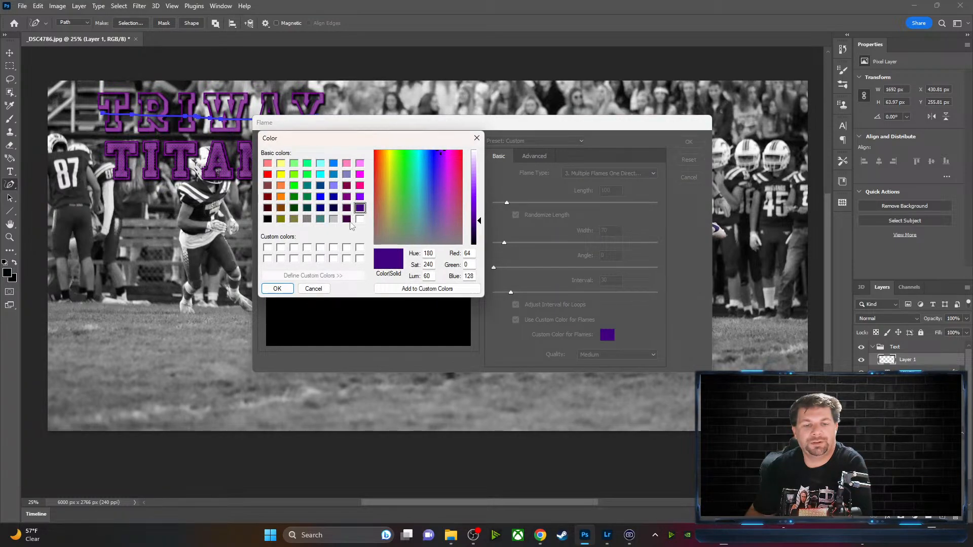
left_click(335, 219)
left_click(277, 288)
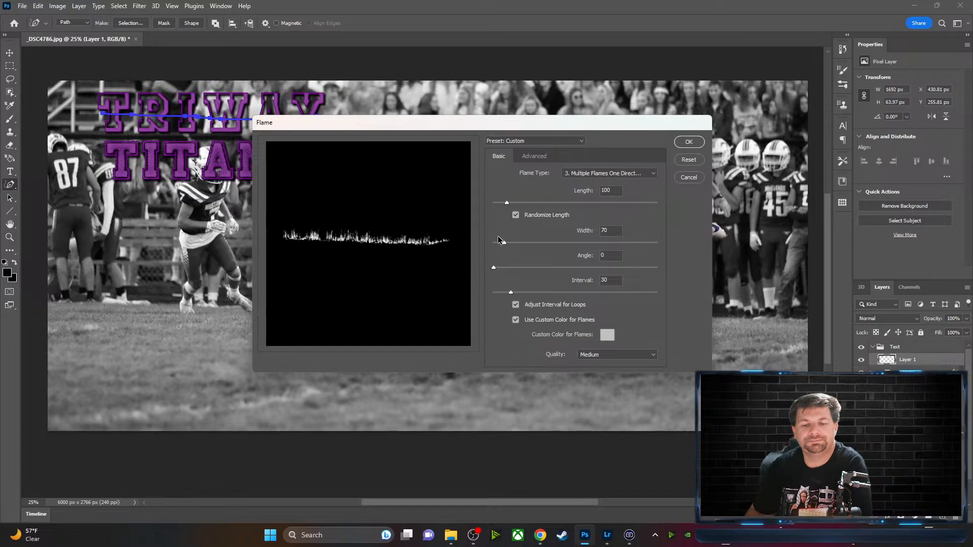
Choose the Multiple Flames Various Angle flame type and render the flames
left_click(652, 173)
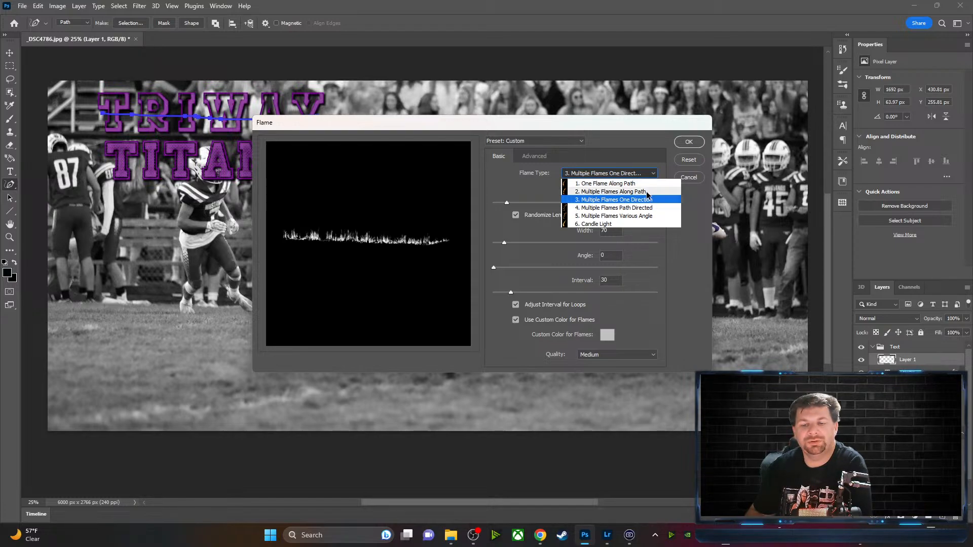
left_click(647, 195)
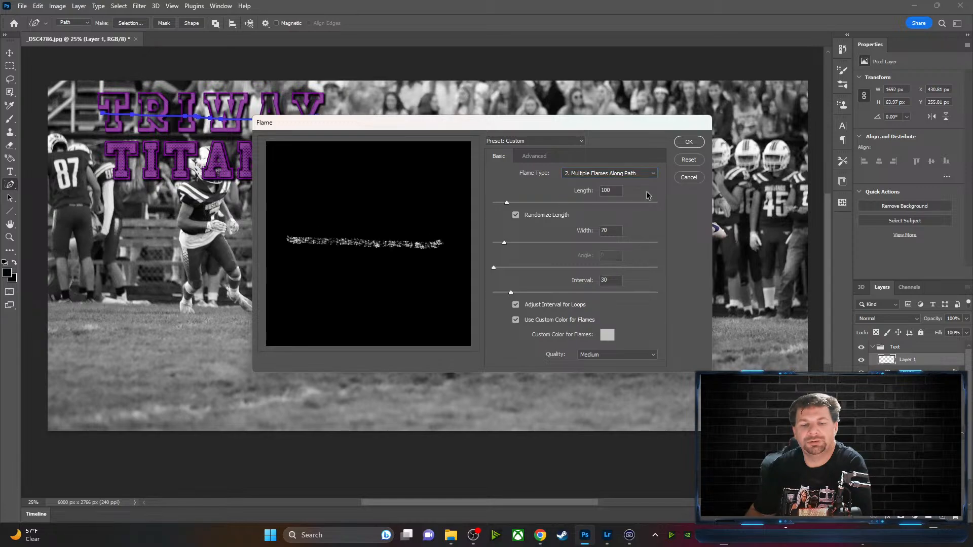
left_click(647, 173)
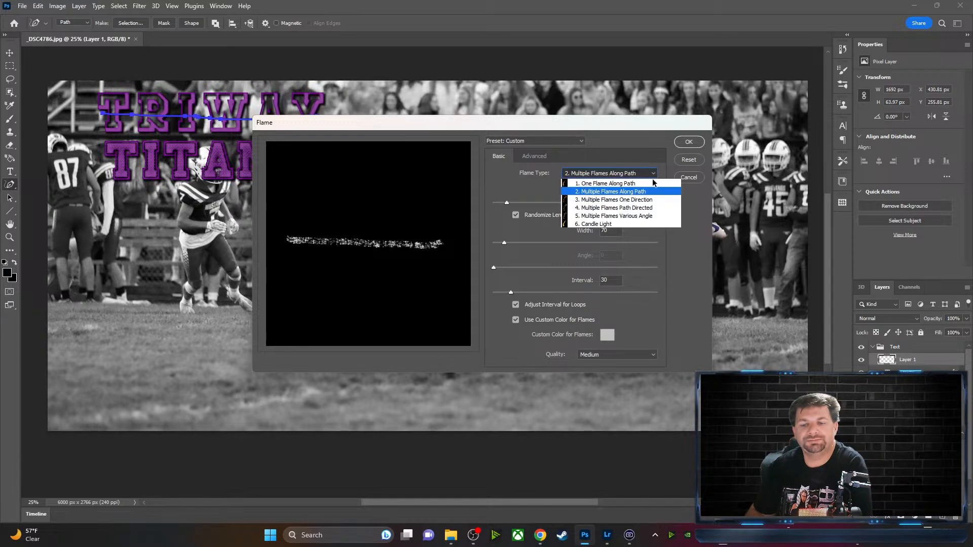
left_click(648, 213)
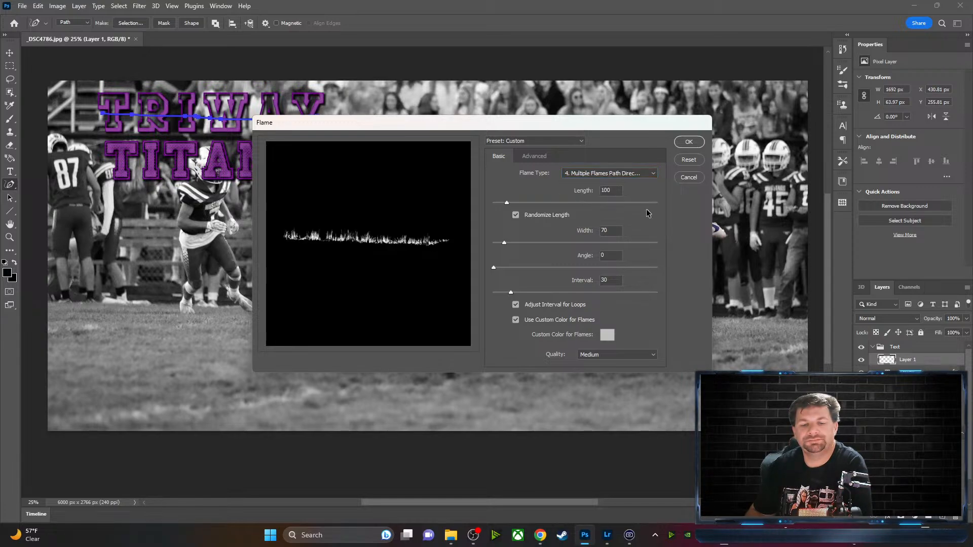
left_click(653, 174)
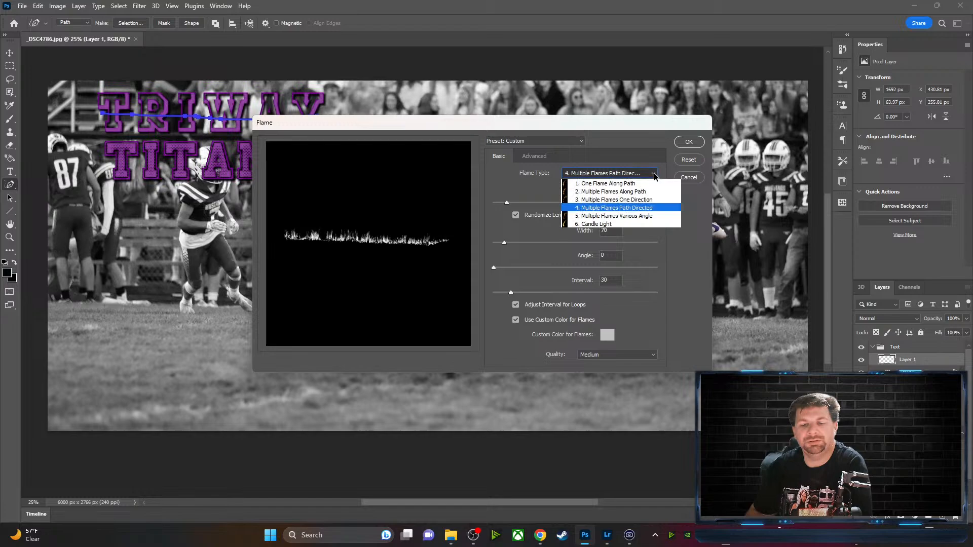
left_click(645, 217)
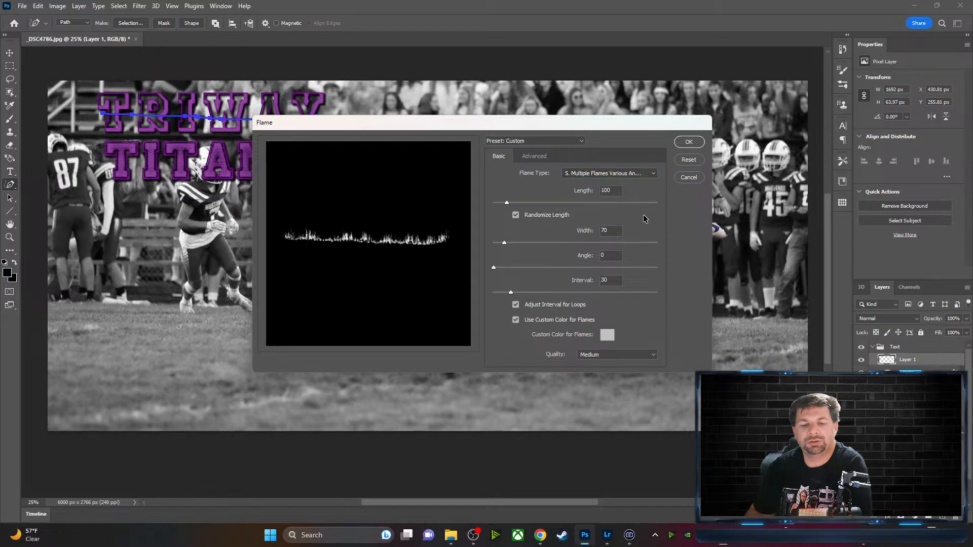
left_click(689, 143)
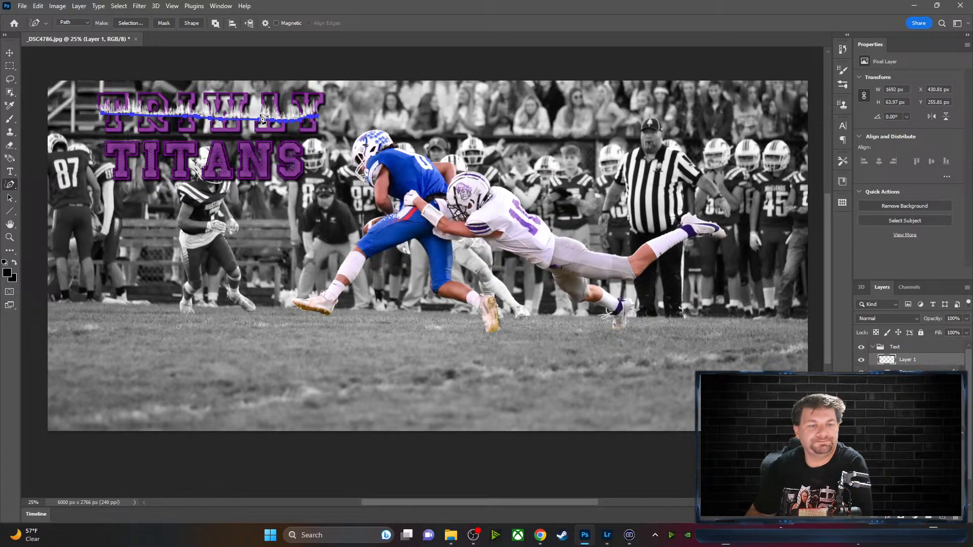
Hide the path and move the flames about 150 px down over TRIWAY
key("Return")
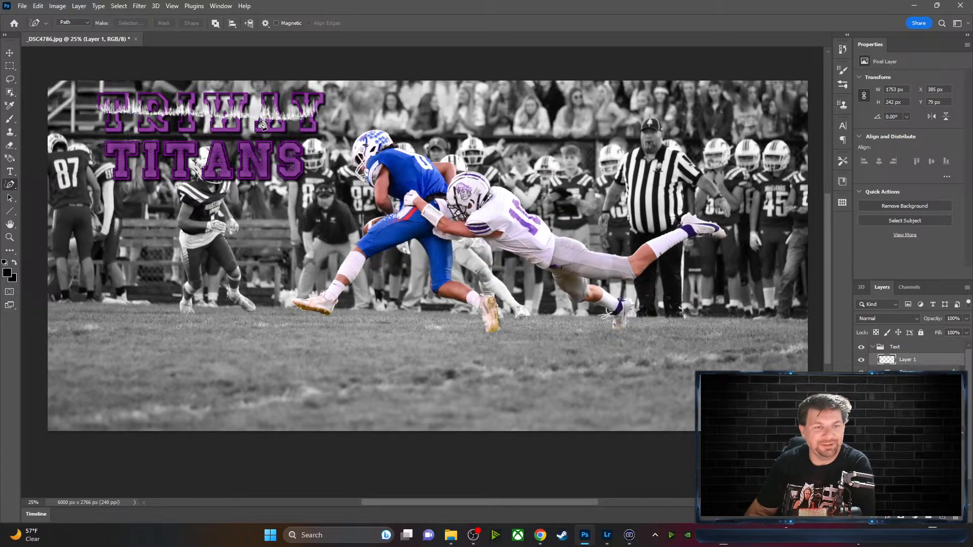
left_click(11, 53)
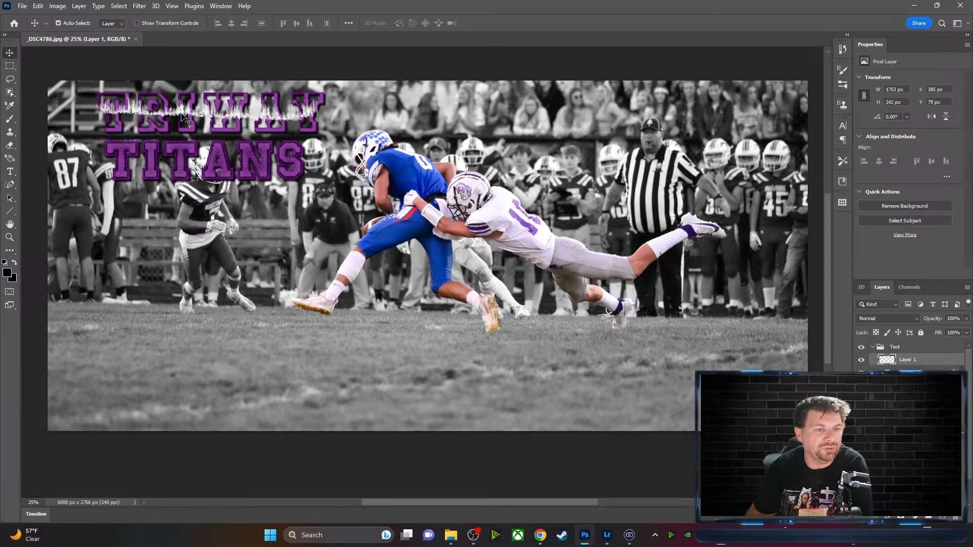
left_click_drag(184, 110, 185, 131)
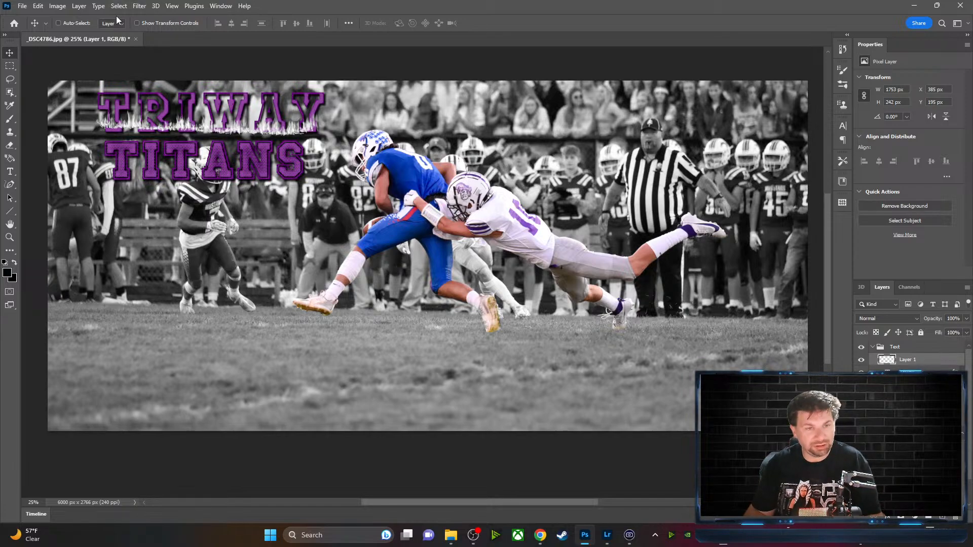
Scale the flames up and left, reposition them, and send them behind TRIWAY
key("ctrl+t")
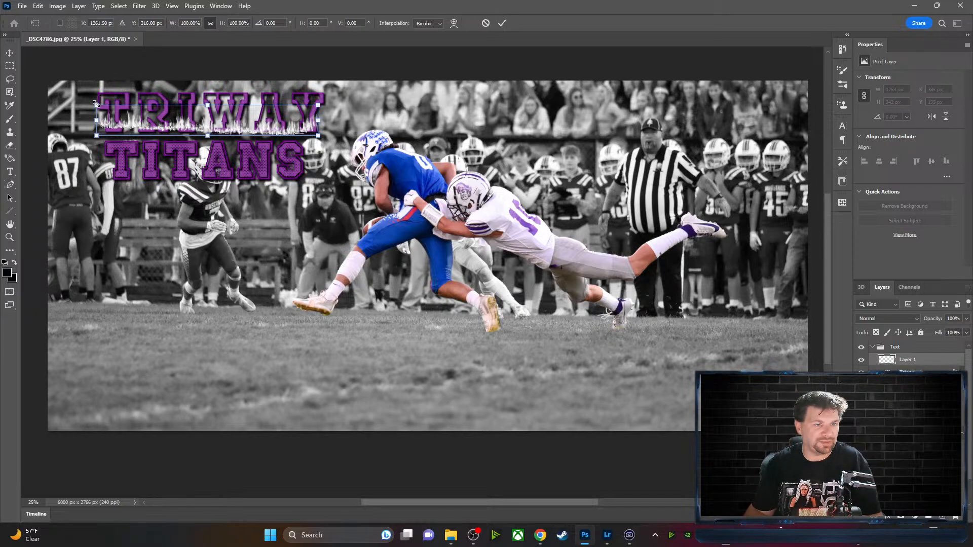
left_click_drag(98, 104, 66, 62)
left_click_drag(292, 109, 303, 122)
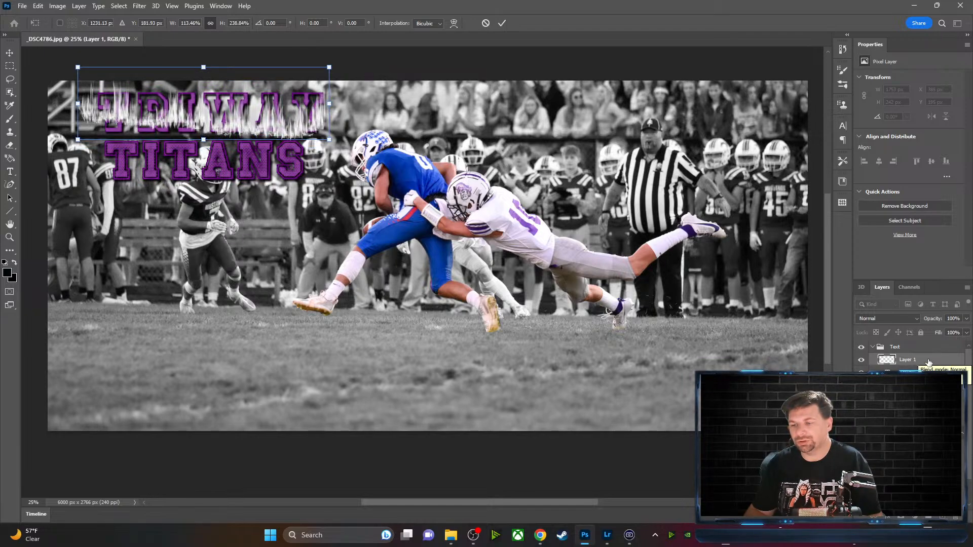
key("Return")
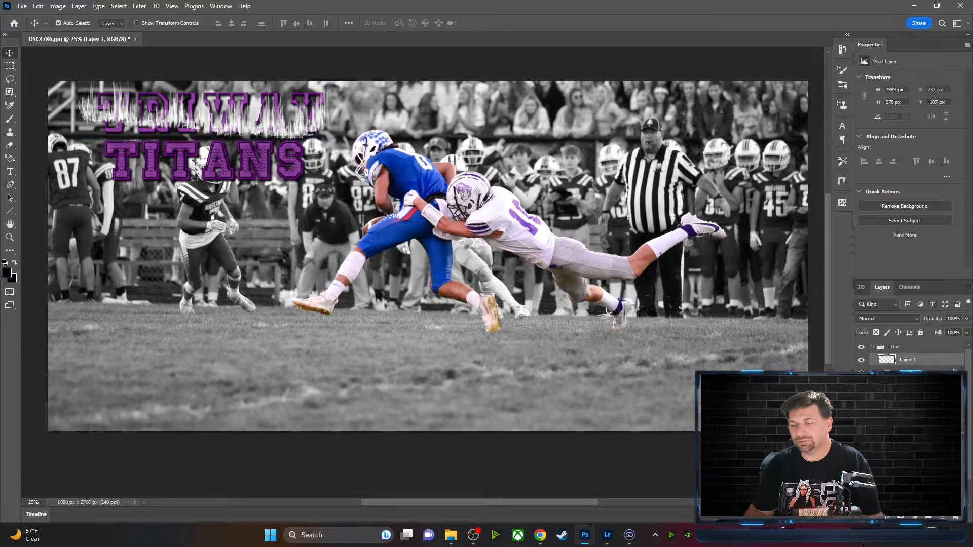
key("ctrl+bracketleft")
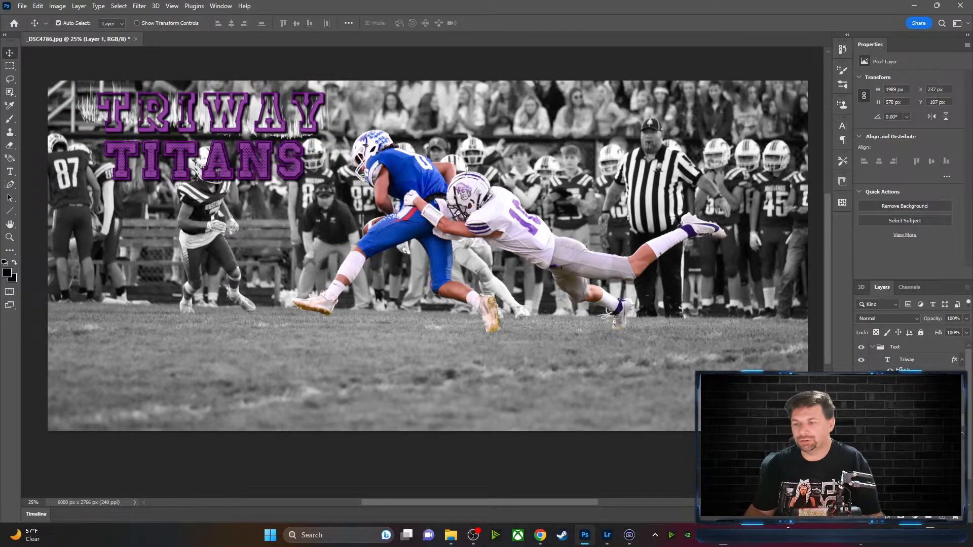
Clip the flame texture layer into the TRIWAY letters and shift it left and slightly down
right_click(911, 419)
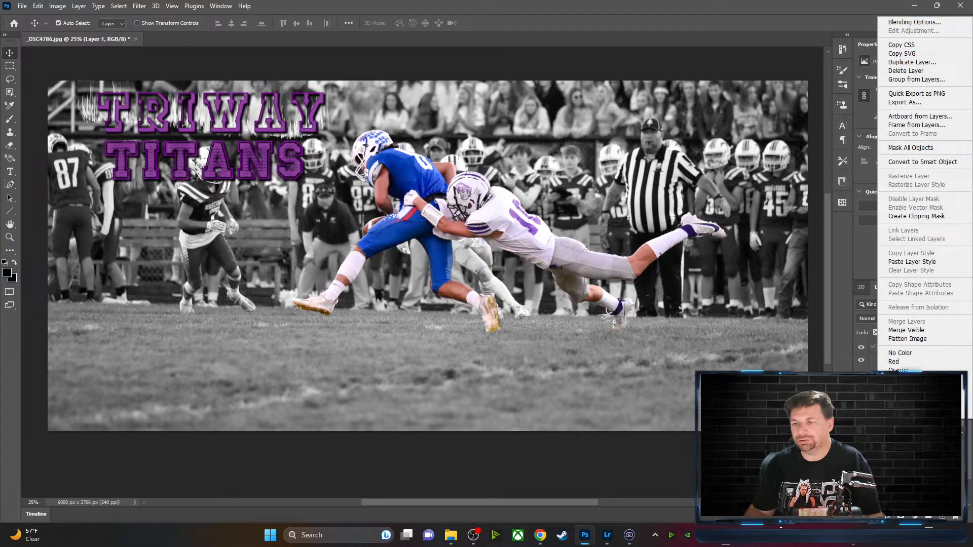
left_click(916, 217)
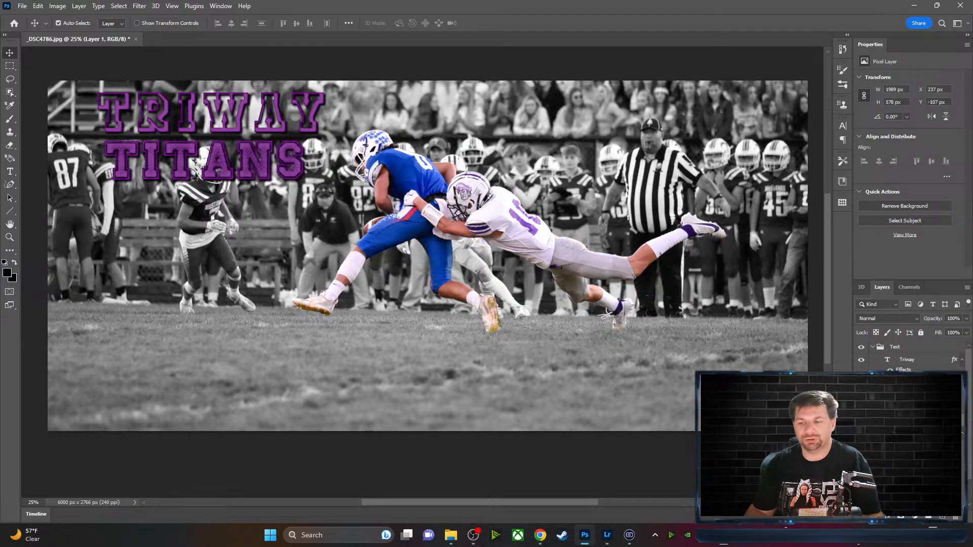
left_click_drag(912, 419, 916, 353)
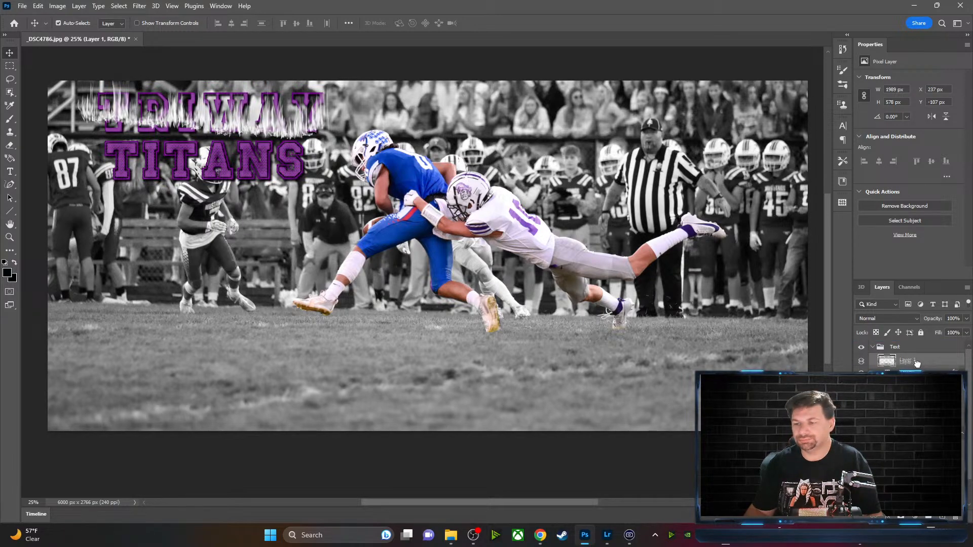
key("ctrl+z")
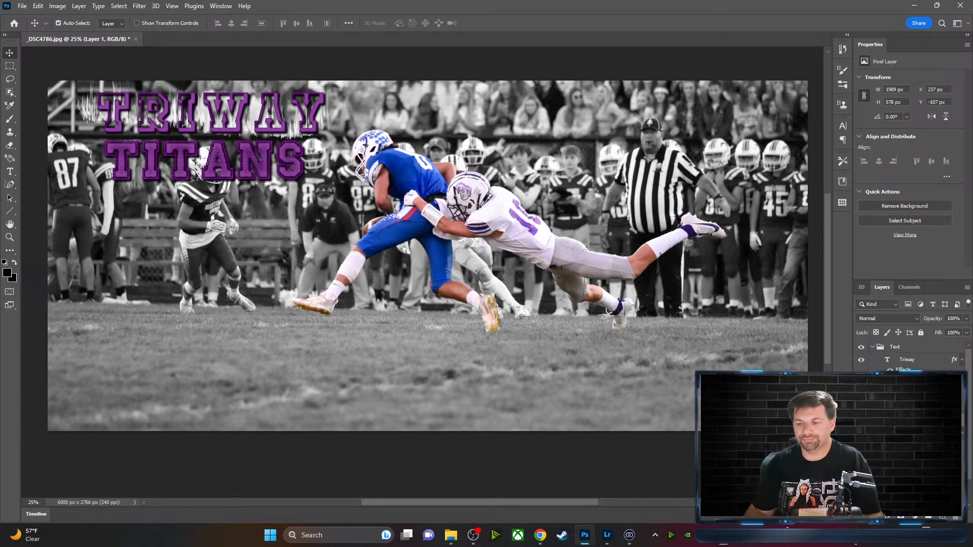
right_click(882, 422)
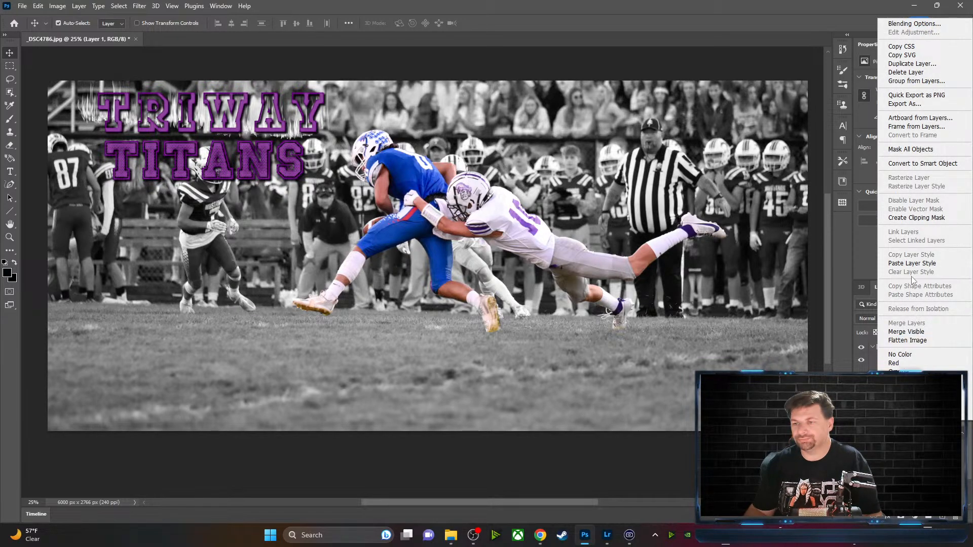
left_click(916, 218)
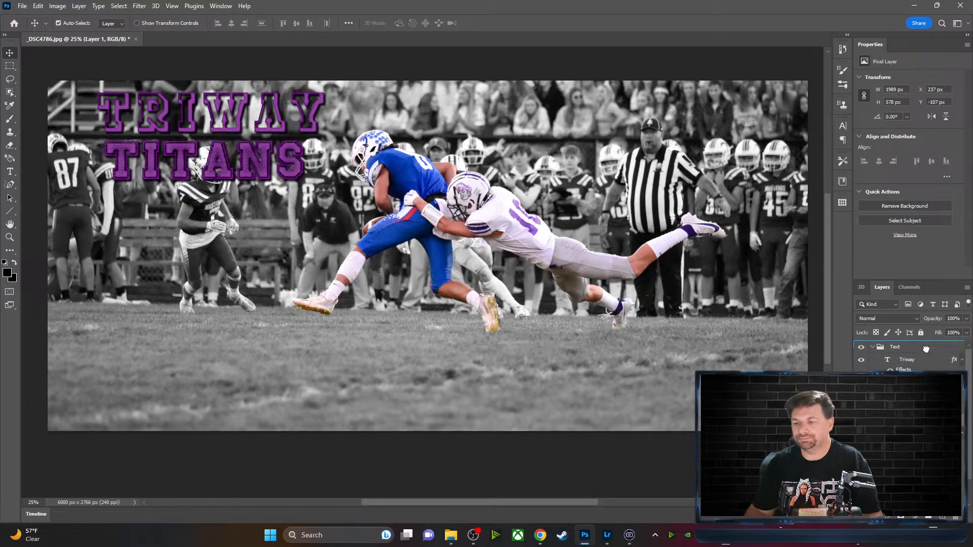
key("ctrl+z")
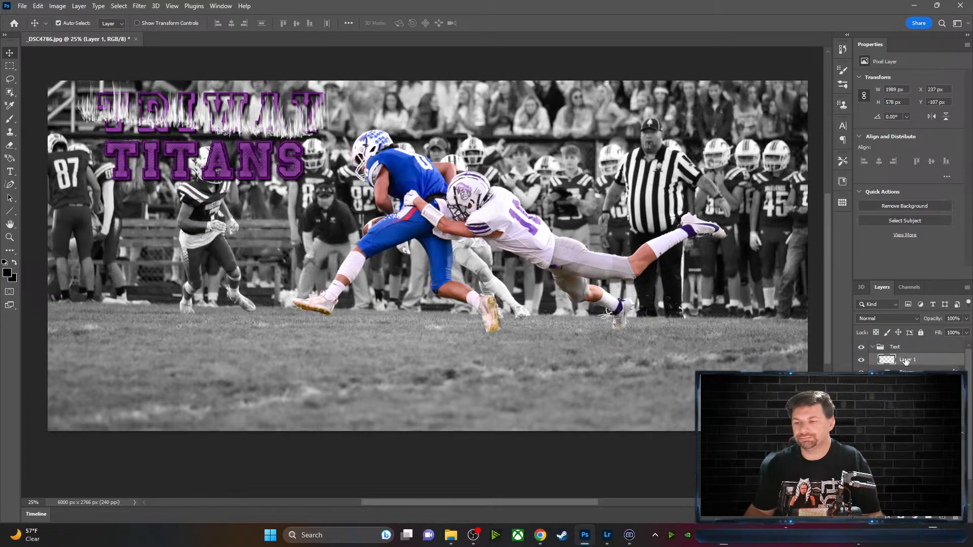
right_click(928, 364)
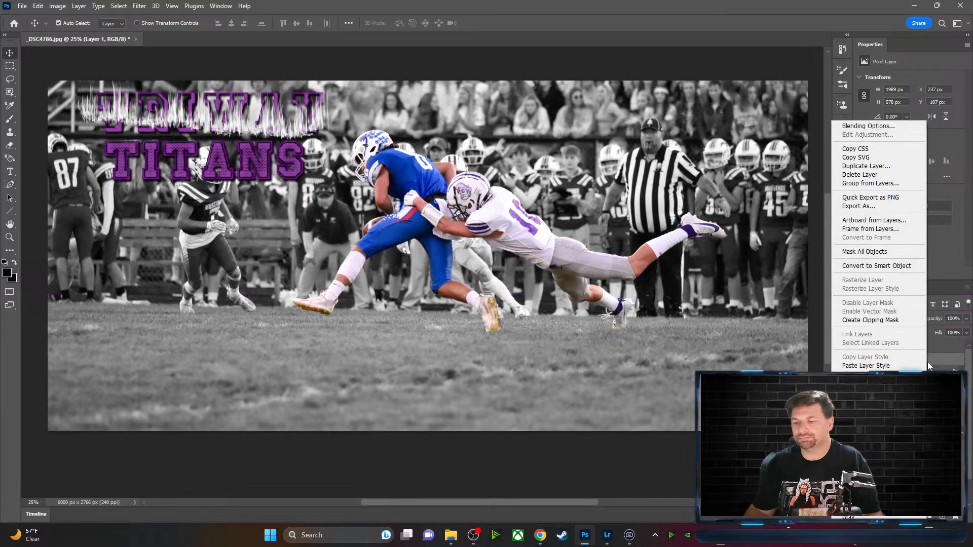
left_click(884, 320)
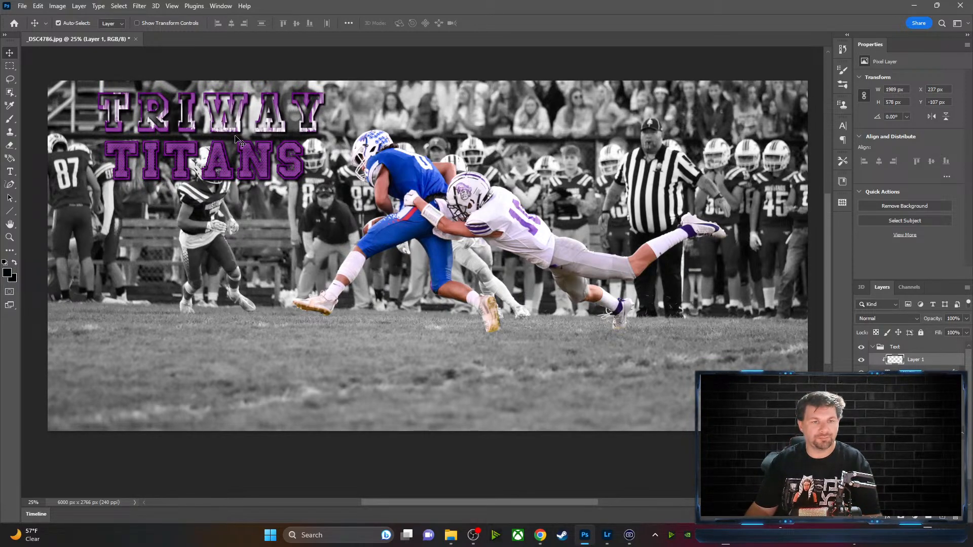
mouse_move(238, 128)
left_mouse_down()
mouse_move(225, 123)
mouse_move(221, 134)
left_mouse_up()
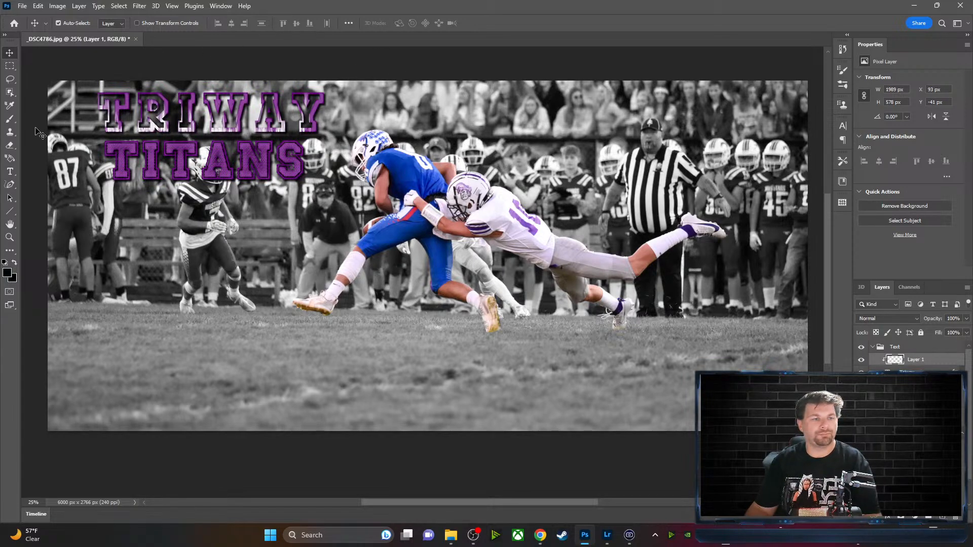
Recolour the TRIWAY text to bright red fb0c22 and commit the edit
left_click(10, 172)
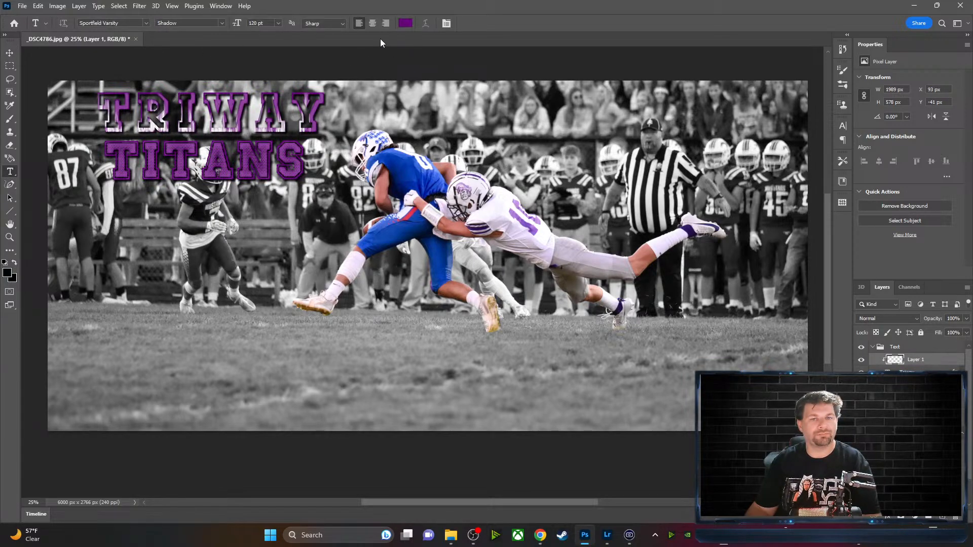
left_click_drag(329, 111, 97, 111)
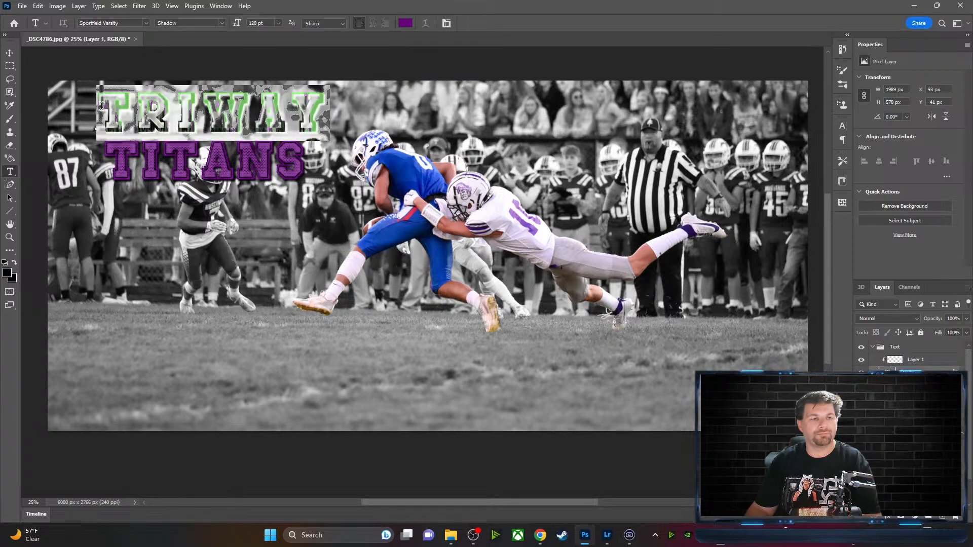
left_click(404, 24)
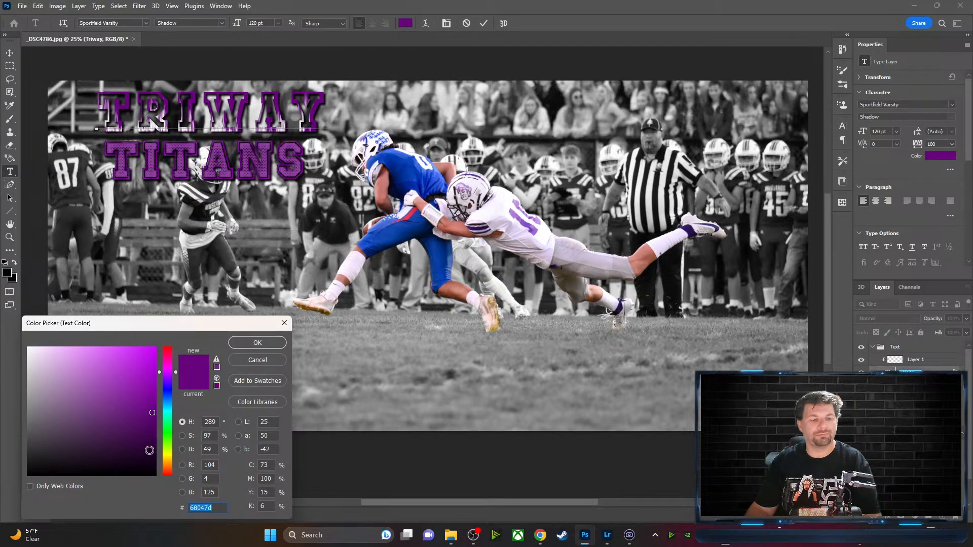
left_click(152, 473)
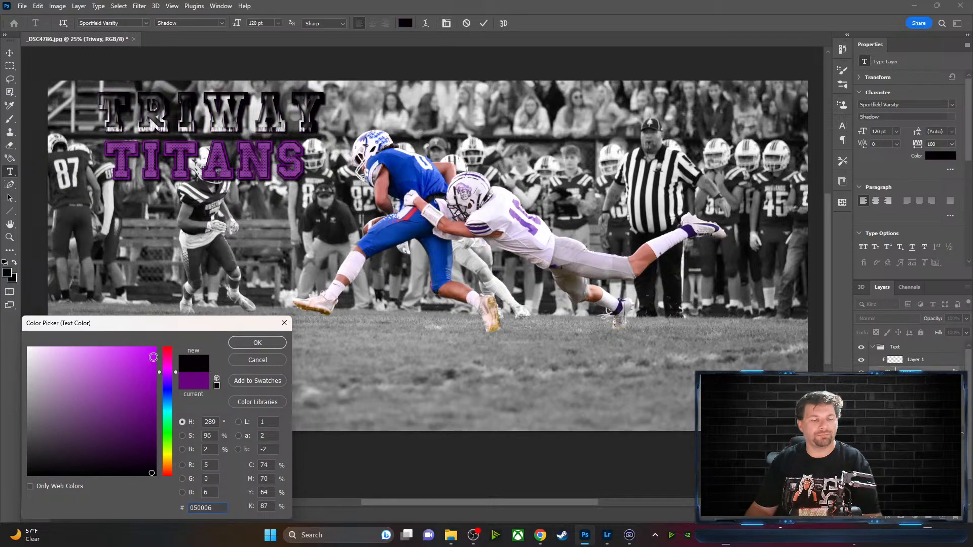
left_click(168, 350)
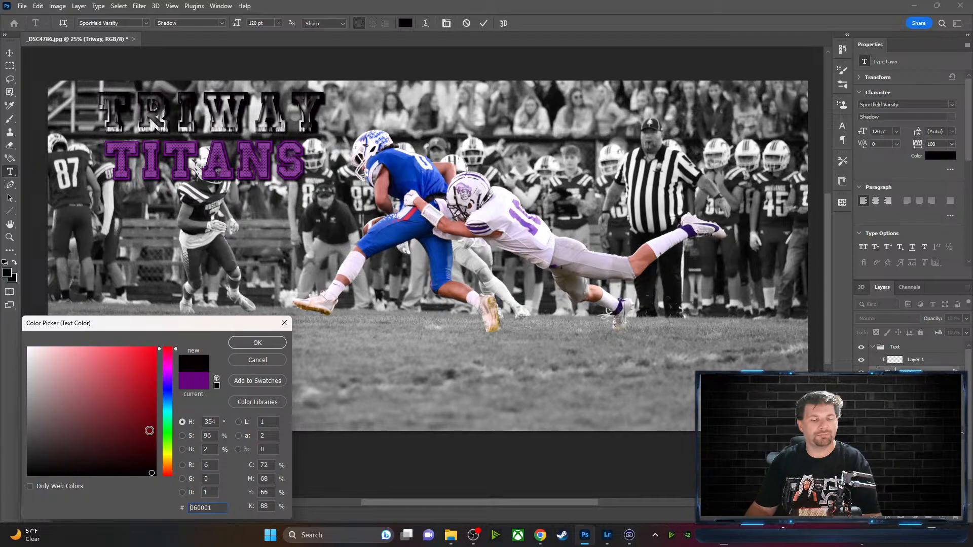
left_click(150, 349)
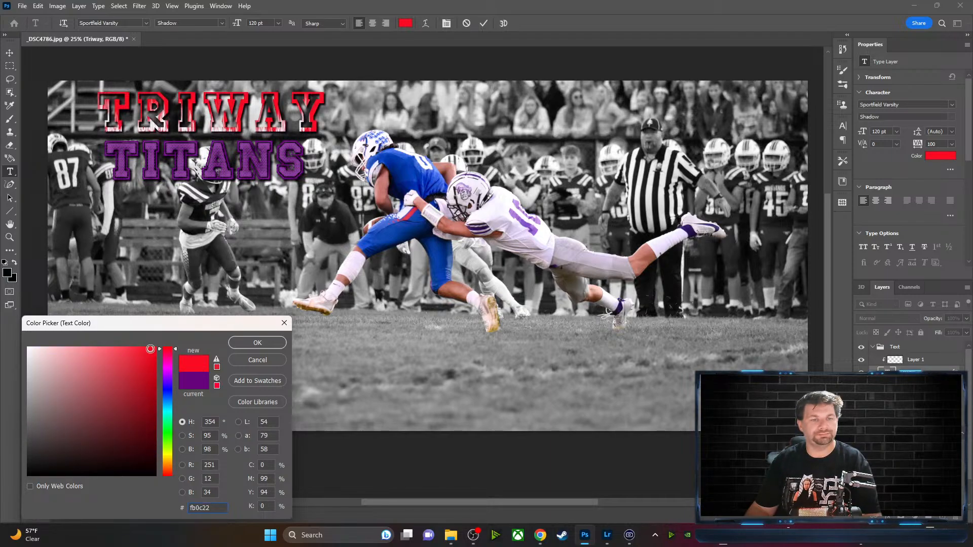
left_click(246, 346)
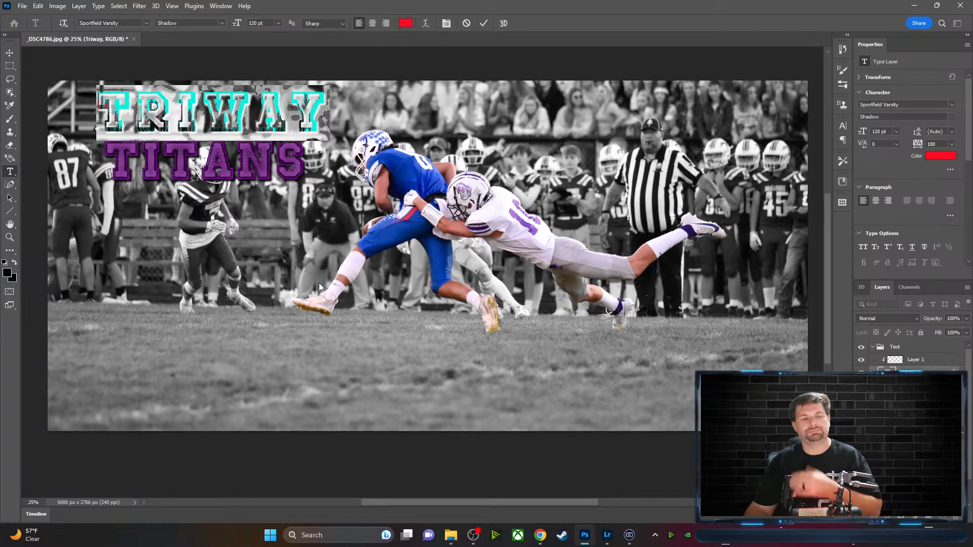
left_click(482, 23)
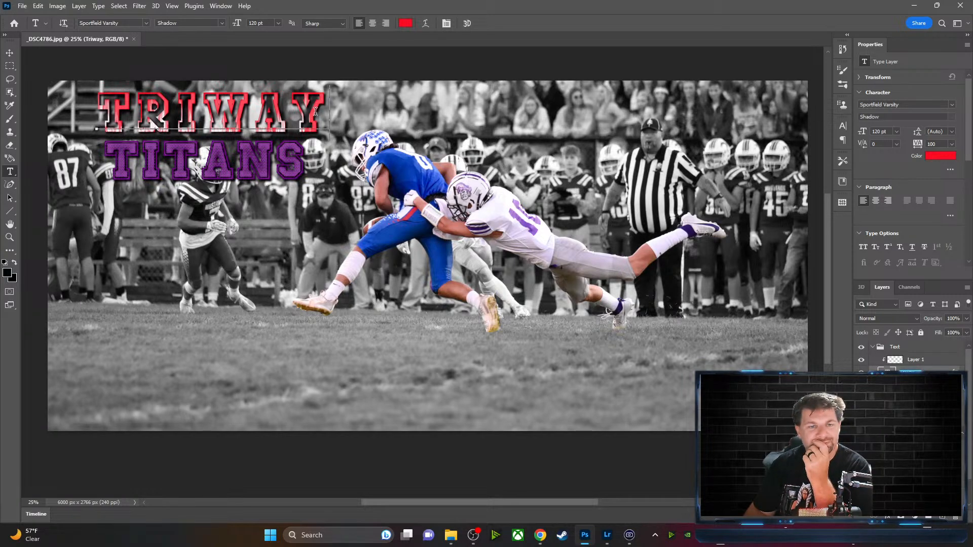
Reselect TRIWAY and browse the font family and font style lists
left_click_drag(321, 112, 84, 109)
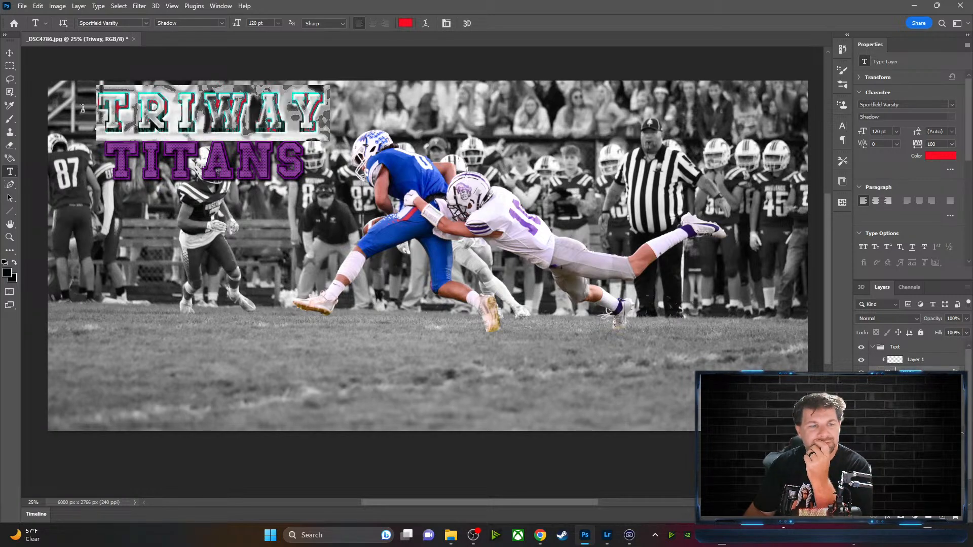
left_click(145, 23)
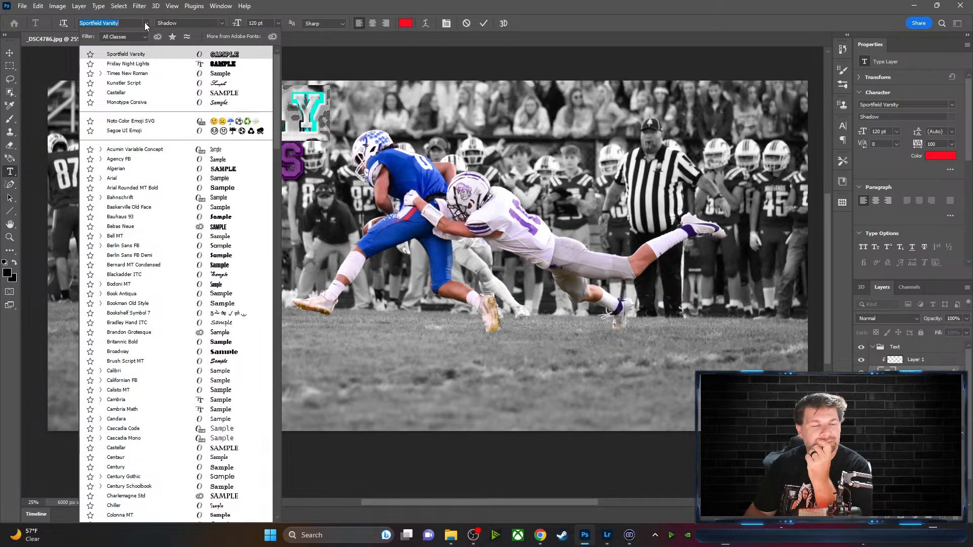
left_click(222, 23)
left_click(223, 22)
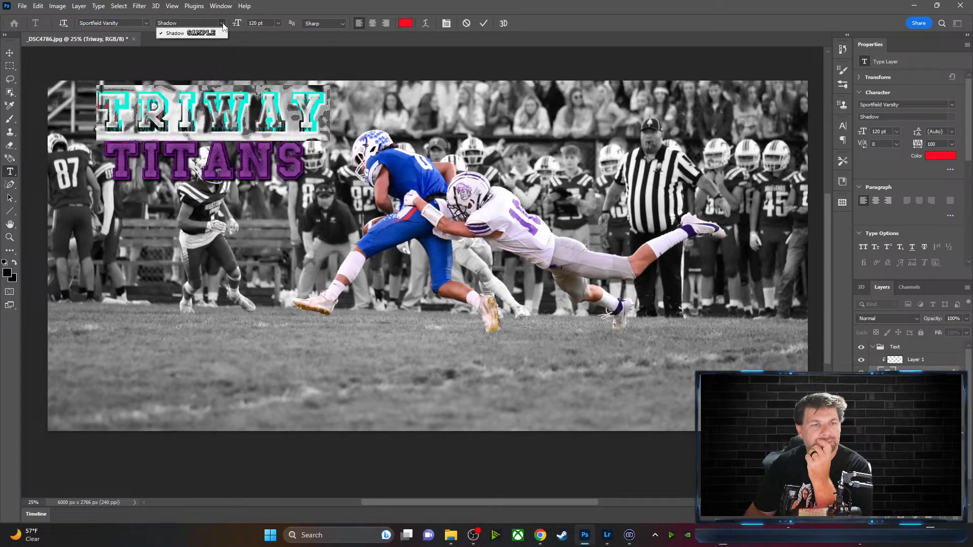
left_click(147, 23)
left_click(147, 23)
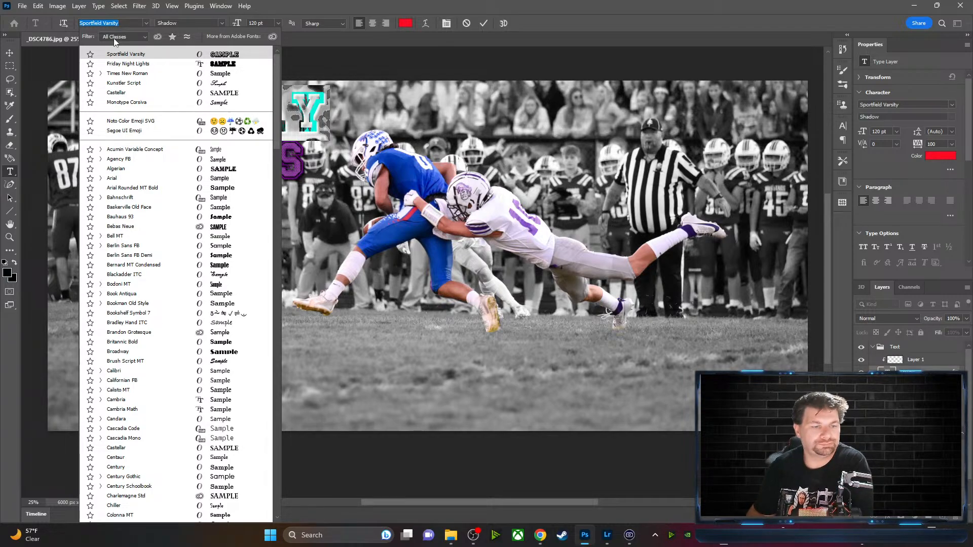
Set TRIWAY in the Friday Night Lights font
scroll(140, 419, "down", 3)
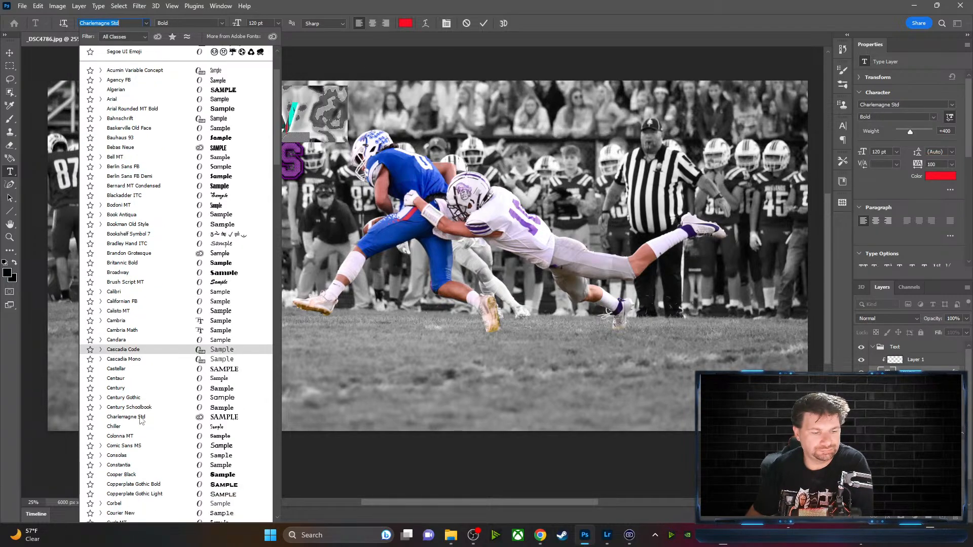
scroll(141, 419, "down", 6)
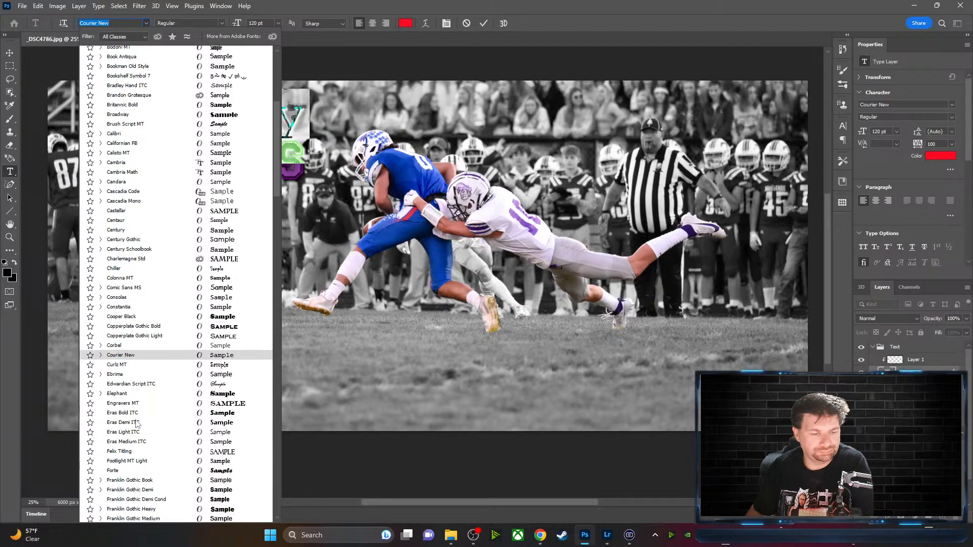
scroll(136, 423, "down", 9)
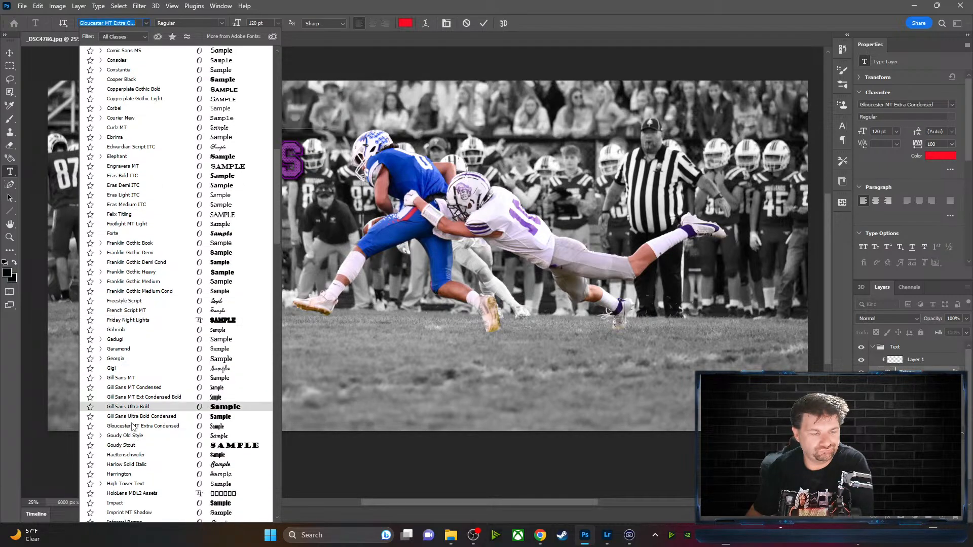
scroll(134, 427, "down", 10)
scroll(136, 427, "up", 9)
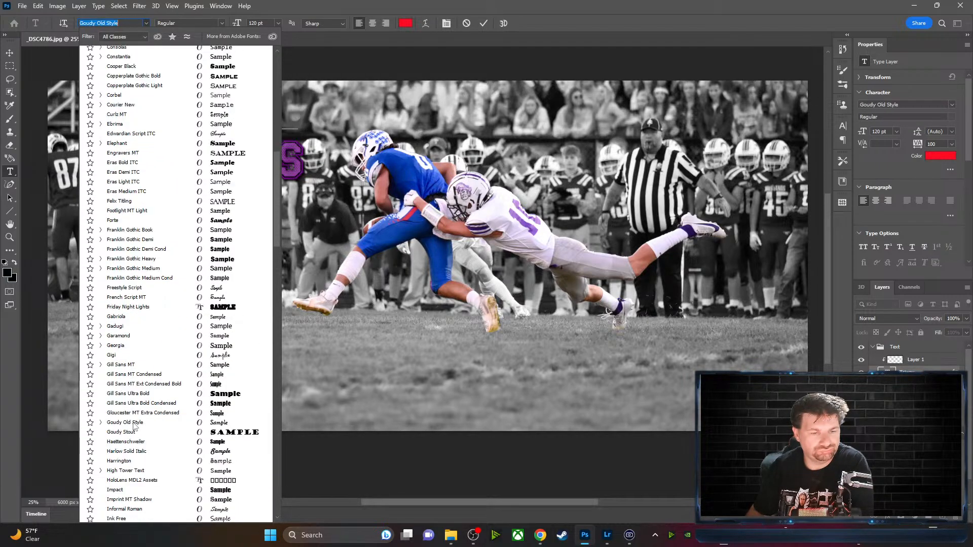
scroll(134, 427, "up", 18)
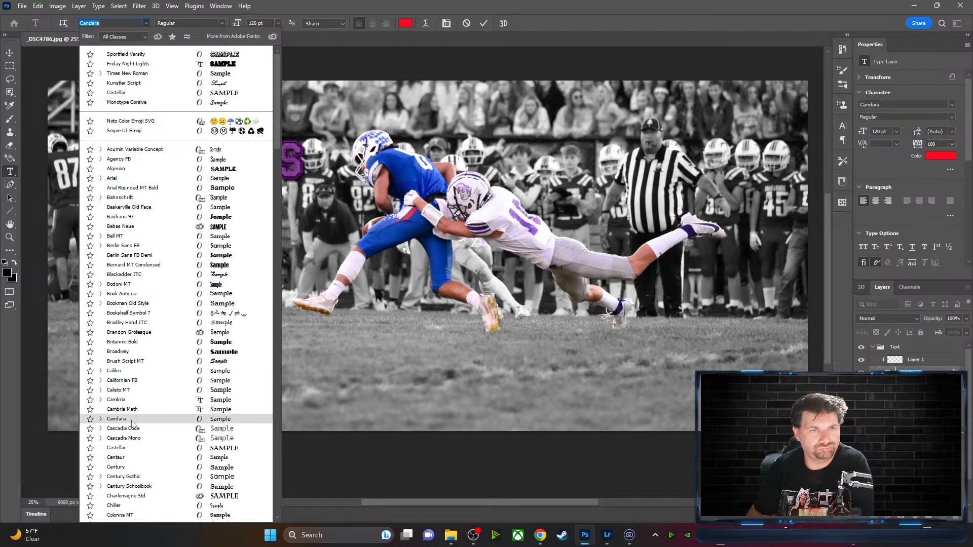
left_click(135, 64)
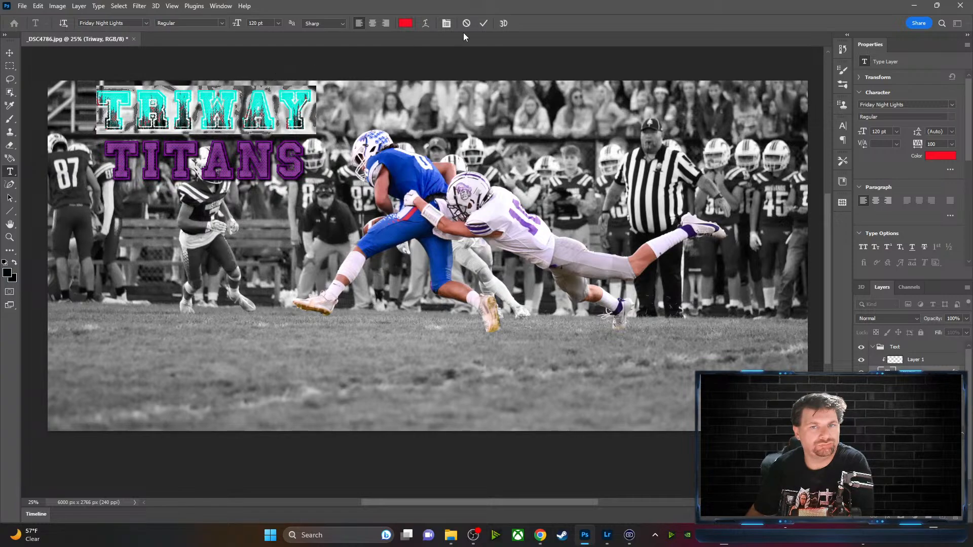
left_click(485, 22)
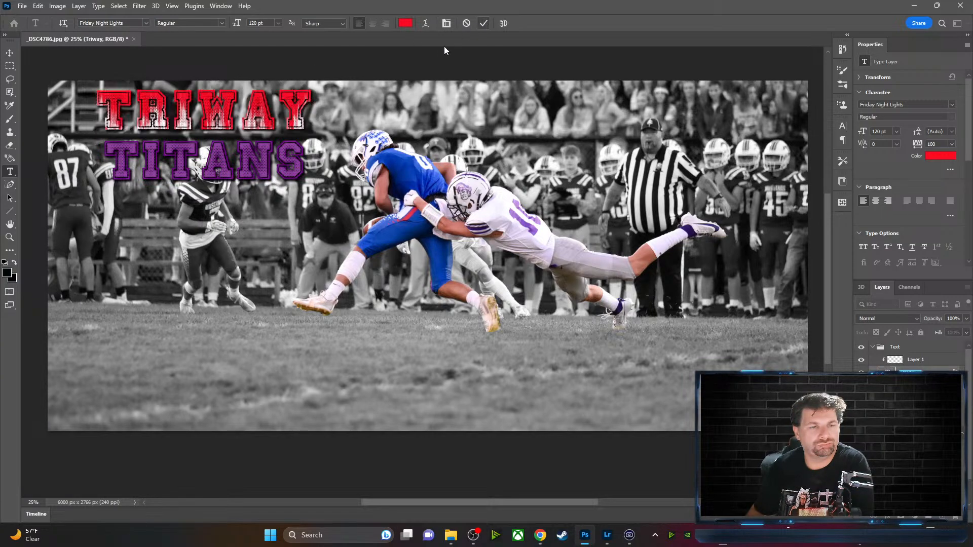
Change TRIWAY's text colour back to purple 68047d
left_click_drag(316, 109, 98, 110)
left_click(405, 22)
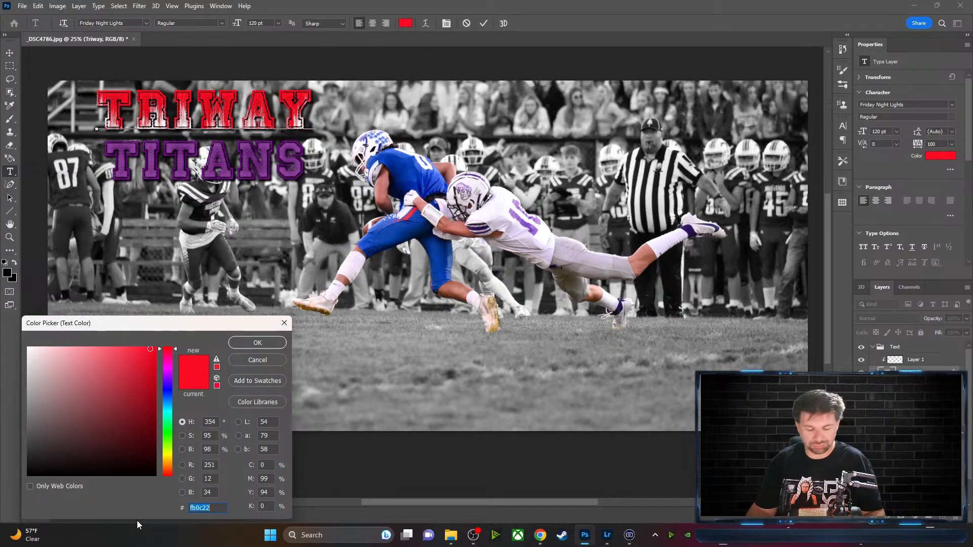
type("68047d")
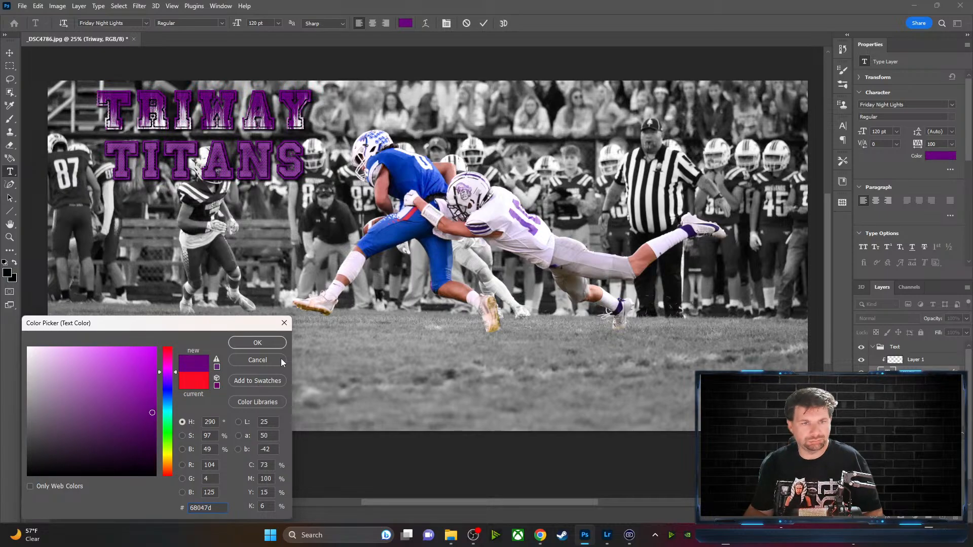
left_click(282, 343)
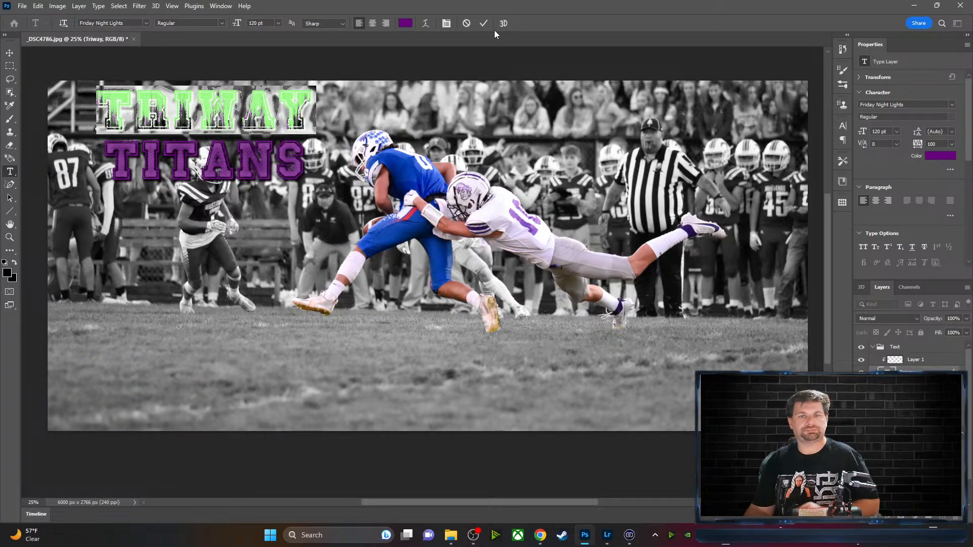
left_click(483, 24)
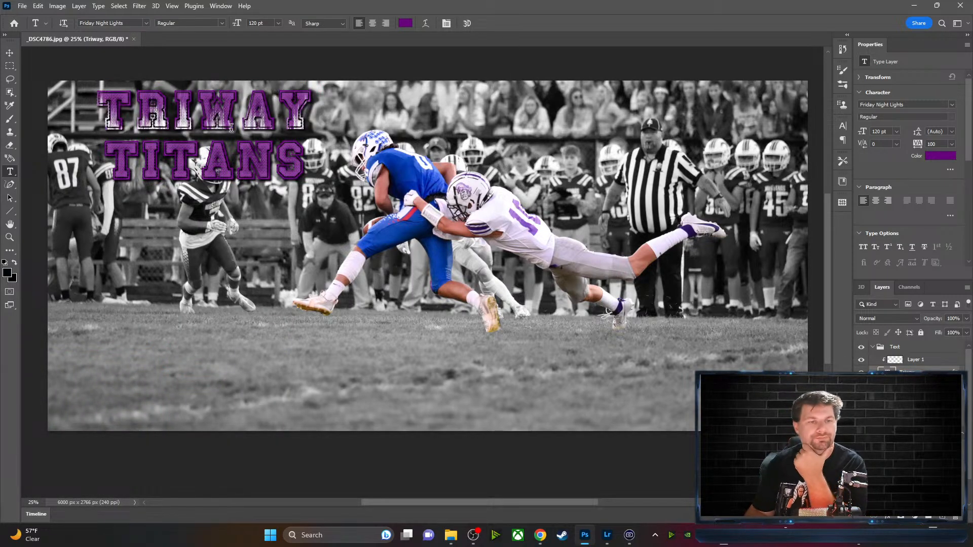
left_click(9, 54)
Nudge the texture layer slightly upward within the title
mouse_move(113, 125)
left_mouse_down()
mouse_move(113, 112)
mouse_move(98, 115)
mouse_move(109, 115)
left_mouse_up()
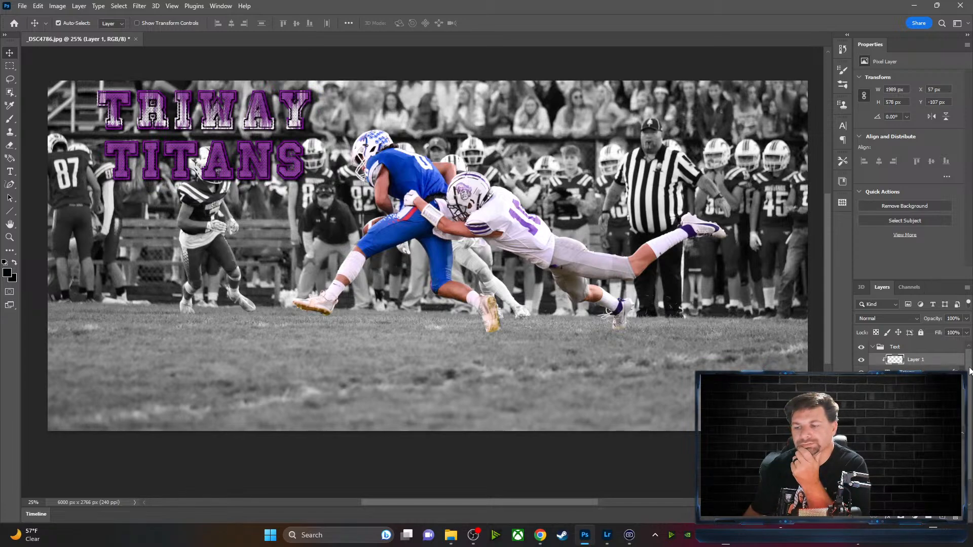
left_click_drag(970, 368, 969, 372)
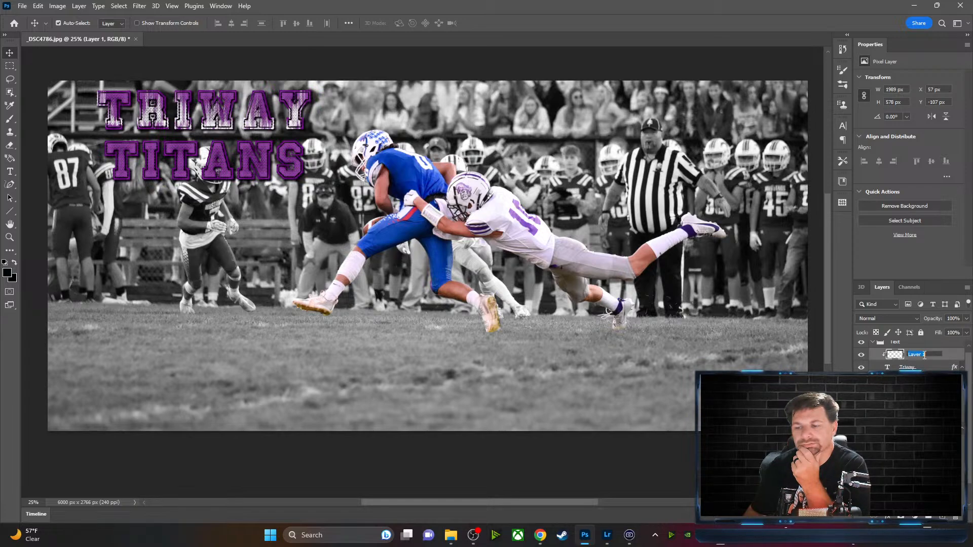
left_click(957, 357)
Give Layer 1 a drop shadow coloured purple b509f6 in Layer Style
double_click(957, 357)
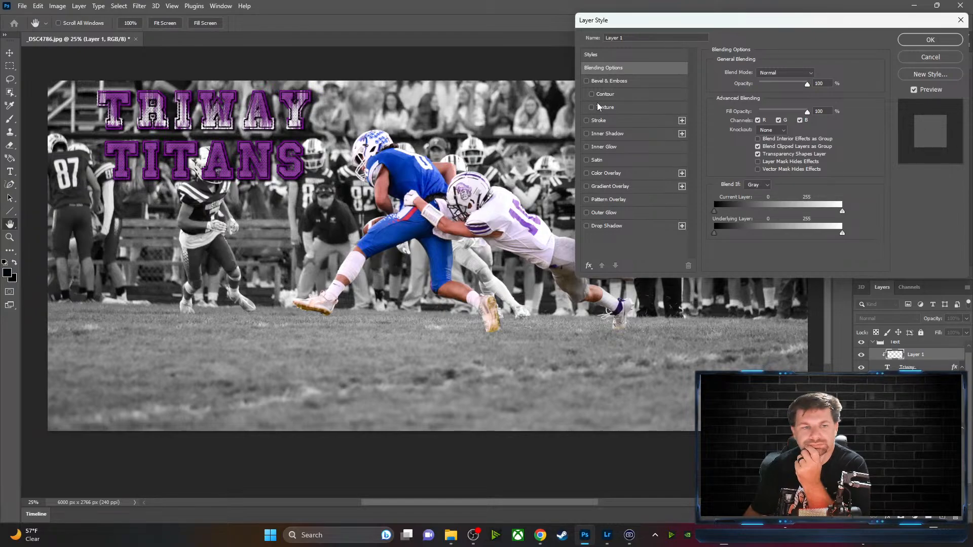
left_click(587, 160)
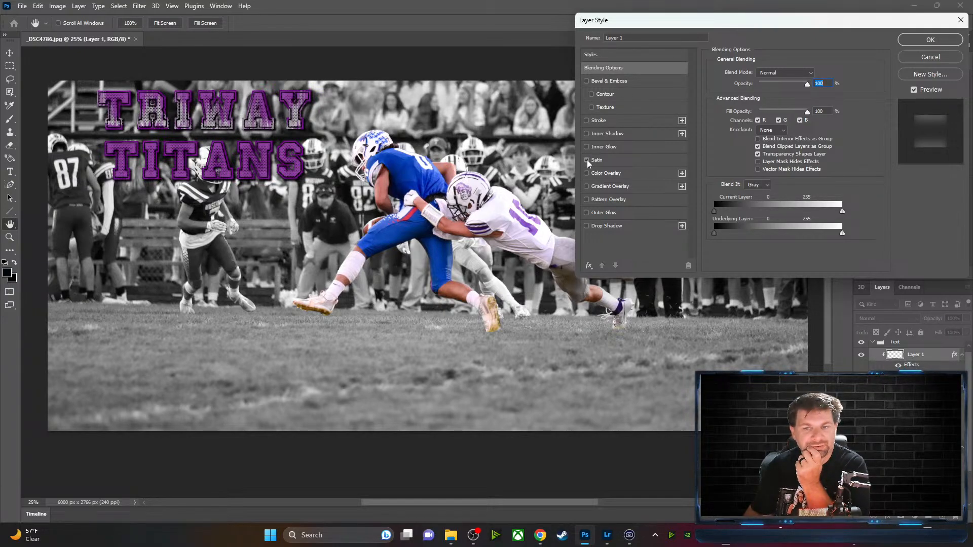
left_click(587, 161)
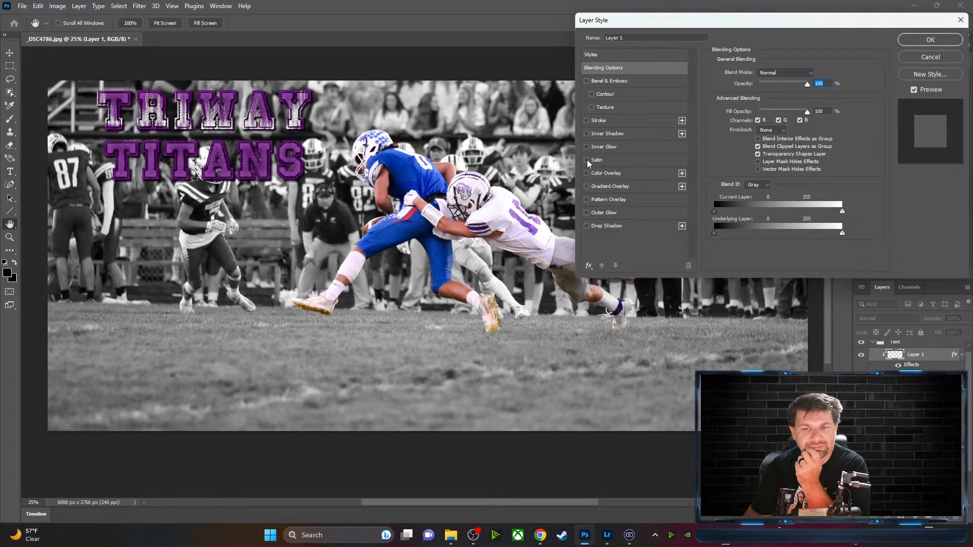
left_click(587, 199)
left_click(587, 199)
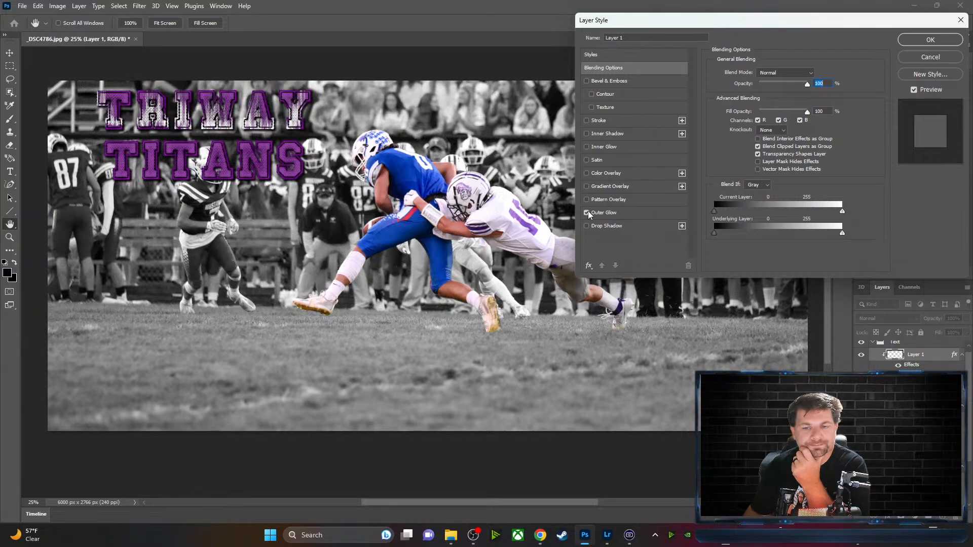
left_click(587, 227)
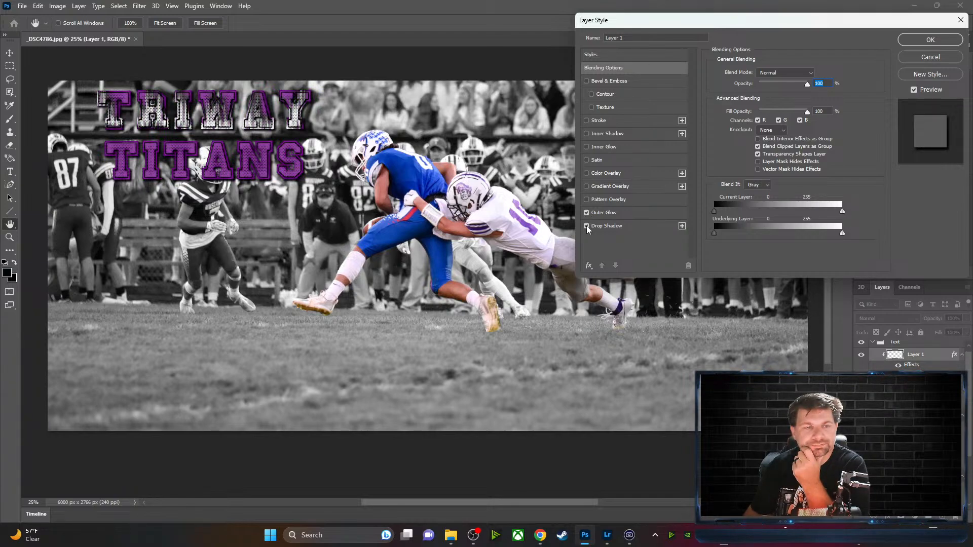
left_click(625, 229)
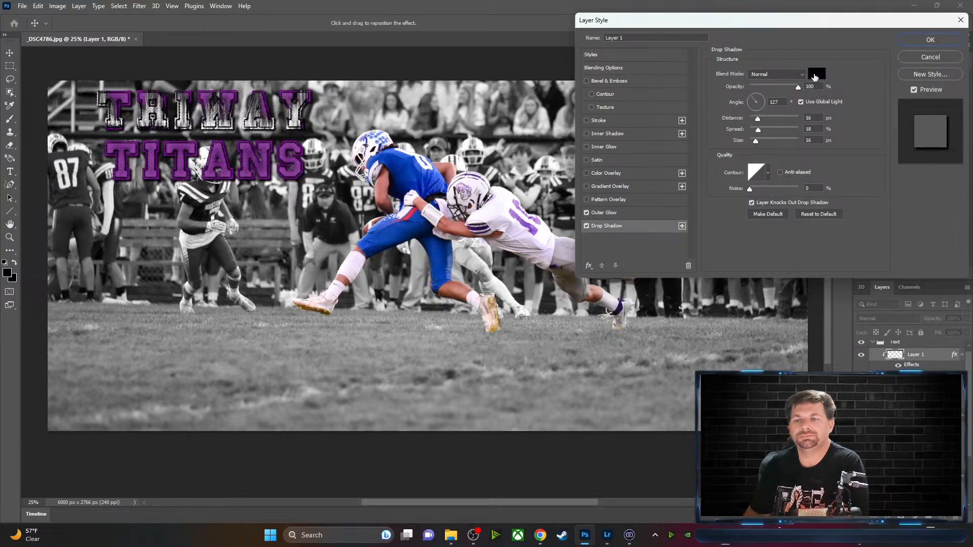
left_click(815, 74)
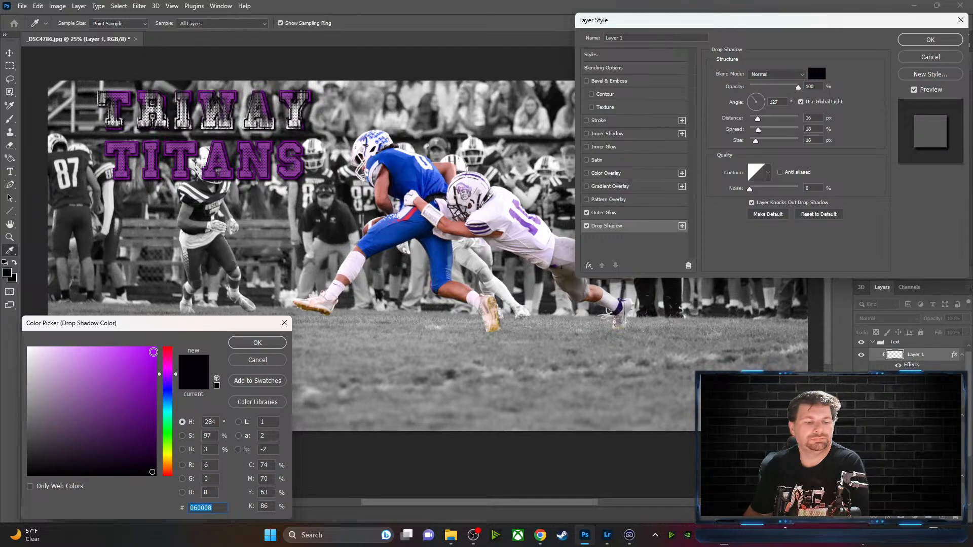
type("b509f6")
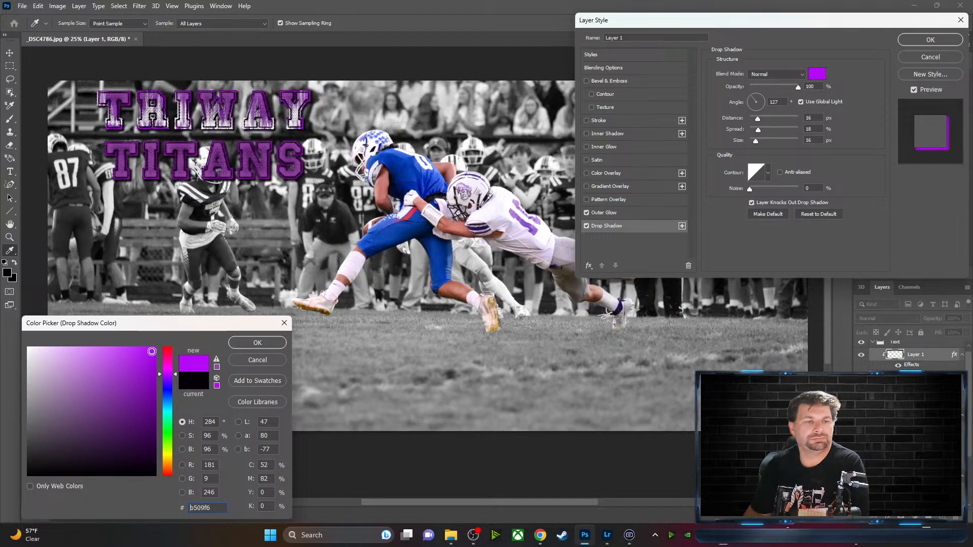
left_click(258, 343)
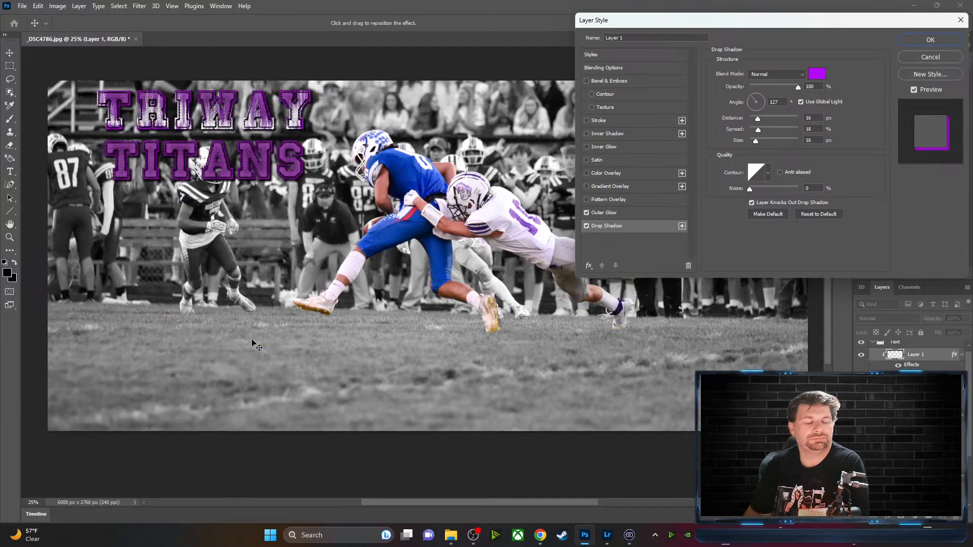
left_click(933, 40)
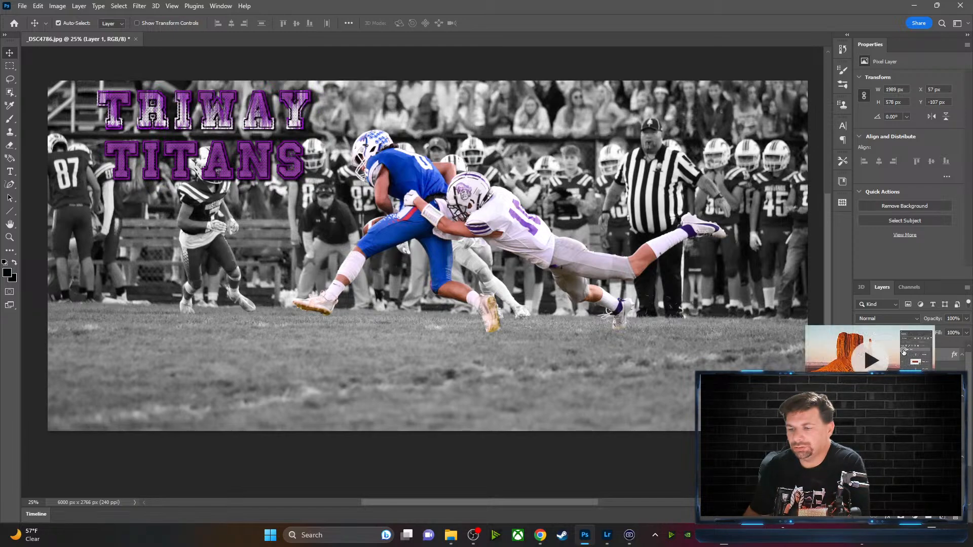
Add a new Layer 2 below Layer 1 and draw a freeform path across TITANS
left_click(943, 517)
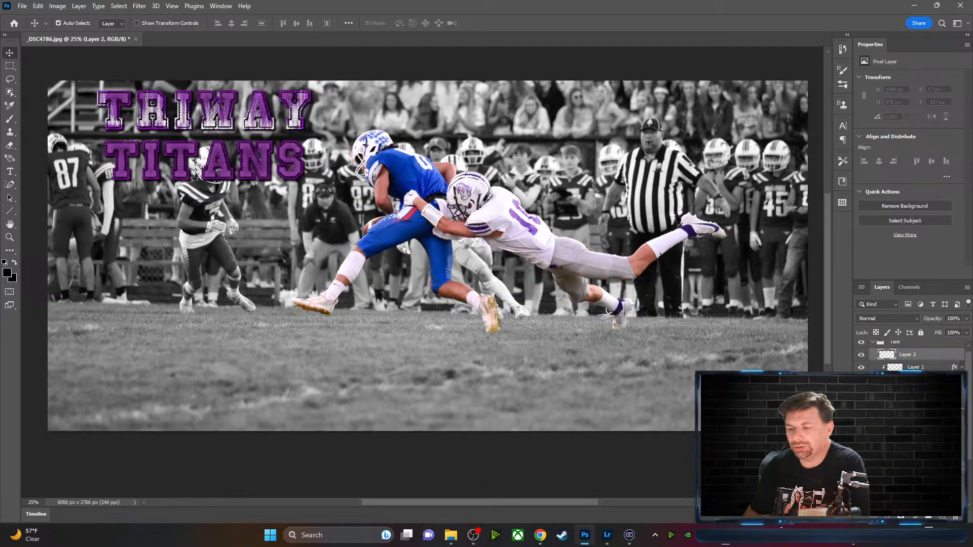
left_click_drag(908, 355, 908, 464)
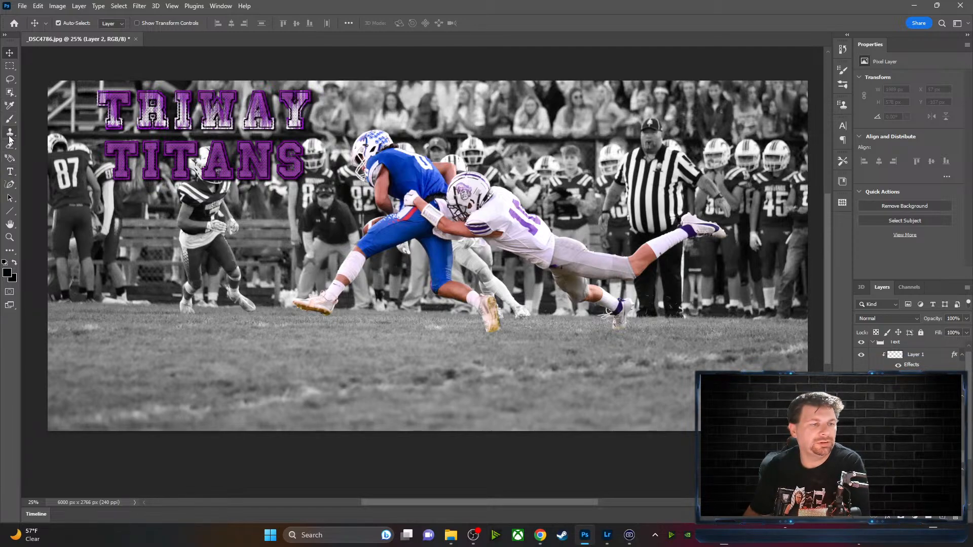
left_click(11, 185)
right_click(12, 186)
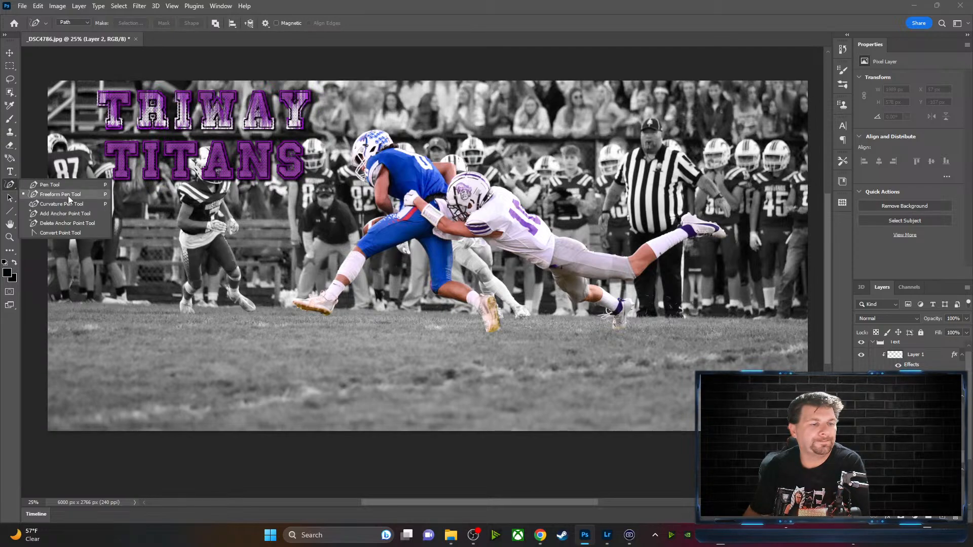
left_click(69, 197)
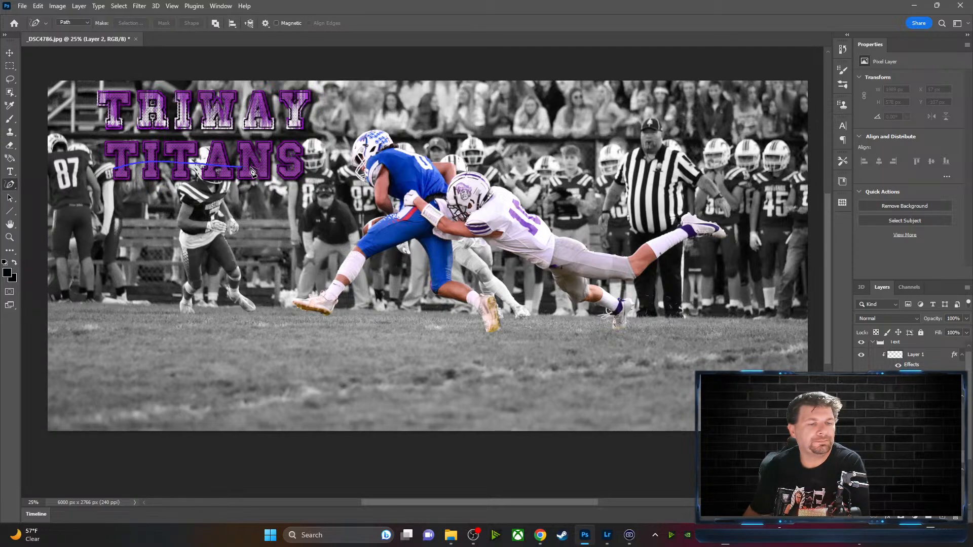
left_click_drag(299, 169, 298, 168)
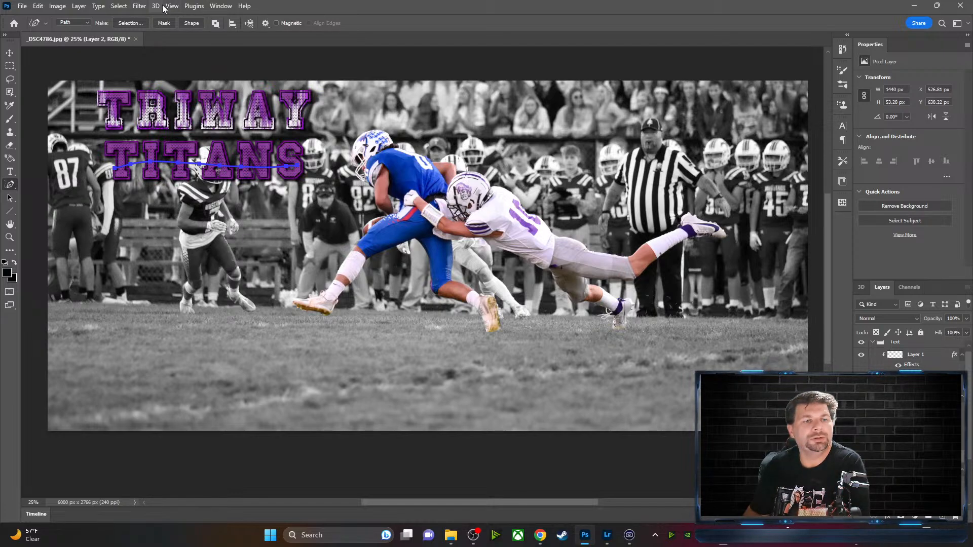
left_click(139, 6)
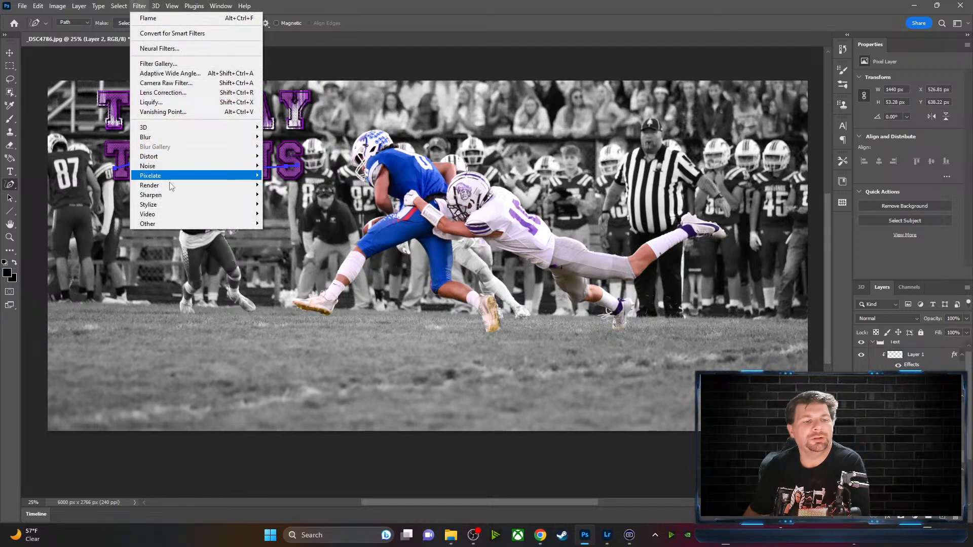
Render Multiple Flames Path Directed flames at Fine (Very Slow) quality along the TITANS path
mouse_move(167, 185)
left_click(320, 188)
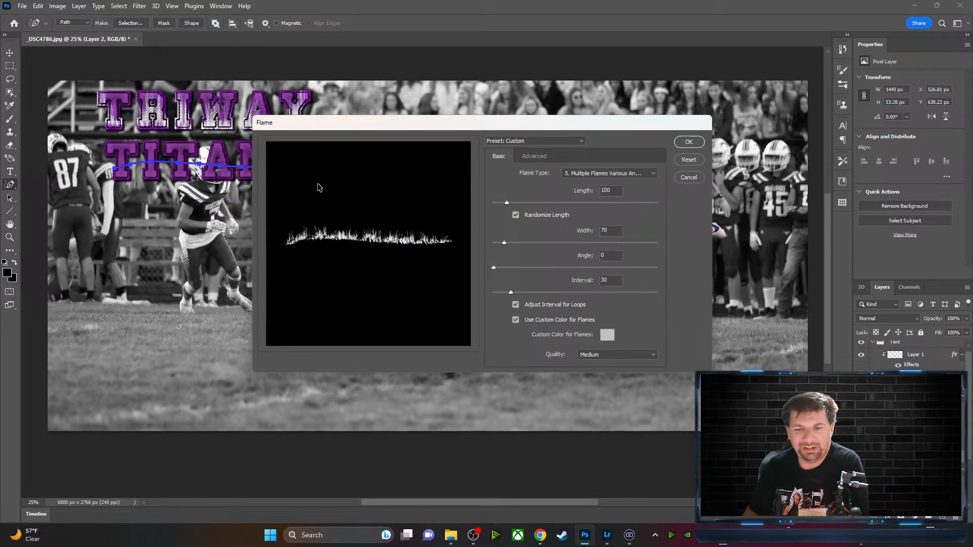
left_click(654, 175)
left_click(646, 193)
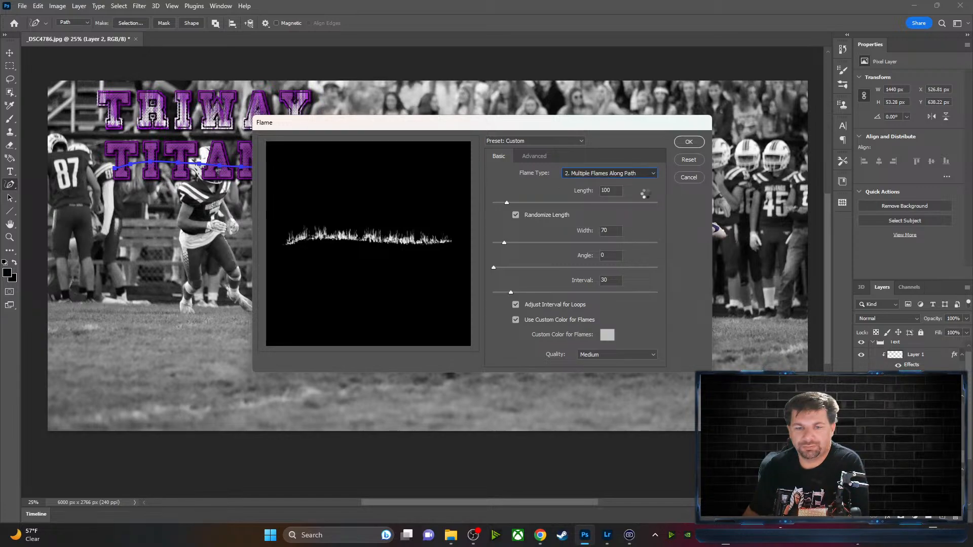
left_click(645, 175)
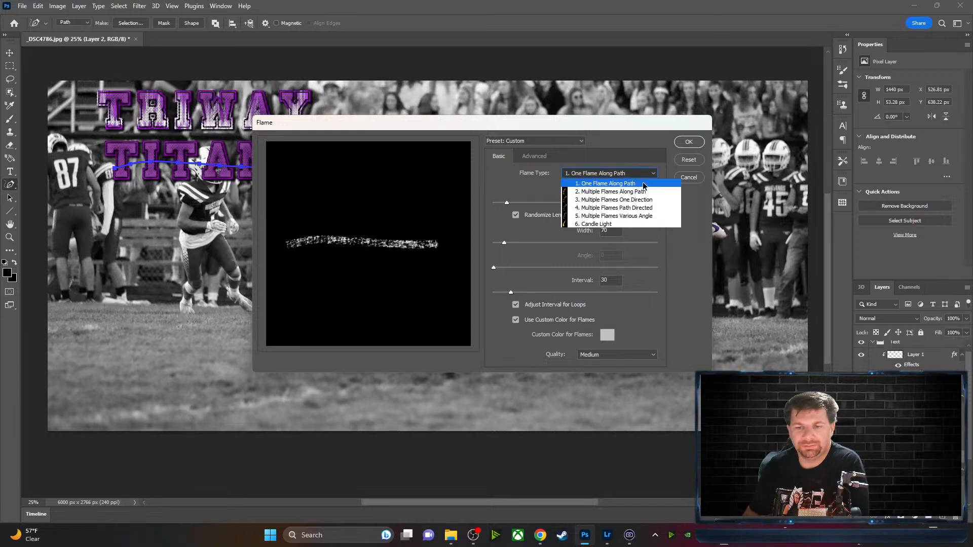
left_click(645, 185)
left_click(656, 175)
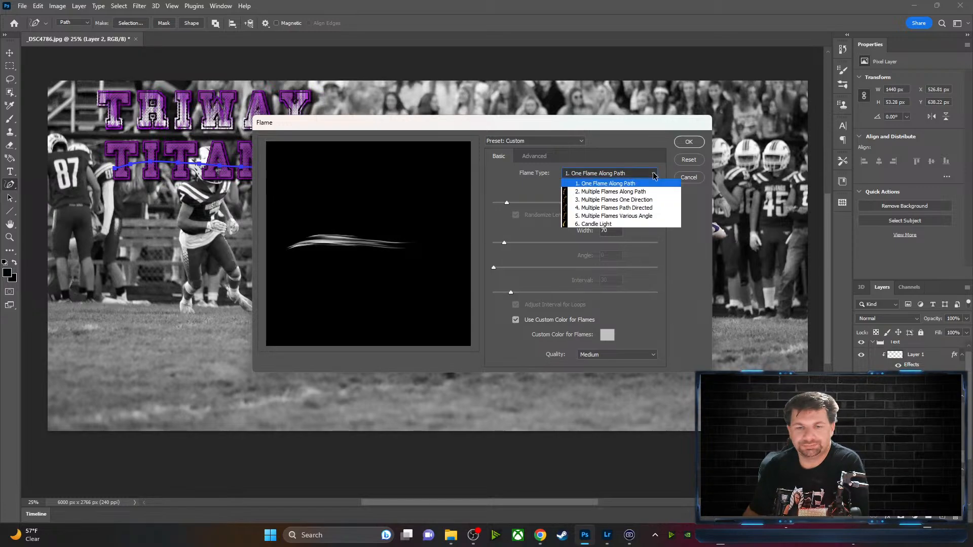
left_click(638, 208)
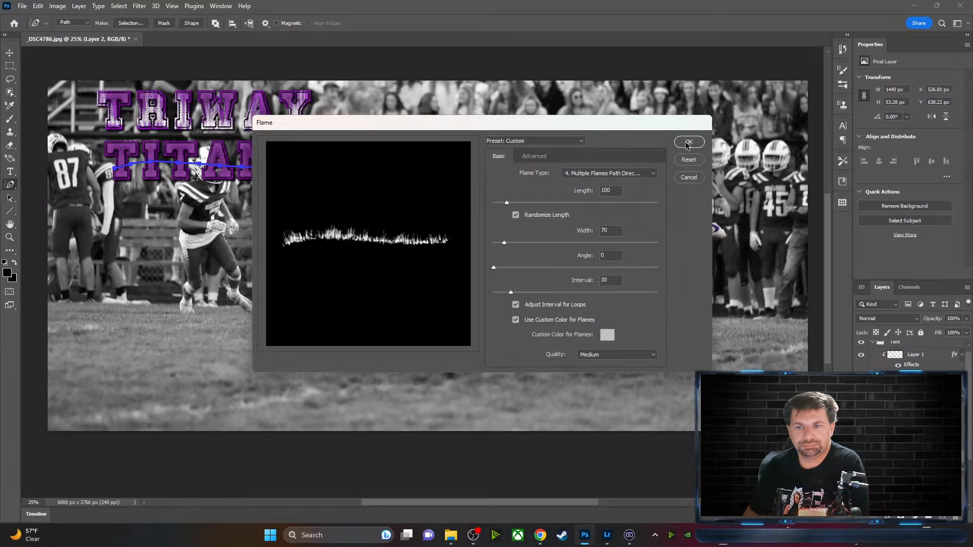
left_click(633, 357)
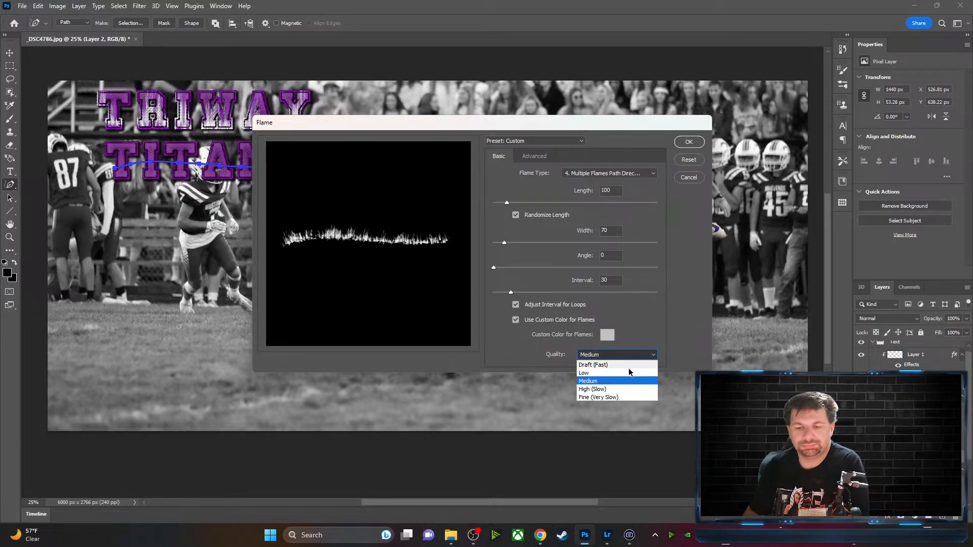
left_click(623, 397)
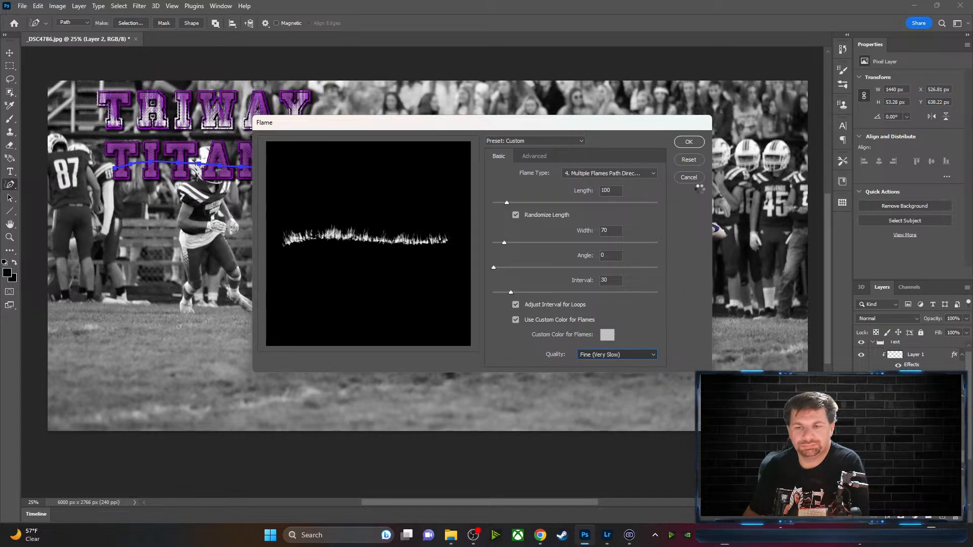
left_click(689, 142)
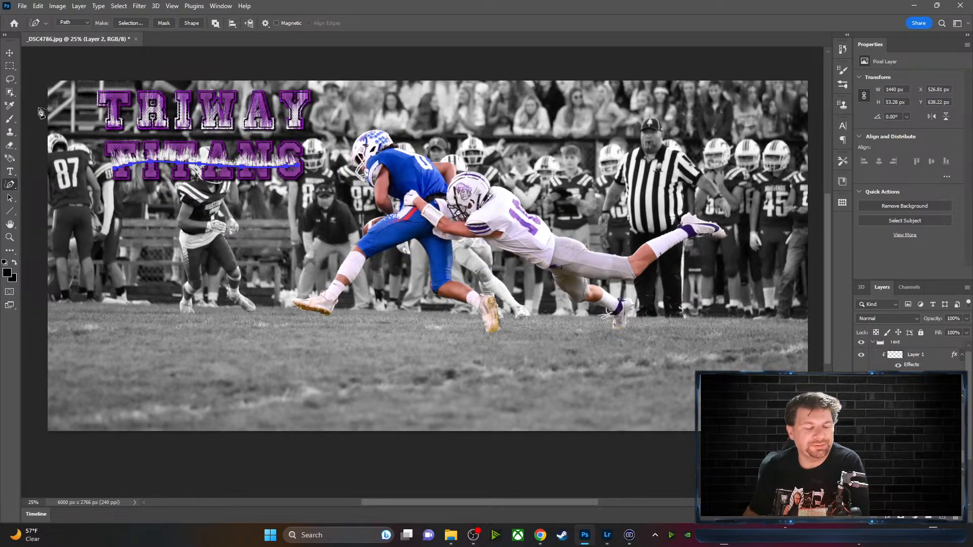
Remove the work path, move the flames onto TITANS and clip them to the lettering
key("Escape")
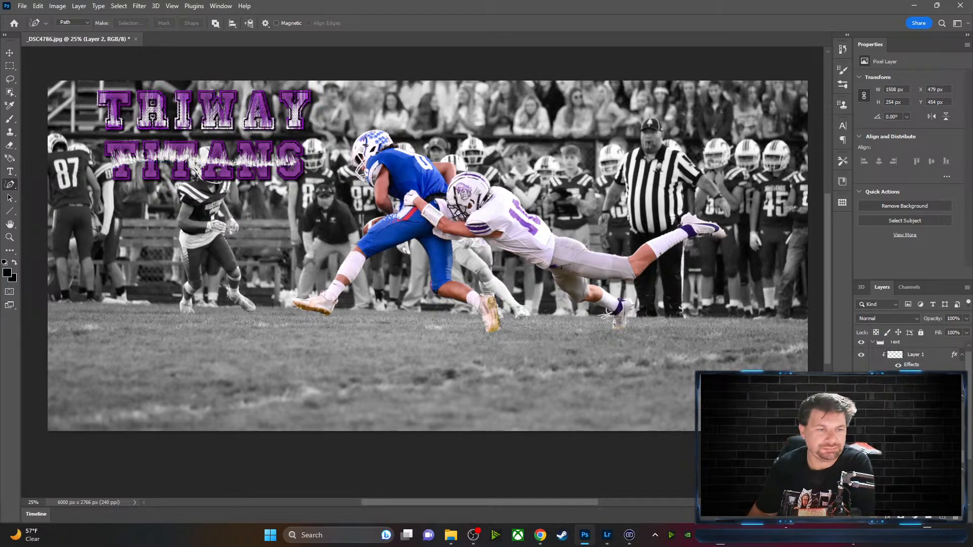
left_click(10, 53)
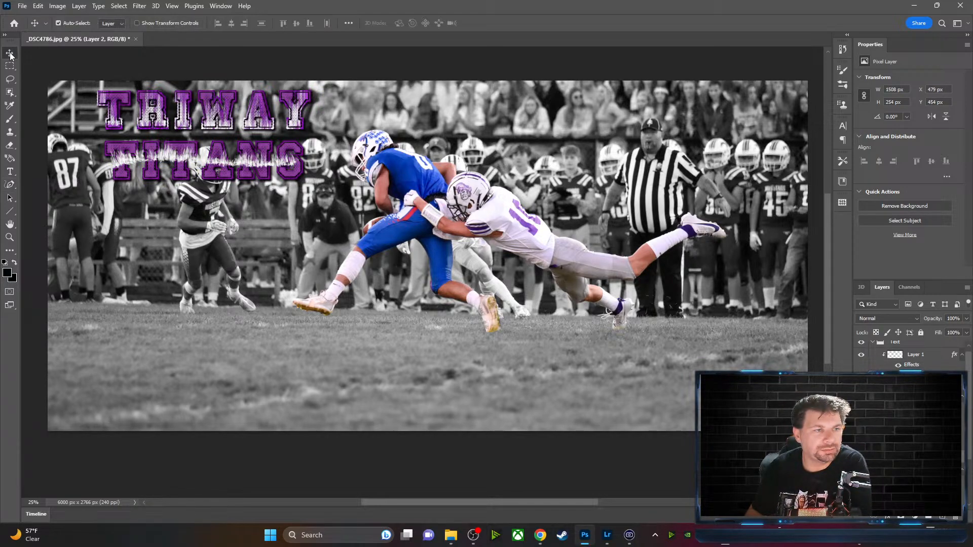
left_click_drag(170, 162, 174, 170)
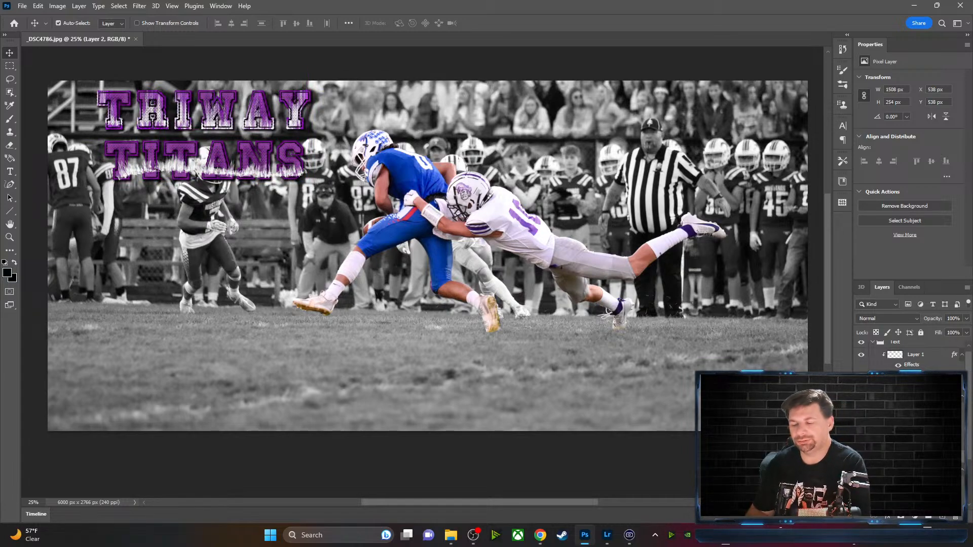
right_click(913, 354)
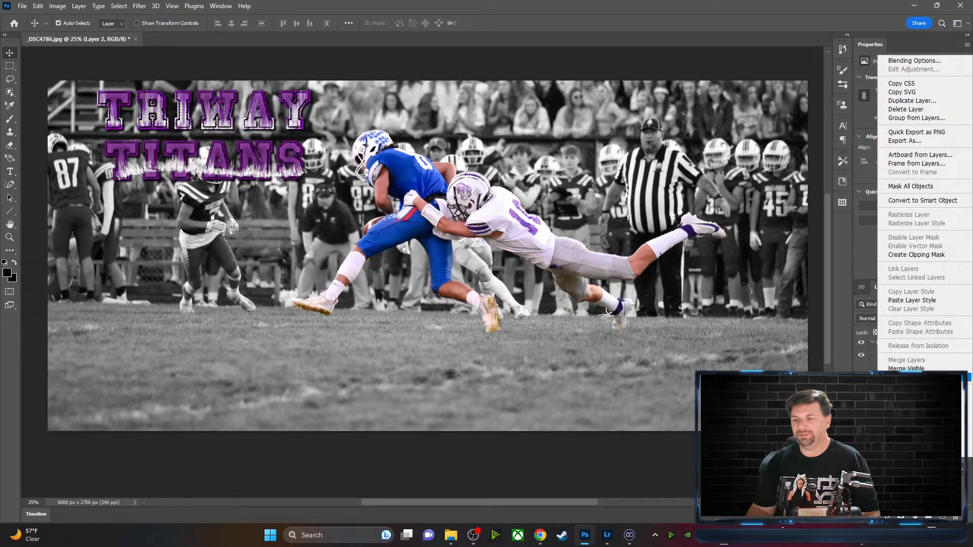
left_click(917, 254)
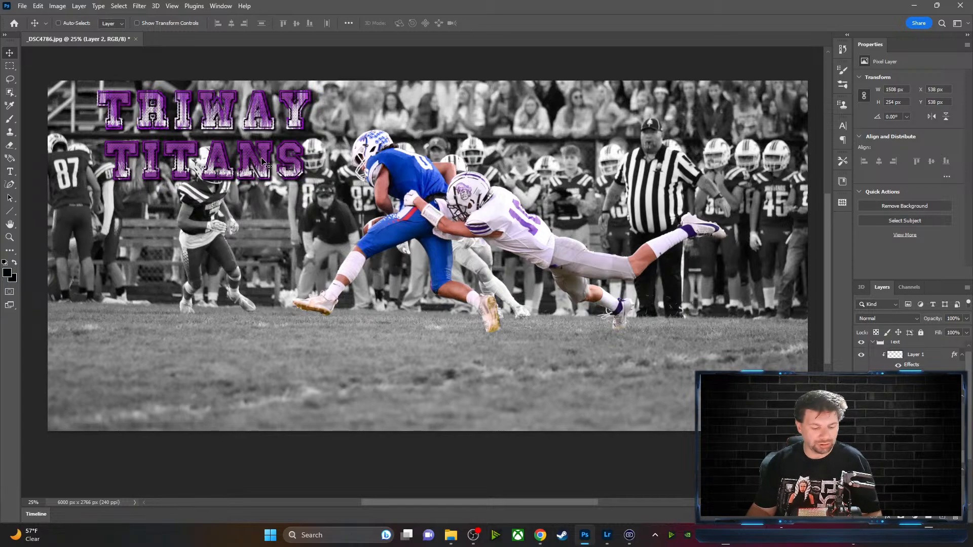
Scale the flame layer to about 176% height and shift it down-left over TITANS
key("ctrl+t")
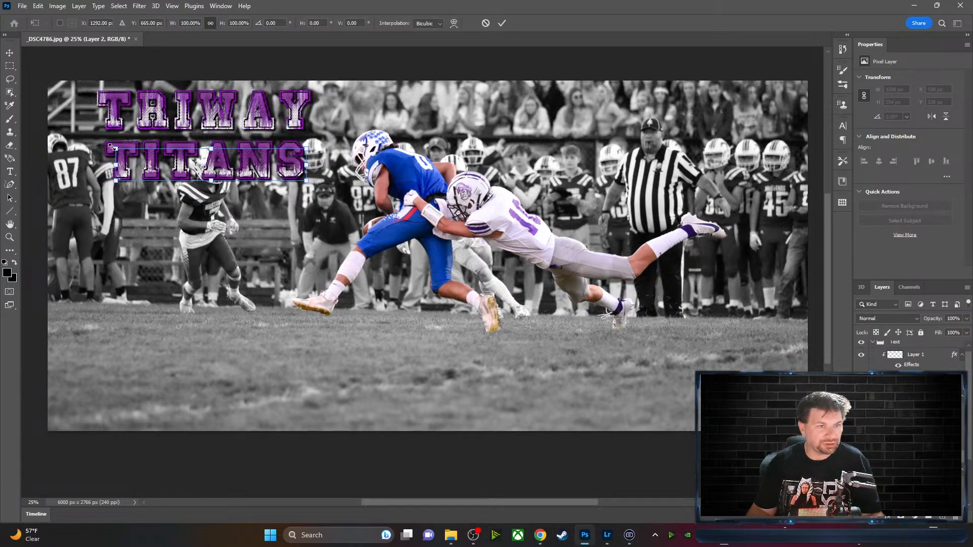
left_click_drag(114, 148, 81, 125)
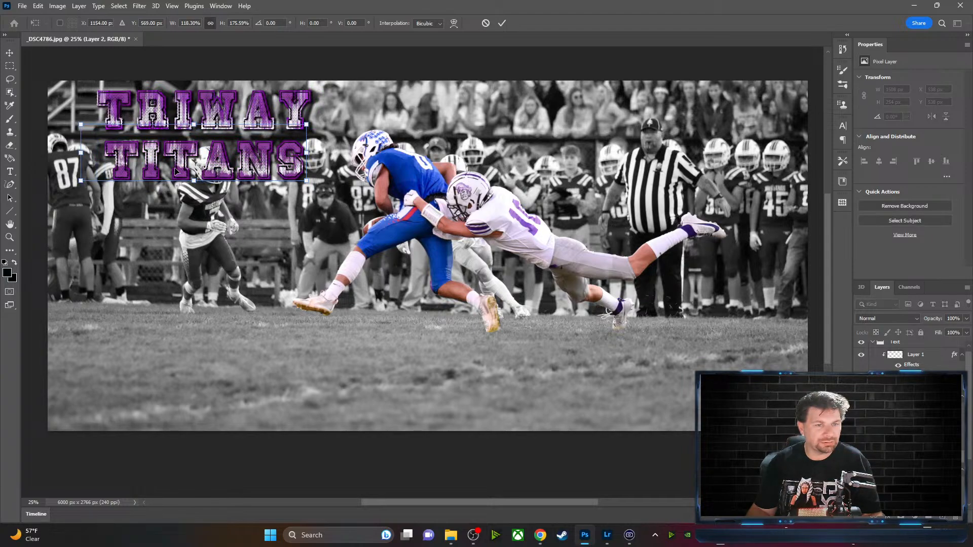
mouse_move(226, 167)
left_mouse_down()
mouse_move(229, 177)
mouse_move(217, 175)
left_mouse_up()
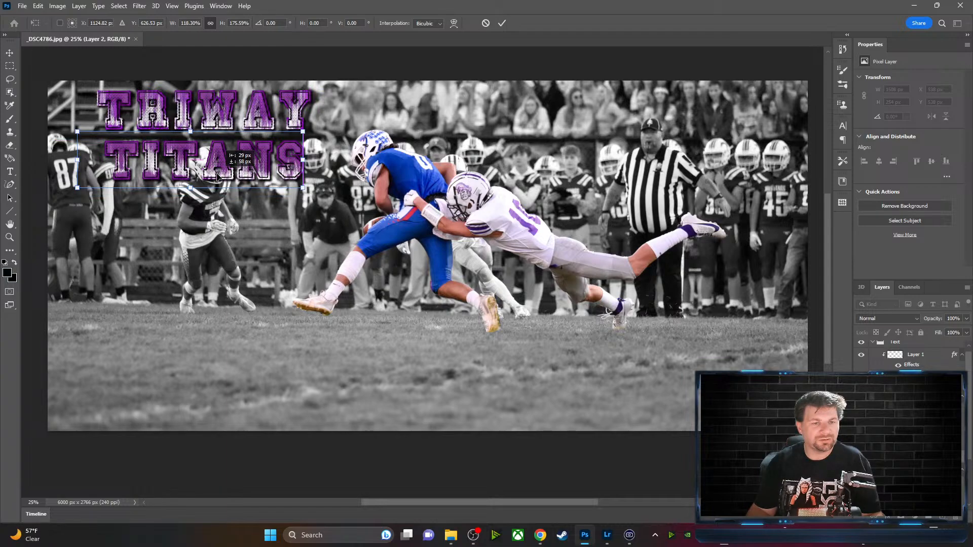
left_click(502, 23)
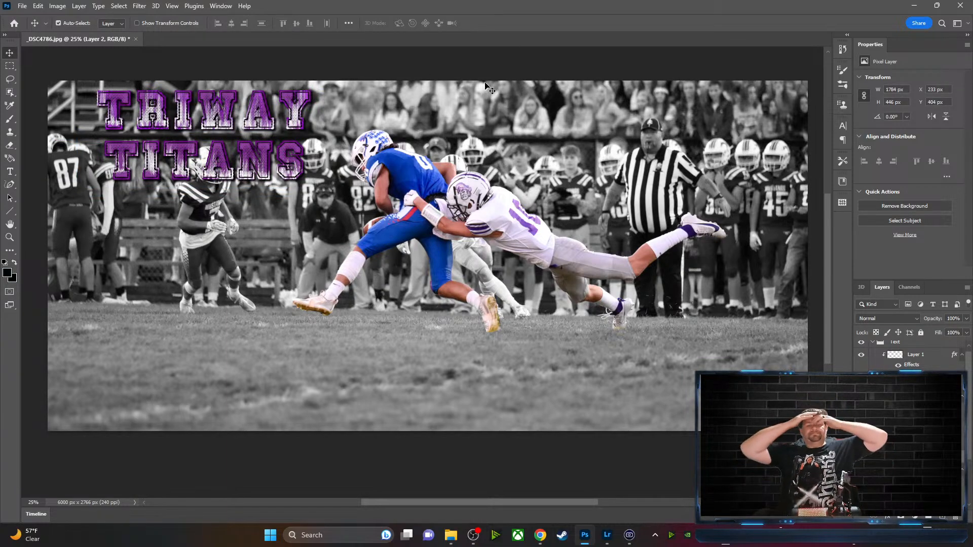
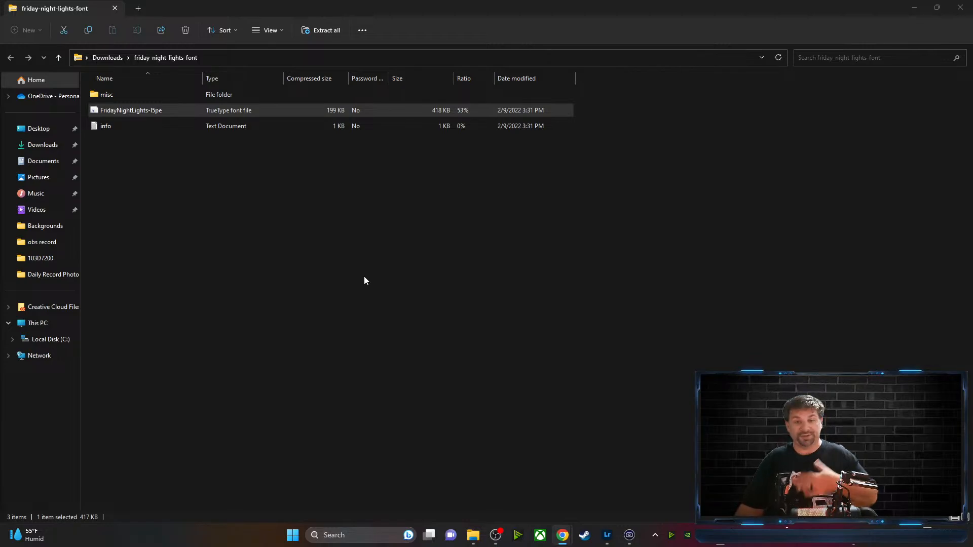
Close the friday-night-lights-font Explorer window and minimize the FontSpace browser
left_click(959, 11)
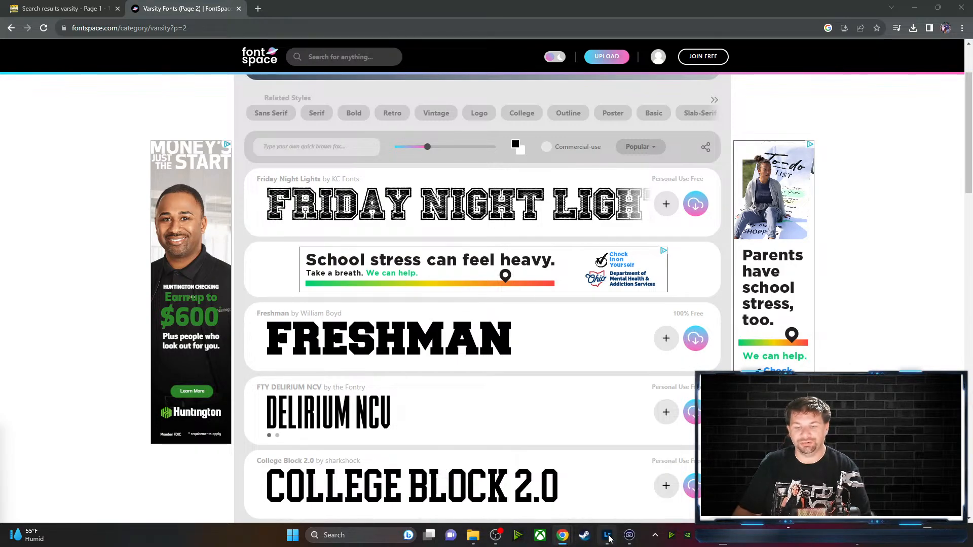
mouse_move(496, 538)
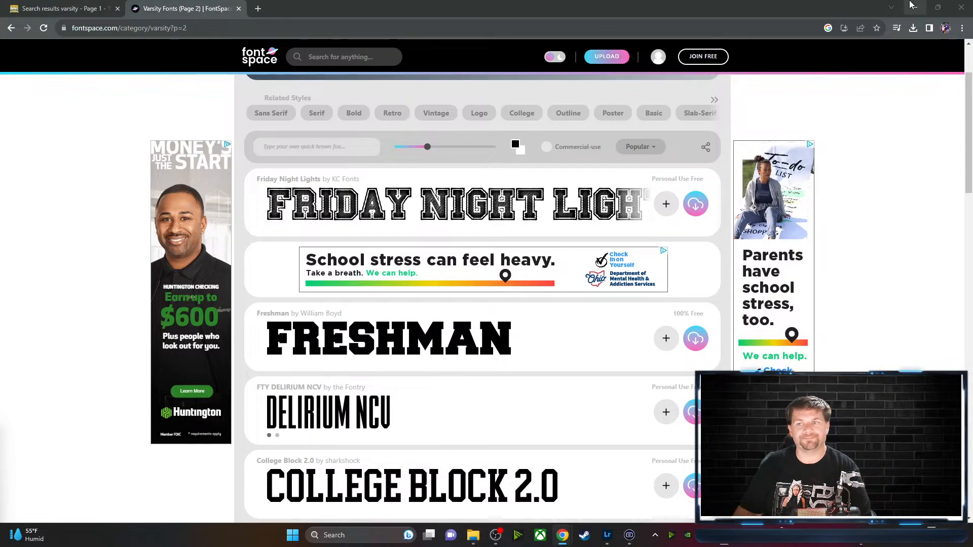
left_click(913, 6)
Minimize the last open window and bring the DSC4786-Recovered.jpg project back to the front
left_click(920, 5)
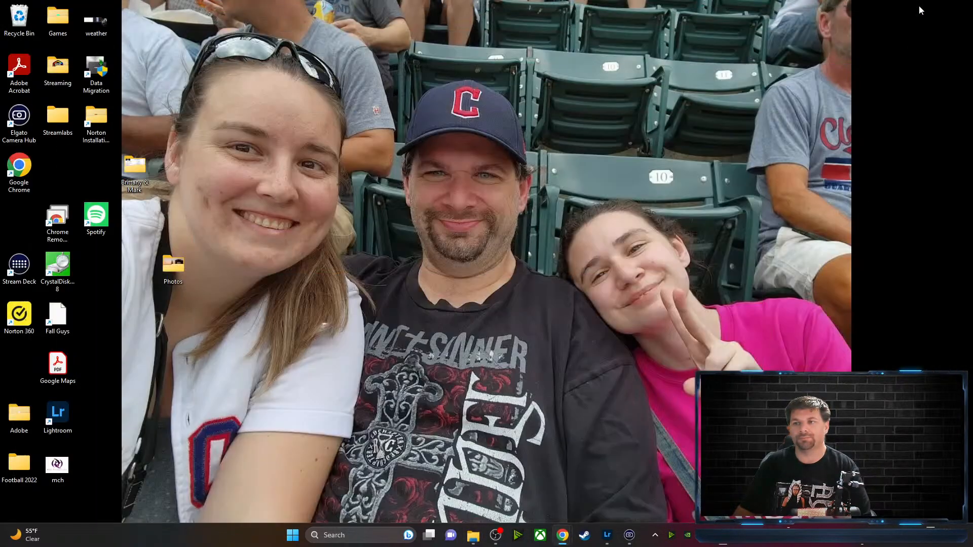
mouse_move(606, 543)
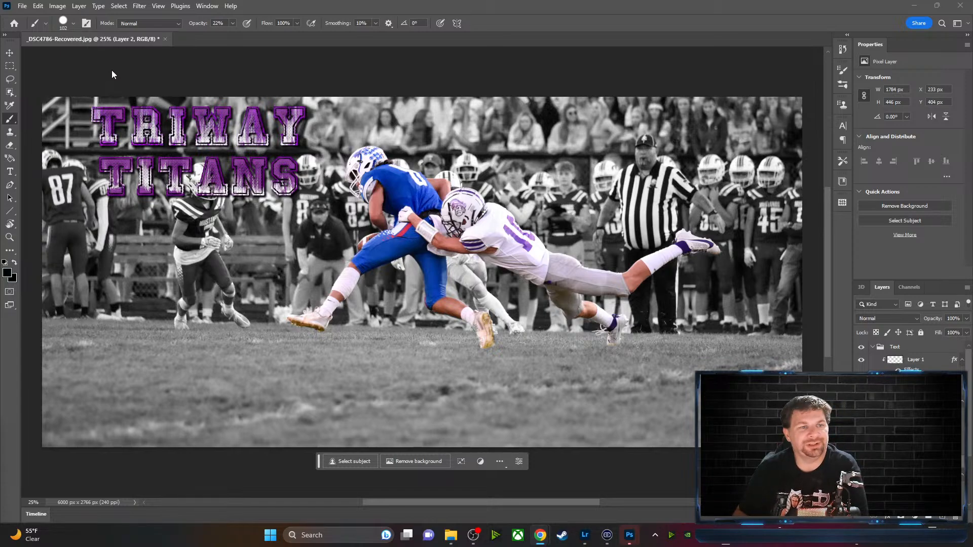
left_click(10, 172)
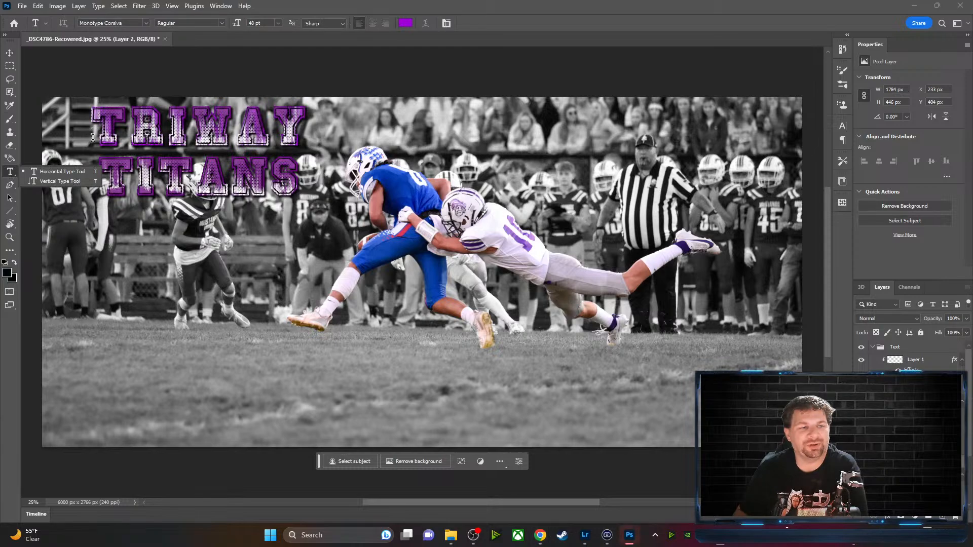
left_click_drag(99, 130, 297, 131)
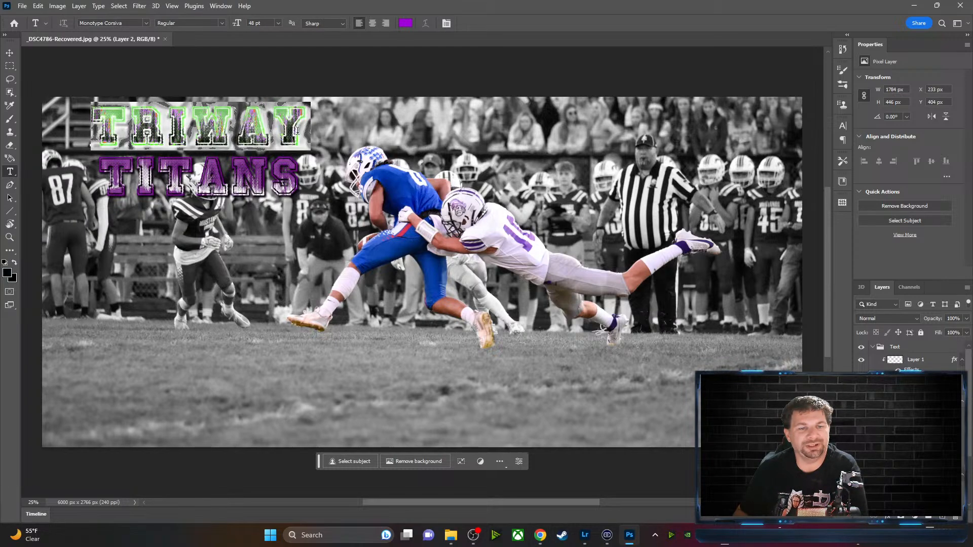
left_click(297, 131)
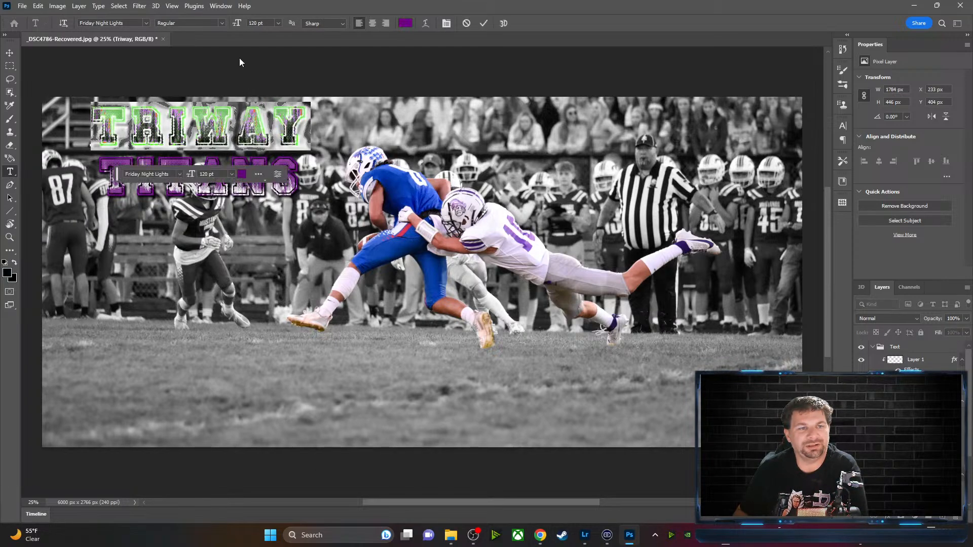
left_click(222, 24)
left_click(146, 23)
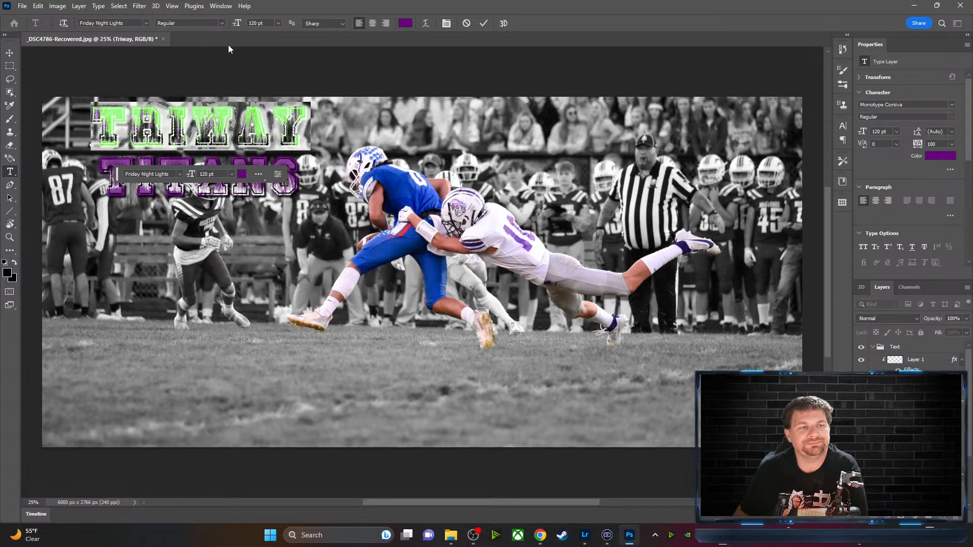
left_click(145, 23)
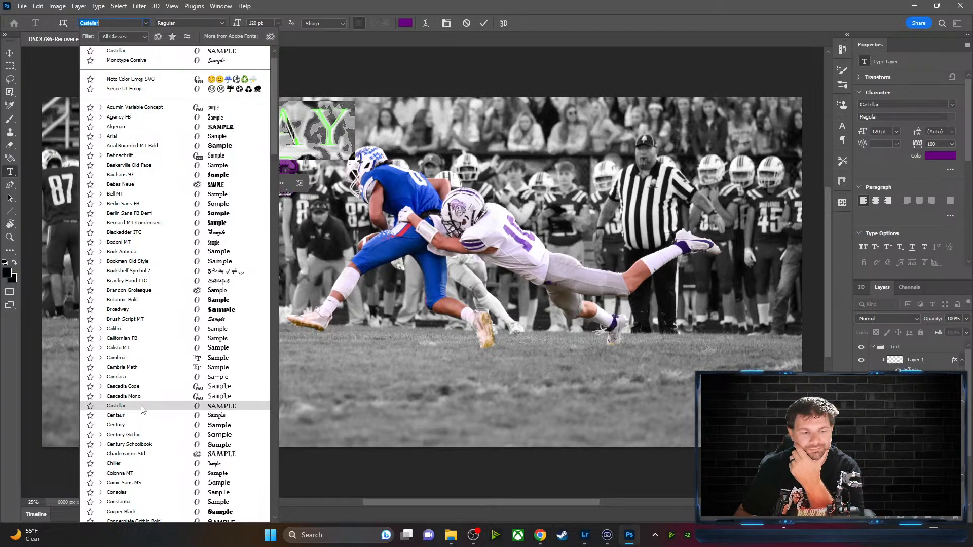
scroll(141, 409, "down", 3)
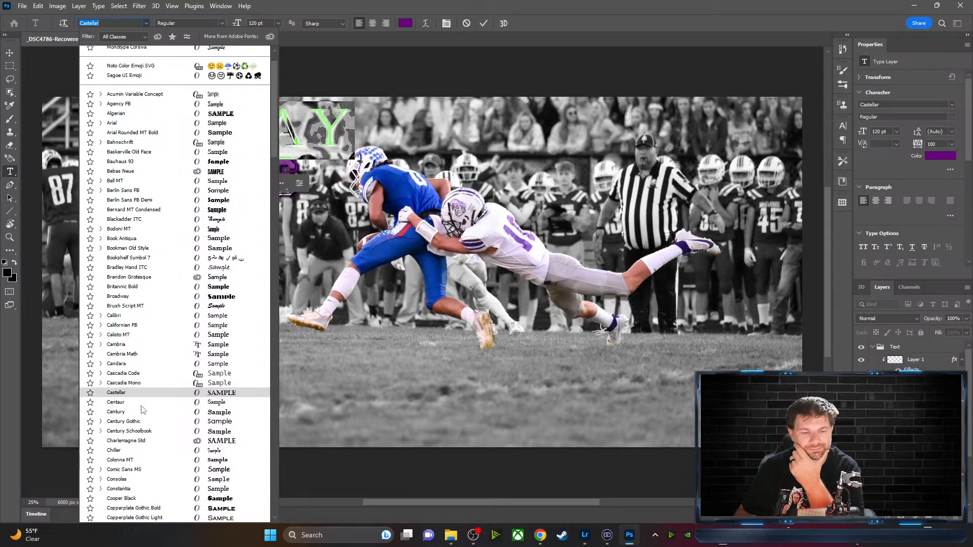
scroll(141, 413, "down", 1)
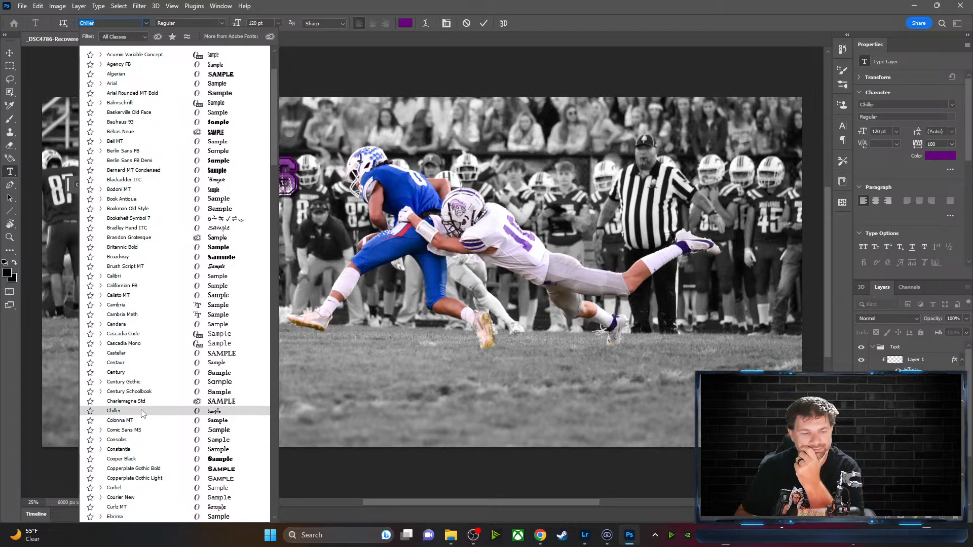
scroll(141, 413, "down", 1)
scroll(141, 413, "down", 5)
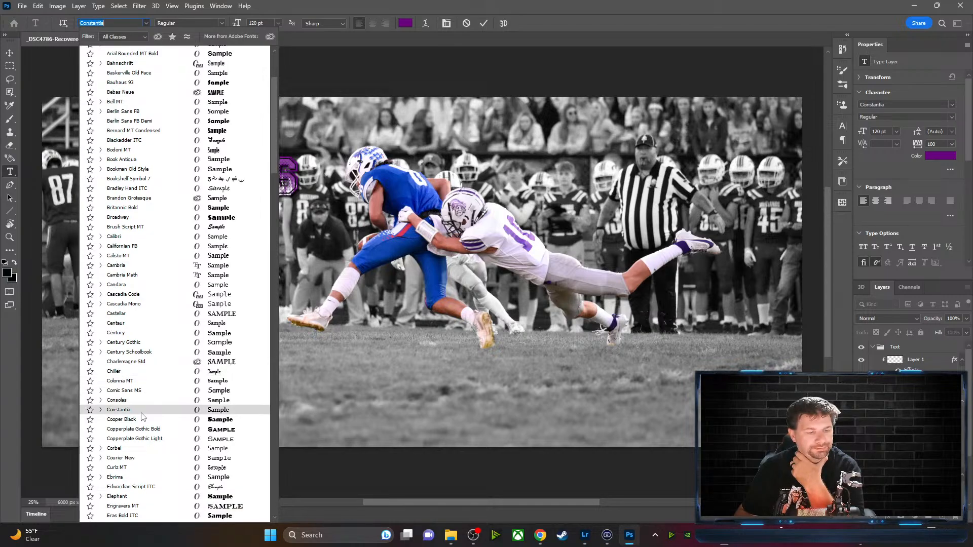
scroll(142, 420, "down", 1)
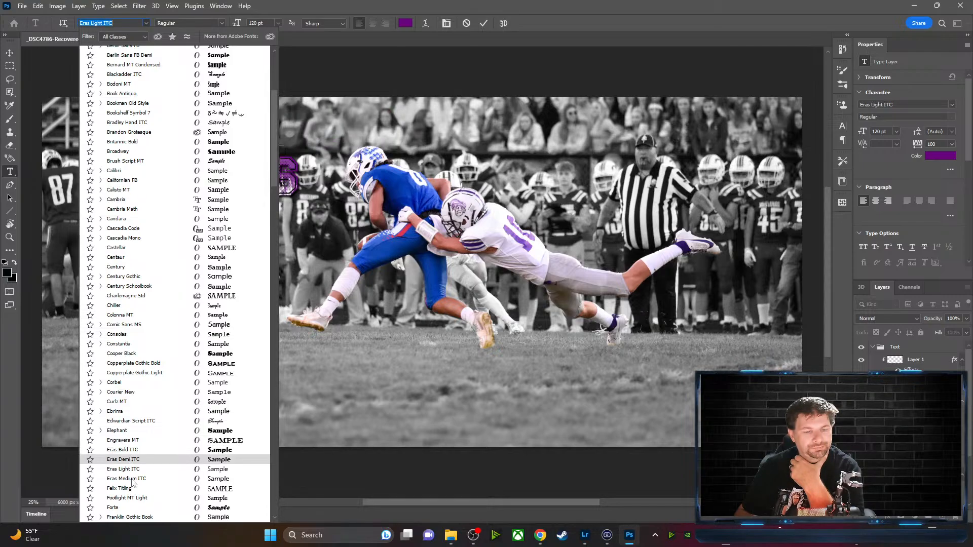
scroll(131, 508, "down", 1)
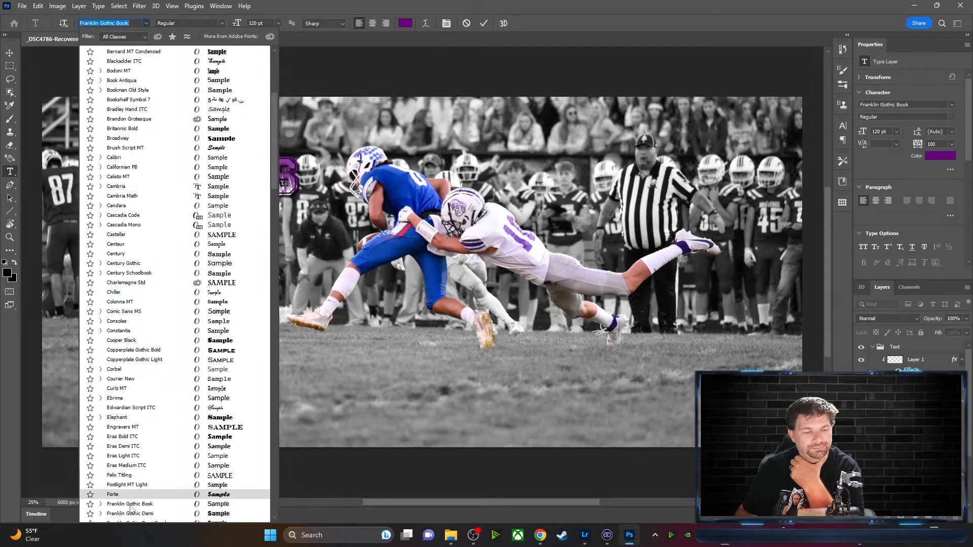
scroll(131, 508, "down", 4)
scroll(130, 510, "down", 4)
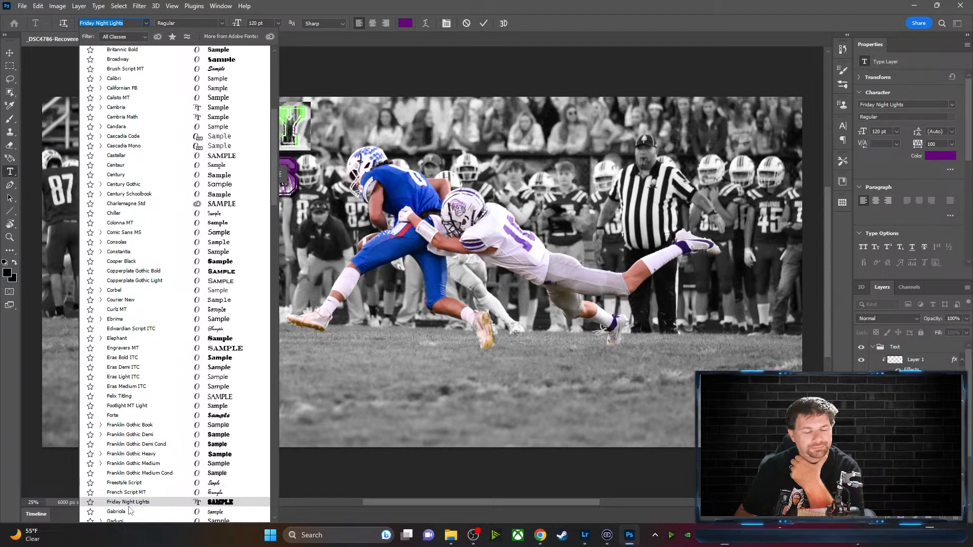
scroll(130, 511, "down", 8)
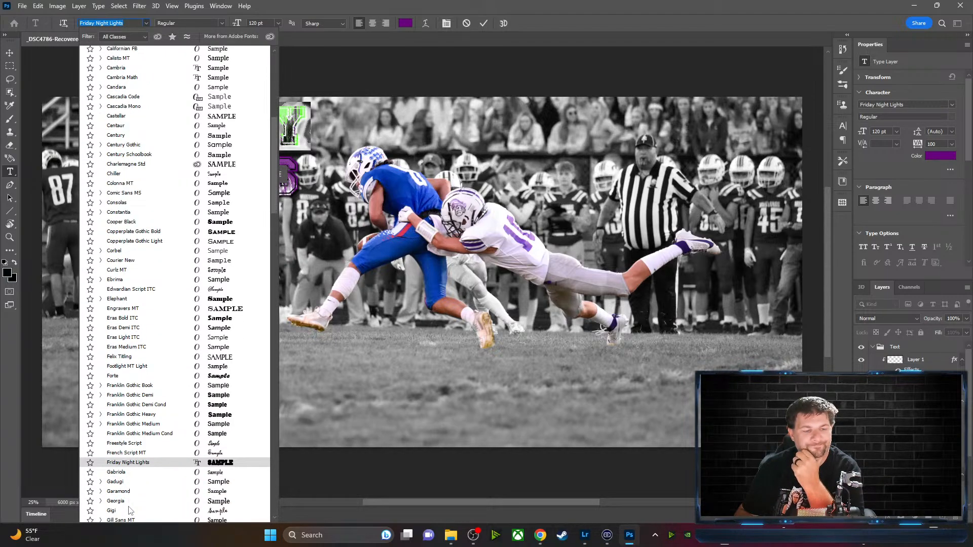
left_click(589, 12)
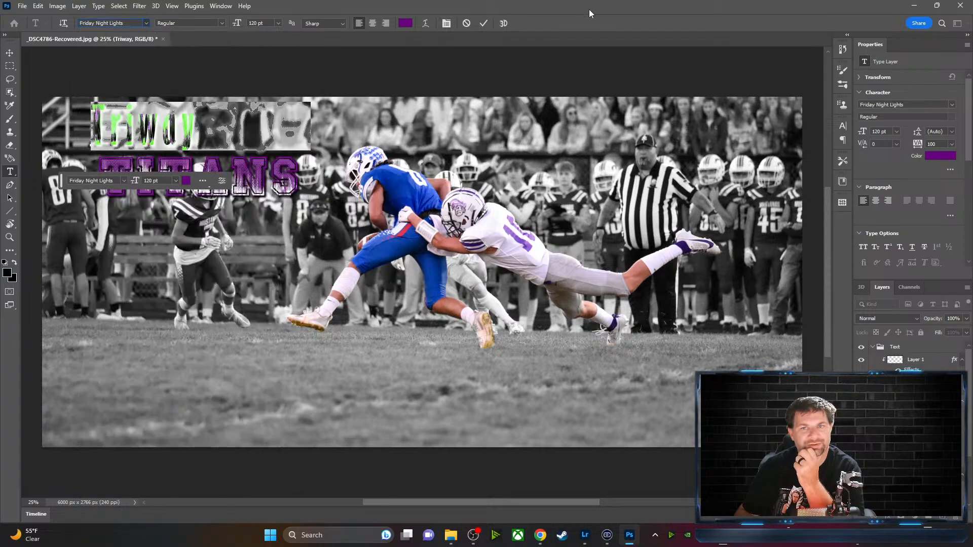
mouse_move(539, 537)
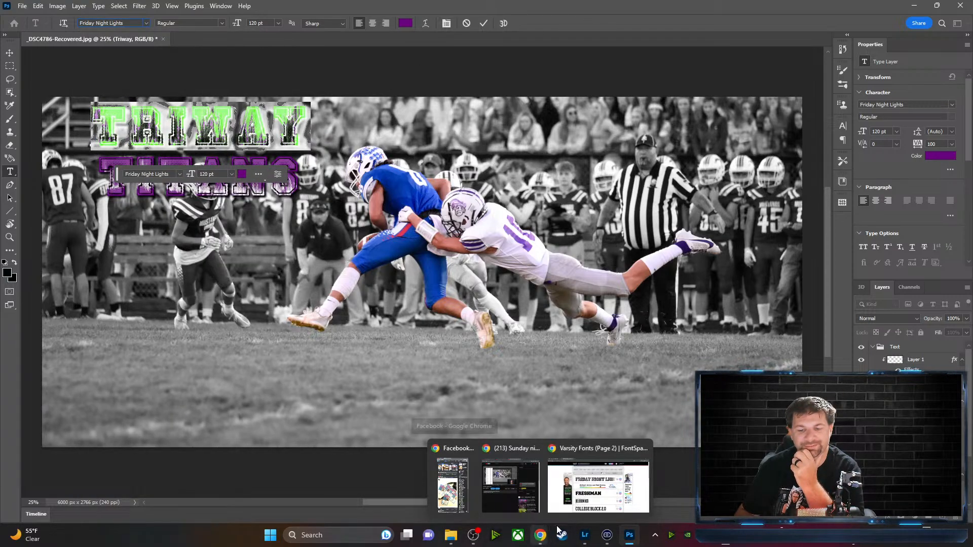
Browse the FontSpace varsity fonts through page 3
left_click(563, 443)
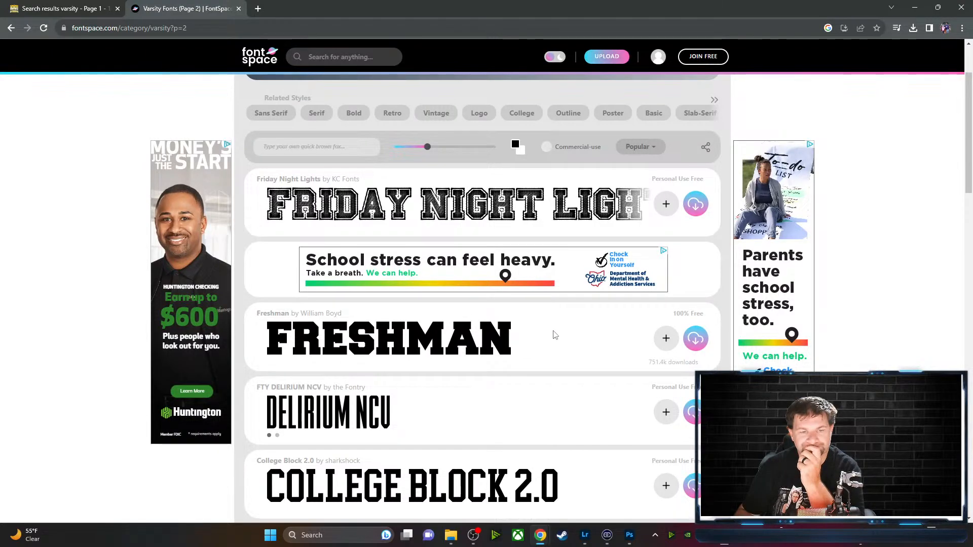
scroll(554, 334, "down", 2)
scroll(554, 335, "down", 2)
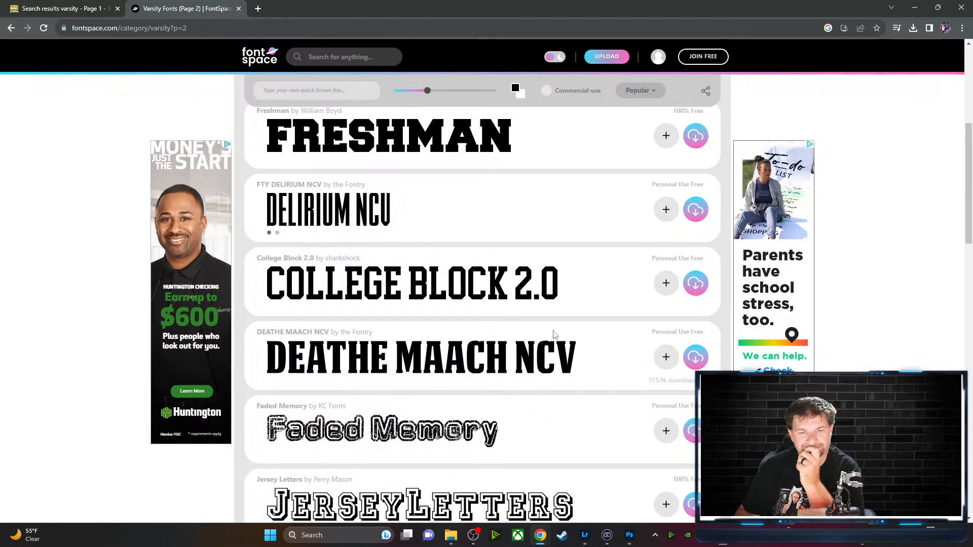
scroll(554, 334, "down", 4)
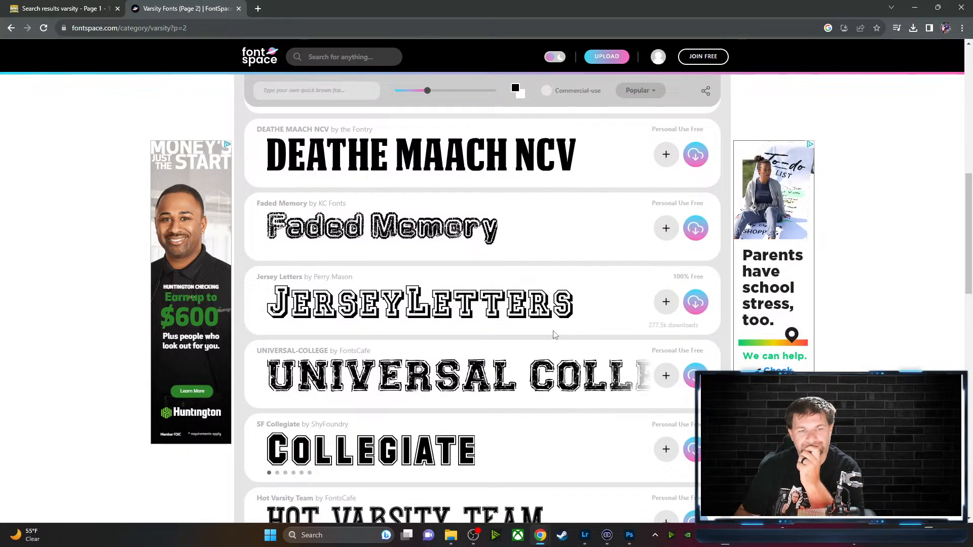
scroll(555, 335, "down", 3)
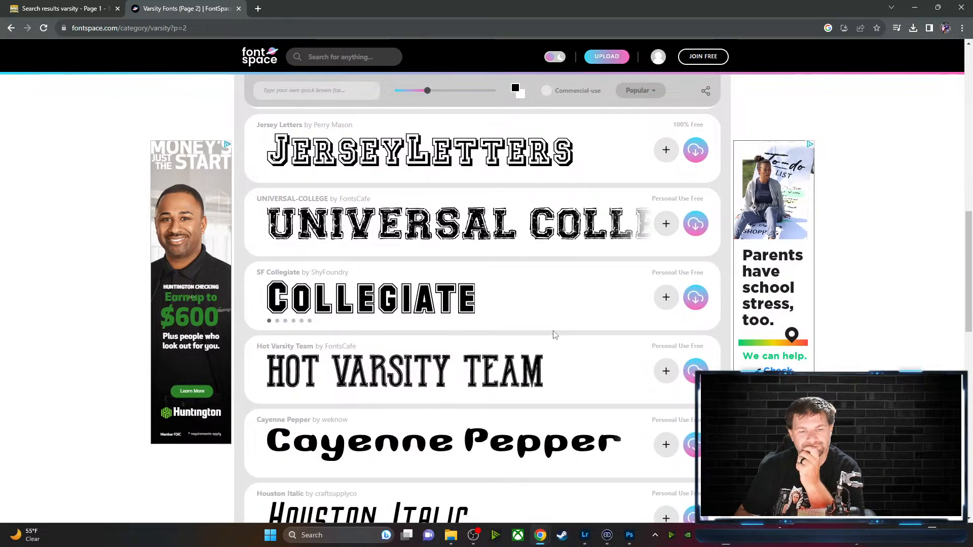
scroll(555, 335, "down", 5)
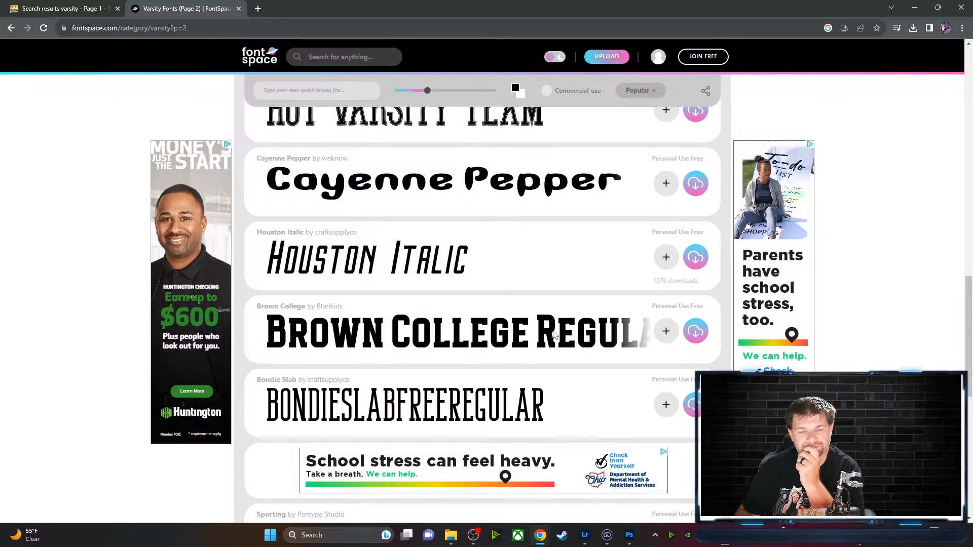
scroll(555, 335, "down", 5)
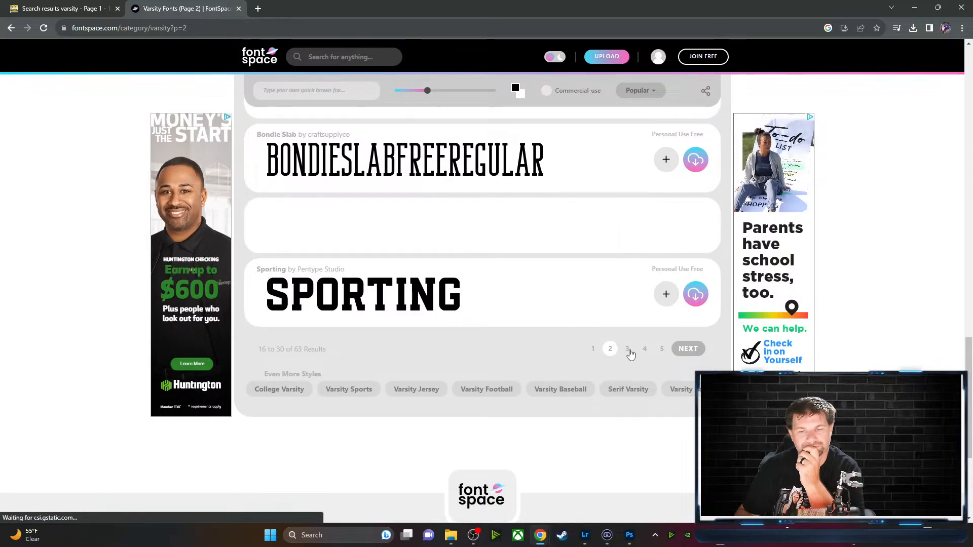
left_click(629, 349)
scroll(558, 314, "down", 2)
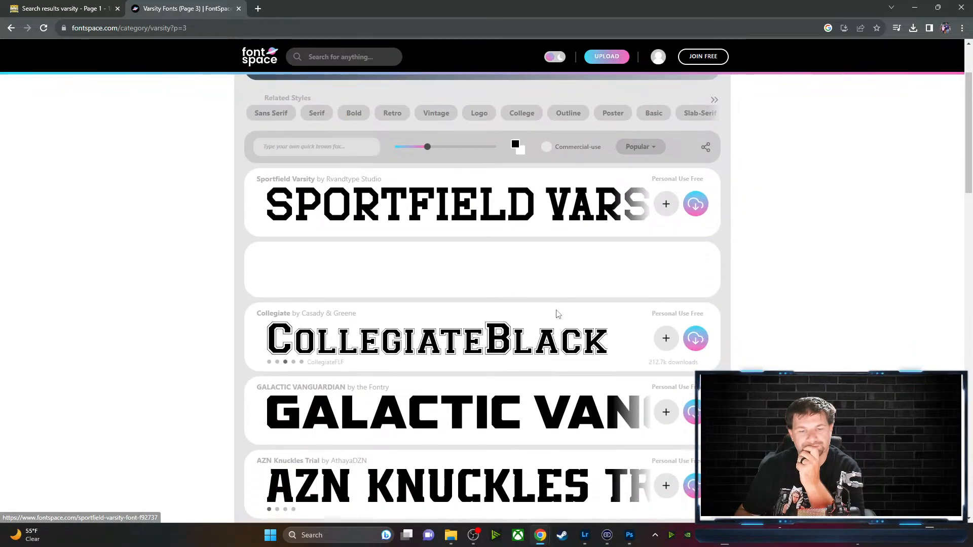
scroll(557, 314, "down", 8)
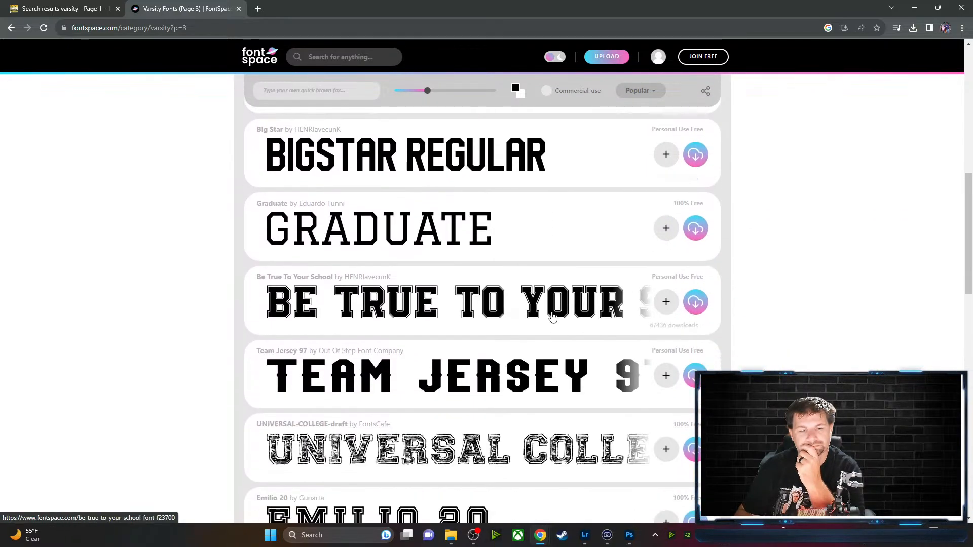
scroll(553, 317, "down", 4)
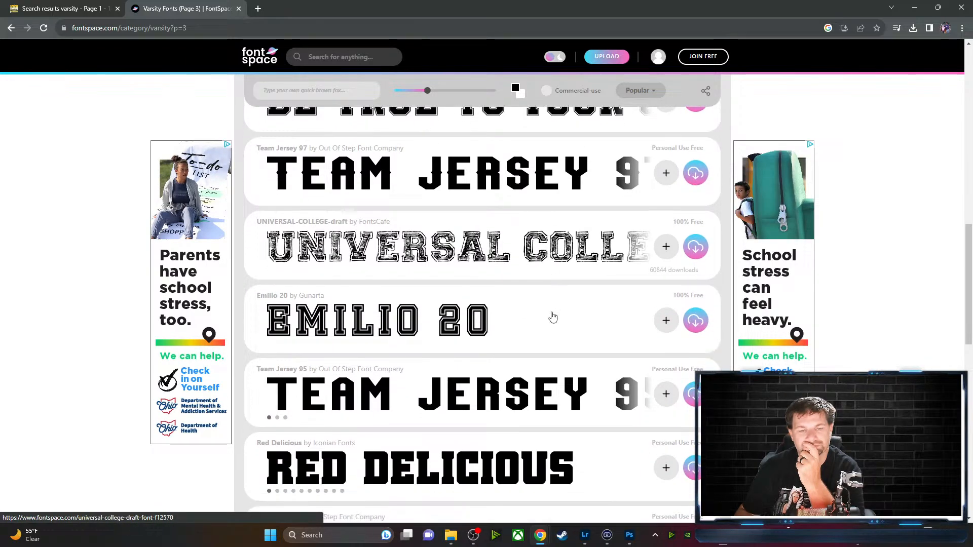
scroll(553, 317, "down", 7)
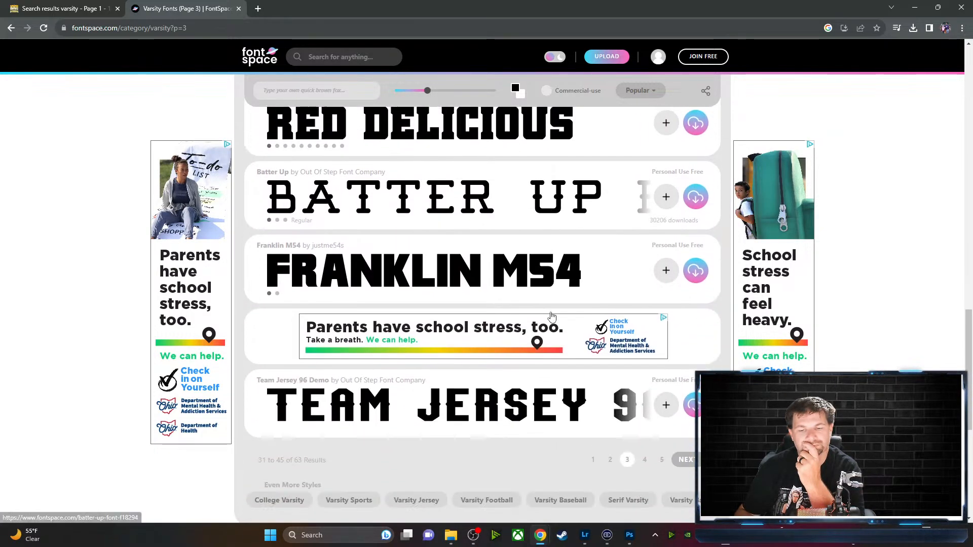
scroll(552, 317, "down", 3)
Look through varsity fonts pages 4 and 5
left_click(645, 349)
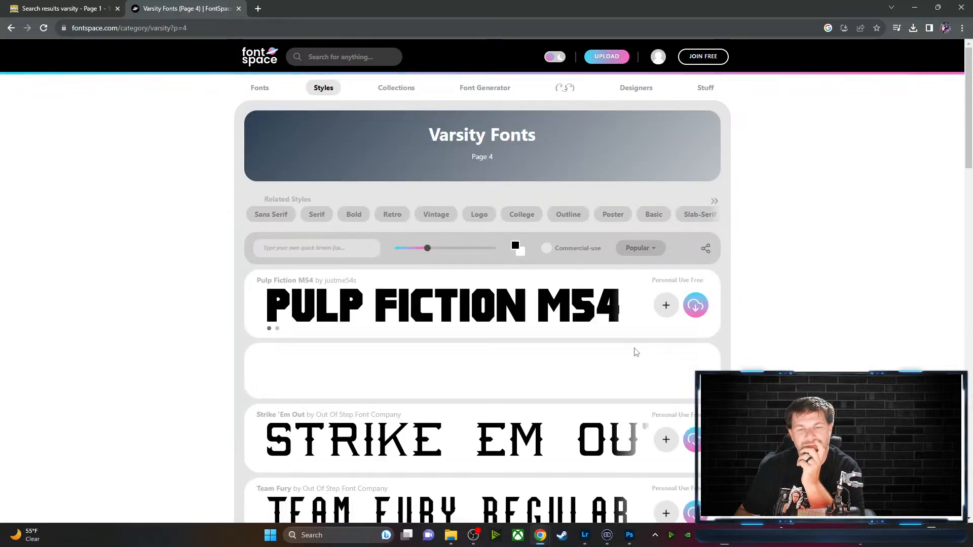
scroll(575, 360, "down", 3)
scroll(574, 360, "down", 2)
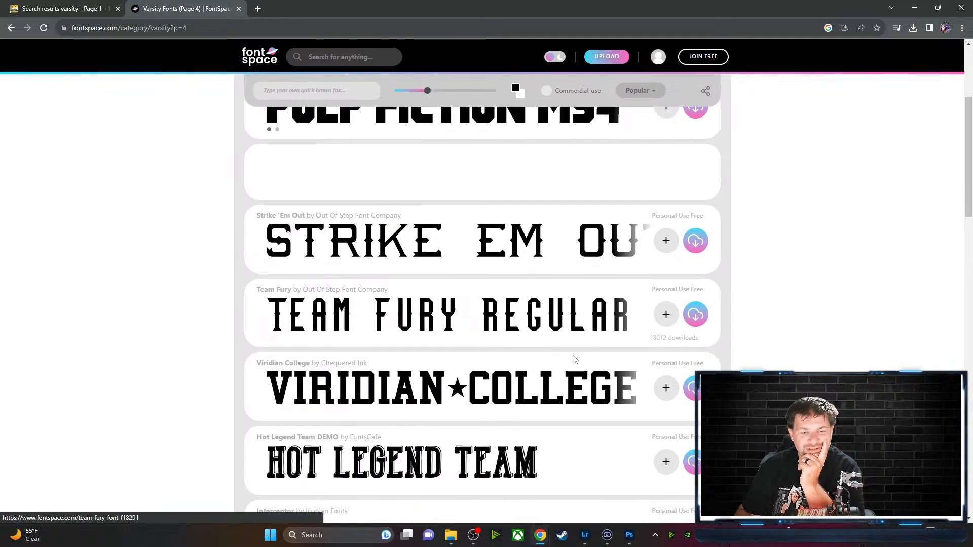
scroll(575, 360, "down", 1)
scroll(574, 360, "down", 8)
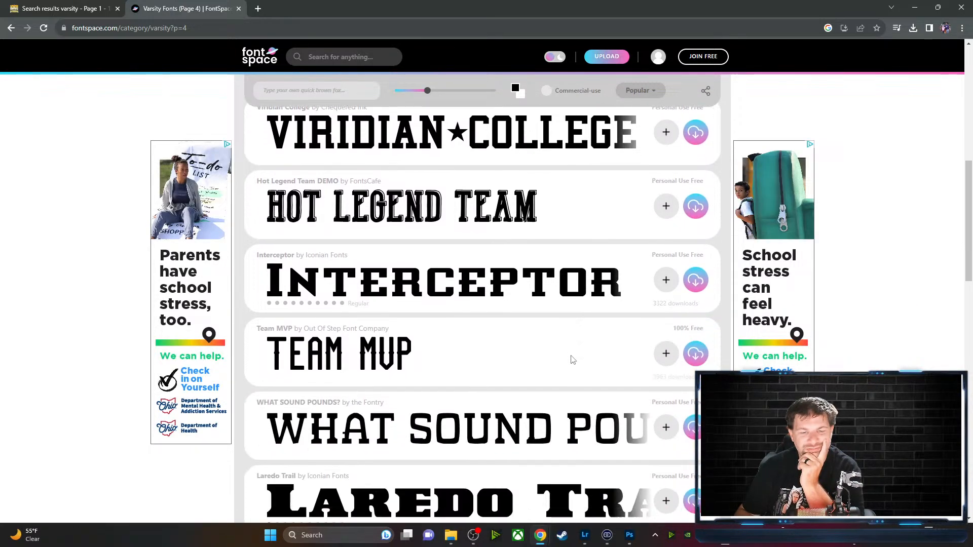
scroll(571, 360, "down", 7)
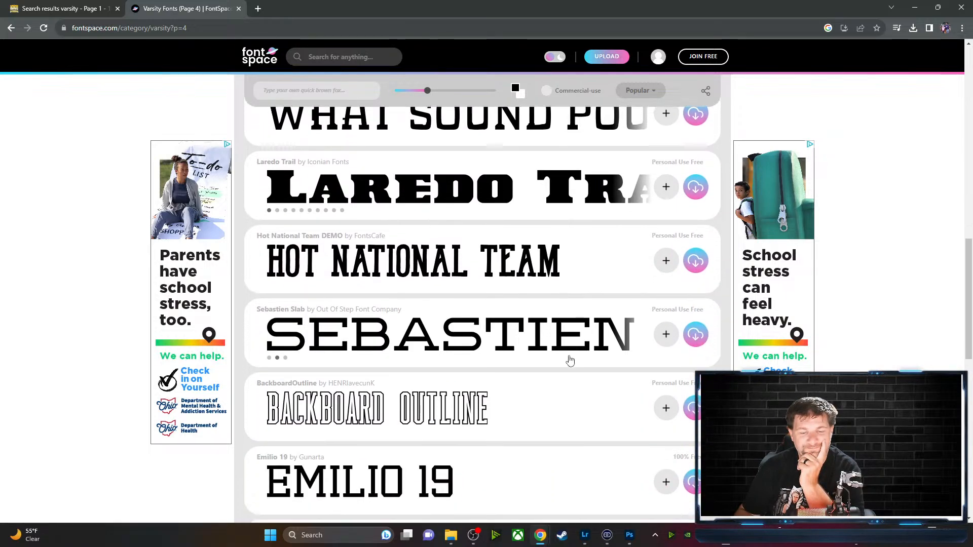
scroll(571, 360, "down", 1)
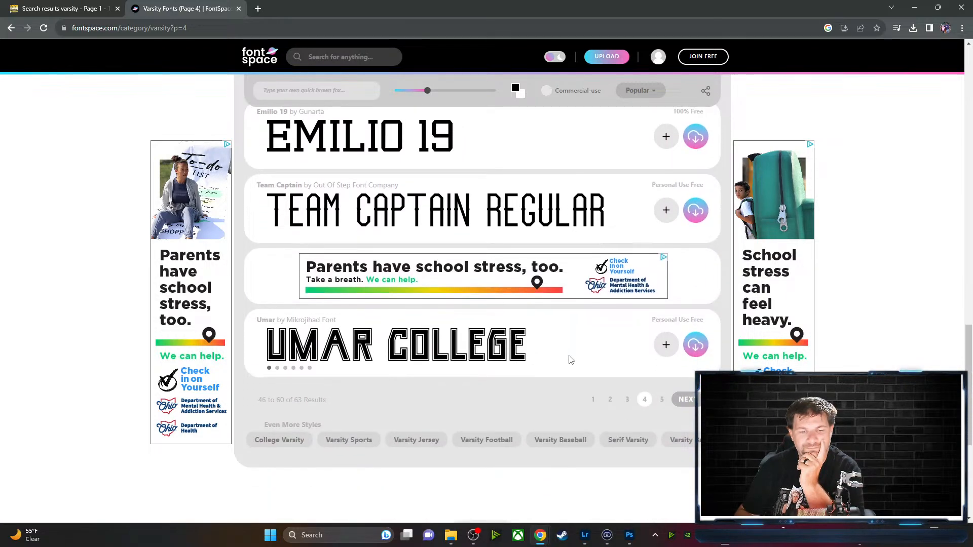
left_click(662, 400)
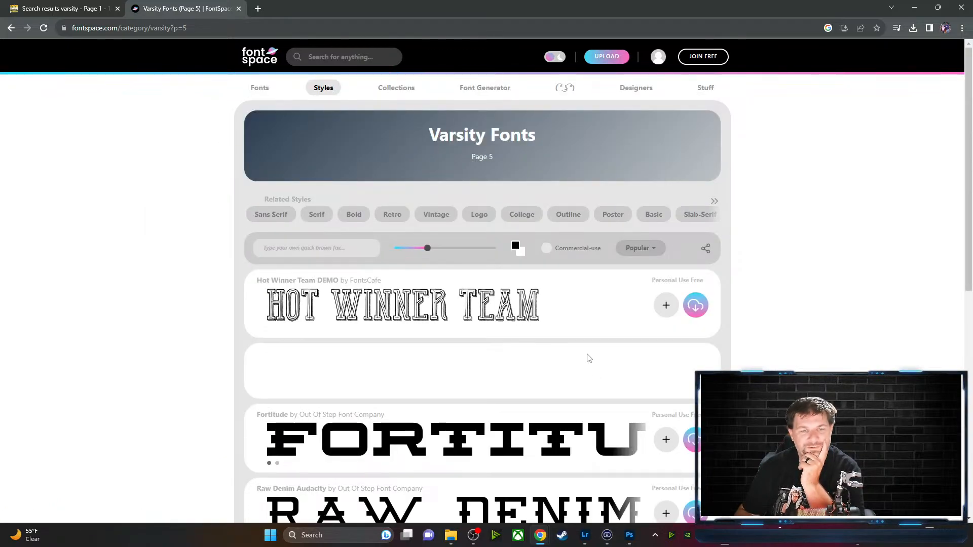
scroll(588, 359, "down", 5)
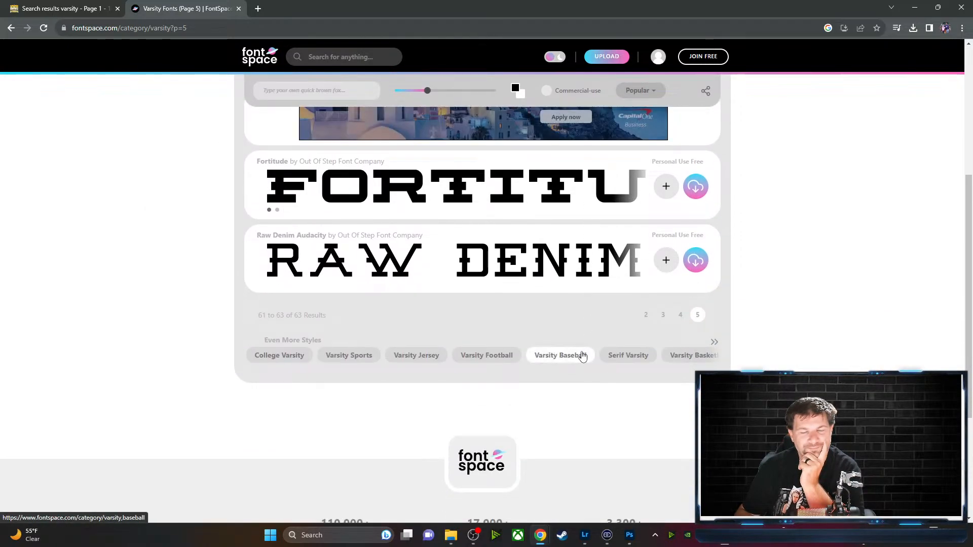
scroll(583, 356, "up", 5)
Scroll through FontSpace's New Fonts listing
left_click(258, 88)
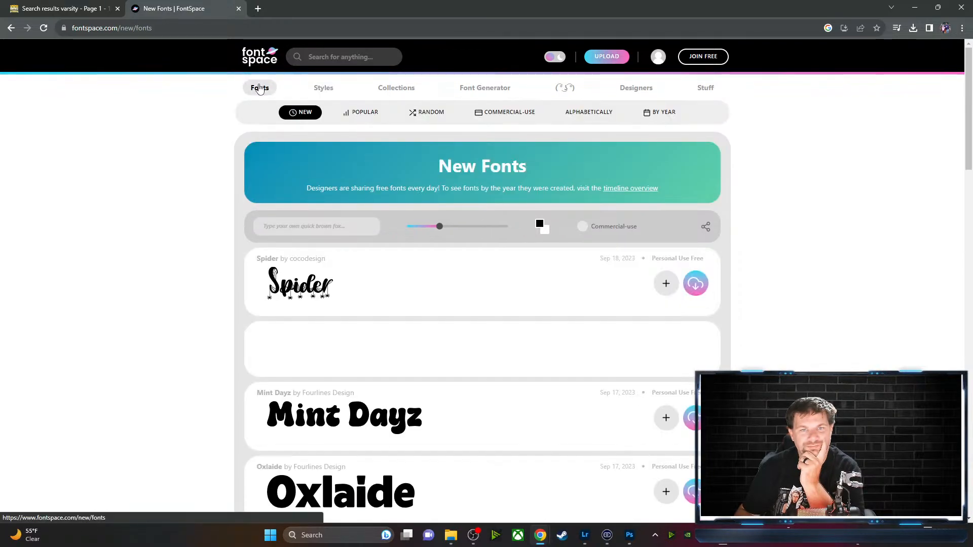
scroll(142, 191, "down", 7)
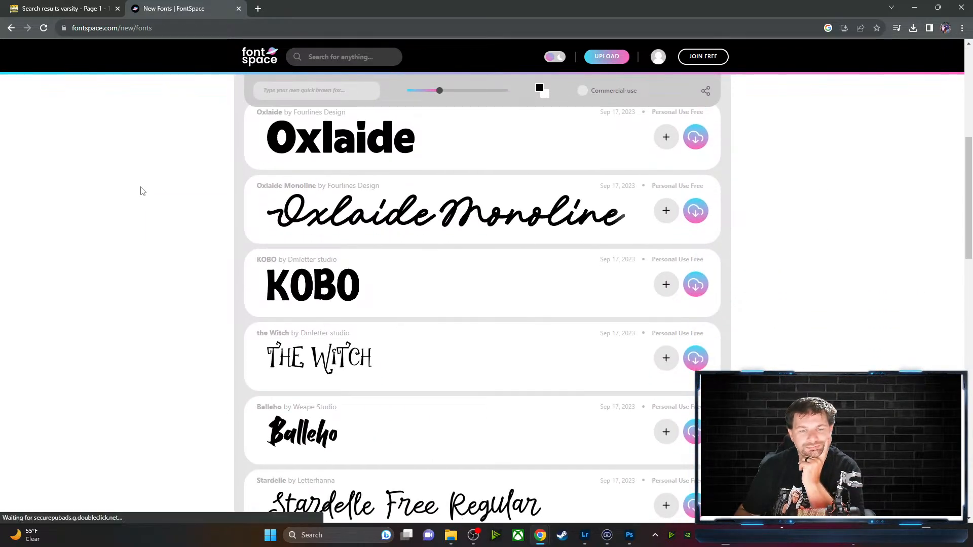
scroll(142, 191, "down", 3)
scroll(142, 191, "down", 3)
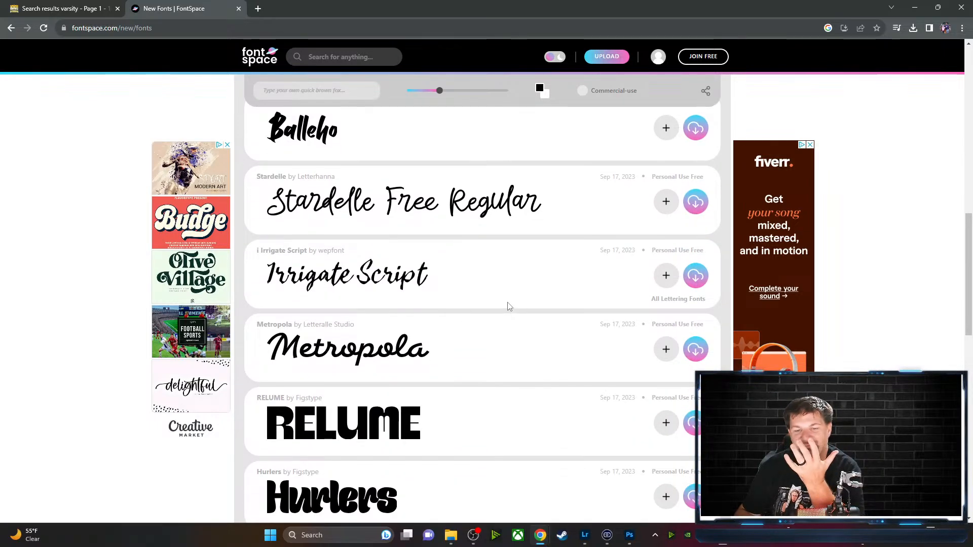
scroll(509, 306, "down", 6)
scroll(499, 303, "up", 15)
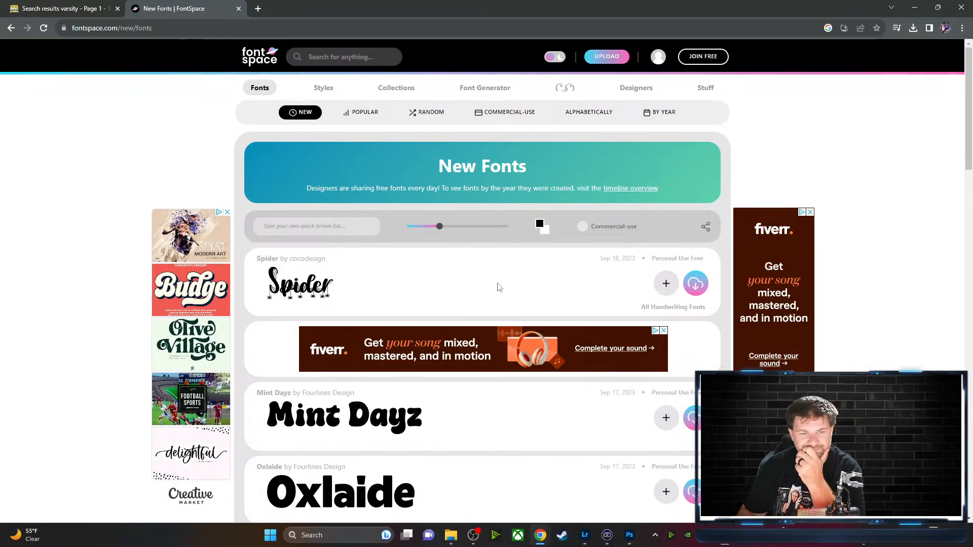
Switch to Popular fonts and browse pages 1 and 2
left_click(361, 114)
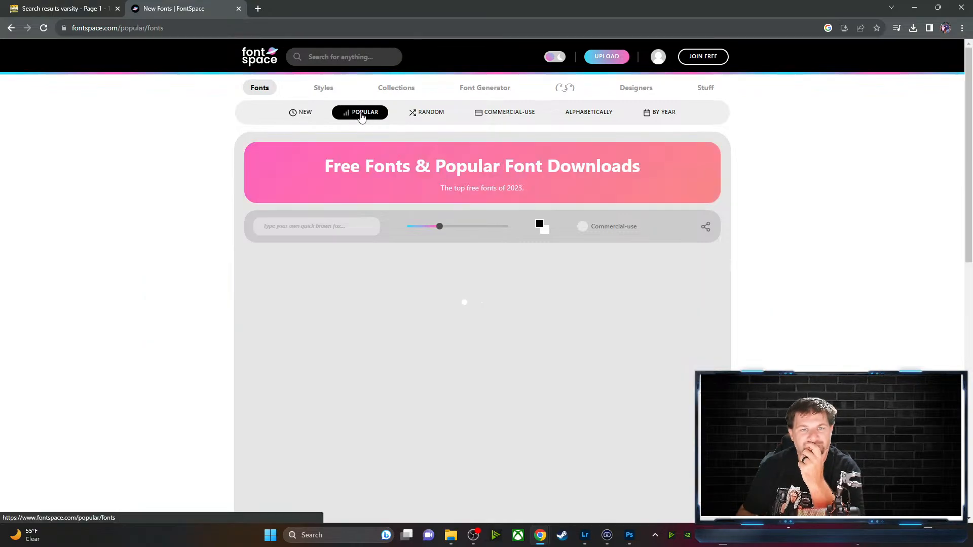
scroll(264, 305, "down", 5)
scroll(265, 305, "down", 8)
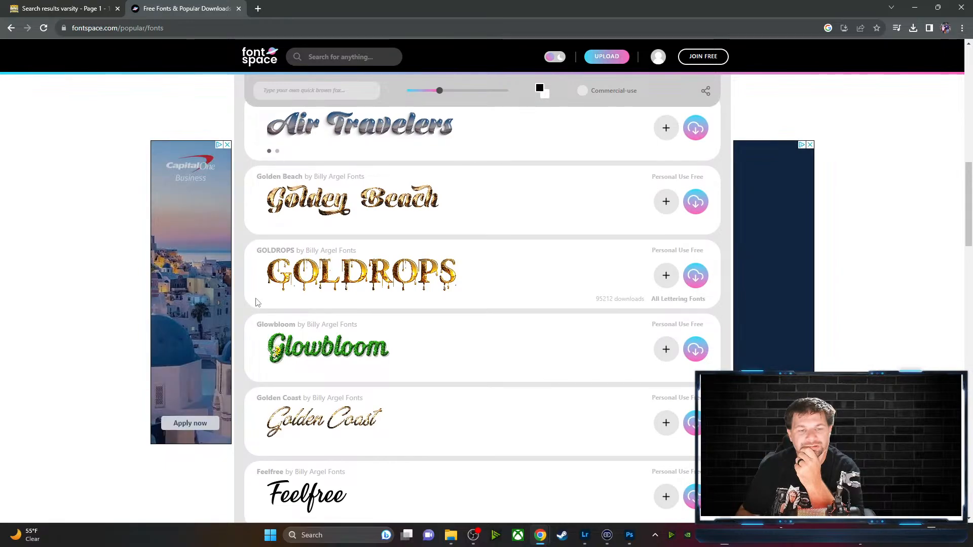
scroll(254, 303, "down", 4)
scroll(253, 303, "down", 5)
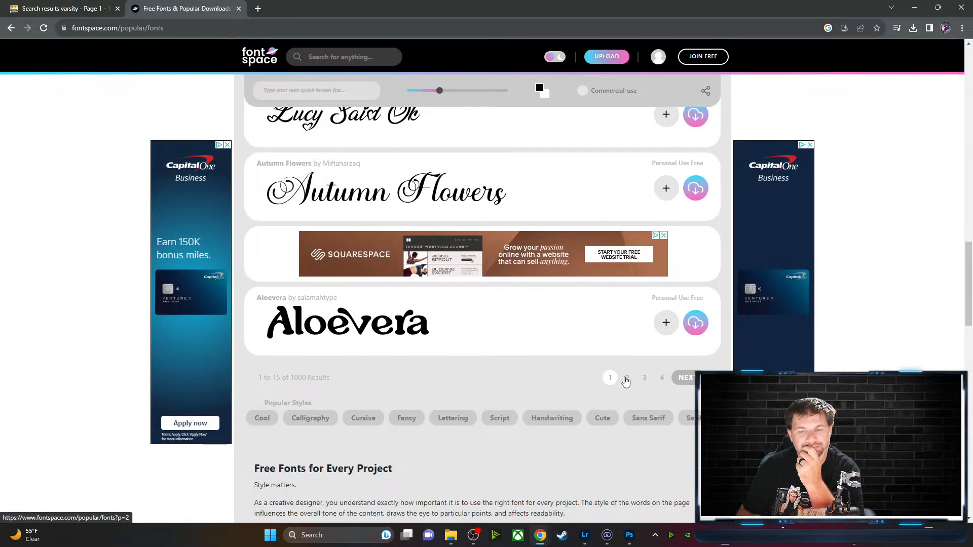
left_click(628, 379)
scroll(583, 362, "down", 10)
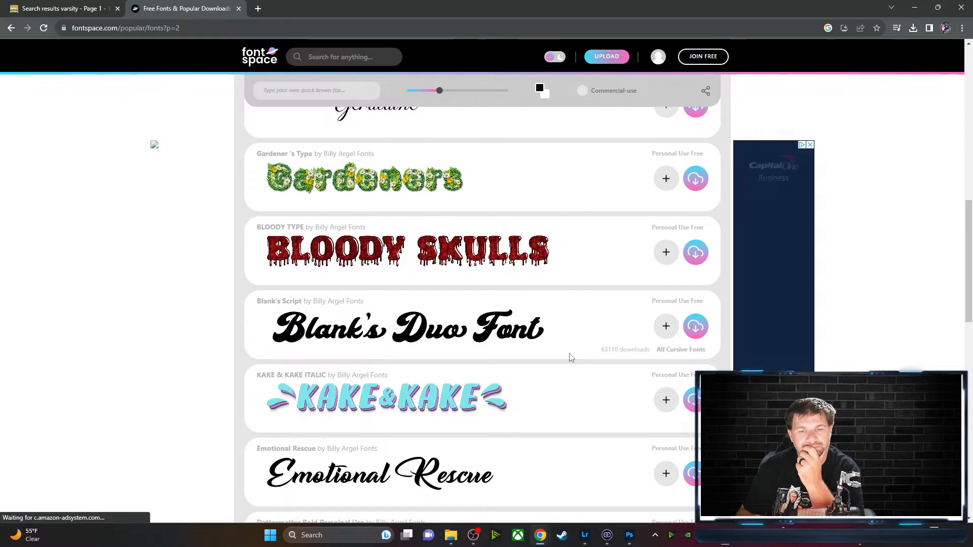
scroll(571, 359, "down", 6)
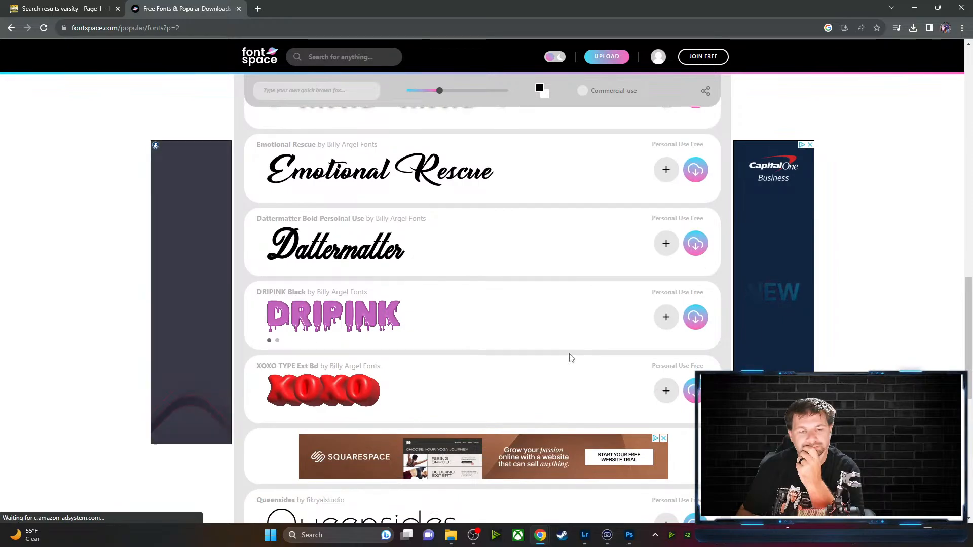
scroll(570, 359, "down", 5)
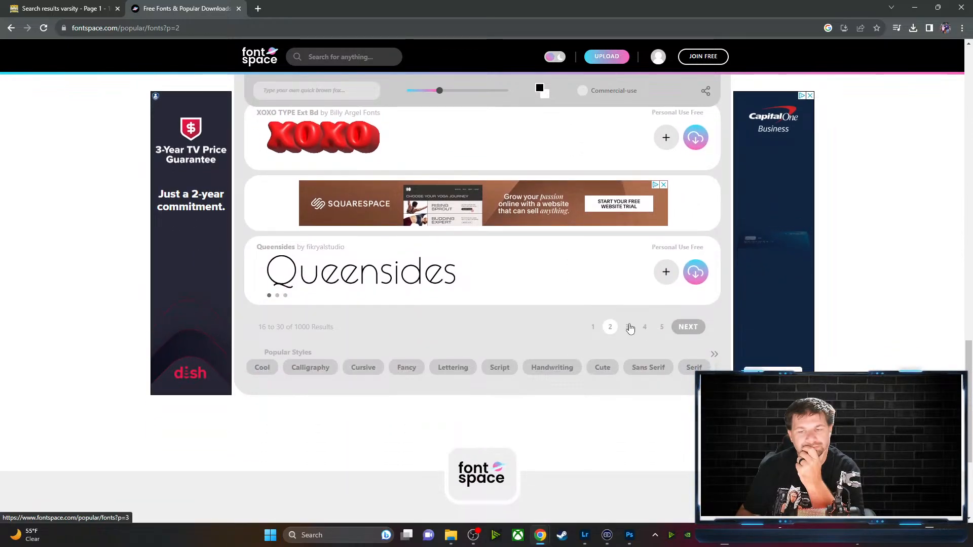
View popular fonts page 3, return to New Fonts, and close the FontSpace tab
left_click(628, 327)
scroll(570, 335, "down", 3)
scroll(565, 346, "down", 6)
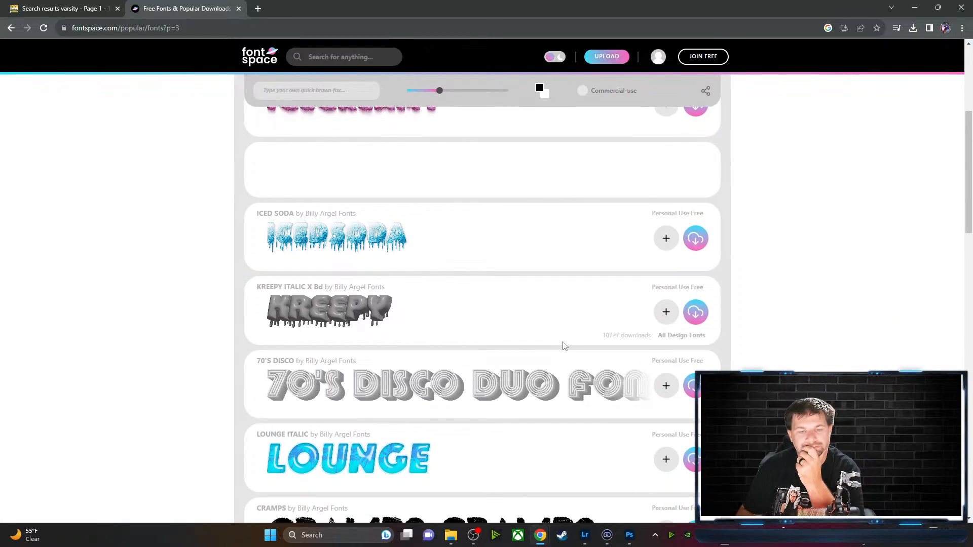
scroll(565, 346, "down", 3)
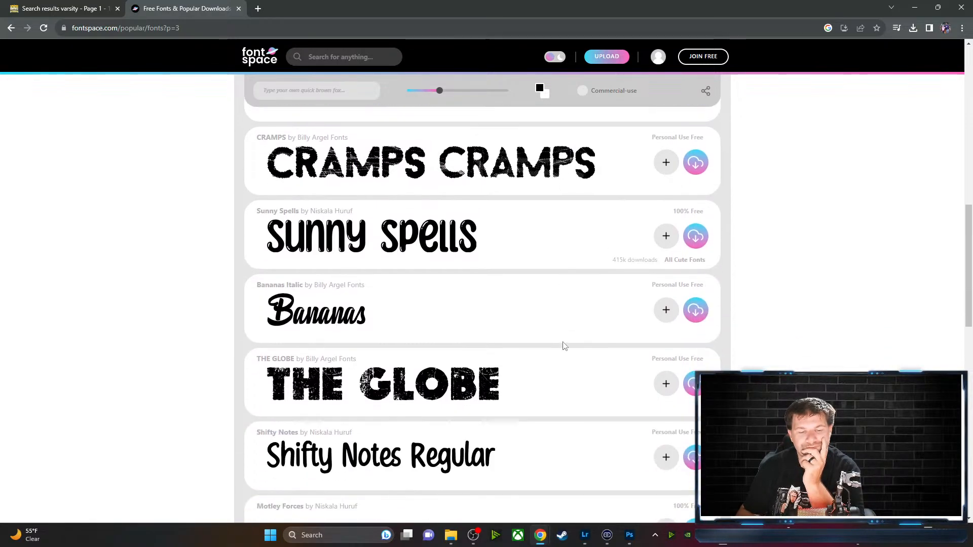
scroll(413, 194, "up", 15)
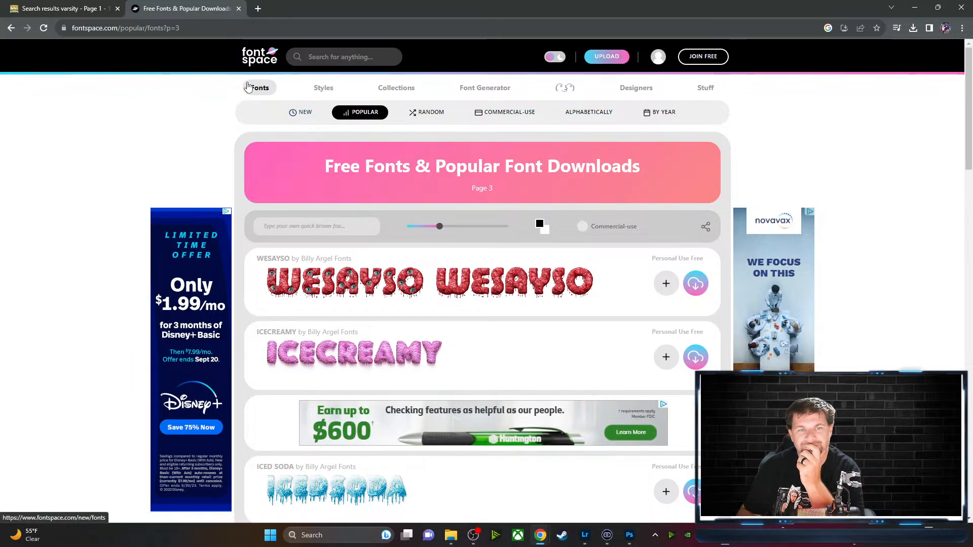
left_click(257, 90)
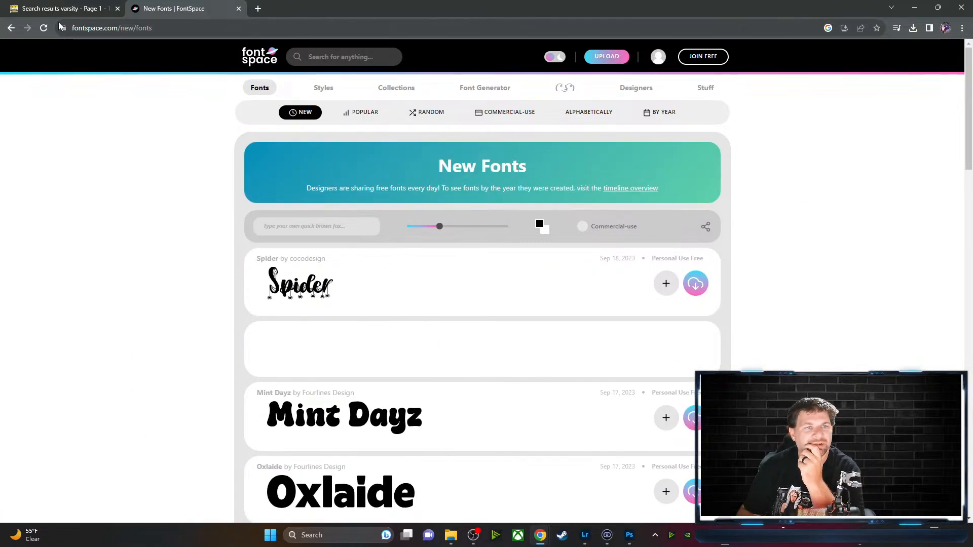
left_click(238, 8)
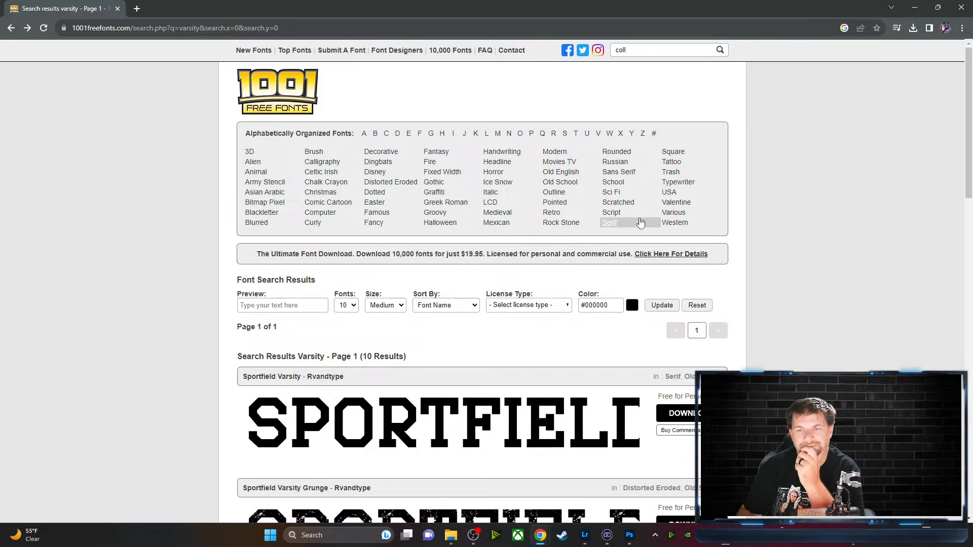
Search 1001 Free Fonts for 'sports' and scroll through the results
double_click(650, 50)
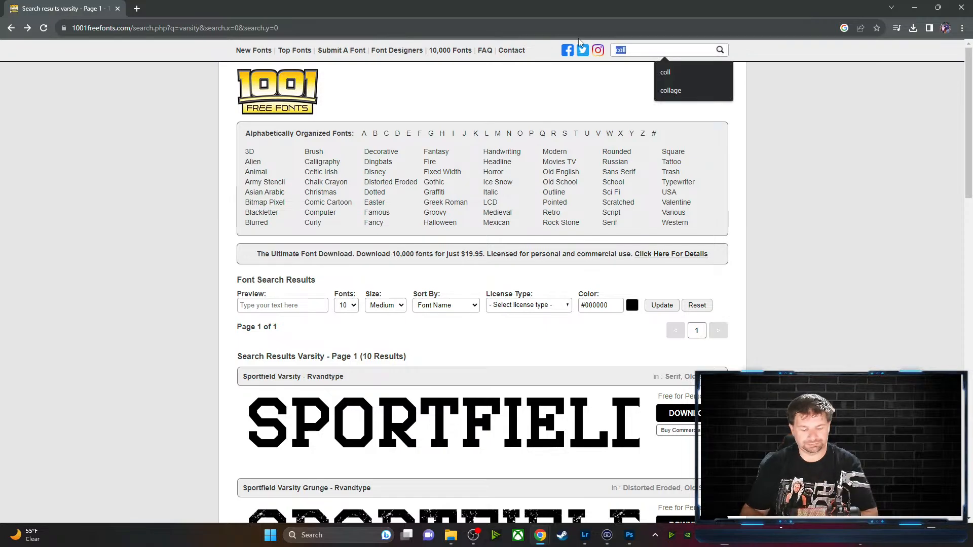
type("sp")
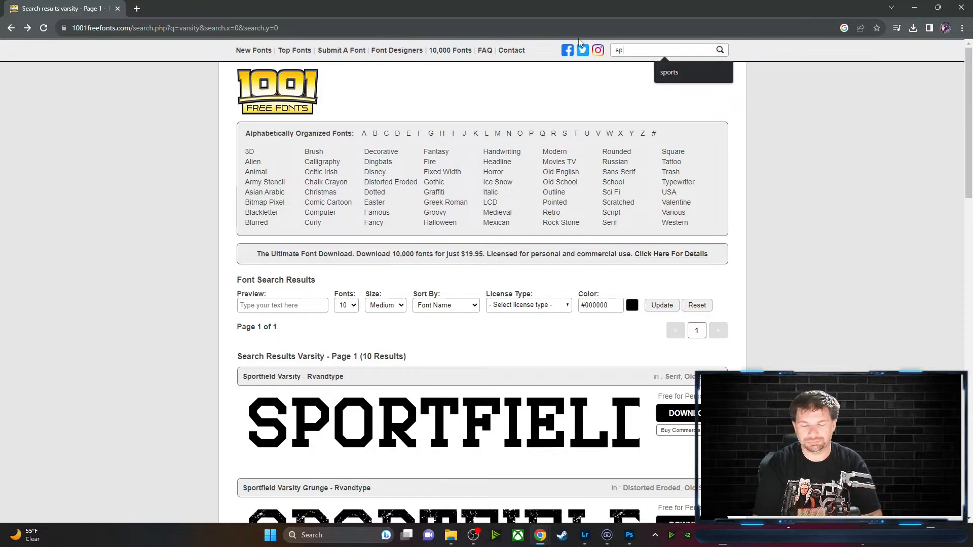
type("orts")
key("Return")
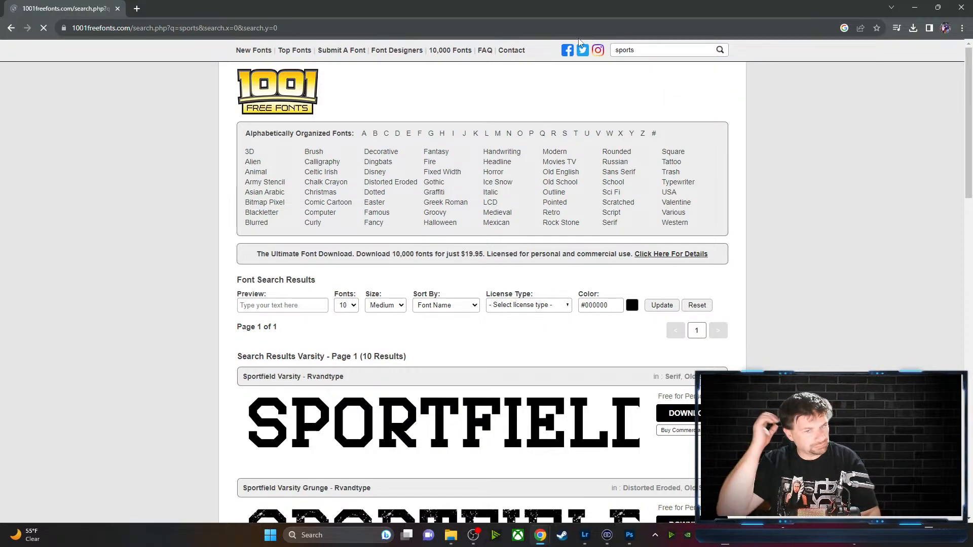
scroll(380, 428, "down", 8)
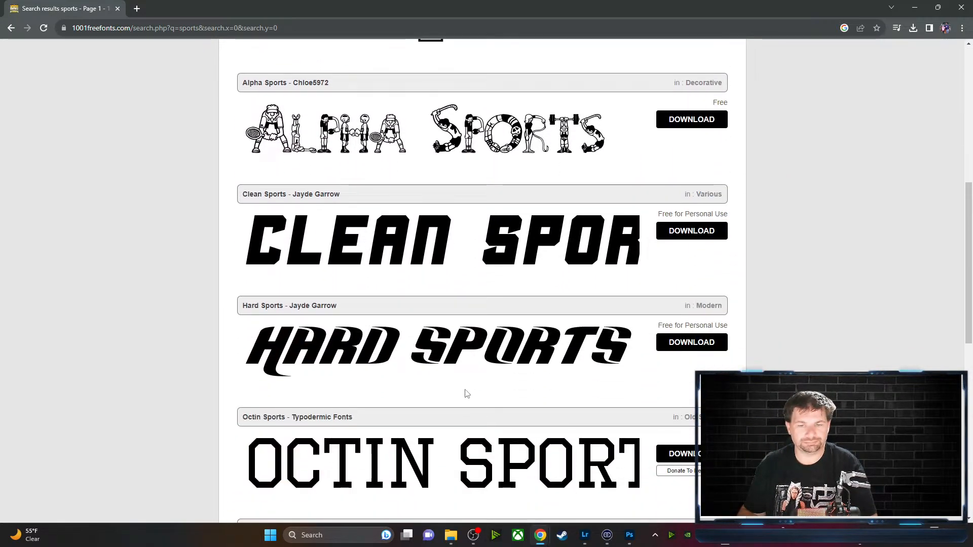
scroll(467, 394, "down", 5)
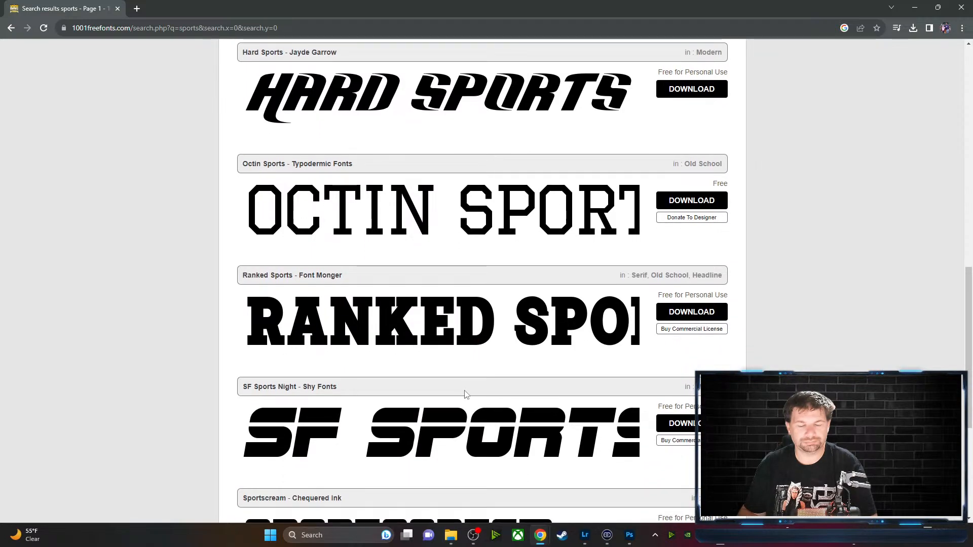
scroll(467, 393, "down", 2)
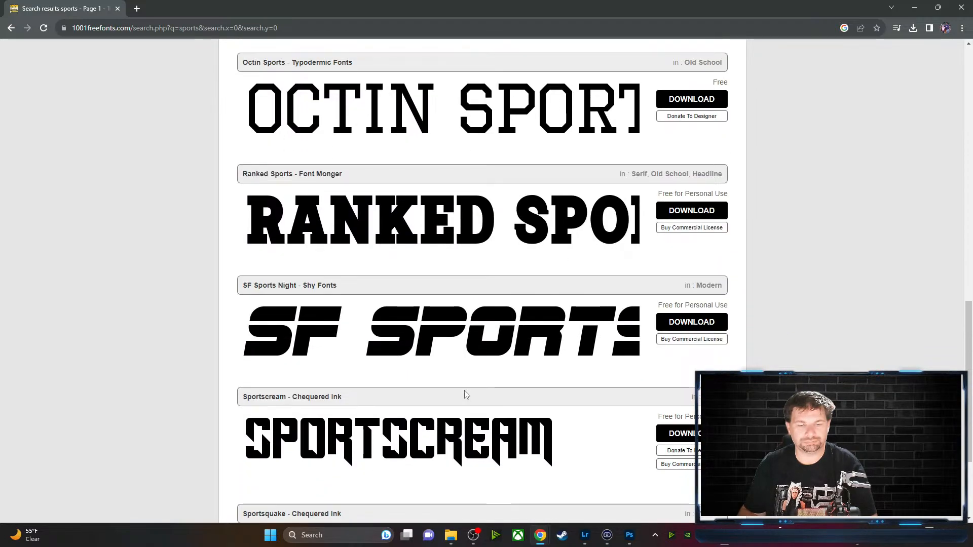
scroll(467, 394, "down", 3)
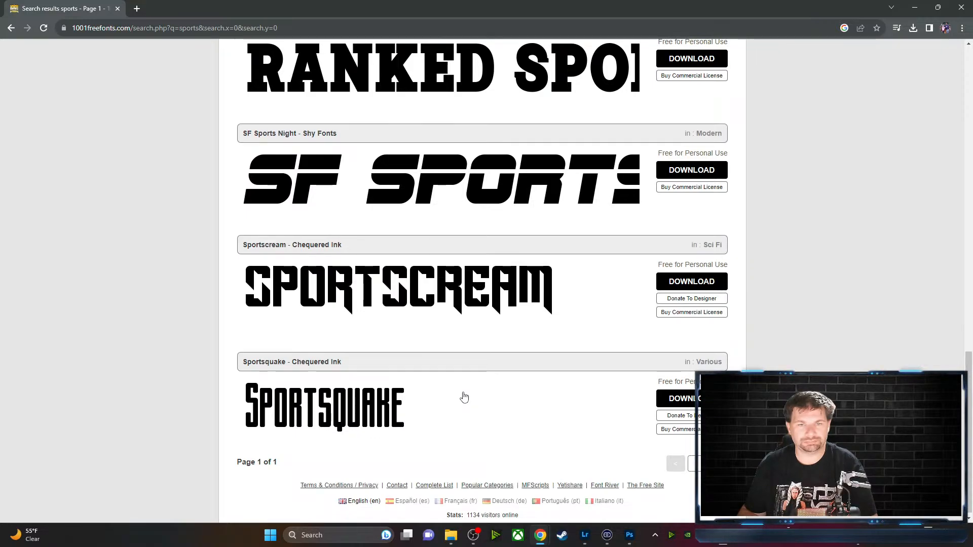
scroll(465, 397, "up", 1)
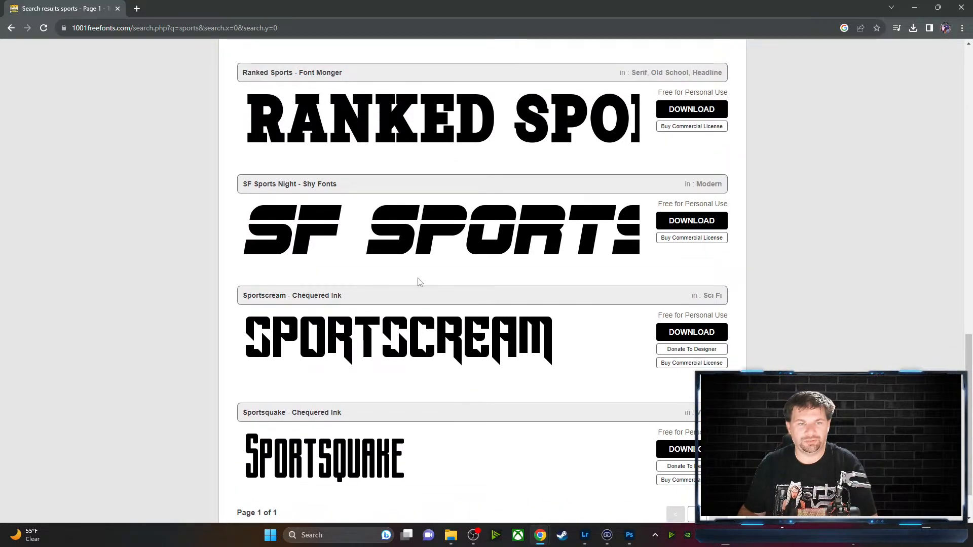
Download the SF Sports Night font and open sf-sports-night.zip
left_click(414, 241)
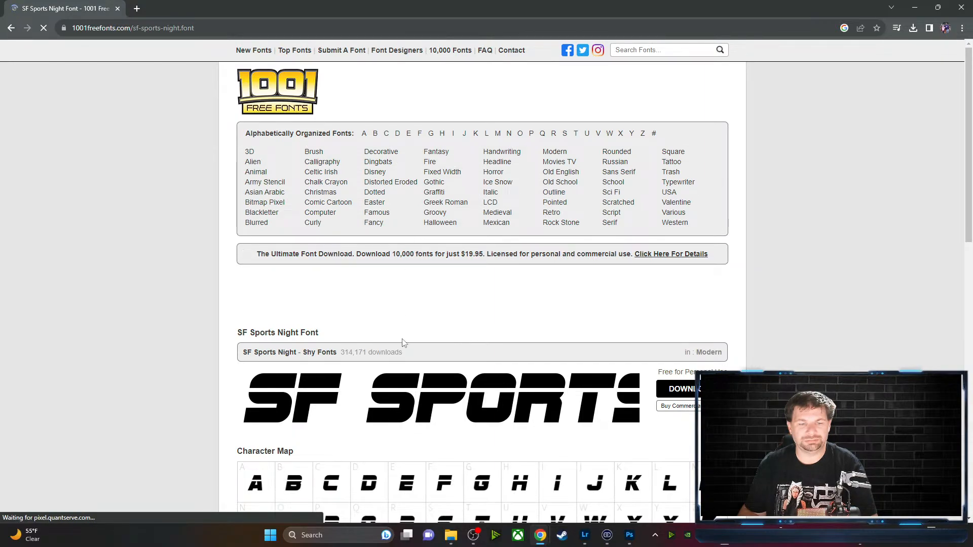
scroll(404, 334, "down", 4)
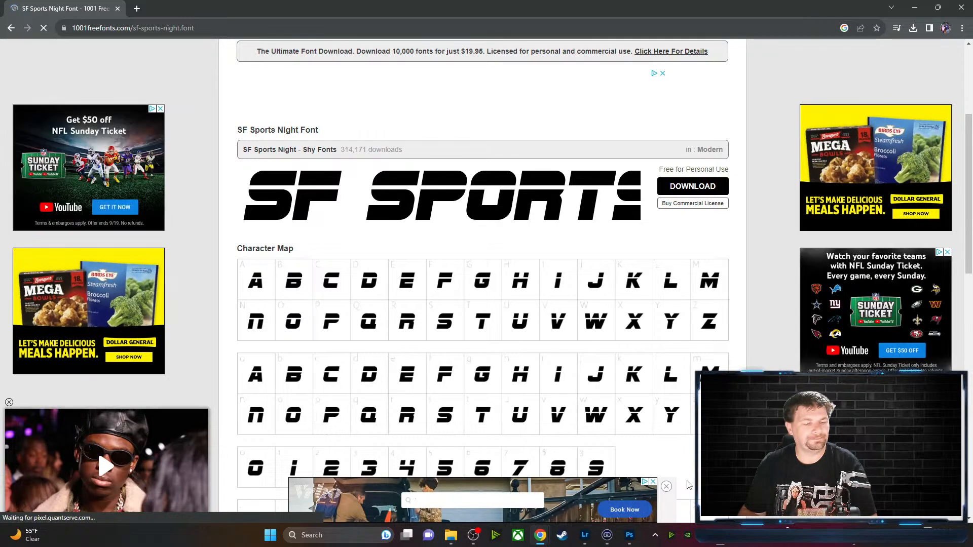
left_click(701, 195)
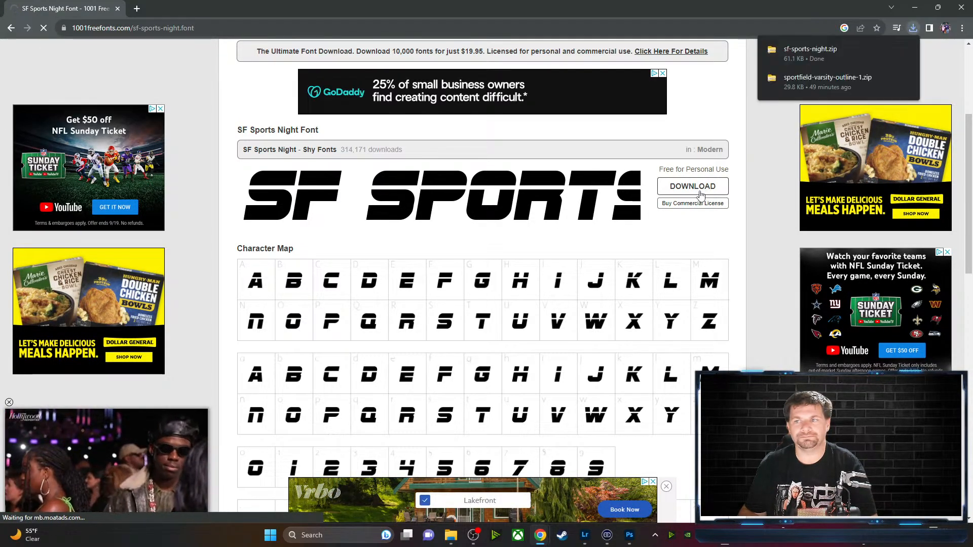
left_click(808, 49)
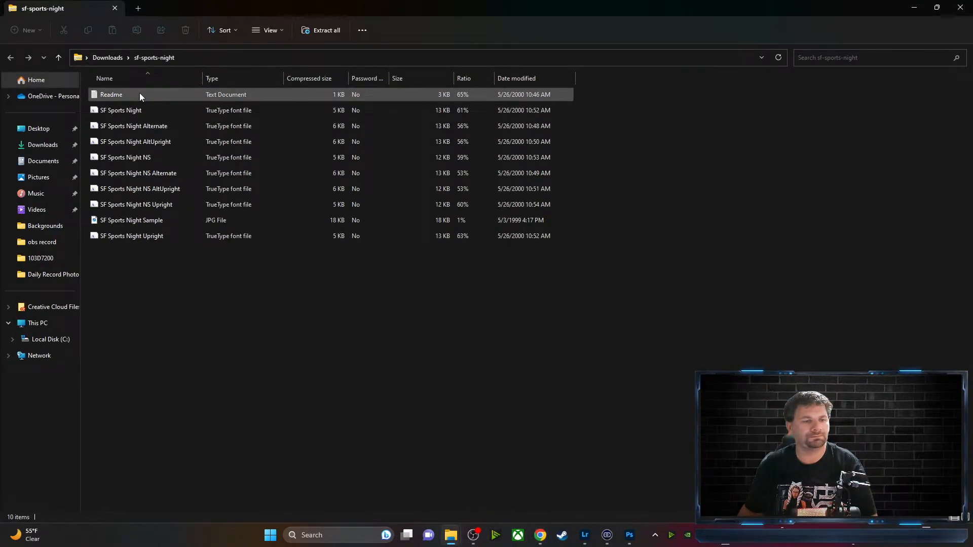
double_click(139, 92)
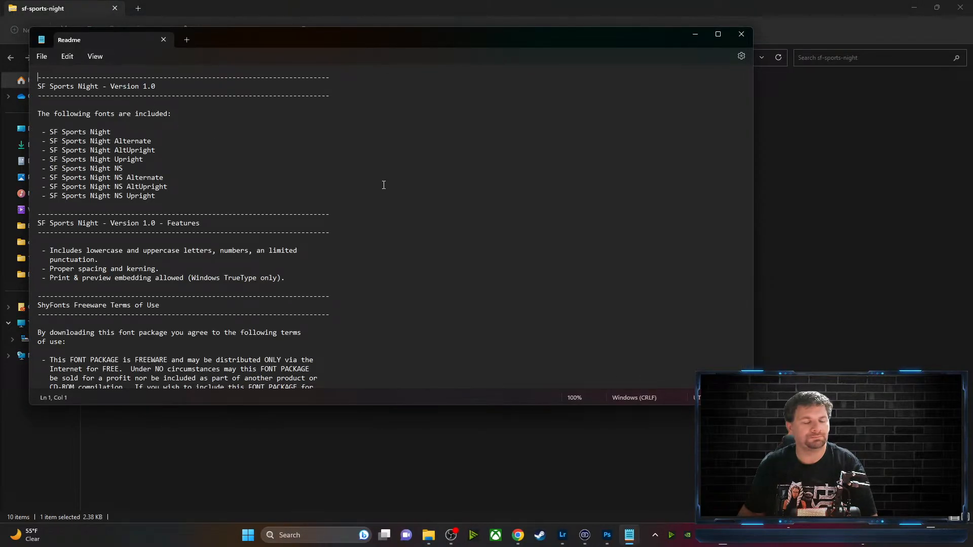
scroll(406, 186, "down", 5)
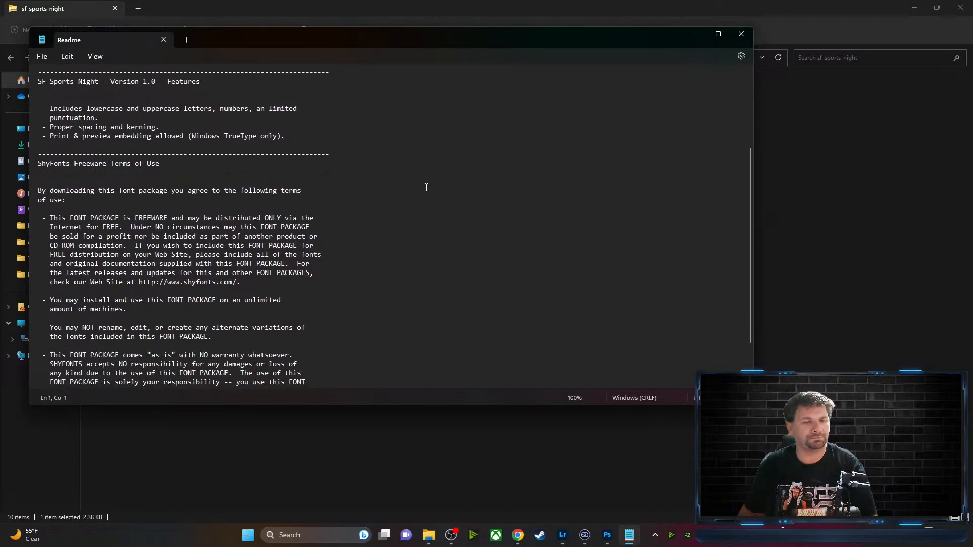
scroll(426, 187, "down", 3)
left_click(740, 36)
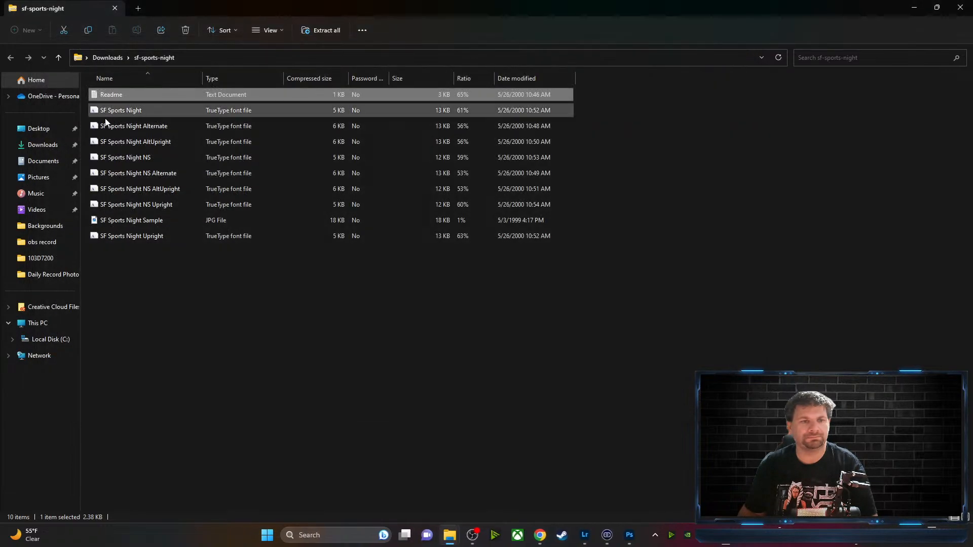
double_click(128, 96)
scroll(329, 265, "down", 2)
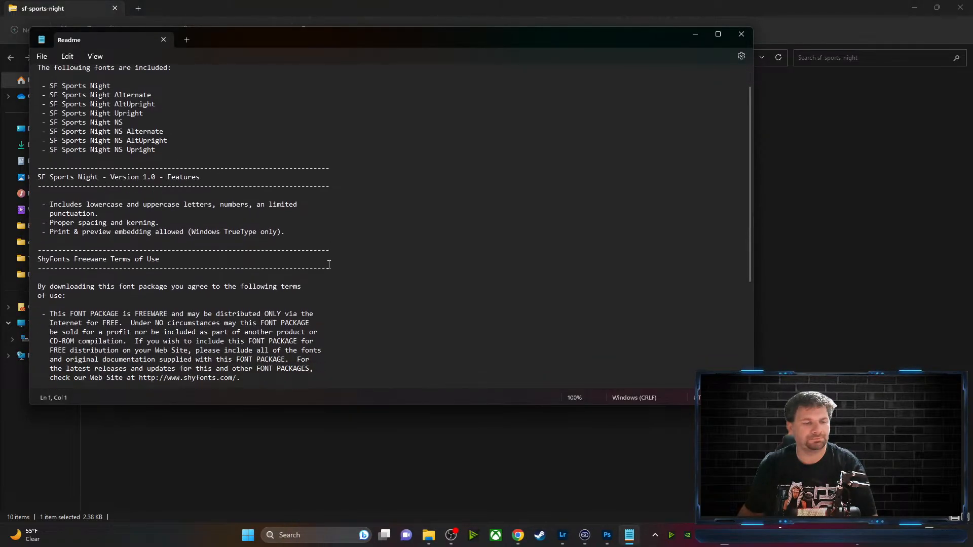
scroll(329, 264, "down", 5)
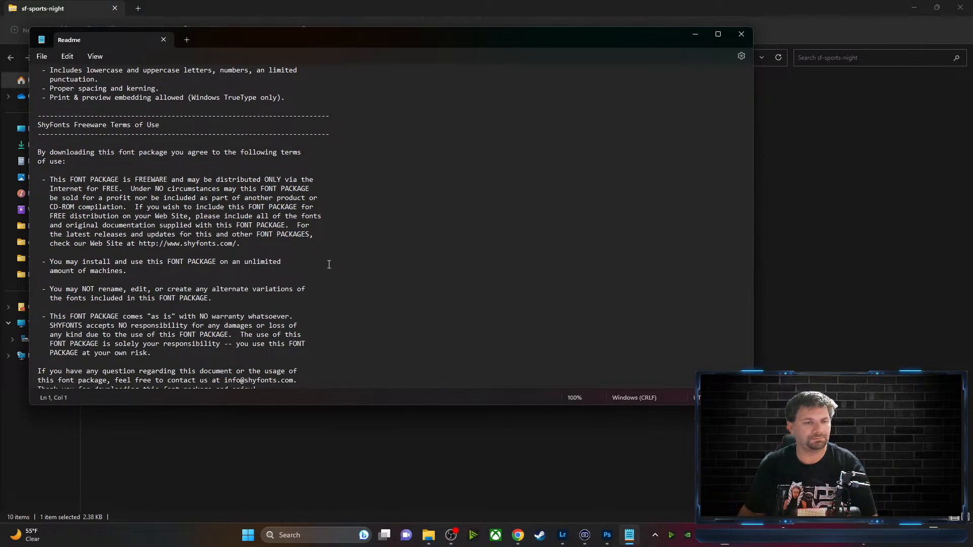
scroll(329, 265, "down", 2)
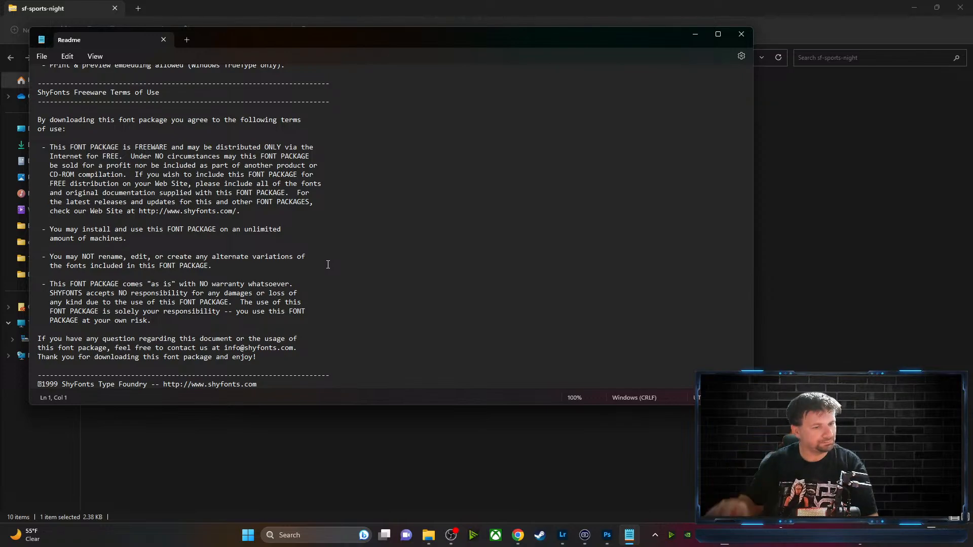
scroll(363, 274, "up", 8)
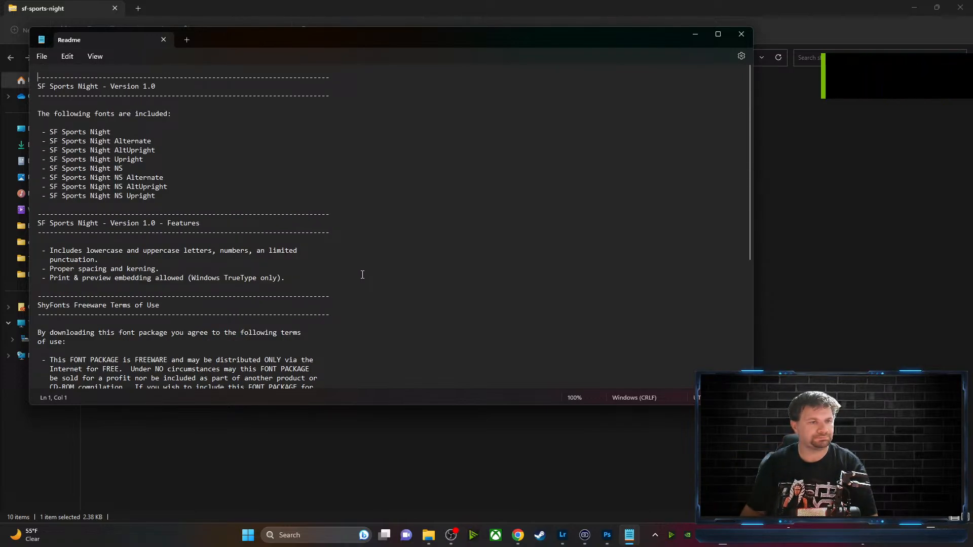
left_click(742, 35)
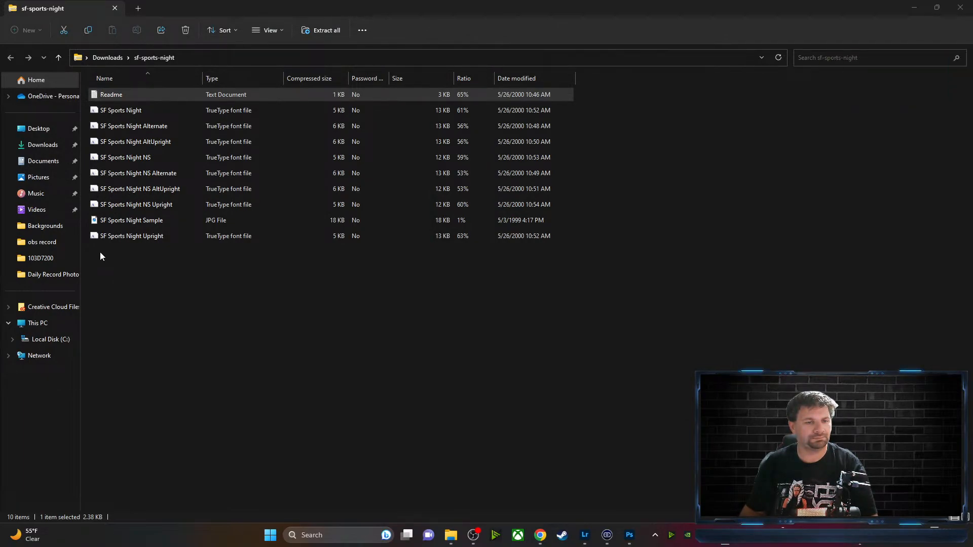
View the SF Sports Night sample image, then preview and install SF Sports Night
left_click(119, 223)
double_click(119, 223)
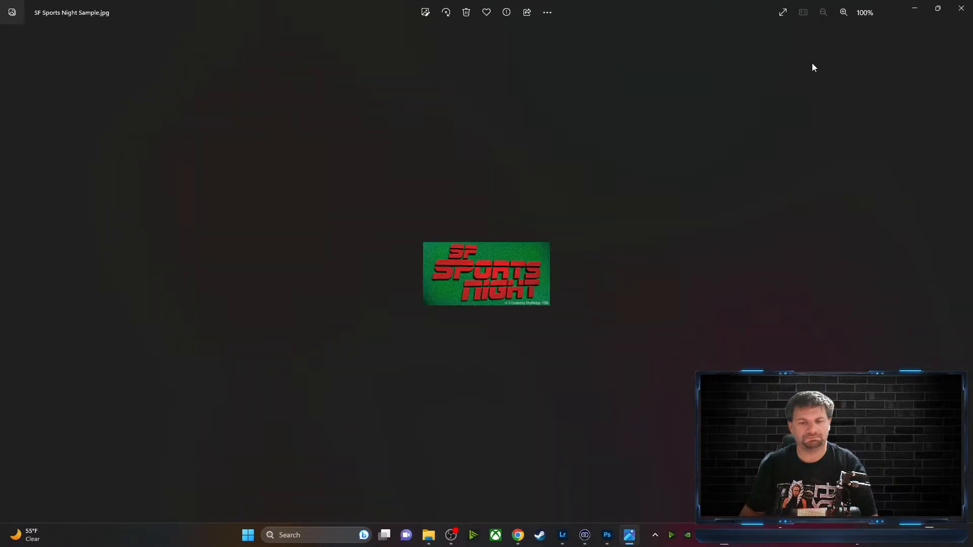
left_click(957, 9)
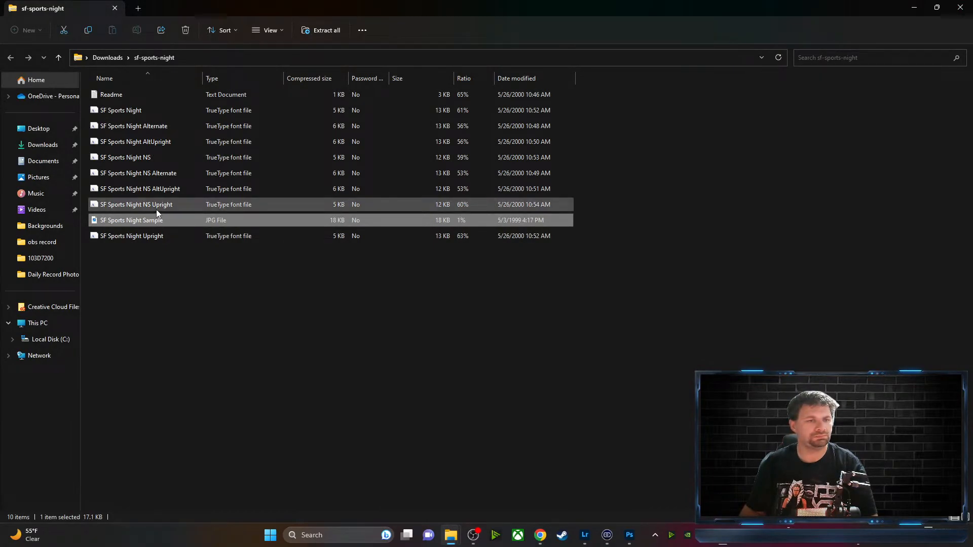
double_click(156, 110)
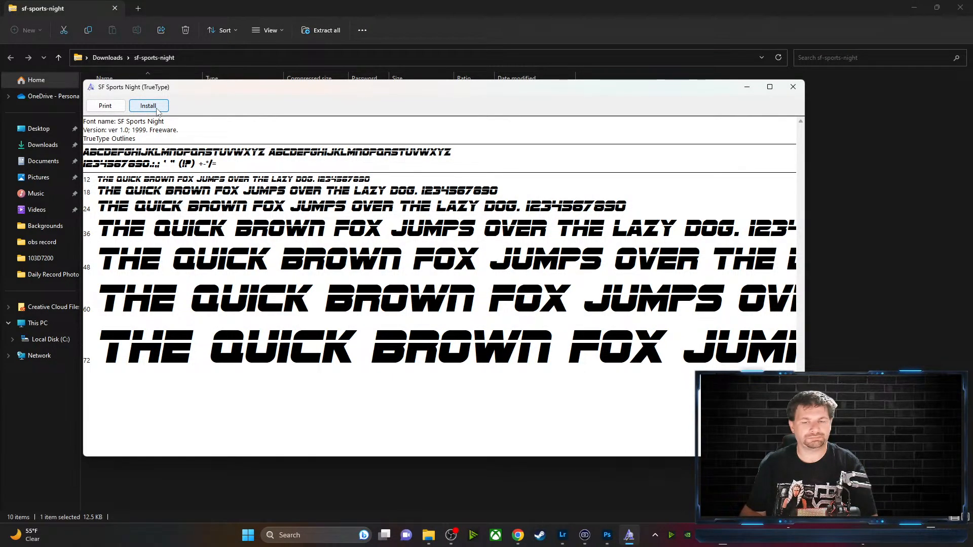
left_click(157, 111)
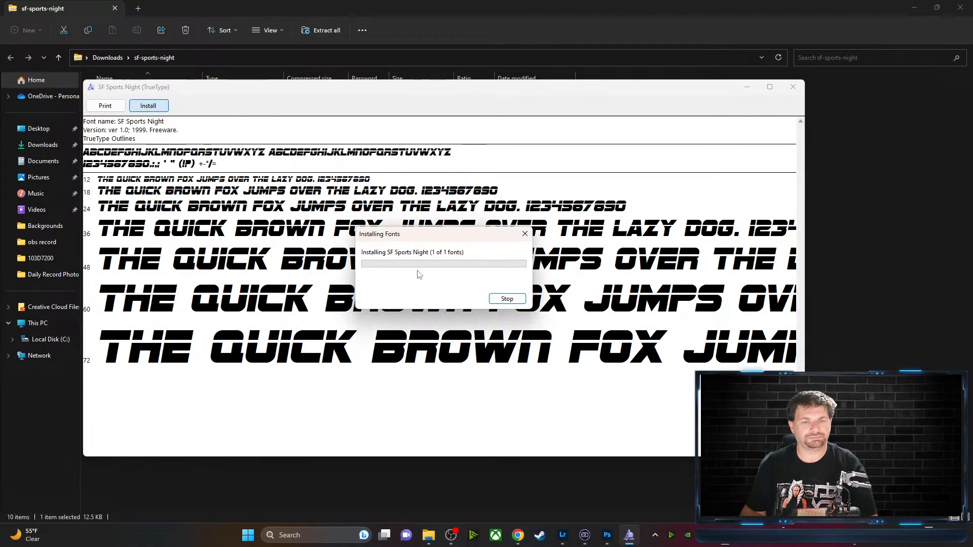
left_click(794, 89)
Preview SF Sports Night Alternate, then preview and install SF Sports Night NS
left_click(119, 129)
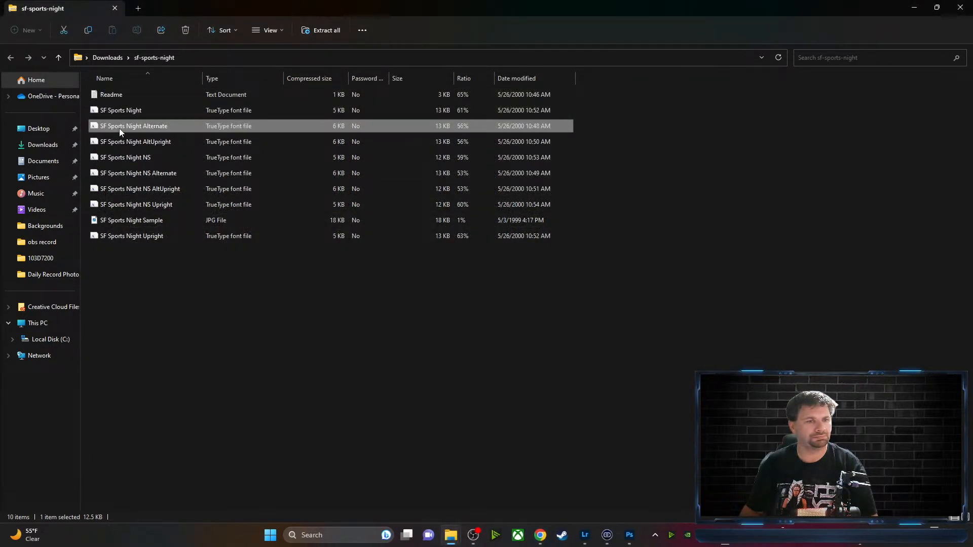
double_click(119, 129)
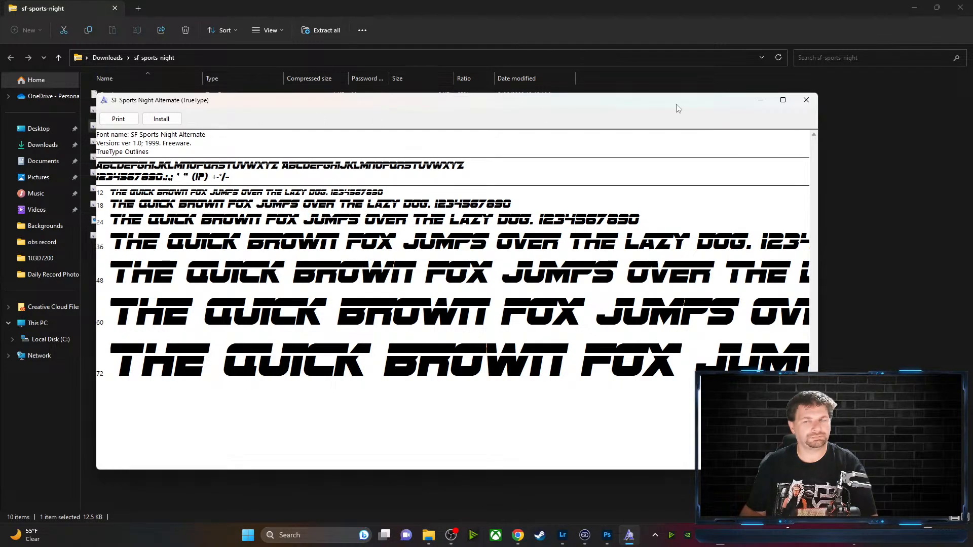
left_click(805, 100)
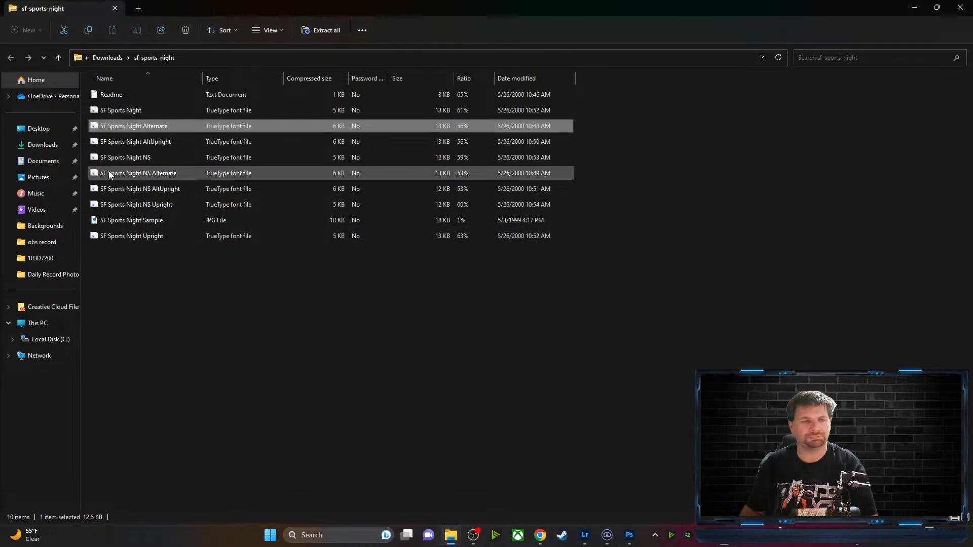
left_click(114, 160)
double_click(114, 159)
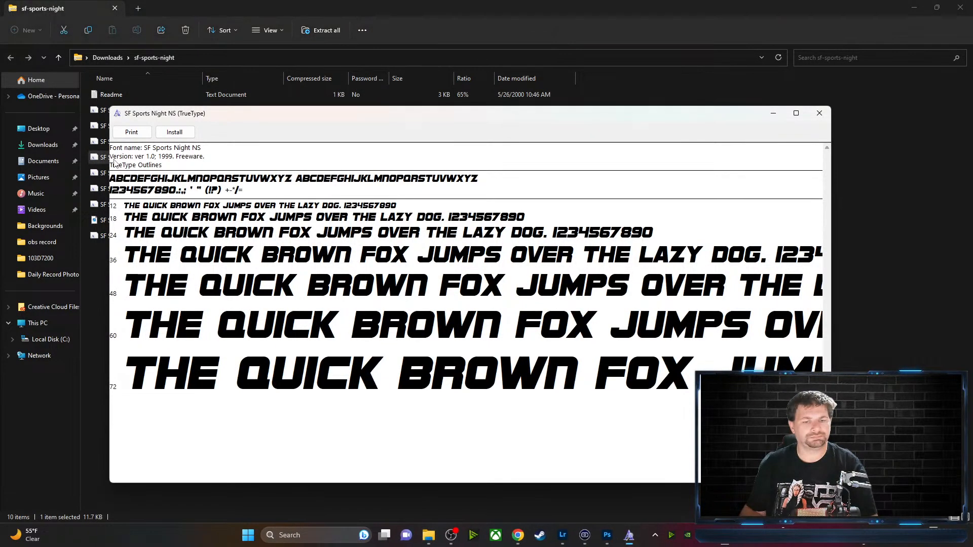
left_click(175, 132)
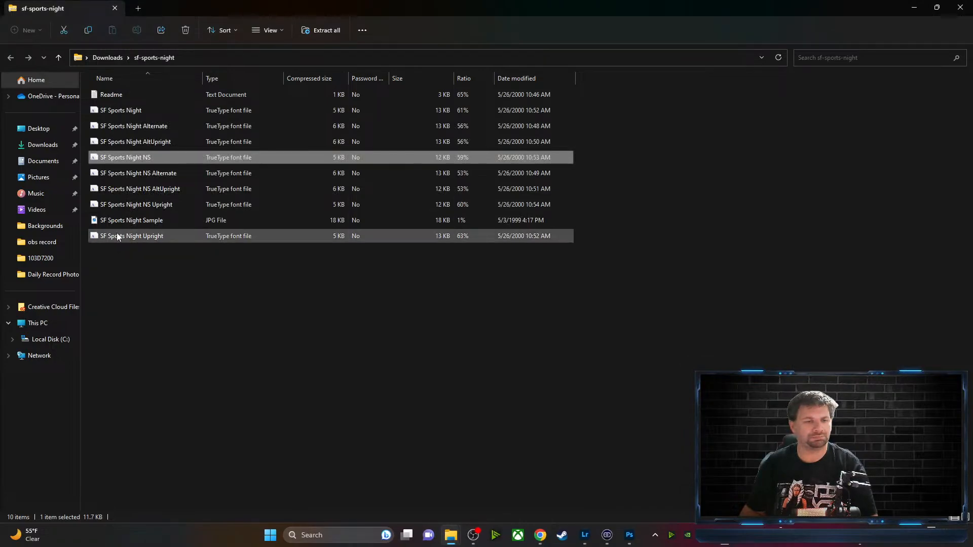
Preview the Upright and NS Upright variants, then minimize the font folder
double_click(116, 236)
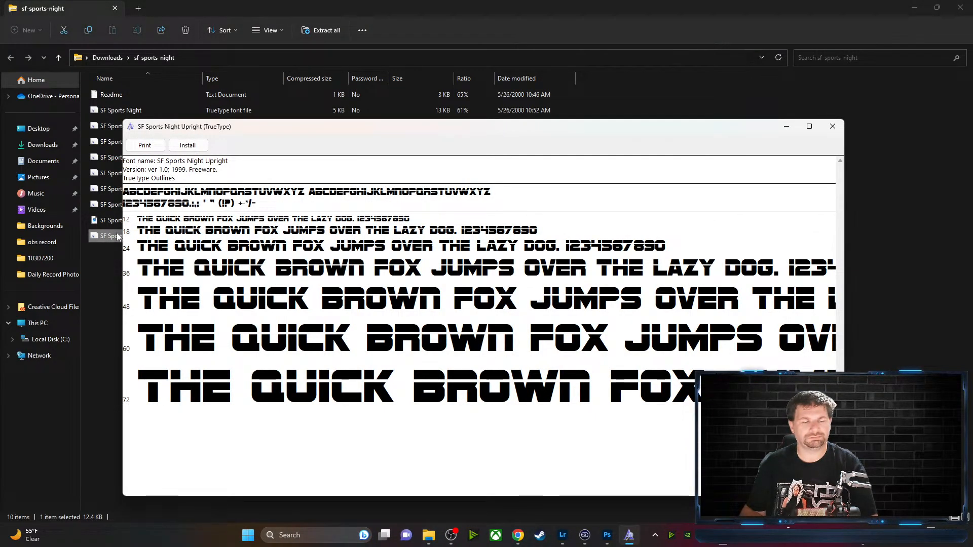
left_click(833, 126)
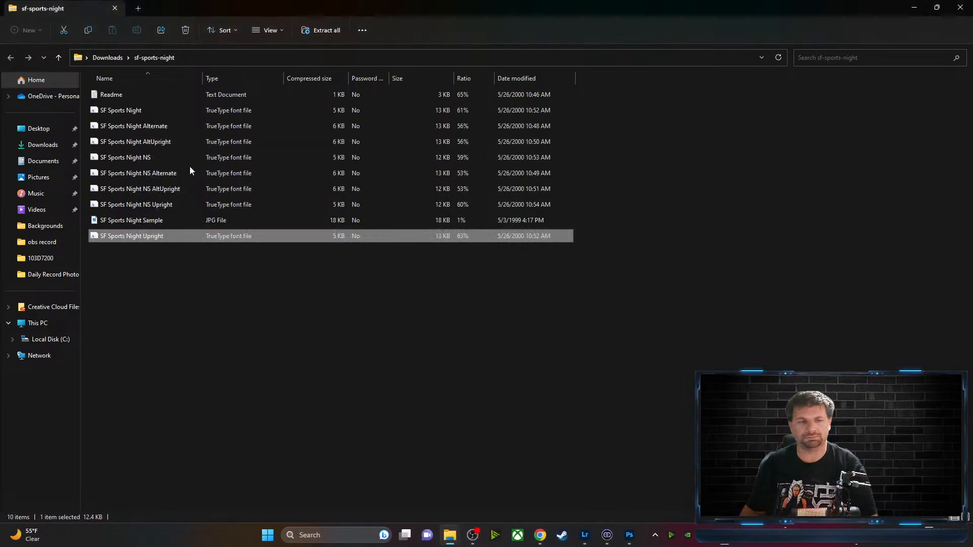
double_click(172, 204)
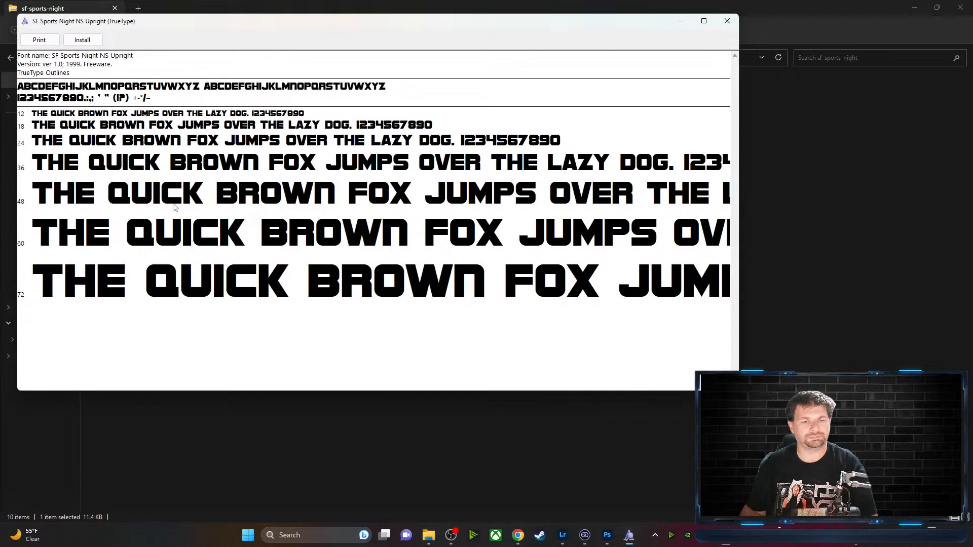
left_click(727, 21)
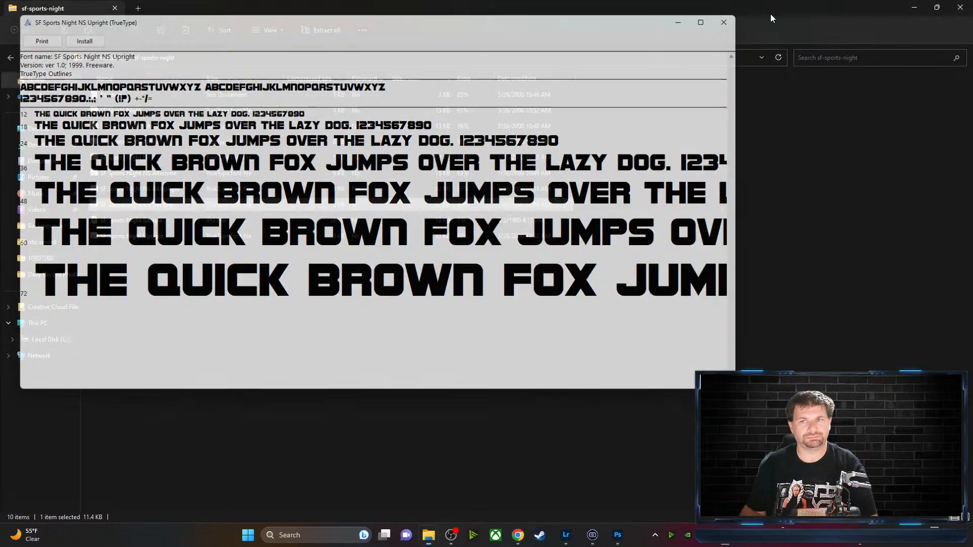
left_click(919, 9)
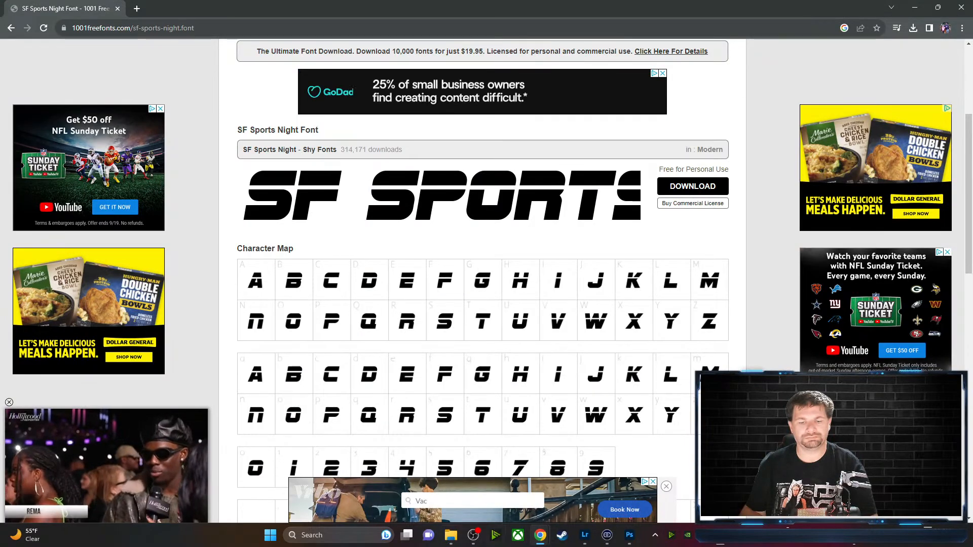
Back in Photoshop, set the TRIWAY line in SF Sports Night
left_click(630, 538)
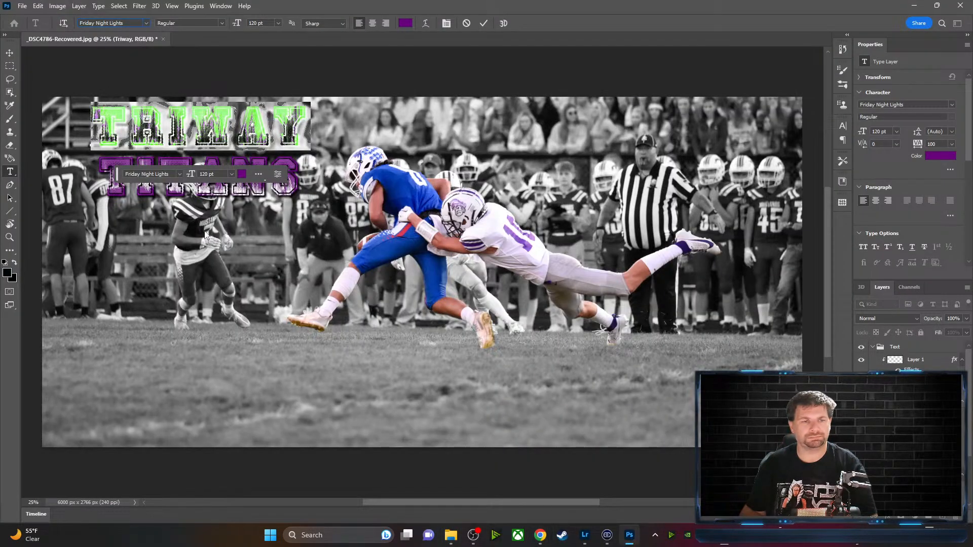
left_click(147, 22)
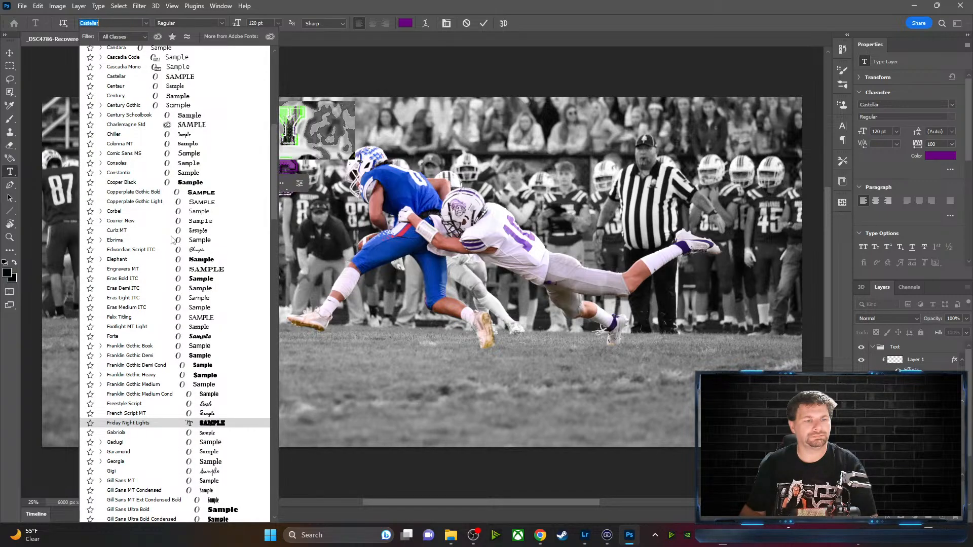
scroll(135, 452, "down", 8)
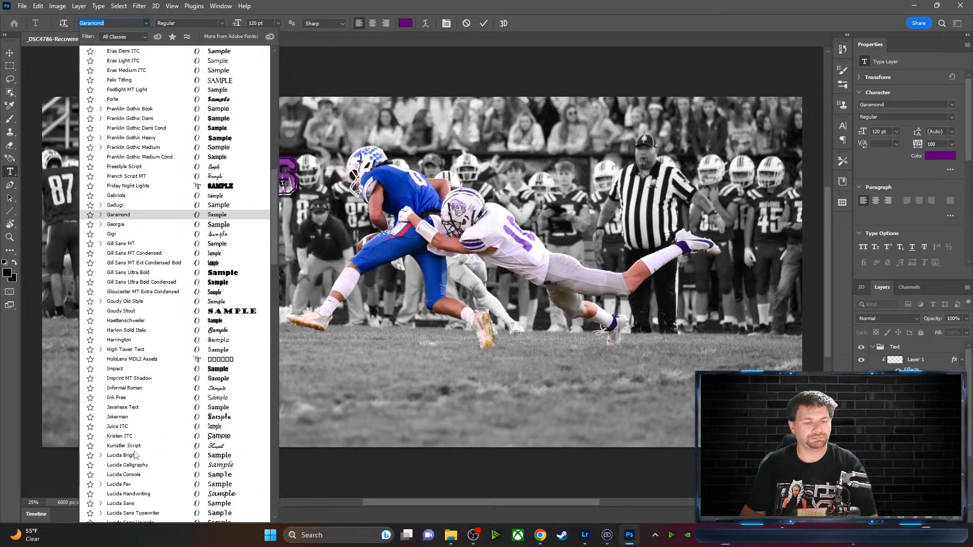
scroll(135, 454, "down", 14)
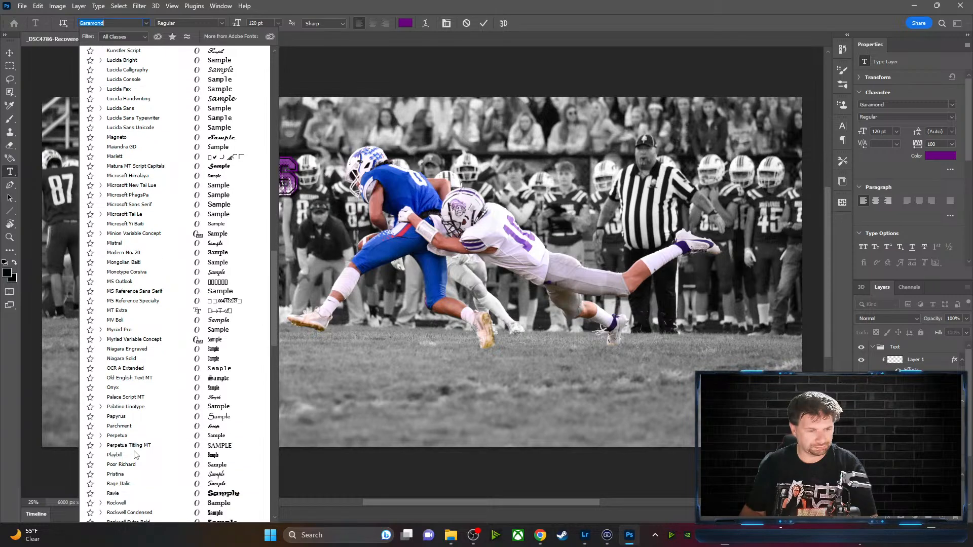
scroll(134, 454, "down", 4)
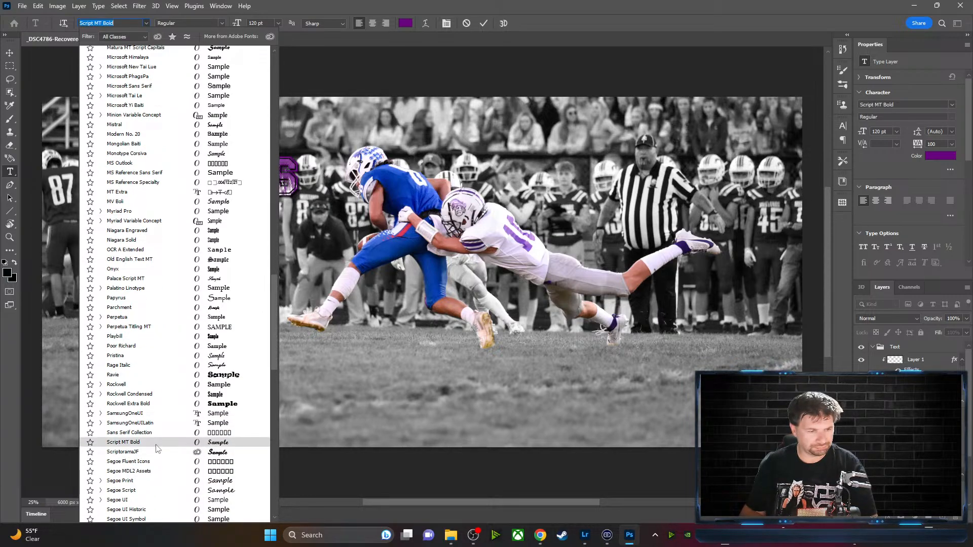
scroll(157, 448, "down", 3)
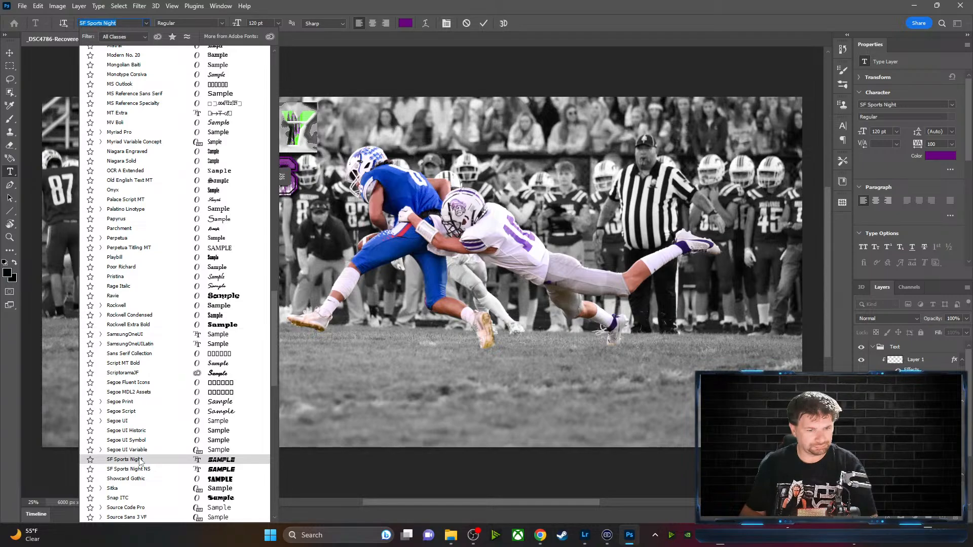
left_click(140, 460)
left_click(381, 77)
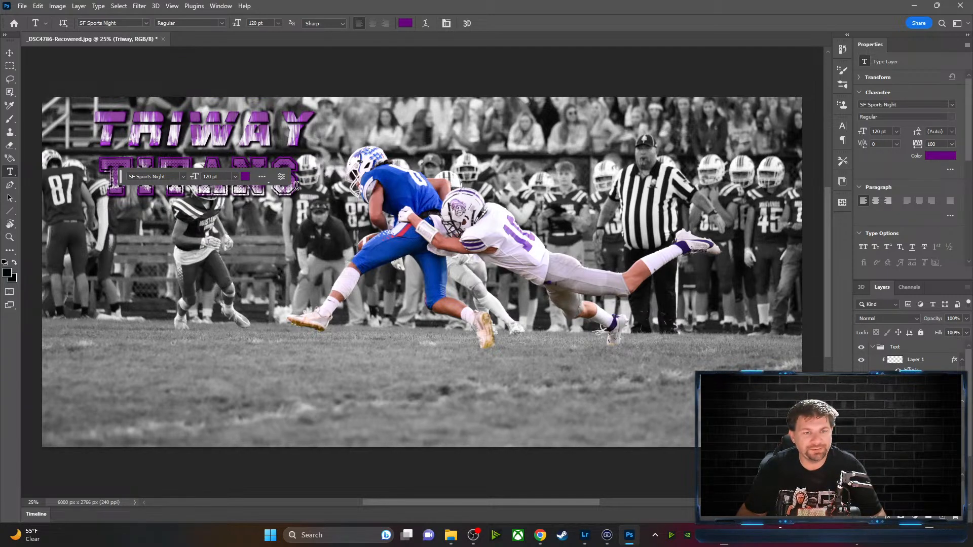
Select TITANS and change it to SF Sports Night as well
left_click_drag(296, 186, 99, 185)
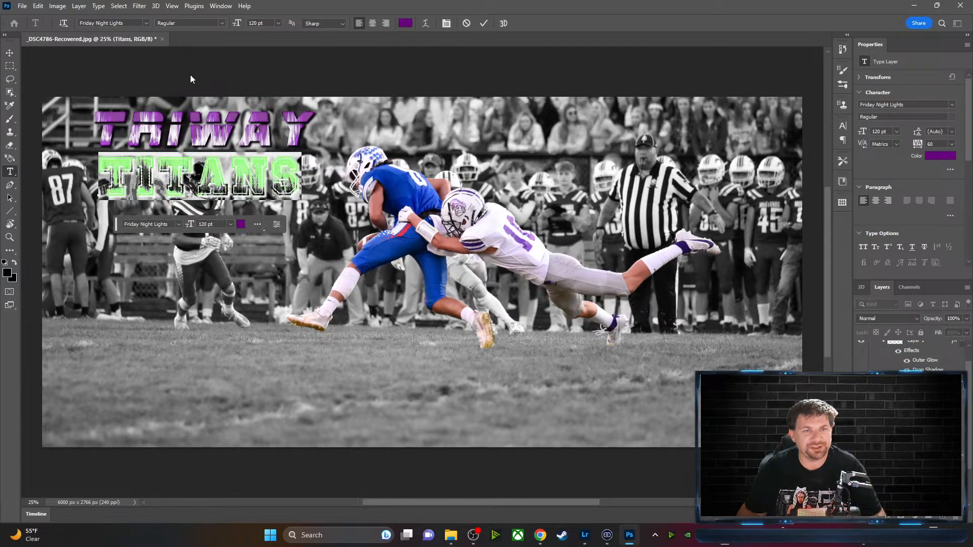
left_click(147, 23)
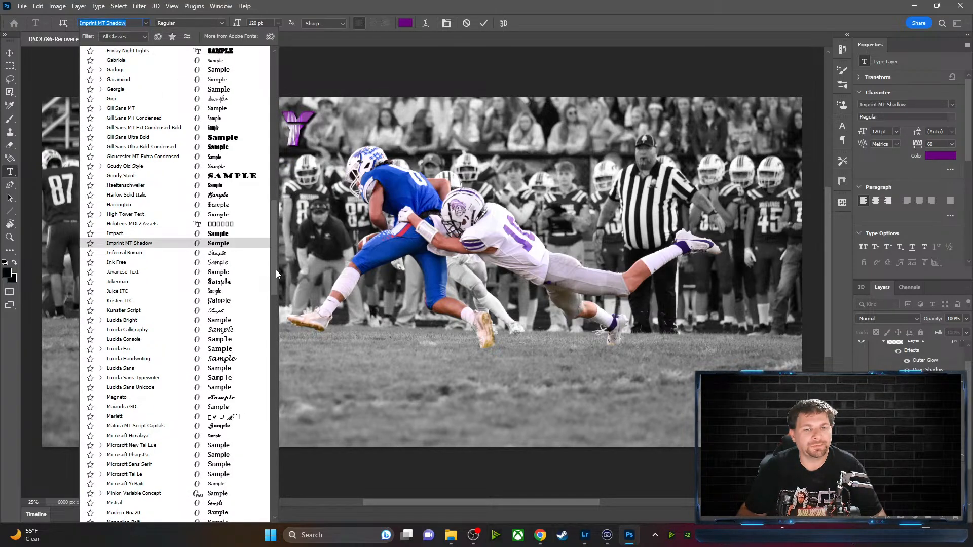
scroll(276, 270, "up", 20)
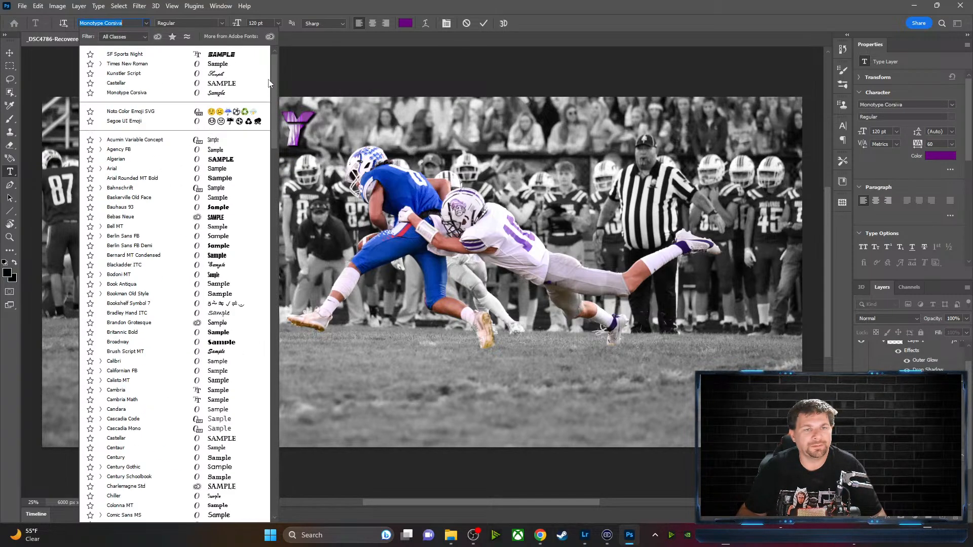
left_click(185, 55)
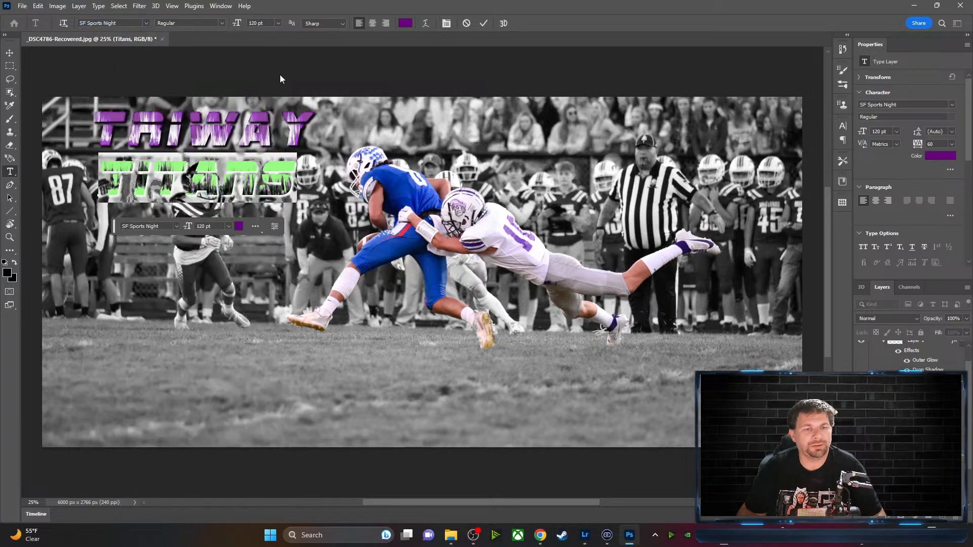
left_click(484, 23)
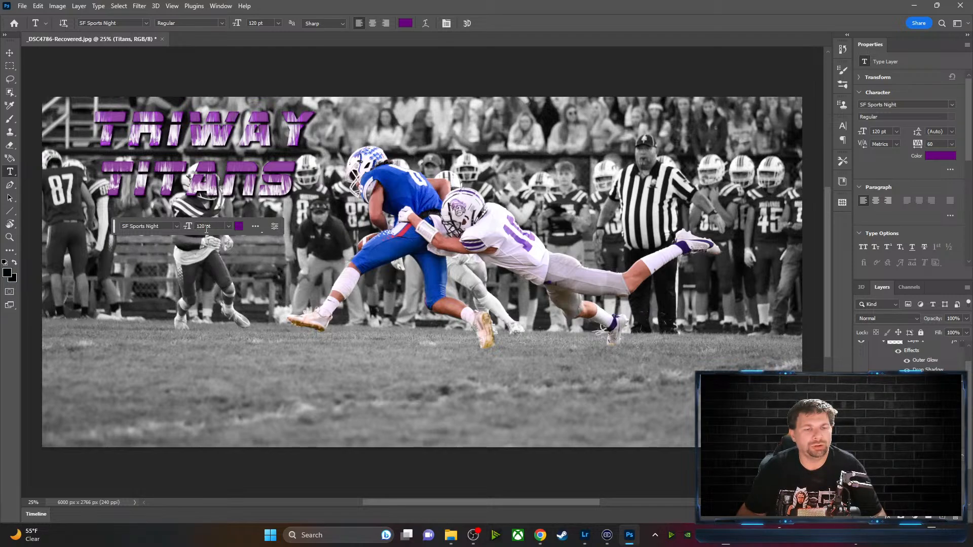
left_click_drag(114, 225, 113, 473)
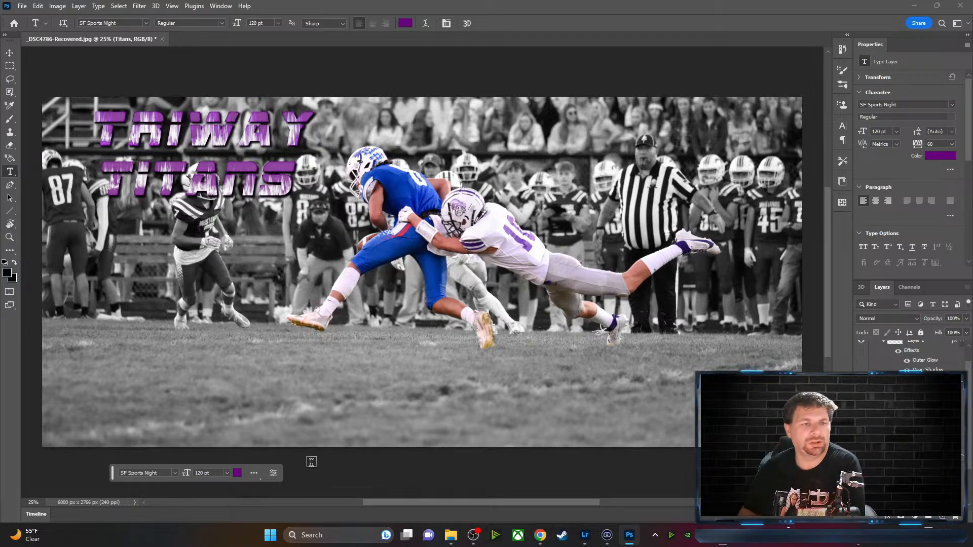
left_click_drag(316, 127, 91, 133)
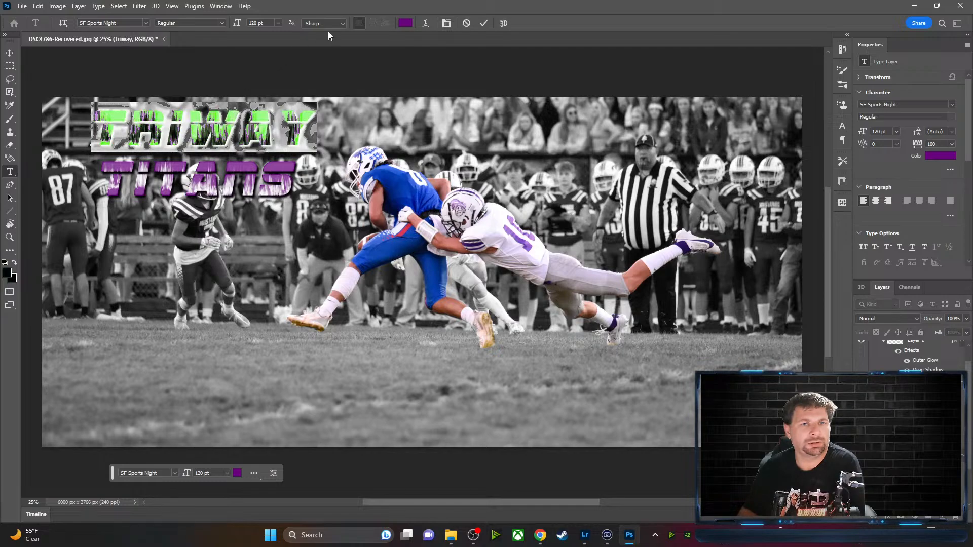
left_click(342, 23)
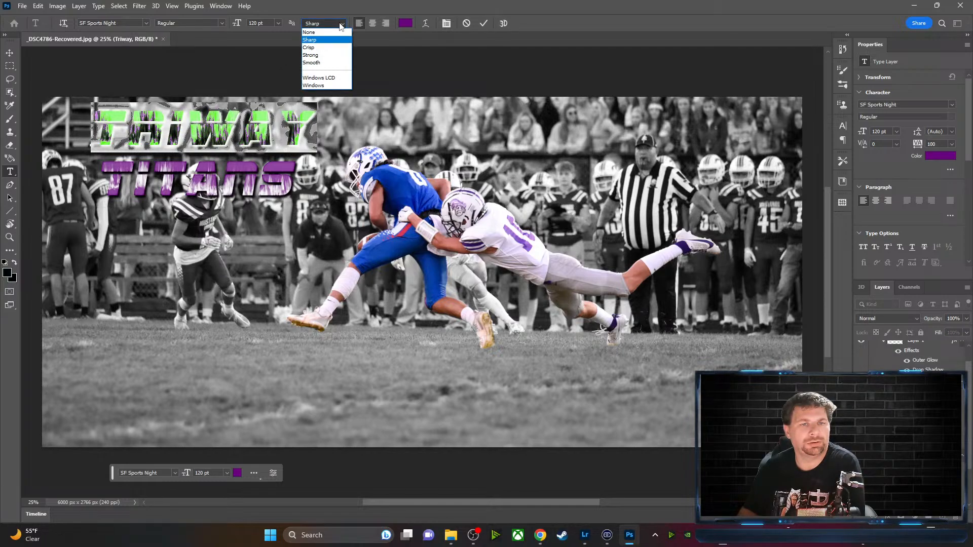
left_click(220, 23)
left_click(220, 23)
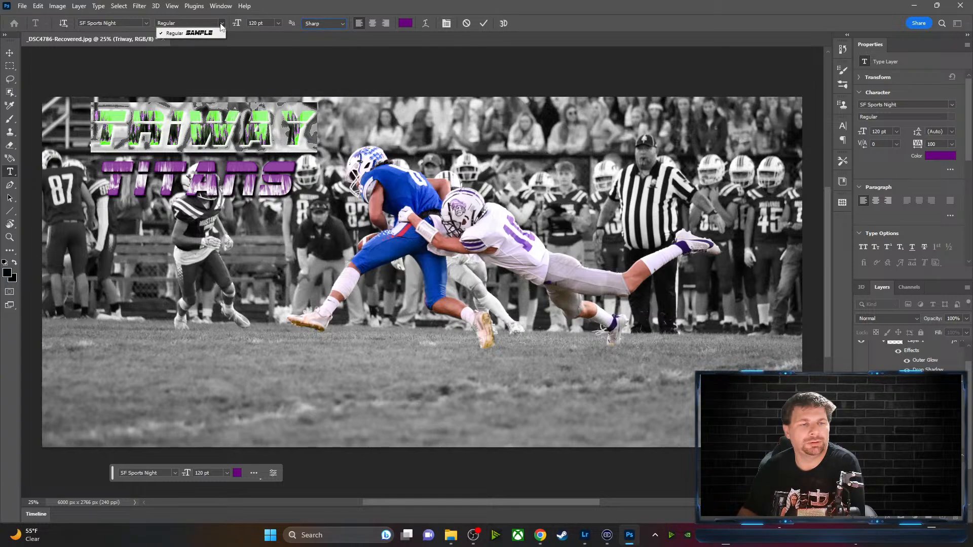
left_click(271, 63)
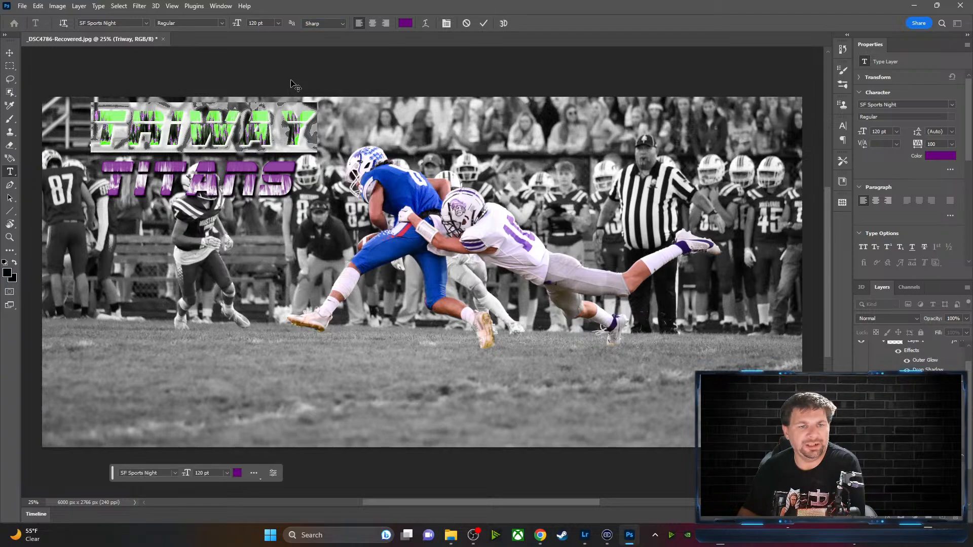
left_click(483, 23)
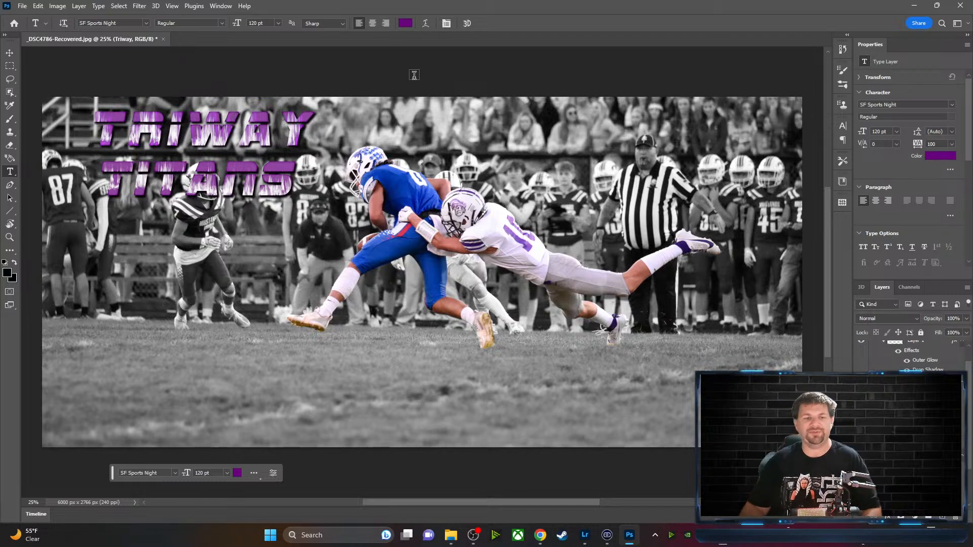
Link Layer 1 with the title text layer via Link Layers, then nudge TRIWAY left
left_click(10, 53)
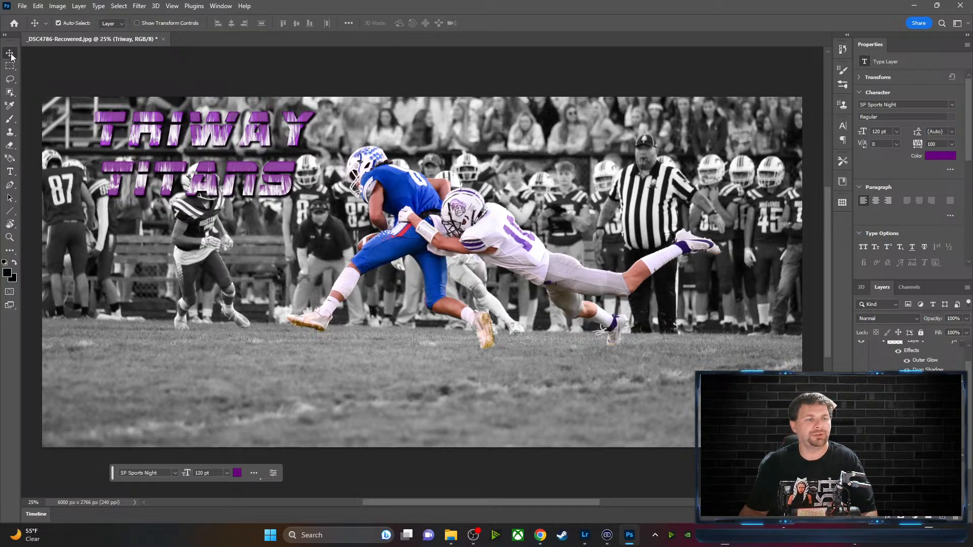
mouse_move(150, 142)
left_mouse_down()
mouse_move(122, 135)
mouse_move(154, 136)
left_mouse_up()
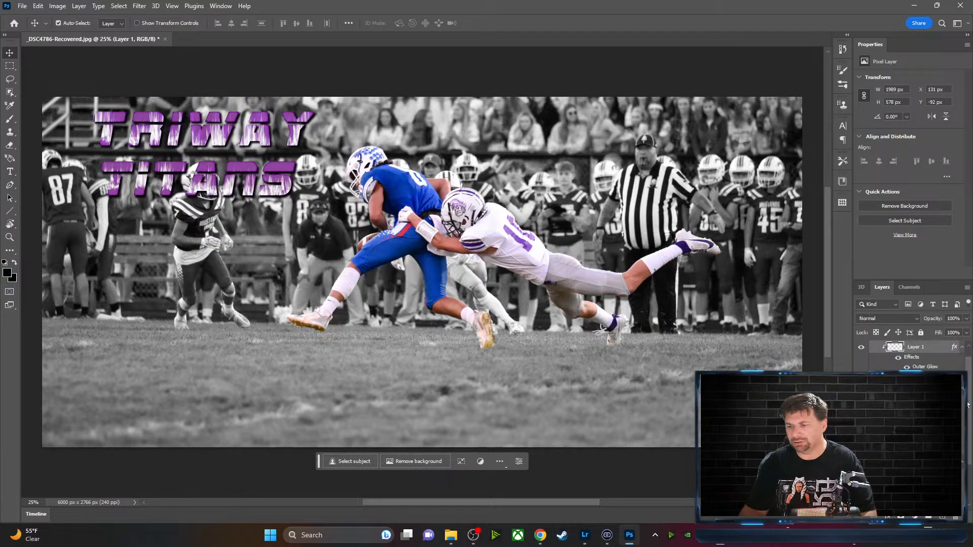
left_click_drag(968, 405, 972, 370)
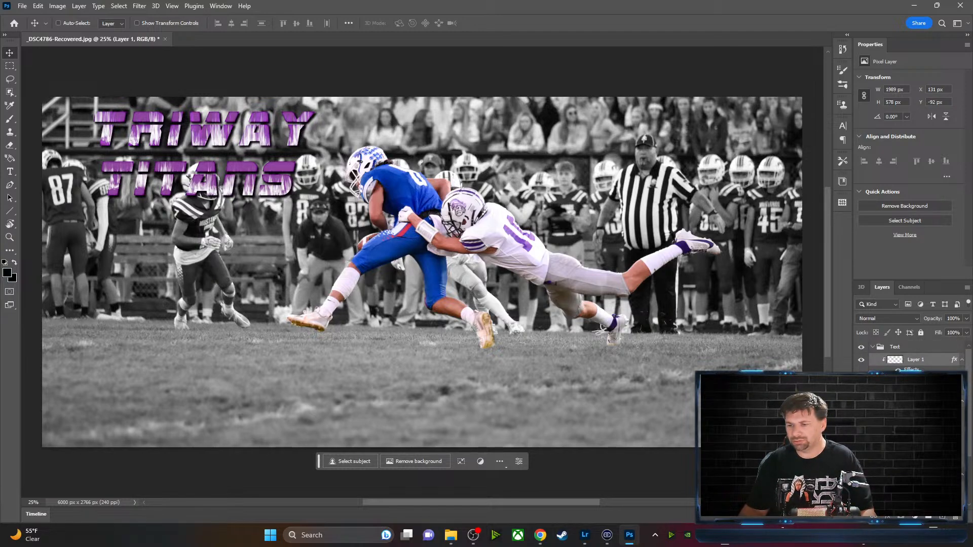
left_click(916, 402, "ctrl")
right_click(934, 362)
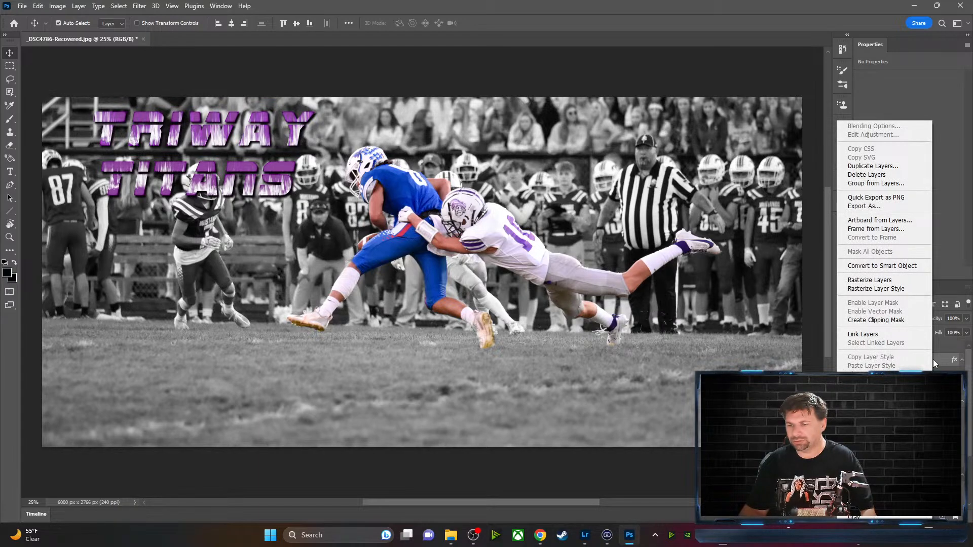
left_click(911, 335)
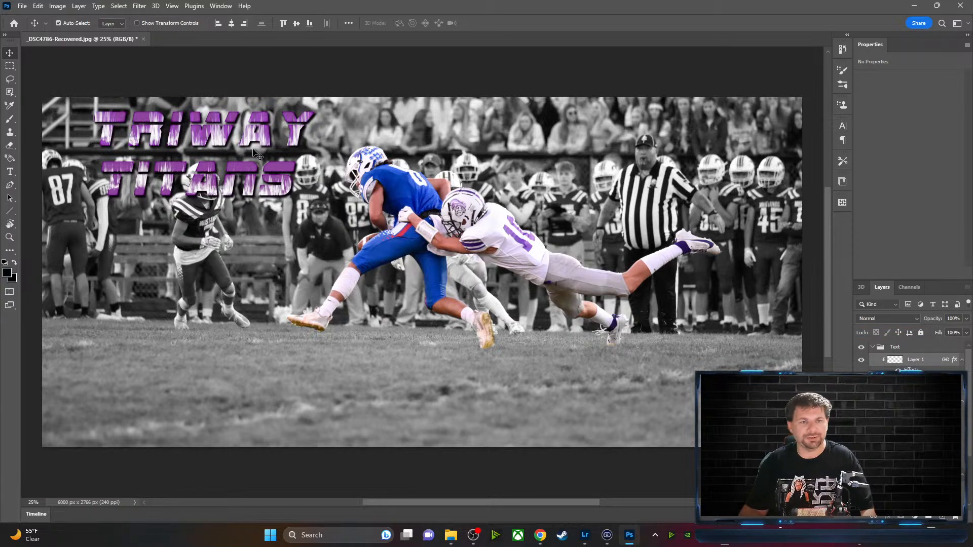
left_click_drag(223, 141, 186, 137)
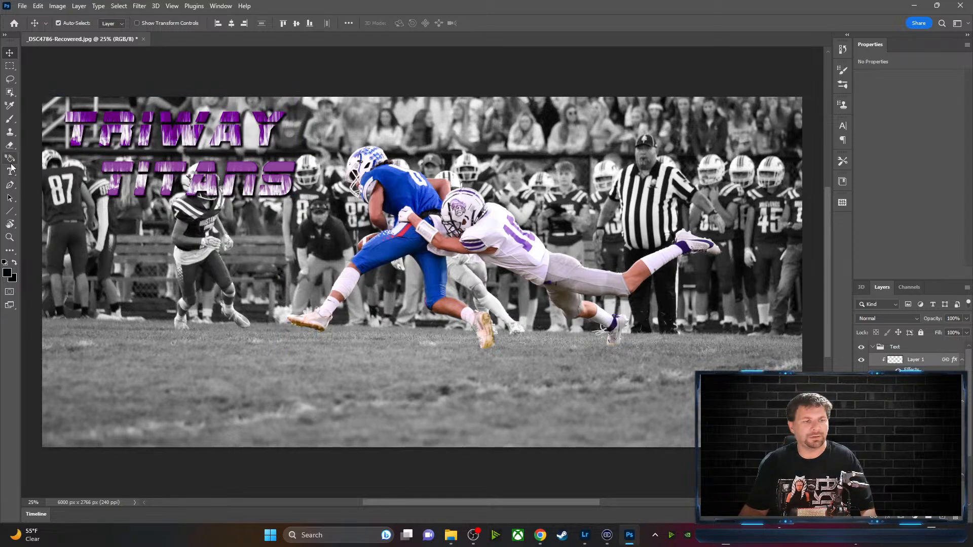
Select the word TRIWAY and raise its tracking to 1040 across the photo
key("t")
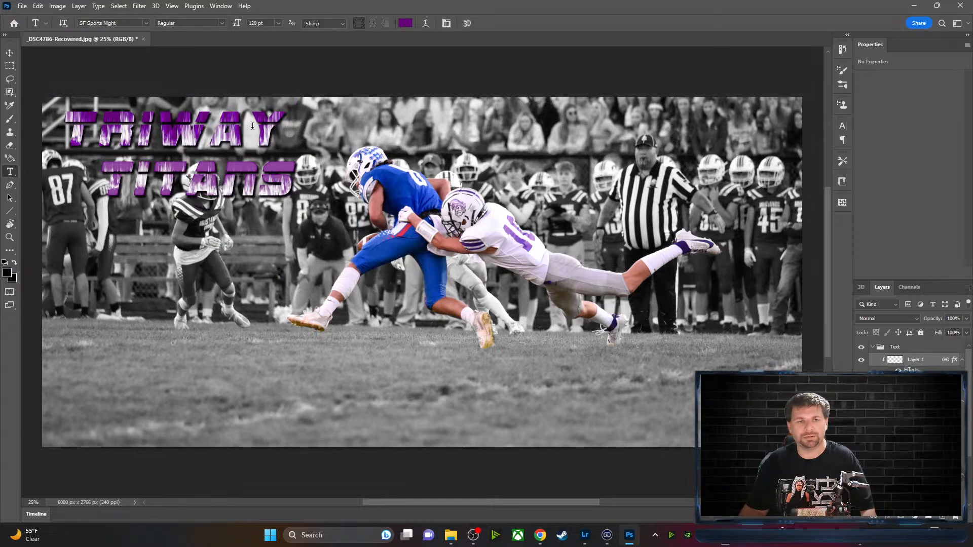
left_click(274, 138)
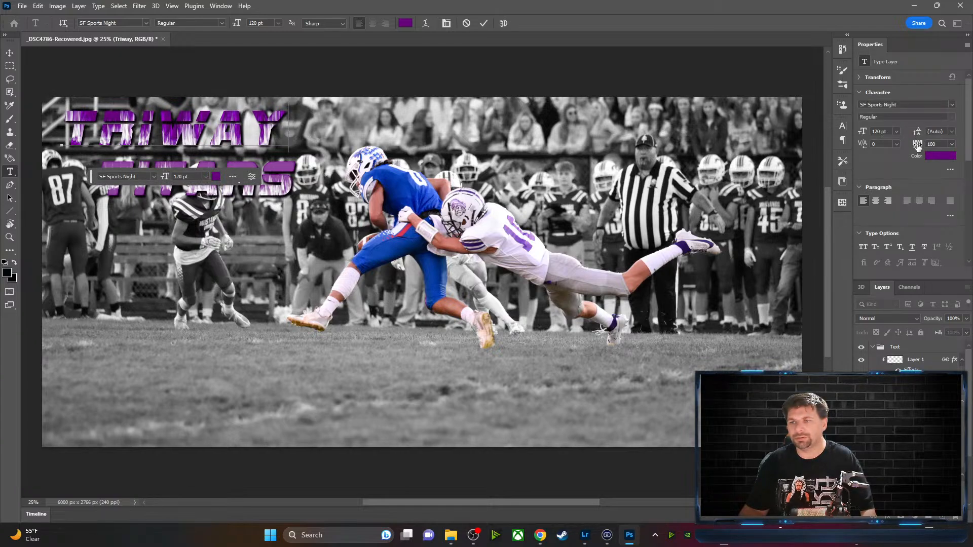
left_click_drag(917, 145, 919, 145)
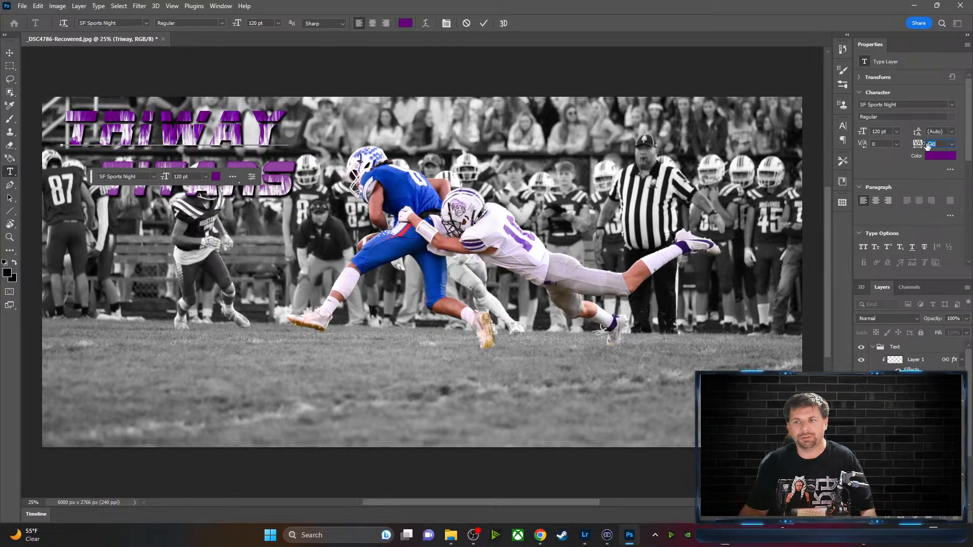
left_click_drag(918, 150, 930, 150)
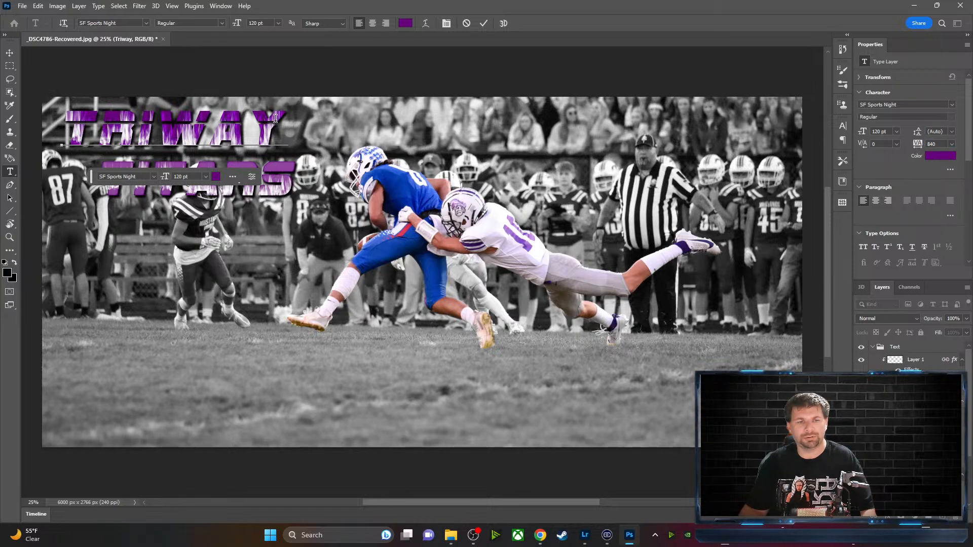
left_click_drag(288, 129, 83, 122)
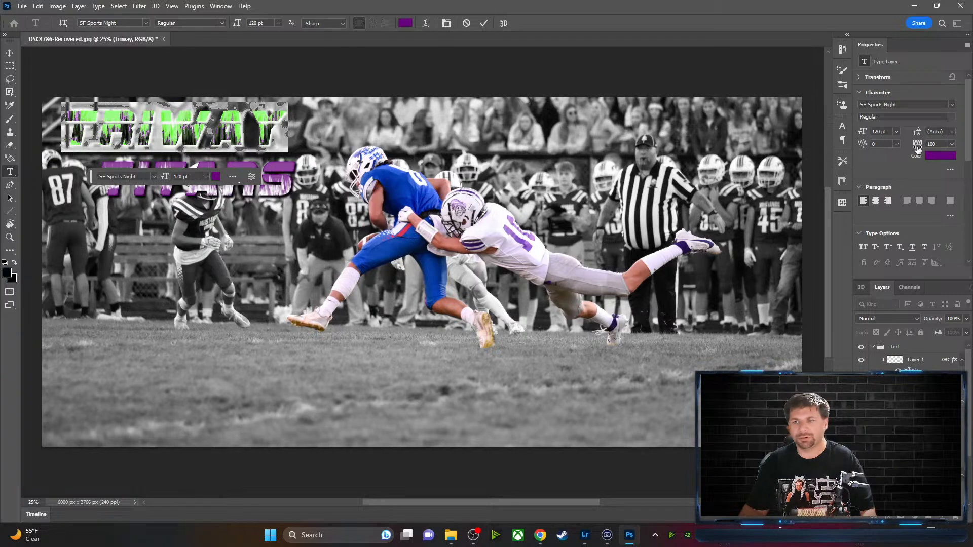
left_click_drag(918, 148, 962, 149)
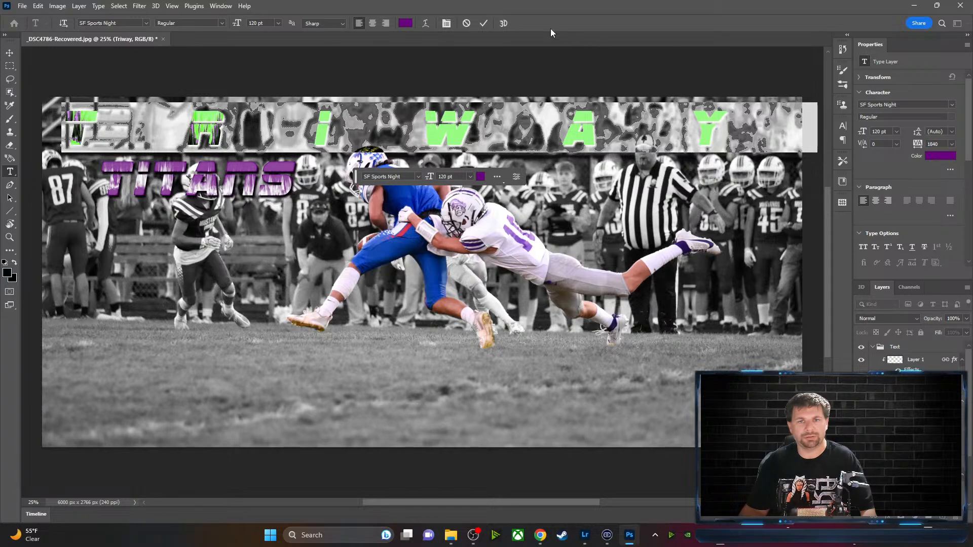
left_click(484, 23)
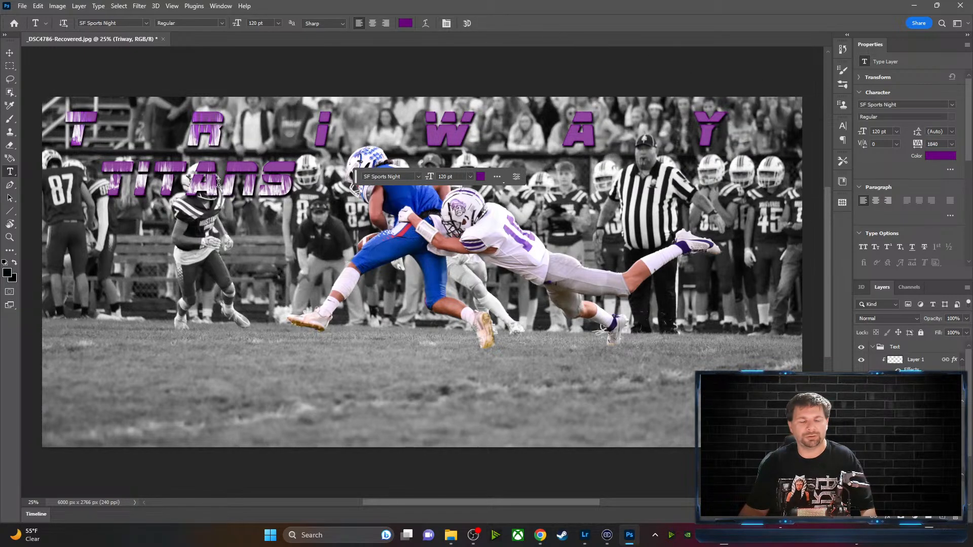
left_click(10, 53)
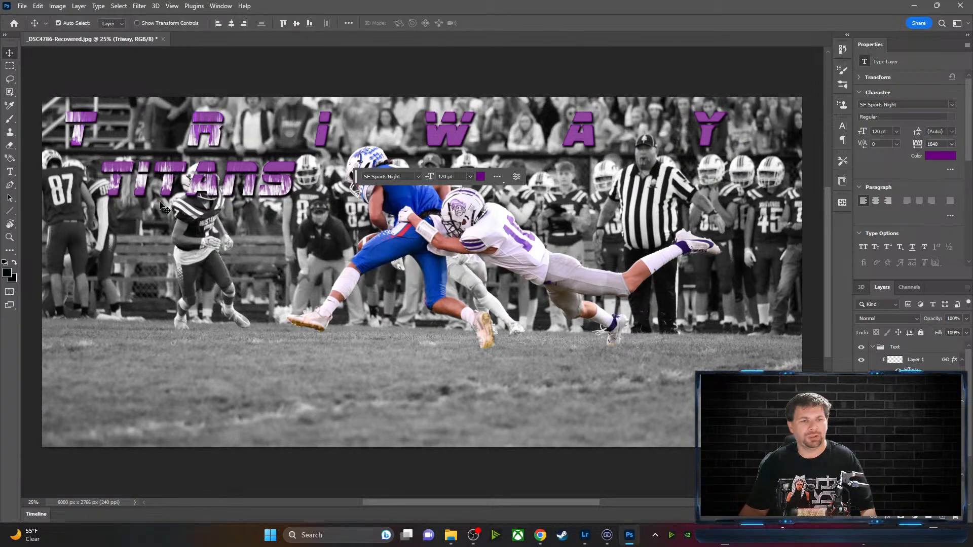
Select the TITANS and TRIWAY text layers and link them together
mouse_move(170, 187)
left_mouse_down()
mouse_move(166, 199)
mouse_move(168, 178)
mouse_move(167, 189)
left_mouse_up()
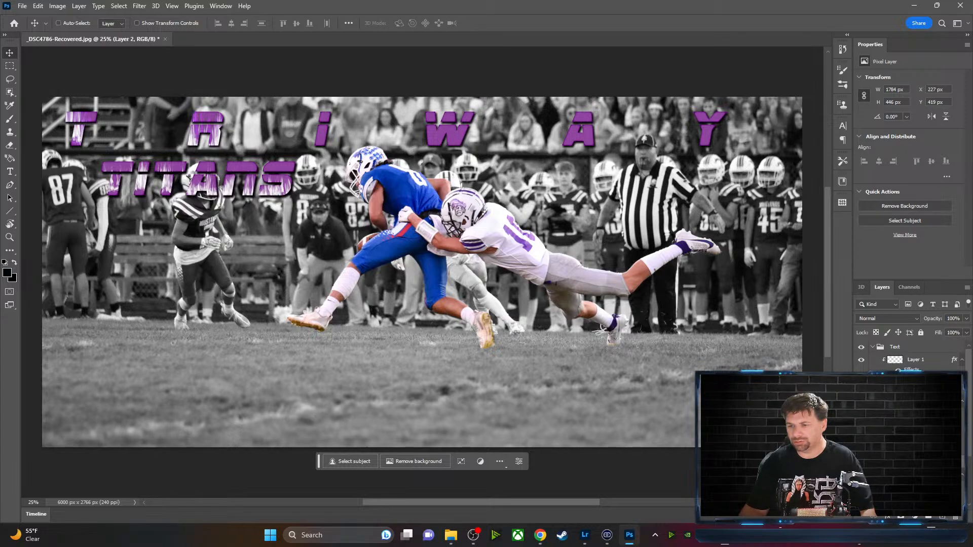
left_click(916, 446, "ctrl")
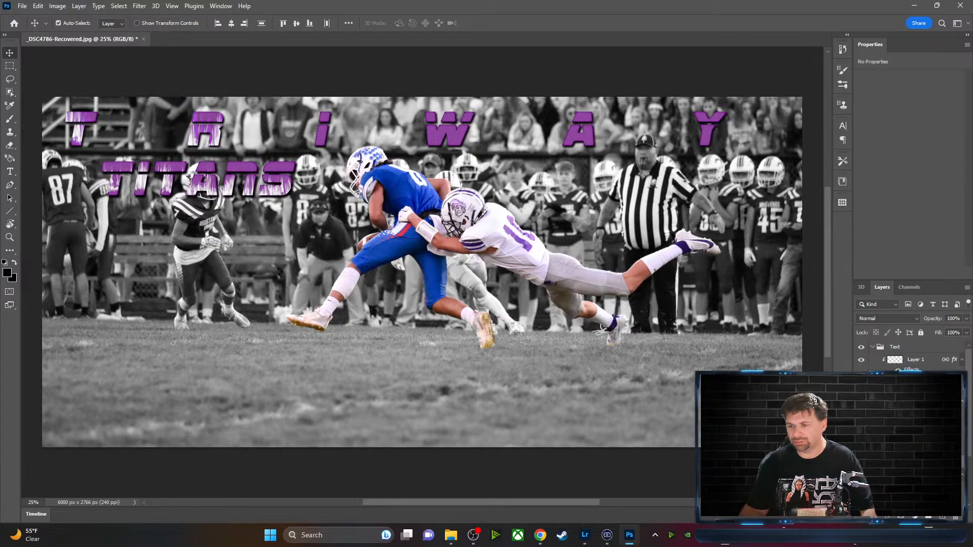
left_click(916, 360)
scroll(916, 446, "down", 2)
left_click(916, 456)
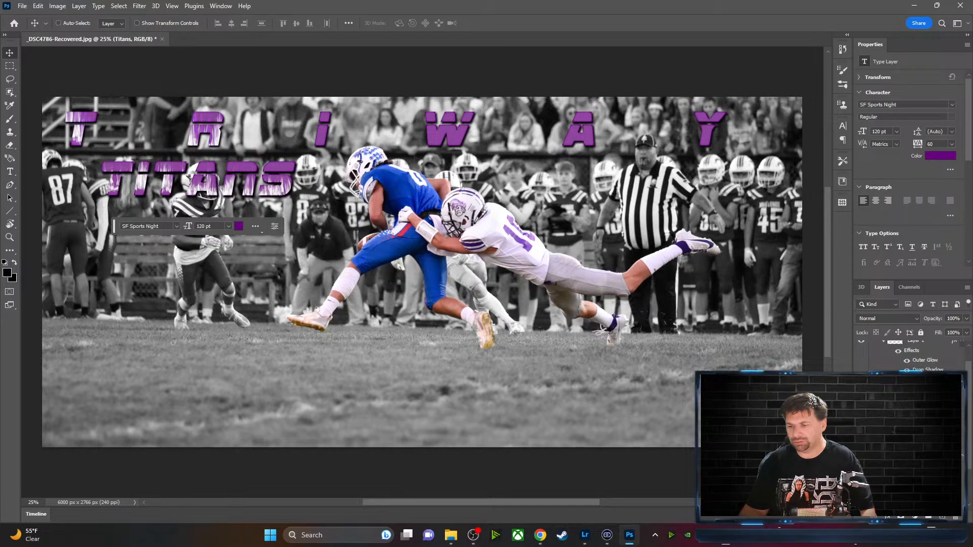
left_click(916, 442, "ctrl")
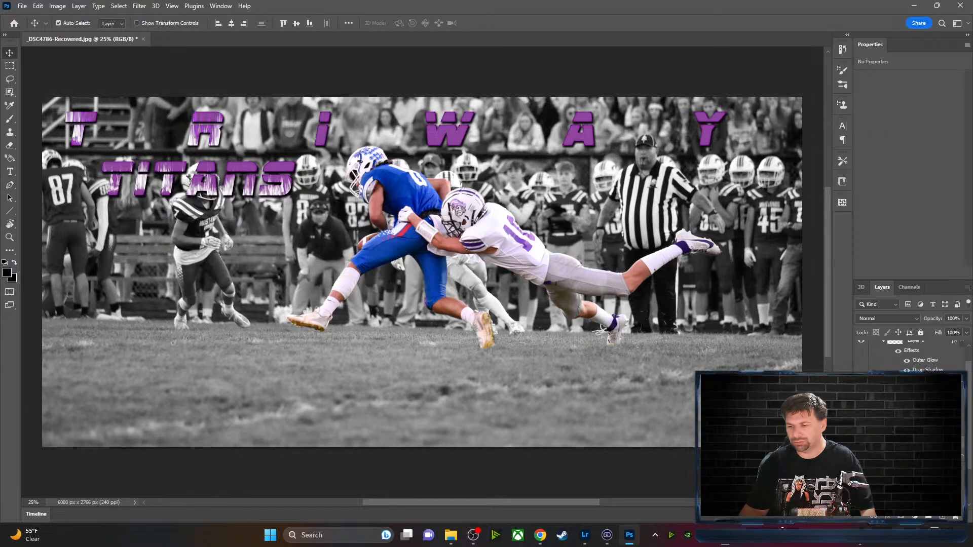
right_click(916, 446)
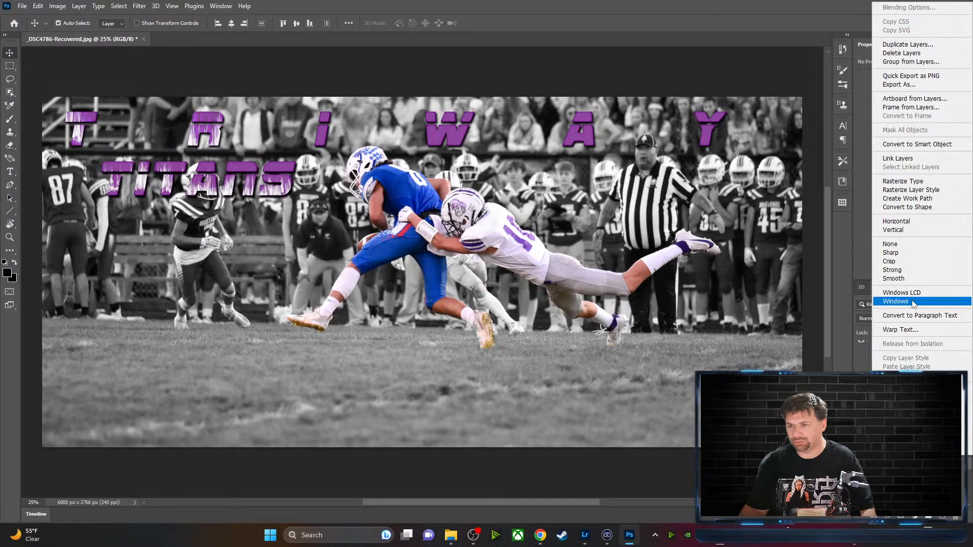
left_click(903, 159)
Drag TITANS to the bottom centre and place the spread TRIWAY just above it
left_click_drag(250, 189, 473, 416)
left_click_drag(327, 139, 335, 363)
left_click_drag(335, 374, 336, 374)
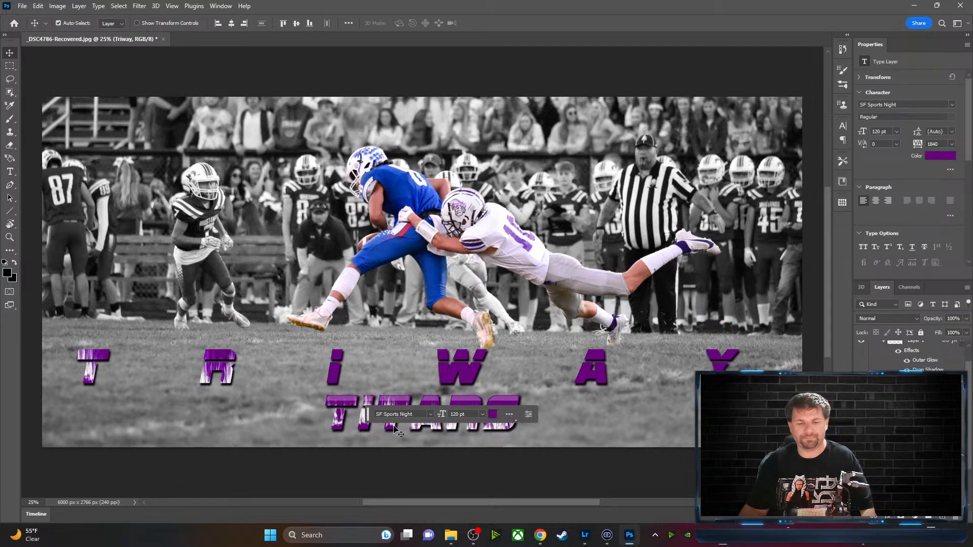
left_click(439, 429)
Nudge the TRIWAY letters and their purple texture layer slightly right
left_click(700, 430)
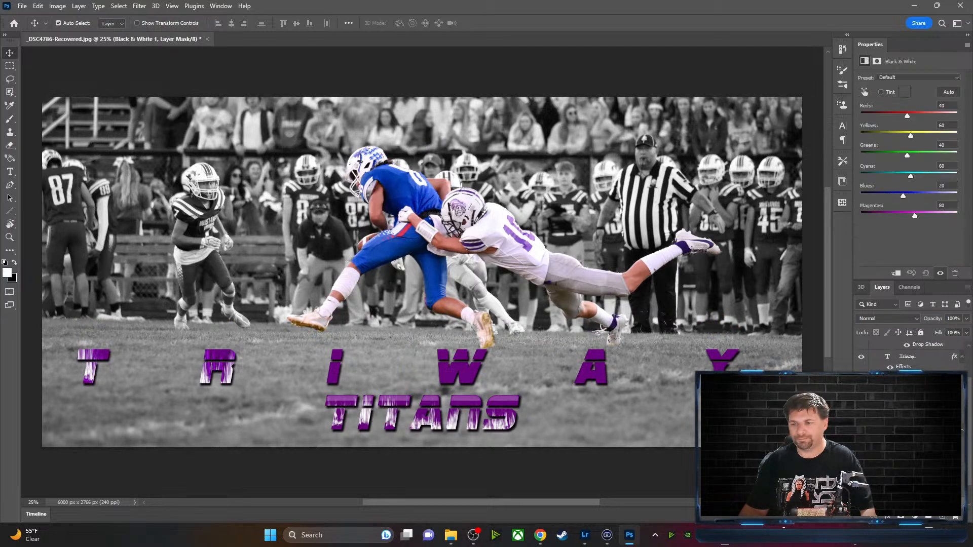
scroll(912, 405, "up", 3)
left_click(921, 360)
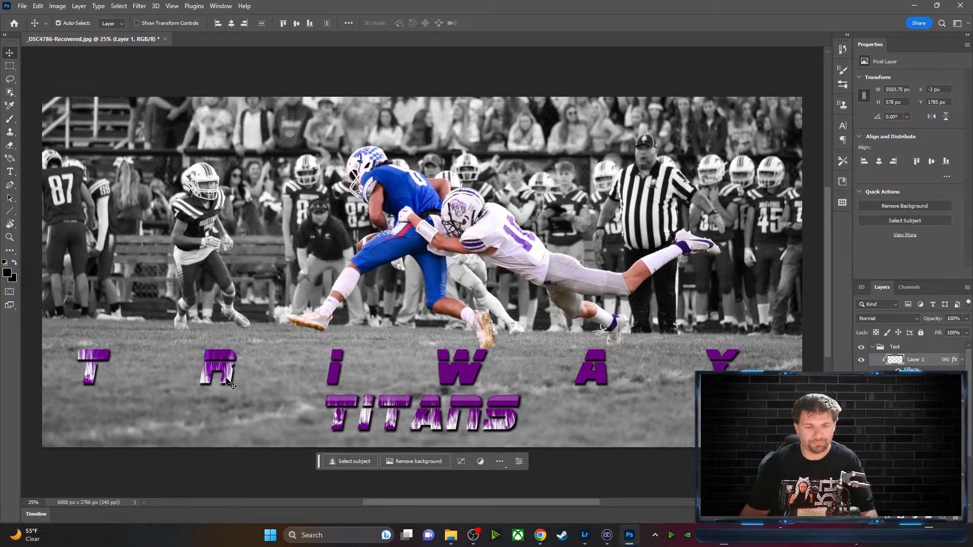
mouse_move(231, 385)
left_mouse_down()
mouse_move(253, 381)
mouse_move(243, 380)
left_mouse_up()
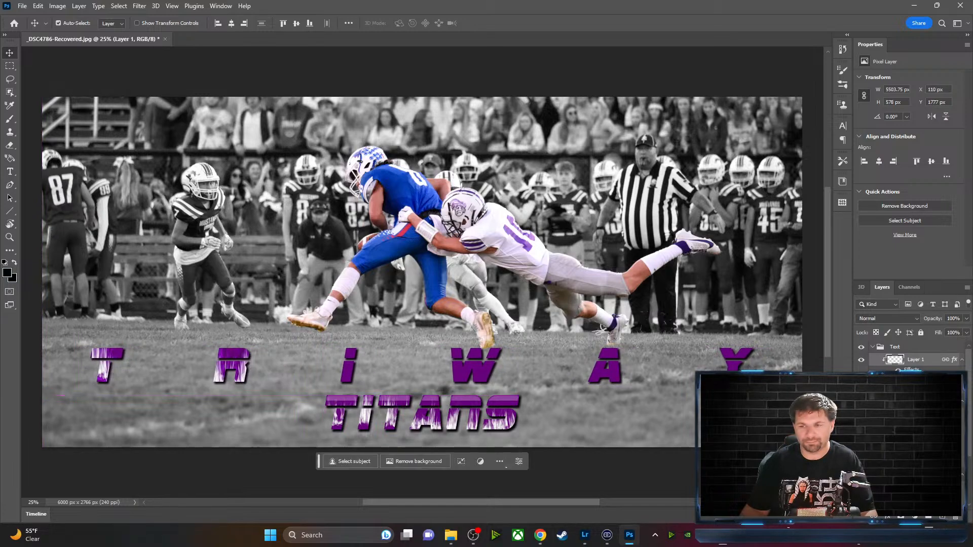
Unlink Layer 1's texture from TRIWAY and slide it right over the A and Y
right_click(945, 360)
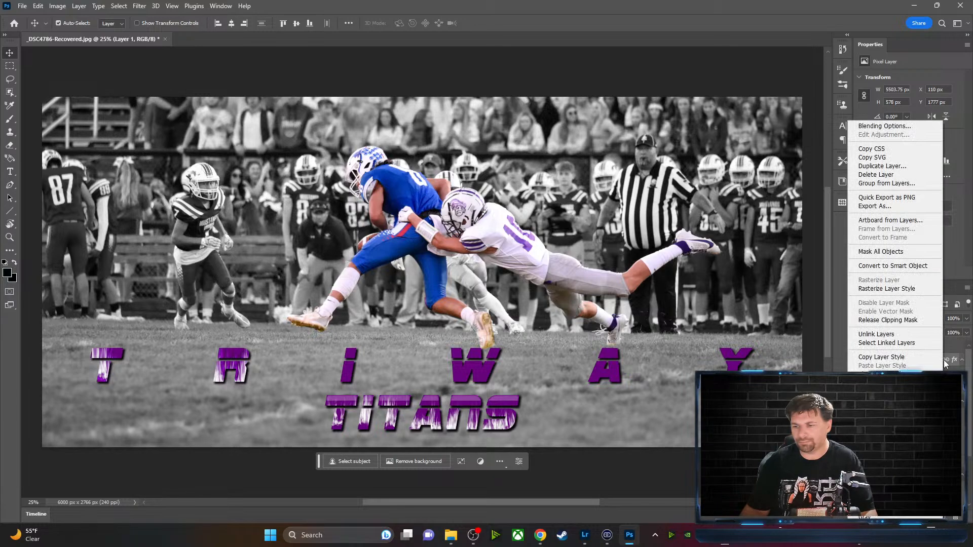
left_click(882, 335)
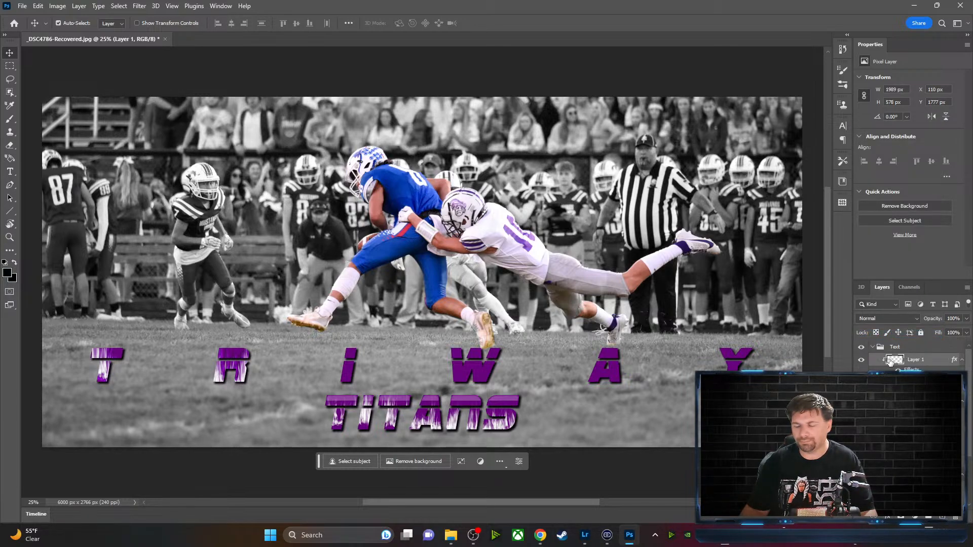
left_click_drag(243, 377, 709, 373)
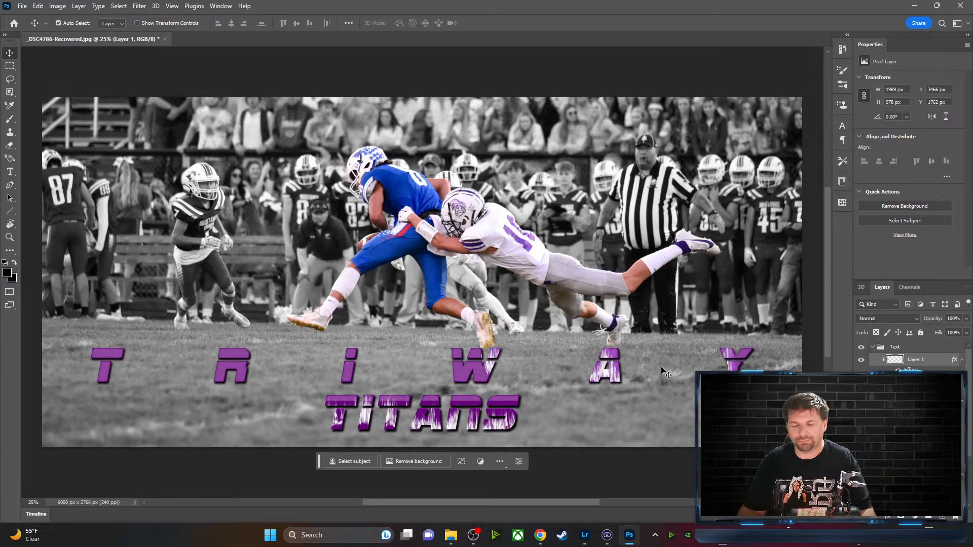
Move Layer 1's texture back over the I and W, to X 1995, Y 1827 px, and disable Auto-Select
left_click(83, 6)
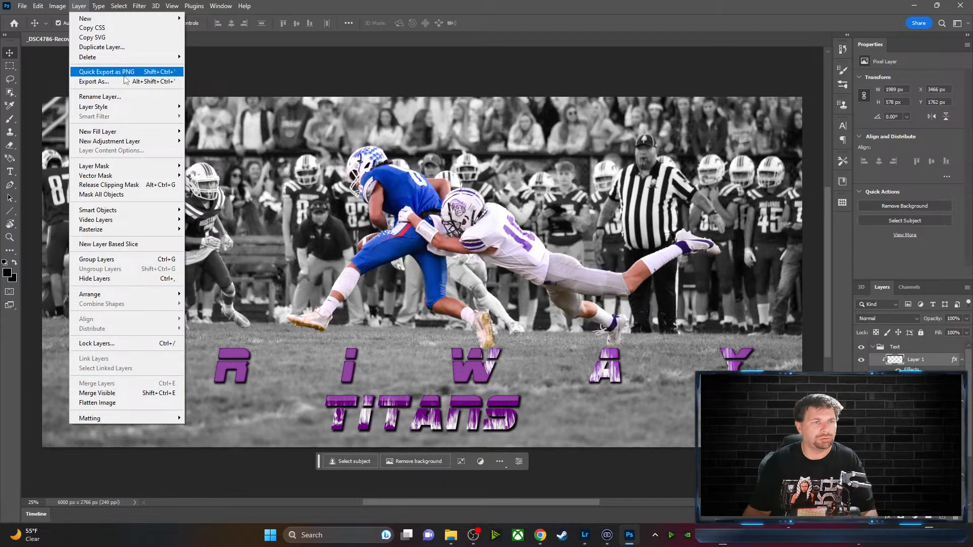
mouse_move(41, 9)
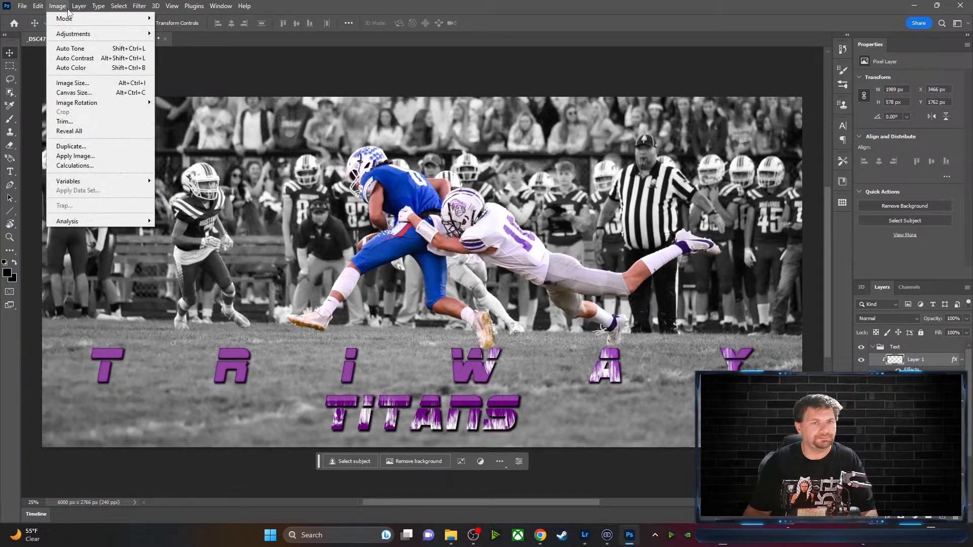
mouse_move(124, 11)
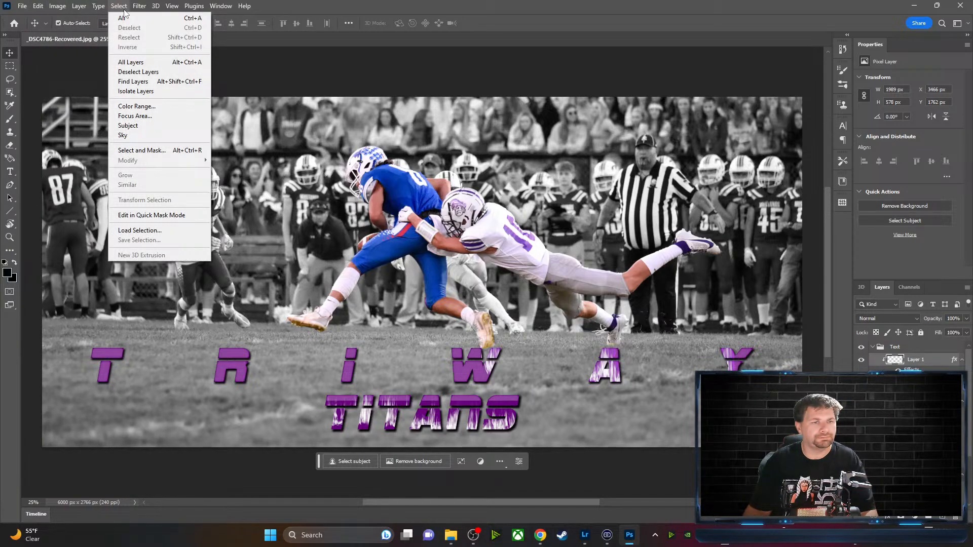
left_click(300, 77)
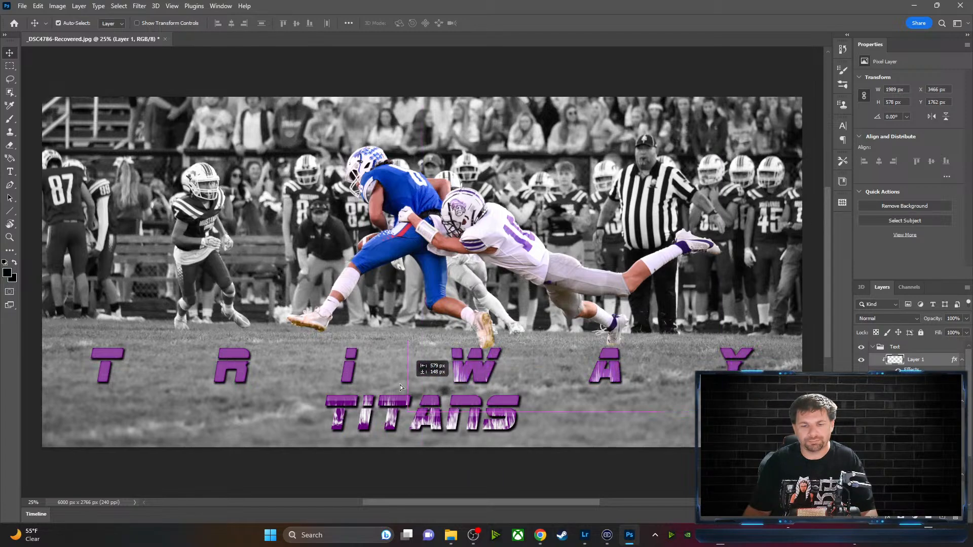
left_click_drag(400, 387, 344, 380)
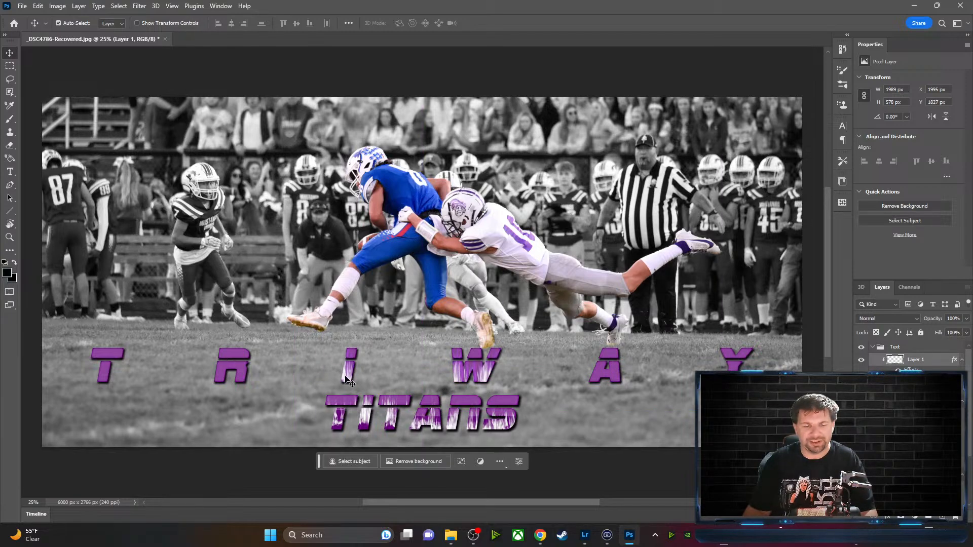
key("ctrl")
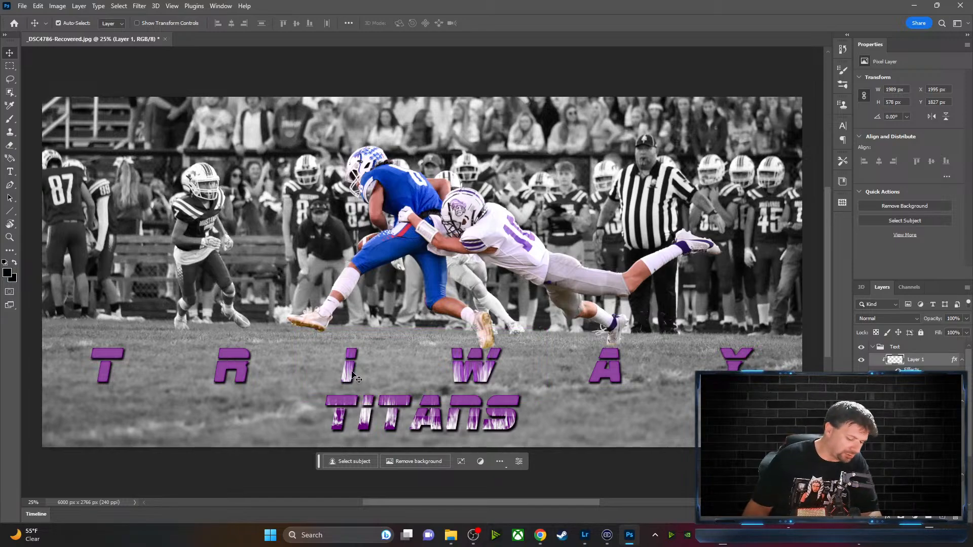
key("alt+Tab")
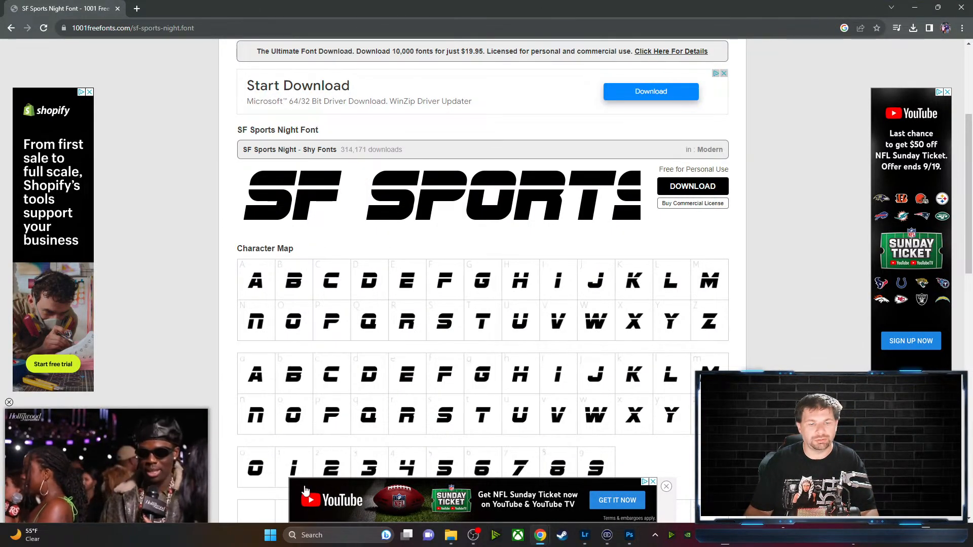
left_click(630, 535)
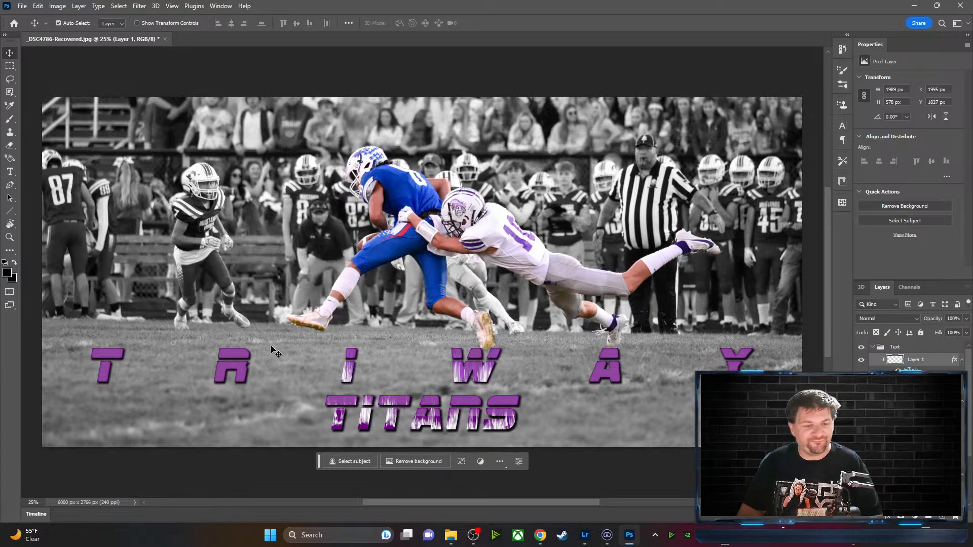
Free-transform Layer 1's texture to 5473 × 622 px, spanning the whole TRIWAY TITANS title
mouse_move(347, 375)
left_mouse_down()
mouse_move(339, 377)
mouse_move(349, 377)
left_mouse_up()
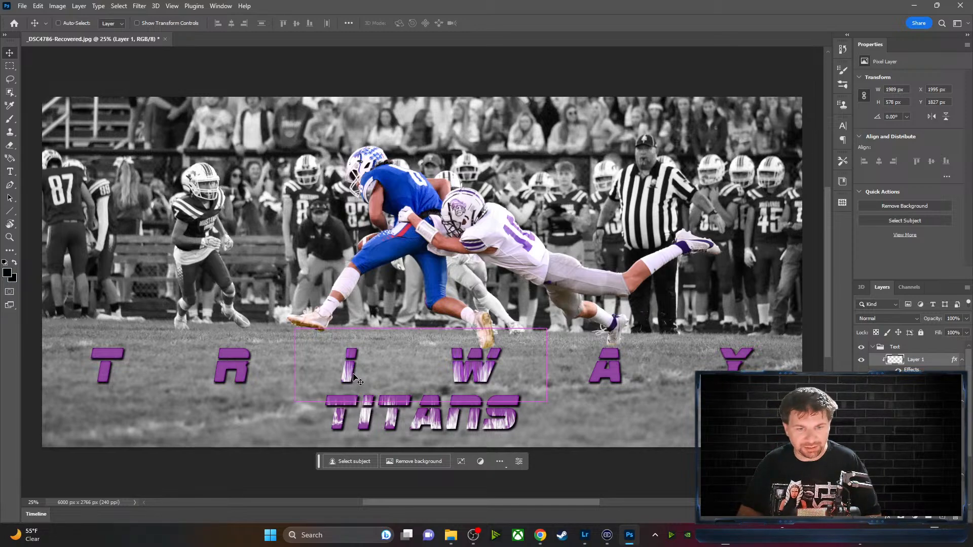
key("ctrl+t")
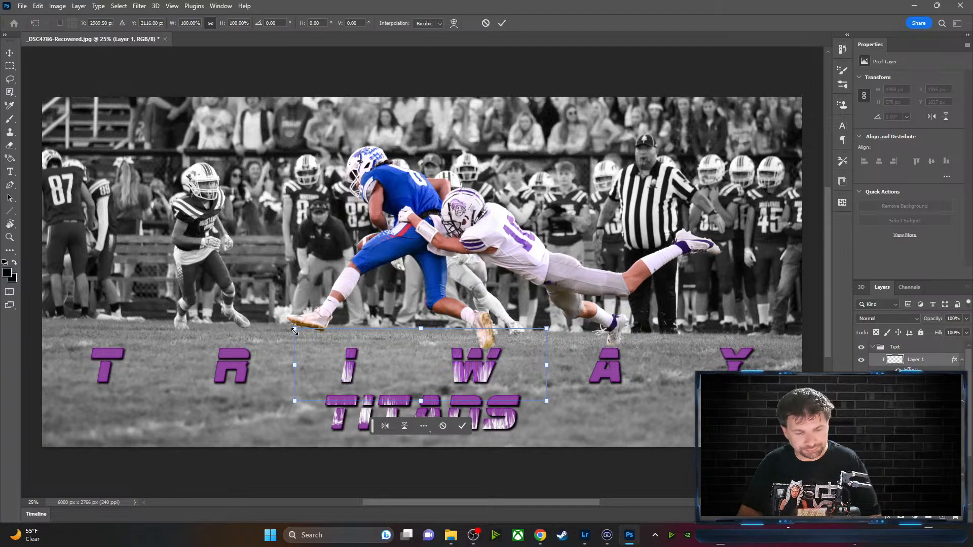
left_click_drag(294, 330, 78, 326)
left_click_drag(543, 329, 771, 322)
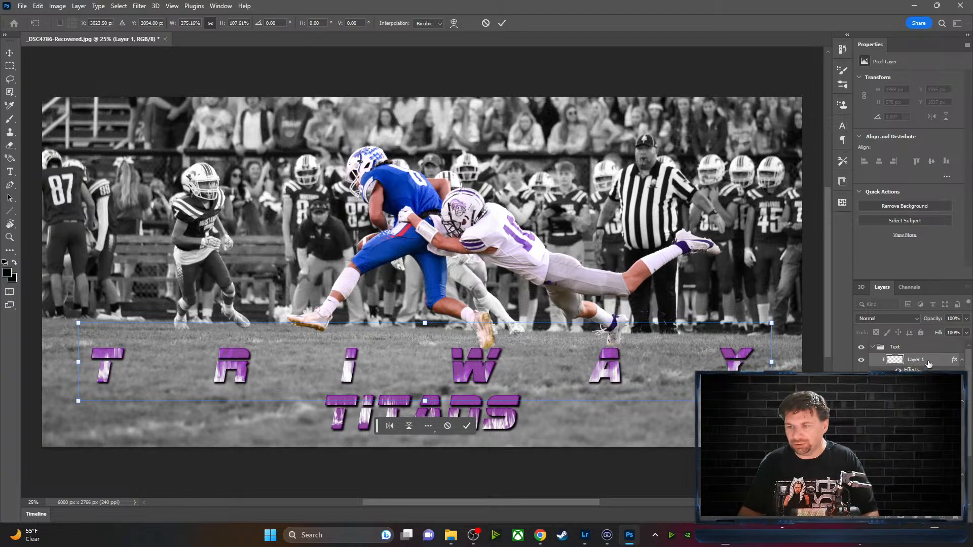
key("Return")
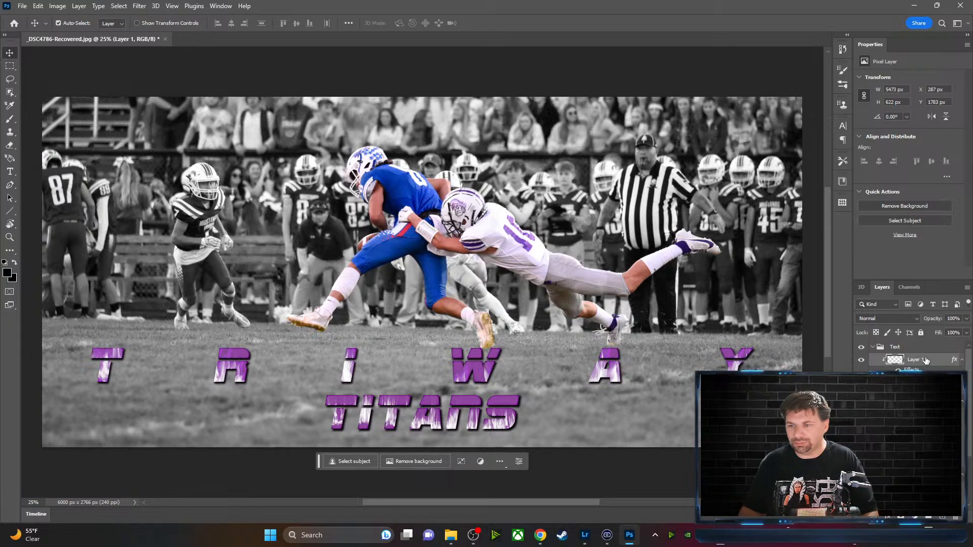
right_click(926, 360)
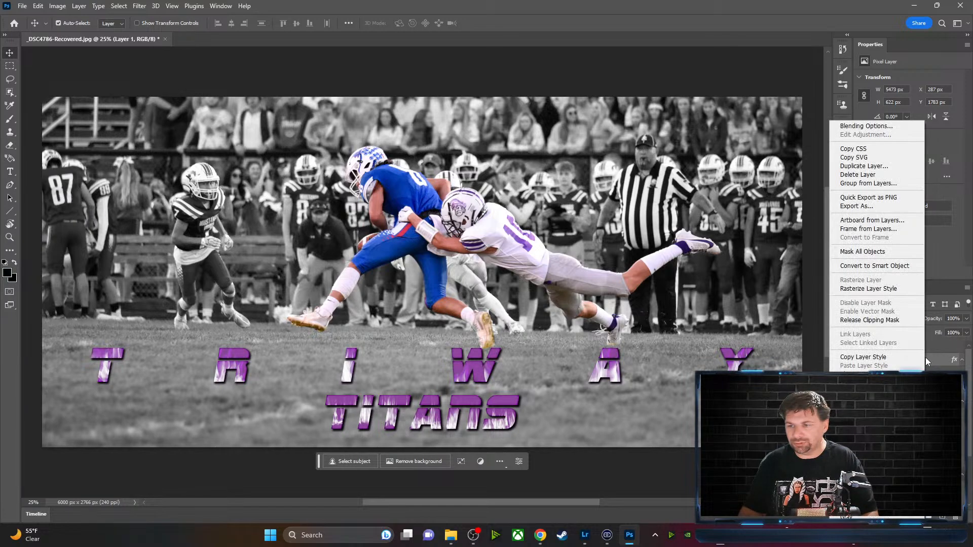
Release the flame image's clipping mask, delete that layer, and add a new empty layer
left_click(893, 321)
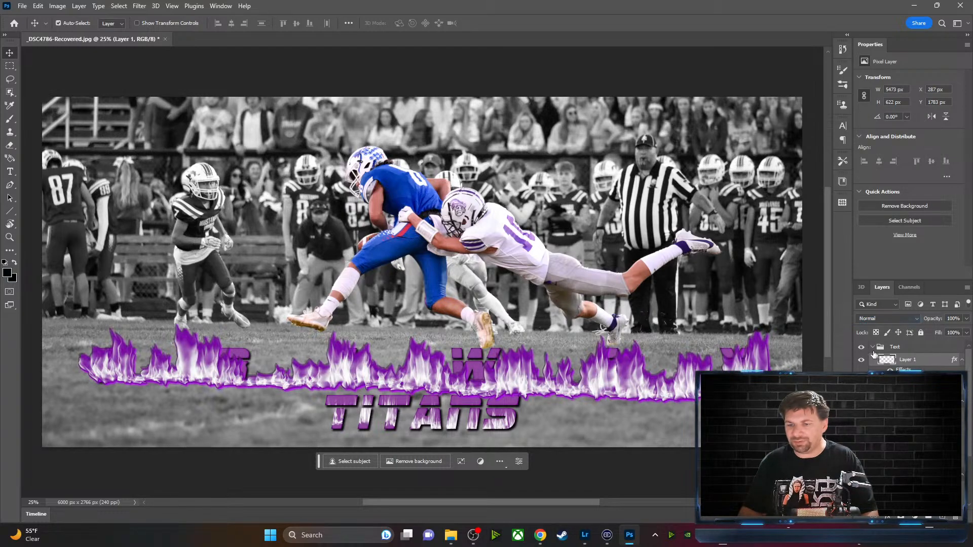
left_click_drag(603, 383, 590, 279)
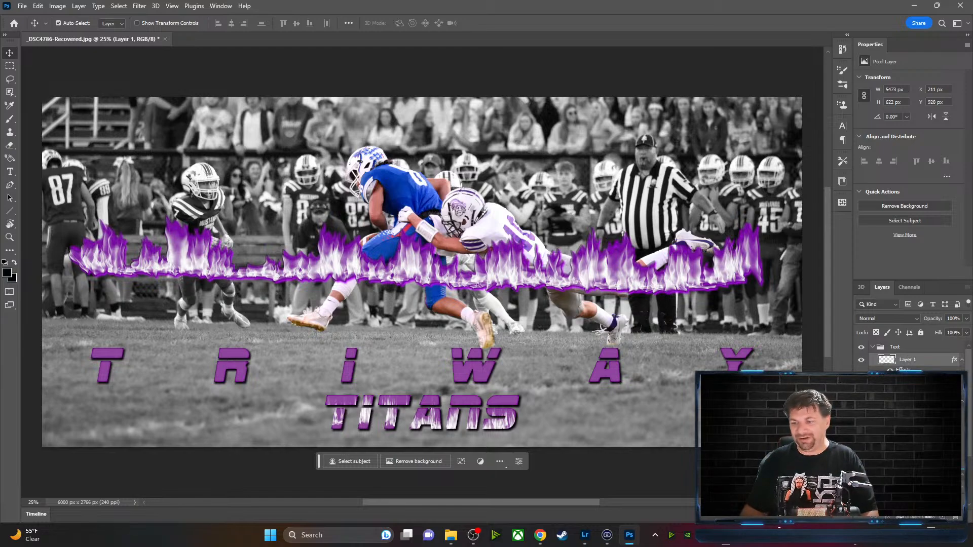
key("Delete")
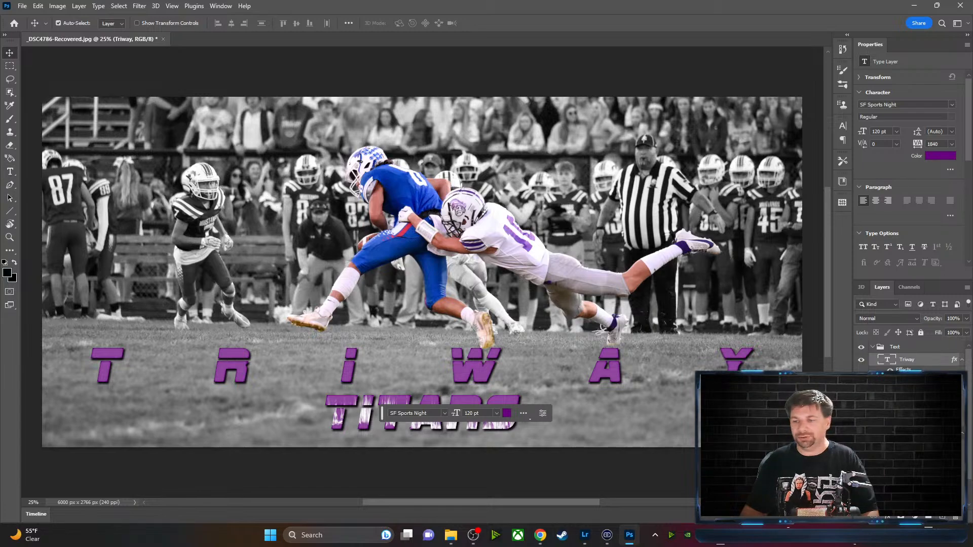
left_click(943, 517)
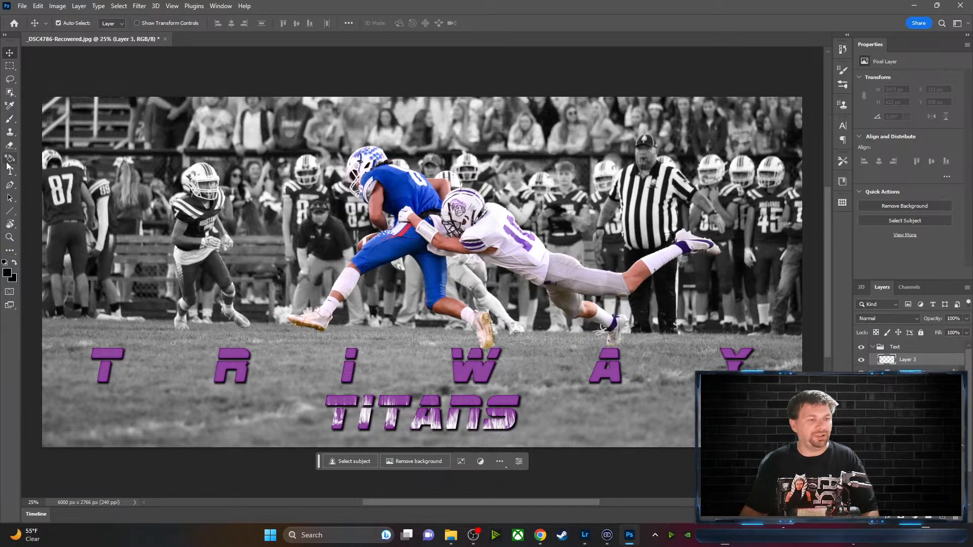
Draw a wavy freeform path across the TRIWAY letters
left_click(10, 185)
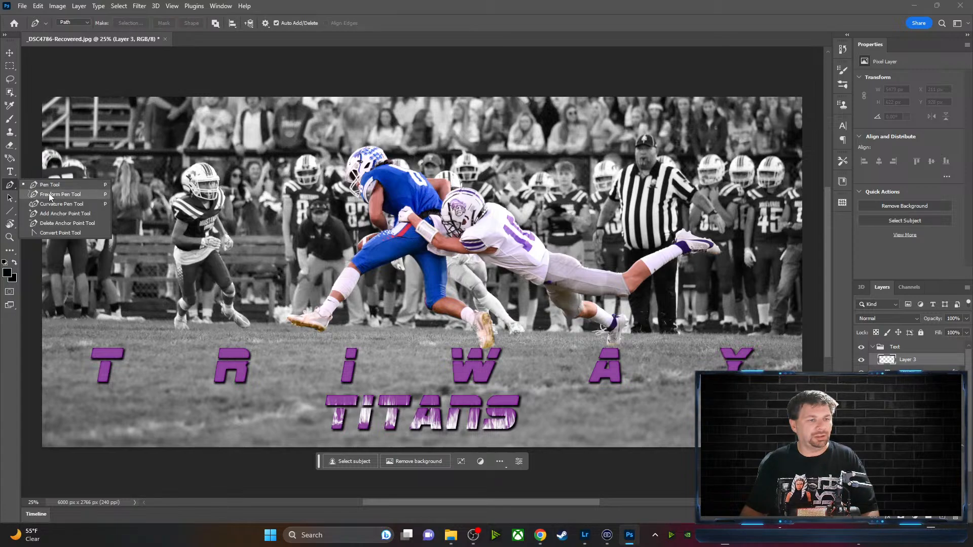
left_click(49, 193)
mouse_move(83, 368)
left_mouse_down()
mouse_move(160, 358)
mouse_move(306, 377)
mouse_move(762, 366)
left_mouse_up()
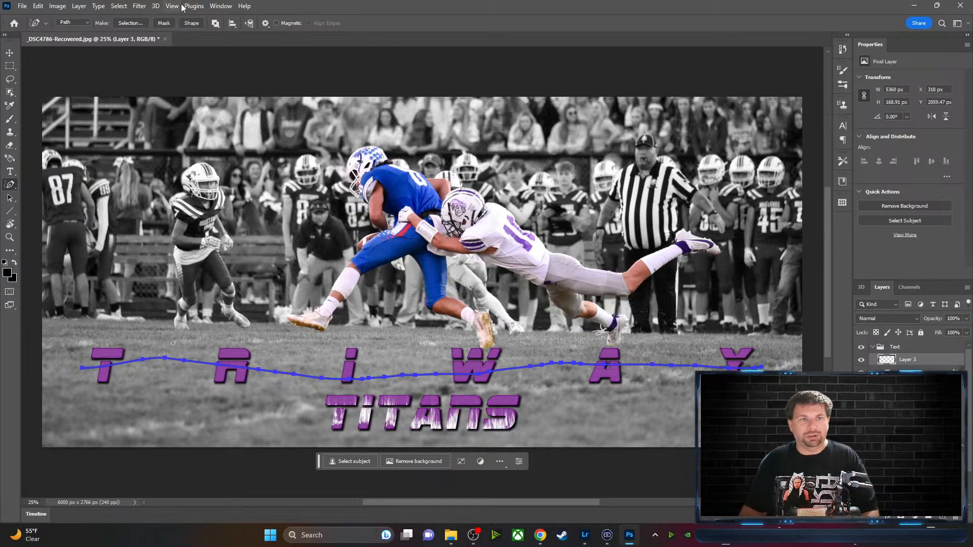
Render Flame filter flames along the path: Multiple Flames One Direction, length 178
left_click(147, 6)
mouse_move(179, 194)
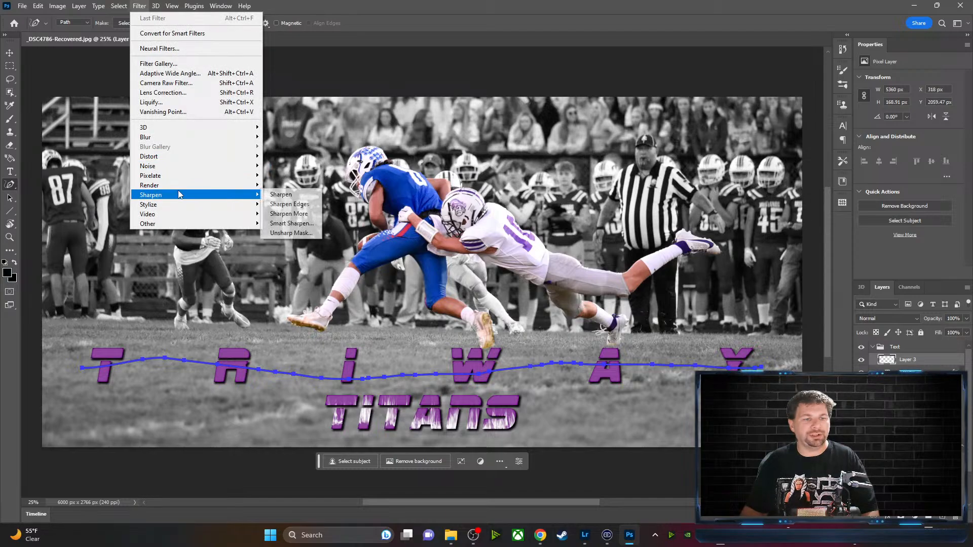
left_click(287, 185)
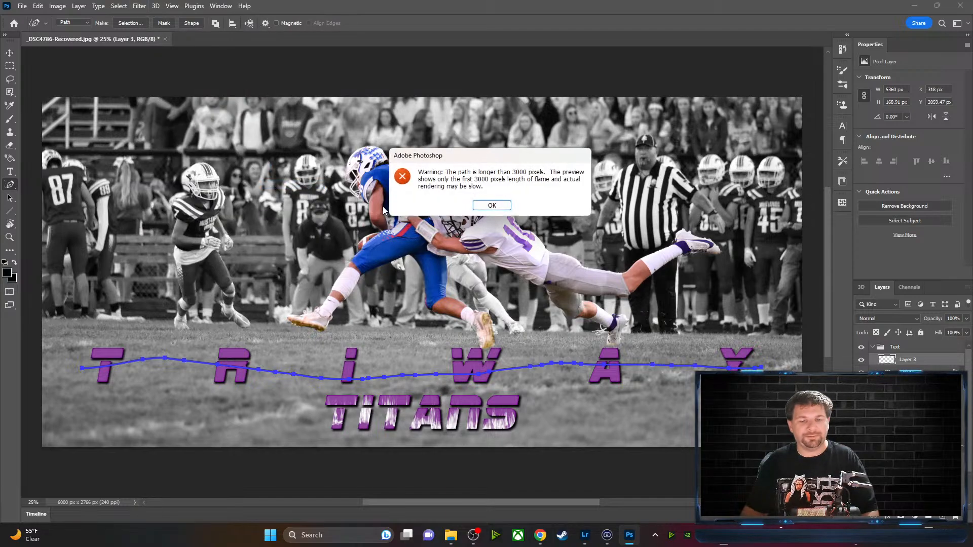
left_click(492, 205)
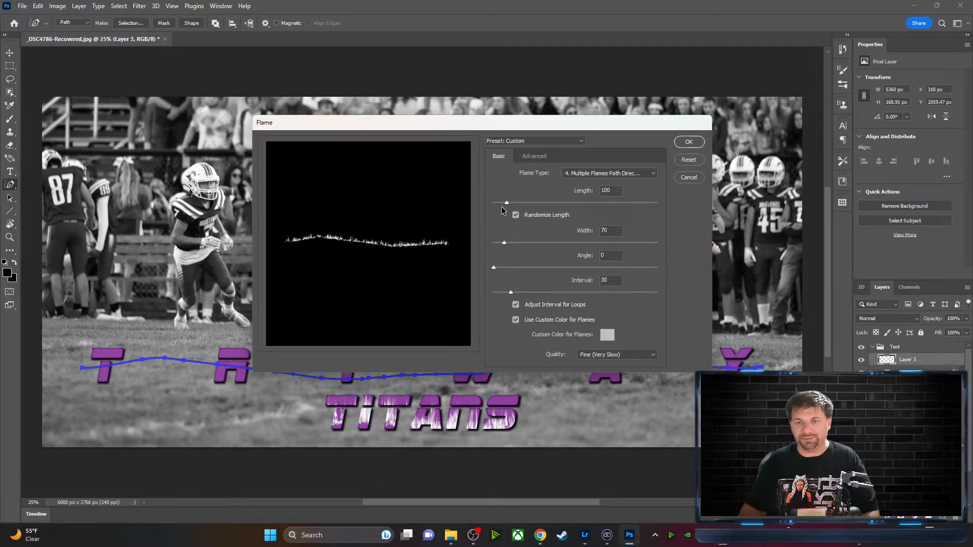
left_click(652, 173)
left_click(640, 191)
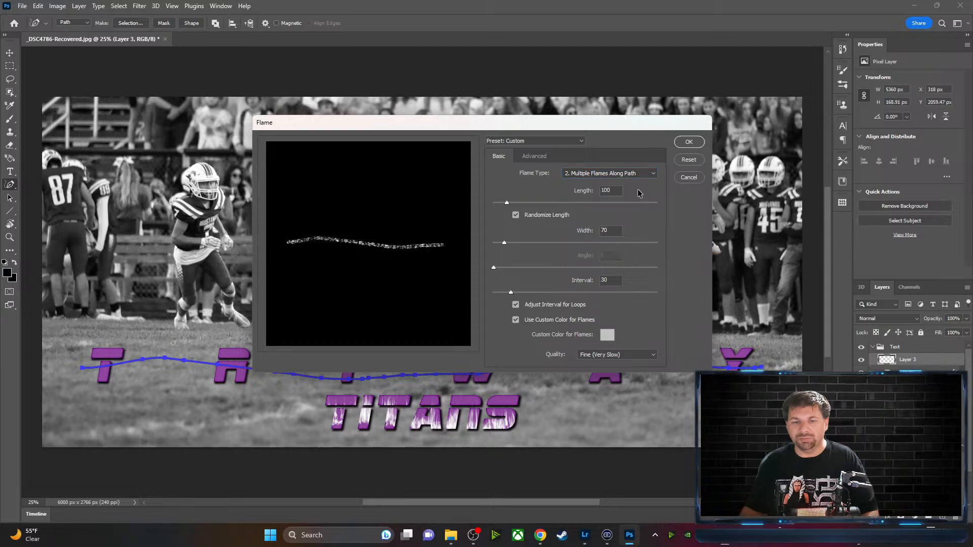
left_click(641, 176)
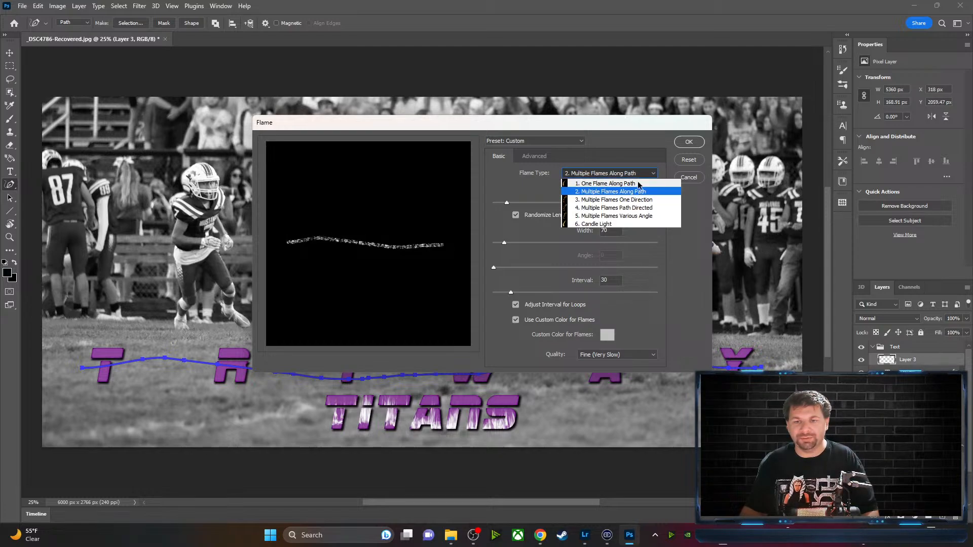
left_click(638, 184)
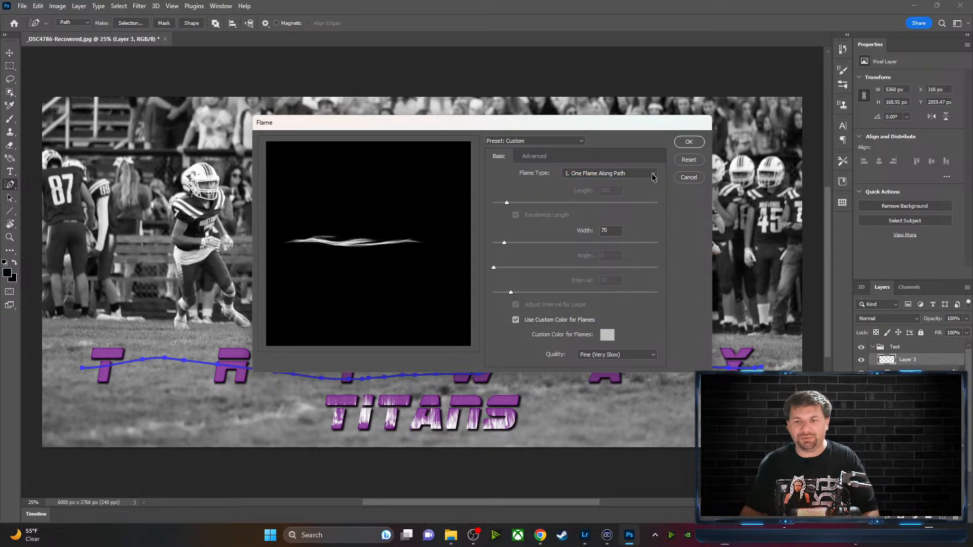
left_click(652, 175)
left_click(648, 202)
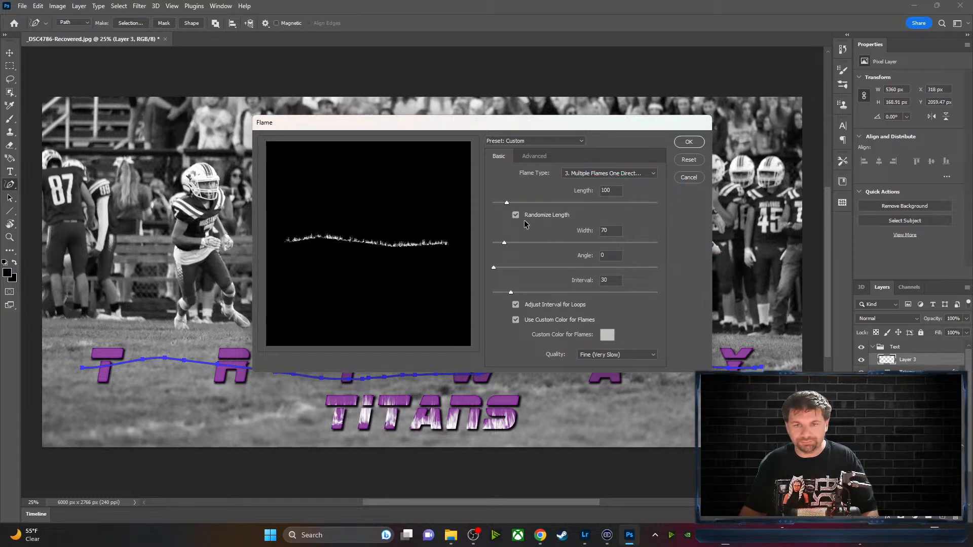
left_click_drag(506, 203, 519, 203)
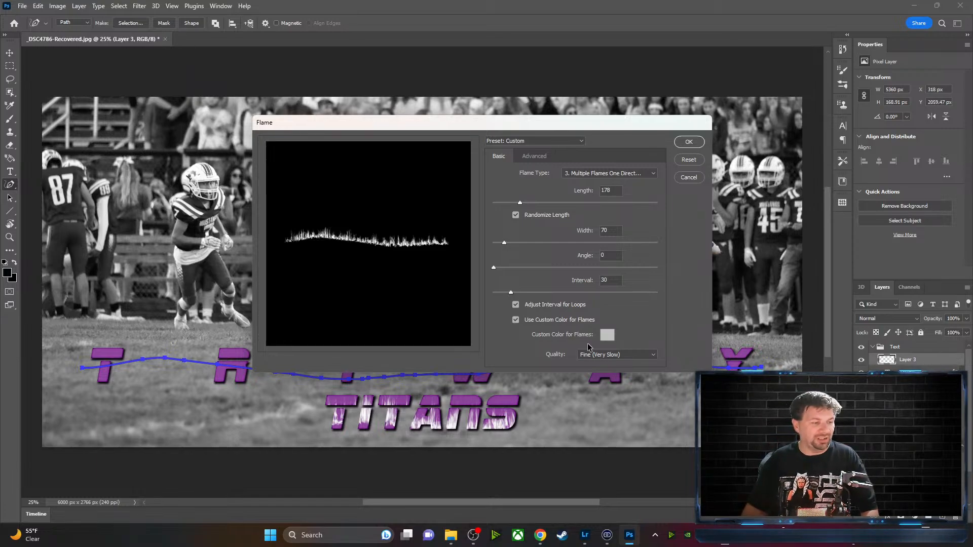
left_click(691, 143)
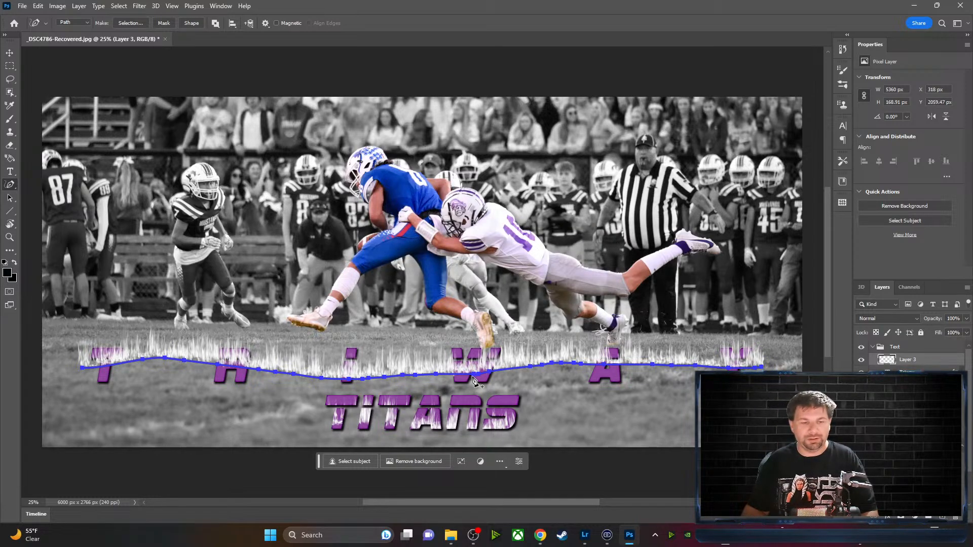
Clip Layer 3's white flames to the TRIWAY letters and lower them to X 384, Y 1823 px
key("Delete")
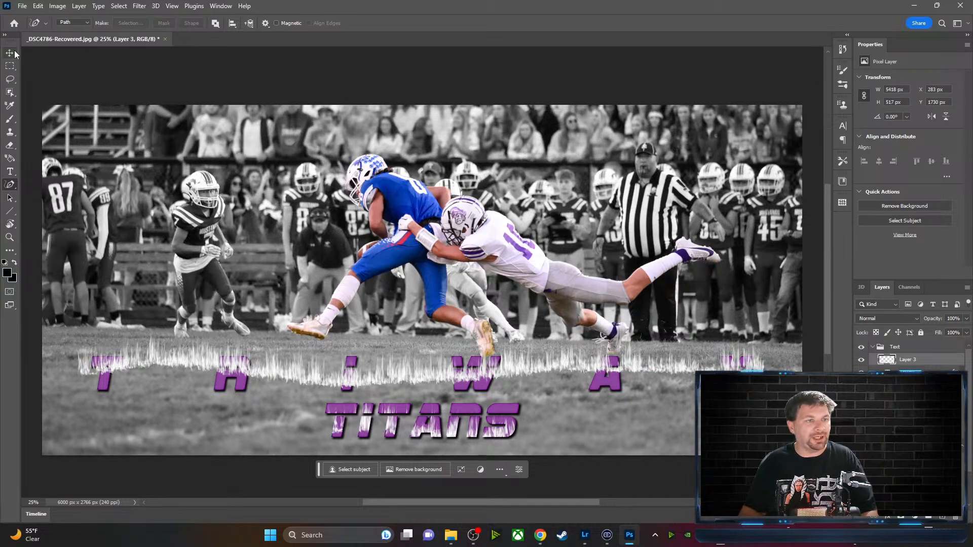
left_click(14, 53)
left_click_drag(353, 381, 354, 387)
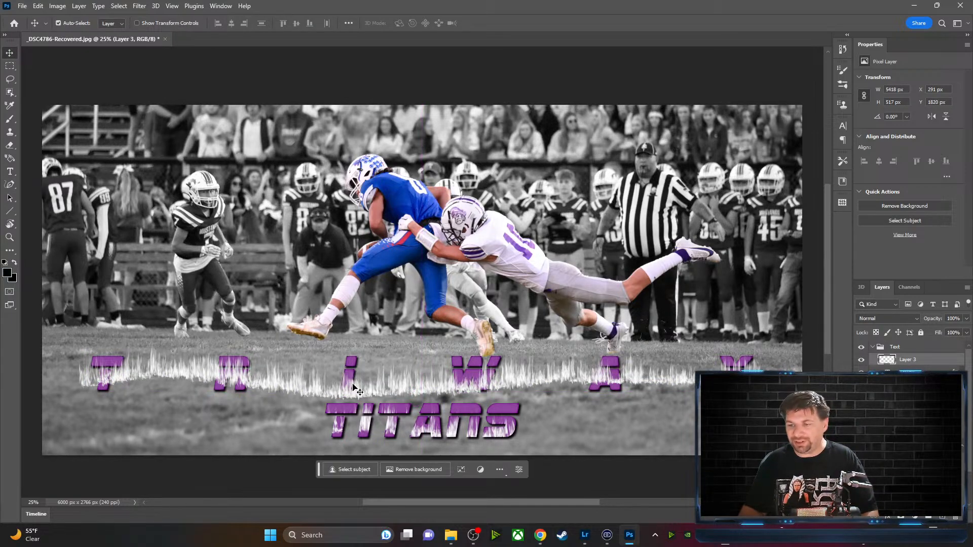
right_click(939, 358)
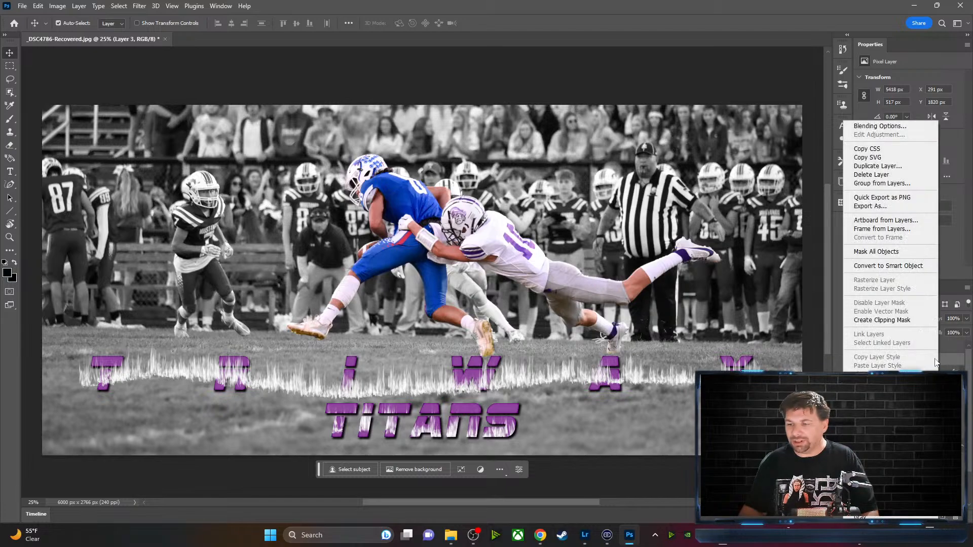
left_click(887, 320)
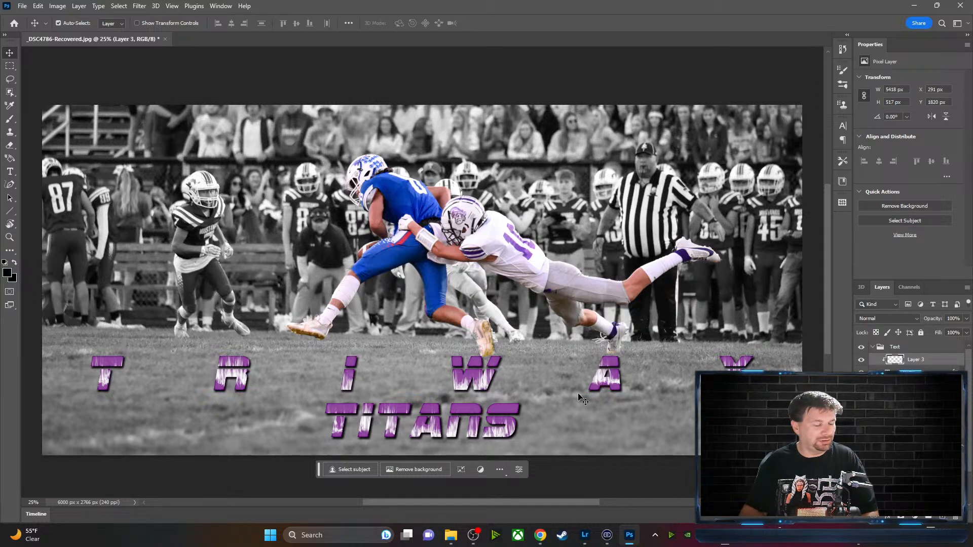
left_click_drag(484, 385, 495, 380)
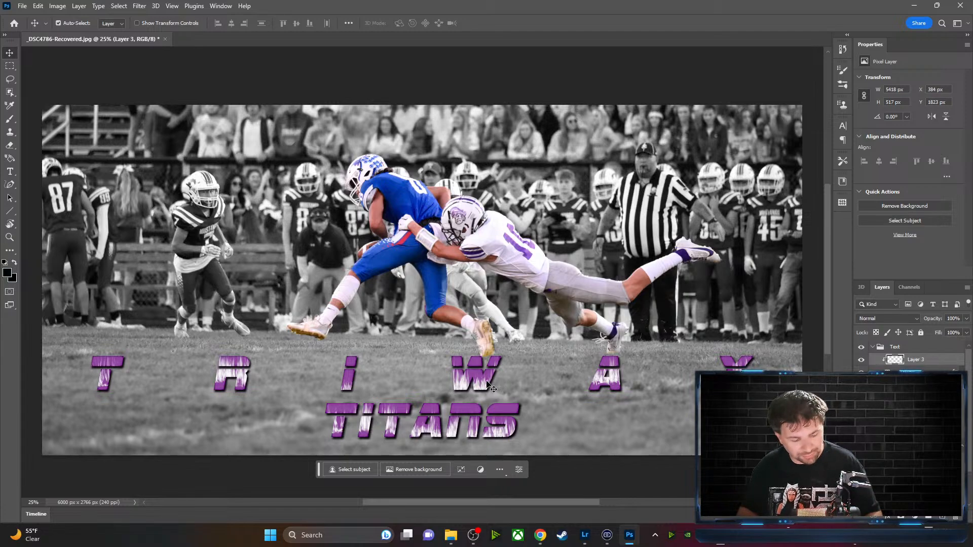
key("ctrl+t")
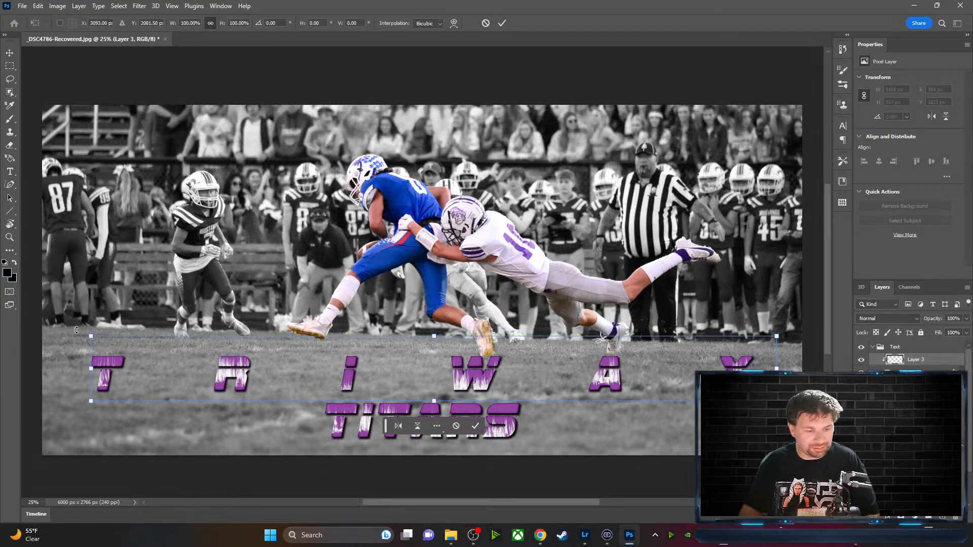
Scale Layer 3's flames to 5606 × 745 px and set them at X 196, Y 1655
left_click_drag(92, 338, 67, 308)
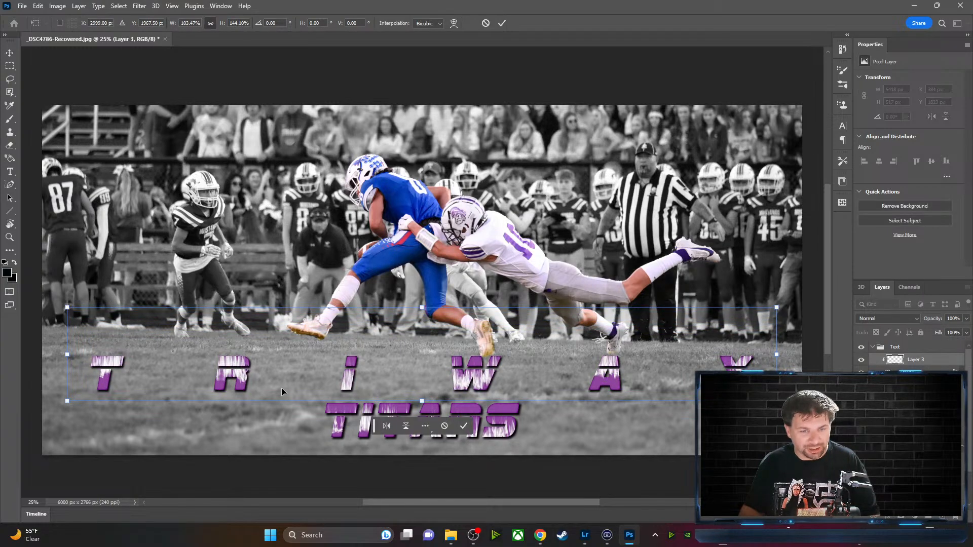
mouse_move(346, 380)
left_mouse_down()
mouse_move(351, 399)
mouse_move(346, 391)
left_mouse_up()
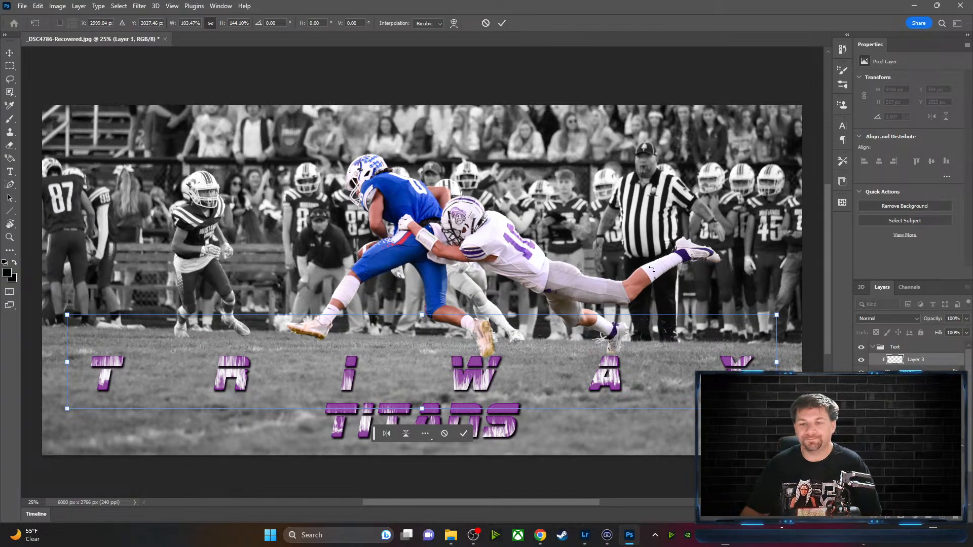
left_click(503, 23)
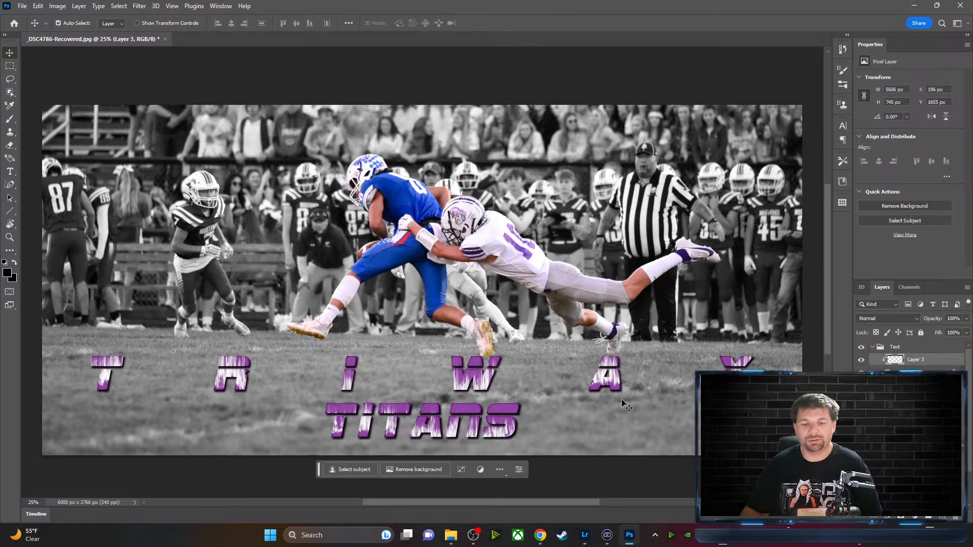
Increase the tracking of the TITANS text so its letters spread far apart
left_click(415, 426)
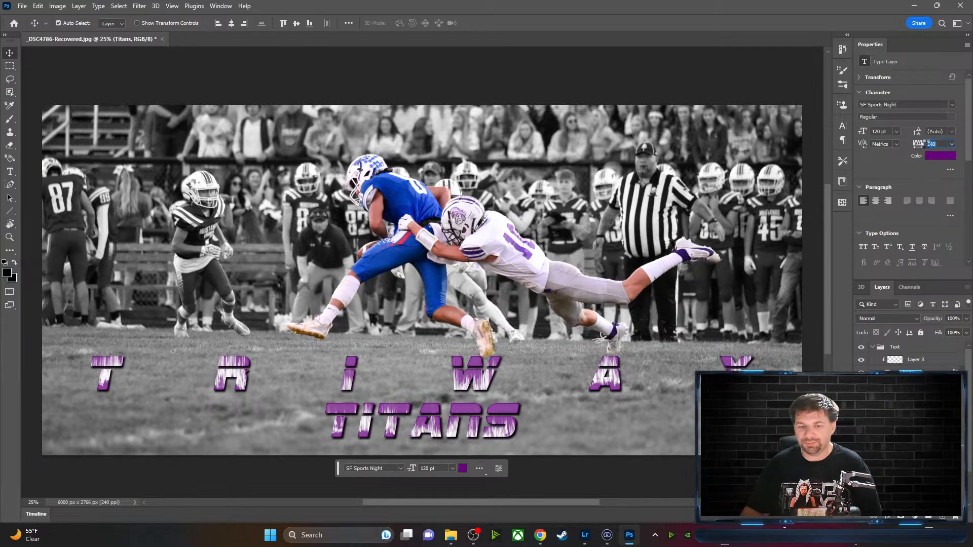
key("Return")
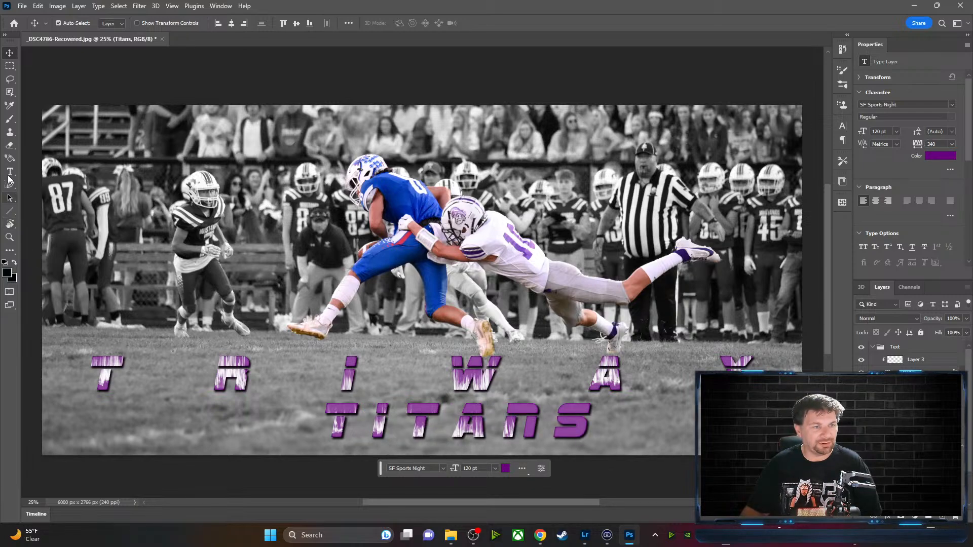
left_click(9, 174)
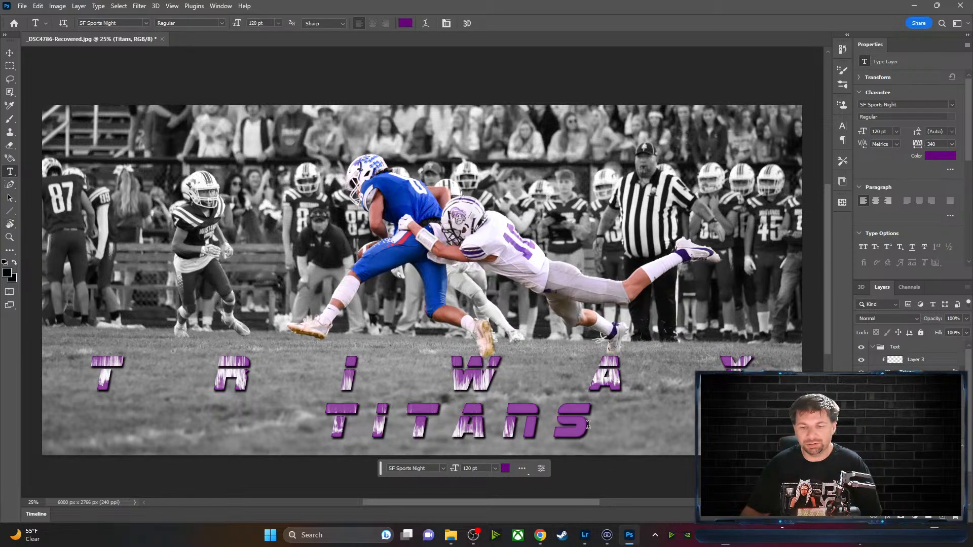
left_click_drag(588, 424, 323, 424)
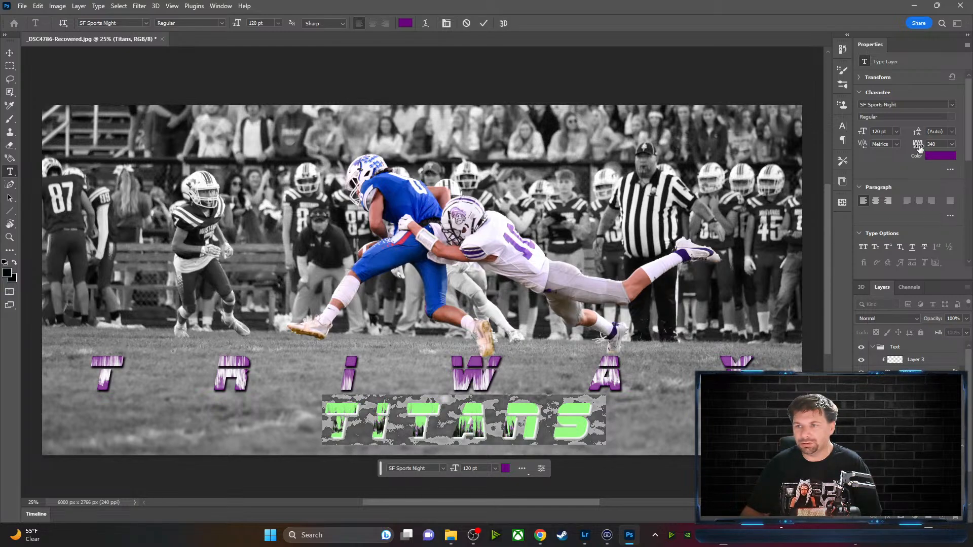
left_click_drag(919, 146, 933, 148)
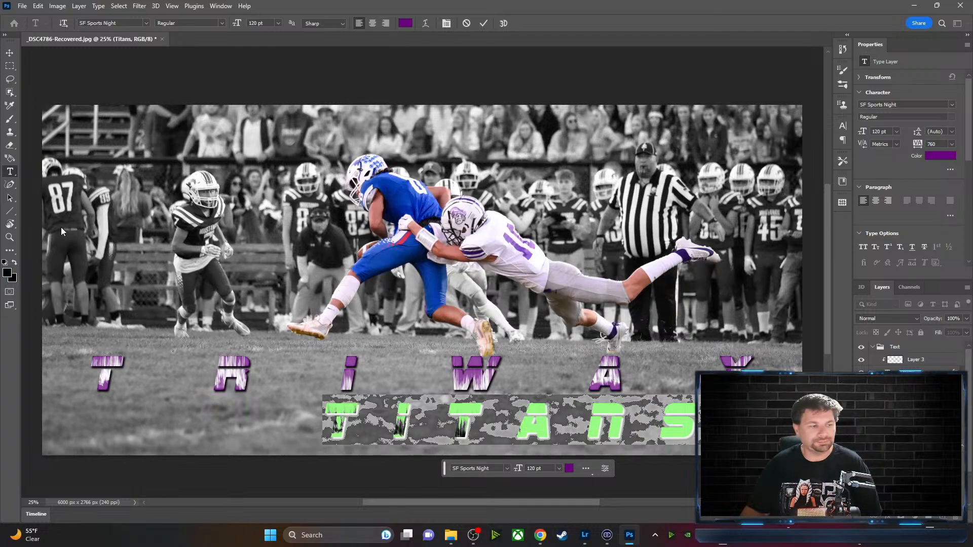
left_click(484, 24)
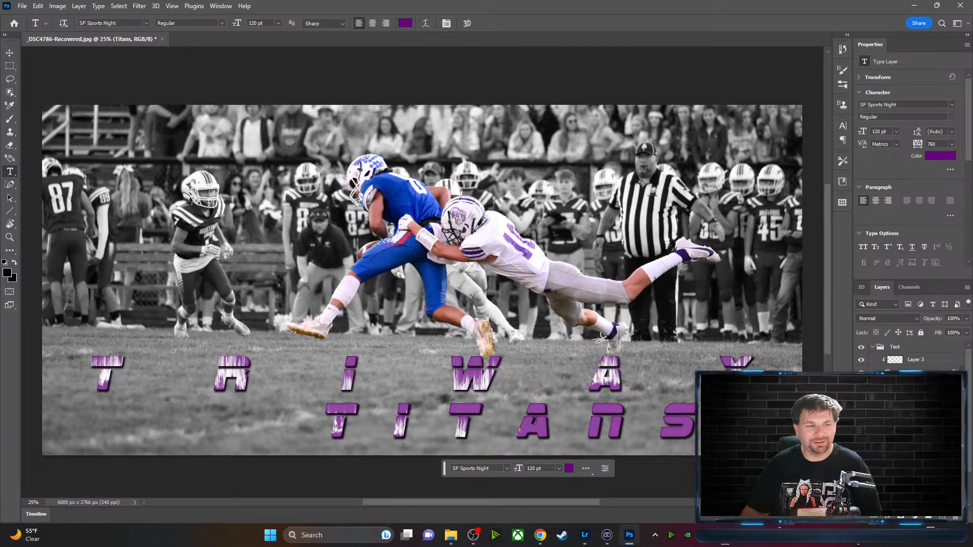
Reposition the widened TITANS line under TRIWAY at X 1454, Y 2265 px
key("v")
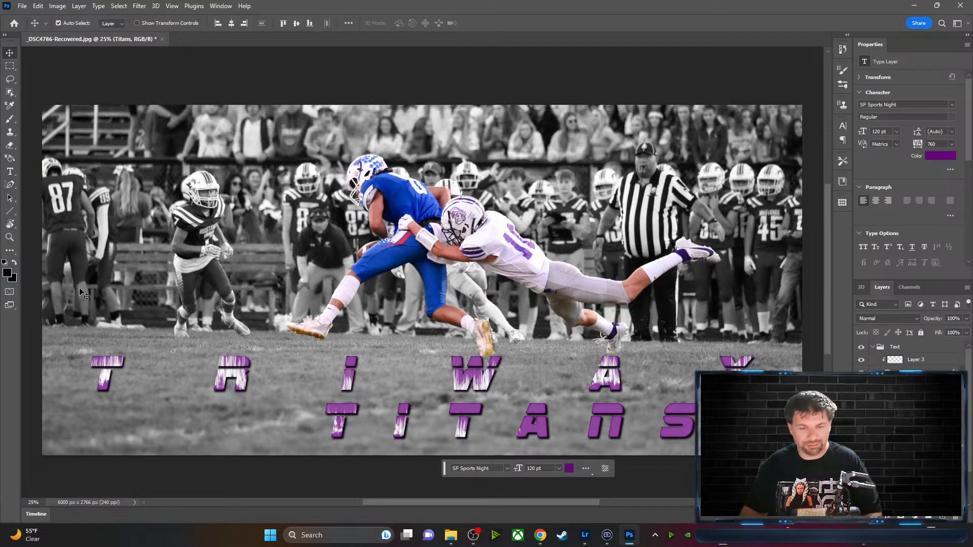
left_click_drag(456, 412, 393, 438)
left_click(378, 434)
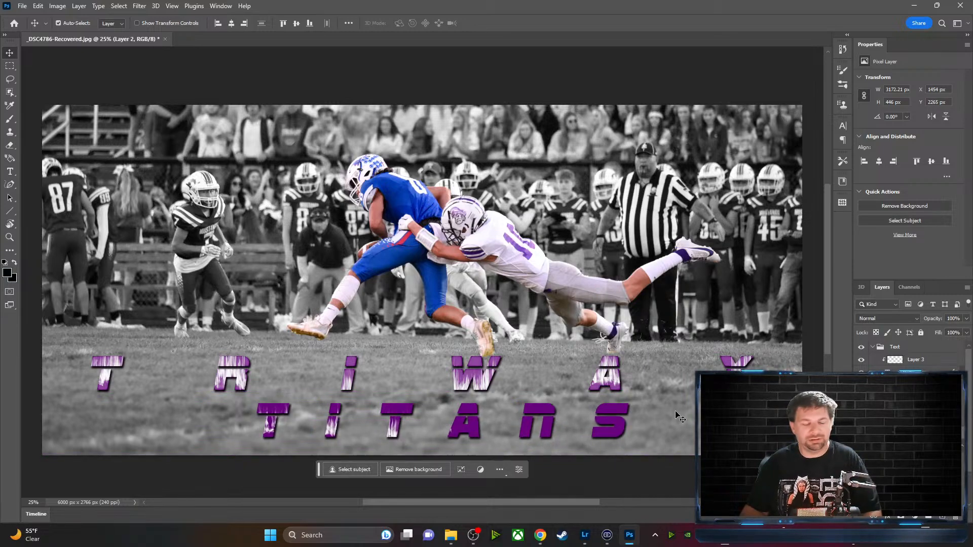
Select Layer 2, the TITANS texture, and slide it across the TITANS letters
left_click(922, 362)
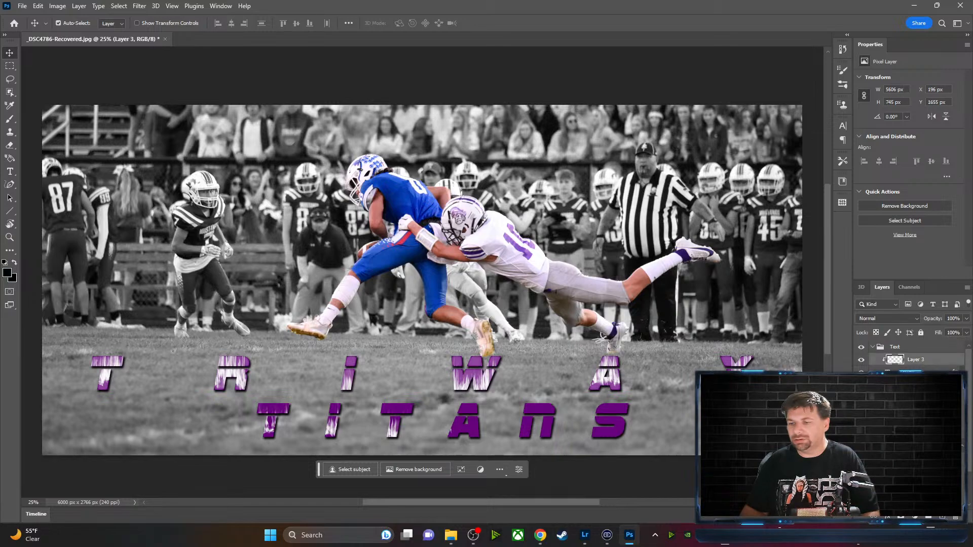
left_click(917, 434)
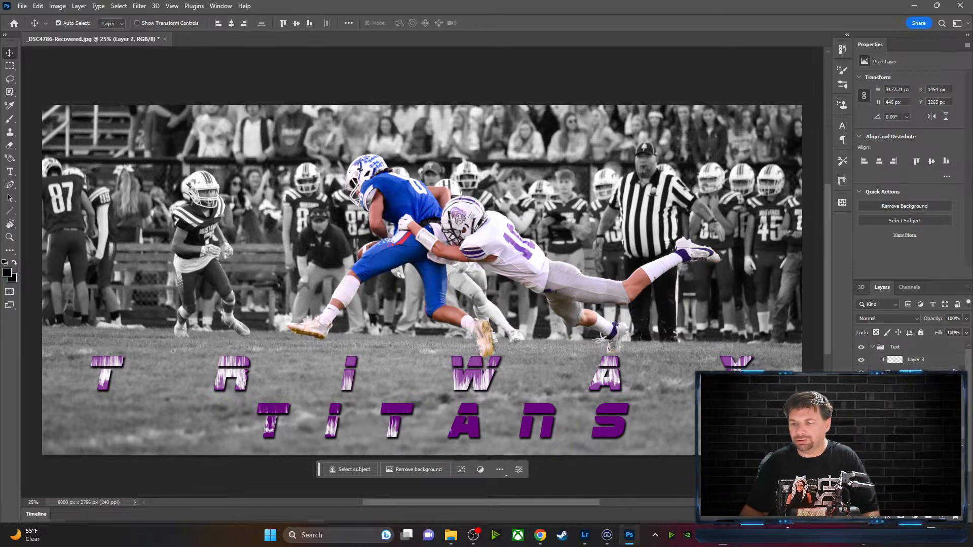
mouse_move(394, 435)
left_mouse_down()
mouse_move(409, 427)
mouse_move(388, 431)
left_mouse_up()
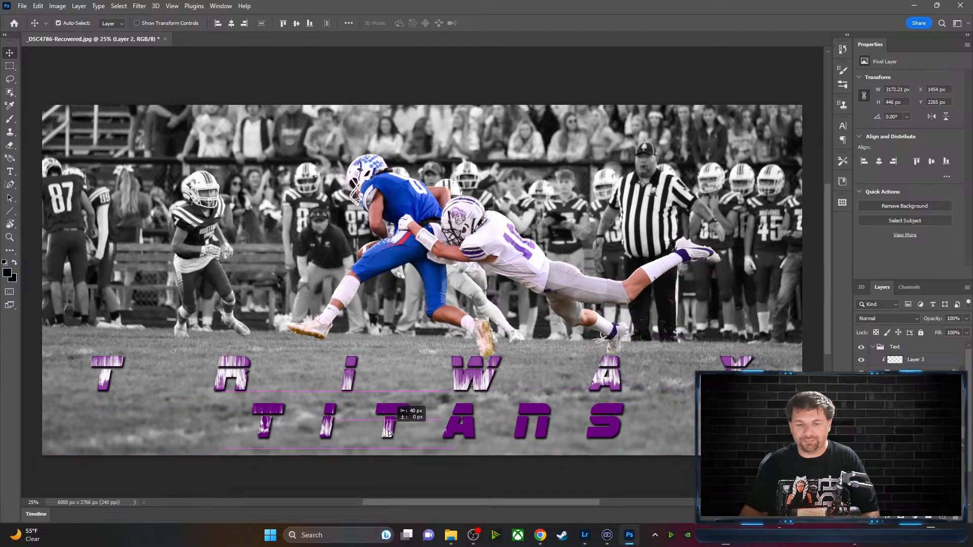
right_click(920, 433)
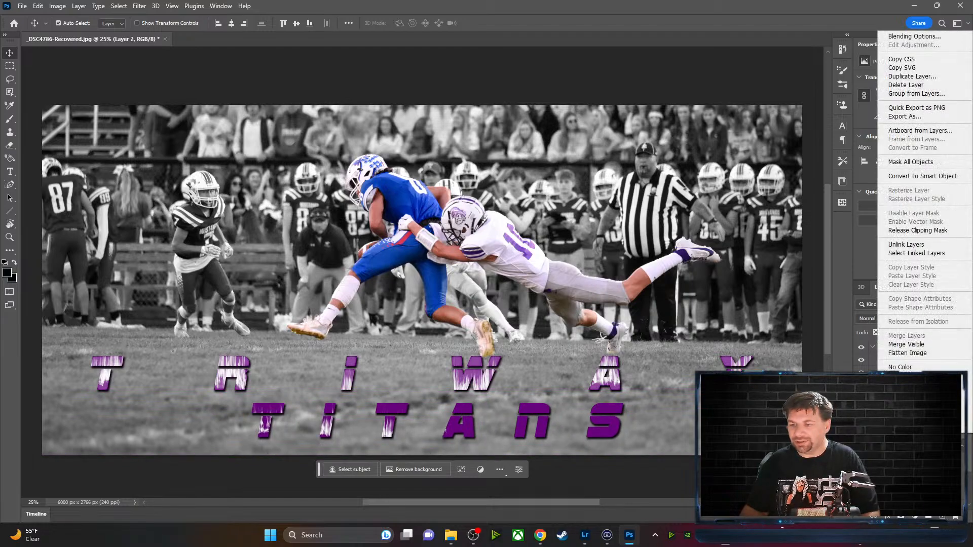
left_click(937, 254)
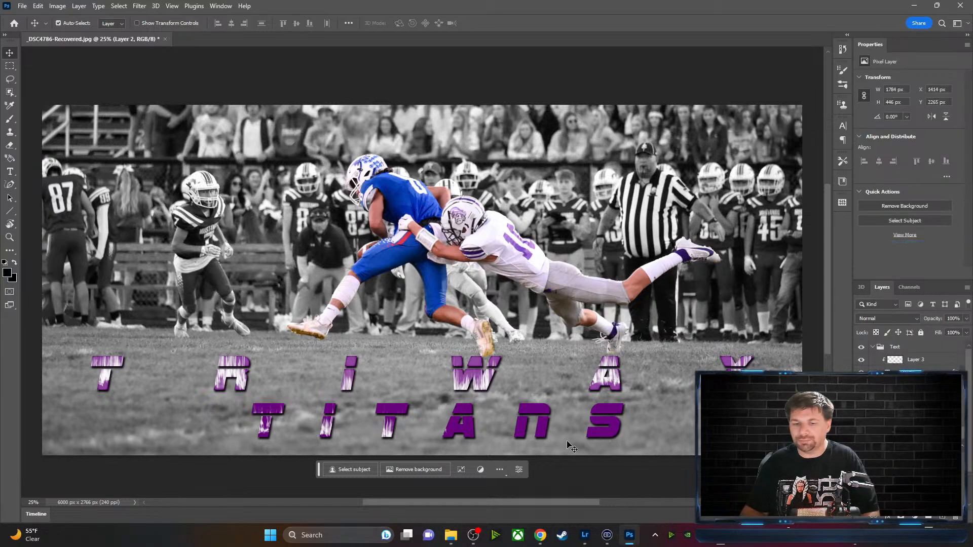
left_click_drag(388, 435, 566, 431)
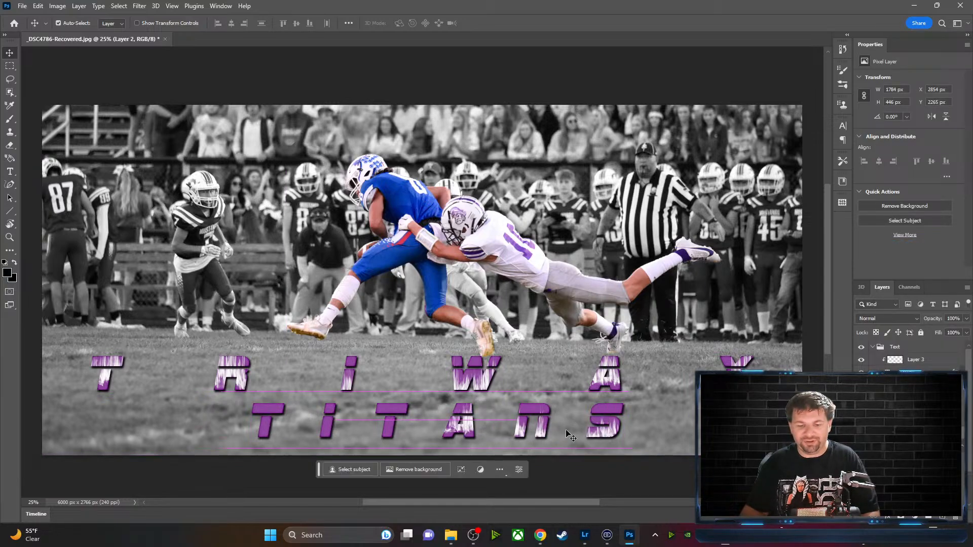
Widen Layer 2's texture to span TITANS, settling at X 1290, Y 2258 px
key("ctrl+t")
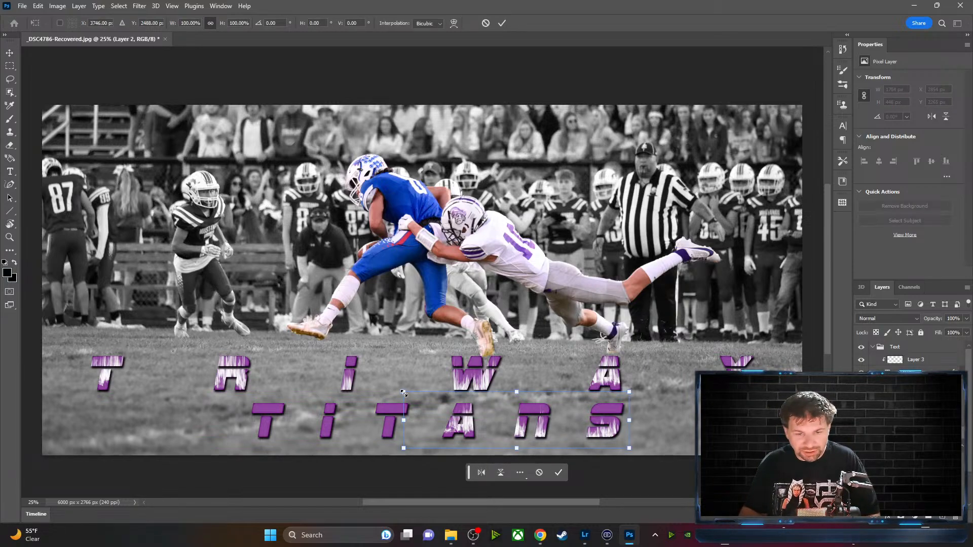
left_click_drag(403, 392, 212, 390)
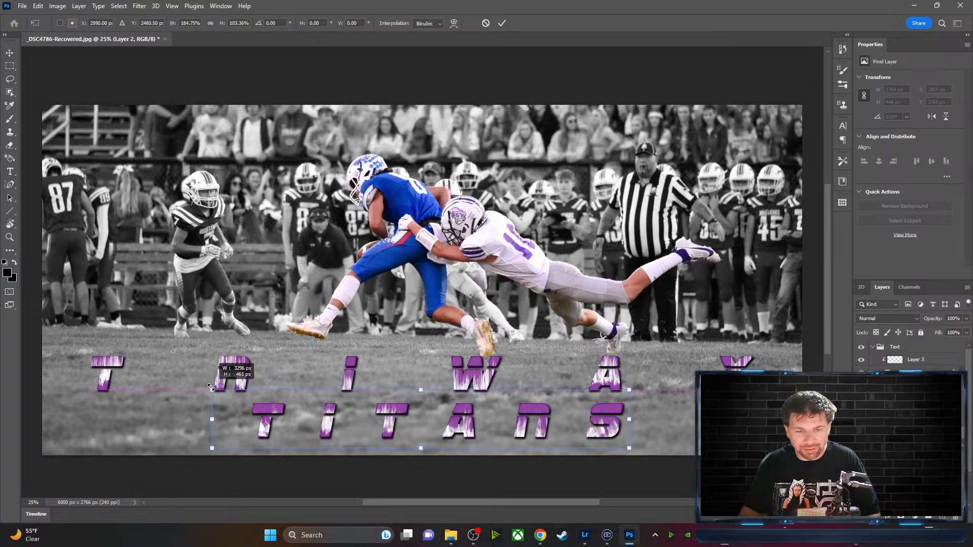
left_click_drag(392, 430, 385, 431)
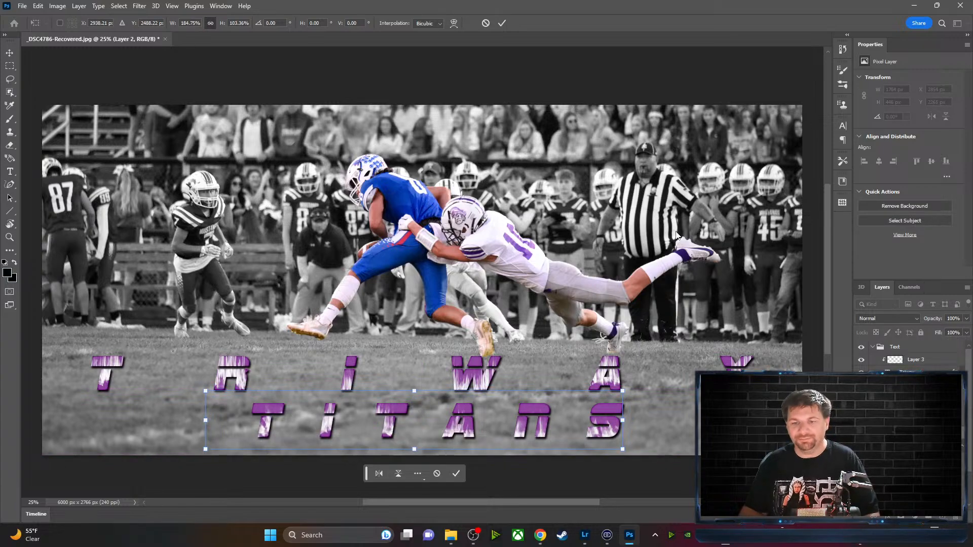
key("Return")
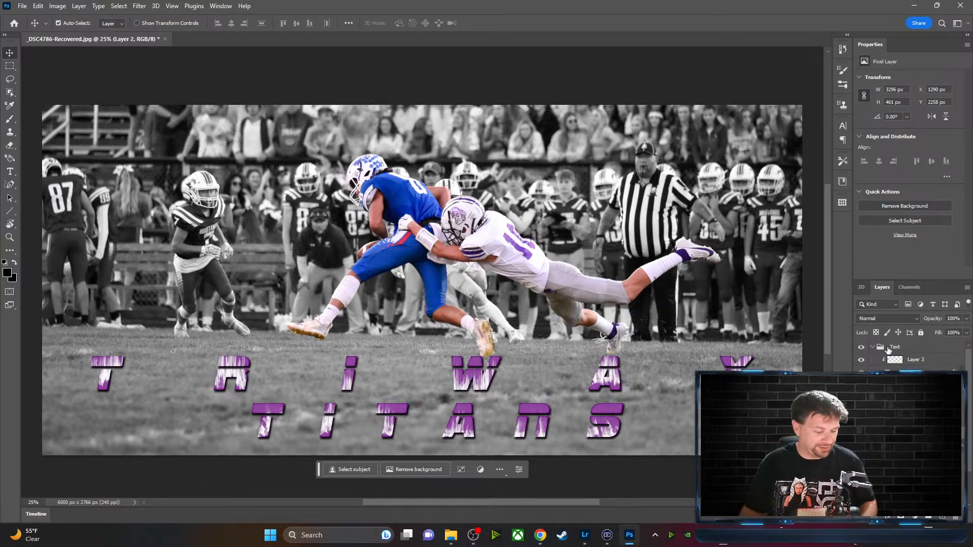
Link Layer 3's flame texture with the Triway text layer
left_click(945, 361)
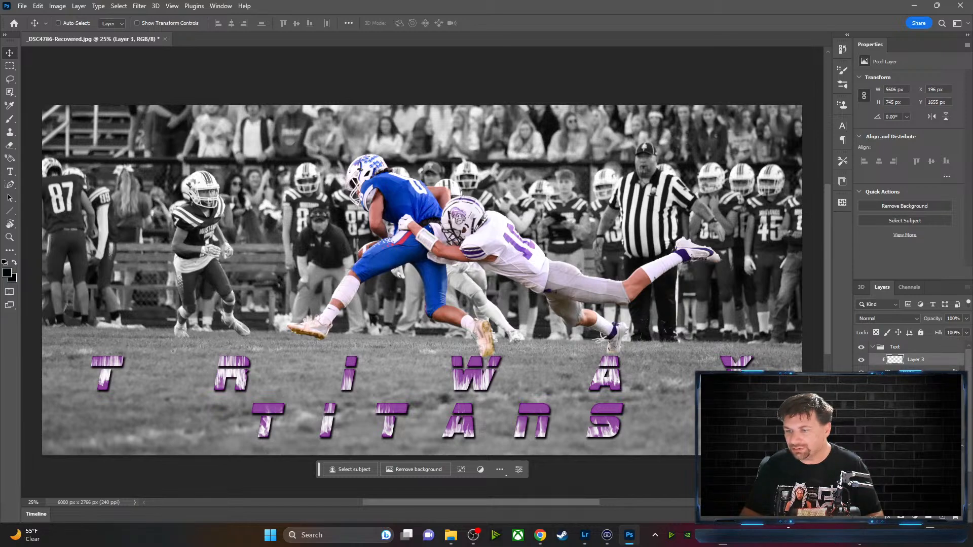
left_click(936, 372, "ctrl")
right_click(937, 359)
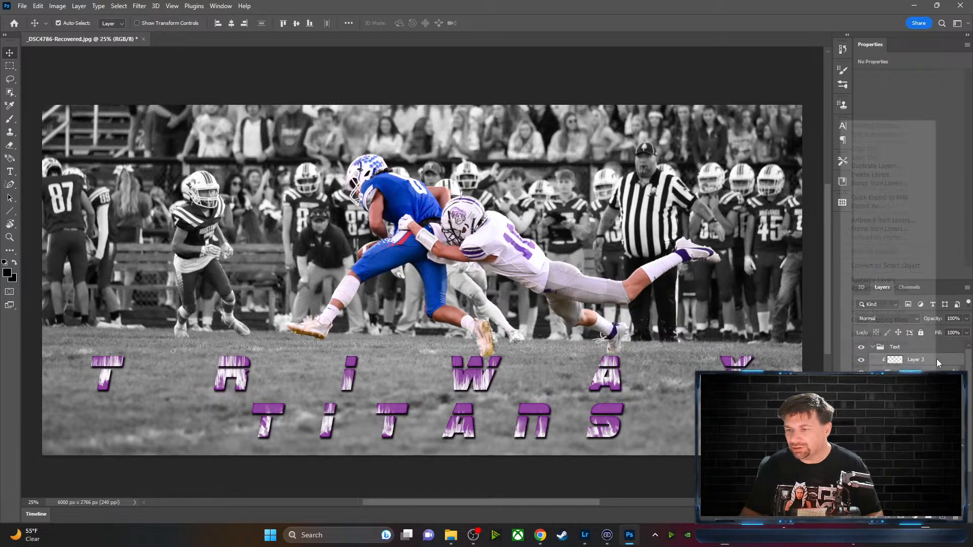
left_click(902, 336)
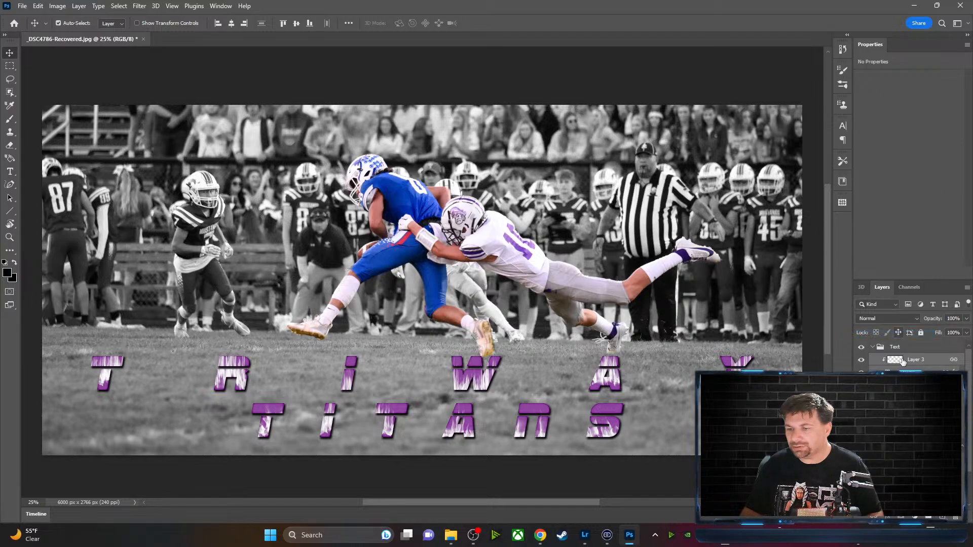
Link Layer 2 with the Titans text, then nudge TRIWAY slightly right to X 316, Y 1675 px
left_click(916, 385)
left_click(918, 398)
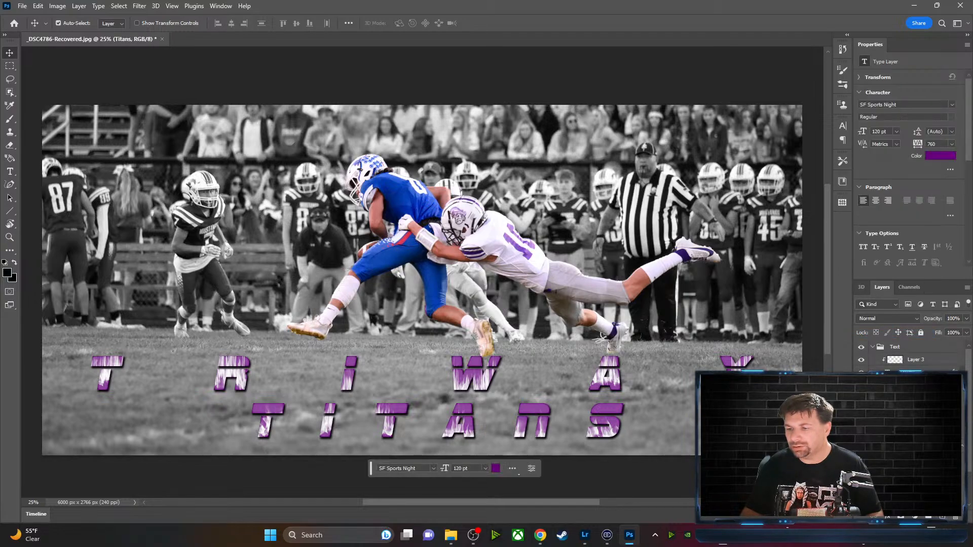
left_click(918, 431, "ctrl")
right_click(919, 430)
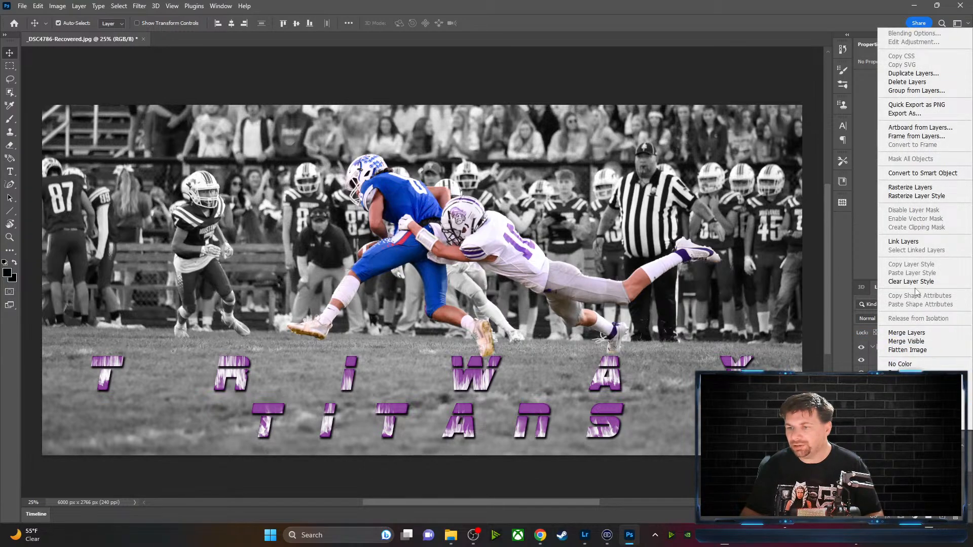
left_click(912, 241)
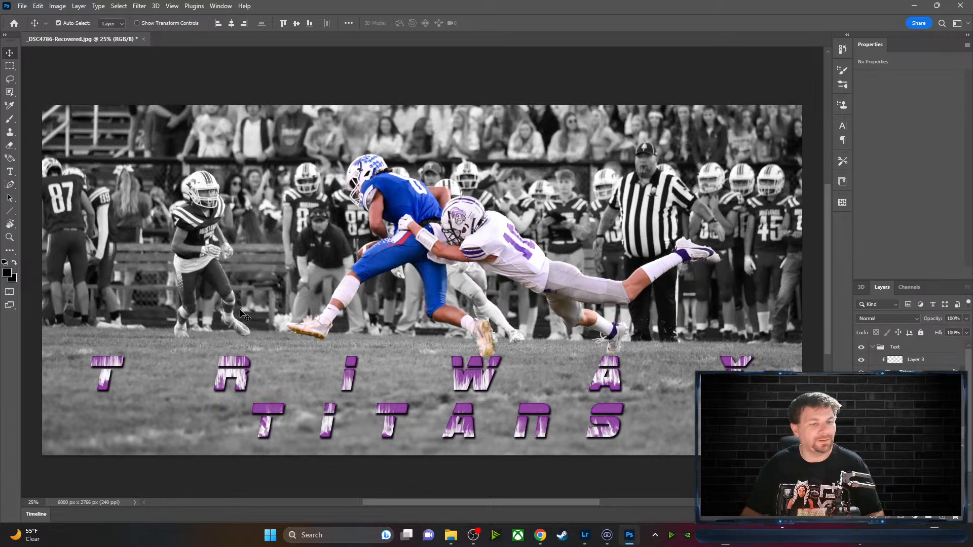
left_click_drag(348, 375, 370, 384)
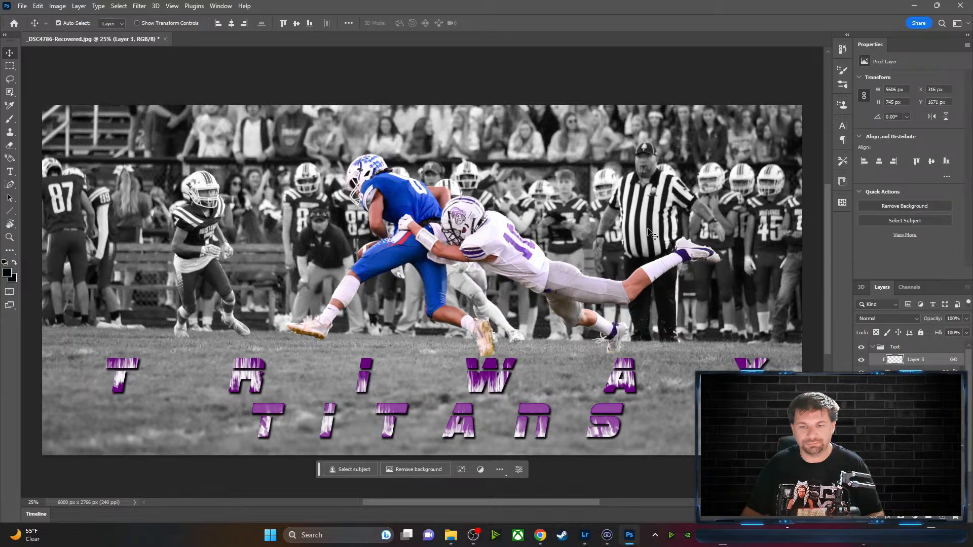
Place the TRIWAY line, nudge TITANS down and right beneath it, and deselect
left_click(660, 315)
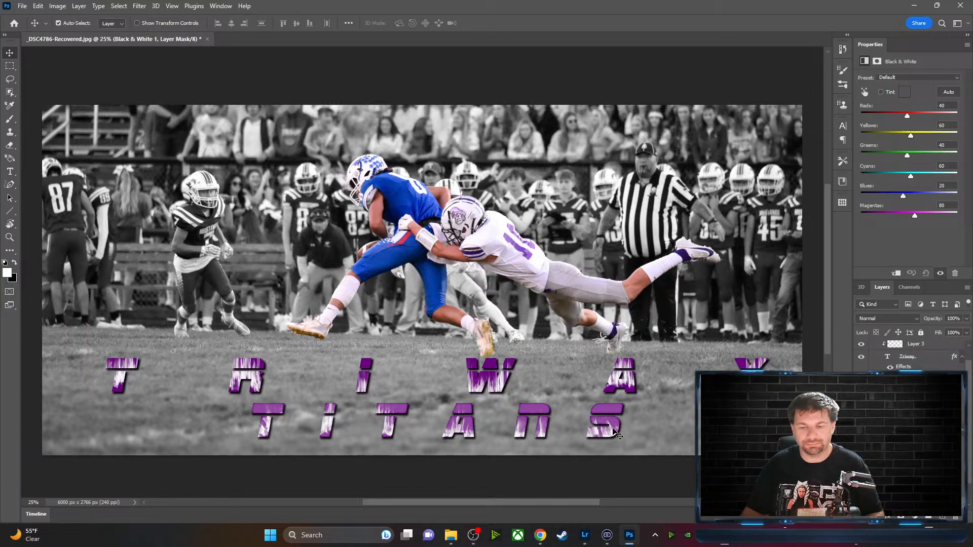
left_click_drag(614, 435, 621, 436)
left_click(656, 235)
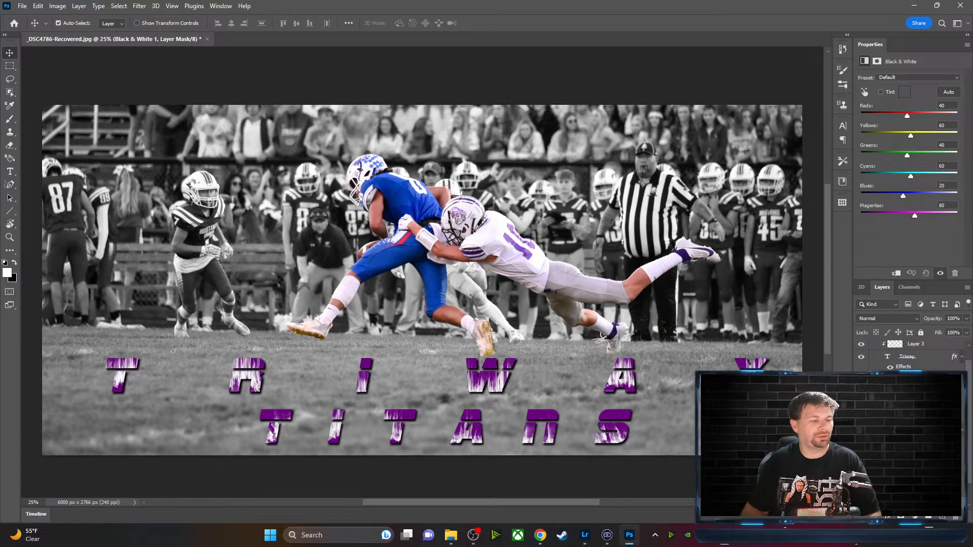
key("alt+Tab")
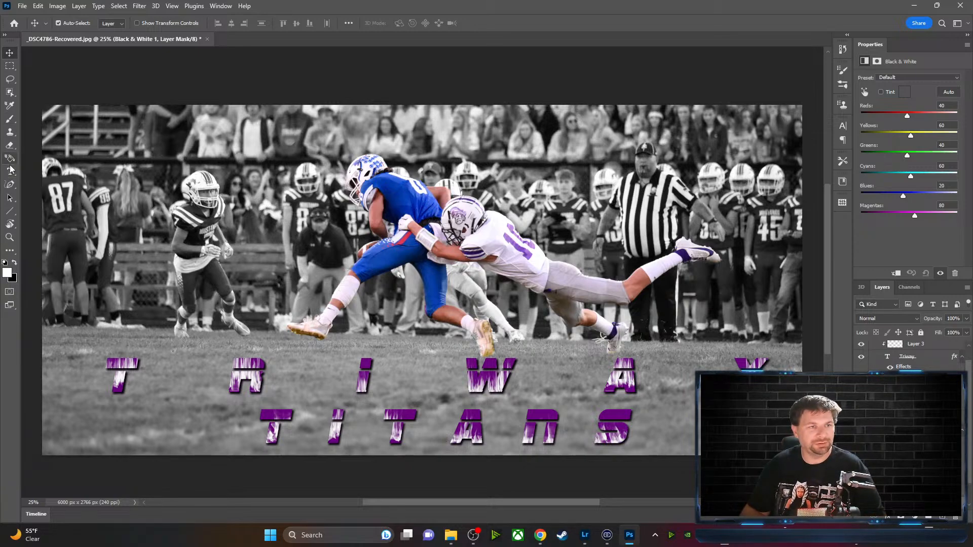
Select all the TRIWAY letters and lower their tracking to tighten the spacing
left_click(9, 171)
left_click_drag(104, 378, 732, 378)
left_click_drag(794, 371, 801, 371)
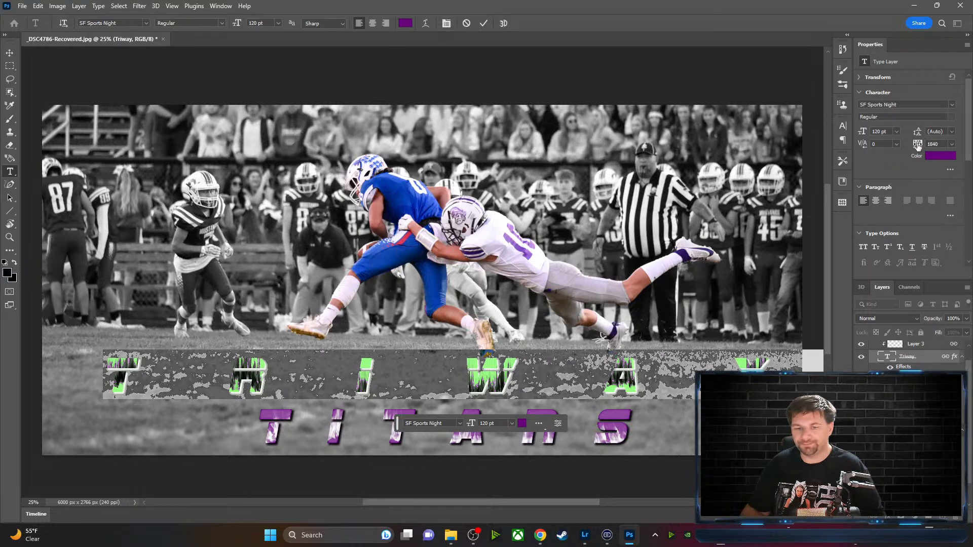
left_click_drag(917, 144, 903, 144)
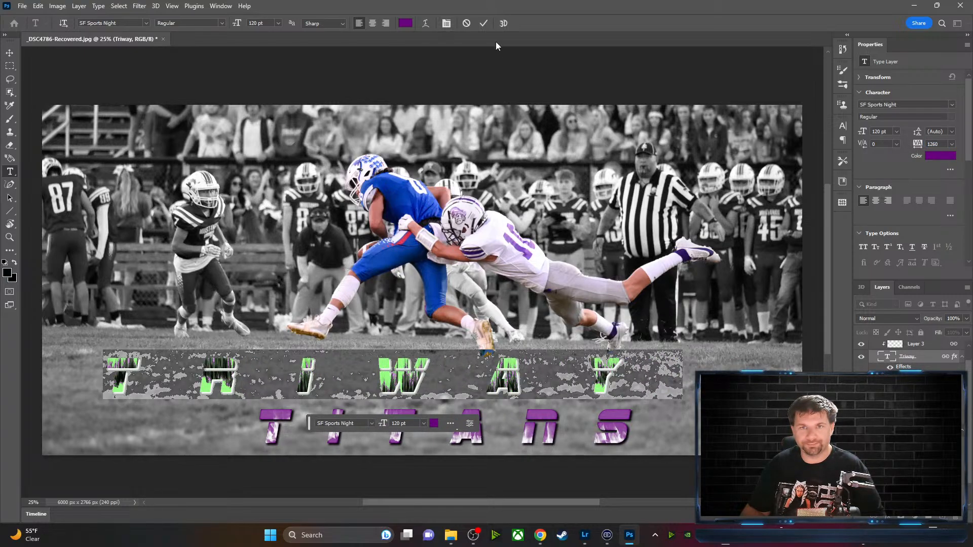
left_click(484, 24)
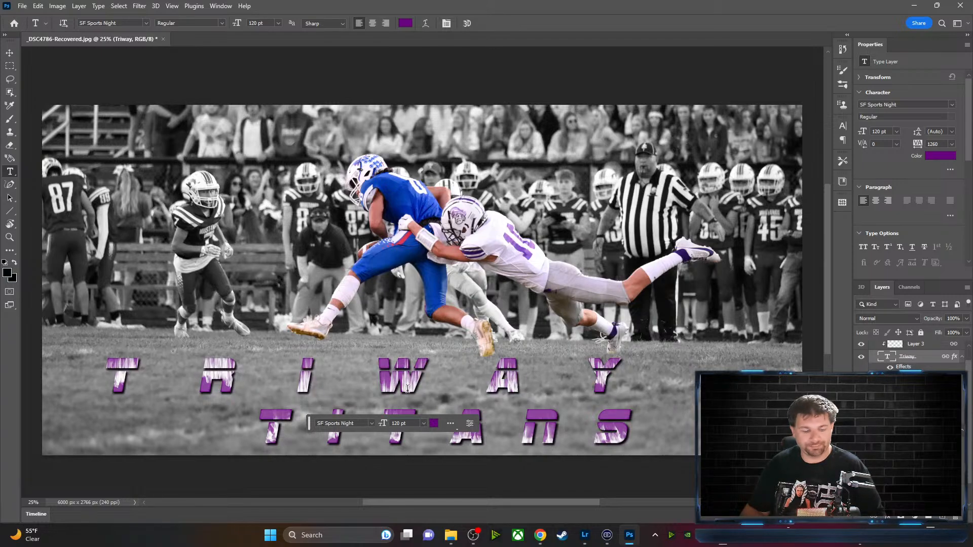
Drag the TRIWAY line right to centre it above TITANS, then deselect
key("v")
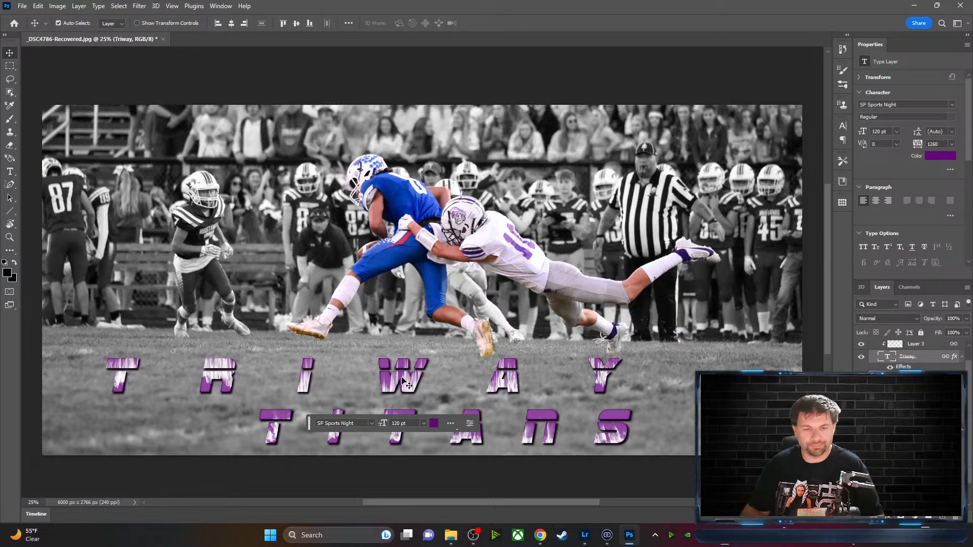
left_click_drag(413, 376, 476, 382)
left_click(683, 430)
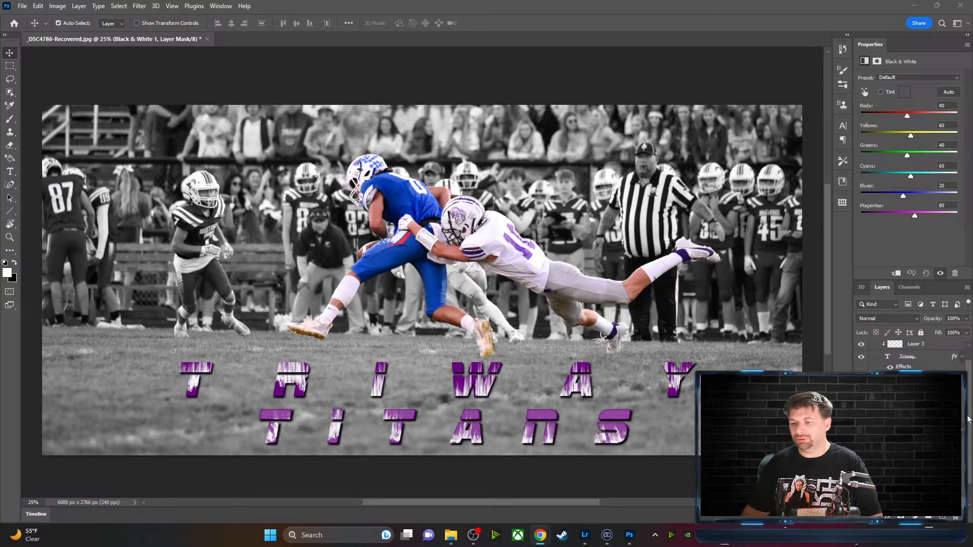
Collapse the Text and Photo layer groups in the Layers panel
left_click(962, 378)
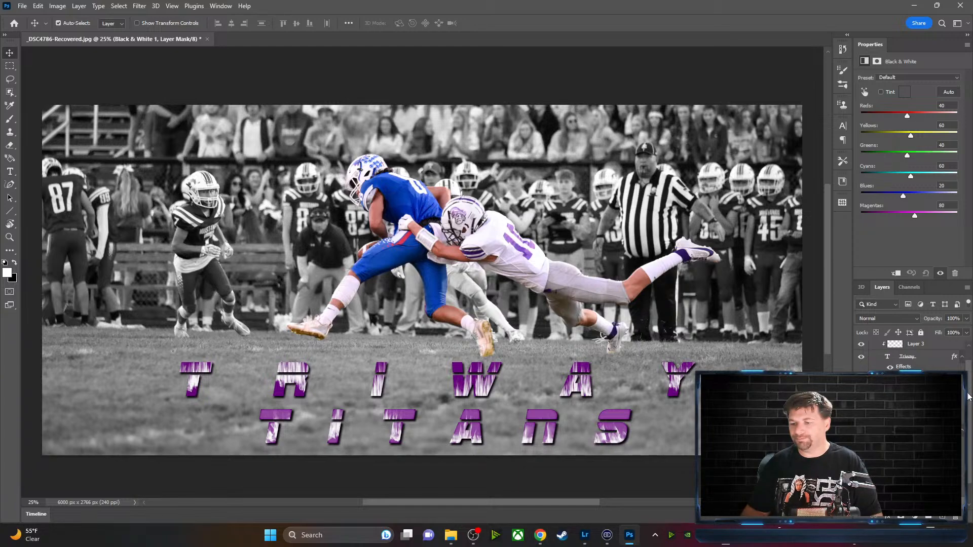
mouse_move(968, 396)
left_mouse_down()
mouse_move(968, 415)
mouse_move(969, 385)
left_mouse_up()
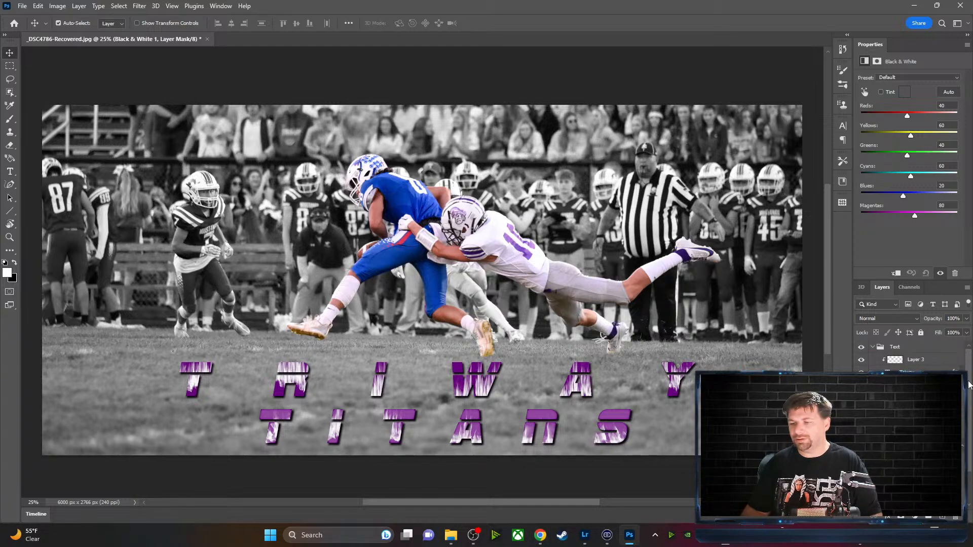
left_click(873, 348)
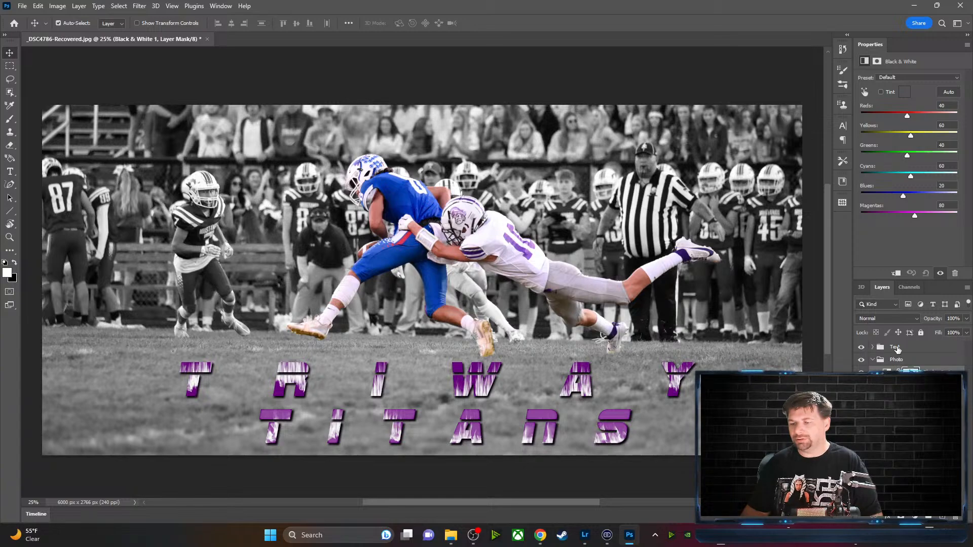
left_click(873, 360)
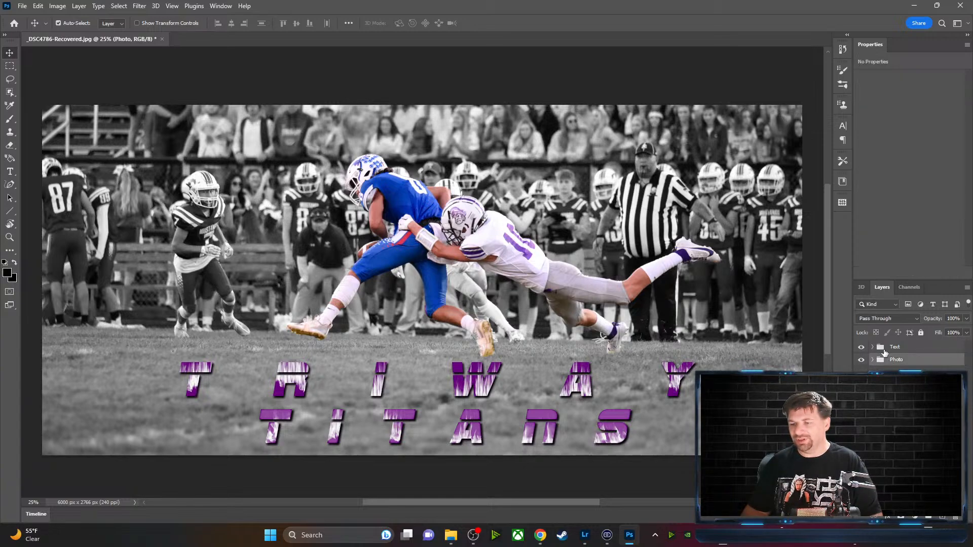
Rename the Text layer group to 'Triway Label'
double_click(896, 348)
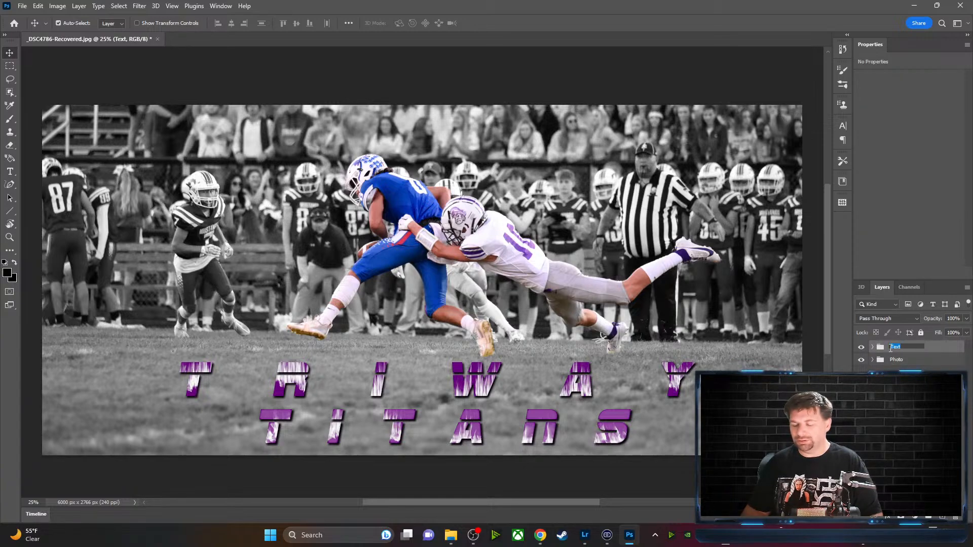
type("TRI")
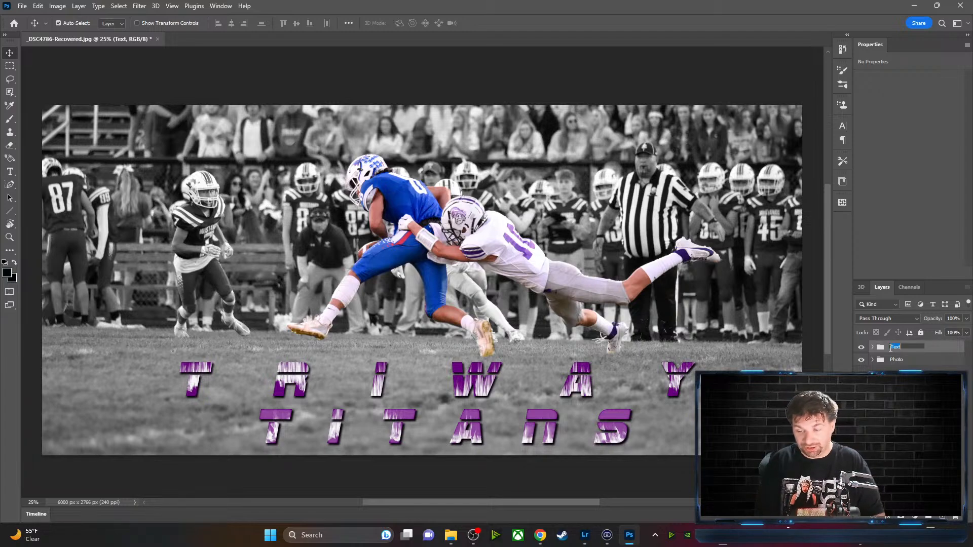
type("way")
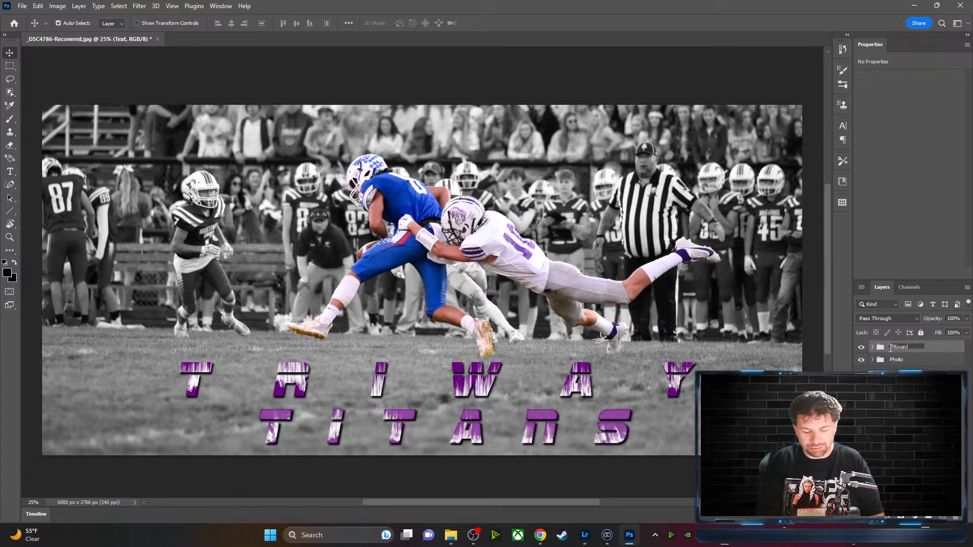
key("BackSpace")
key("BackSpace")
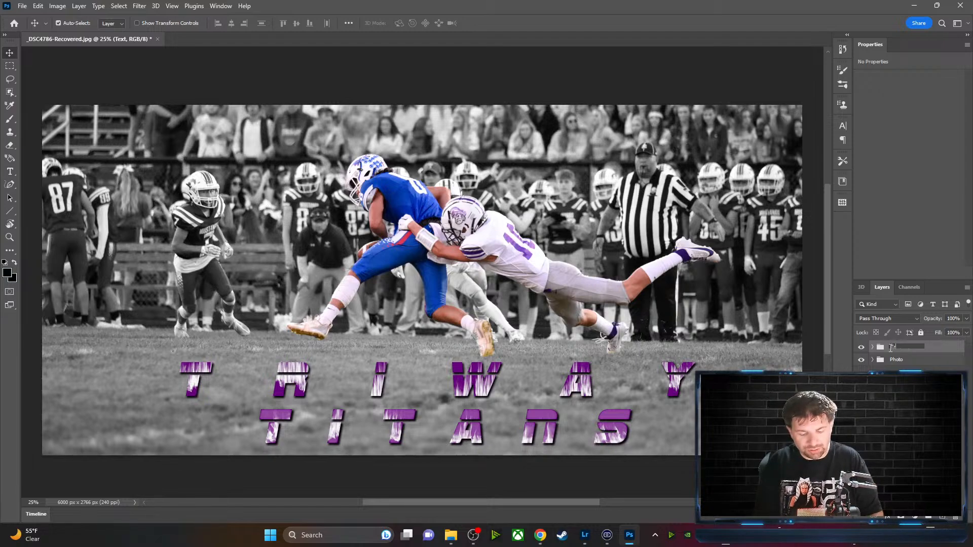
type("ay")
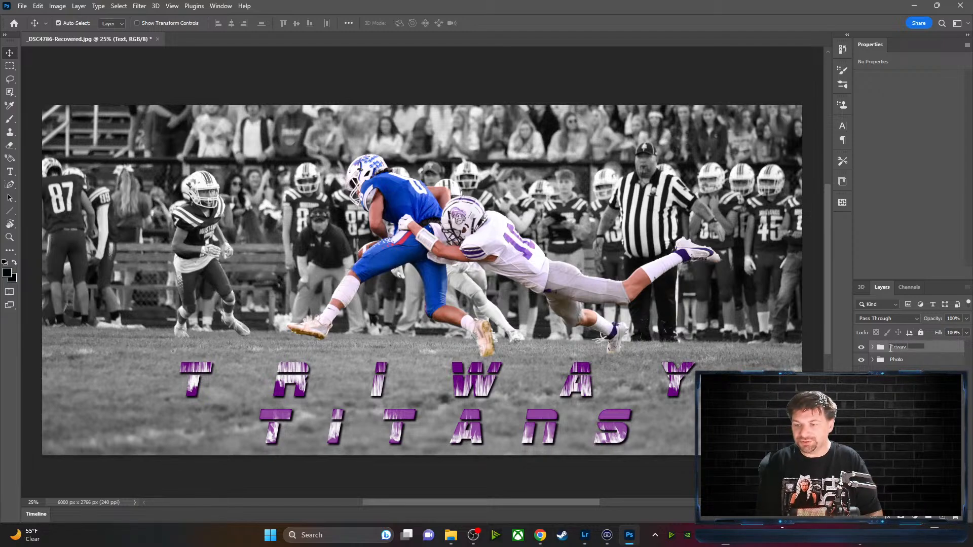
type(" Label")
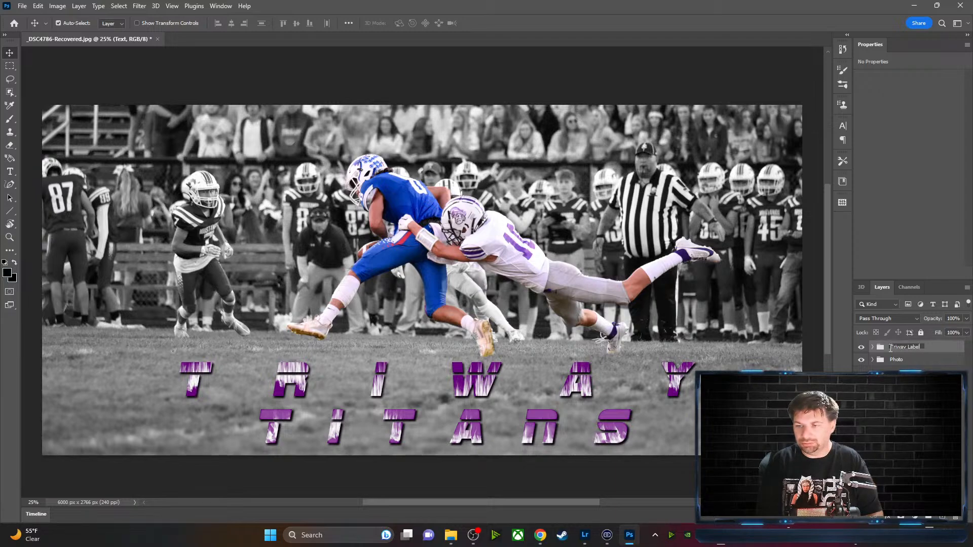
left_click(907, 420)
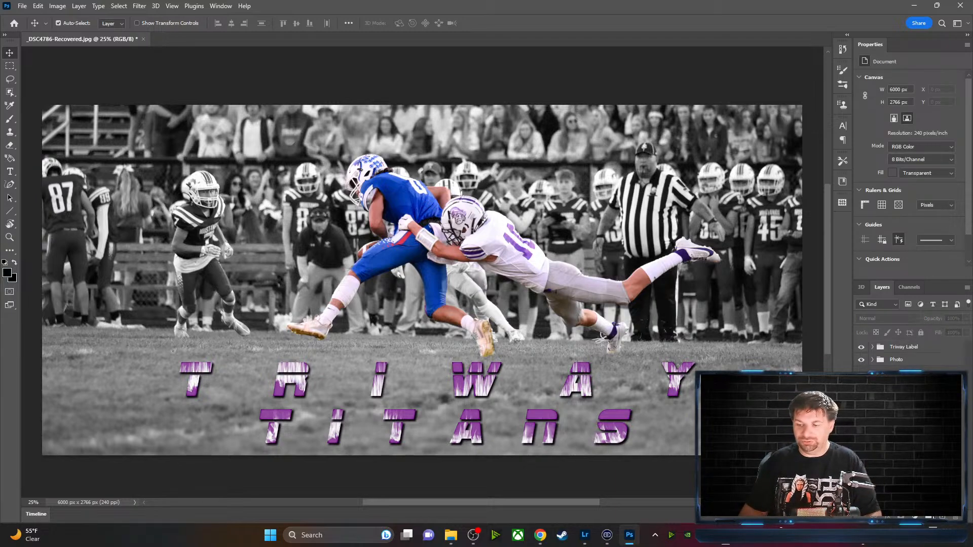
Create a new layer group named 'Player Name'
left_click(928, 517)
double_click(902, 350)
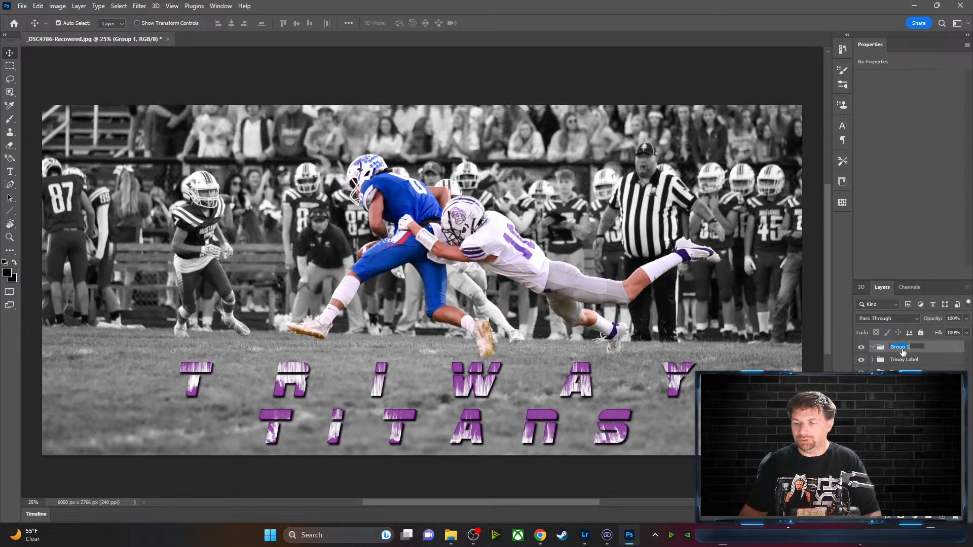
type("Pla")
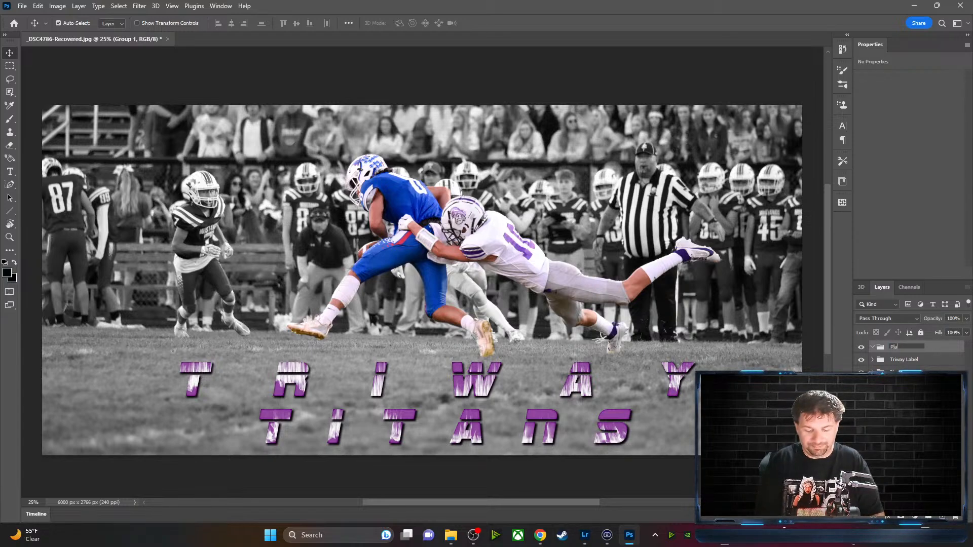
type("yer Name")
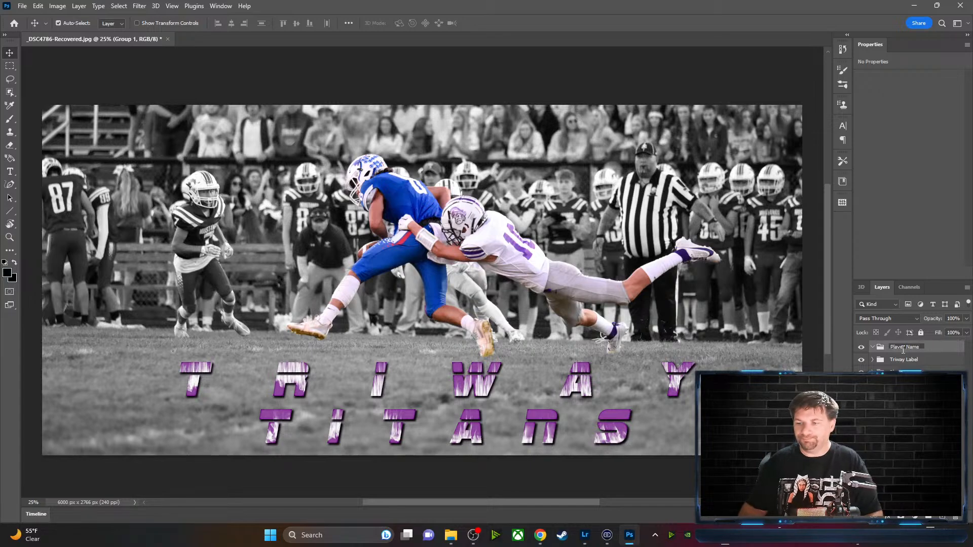
left_click(912, 463)
Add a new empty Layer 4 inside the Player Name group
left_click(919, 350)
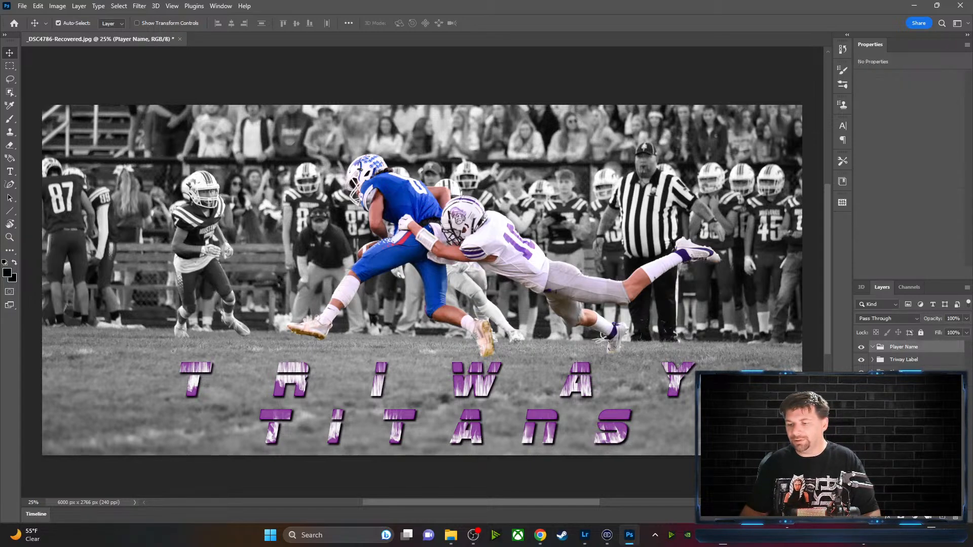
left_click(943, 517)
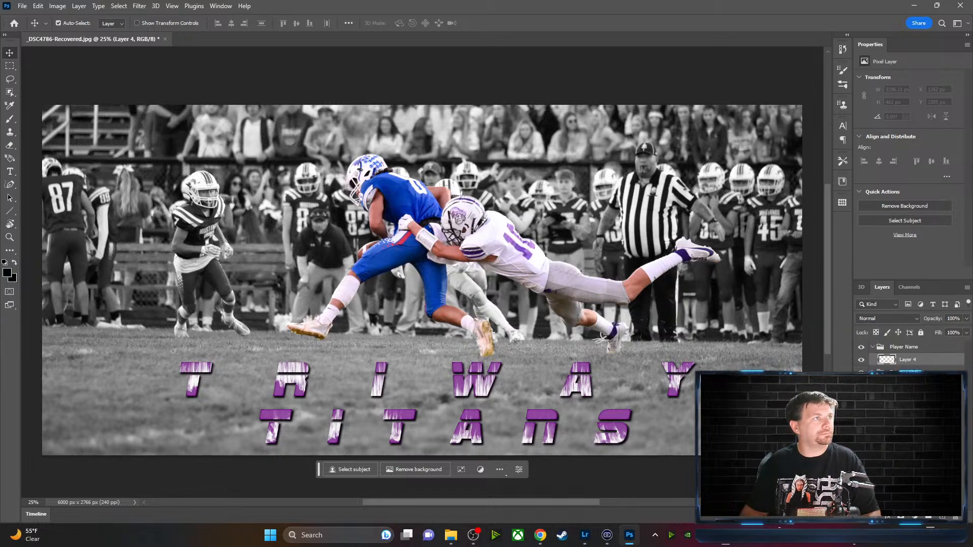
key("alt+Tab")
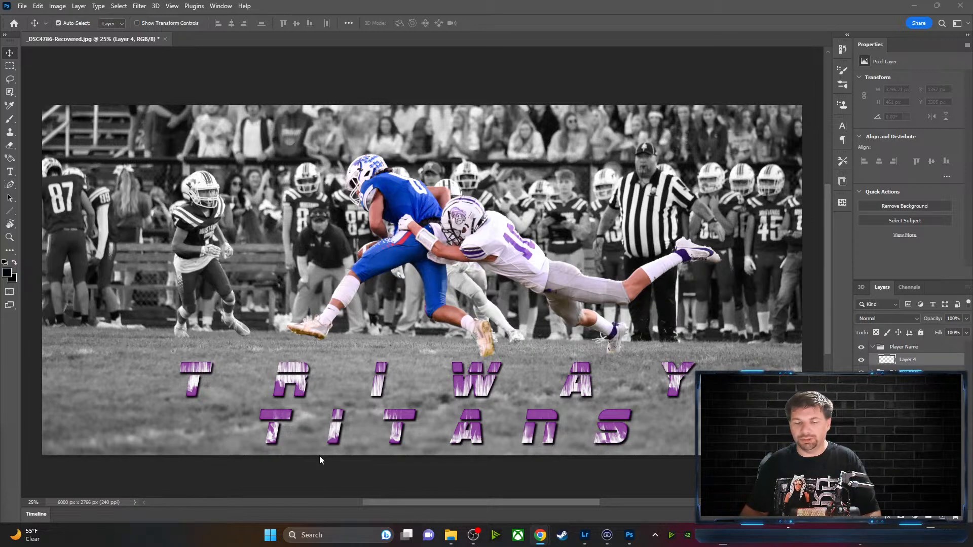
With the Type tool, set the text colour to pure red
left_click(11, 178)
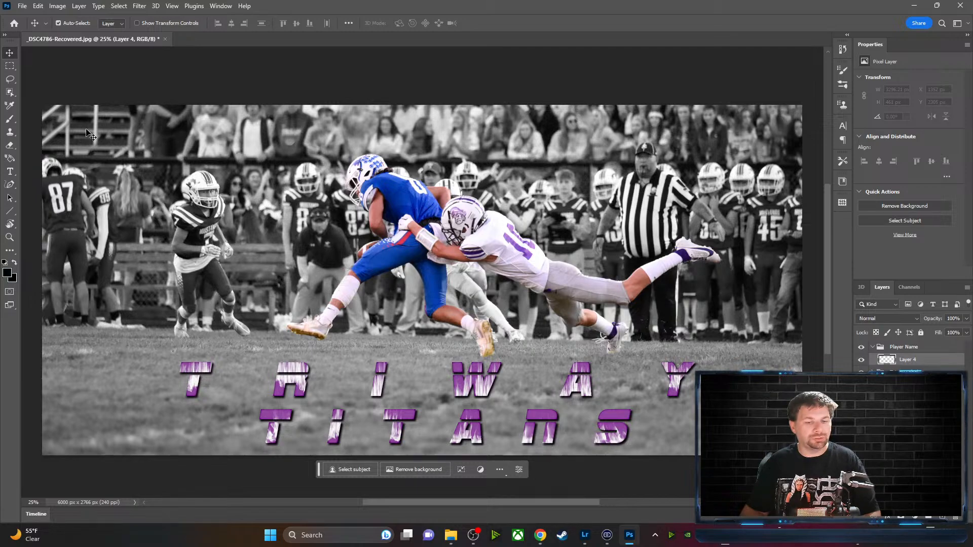
left_click(11, 172)
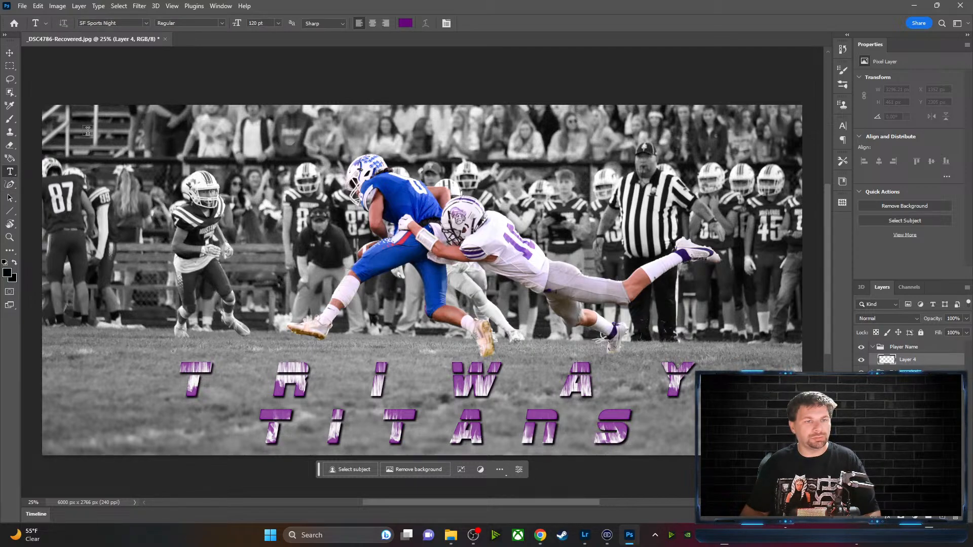
left_click(405, 23)
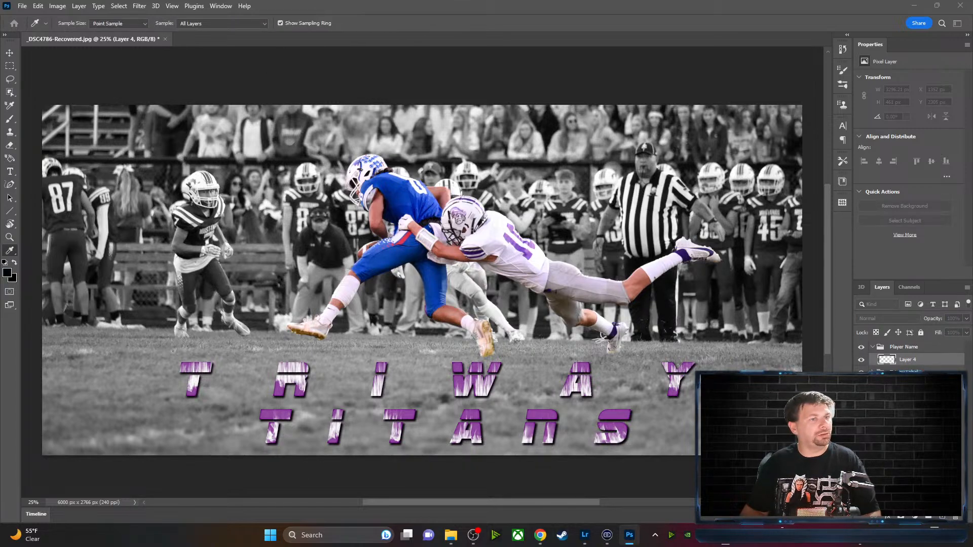
left_click(291, 87)
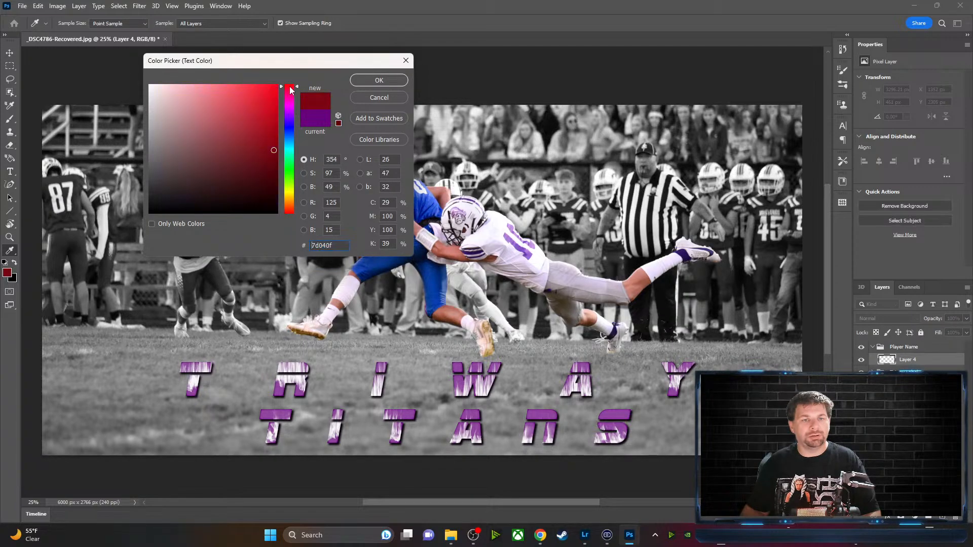
left_click(277, 86)
left_click(379, 80)
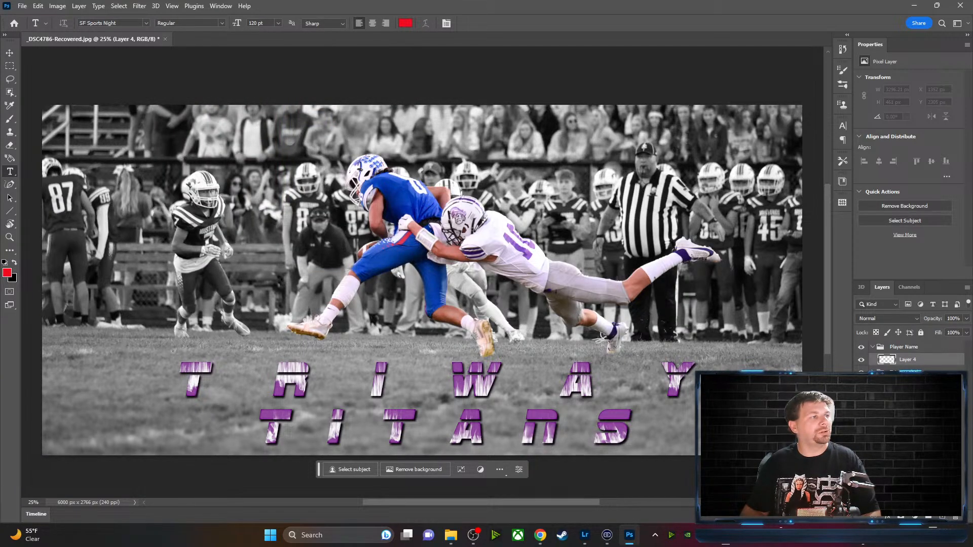
Start a text line near the photo's top left at 30 pt with tightened tracking
key("alt+Tab")
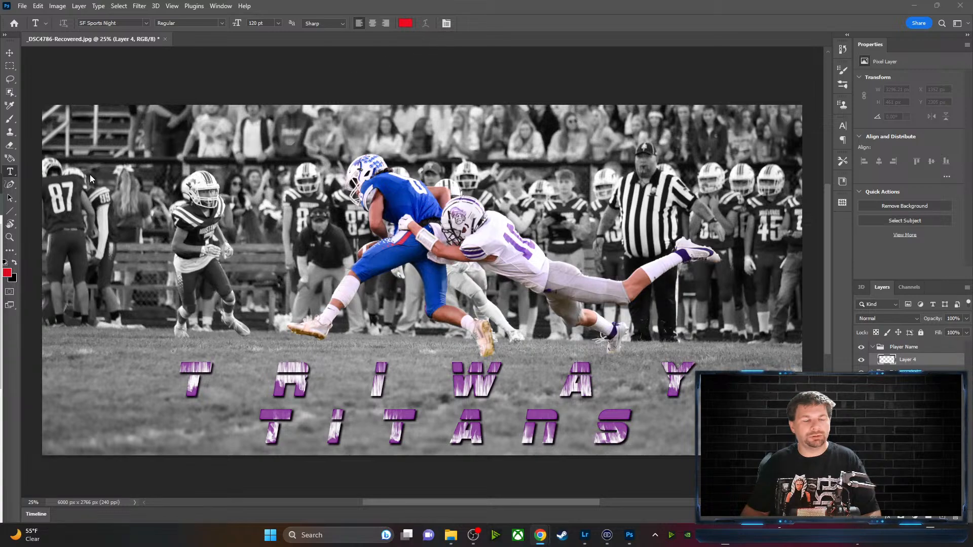
key("alt+Tab")
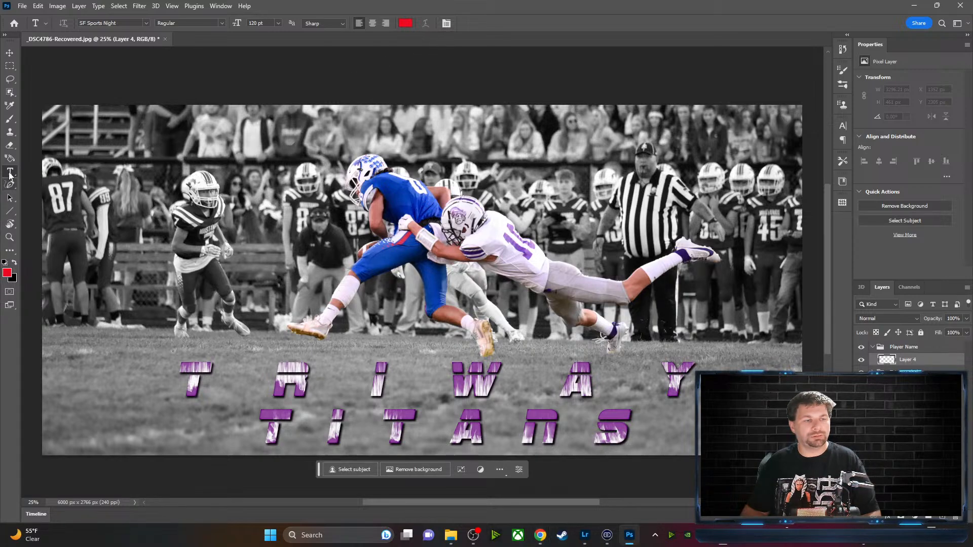
left_click(127, 146)
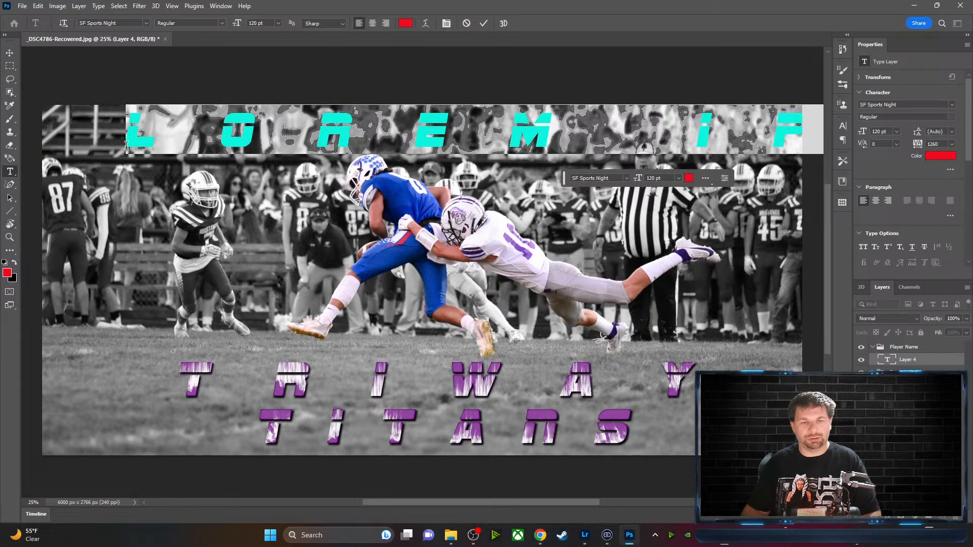
left_click(278, 24)
left_click(264, 123)
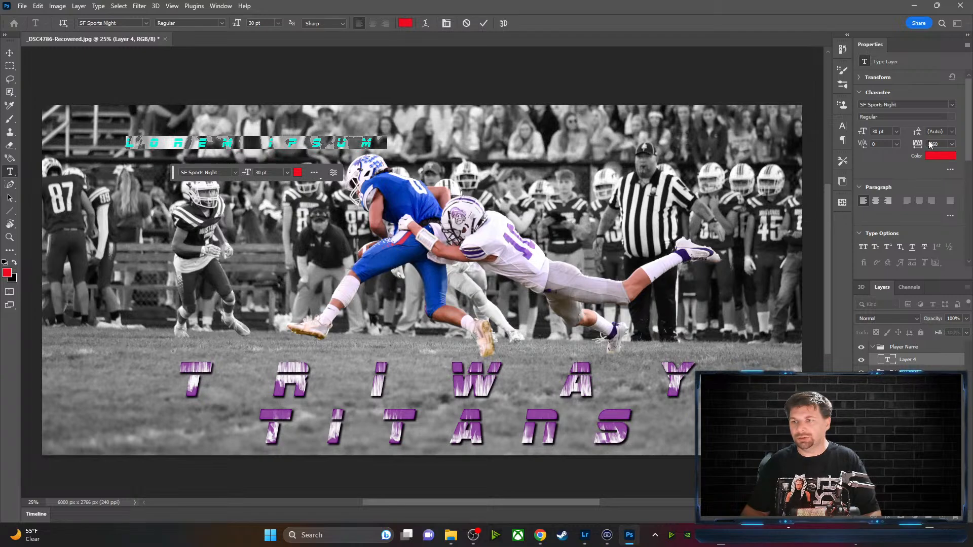
mouse_move(919, 144)
left_mouse_down()
mouse_move(883, 147)
mouse_move(892, 147)
left_mouse_up()
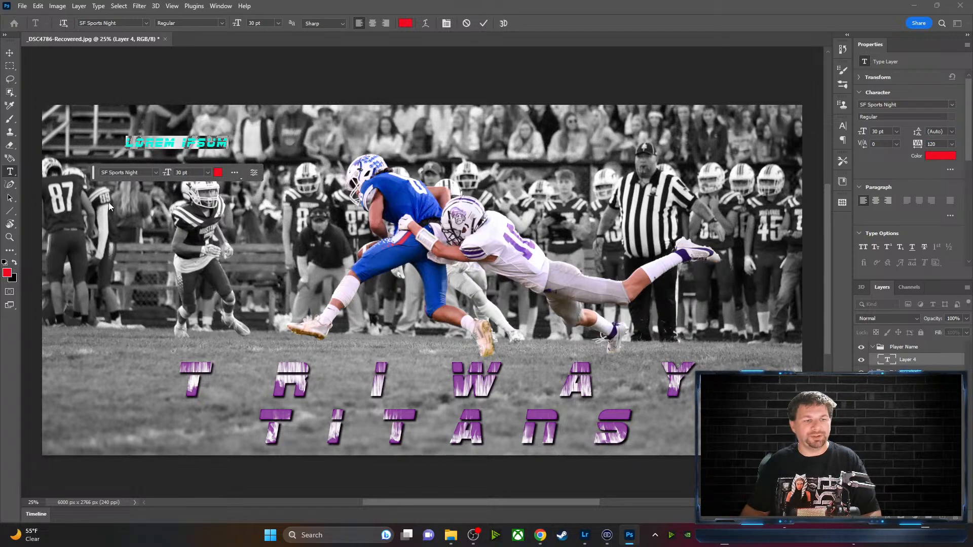
left_click_drag(95, 177, 60, 69)
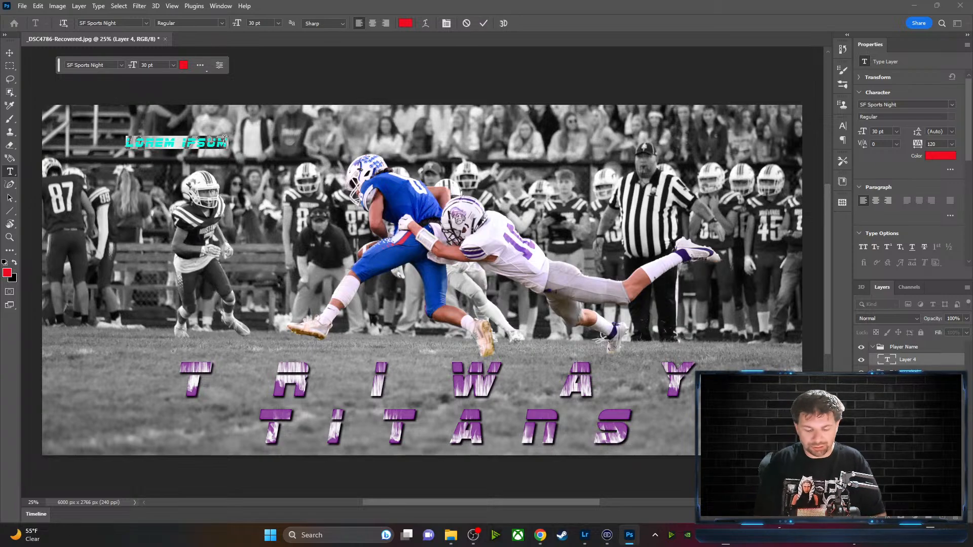
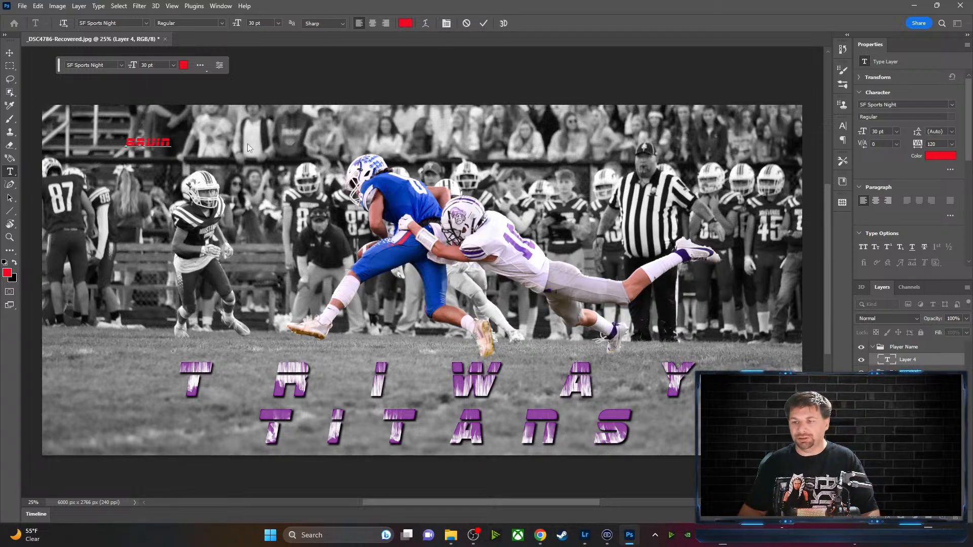
Type the player's first name, then add the surname as a second line below
left_click(483, 23)
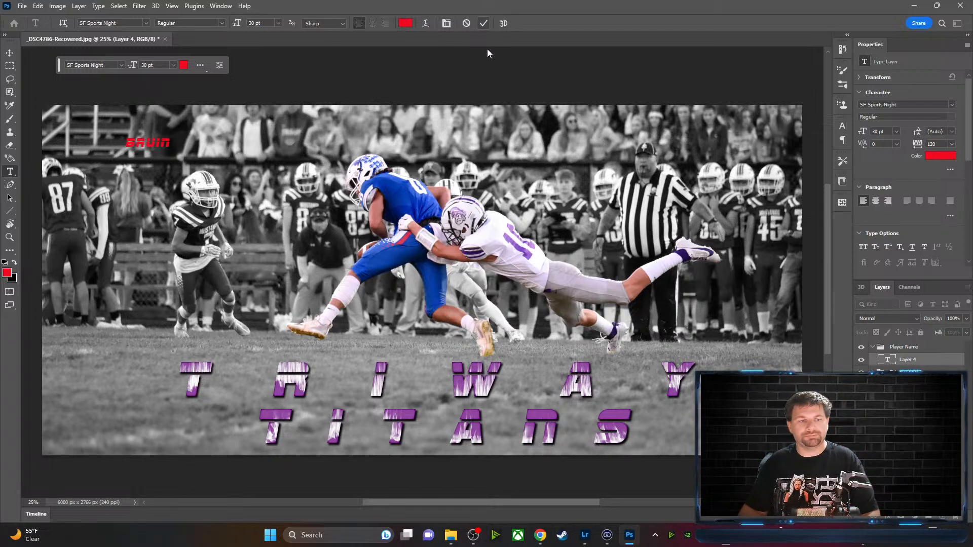
left_click(170, 166)
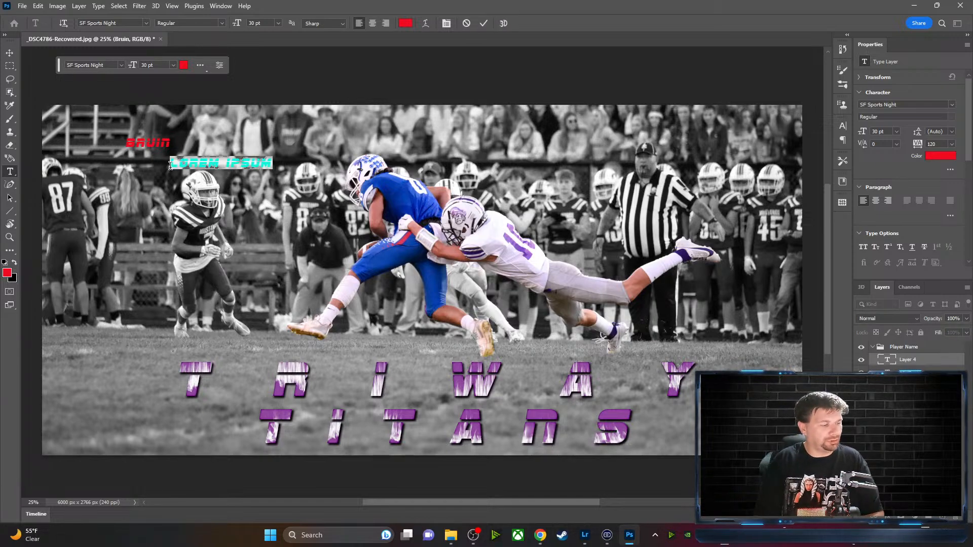
type("ER")
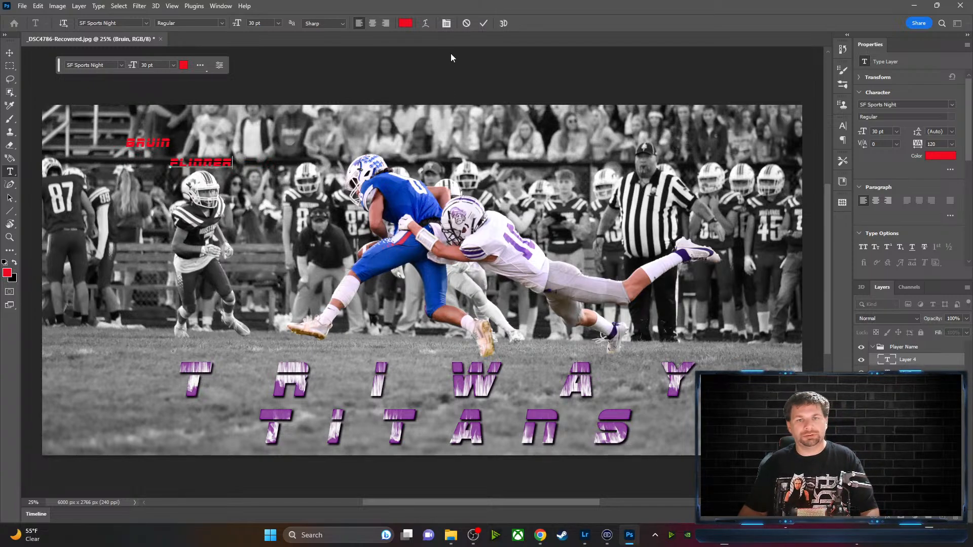
key("ctrl+Return")
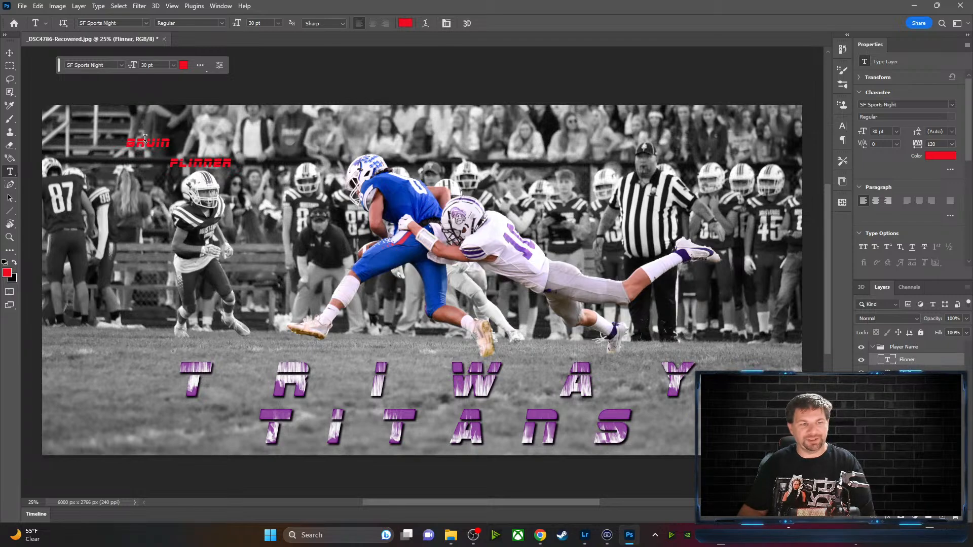
Move the first name to the top left and the surname level with it at top right
left_click(10, 52)
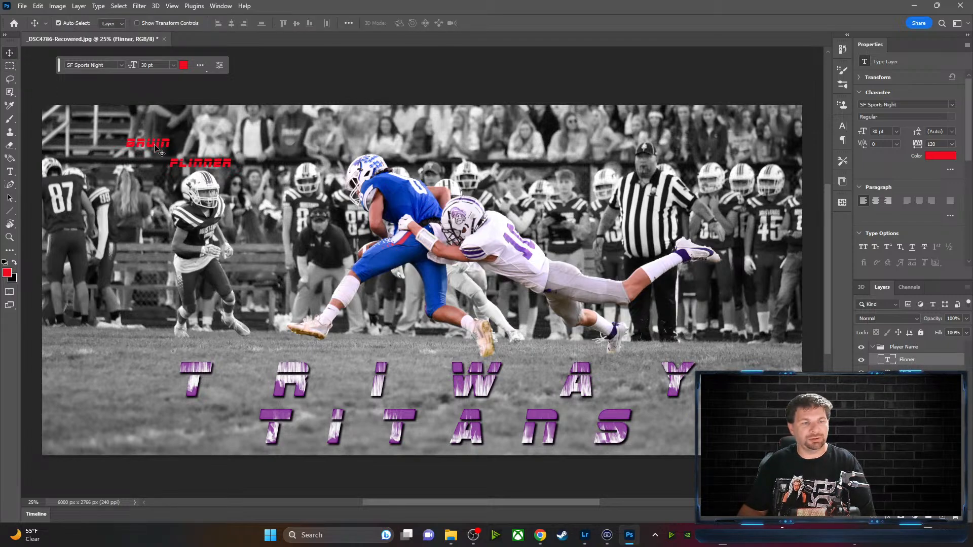
left_click_drag(157, 149, 305, 179)
left_click_drag(210, 165, 550, 181)
left_click_drag(294, 180, 570, 136)
left_click_drag(549, 183, 602, 232)
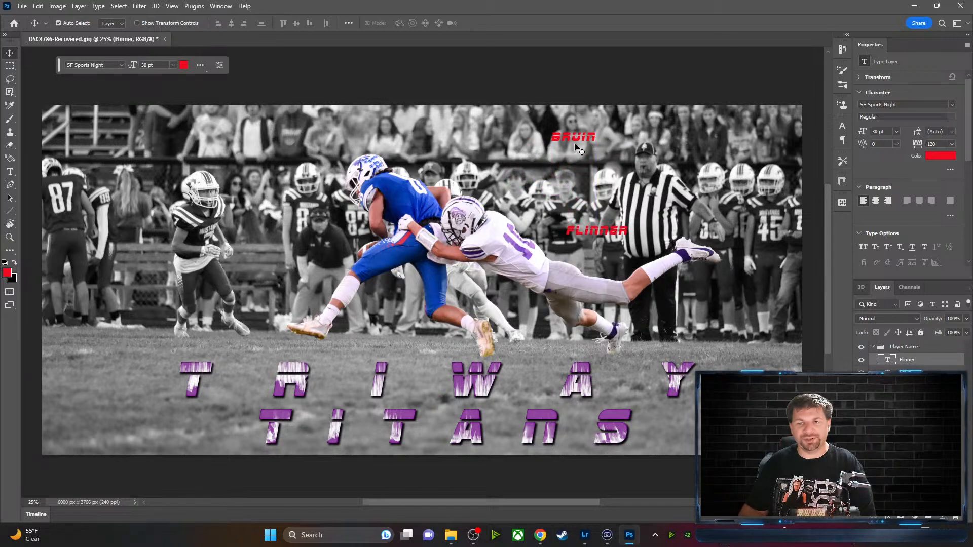
left_click_drag(577, 145, 156, 128)
left_click_drag(602, 239, 652, 132)
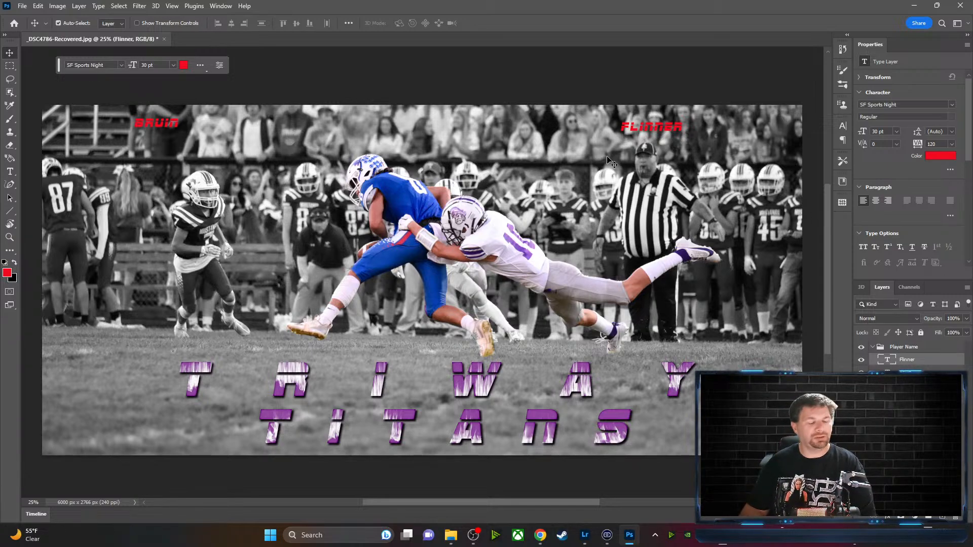
Delete the stray placeholder text layer created by accident
left_click(11, 171)
left_click_drag(179, 125, 134, 117)
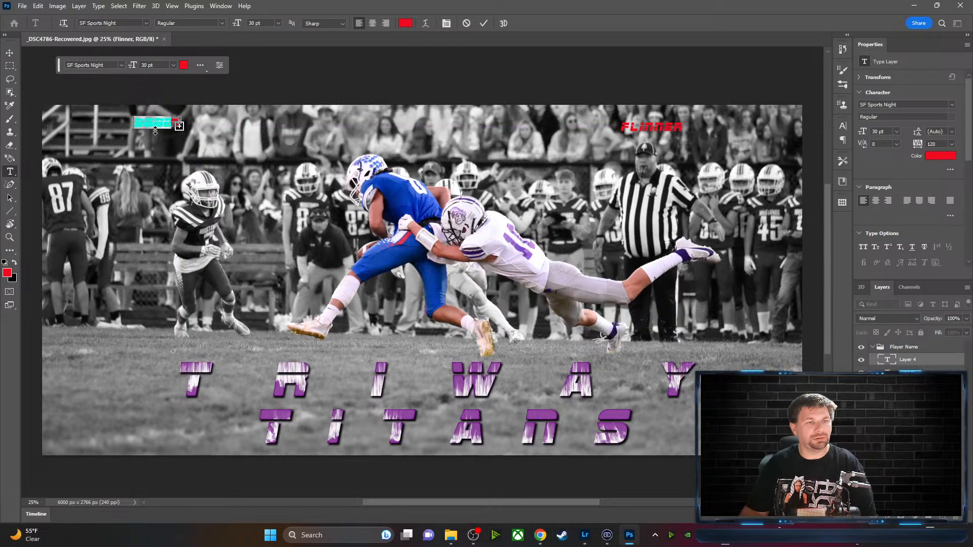
left_click(912, 360)
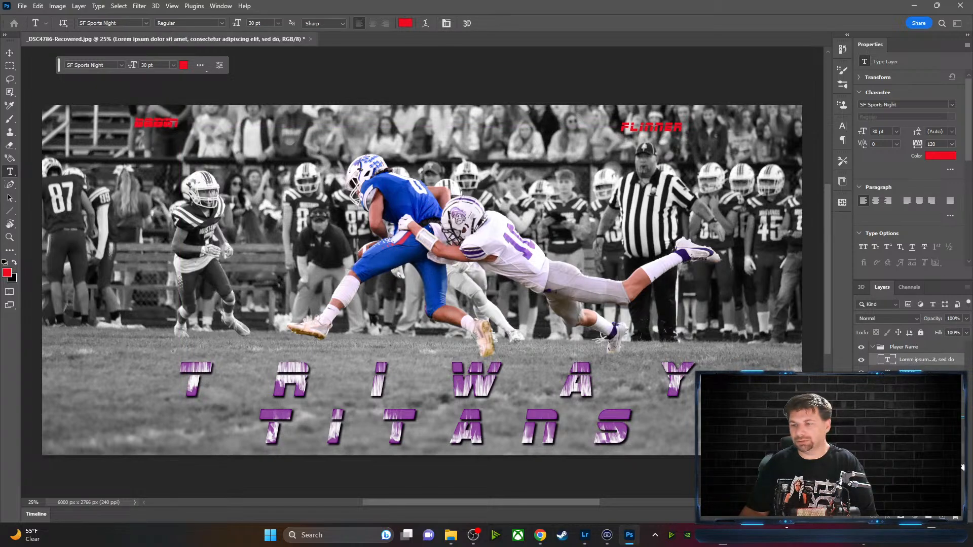
key("Delete")
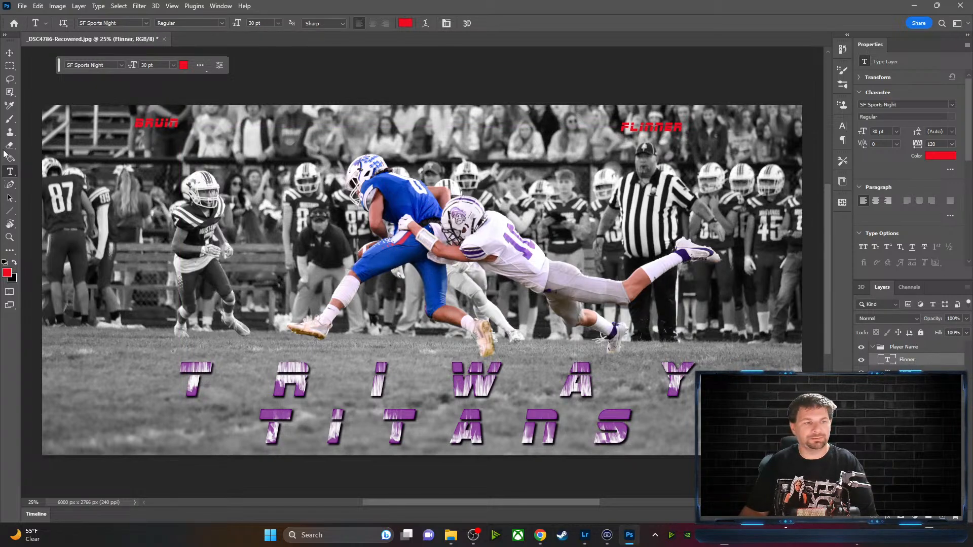
Enlarge the first name to 72 pt and move it rightward along the top
left_click_drag(179, 124, 126, 125)
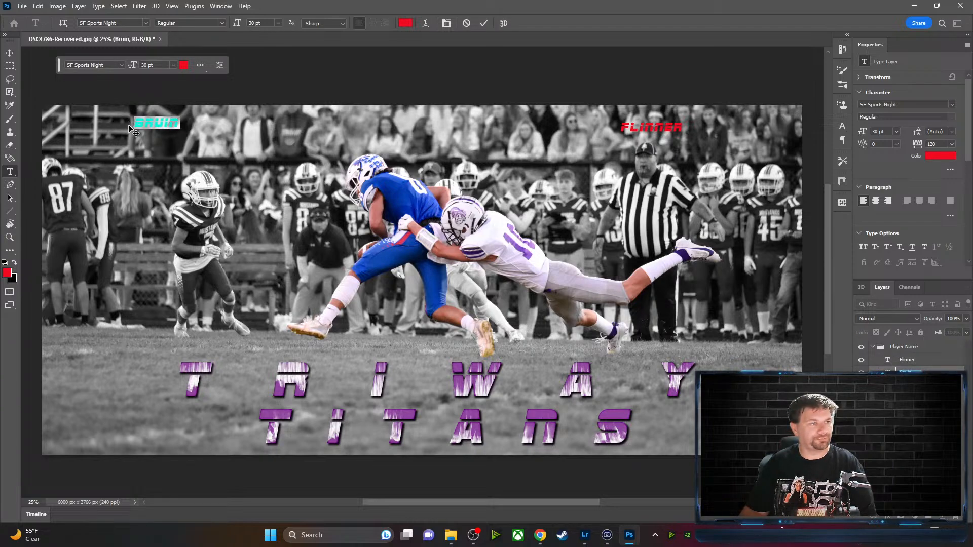
left_click(172, 65)
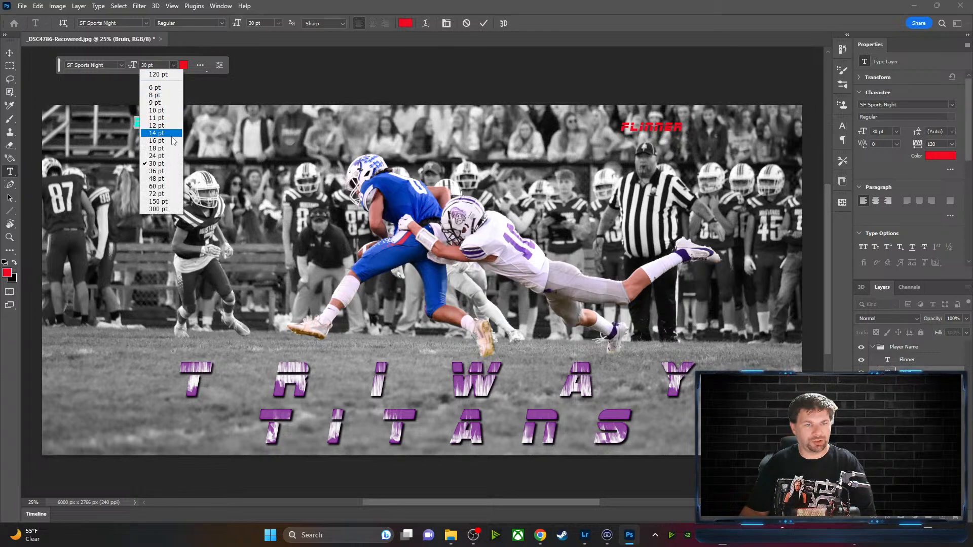
left_click(164, 194)
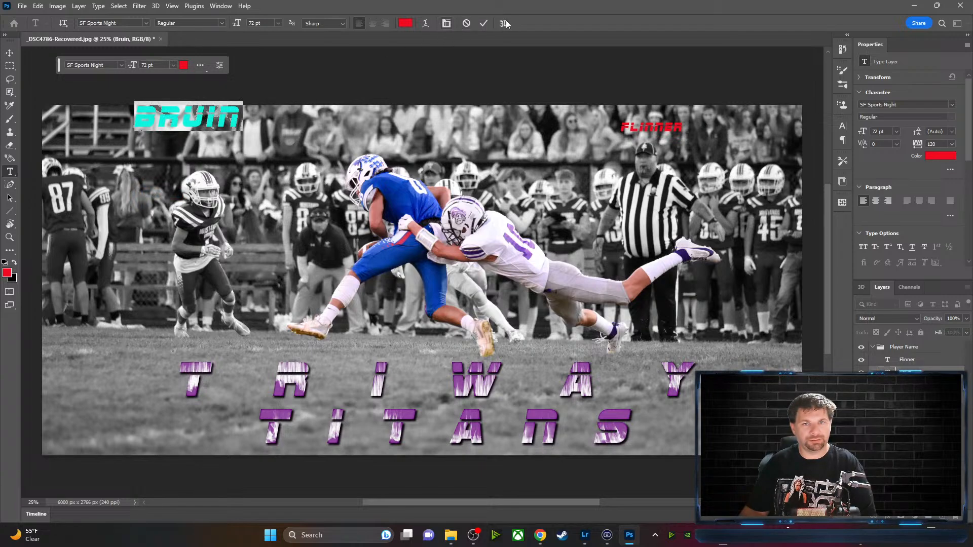
left_click(484, 23)
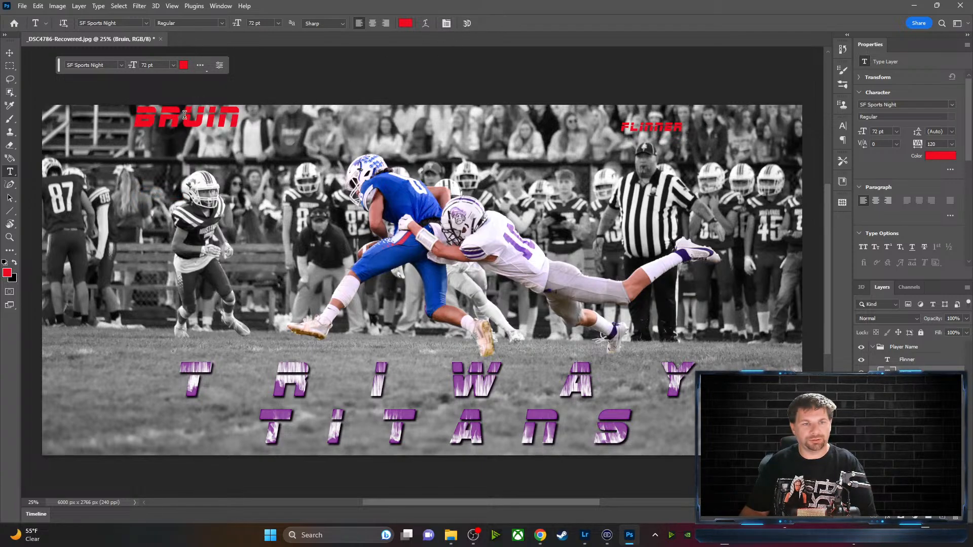
key("v")
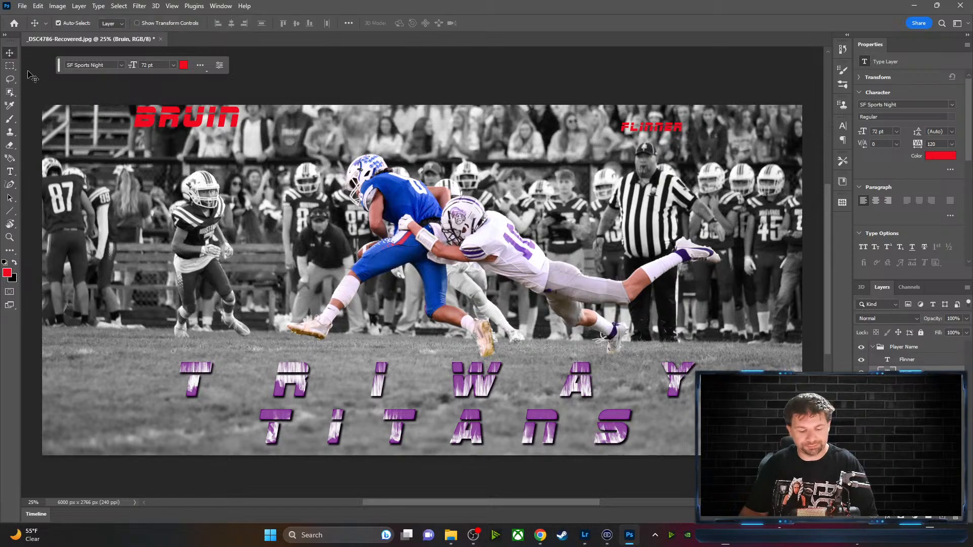
left_click_drag(198, 127, 339, 132)
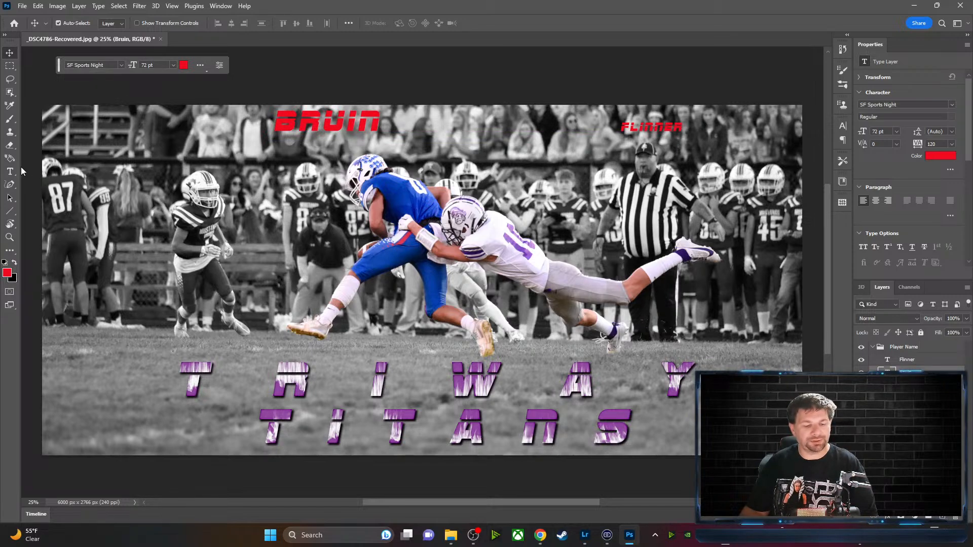
Select the surname text and enlarge it to 72 pt
key("t")
left_click_drag(683, 131, 649, 127)
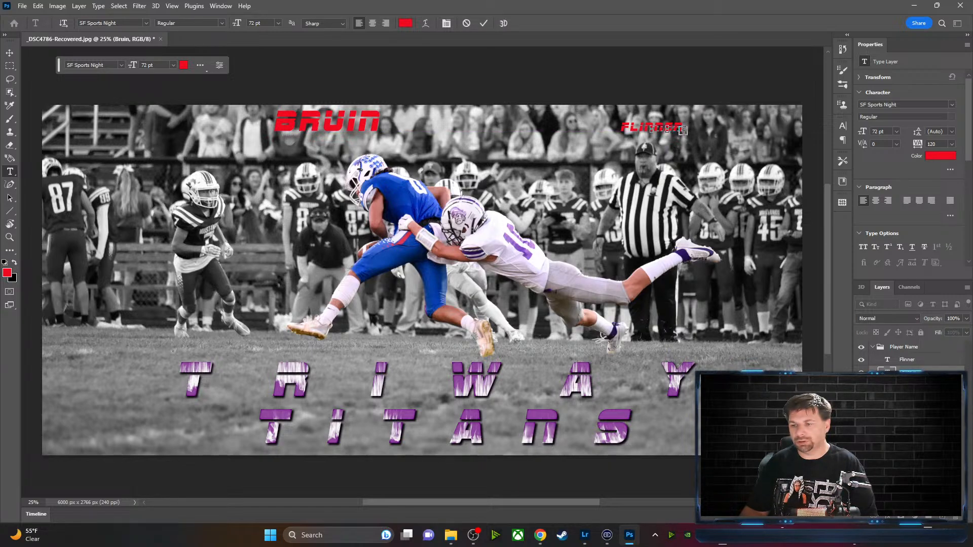
key("Escape")
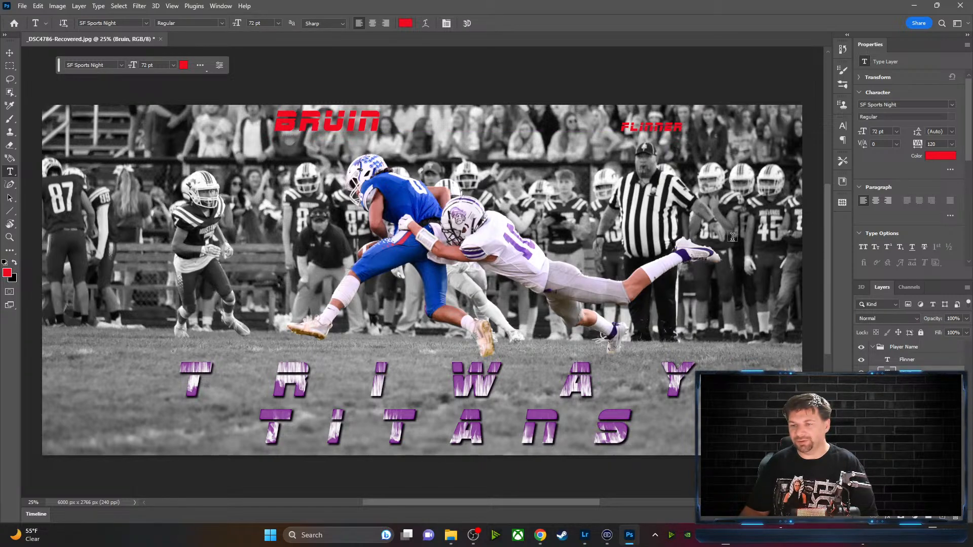
left_click_drag(681, 127, 619, 123)
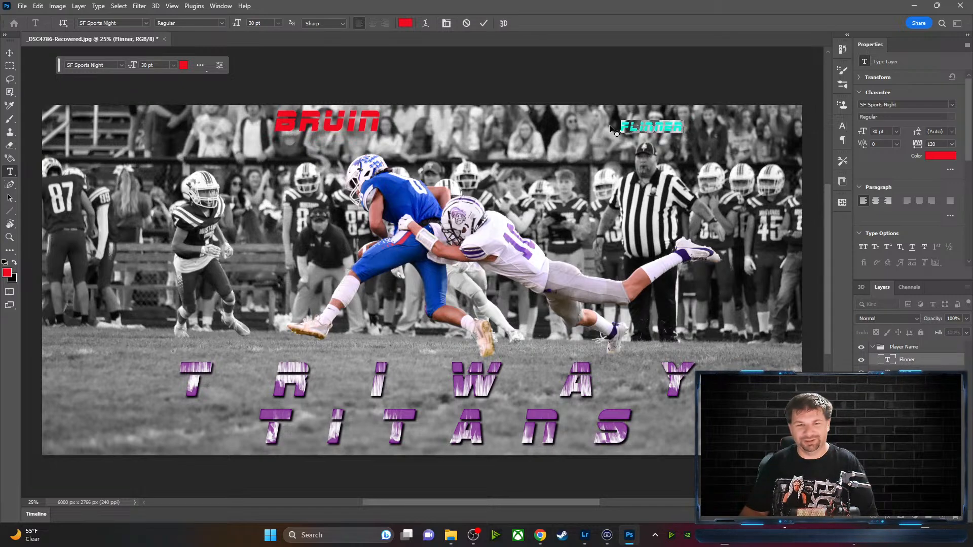
left_click(279, 24)
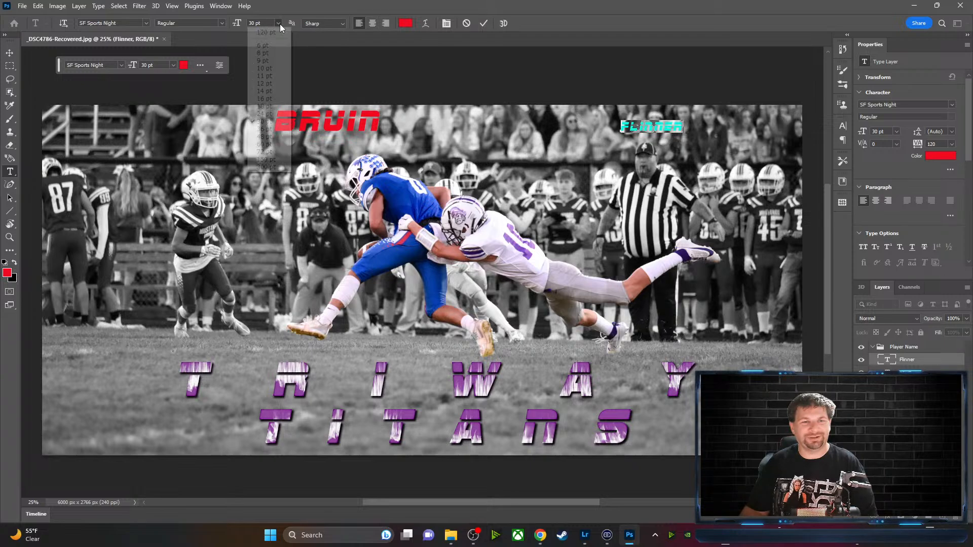
left_click(261, 152)
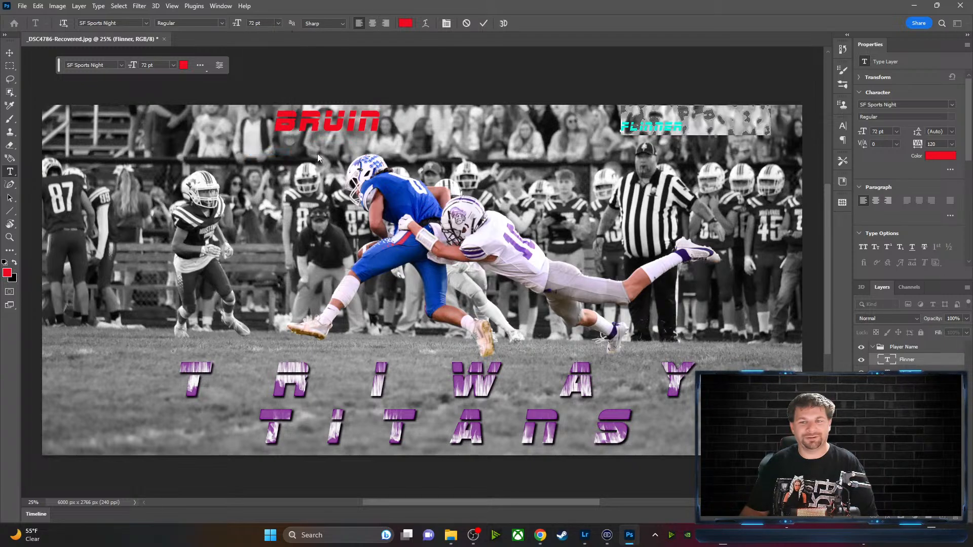
left_click(486, 24)
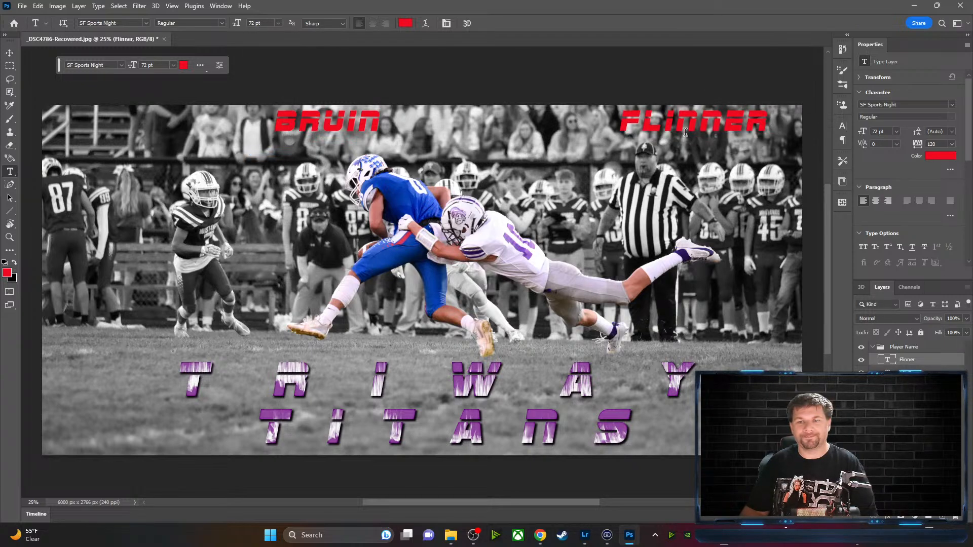
Position the surname beside the first name so the full name is centred across the top
key("v")
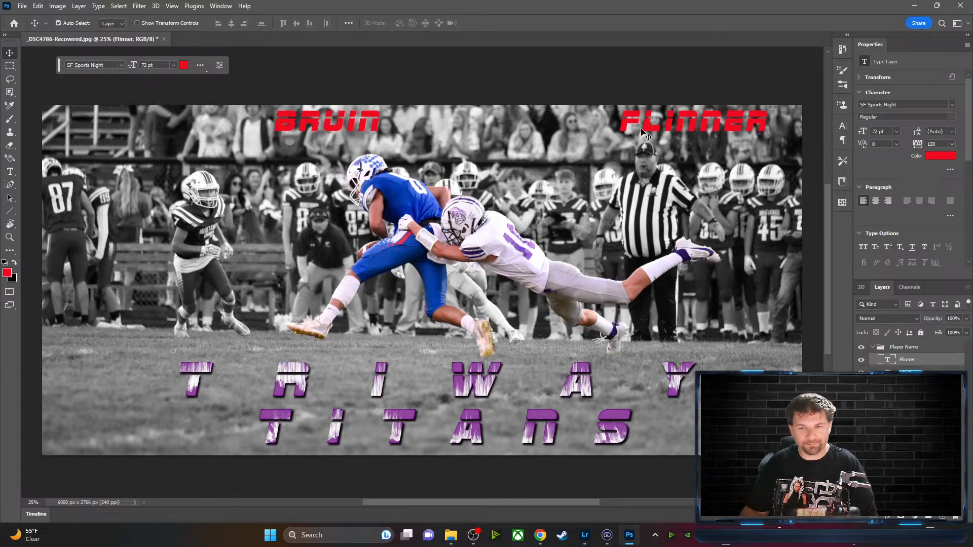
left_click_drag(654, 132, 471, 129)
left_click_drag(361, 128, 385, 127)
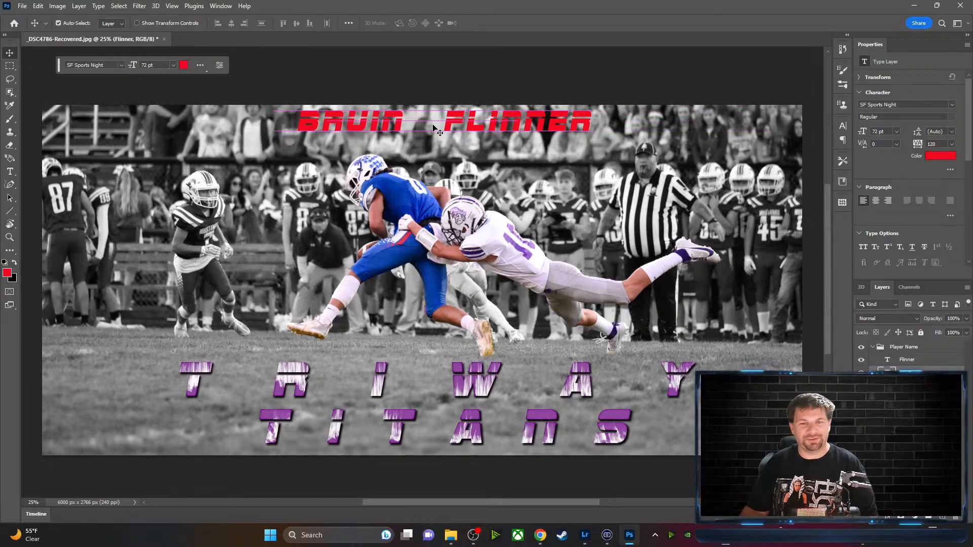
left_click_drag(450, 130, 443, 129)
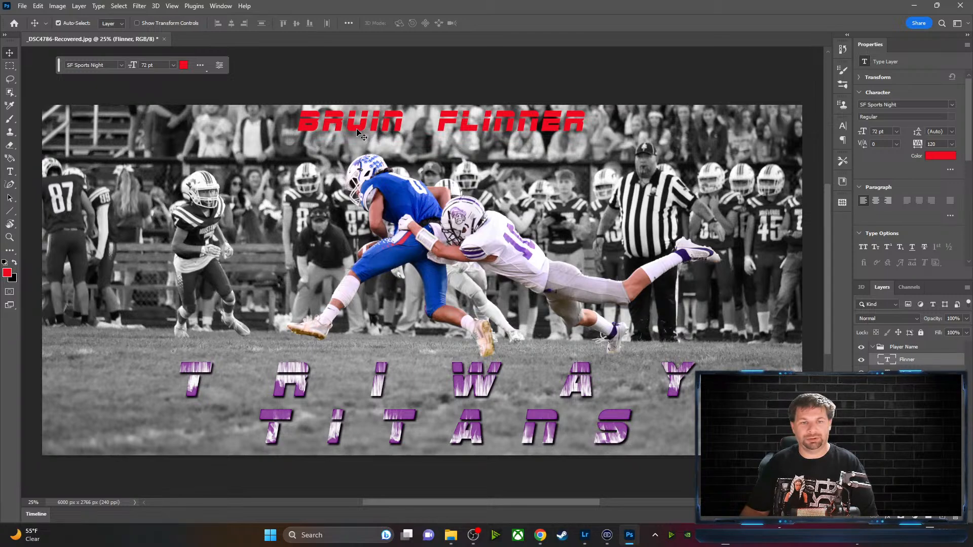
left_click_drag(357, 128, 370, 129)
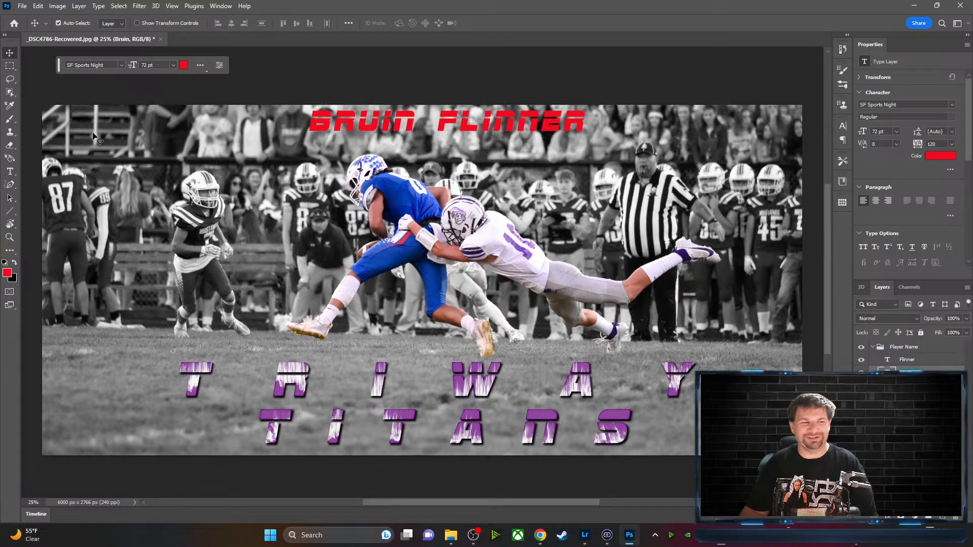
Recolour the first name purple, sampled from the TRIWAY TITANS lettering and deepened
left_click(11, 172)
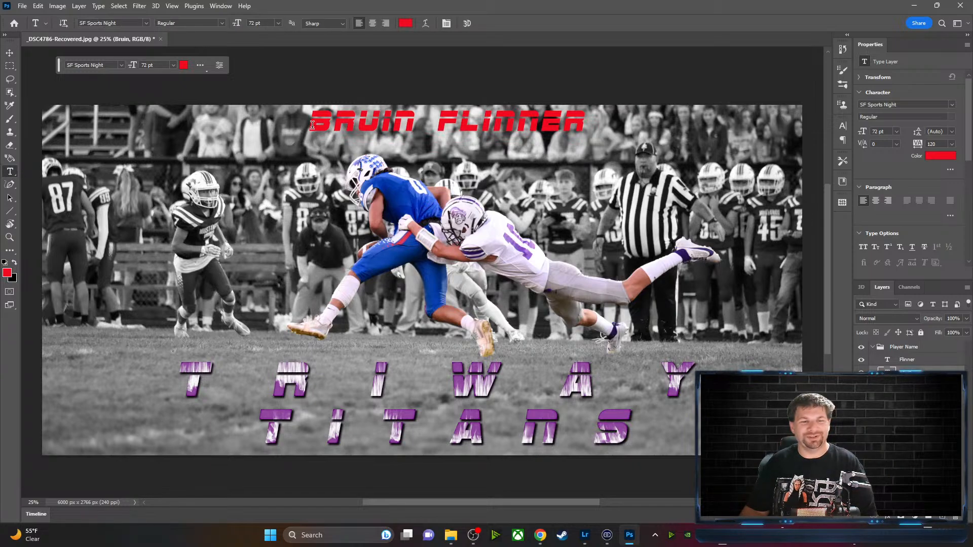
left_click_drag(309, 125, 418, 122)
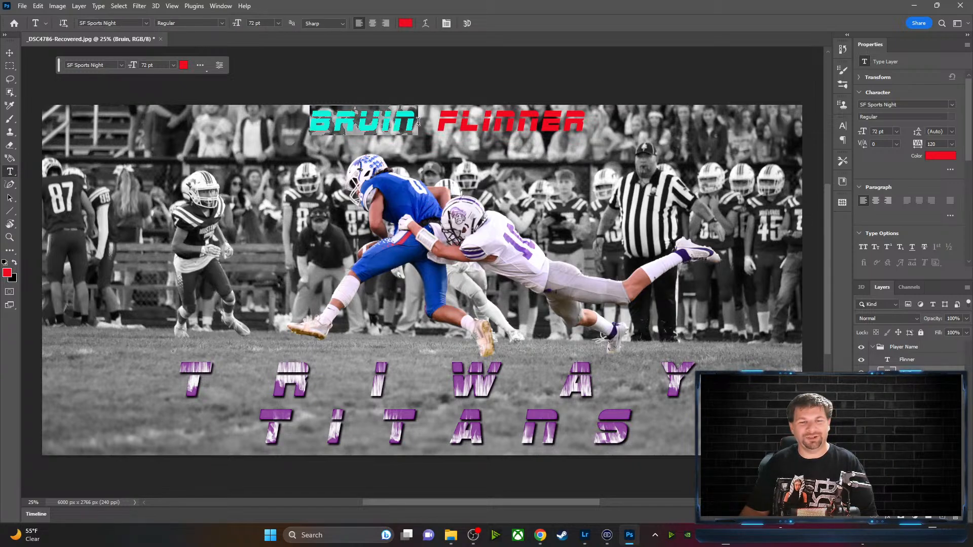
left_click(183, 65)
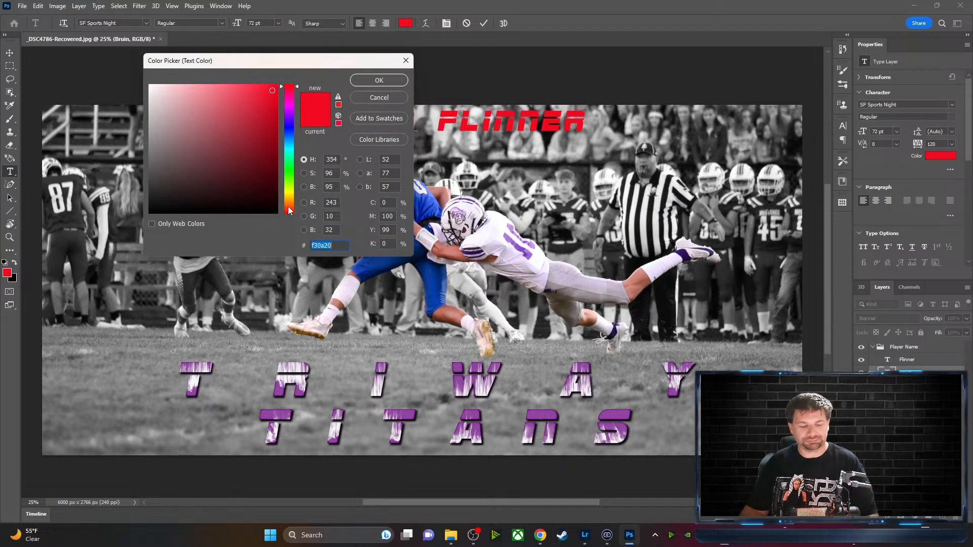
left_click(270, 405)
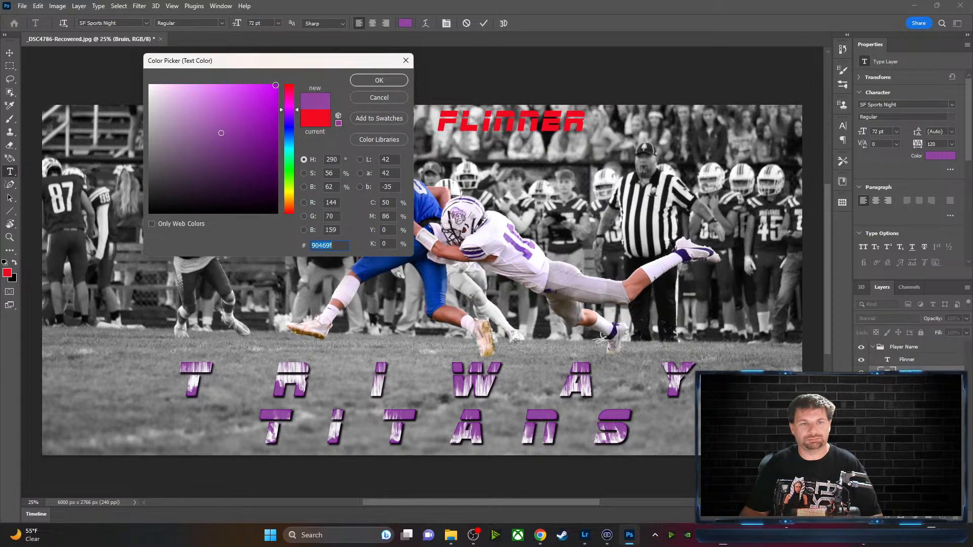
left_click_drag(276, 90, 275, 135)
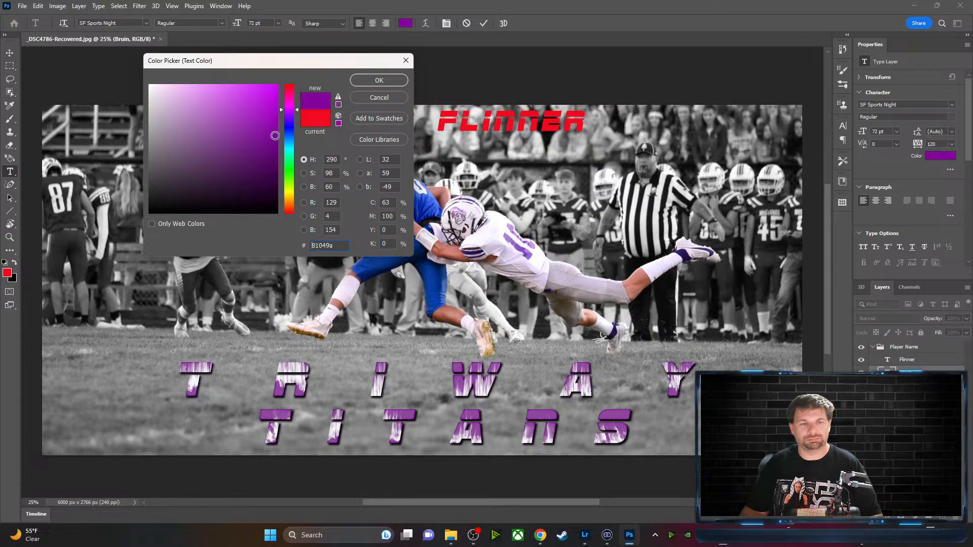
left_click(378, 80)
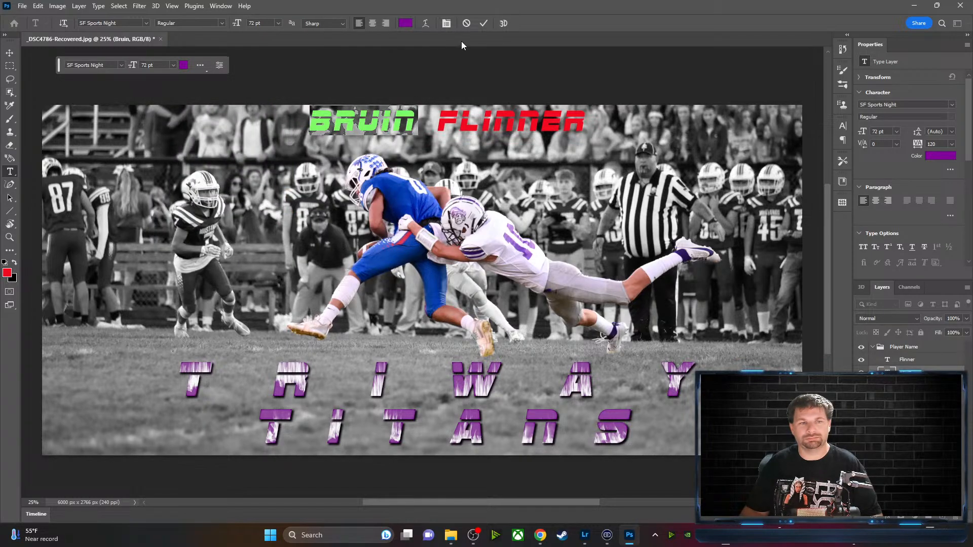
left_click(405, 24)
key("ctrl+c")
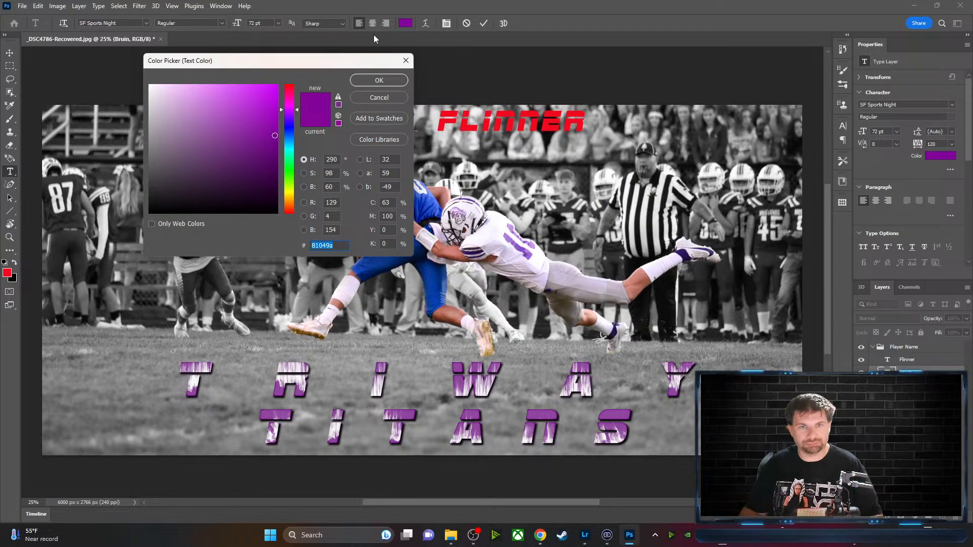
left_click(384, 80)
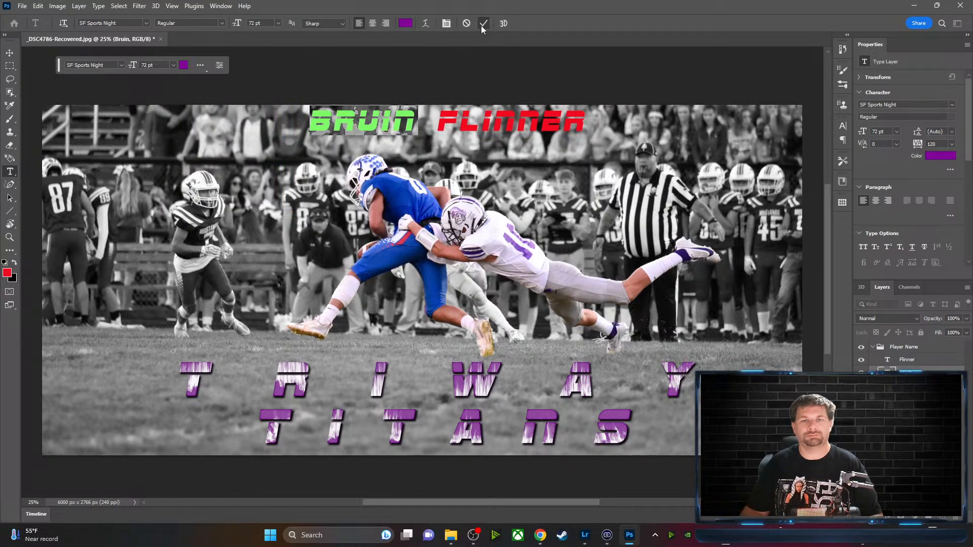
left_click(483, 24)
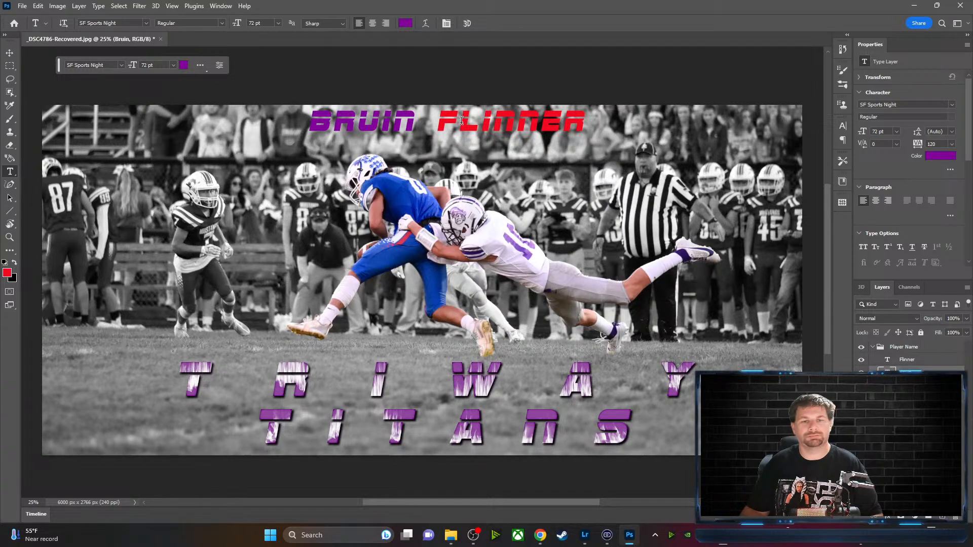
Give the surname the same purple, hex 81049a
left_click_drag(439, 120, 589, 121)
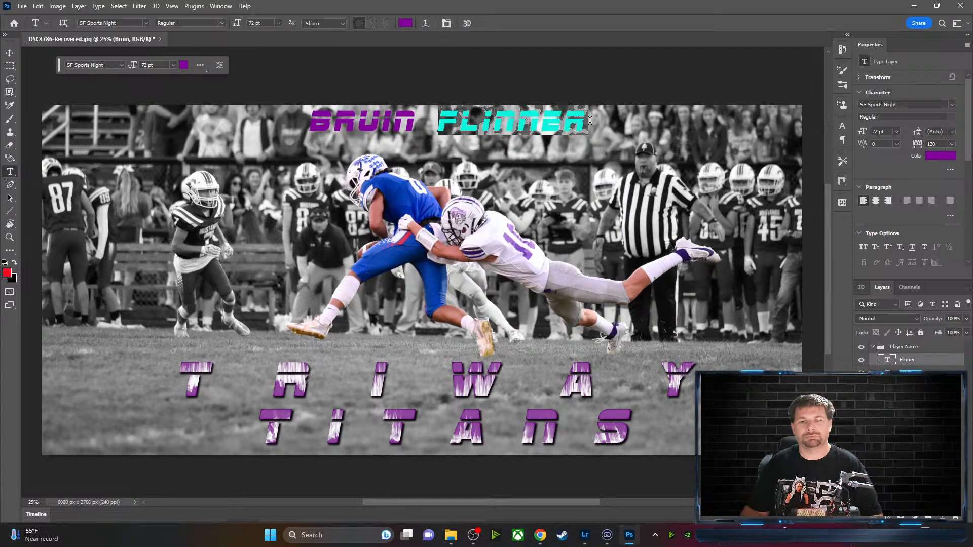
left_click(405, 23)
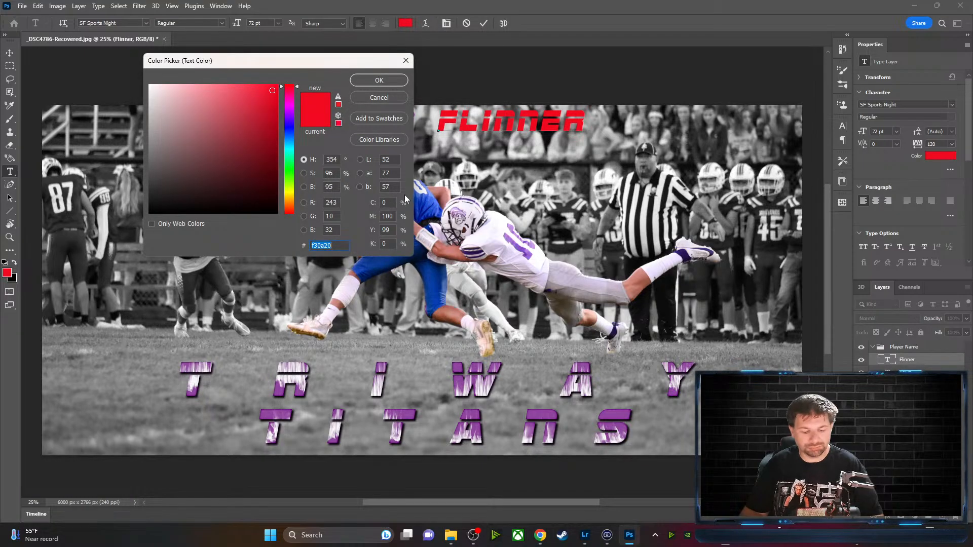
key("ctrl+v")
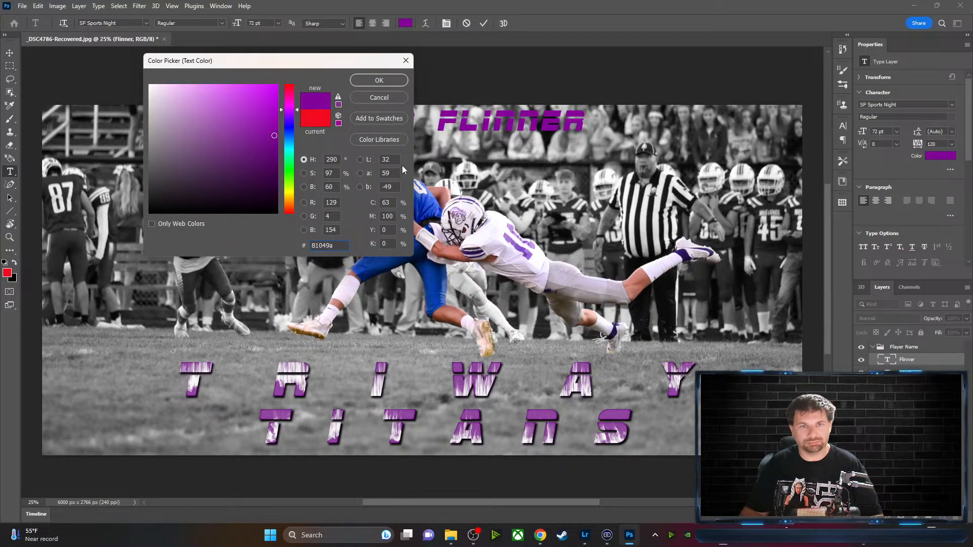
left_click(379, 81)
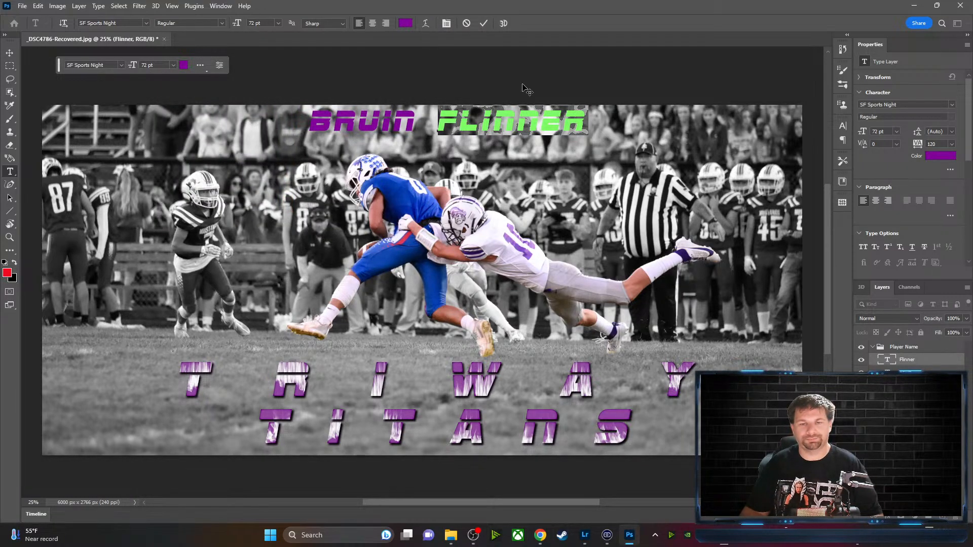
left_click(484, 24)
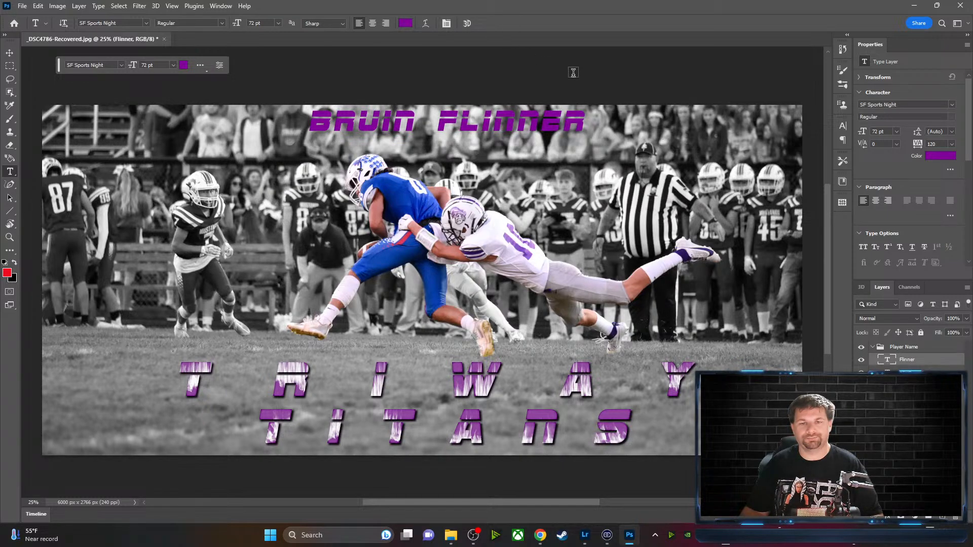
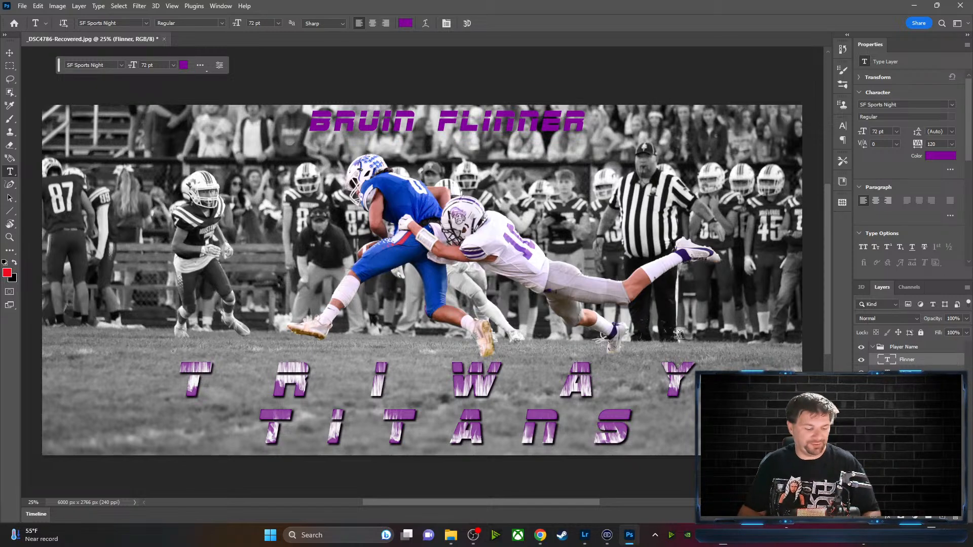
left_click(951, 371, "shift")
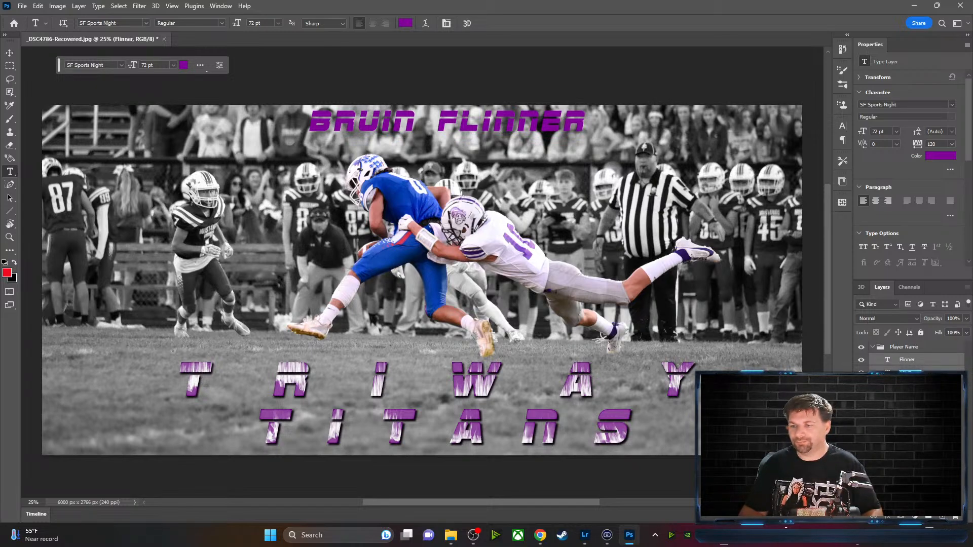
right_click(946, 362)
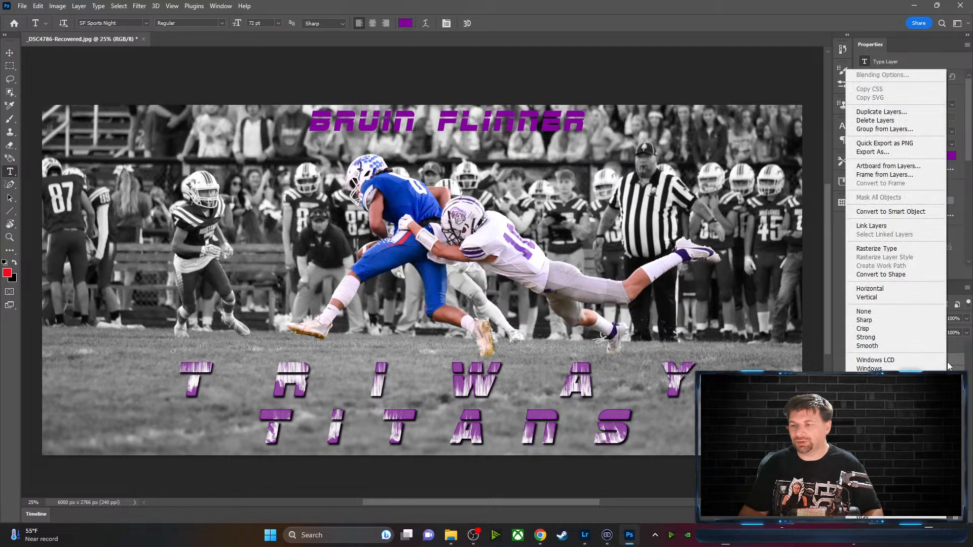
left_click(892, 226)
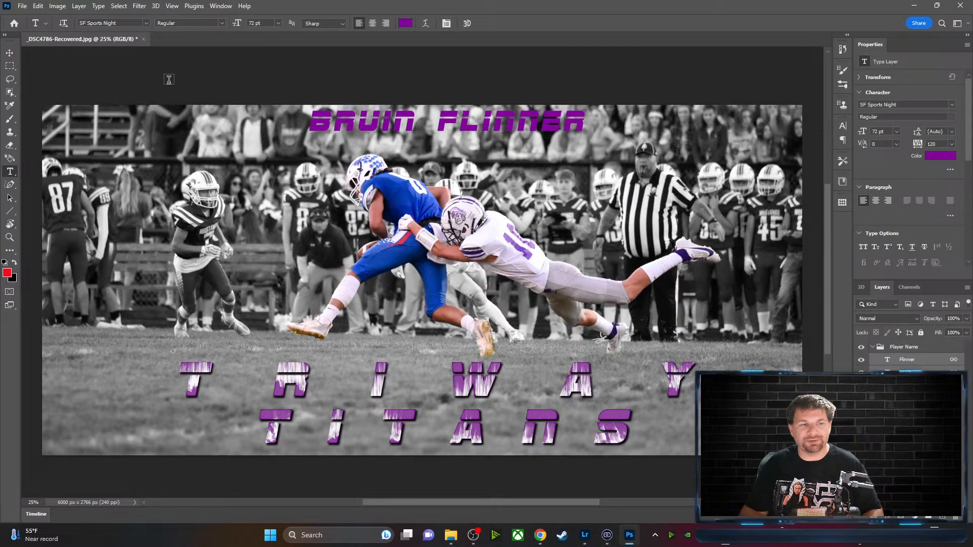
key("v")
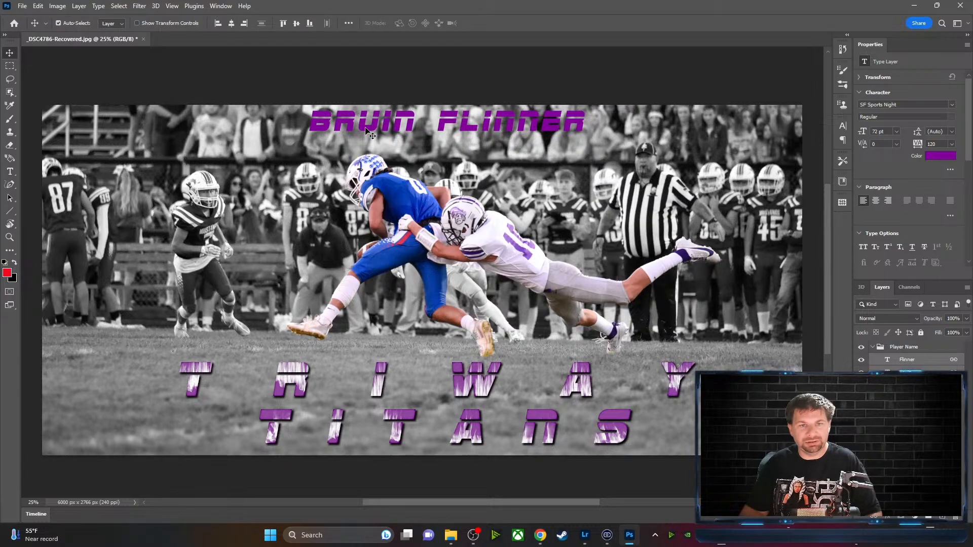
left_click_drag(377, 128, 342, 130)
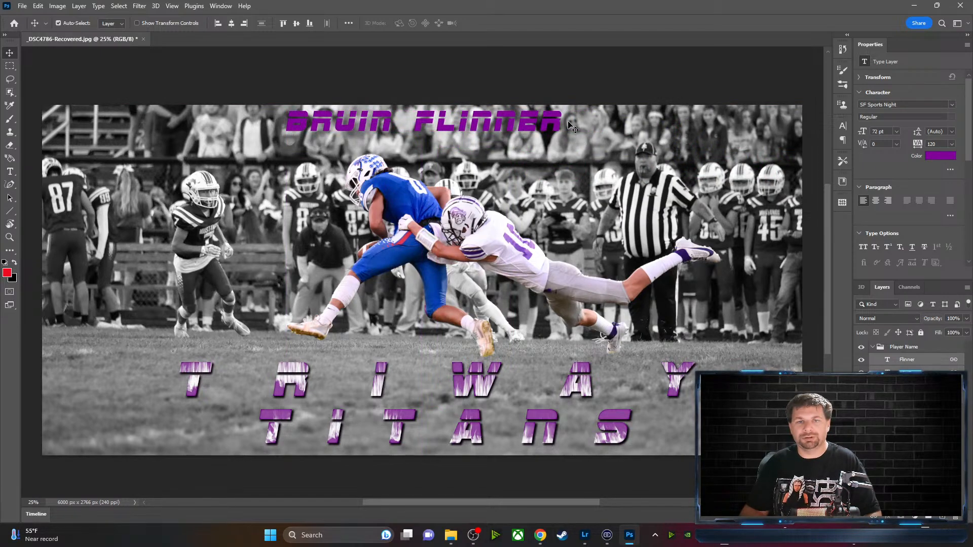
left_click(11, 172)
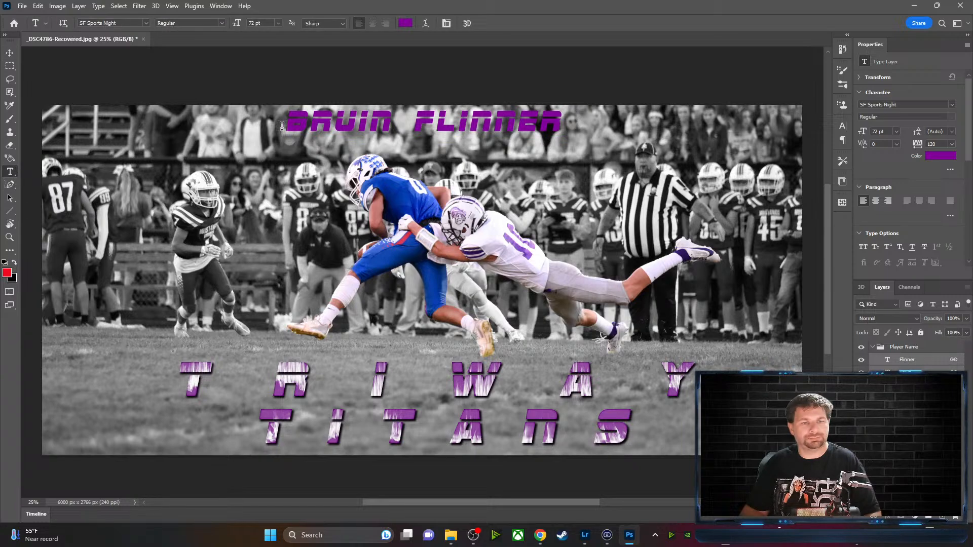
left_click_drag(287, 126, 527, 132)
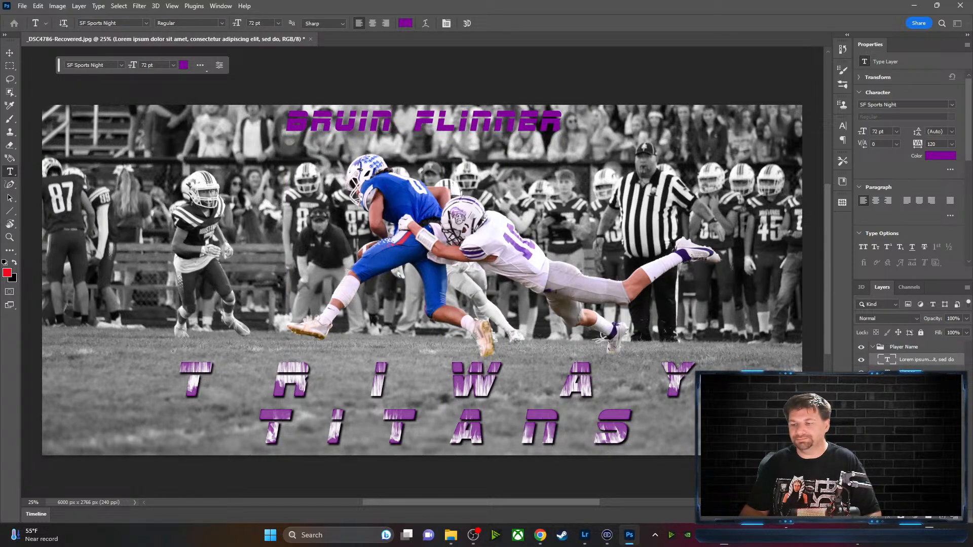
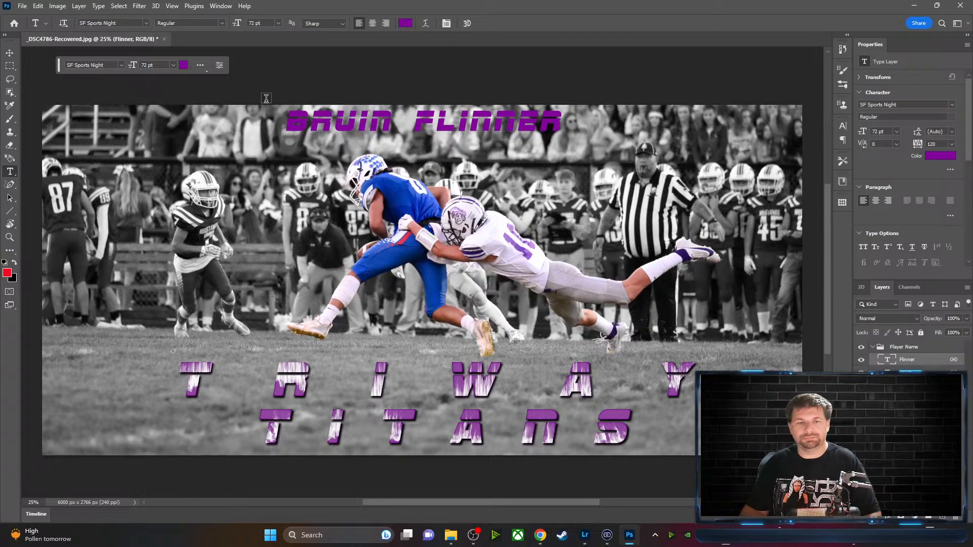
double_click(287, 124)
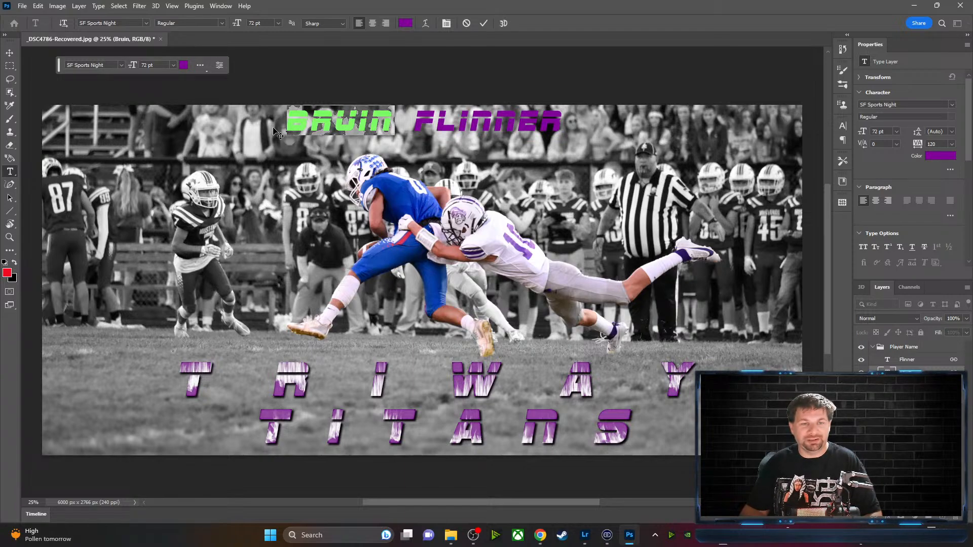
left_click(482, 24)
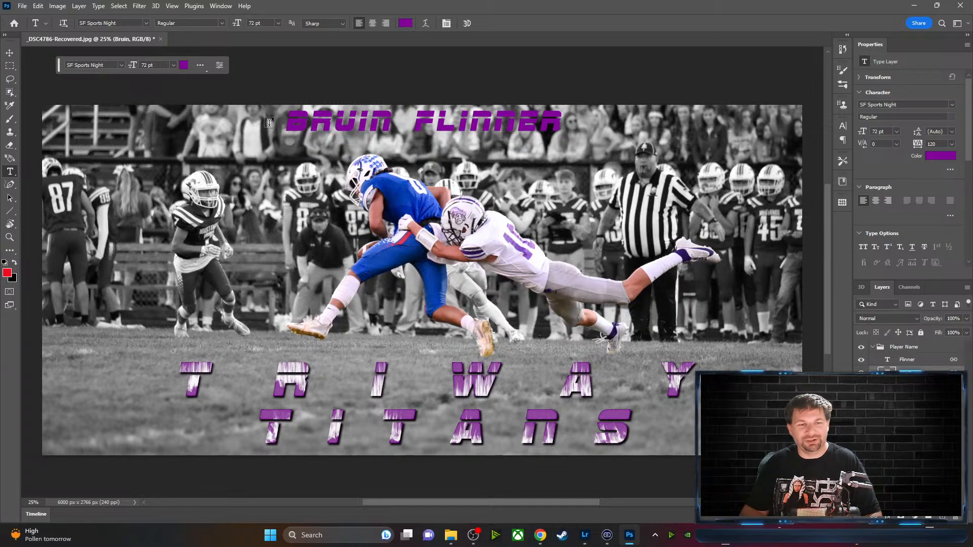
left_click_drag(287, 123, 416, 133)
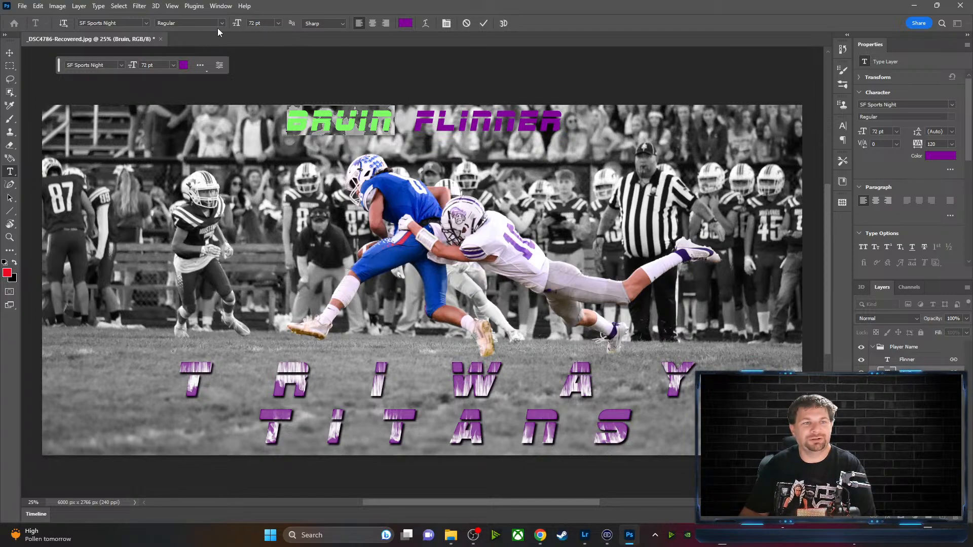
left_click(146, 24)
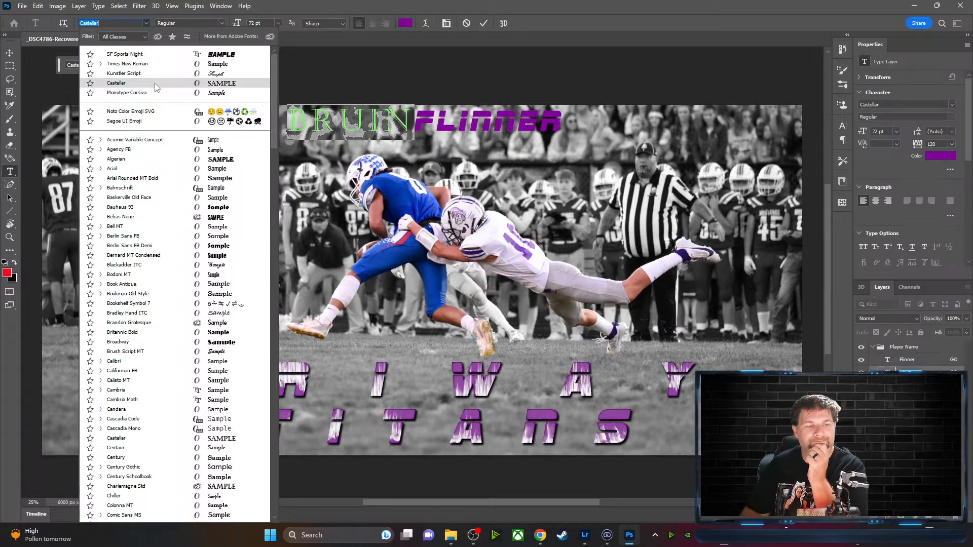
scroll(160, 420, "down", 4)
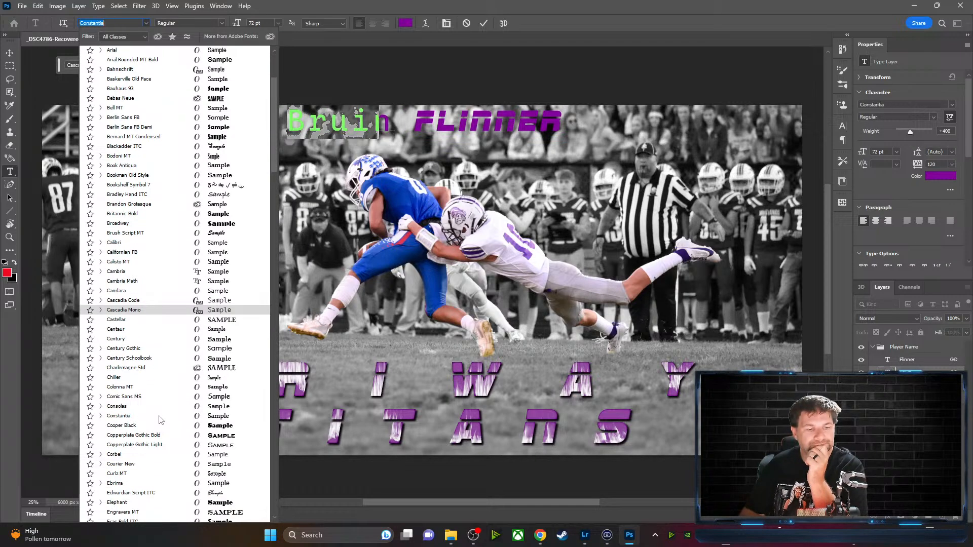
scroll(159, 419, "down", 3)
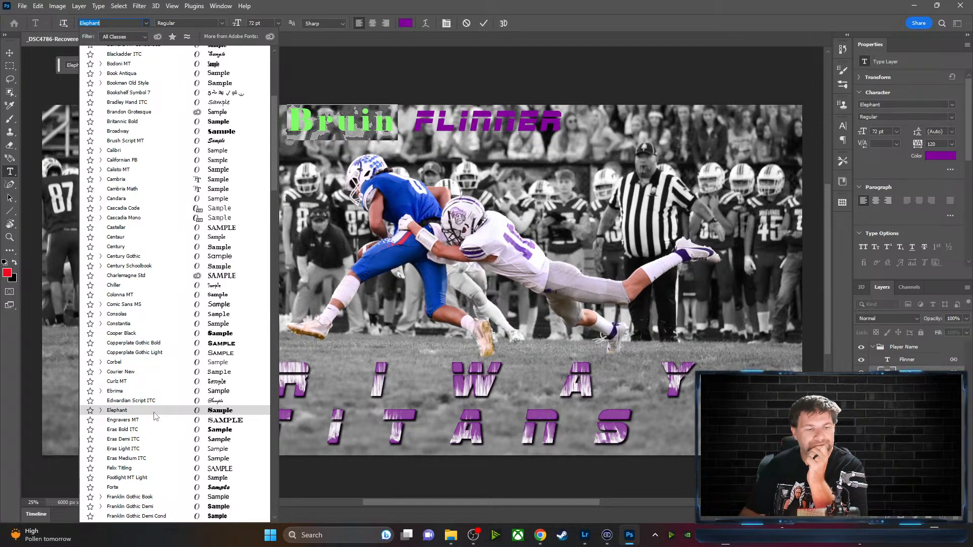
scroll(156, 417, "down", 5)
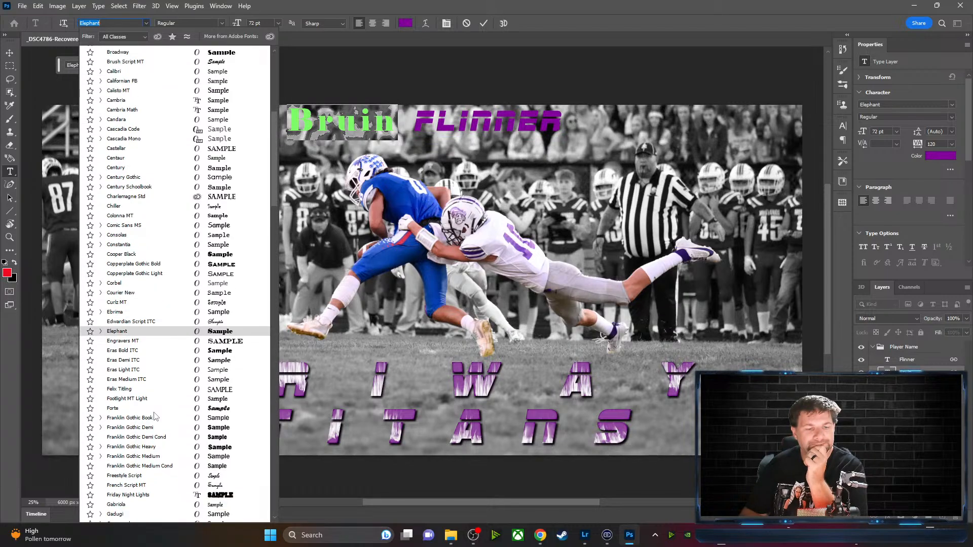
scroll(155, 417, "down", 2)
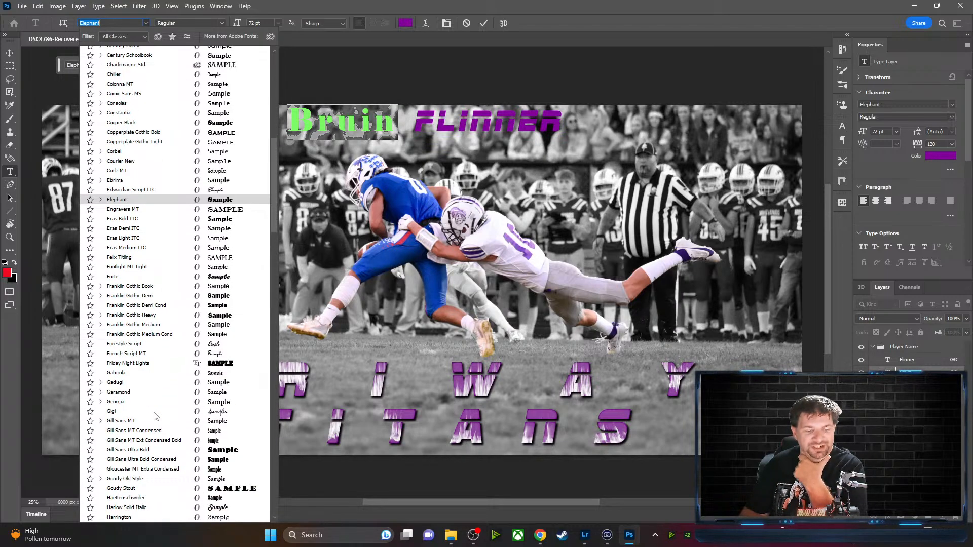
scroll(156, 417, "down", 2)
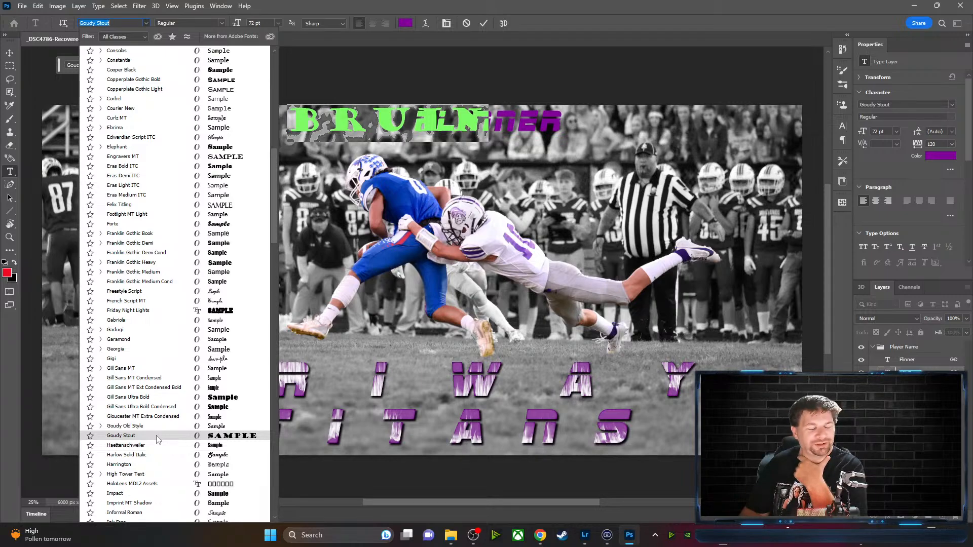
scroll(156, 439, "down", 4)
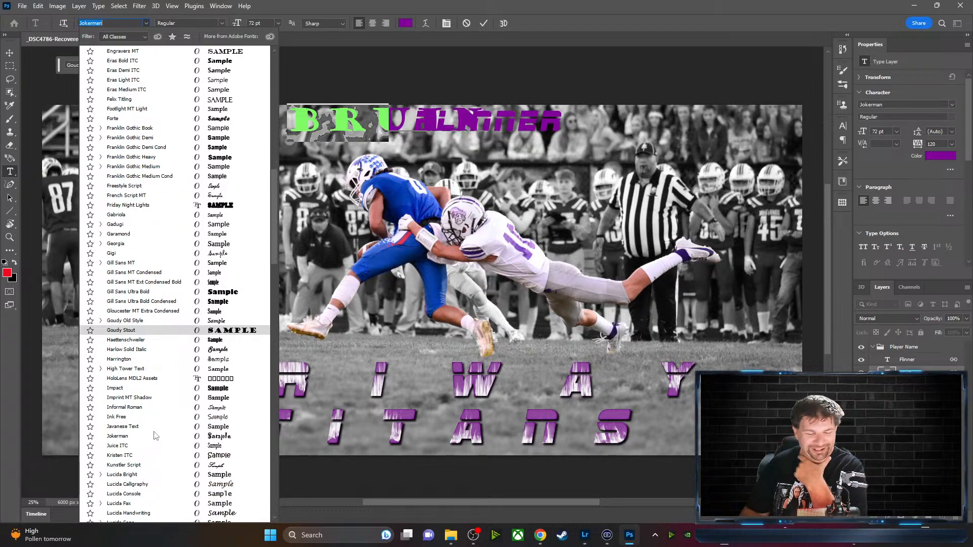
scroll(155, 436, "down", 5)
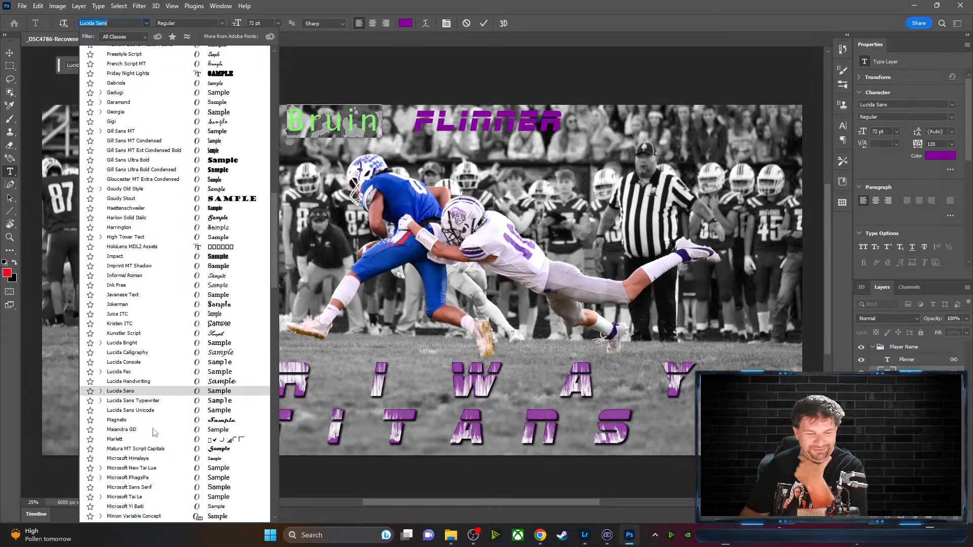
scroll(154, 433, "down", 7)
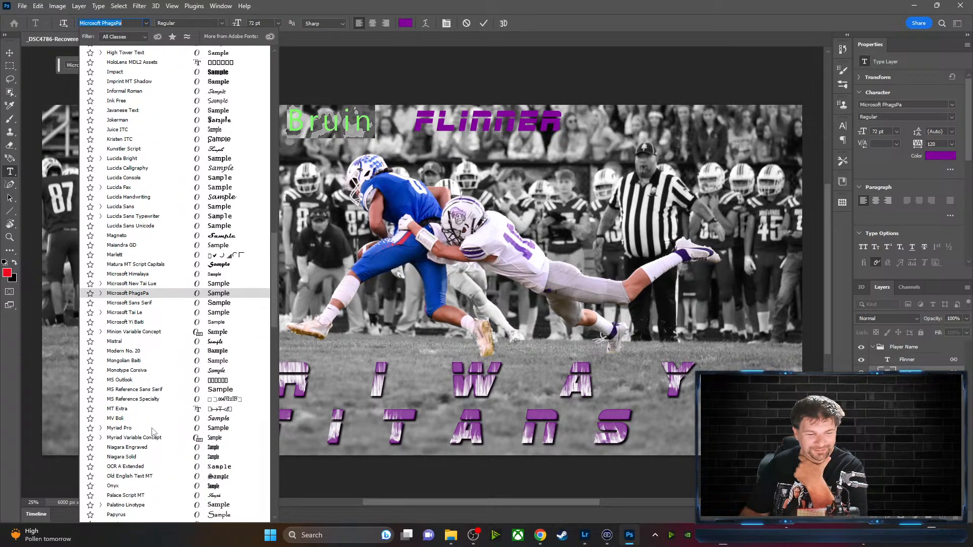
scroll(152, 430, "down", 3)
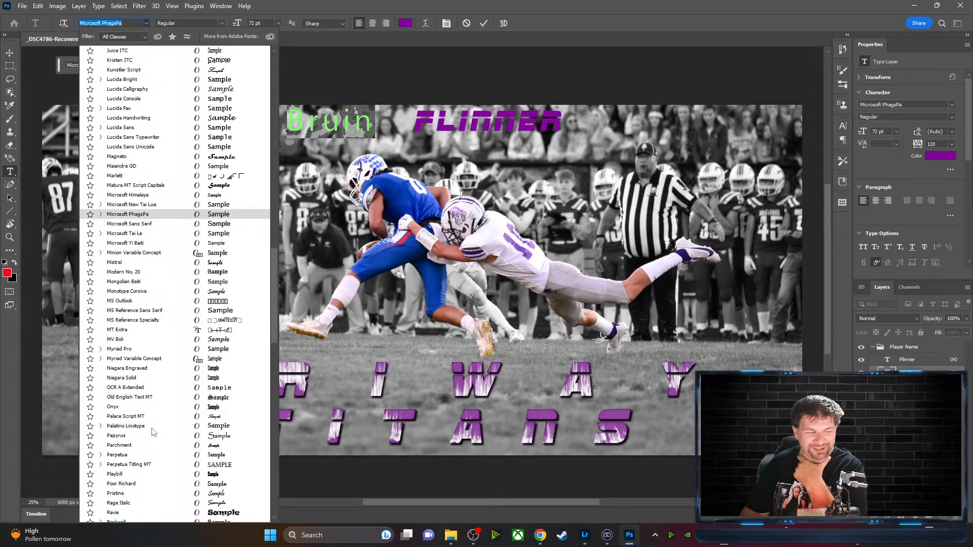
scroll(152, 432, "down", 3)
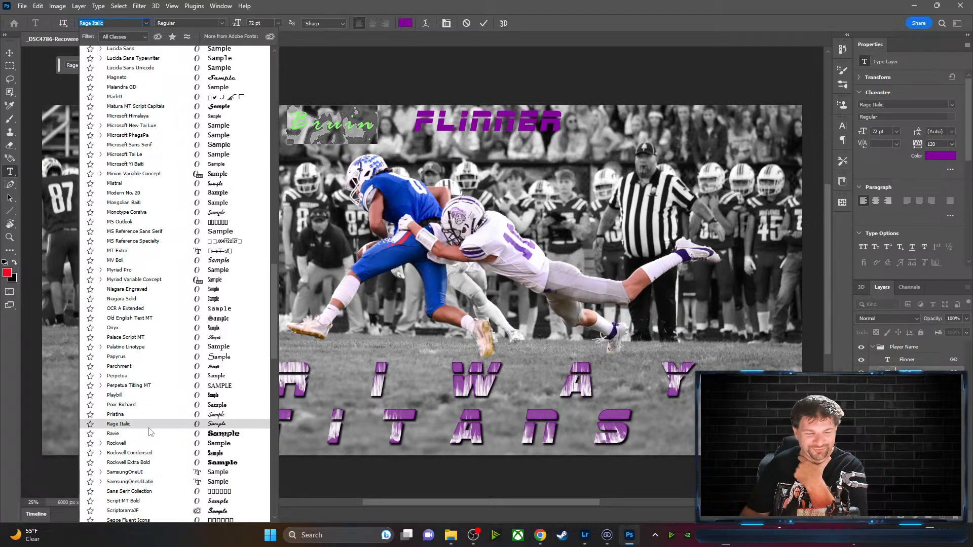
scroll(150, 432, "down", 5)
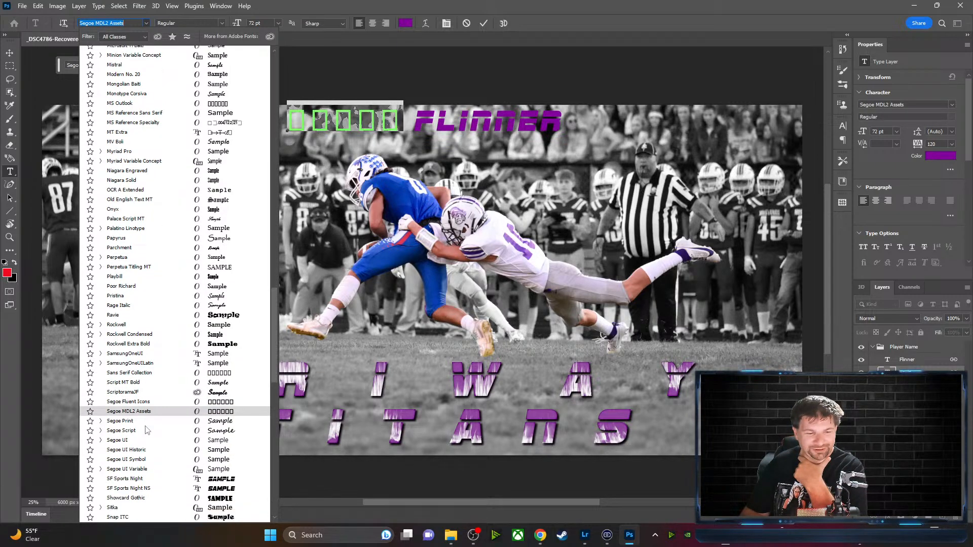
left_click(143, 488)
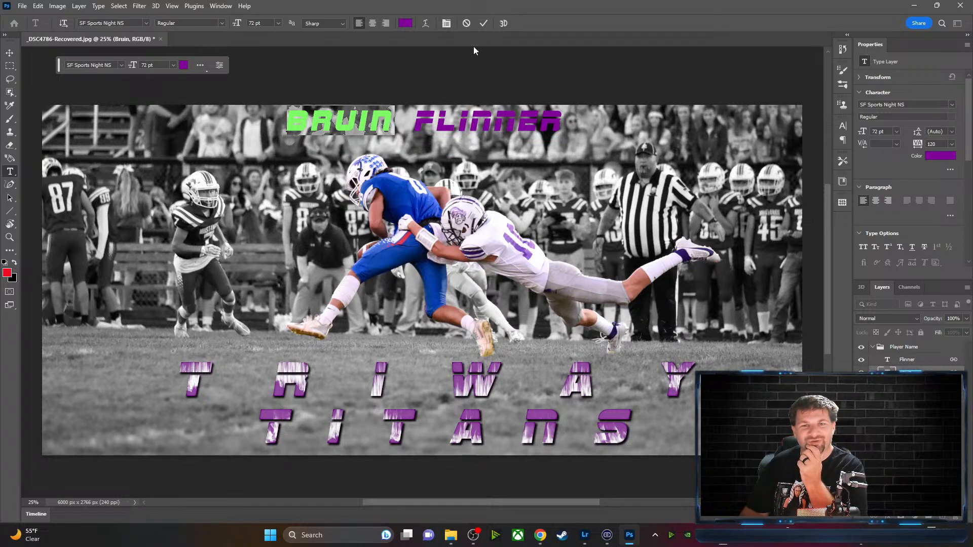
left_click(484, 24)
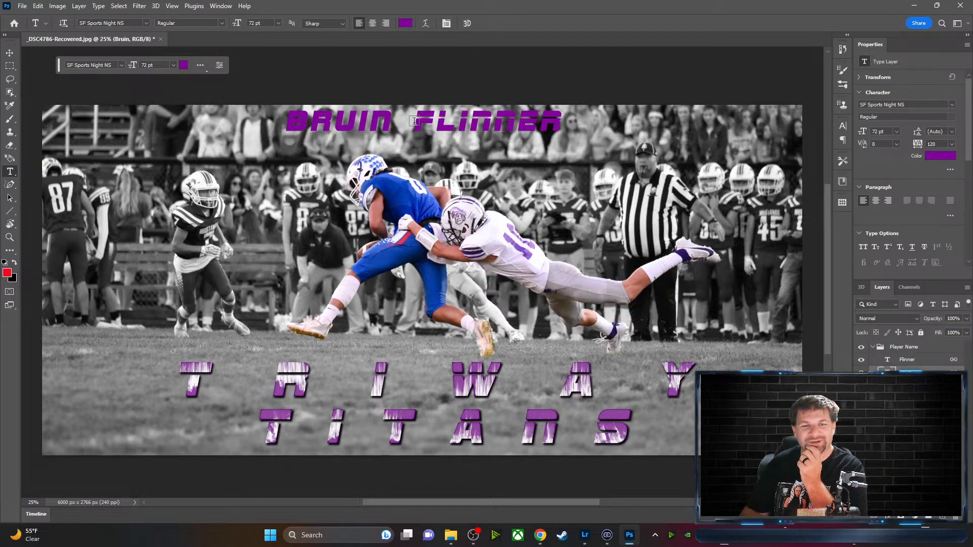
left_click_drag(414, 122, 412, 122)
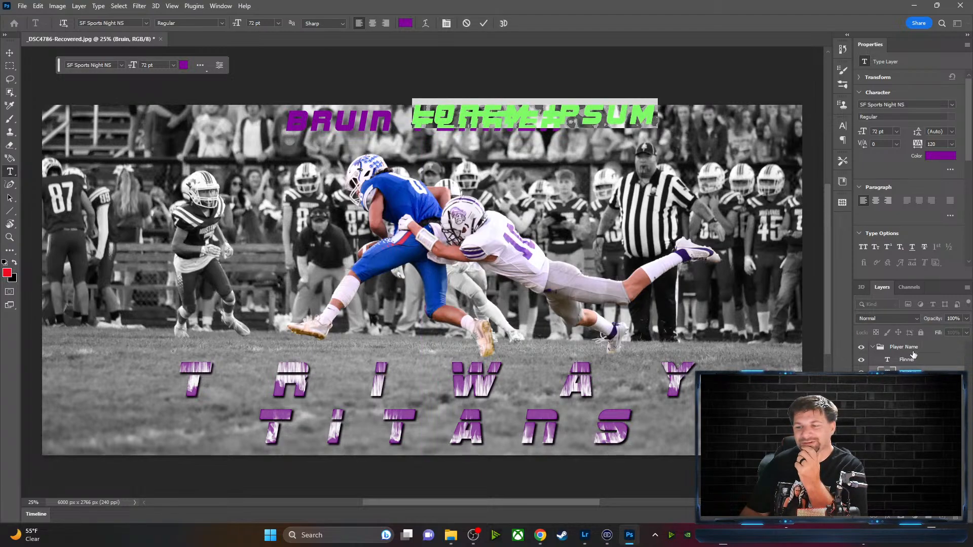
key("Escape")
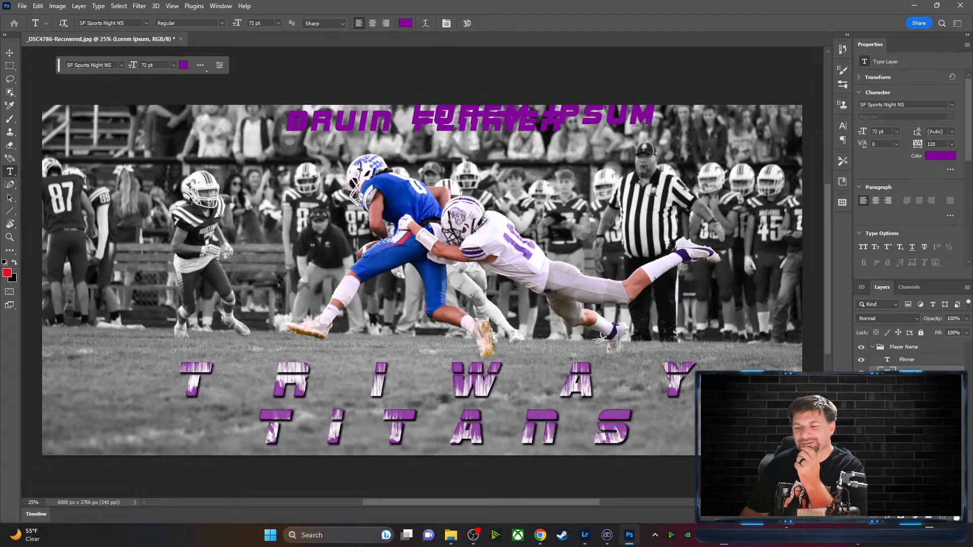
left_click(956, 517)
left_click_drag(415, 119, 564, 121)
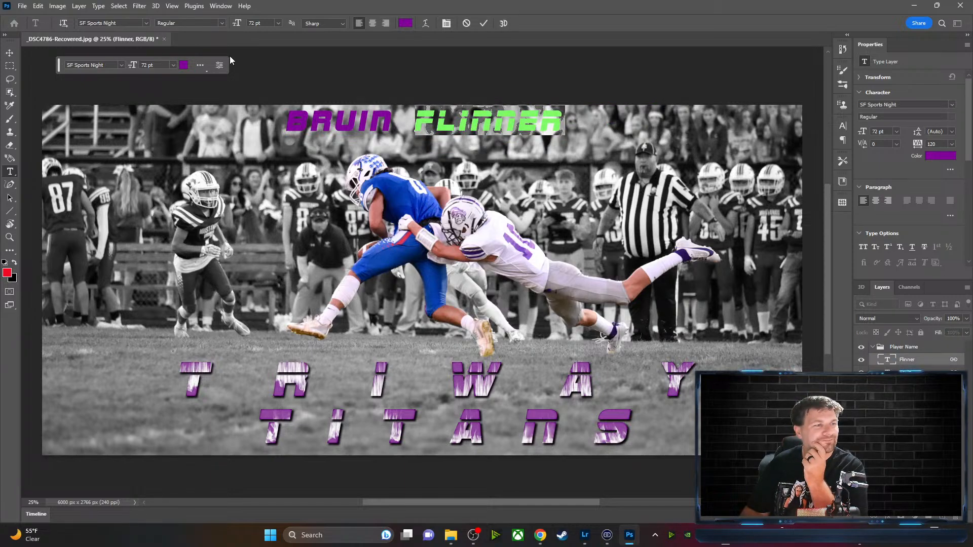
left_click(146, 24)
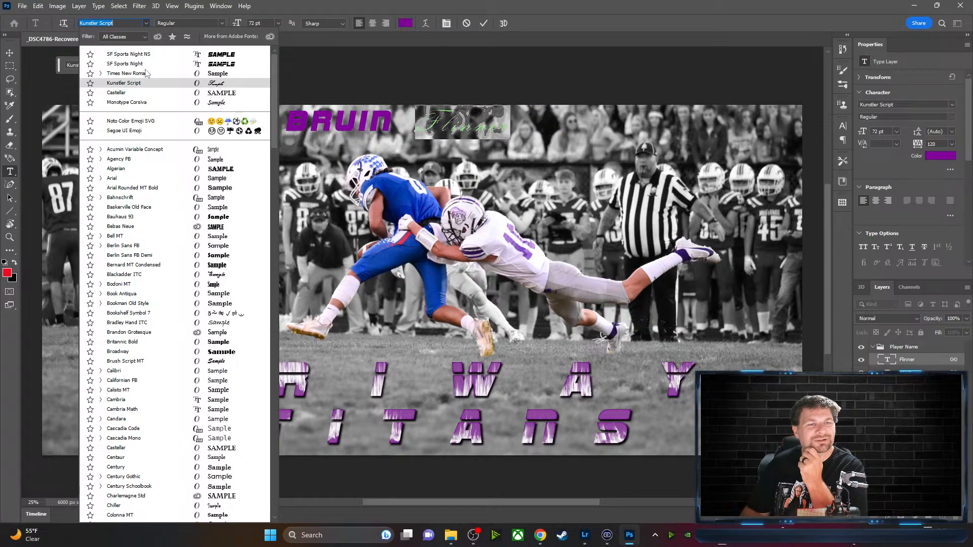
left_click(124, 51)
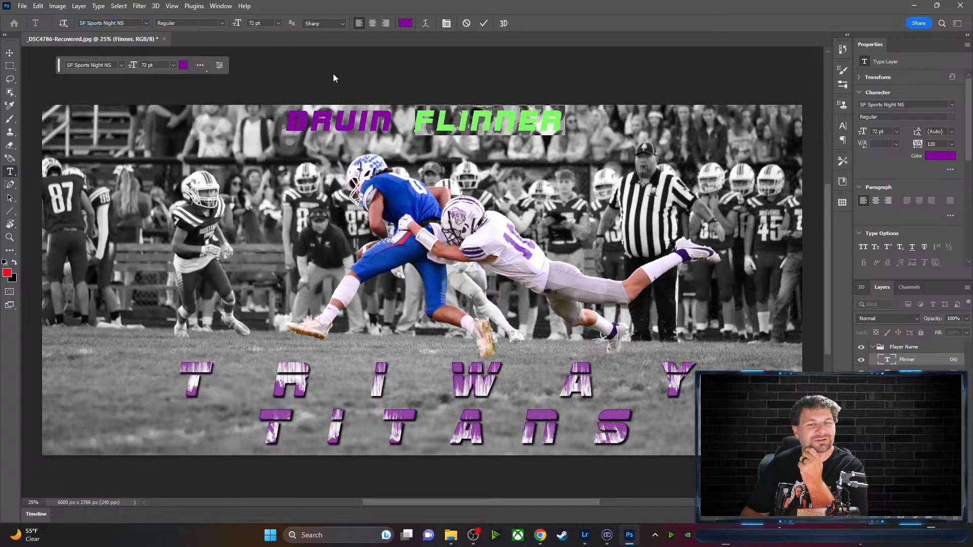
left_click(483, 24)
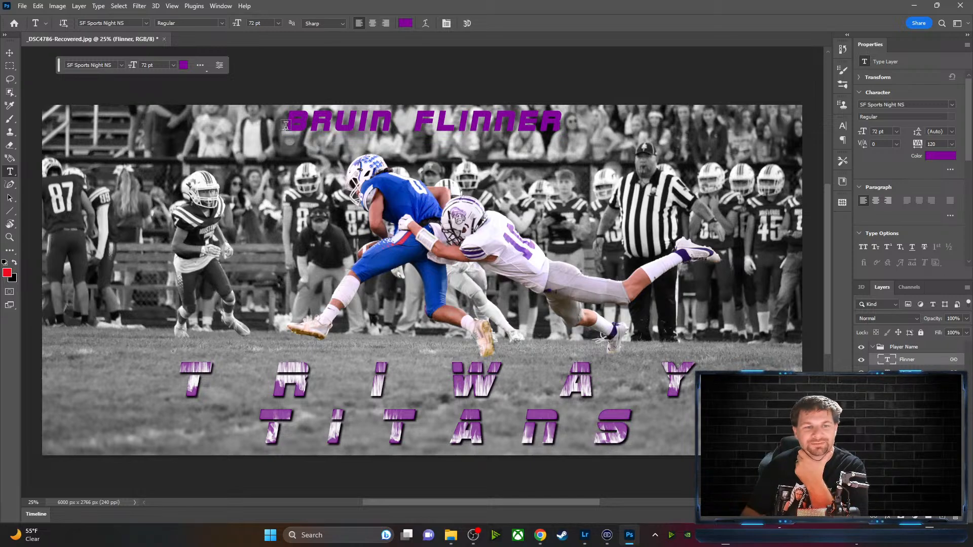
left_click_drag(289, 125, 289, 126)
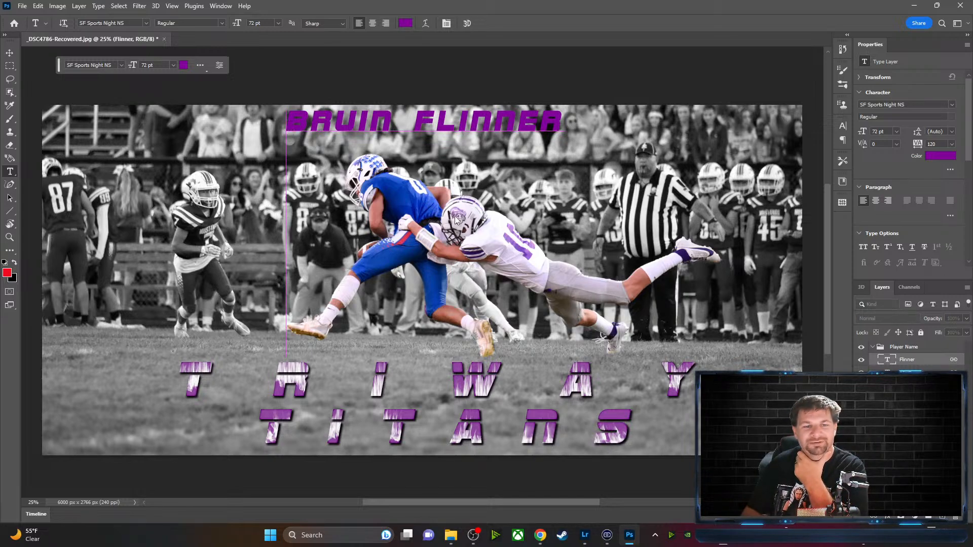
left_click(915, 364)
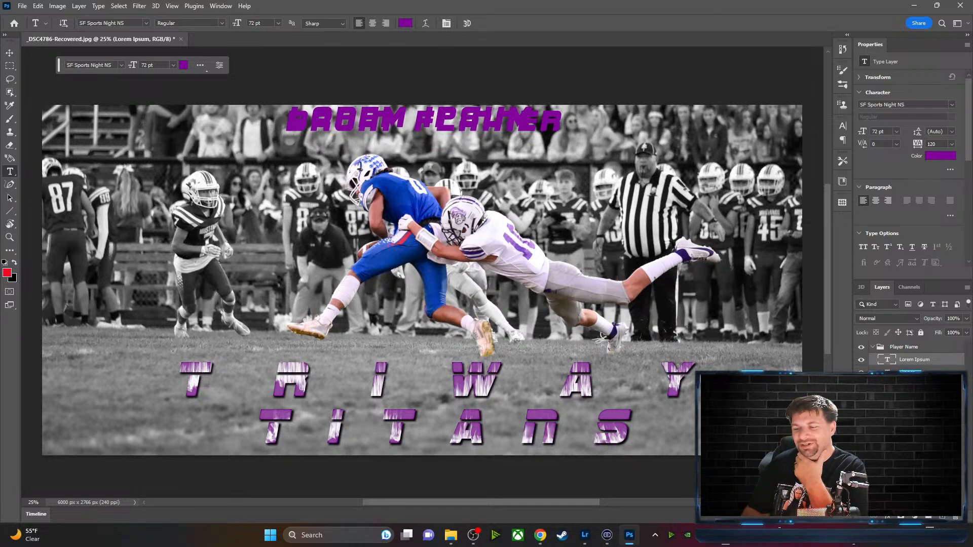
key("Delete")
left_click_drag(296, 126, 386, 126)
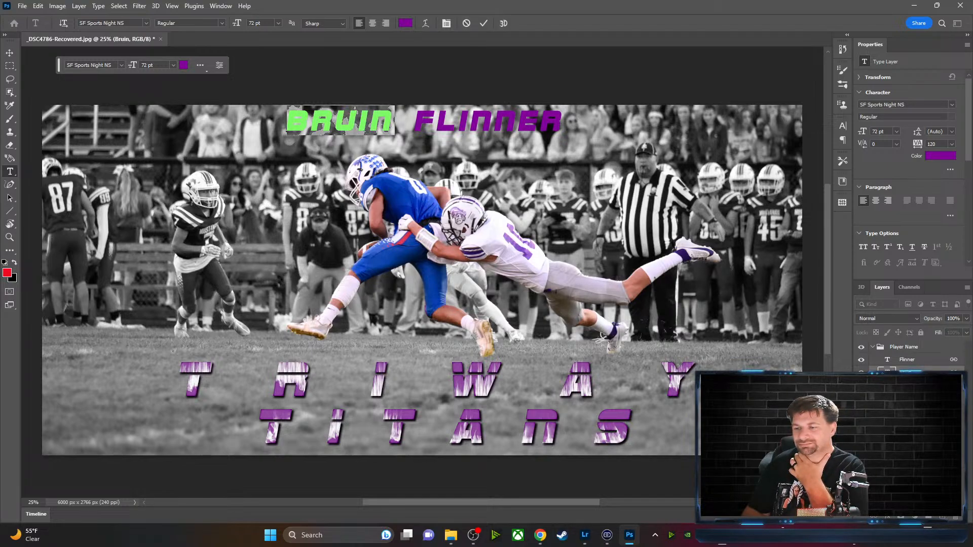
key("Escape")
double_click(932, 374)
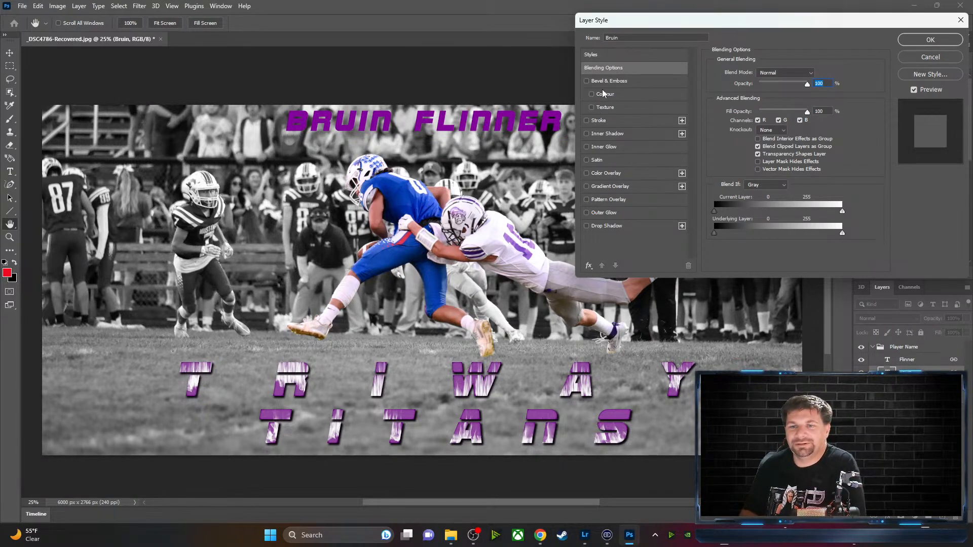
left_click(587, 226)
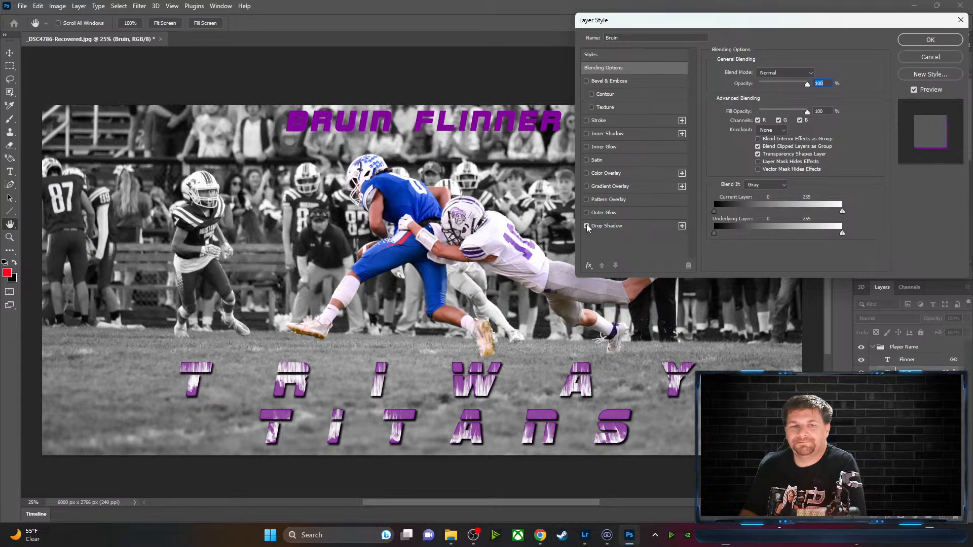
left_click(610, 227)
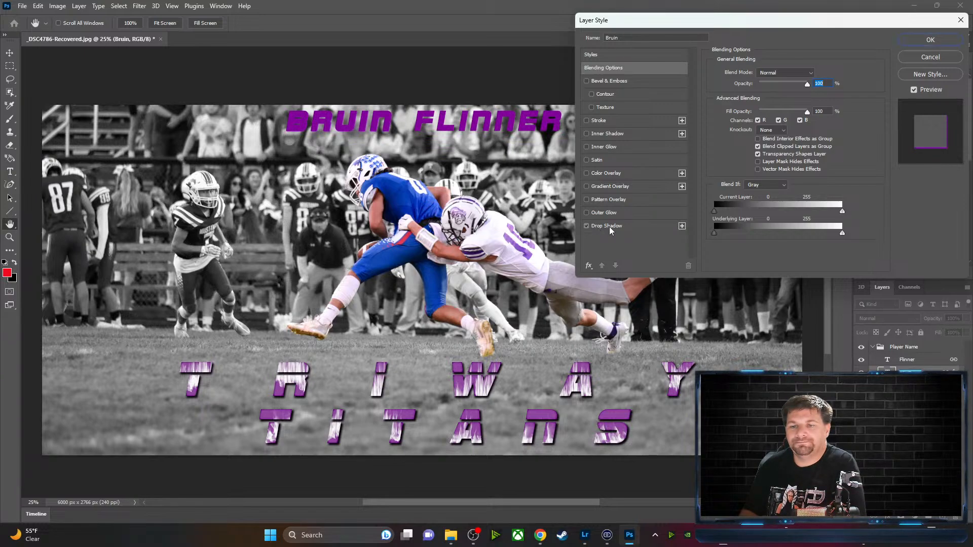
left_click(816, 75)
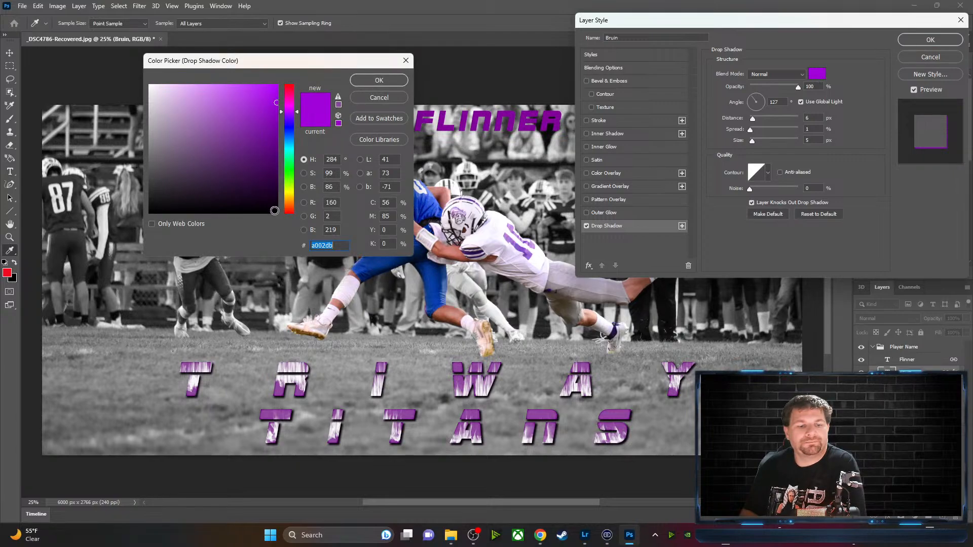
left_click(293, 376)
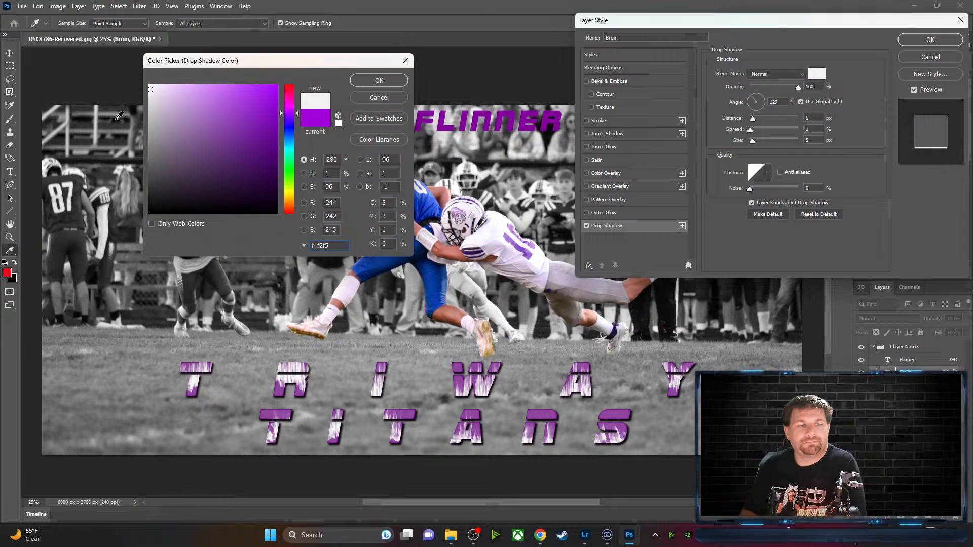
left_click(391, 80)
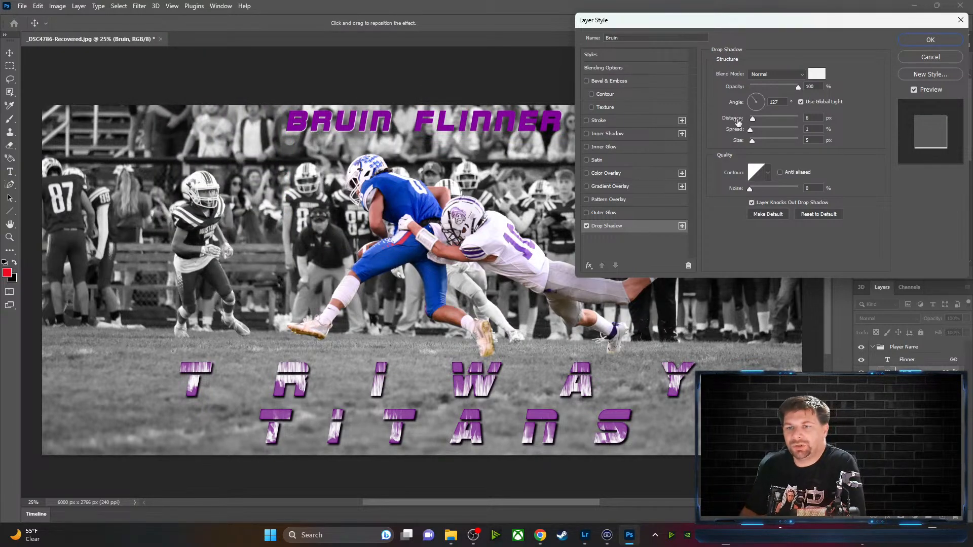
left_click_drag(752, 120, 759, 120)
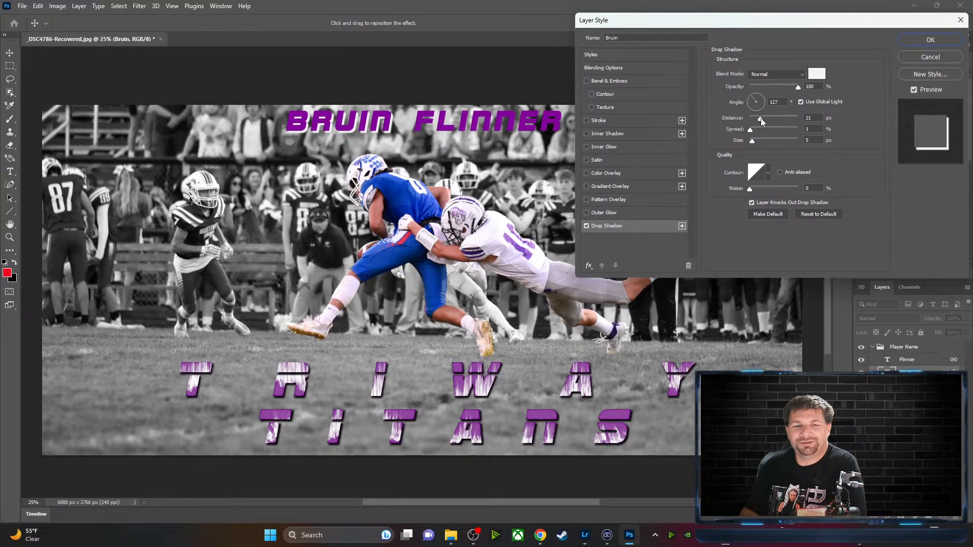
left_click_drag(758, 120, 759, 121)
left_click(944, 59)
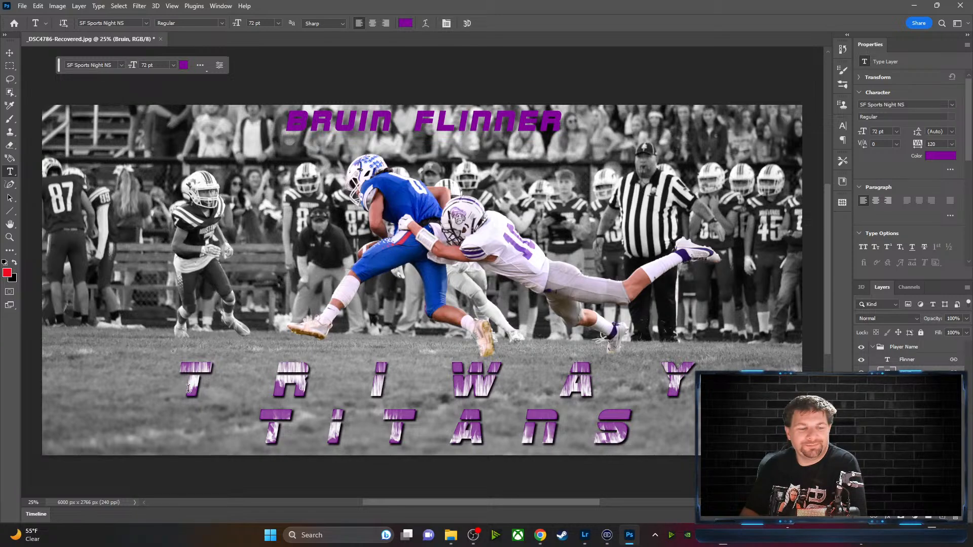
left_click_drag(189, 389, 245, 364)
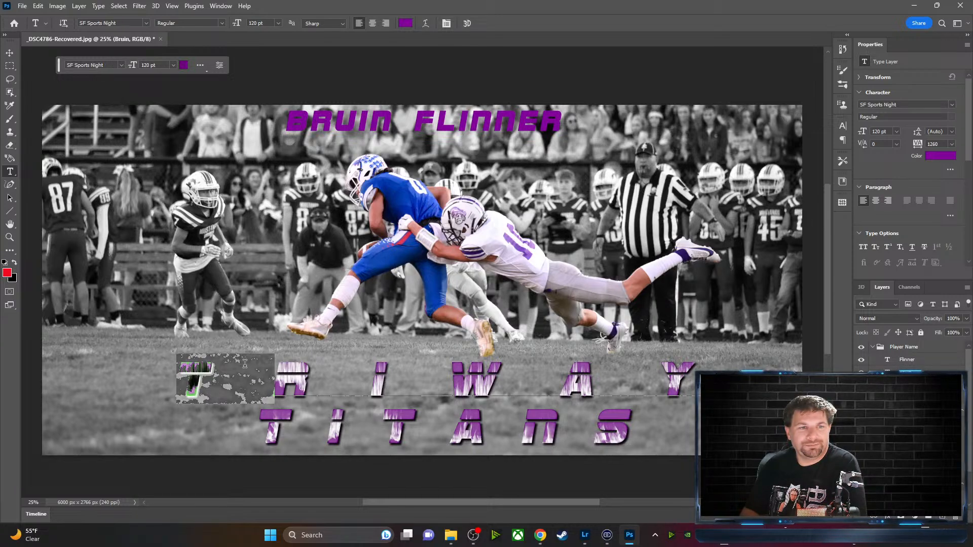
Confirm the current text colour and commit the pending text edit
left_click(184, 65)
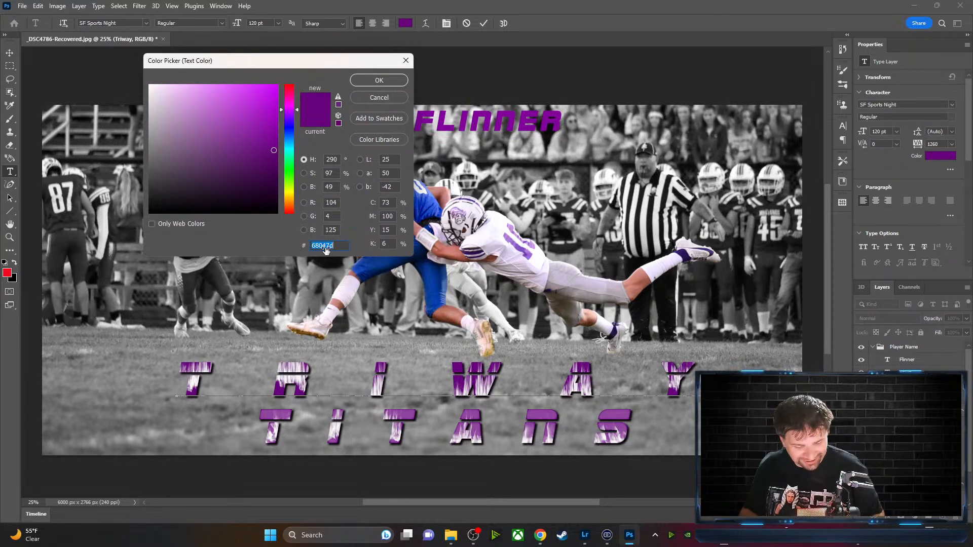
left_click(379, 81)
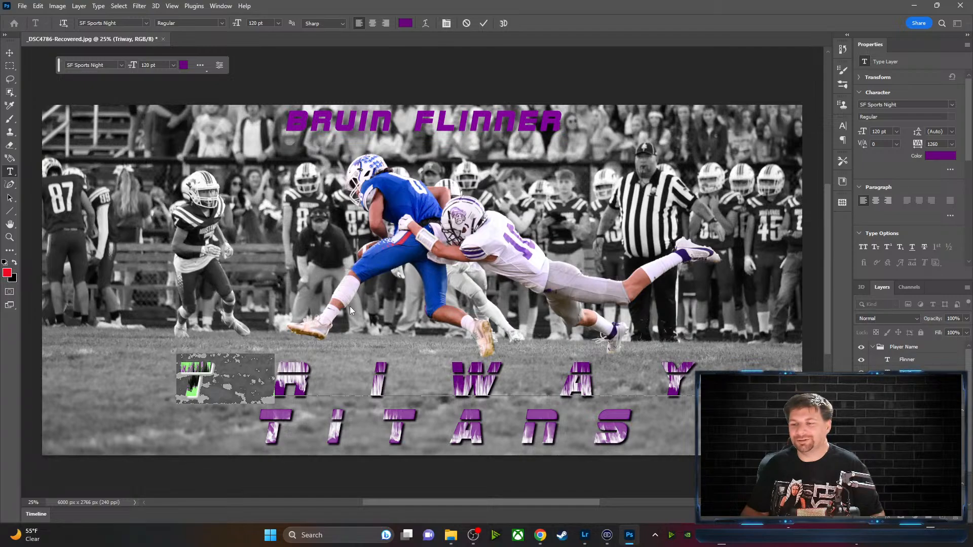
left_click(484, 24)
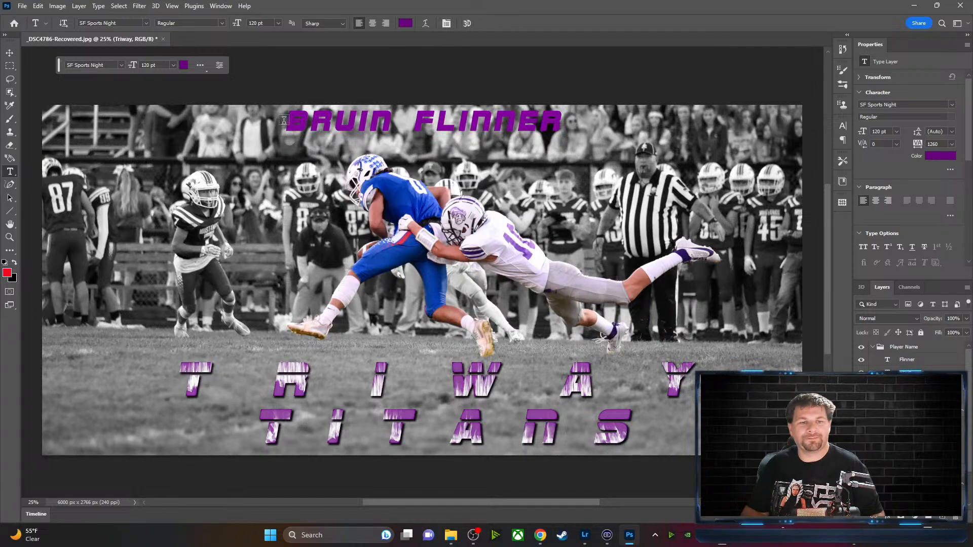
left_click_drag(288, 122, 396, 124)
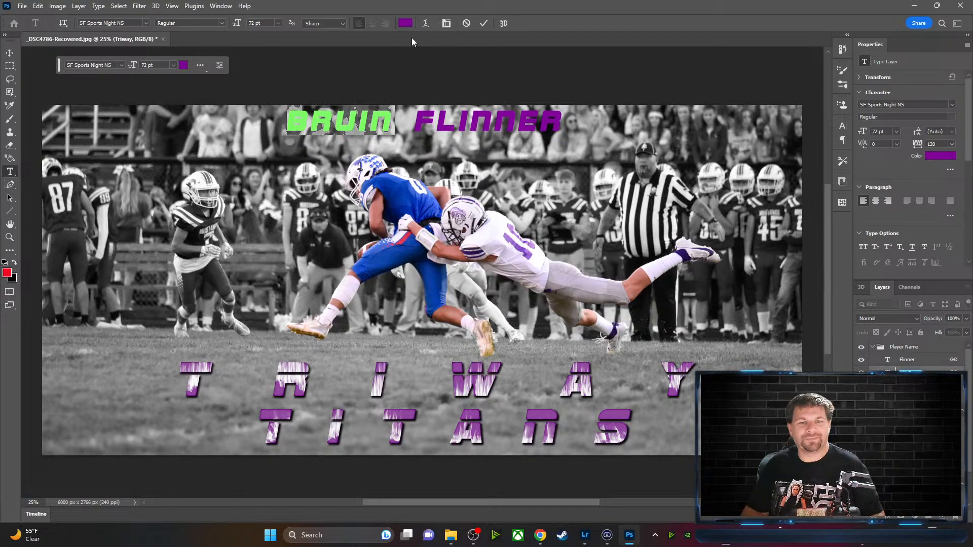
left_click(406, 23)
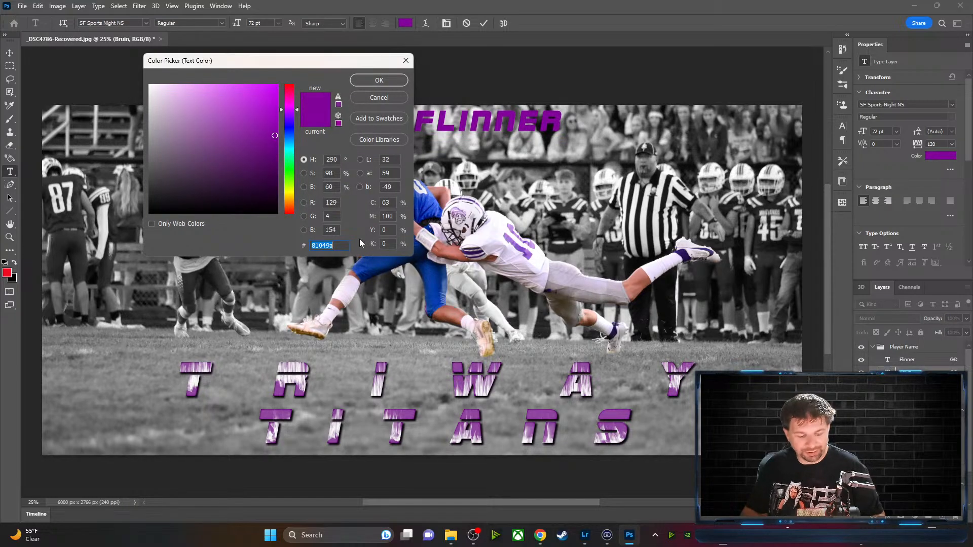
key("ctrl+v")
left_click(376, 81)
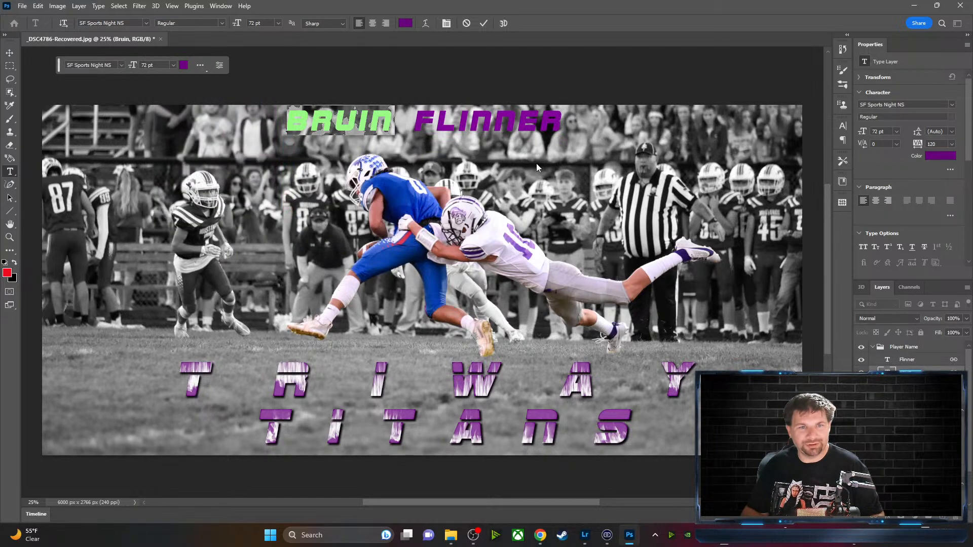
left_click(484, 23)
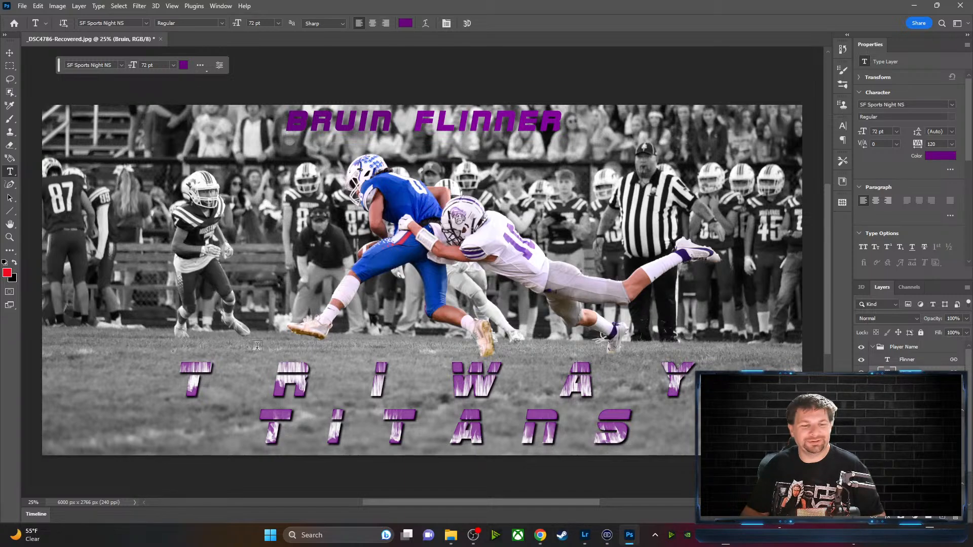
Inspect the TRIWAY TITANS text colour without changing it
left_click(9, 53)
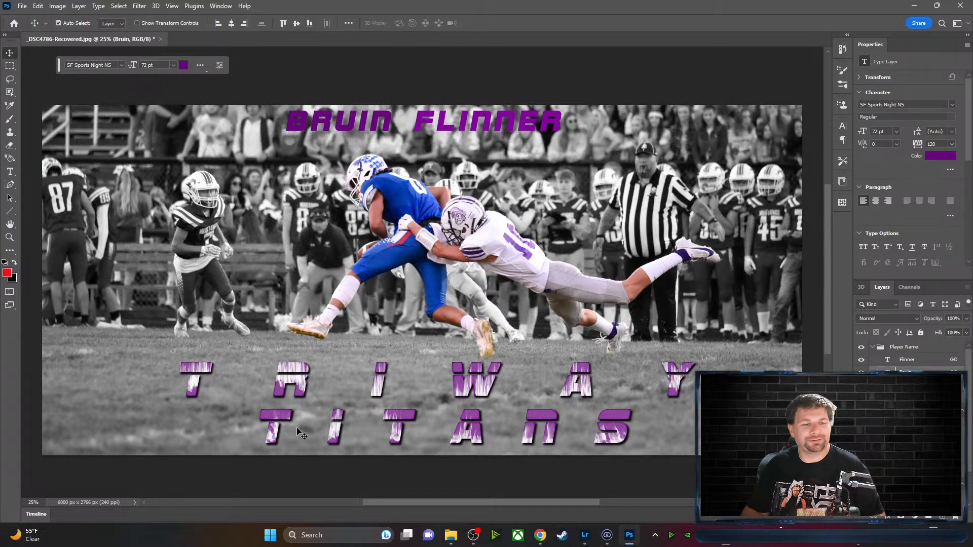
left_click(284, 397)
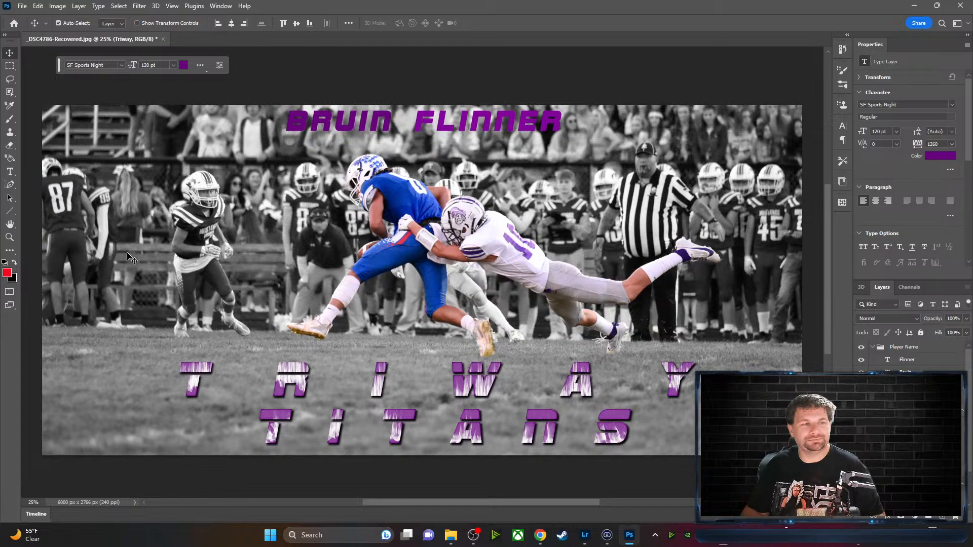
left_click(9, 157)
left_click(10, 172)
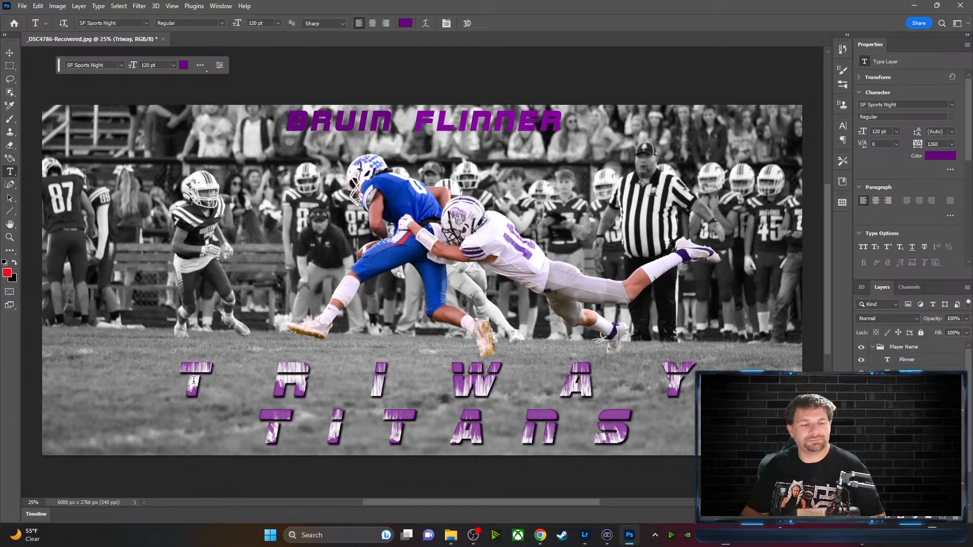
left_click_drag(184, 383, 733, 379)
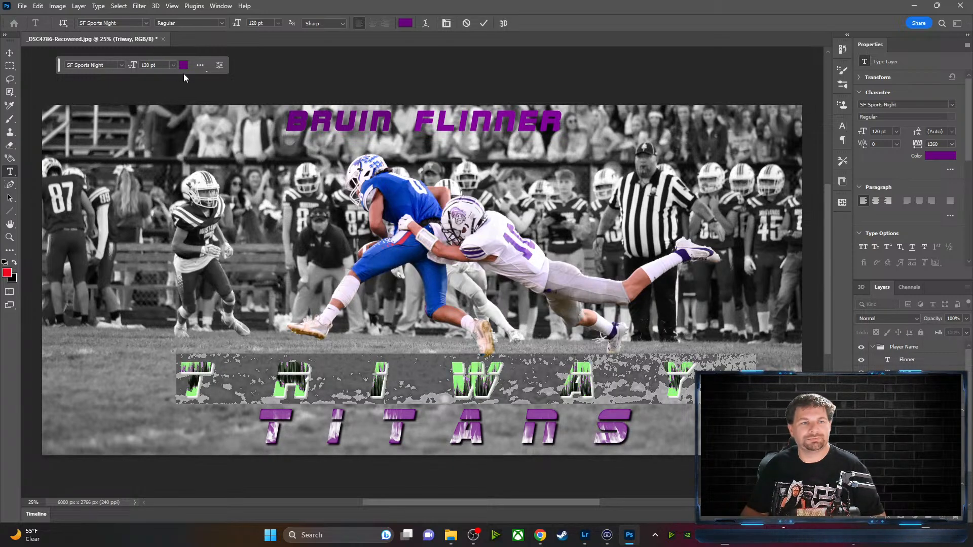
left_click(405, 26)
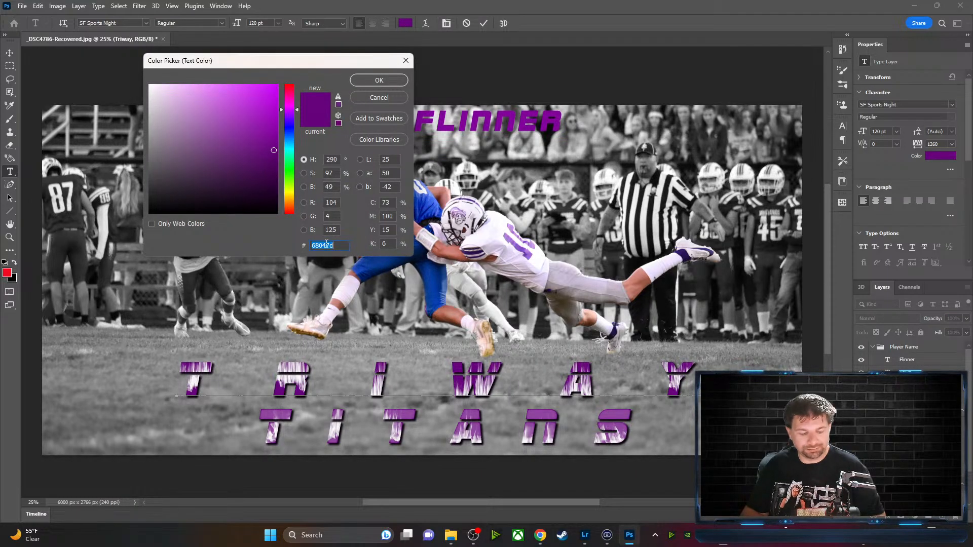
left_click(395, 98)
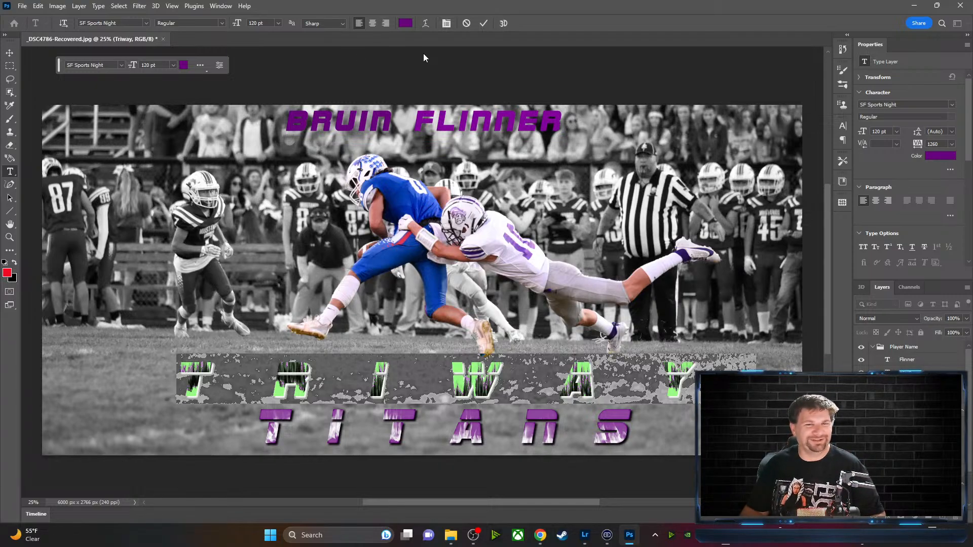
left_click(466, 24)
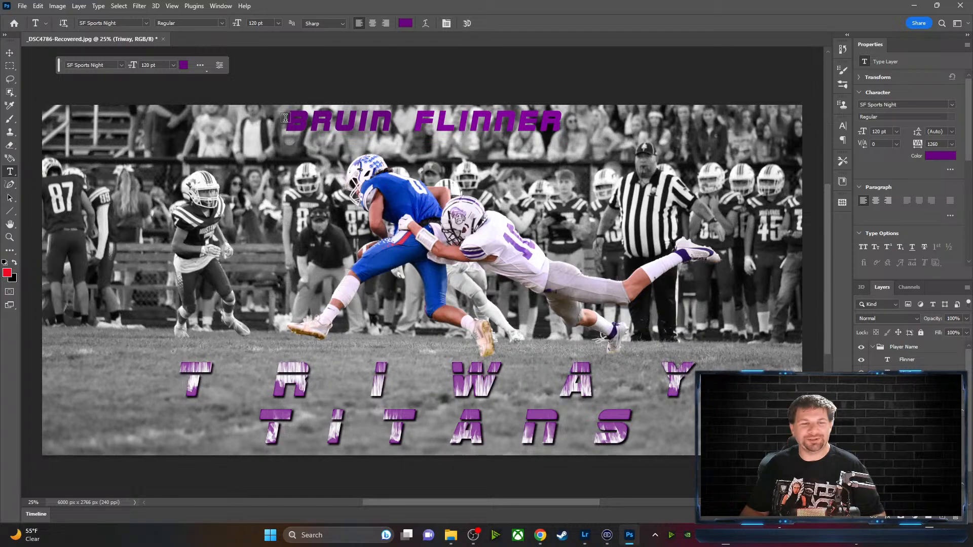
left_click_drag(285, 118, 394, 121)
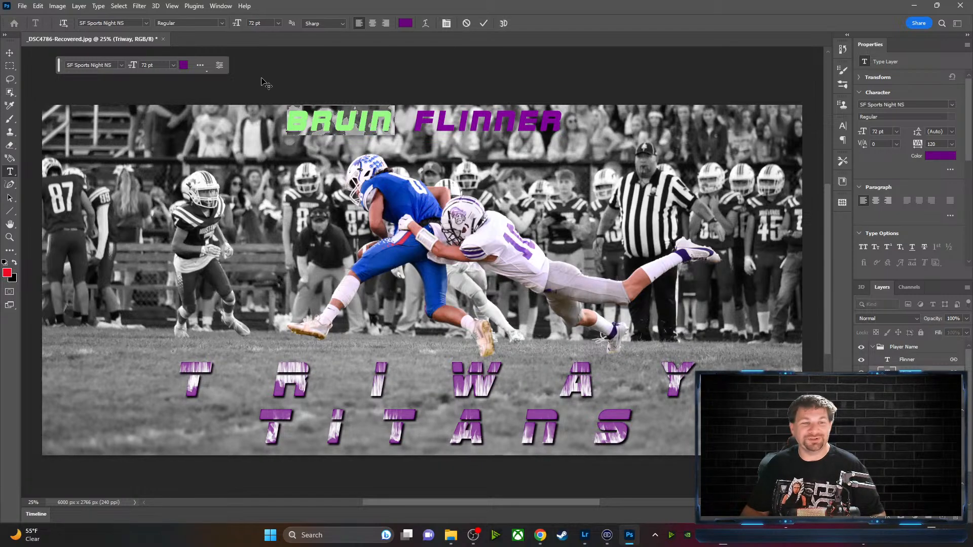
left_click(404, 24)
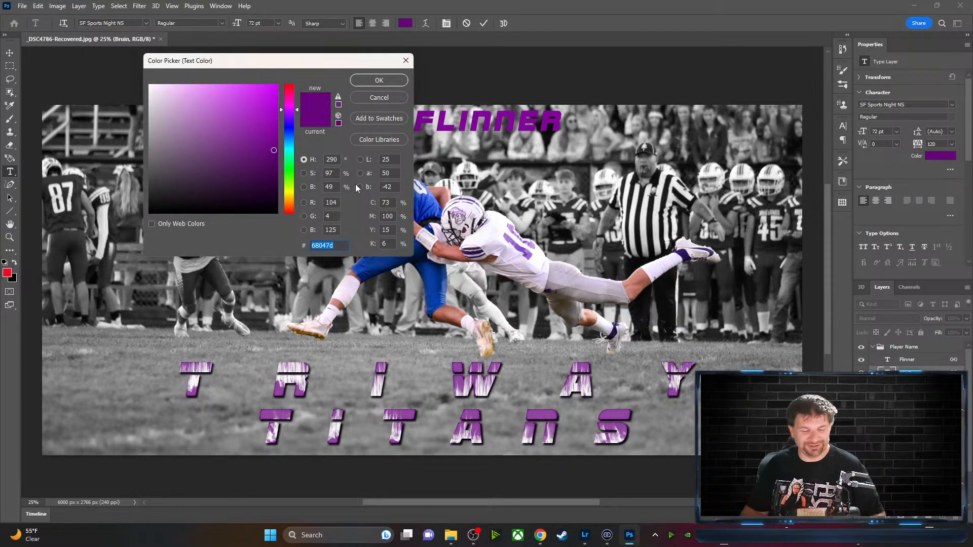
type("68047d")
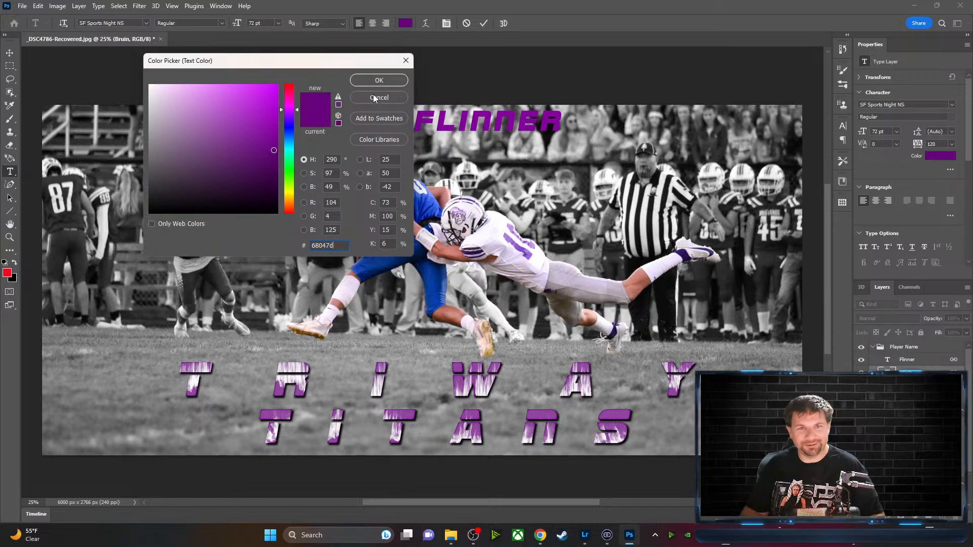
left_click(381, 81)
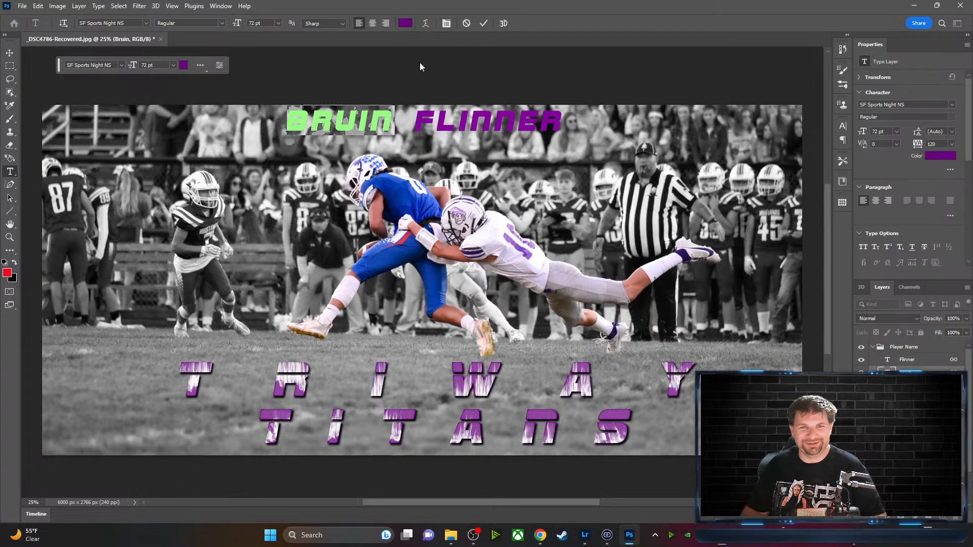
left_click(467, 23)
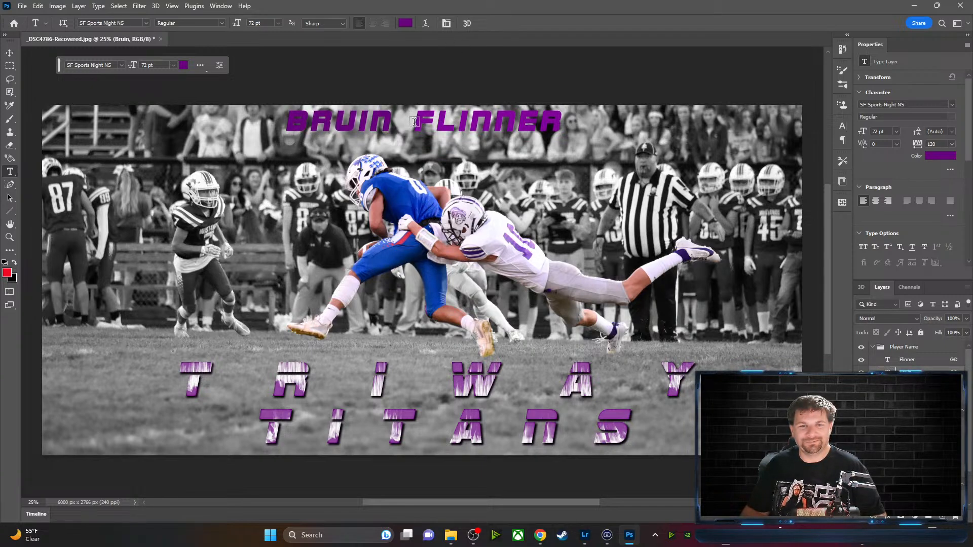
left_click_drag(411, 120, 563, 122)
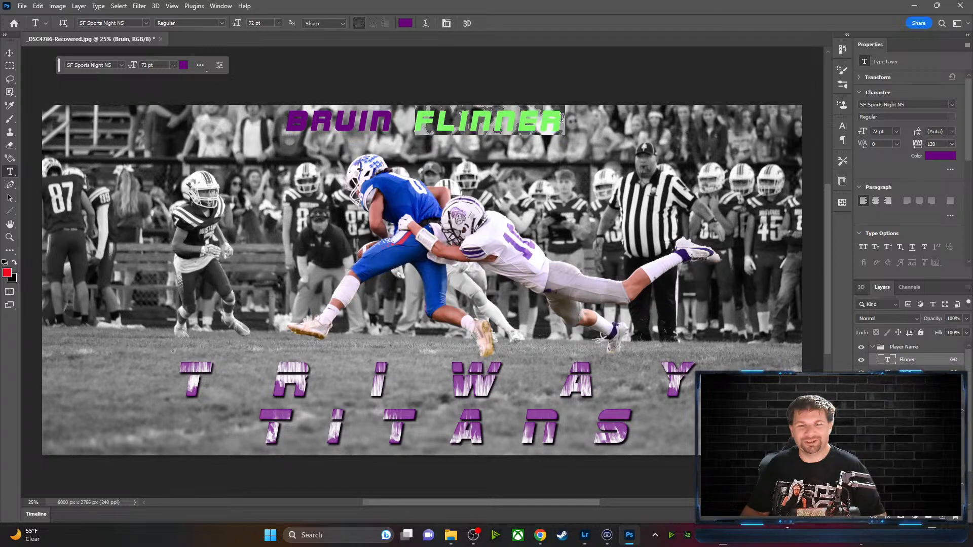
left_click(405, 24)
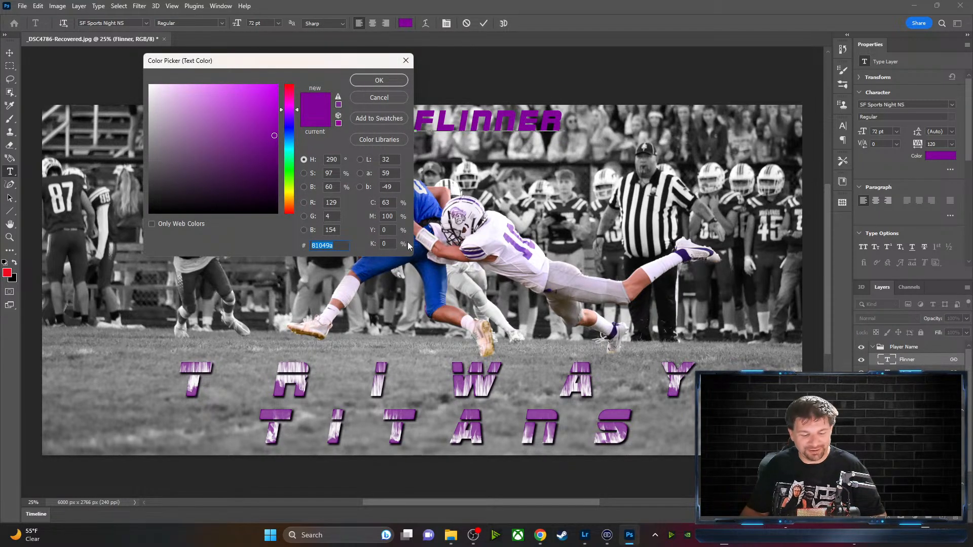
left_click(371, 80)
left_click(483, 23)
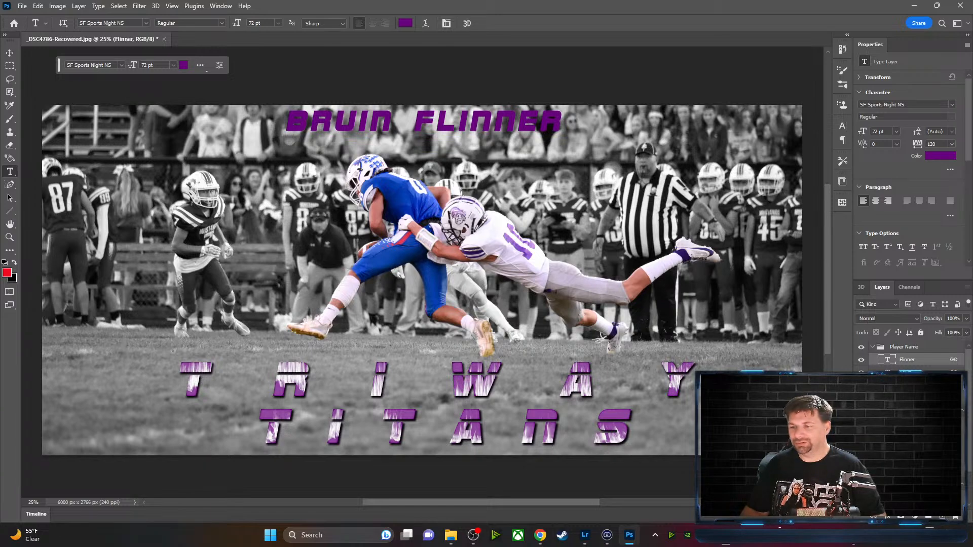
right_click(954, 409)
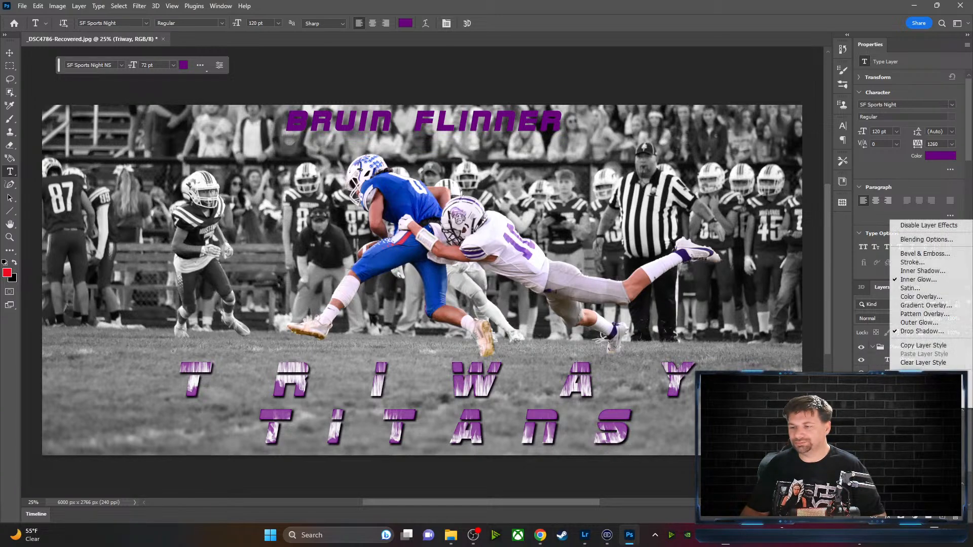
left_click(922, 345)
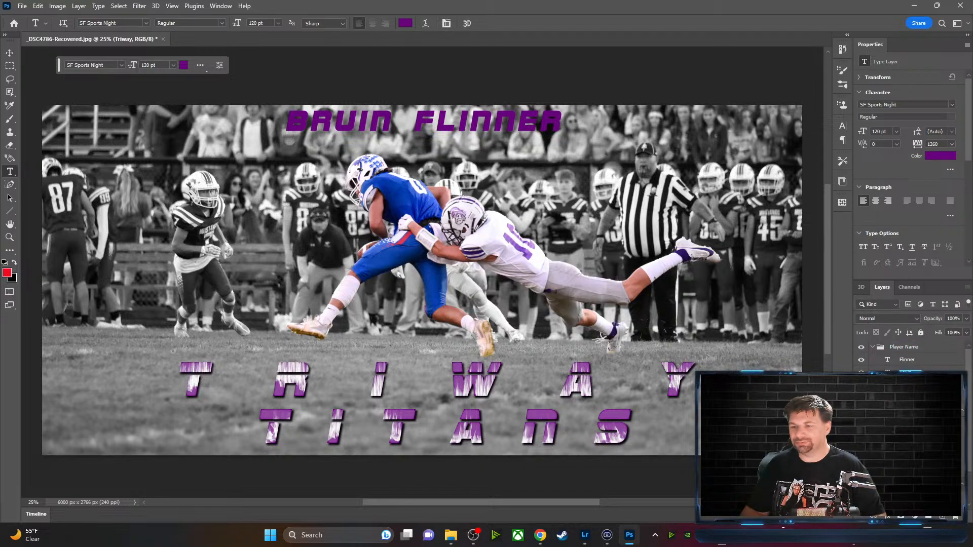
left_click(873, 385)
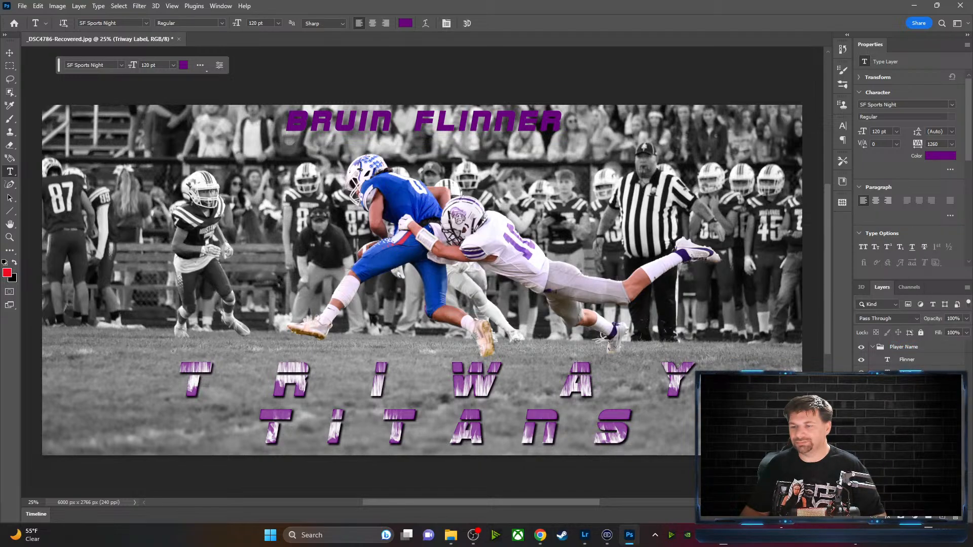
left_click(957, 362)
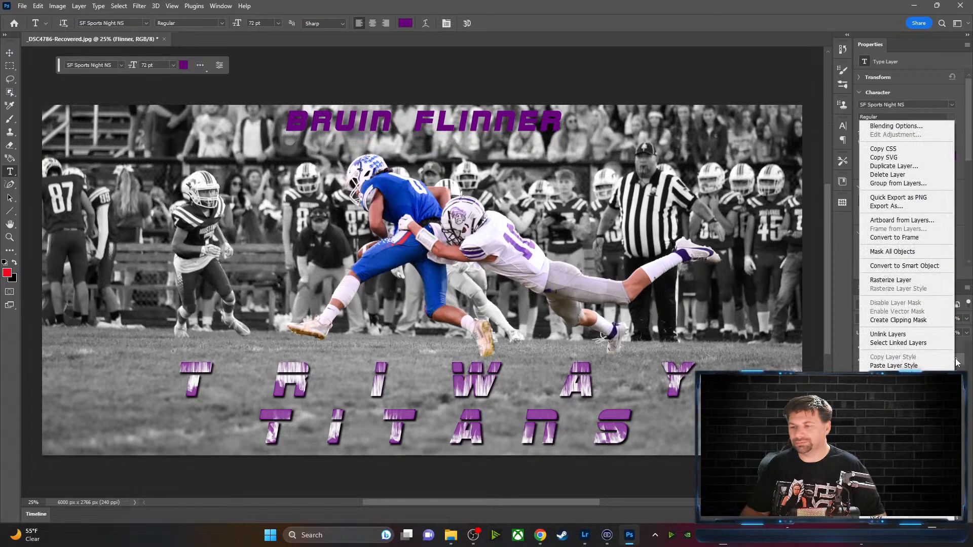
right_click(955, 361)
left_click(907, 366)
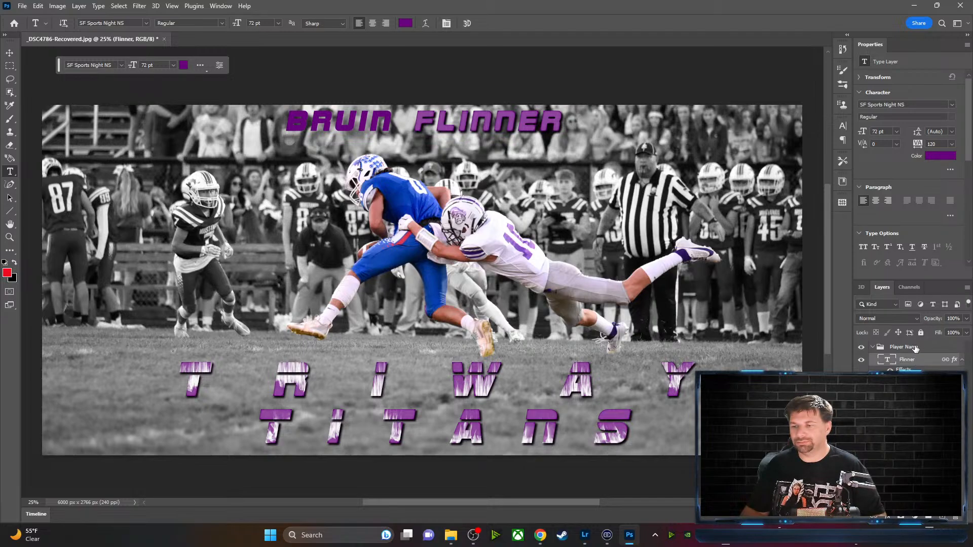
left_click(912, 420)
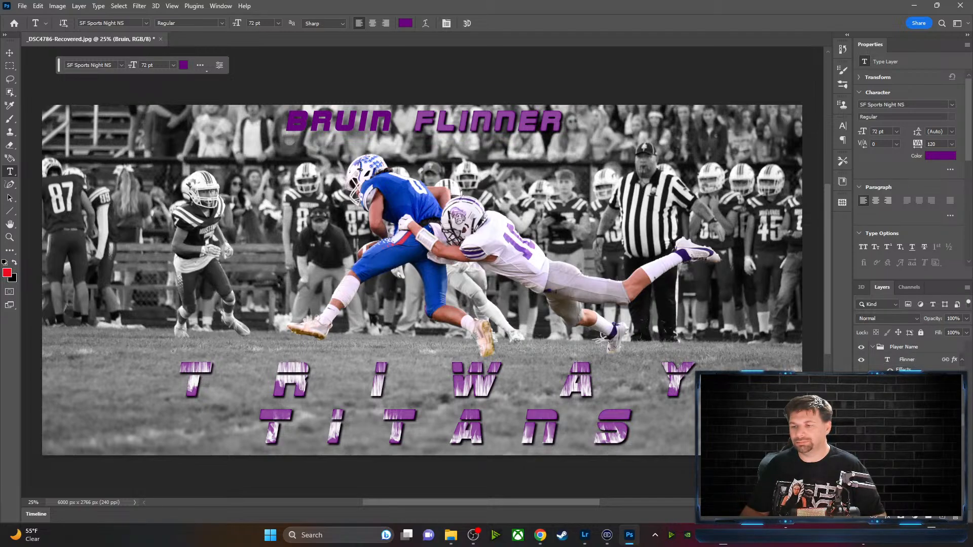
right_click(912, 420)
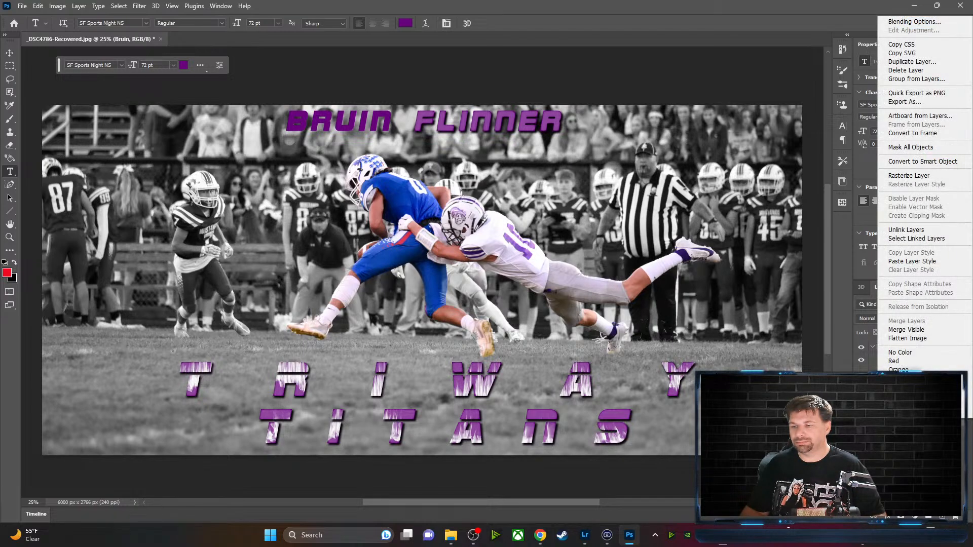
left_click(930, 262)
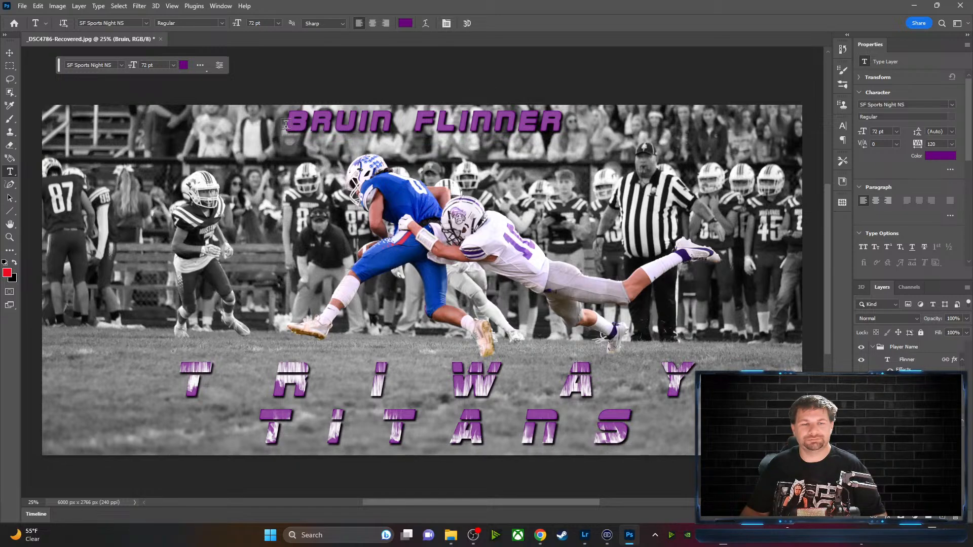
left_click(873, 347)
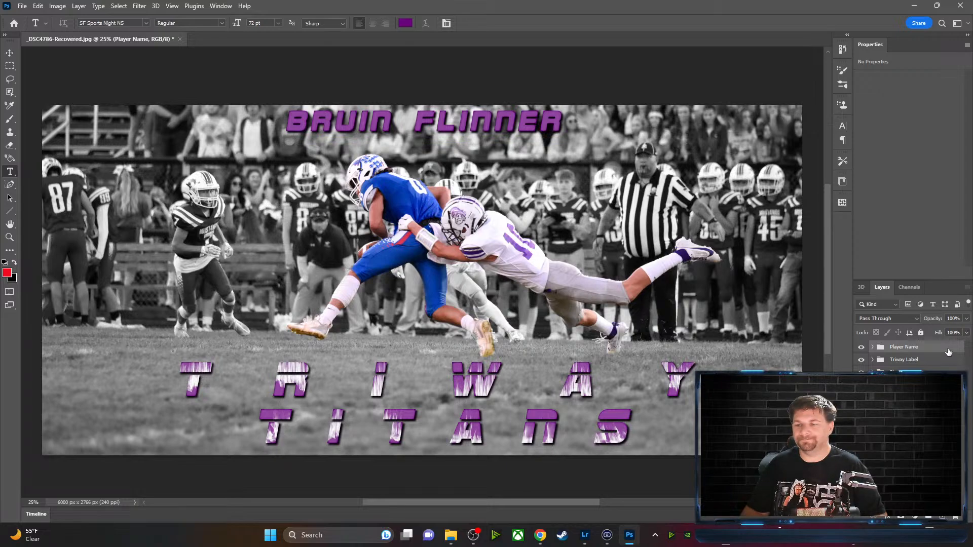
left_click(873, 347)
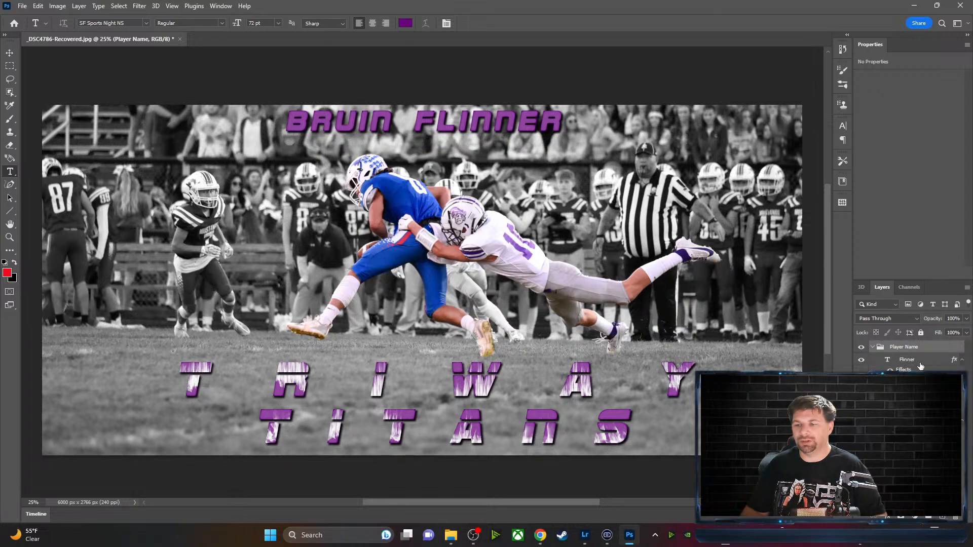
left_click(956, 362)
double_click(955, 361)
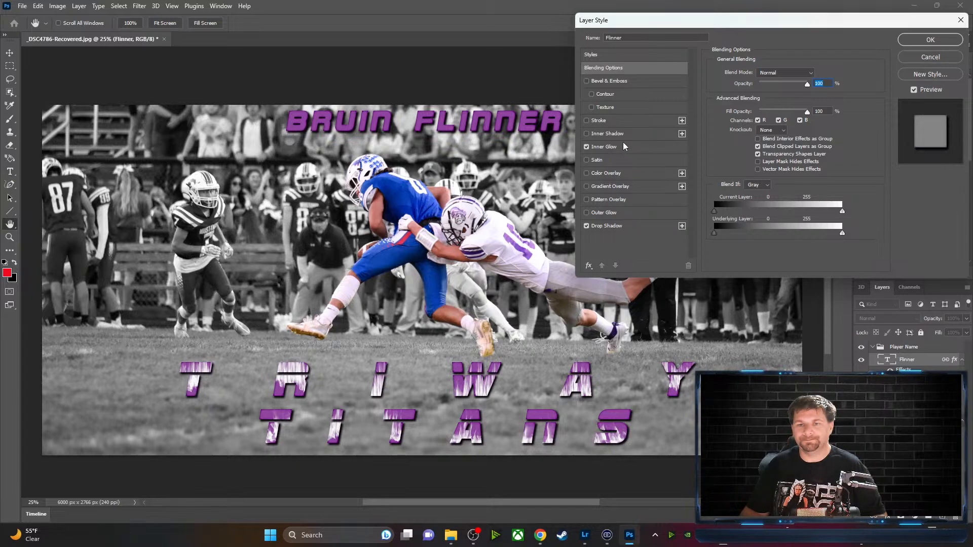
left_click(590, 121)
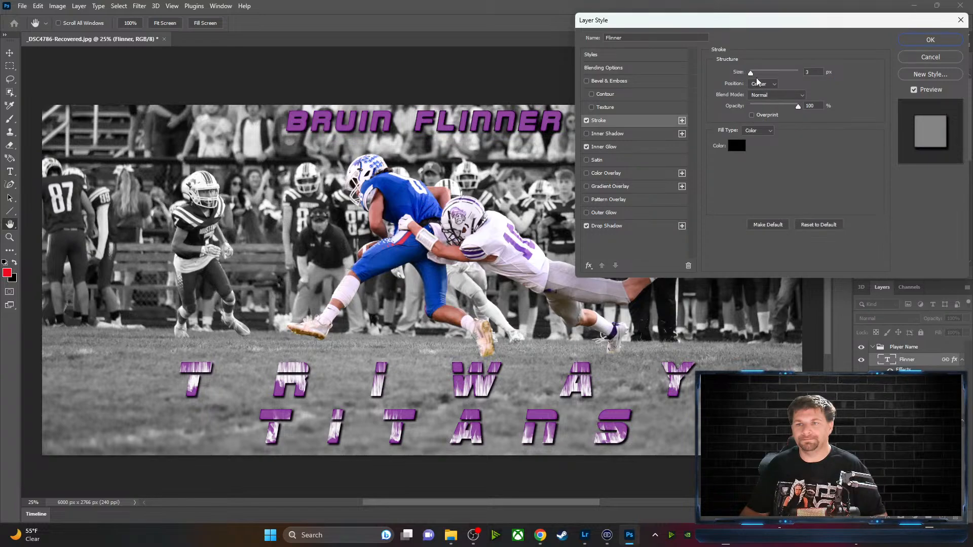
left_click_drag(751, 72, 757, 74)
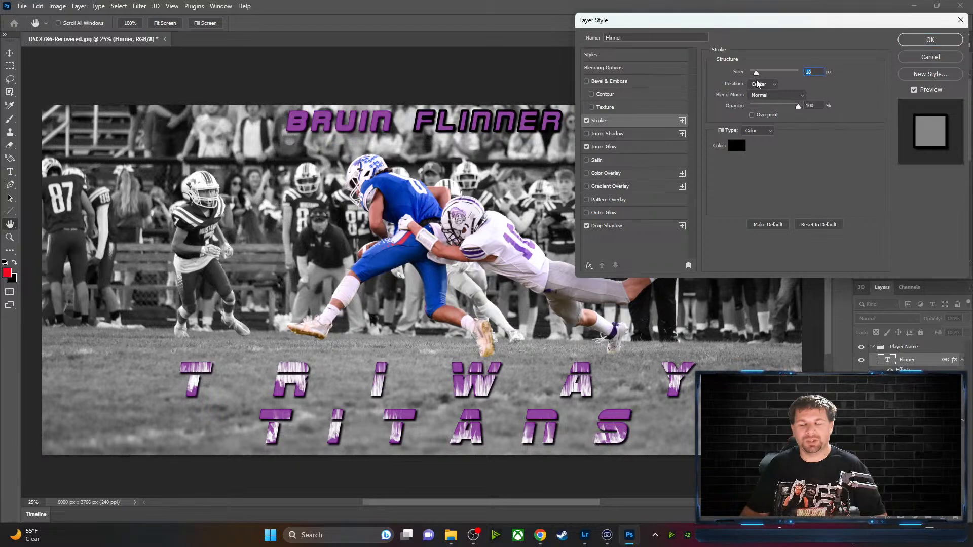
left_click(760, 83)
left_click(761, 93)
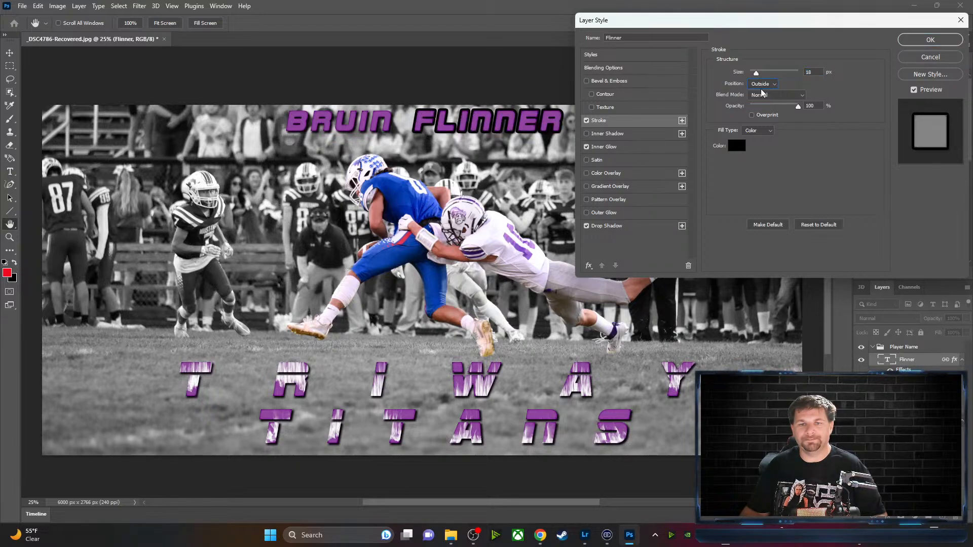
left_click(761, 85)
left_click(764, 100)
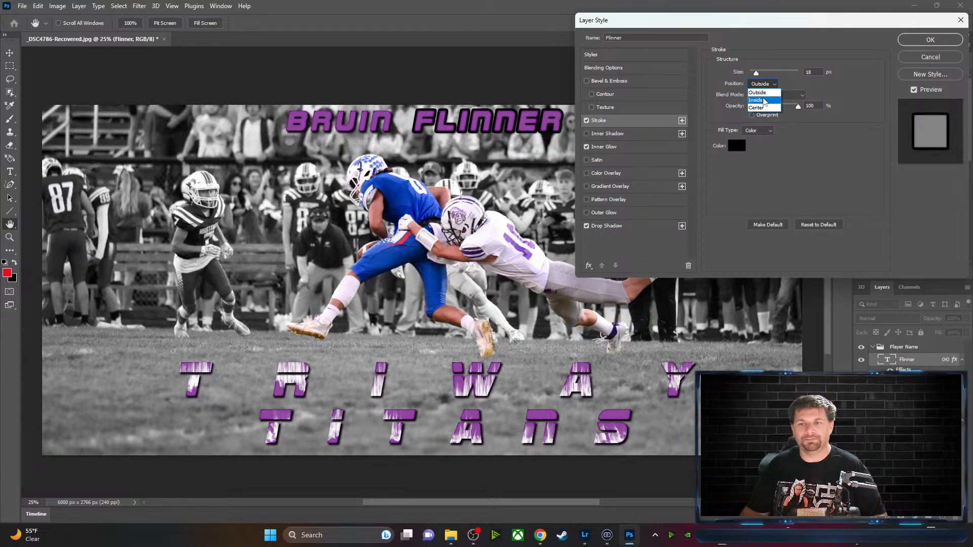
left_click(762, 84)
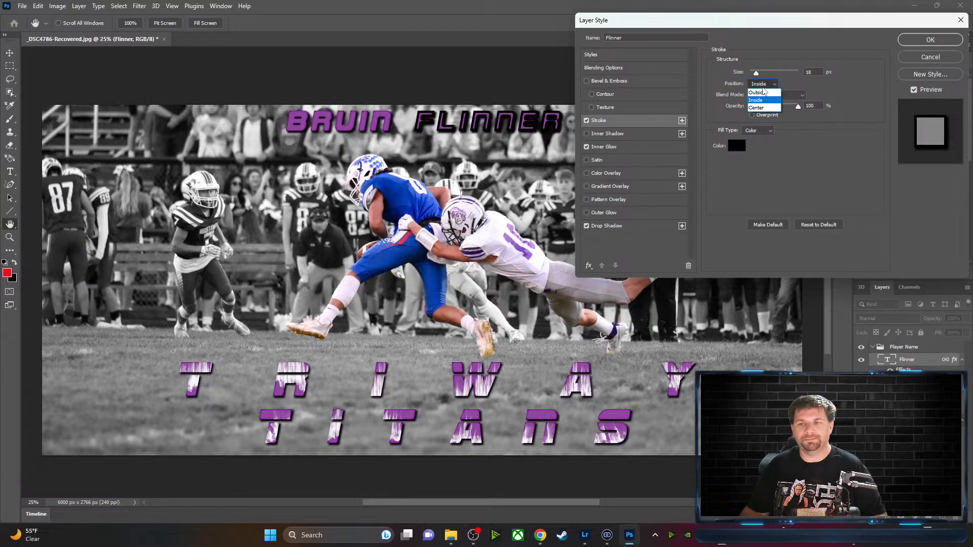
left_click(765, 107)
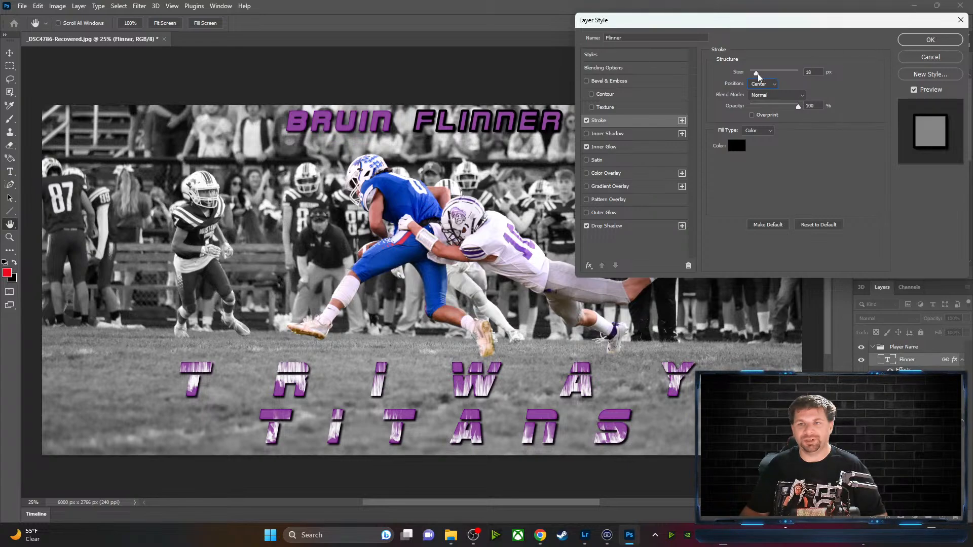
left_click_drag(758, 74, 756, 75)
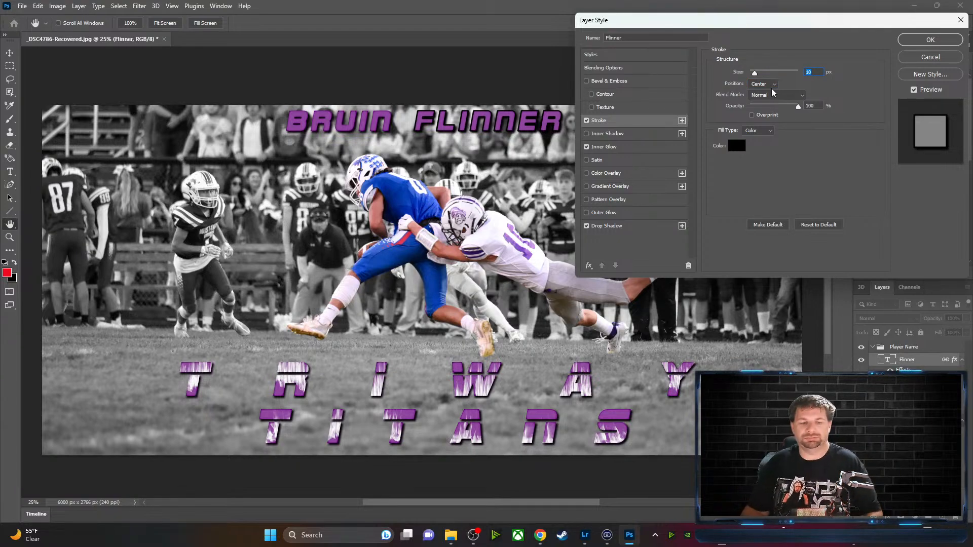
left_click(927, 42)
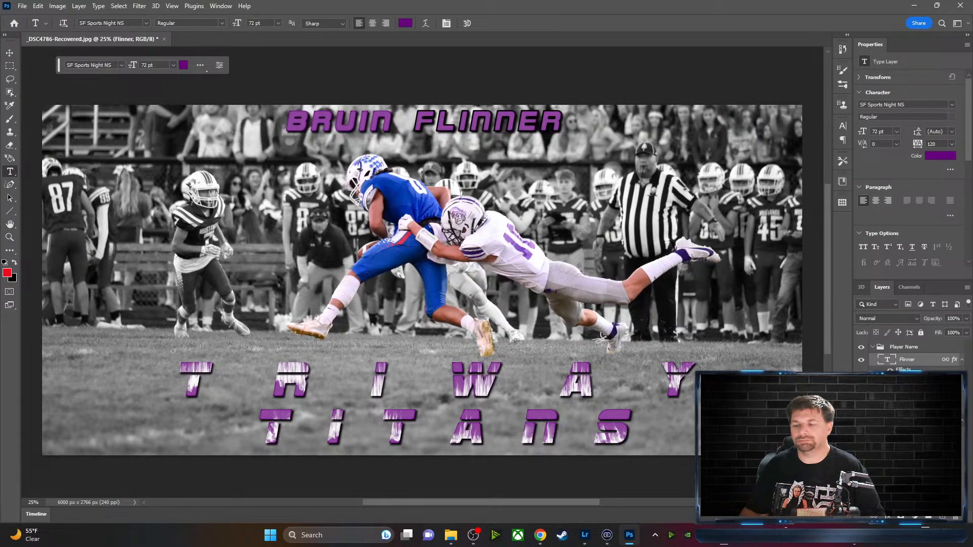
left_click(907, 404)
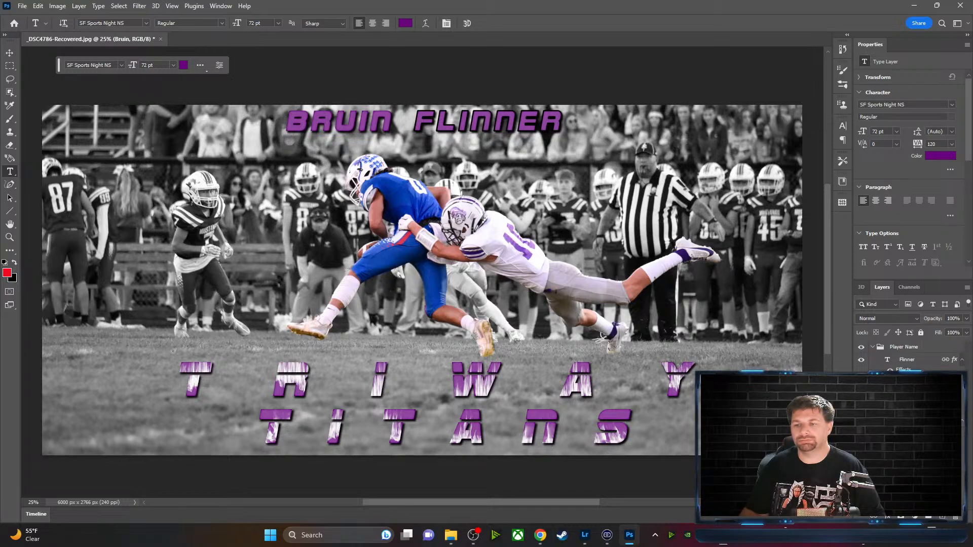
double_click(932, 404)
left_click(588, 122)
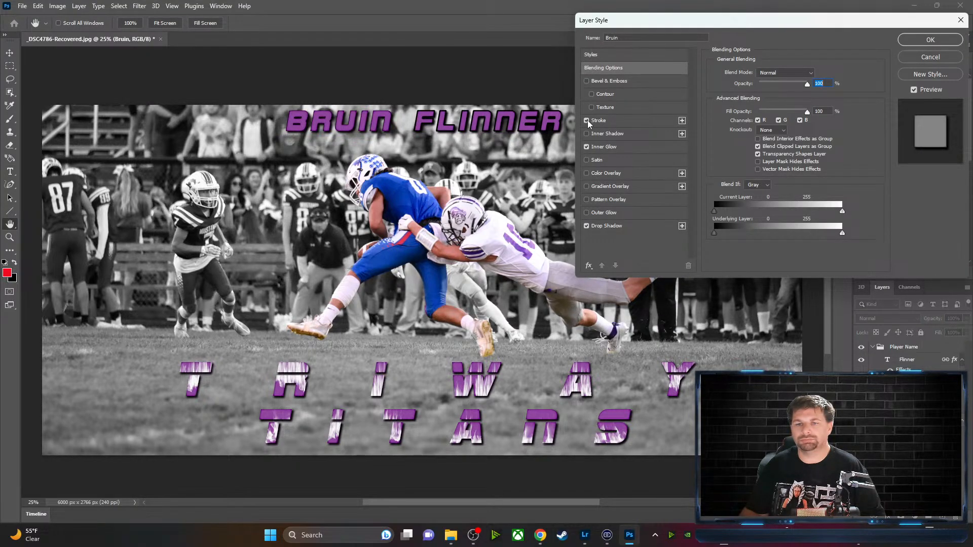
left_click(623, 121)
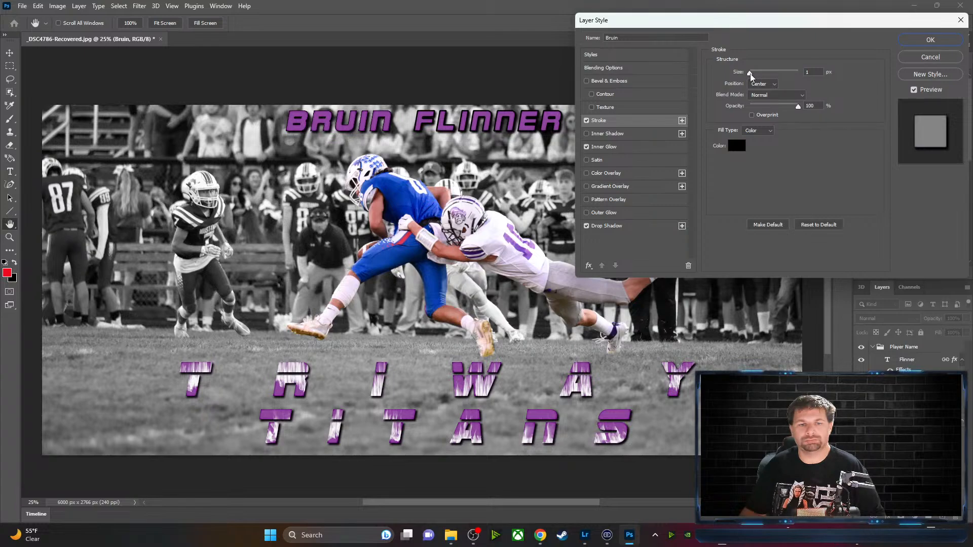
left_click_drag(751, 74, 755, 77)
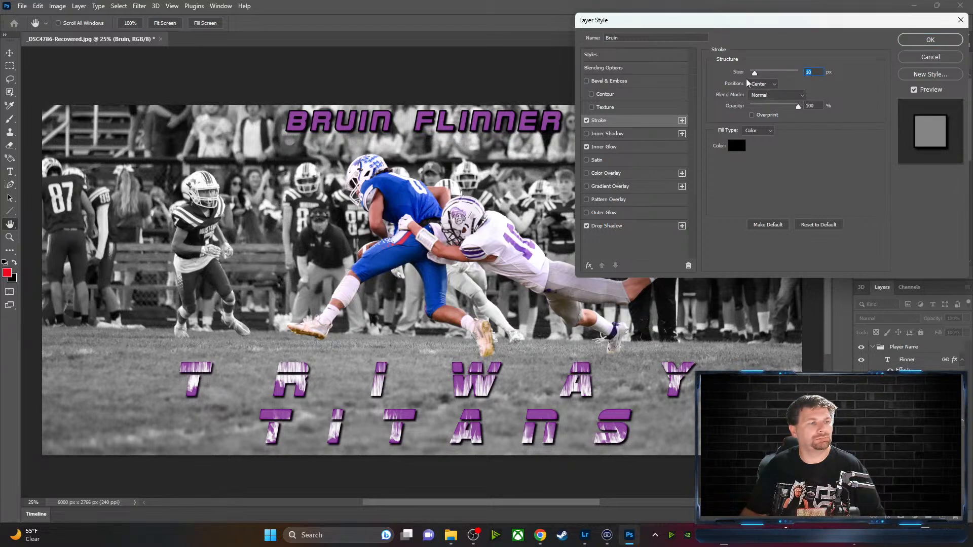
left_click(911, 39)
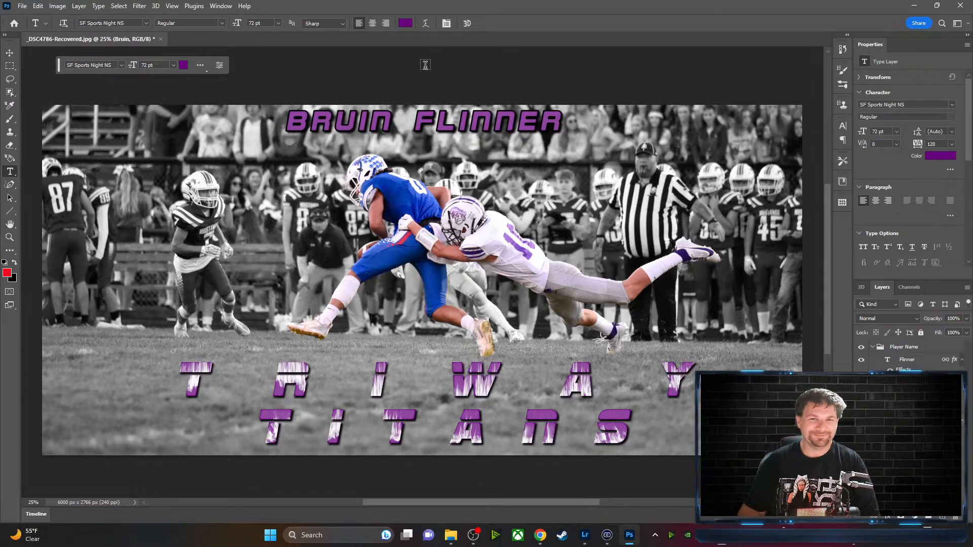
Type #10 right of the name and set it in SF Sports Night NS
left_click(589, 123)
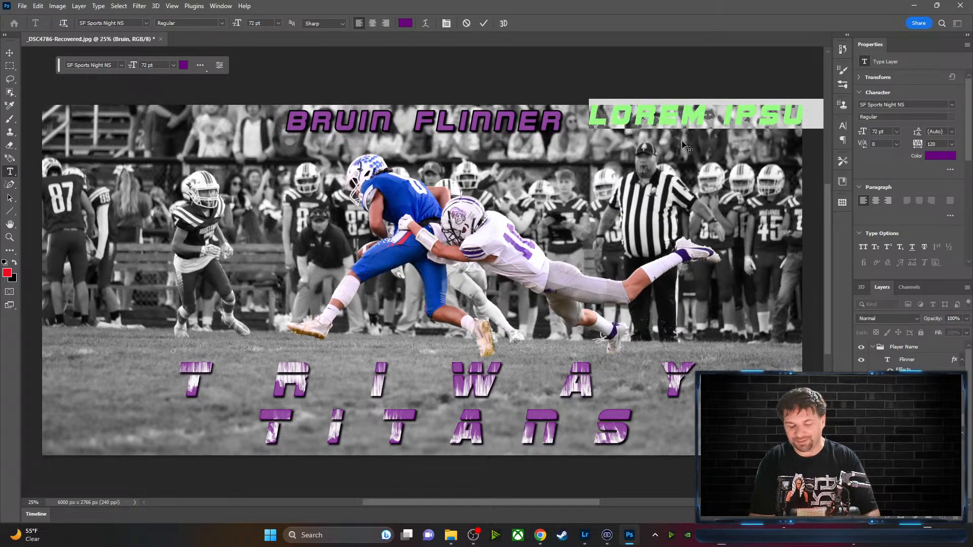
type("#")
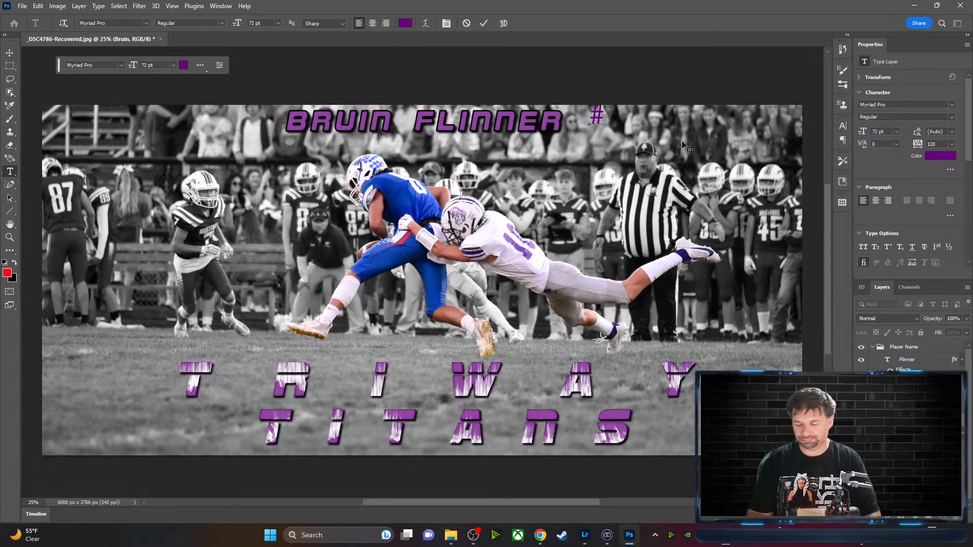
type("10")
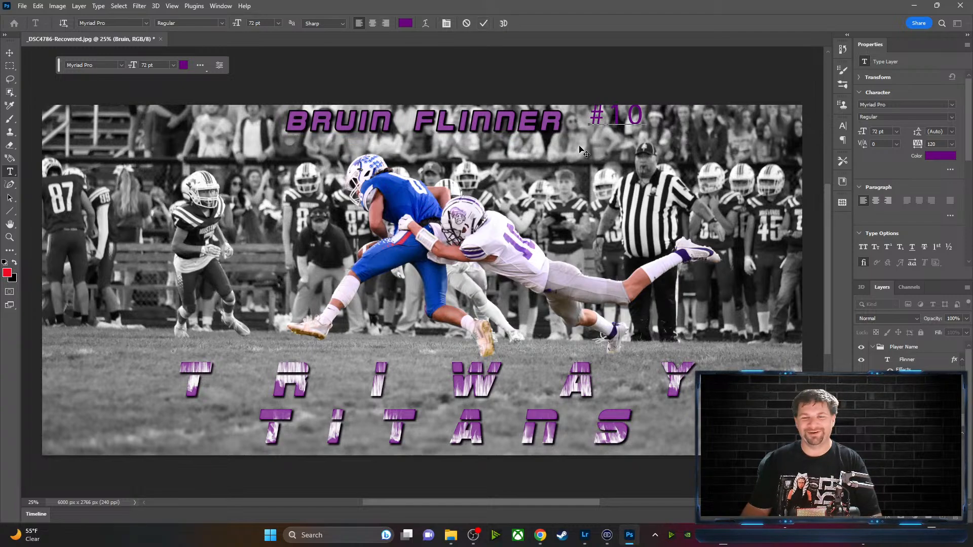
left_click_drag(592, 115, 646, 115)
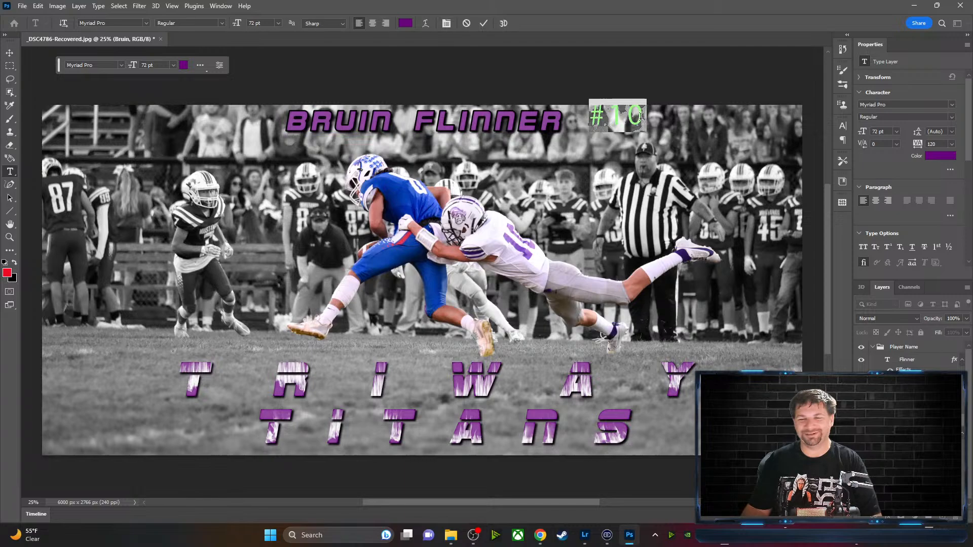
left_click(144, 23)
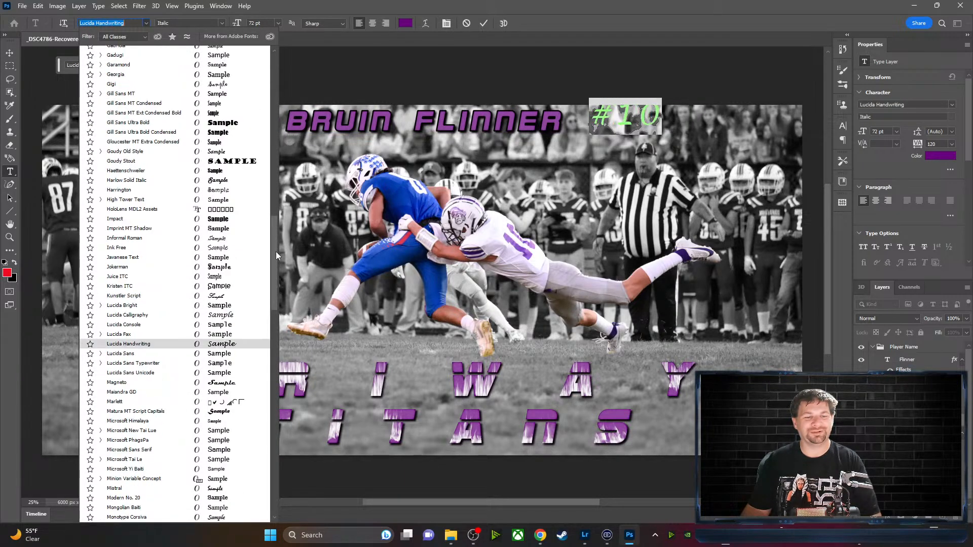
left_click_drag(276, 251, 273, 49)
left_click(218, 54)
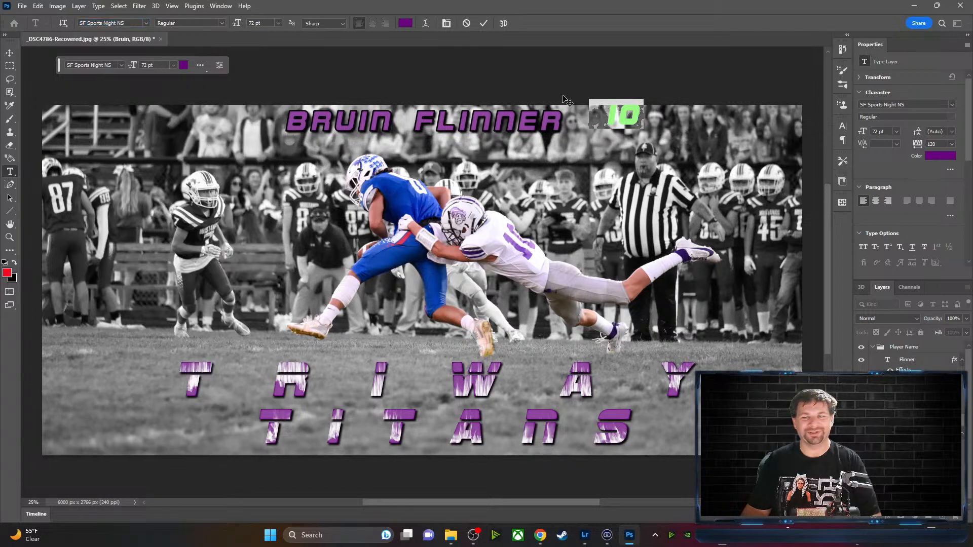
left_click(484, 23)
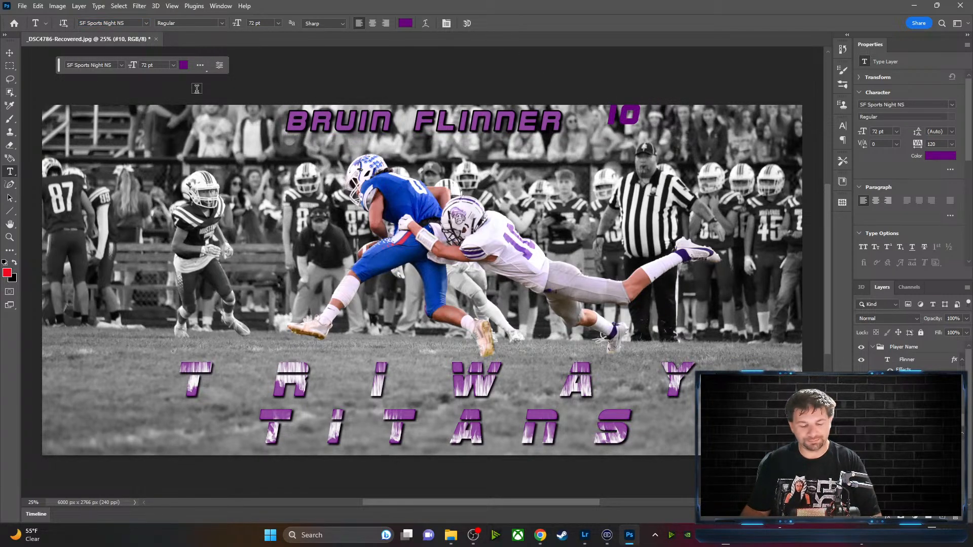
key("v")
mouse_move(624, 118)
left_mouse_down()
mouse_move(632, 134)
mouse_move(624, 127)
left_mouse_up()
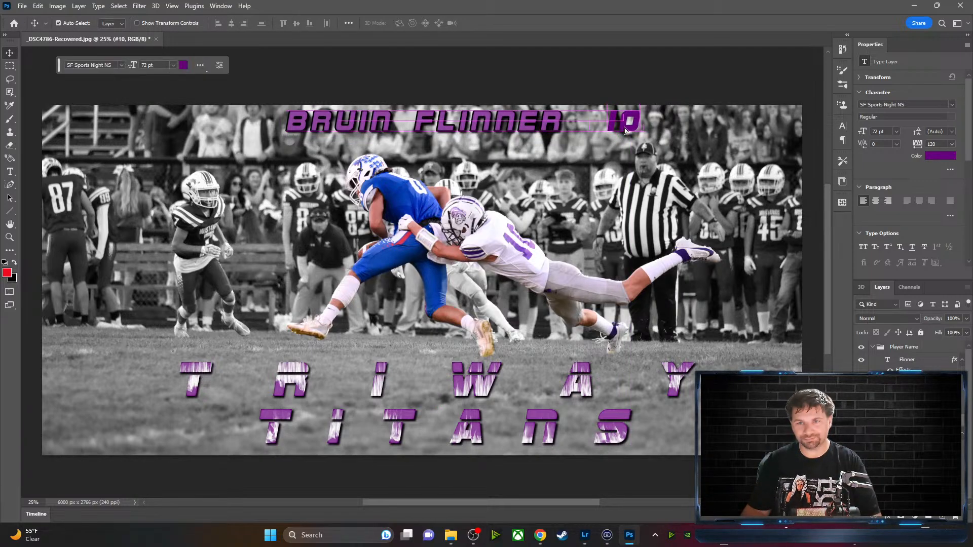
left_click(12, 174)
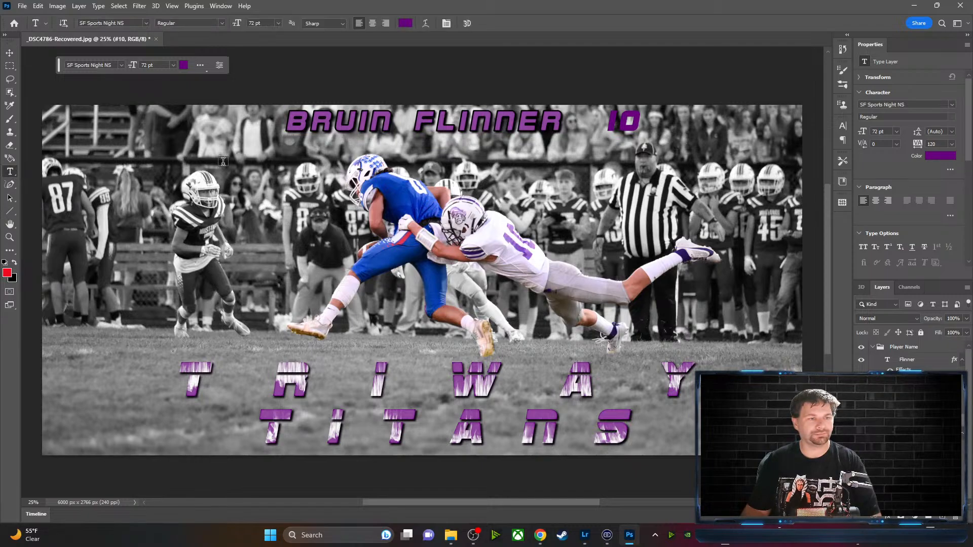
left_click(610, 121)
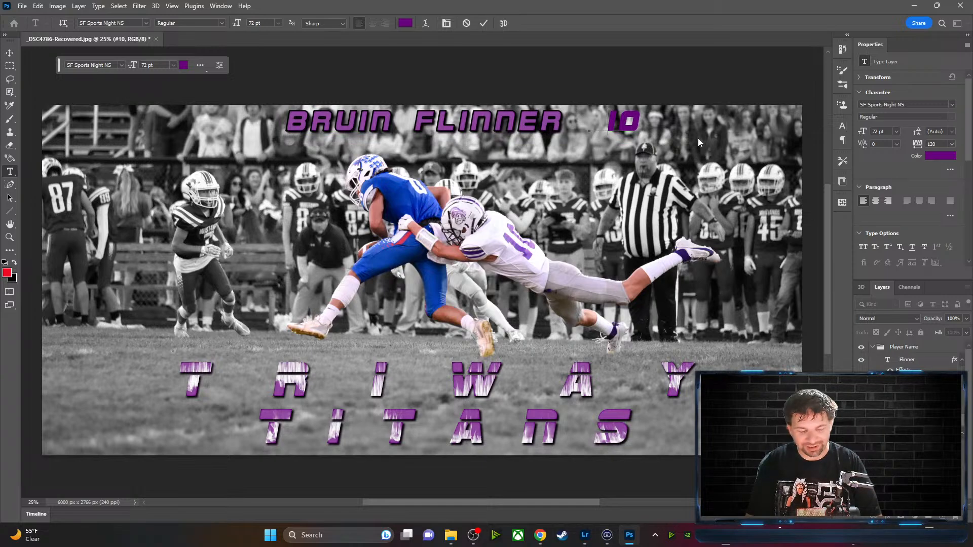
type("#")
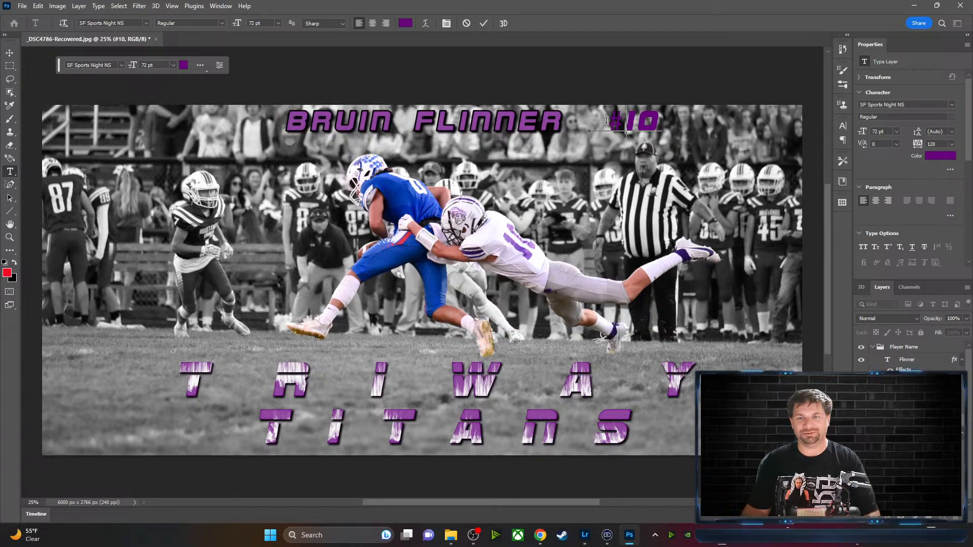
left_click_drag(606, 120, 661, 124)
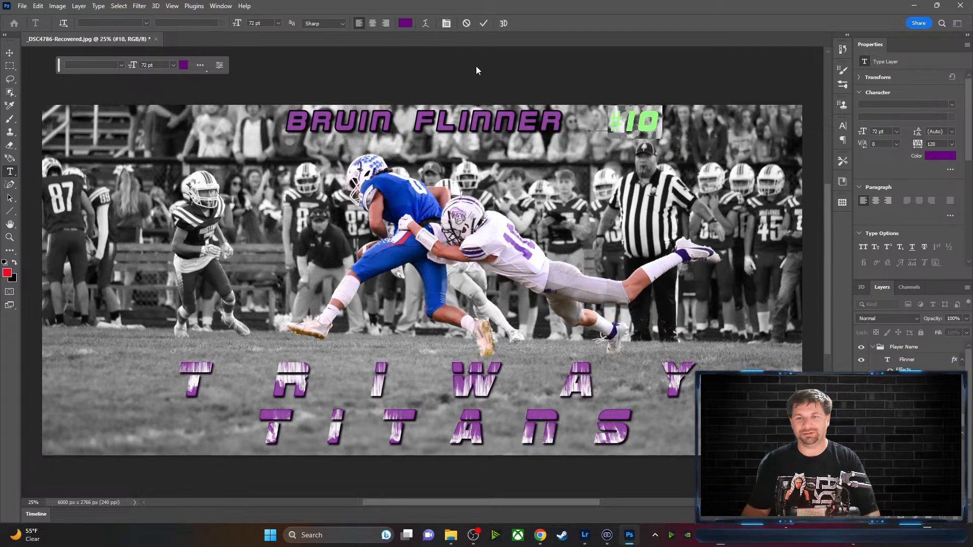
left_click(147, 21)
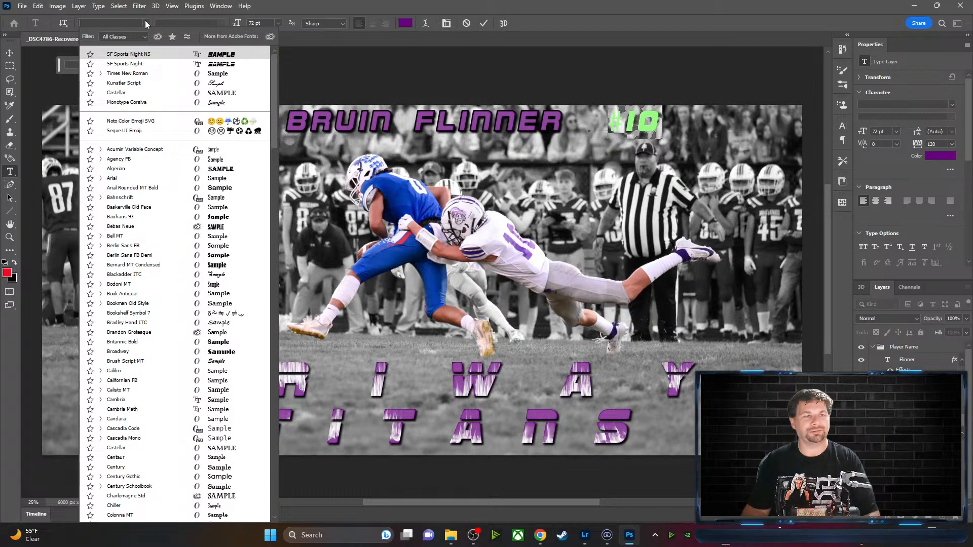
key("Escape")
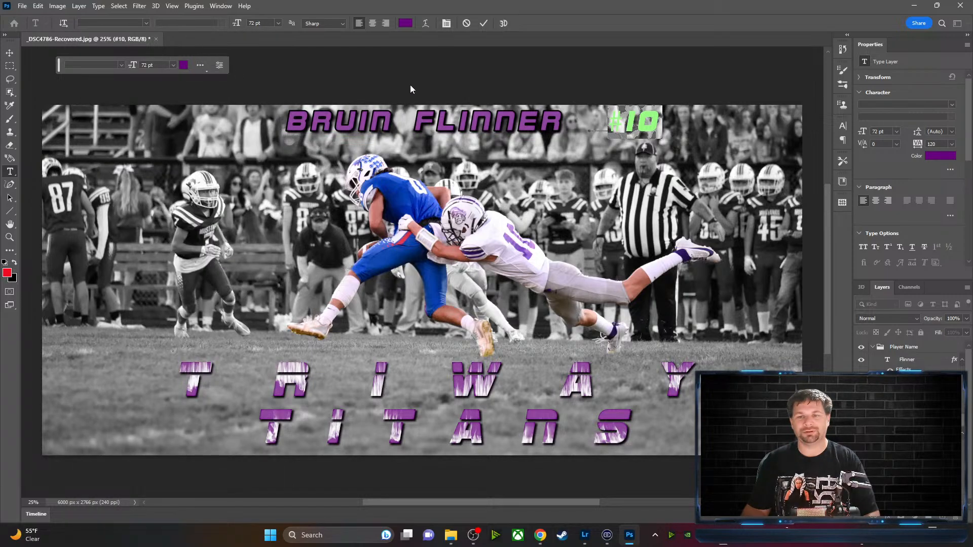
left_click(485, 22)
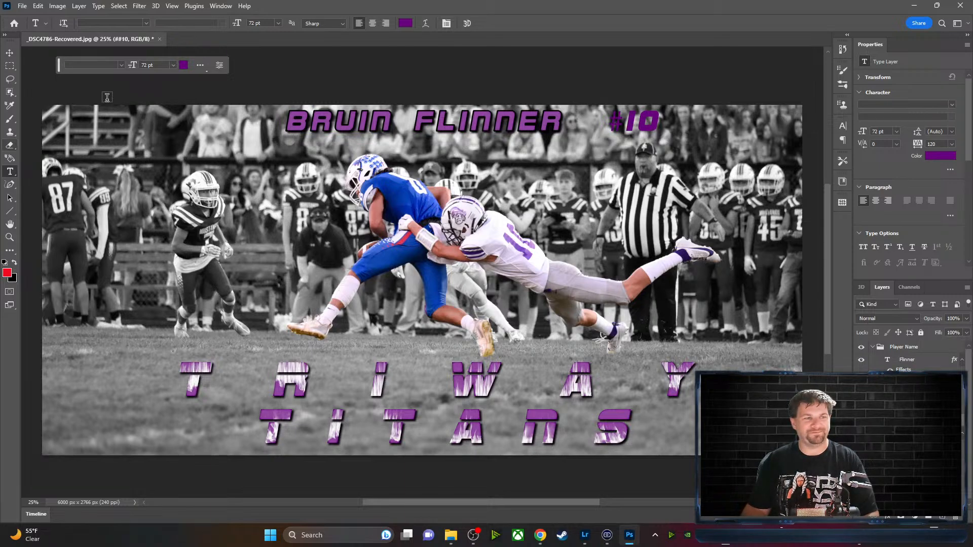
left_click(10, 57)
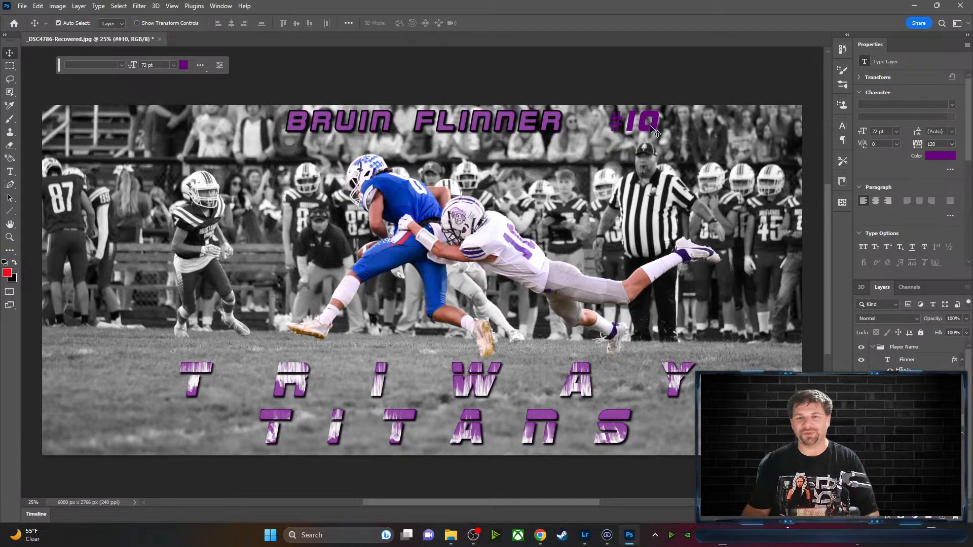
left_click_drag(645, 129, 619, 129)
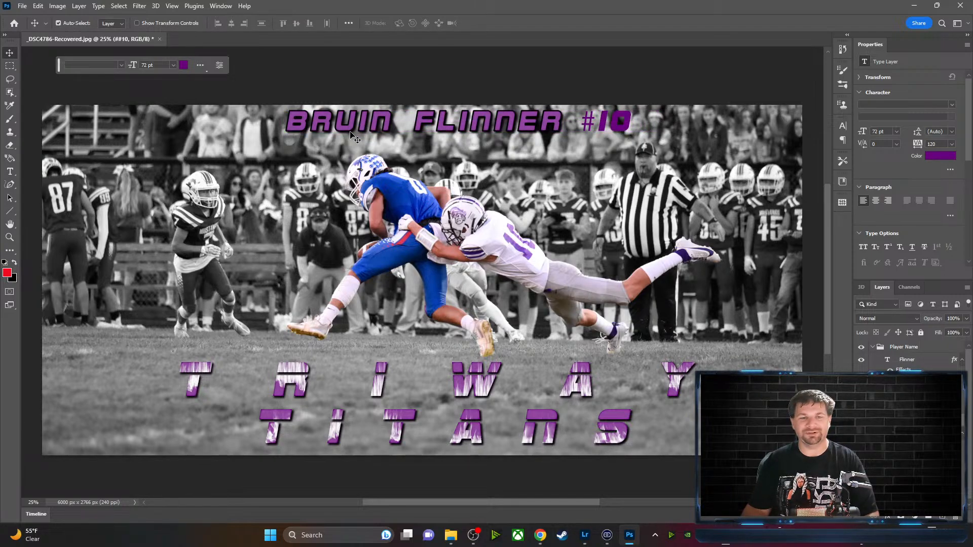
left_click_drag(349, 129, 325, 128)
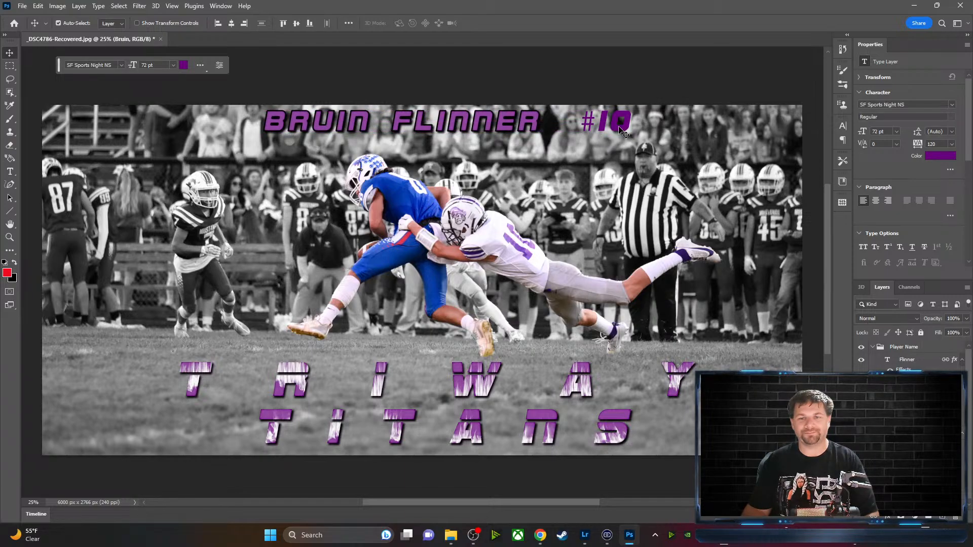
left_click_drag(623, 127, 602, 128)
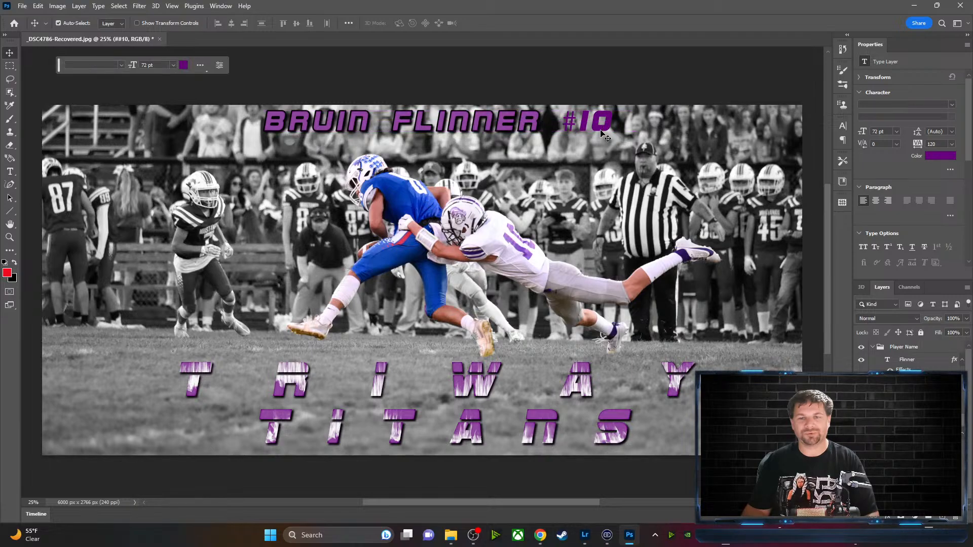
Confirm #10 uses purple 68047d and move its layer into the Player Name group
left_click(183, 66)
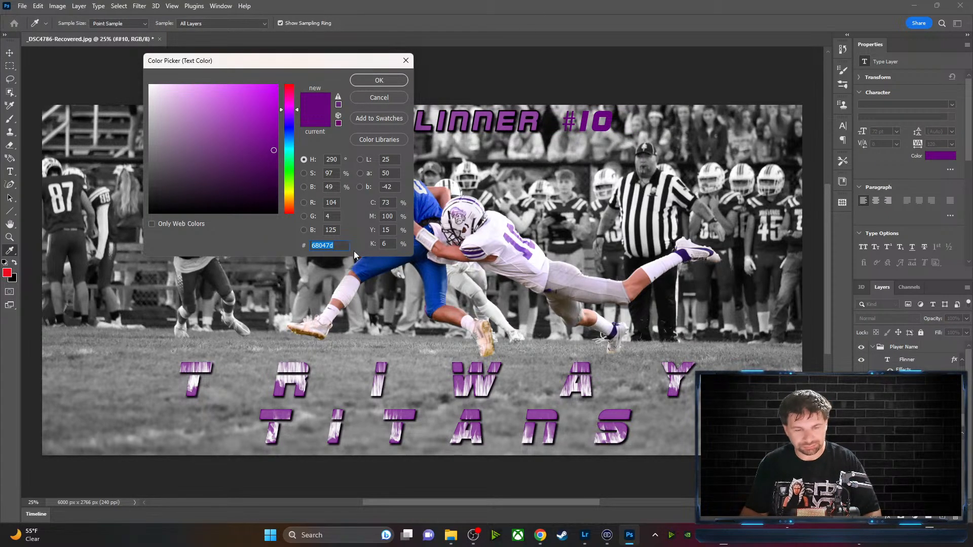
left_click(339, 249)
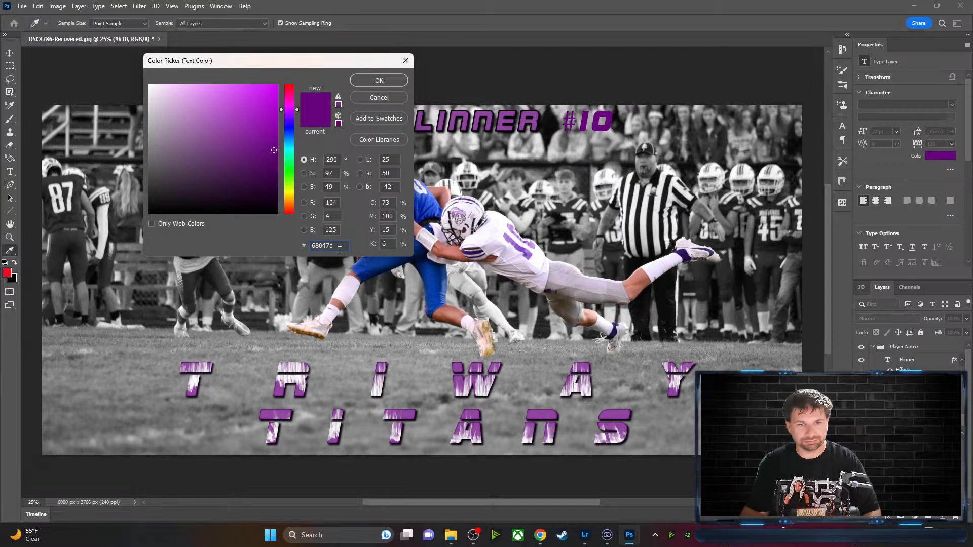
left_click(378, 82)
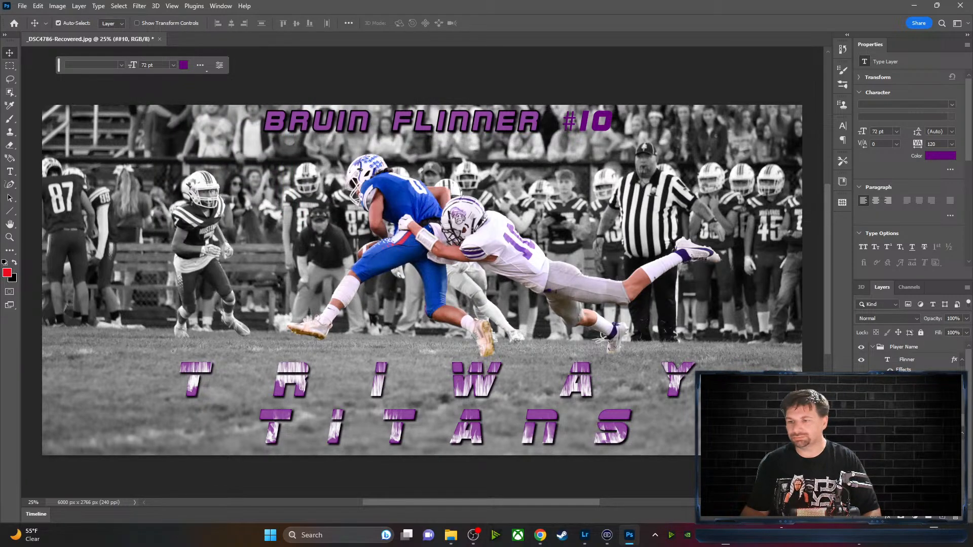
left_click_drag(925, 420, 925, 353)
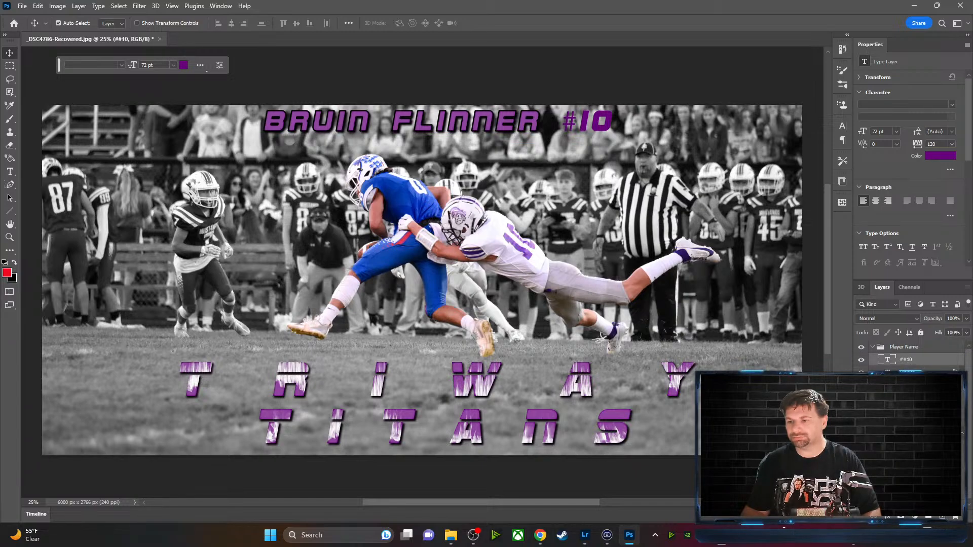
right_click(956, 373)
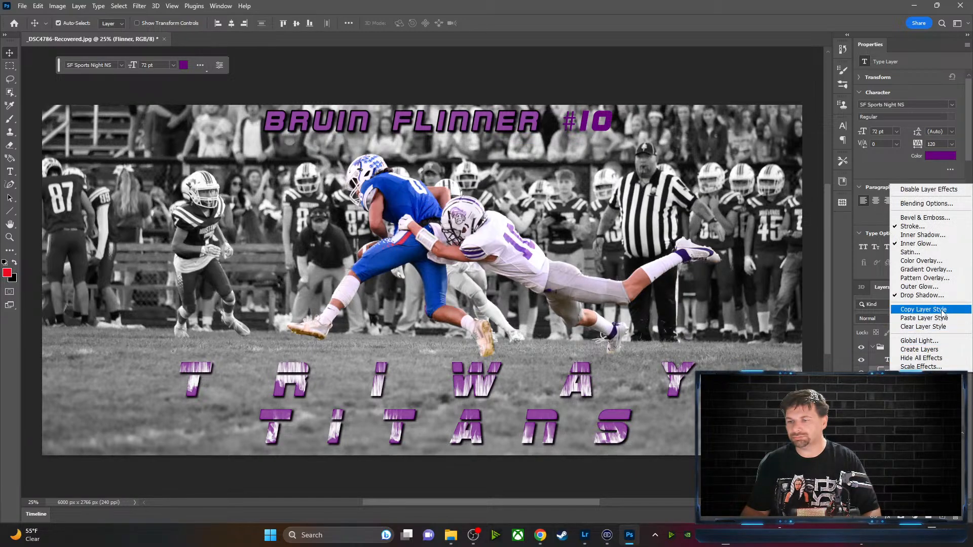
left_click(943, 310)
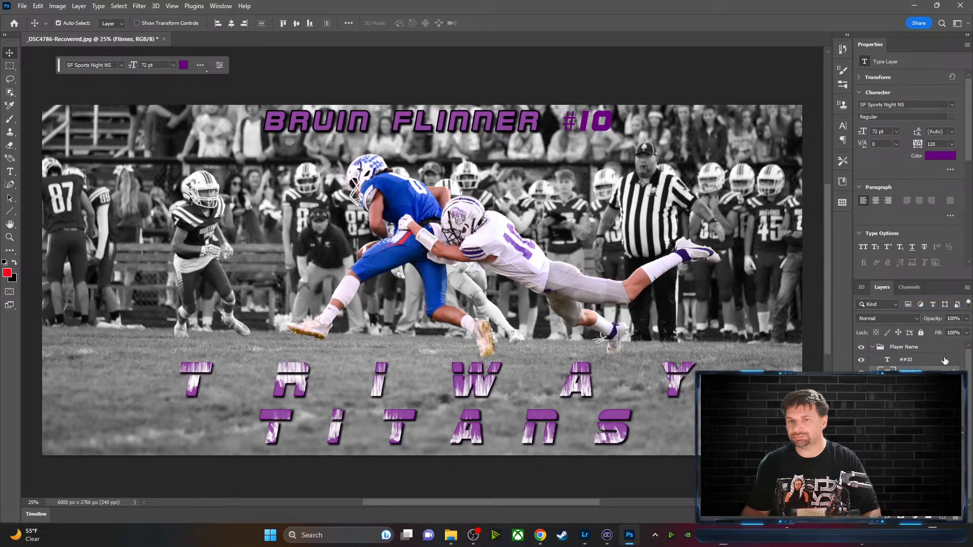
left_click(947, 361)
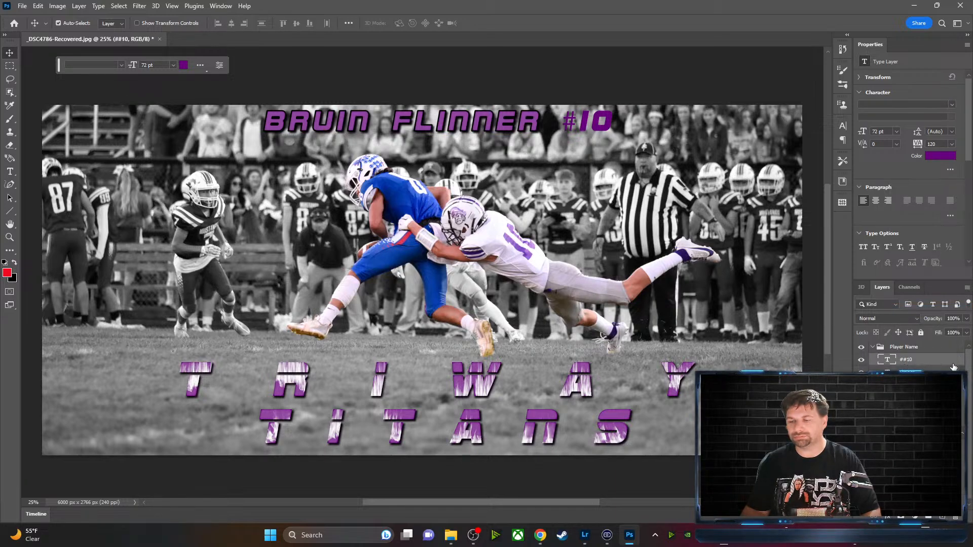
right_click(953, 363)
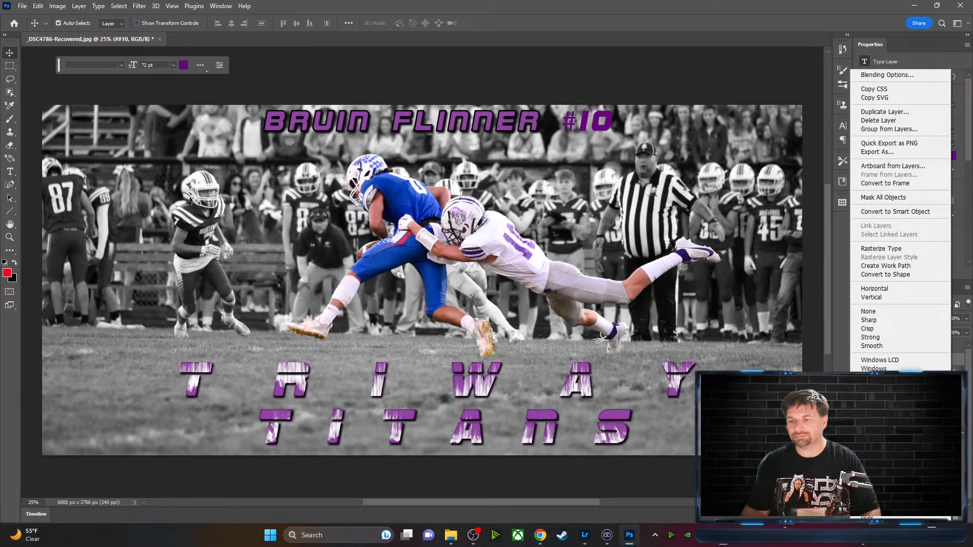
left_click(885, 420)
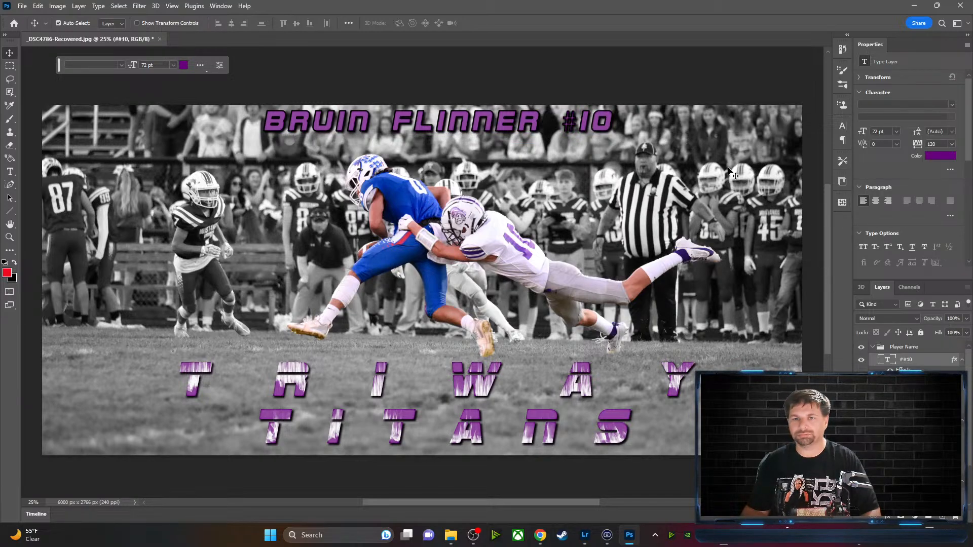
left_click(684, 90)
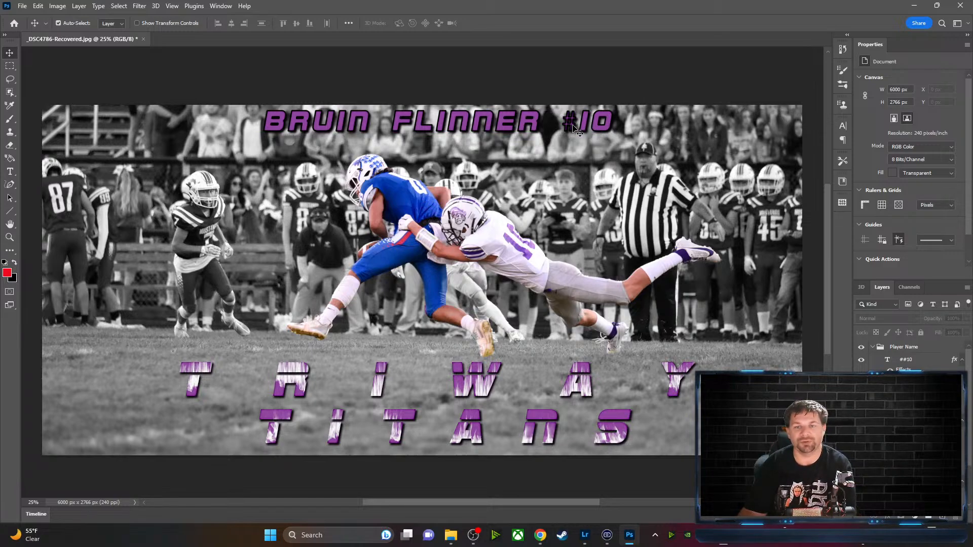
Delete and retype the # before 10, then commit the text
left_click(9, 171)
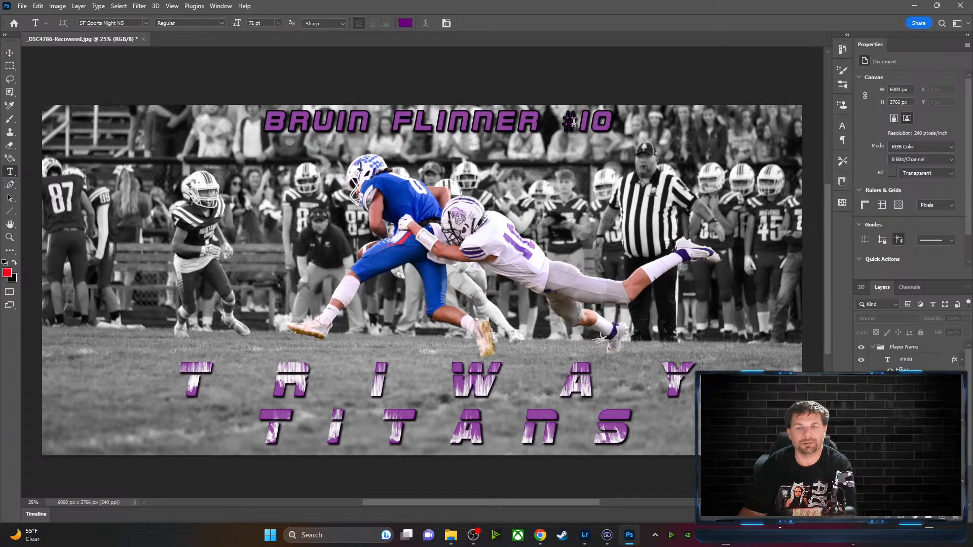
left_click_drag(574, 122, 567, 121)
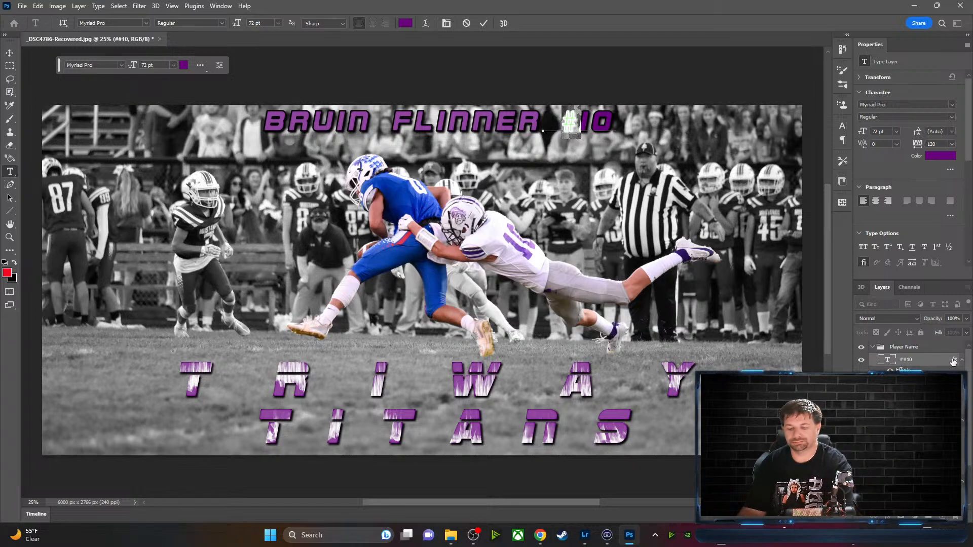
key("BackSpace")
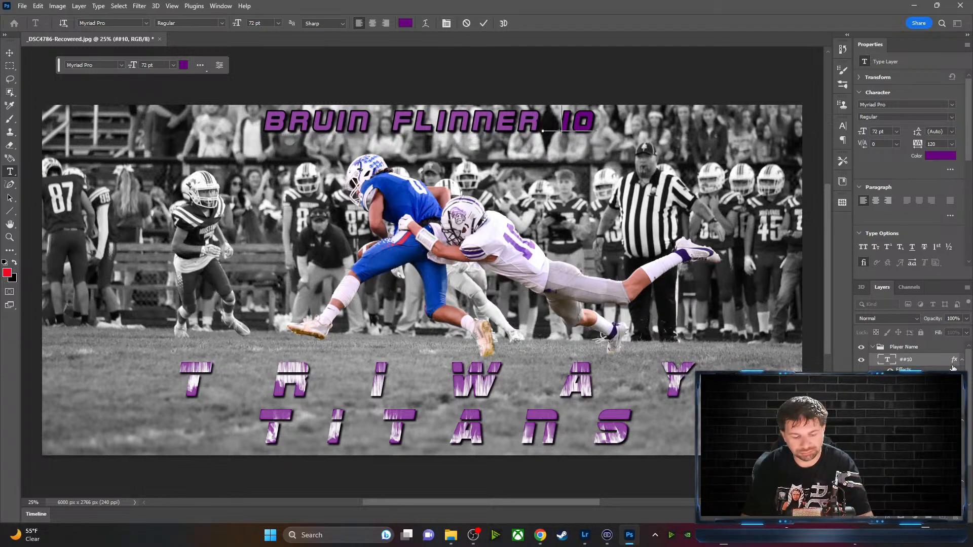
type("#")
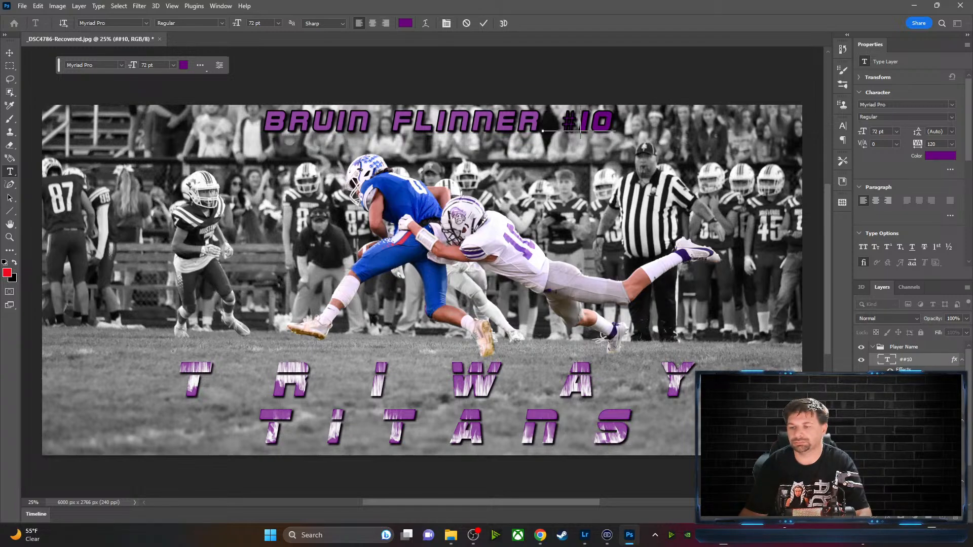
key("ctrl+Return")
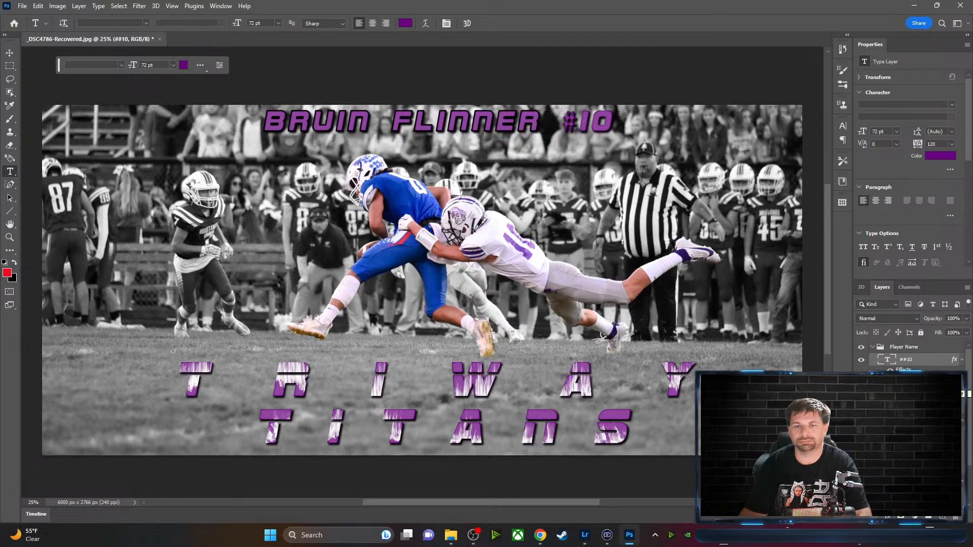
Reduce the ##10 stroke to 2 px and add a new empty Layer 4
double_click(955, 361)
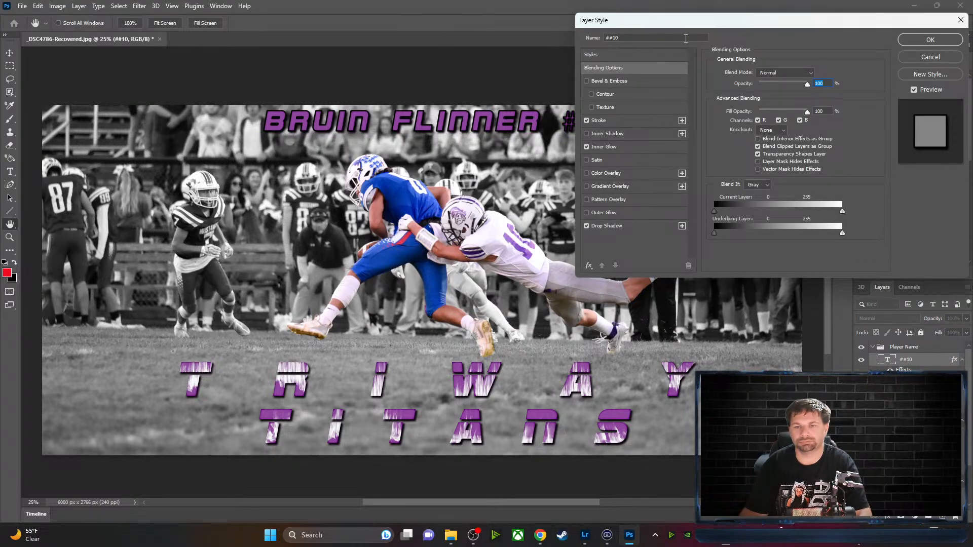
left_click_drag(747, 24, 771, 47)
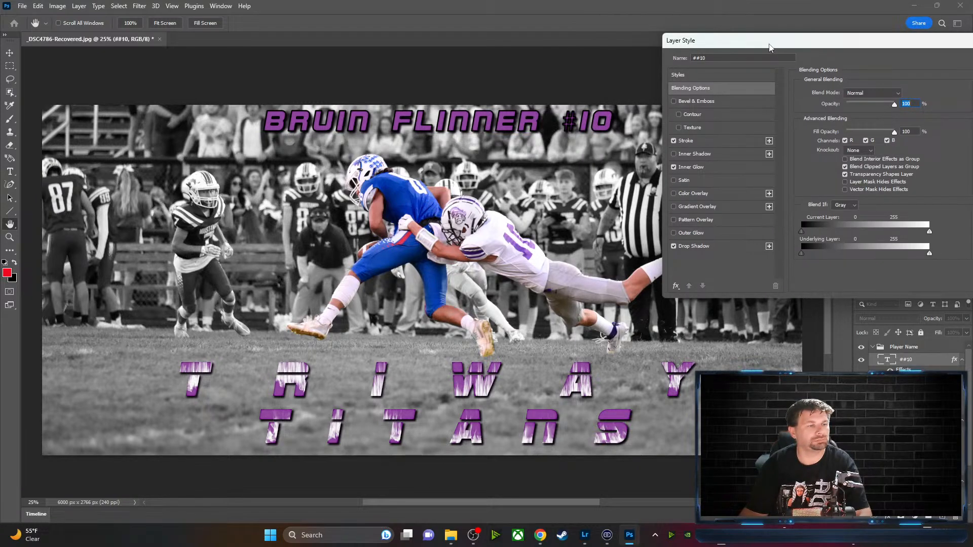
left_click(702, 140)
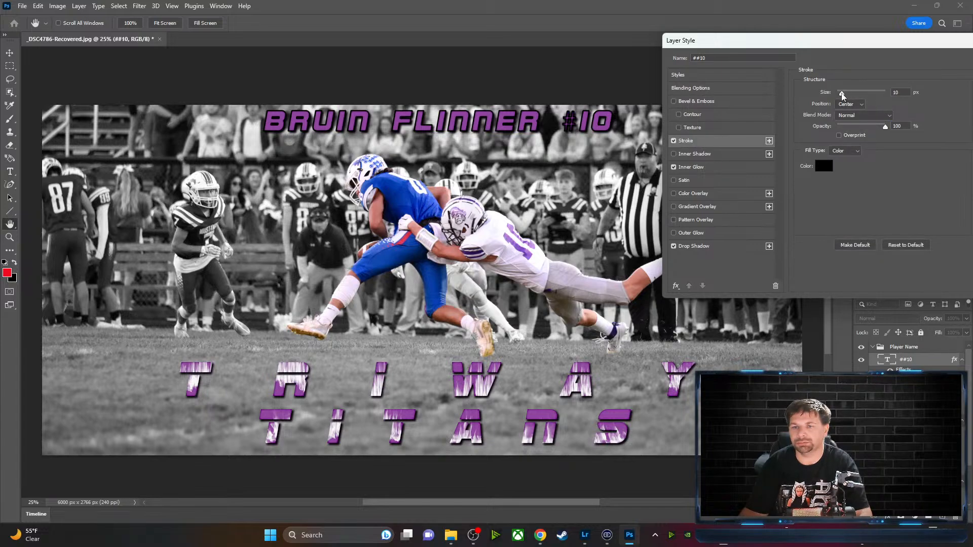
left_click_drag(841, 92, 839, 92)
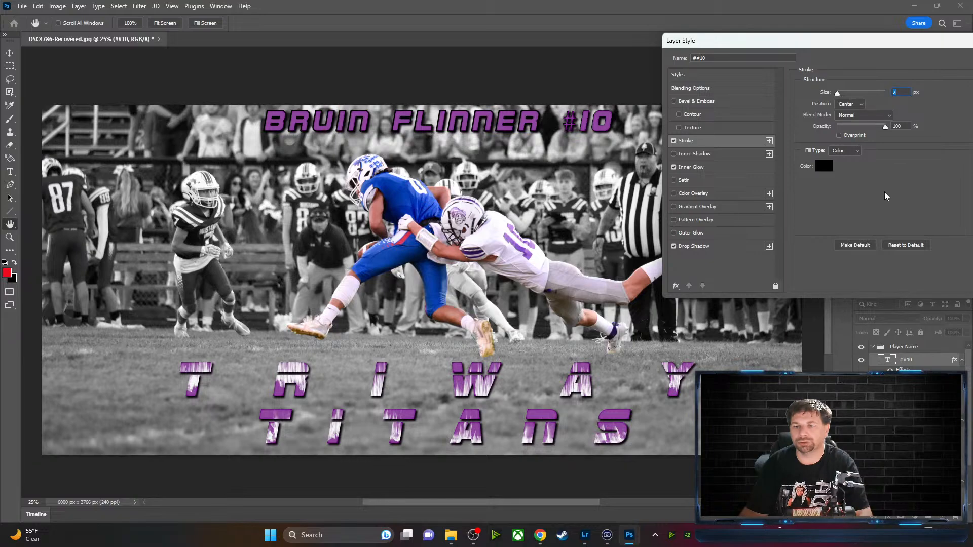
left_click_drag(890, 43, 788, 45)
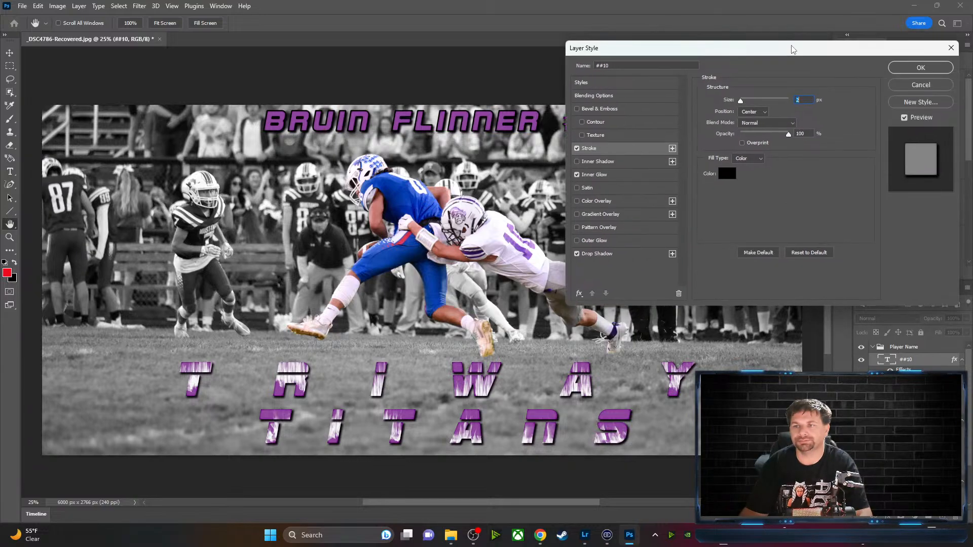
left_click(919, 71)
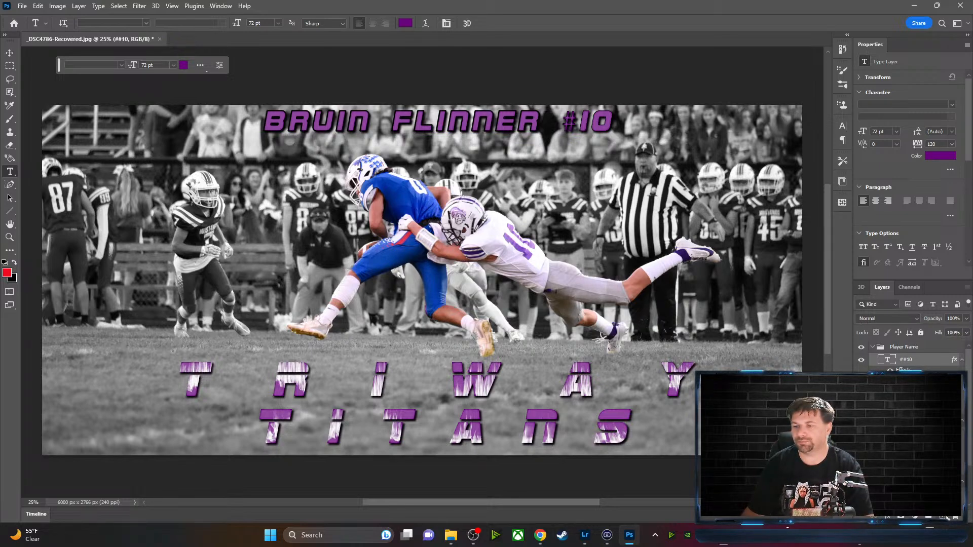
left_click(944, 517)
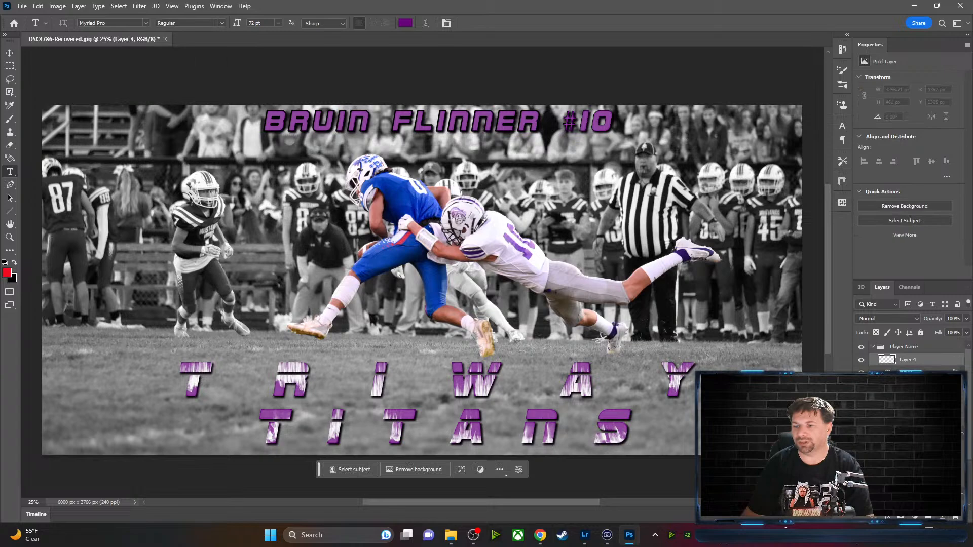
Render Flame-filter flames along a straight path drawn across the title, then clear the path
left_click(9, 185)
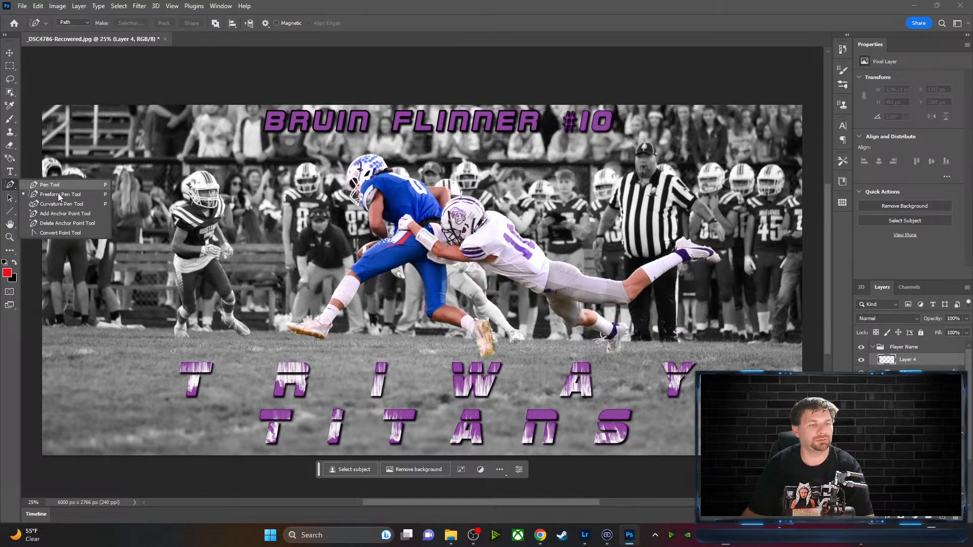
left_click(260, 122)
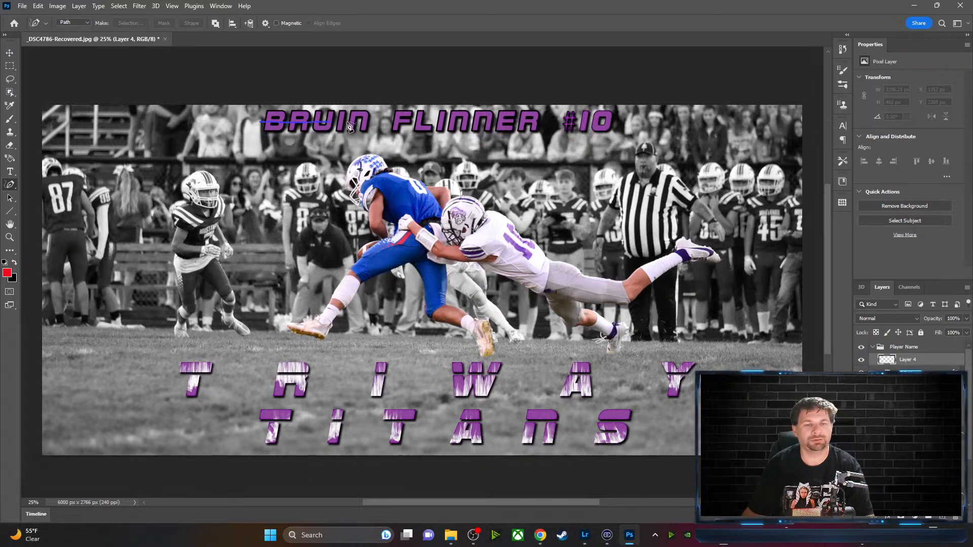
left_click(618, 125)
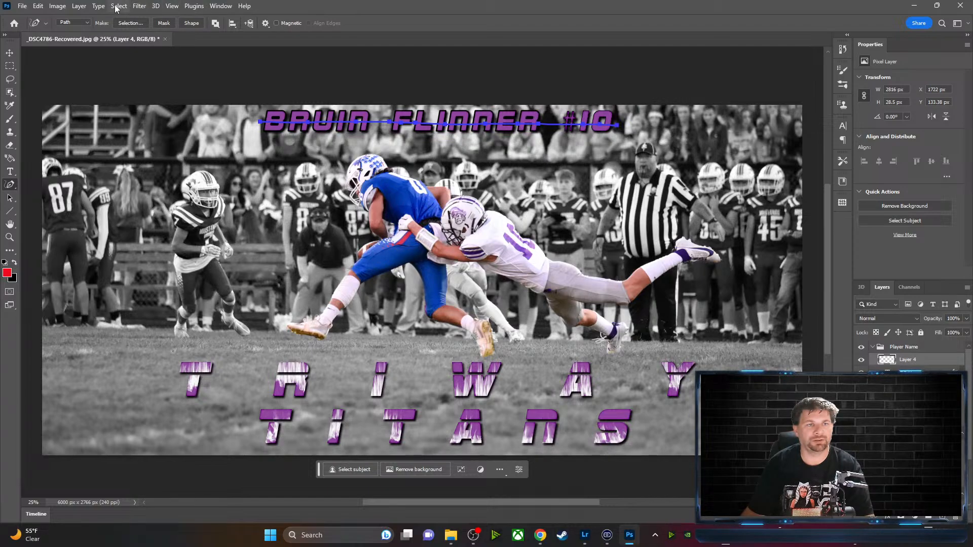
left_click(140, 6)
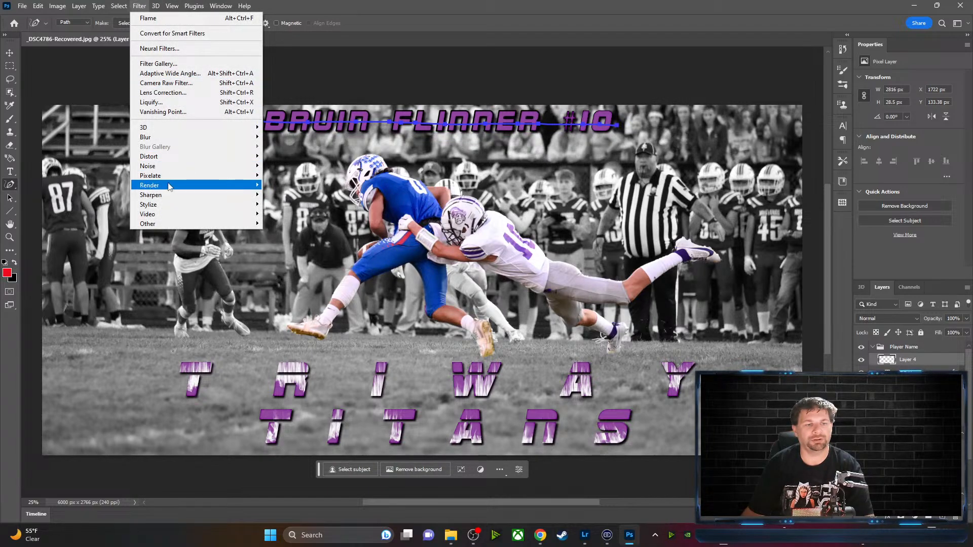
mouse_move(228, 185)
left_click(313, 185)
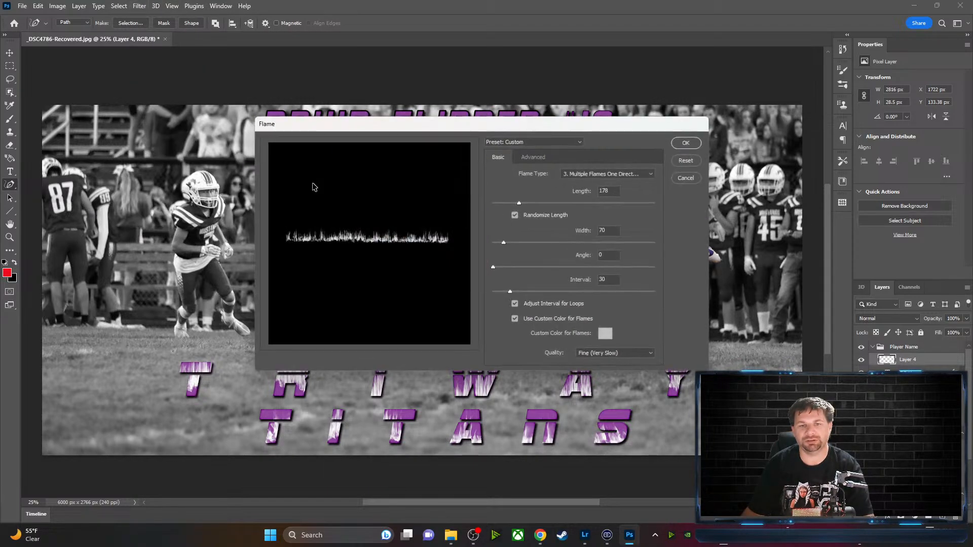
left_click(689, 142)
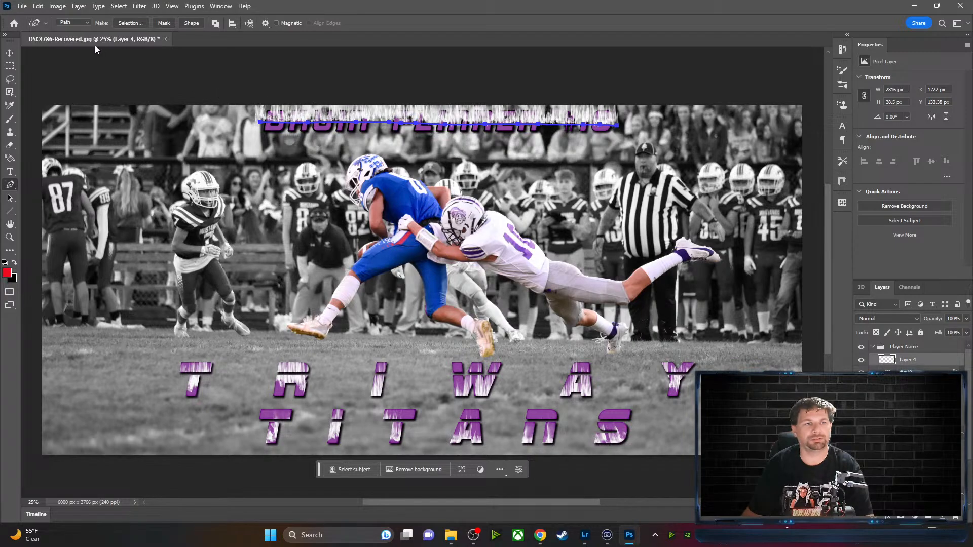
key("Escape")
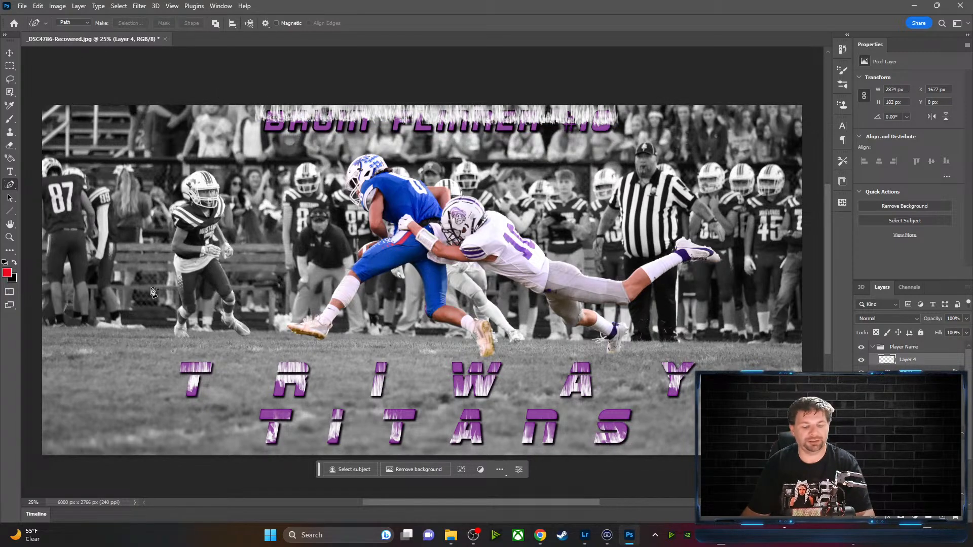
Move the flame texture down onto the title and clip it to the text below
key("v")
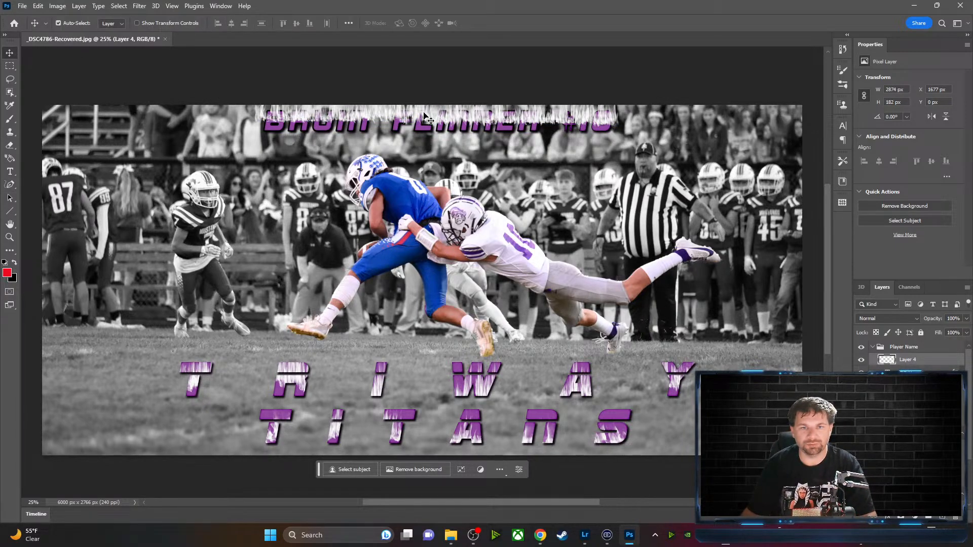
left_click_drag(424, 116, 424, 122)
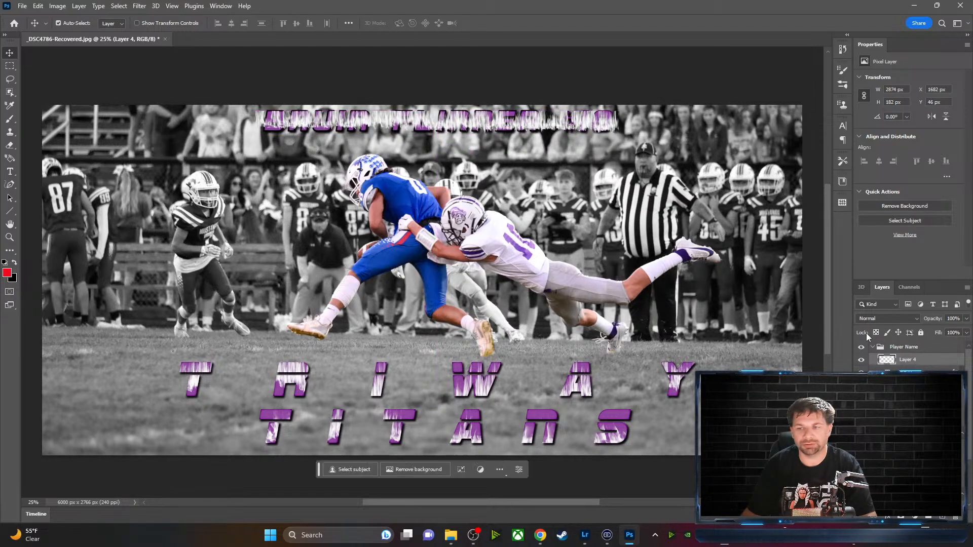
right_click(925, 360)
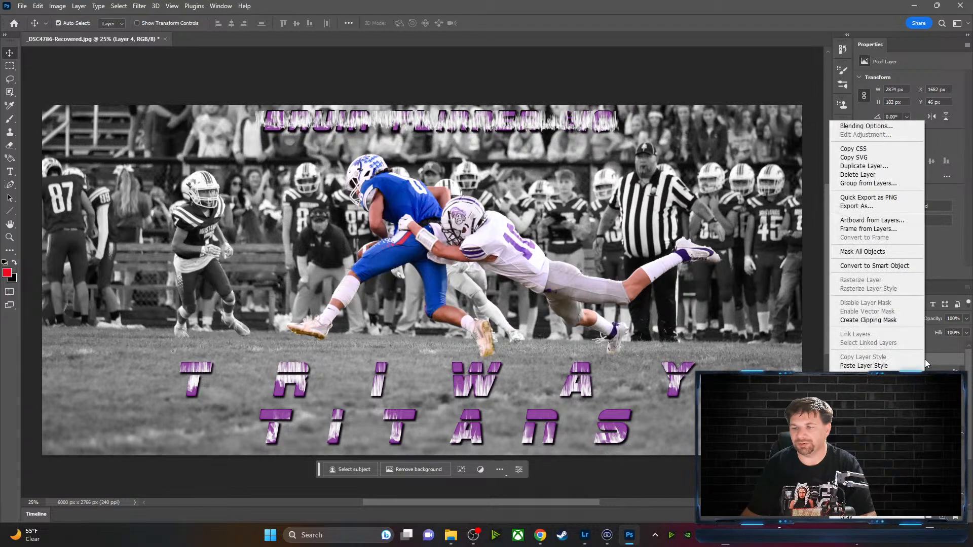
left_click(875, 320)
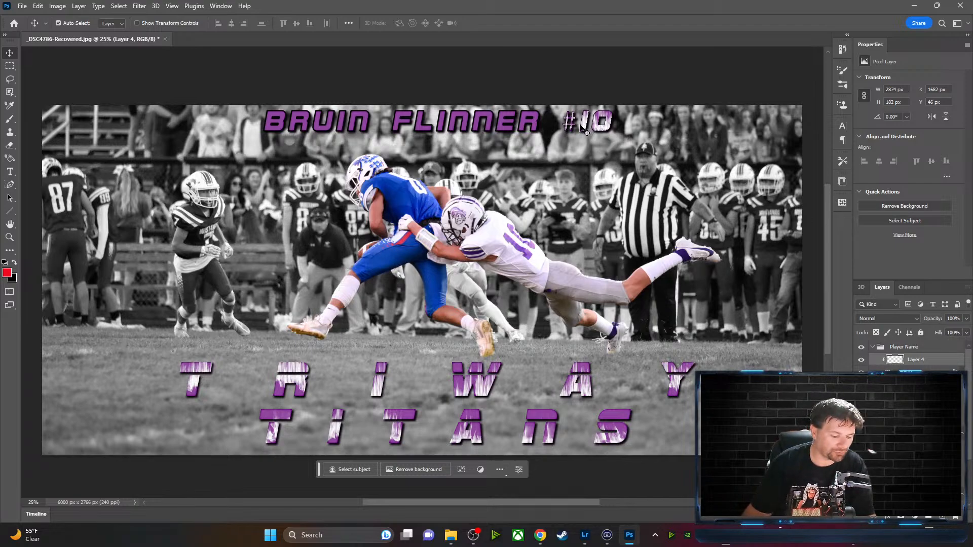
Scale the flame texture down to 542 × 144 px so it covers just #10
key("ctrl+t")
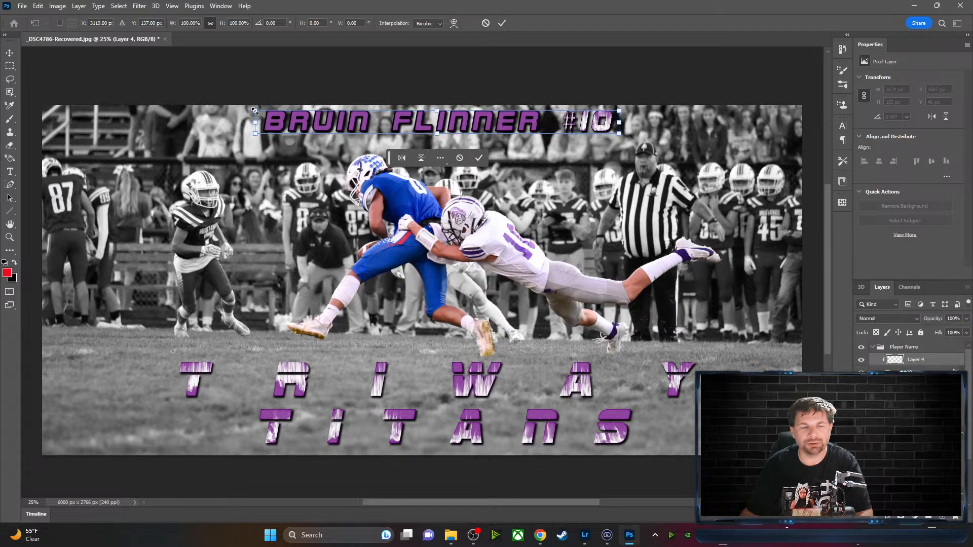
left_click_drag(255, 110, 396, 108)
left_click_drag(568, 254, 388, 247)
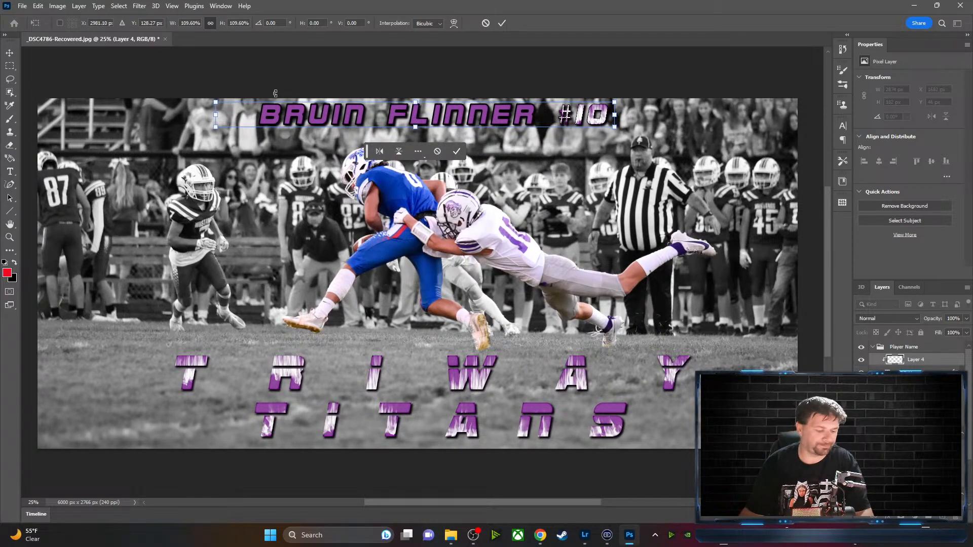
left_click_drag(216, 102, 547, 111)
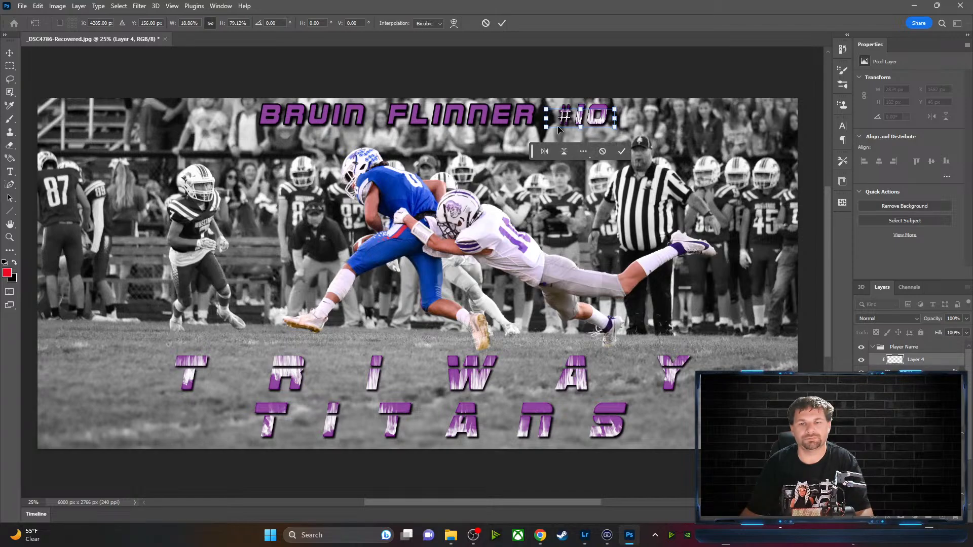
left_click(622, 152)
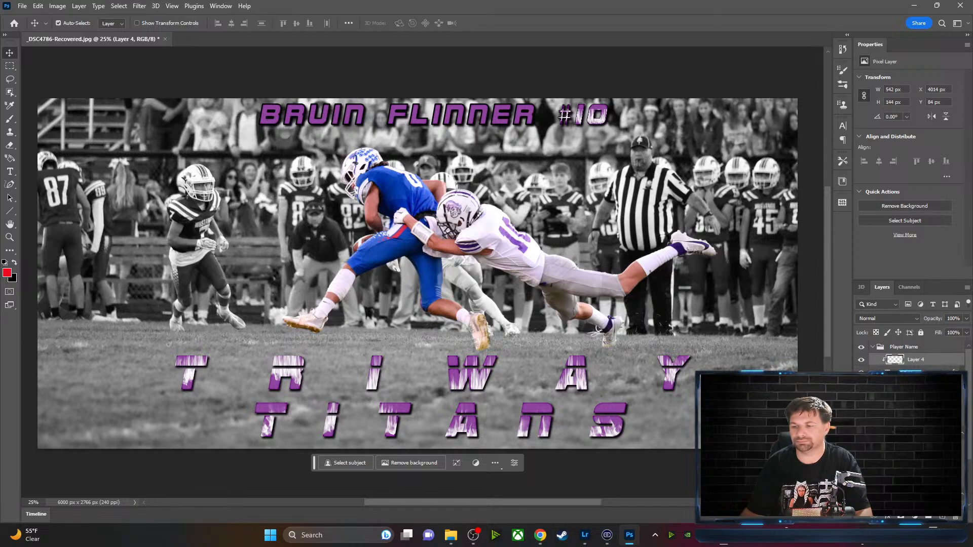
left_click_drag(969, 432, 969, 452)
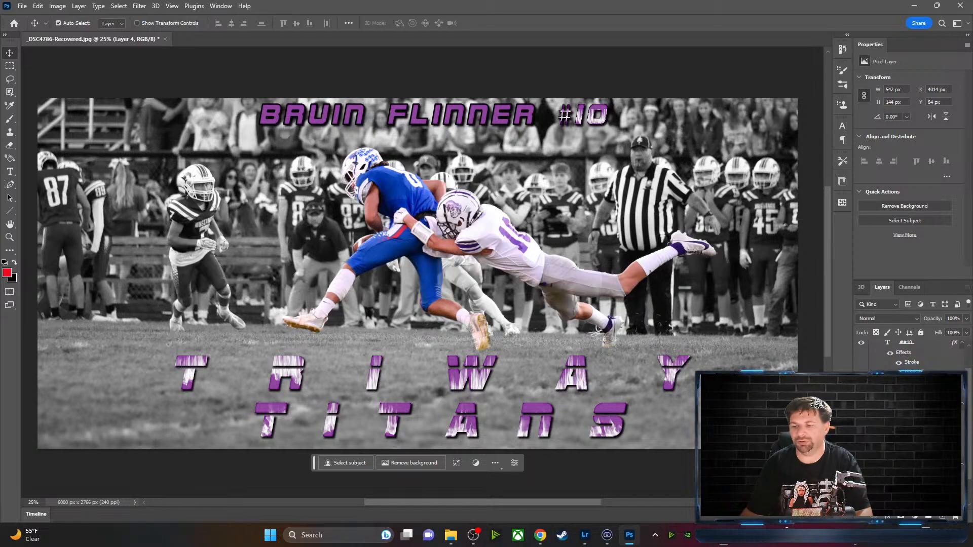
left_click(908, 404)
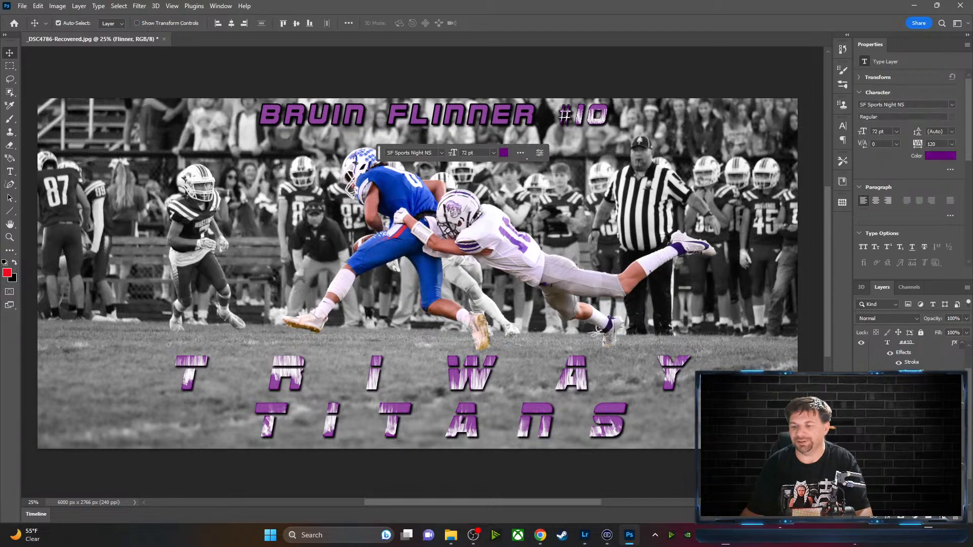
left_click(943, 518)
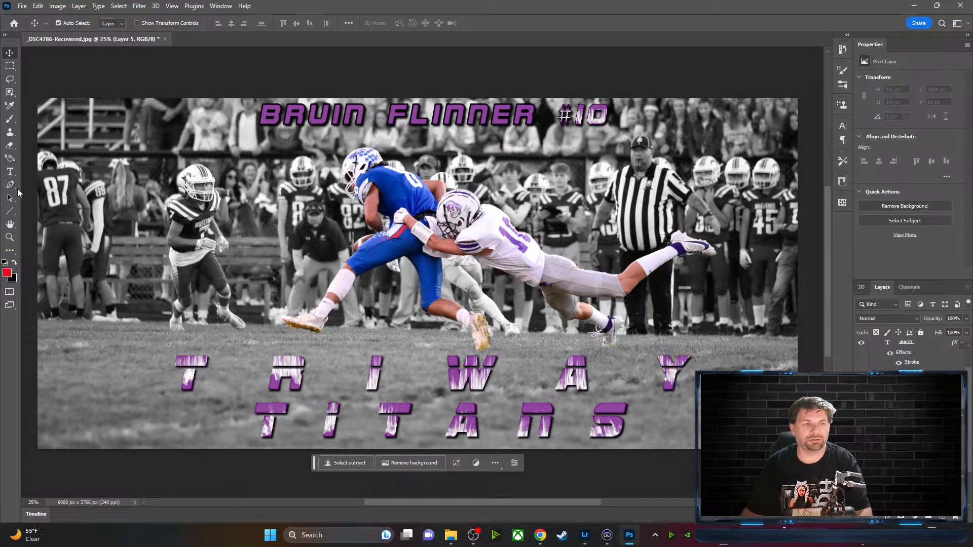
left_click(10, 185)
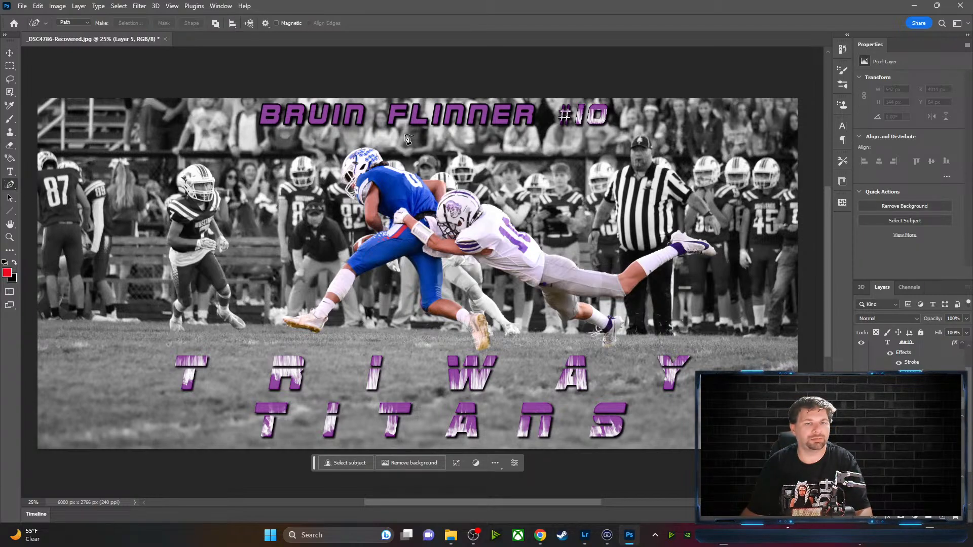
left_click(388, 116)
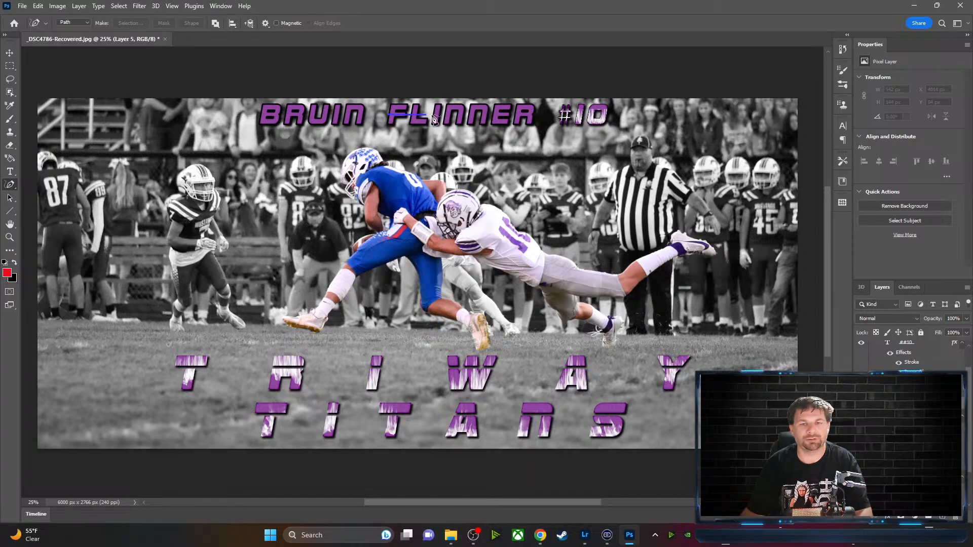
left_click(534, 116)
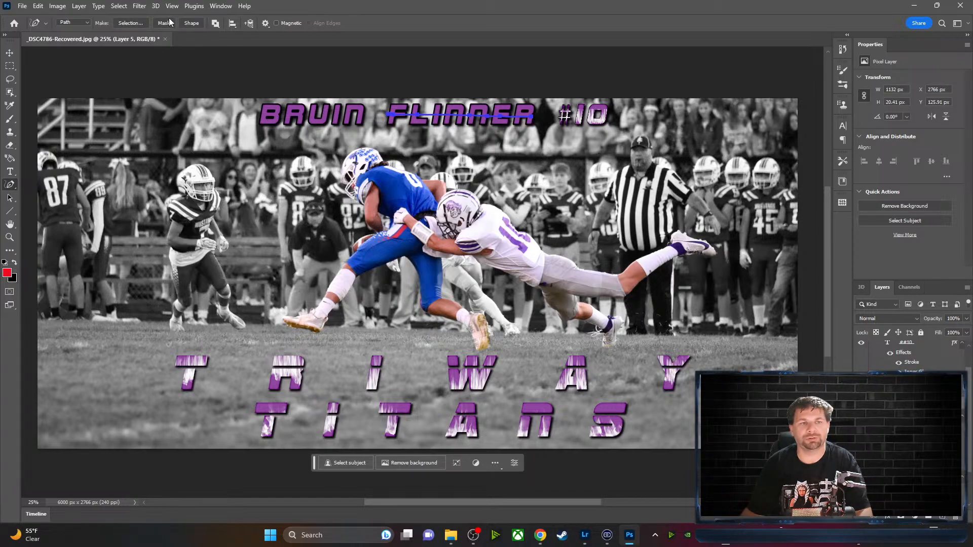
left_click(140, 6)
mouse_move(178, 191)
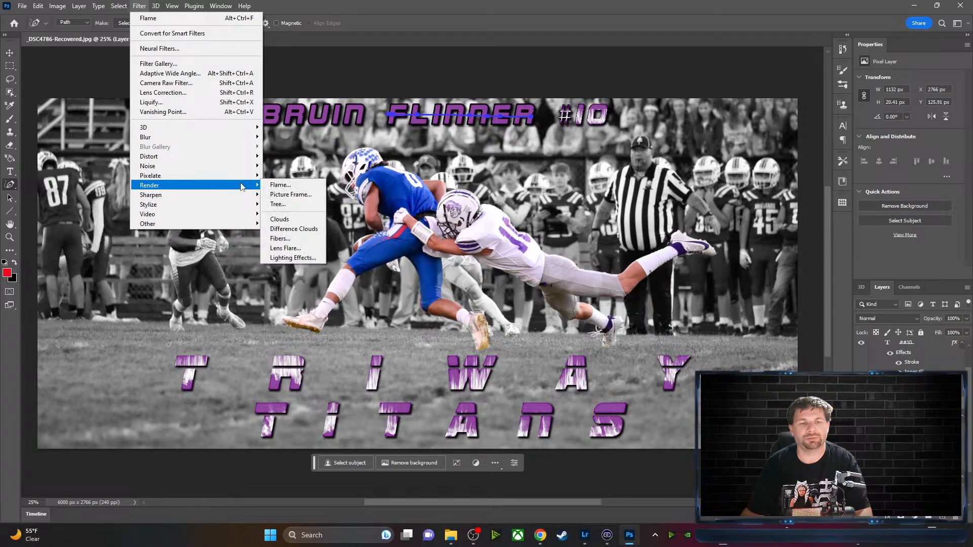
left_click(324, 187)
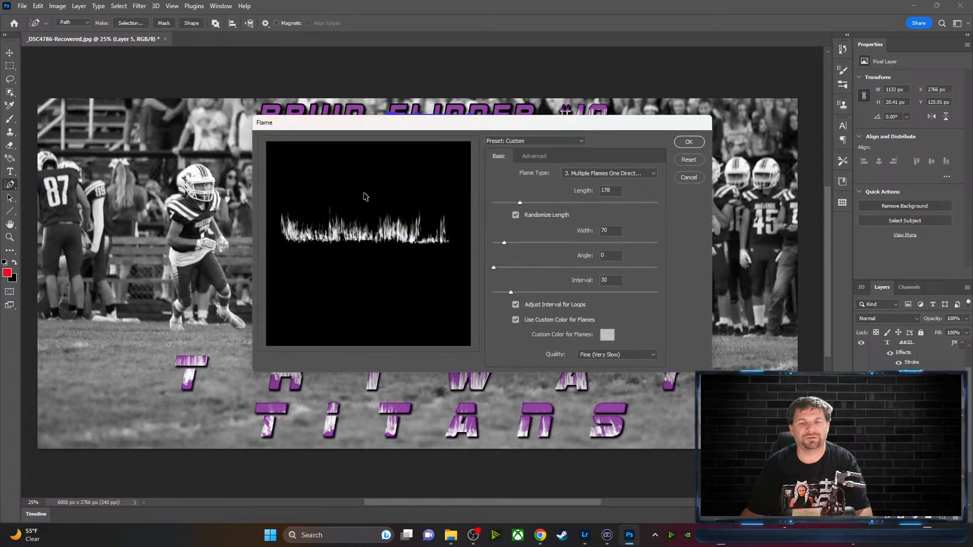
left_click(690, 142)
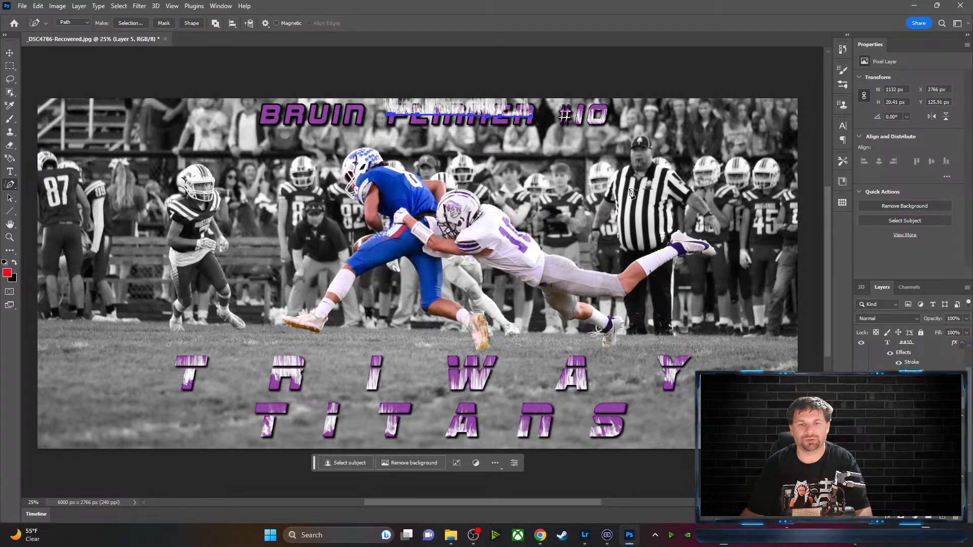
key("Delete")
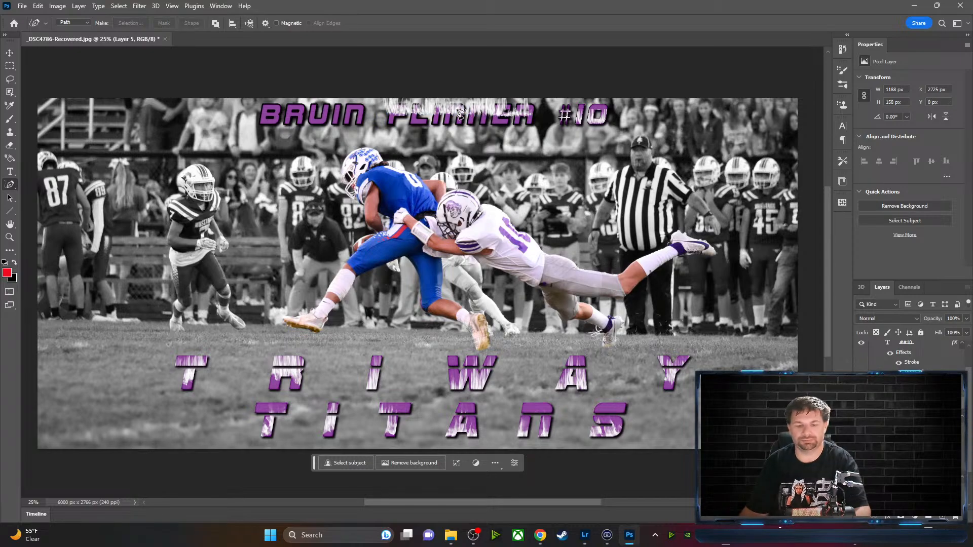
key("v")
left_click_drag(459, 113, 461, 117)
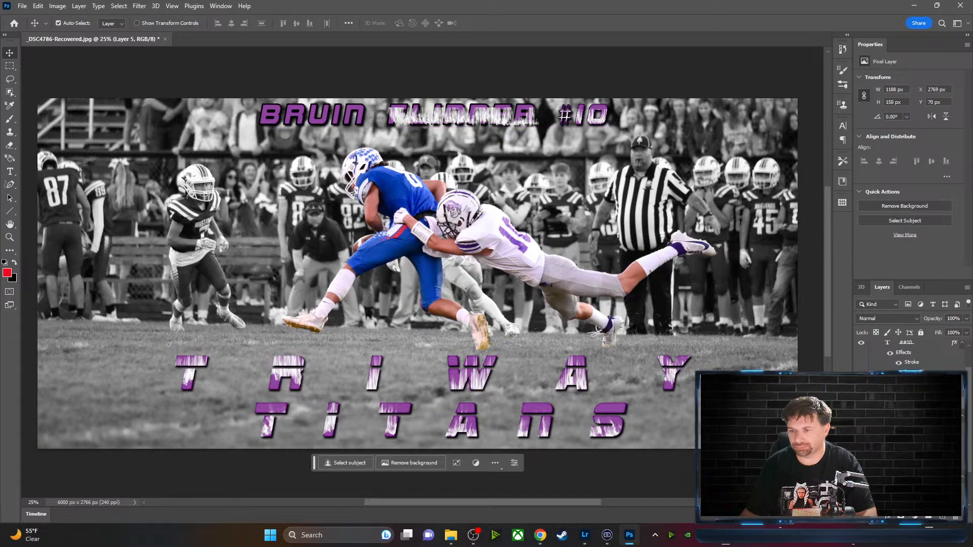
right_click(914, 406)
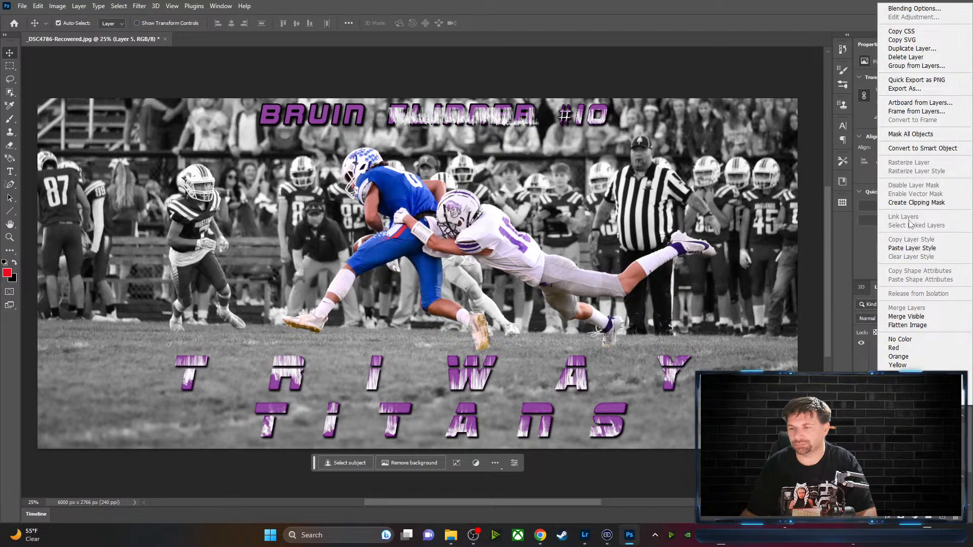
left_click(913, 202)
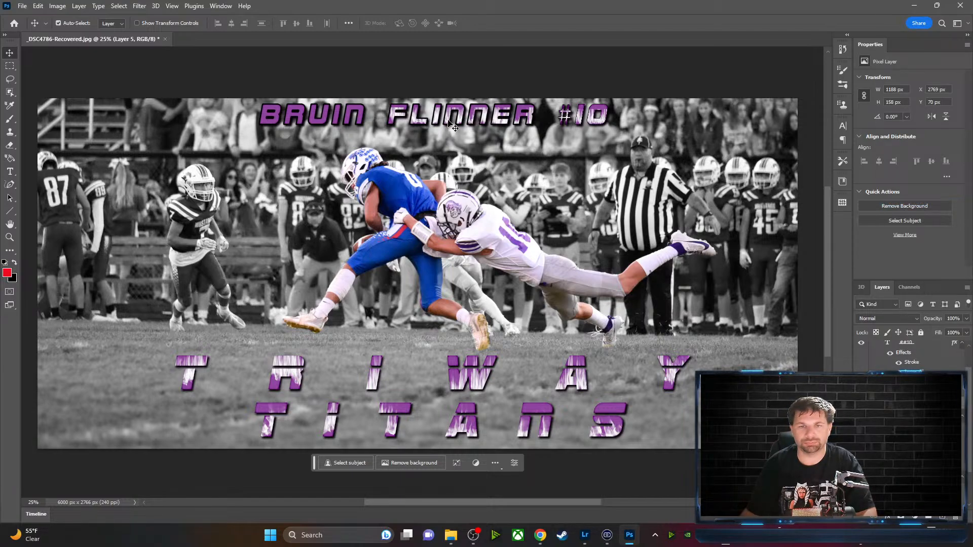
mouse_move(446, 120)
left_mouse_down()
mouse_move(448, 129)
mouse_move(461, 123)
left_mouse_up()
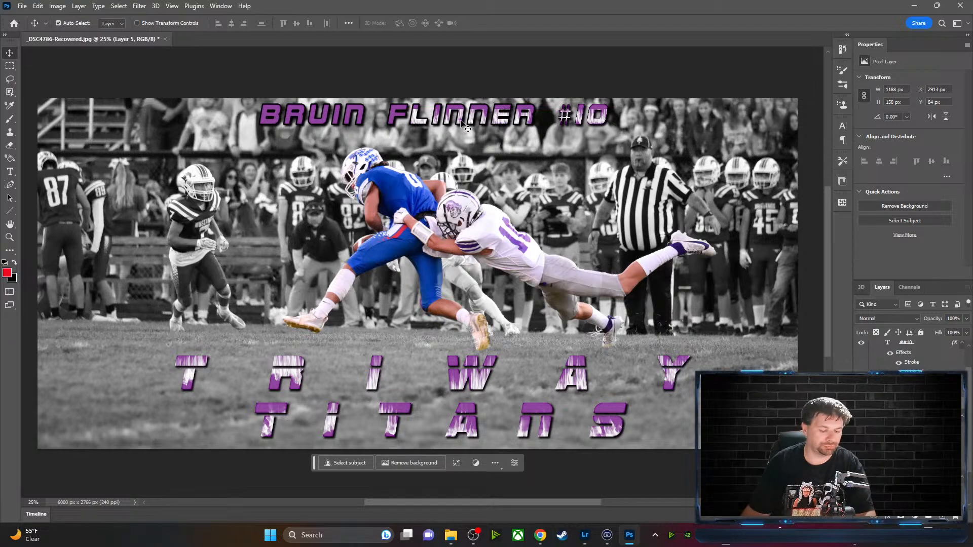
key("ctrl+t")
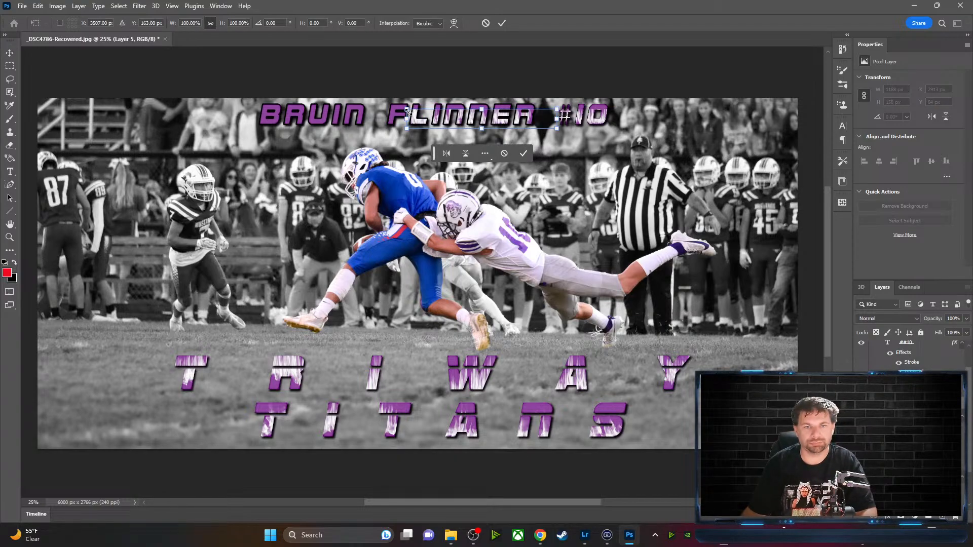
left_click_drag(407, 111, 374, 101)
left_click_drag(558, 106, 568, 103)
left_click_drag(486, 118, 494, 121)
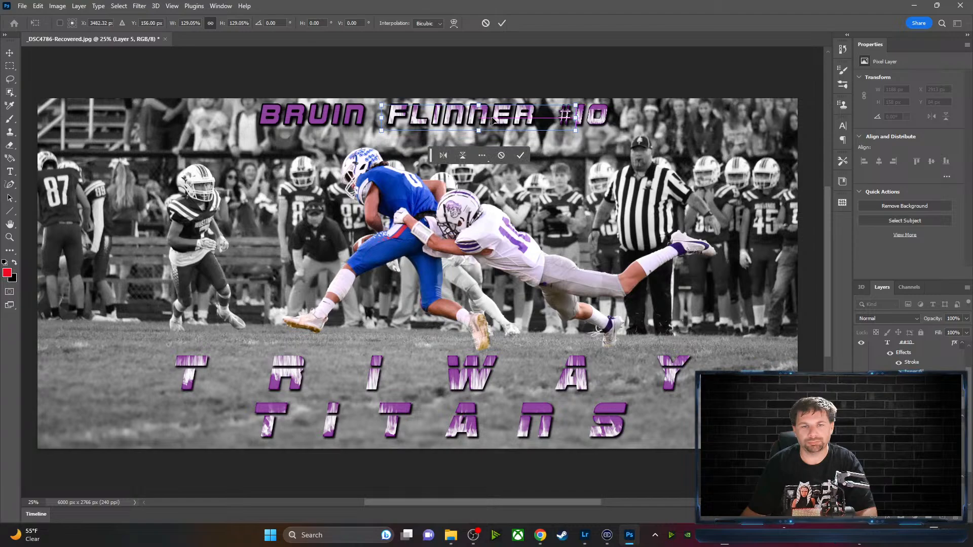
left_click(502, 23)
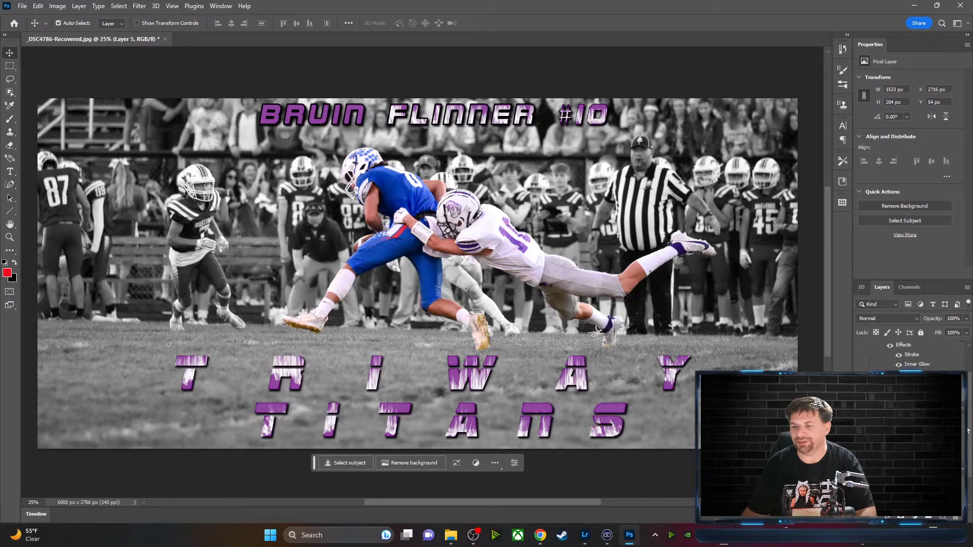
scroll(970, 422, "down", 4)
left_click(908, 419)
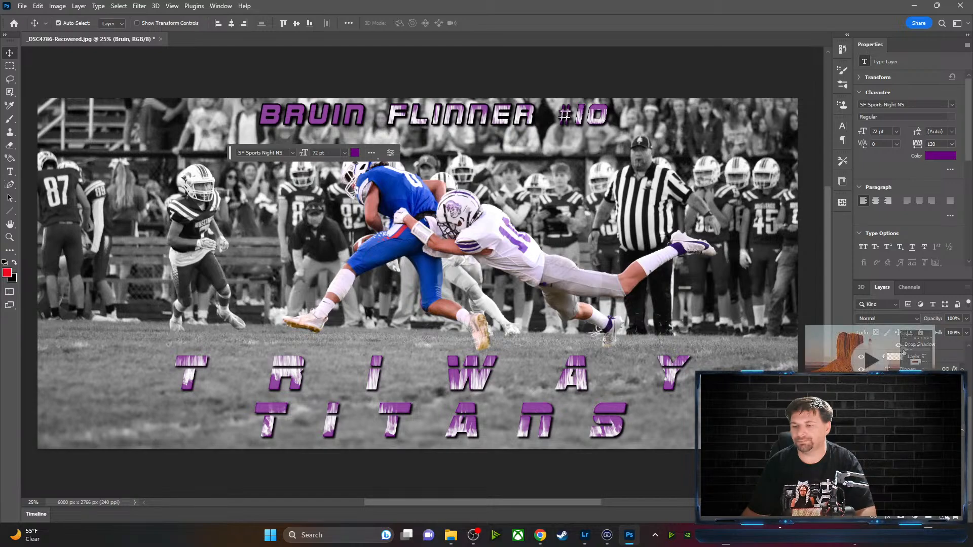
left_click(184, 199)
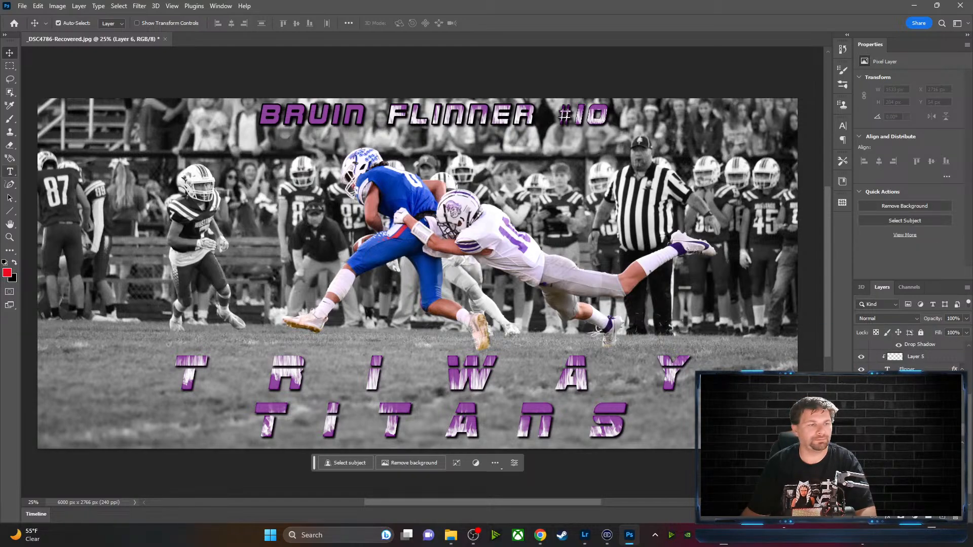
left_click(11, 185)
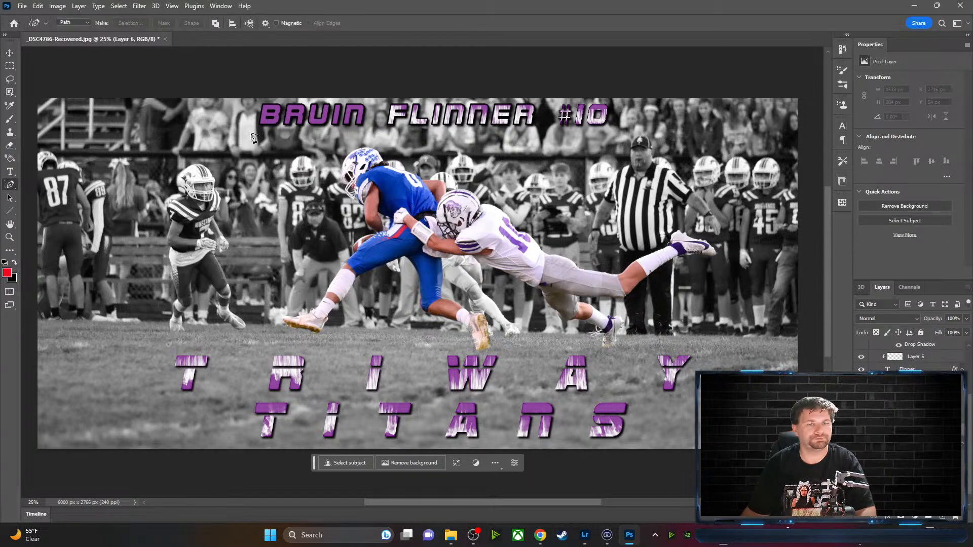
left_click_drag(260, 118, 361, 123)
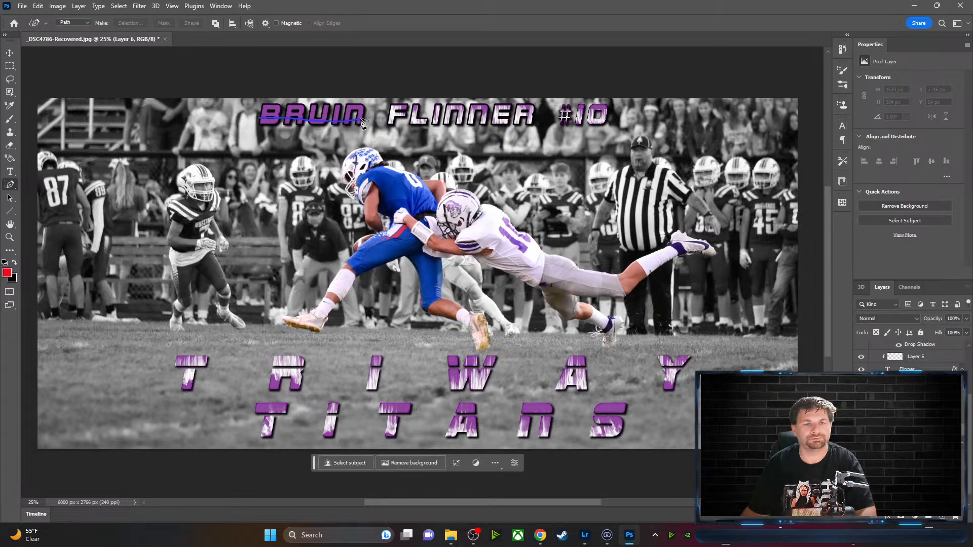
left_click(139, 6)
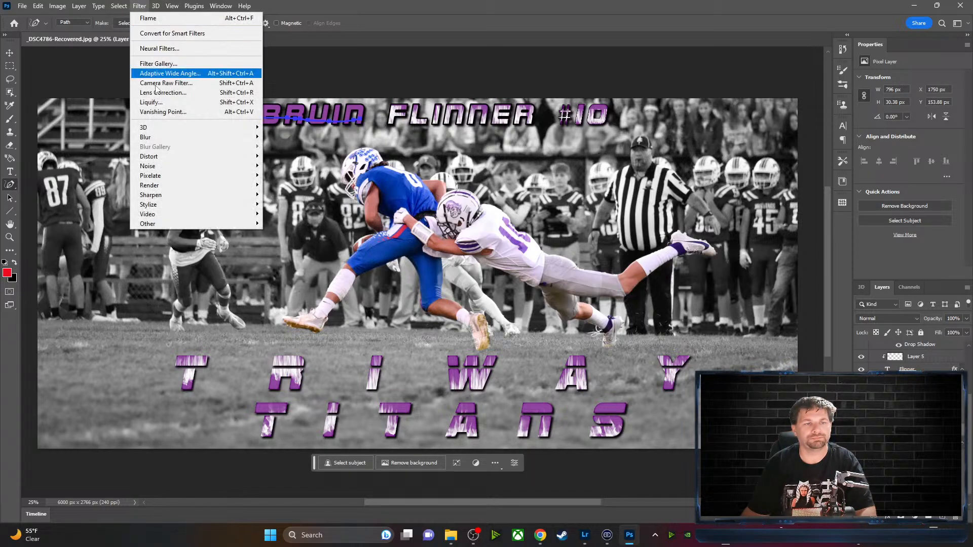
mouse_move(163, 186)
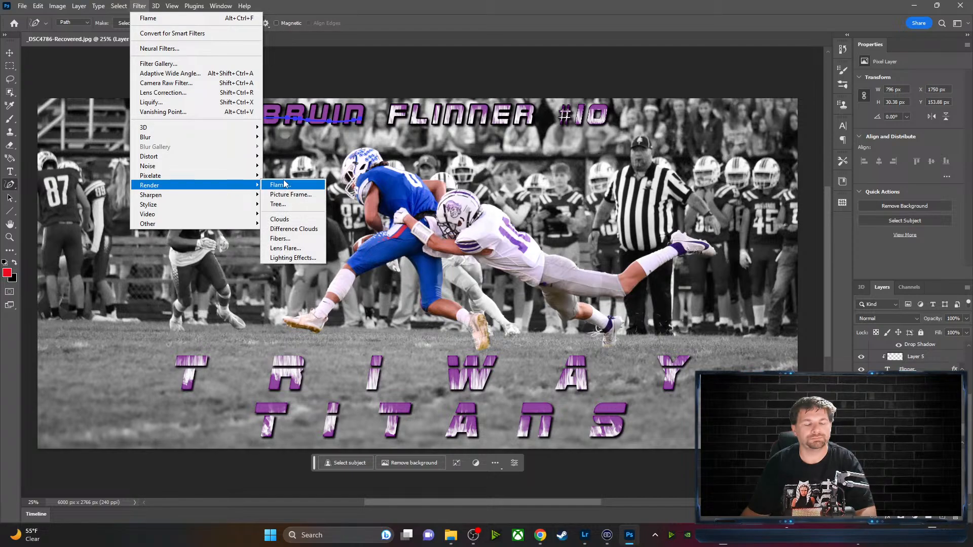
left_click(285, 188)
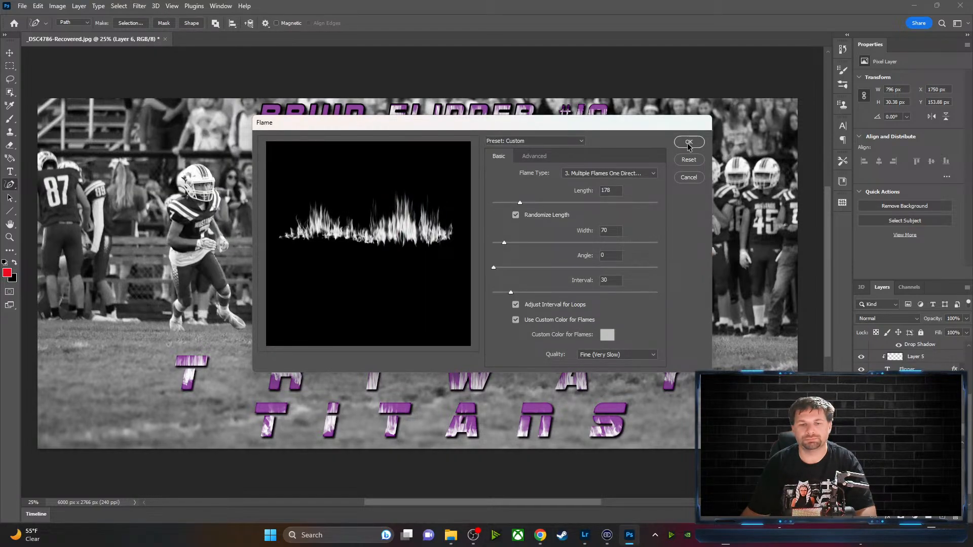
left_click(688, 143)
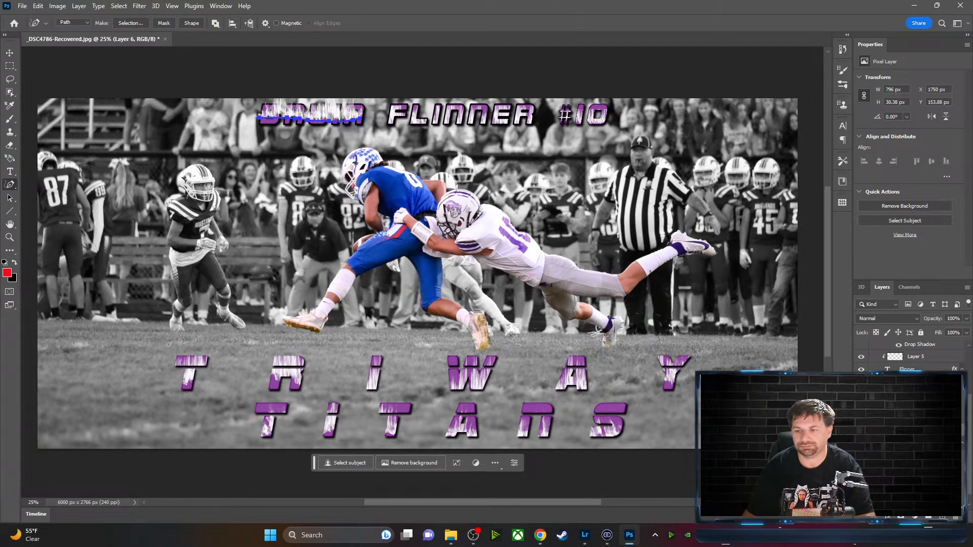
key("Escape")
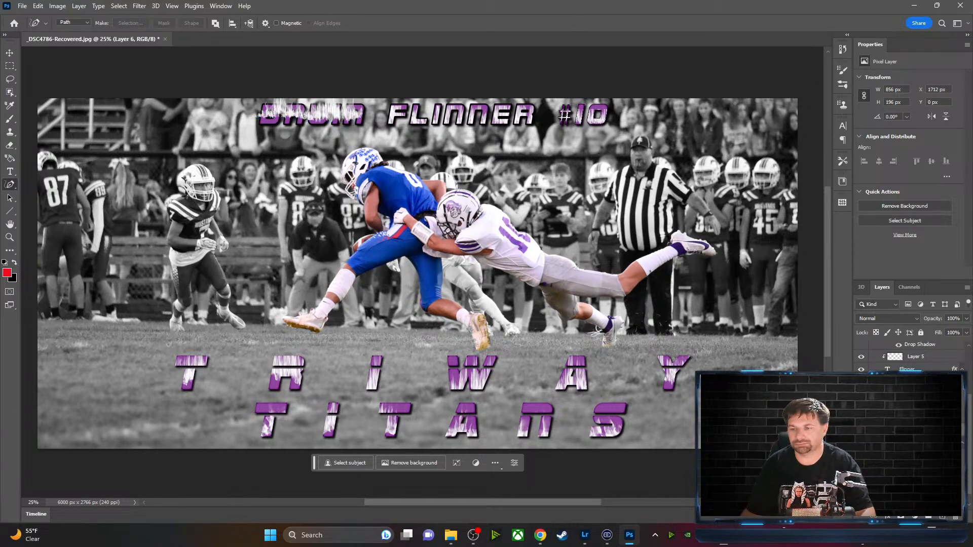
right_click(917, 432)
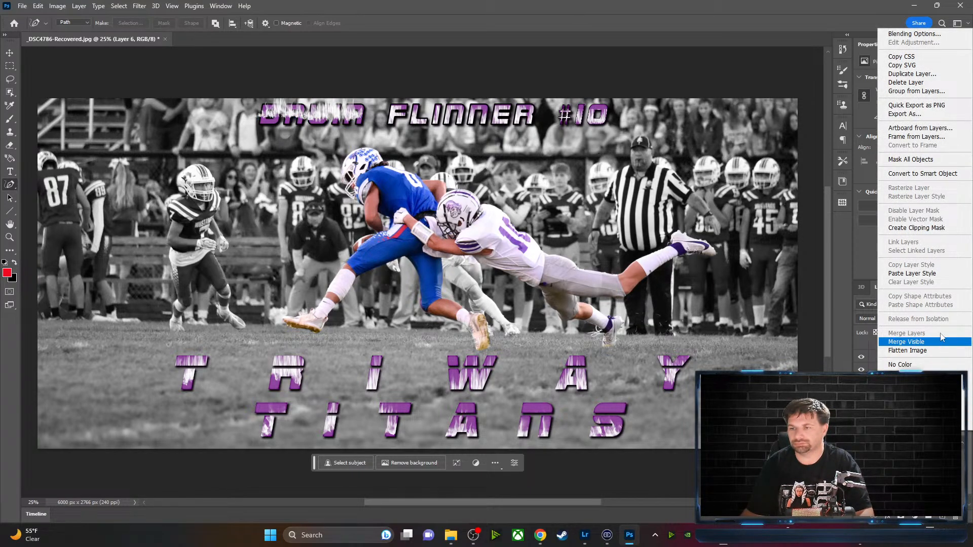
left_click(912, 228)
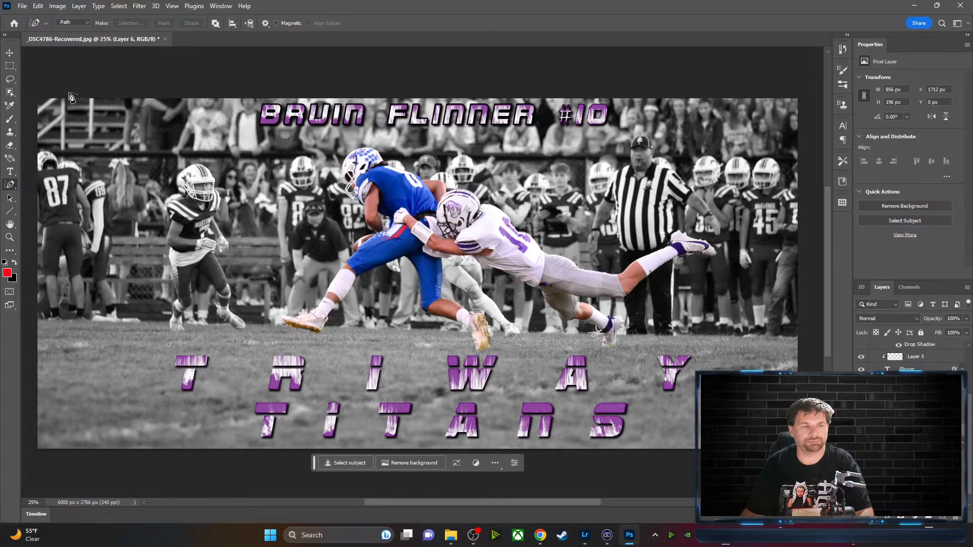
key("v")
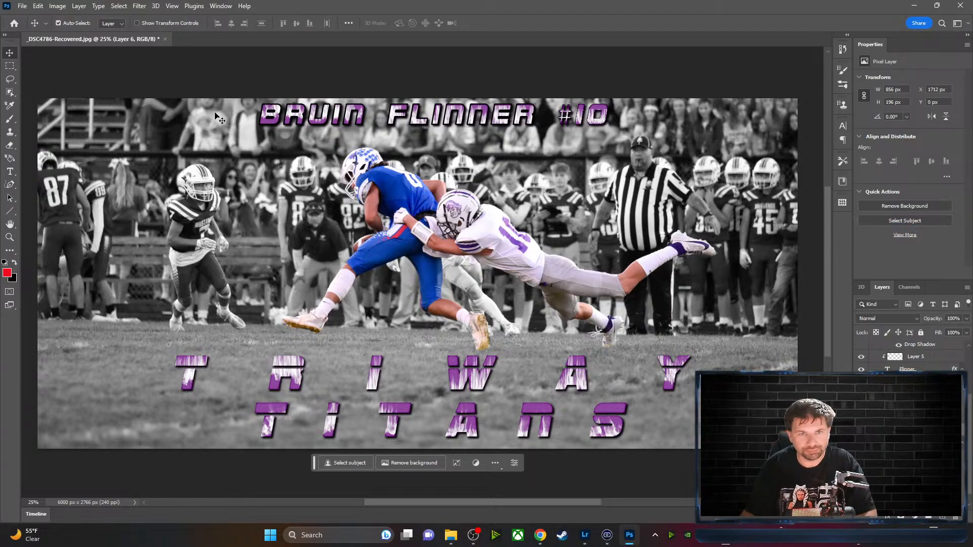
left_click_drag(294, 119, 290, 126)
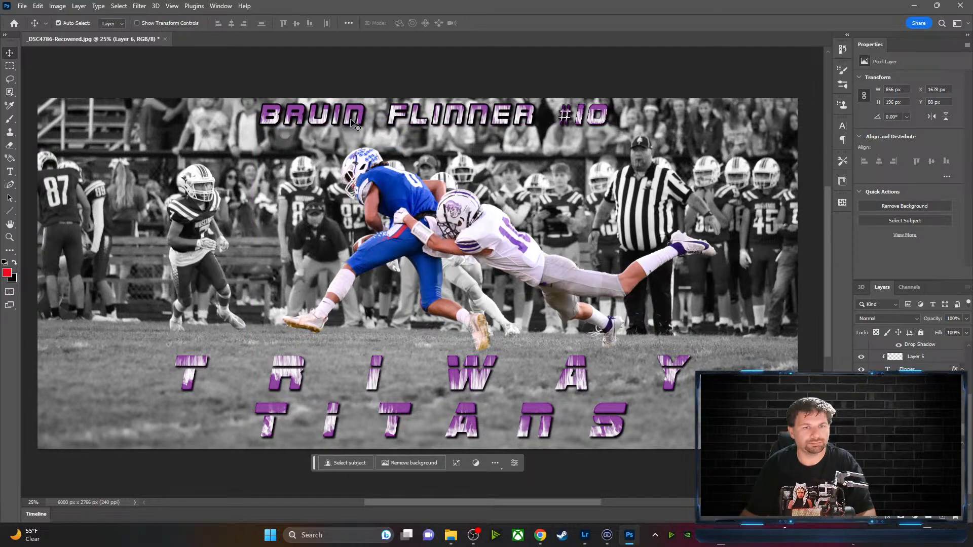
key("ctrl")
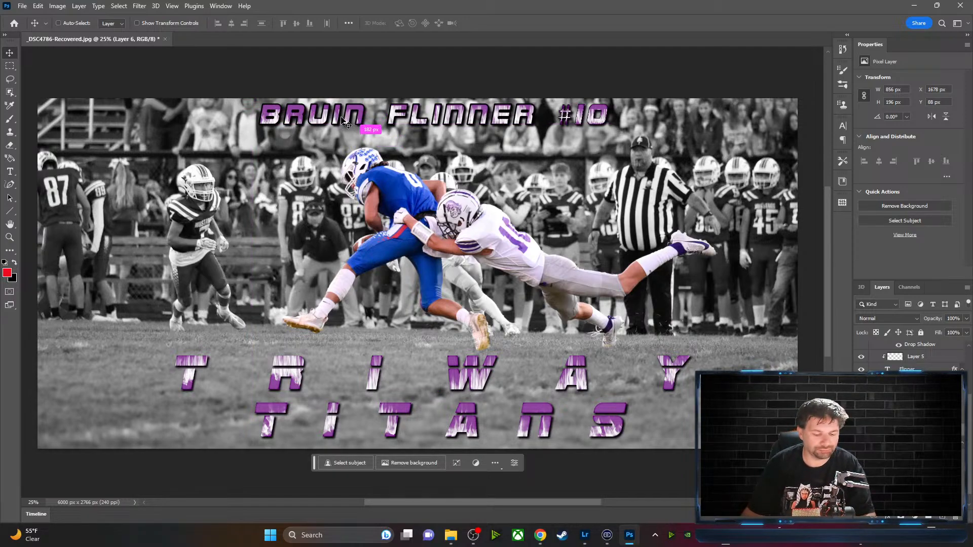
key("ctrl+t")
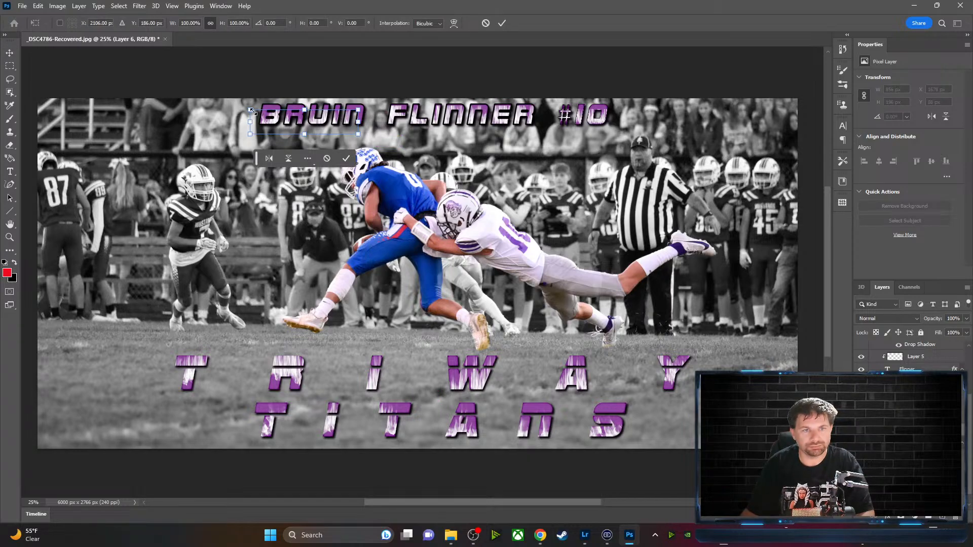
left_click_drag(250, 110, 234, 71)
left_click_drag(358, 103, 377, 100)
left_click_drag(327, 120, 338, 121)
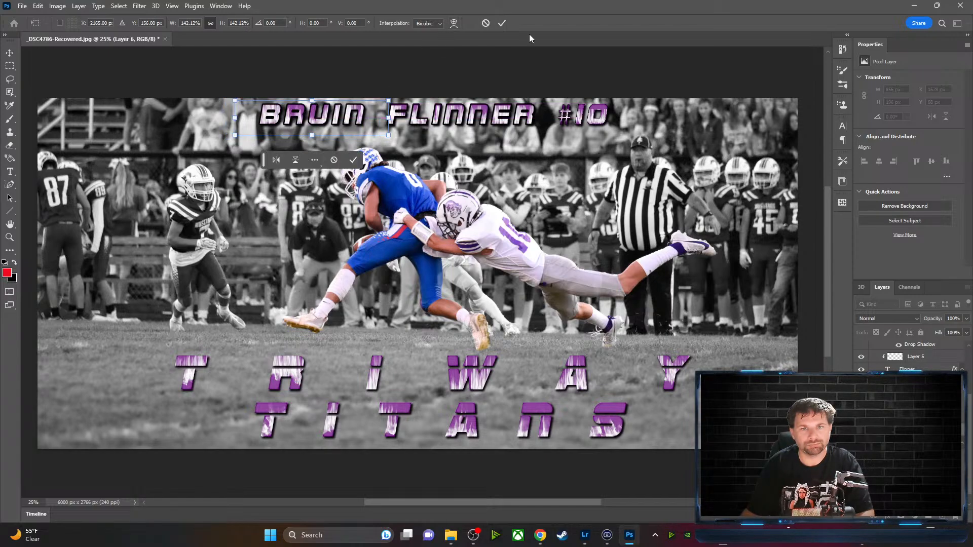
left_click(502, 24)
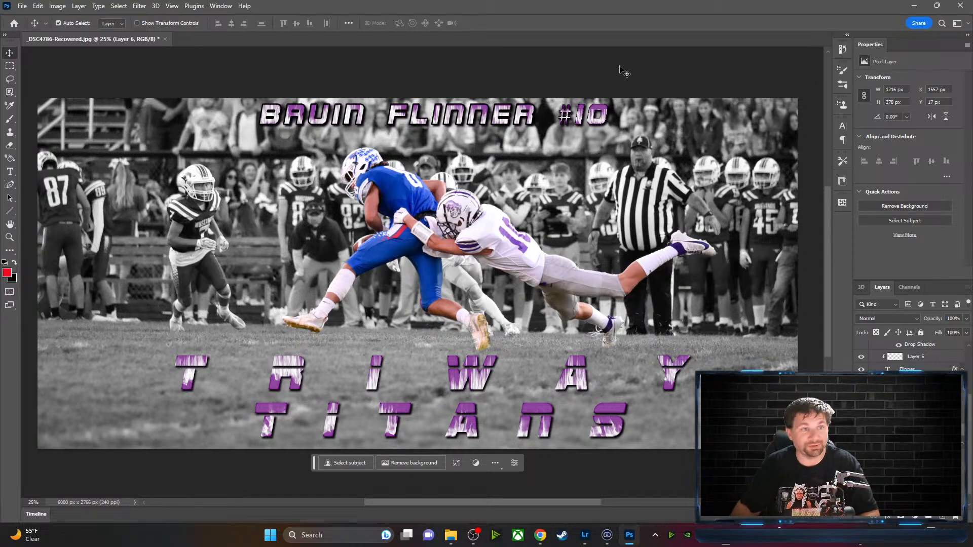
left_click(21, 7)
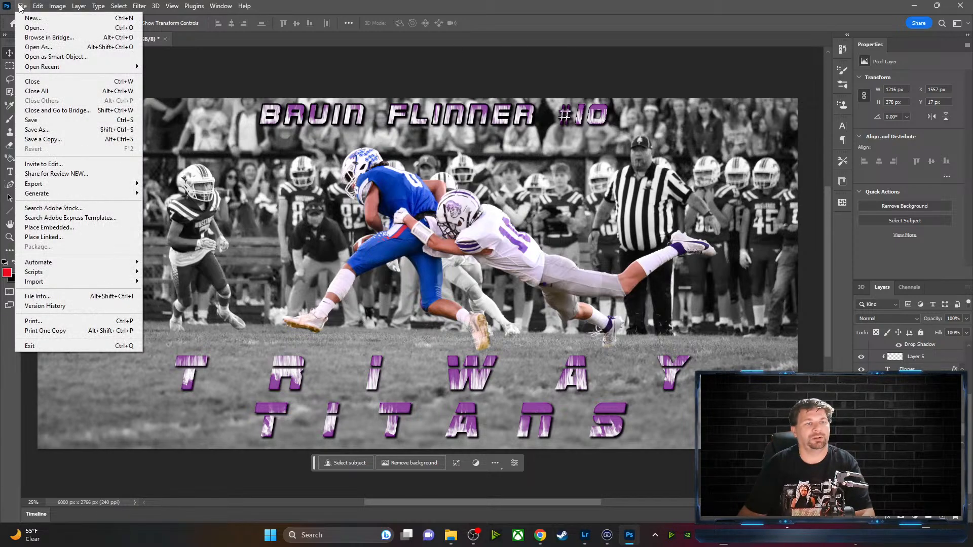
left_click(51, 133)
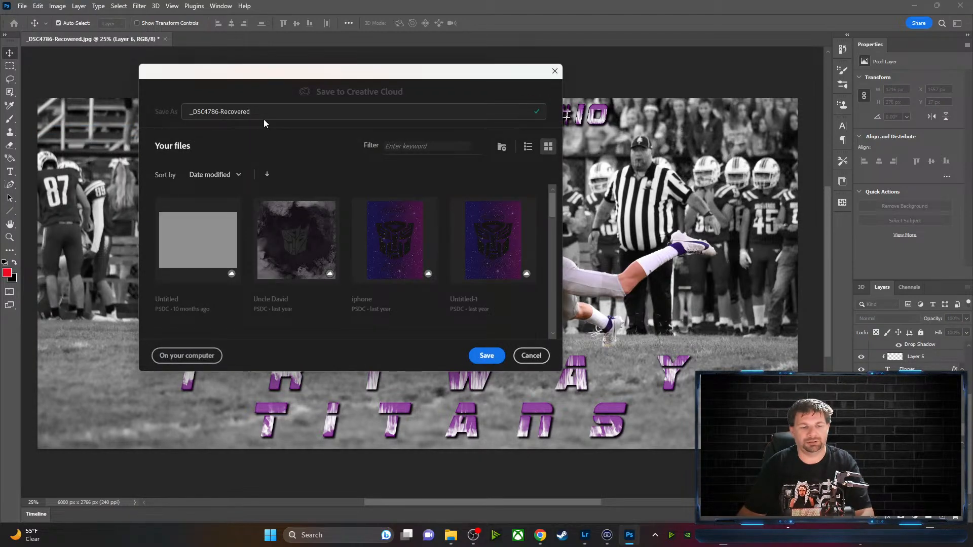
left_click(190, 355)
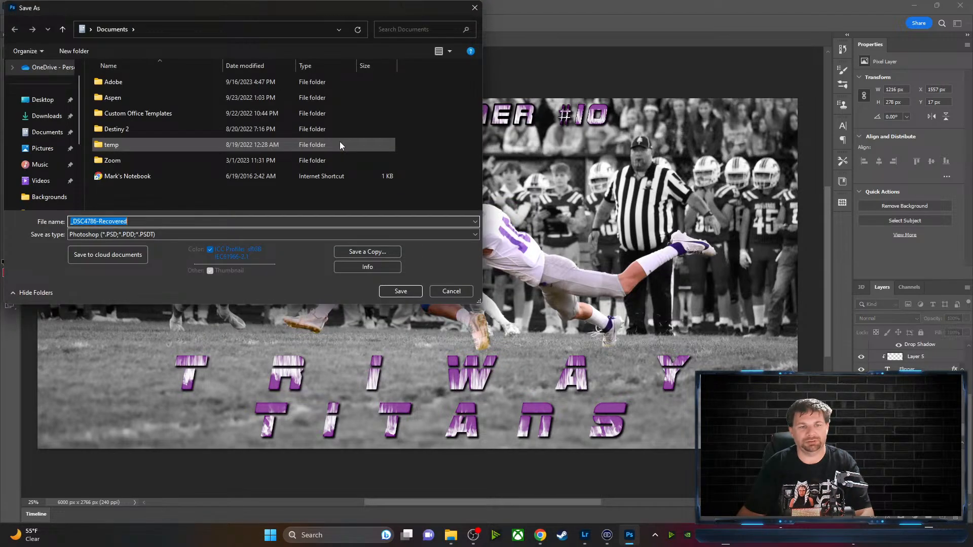
left_click(41, 103)
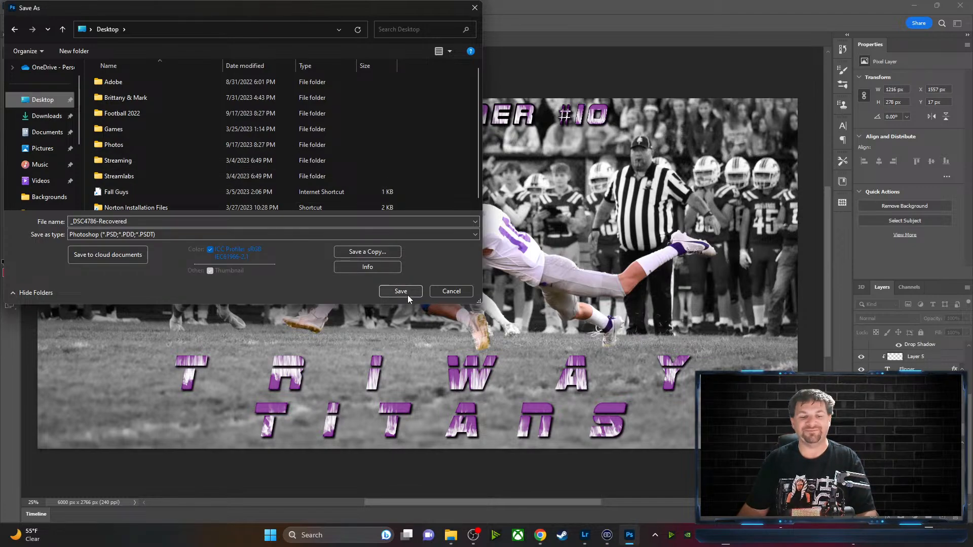
triple_click(134, 221)
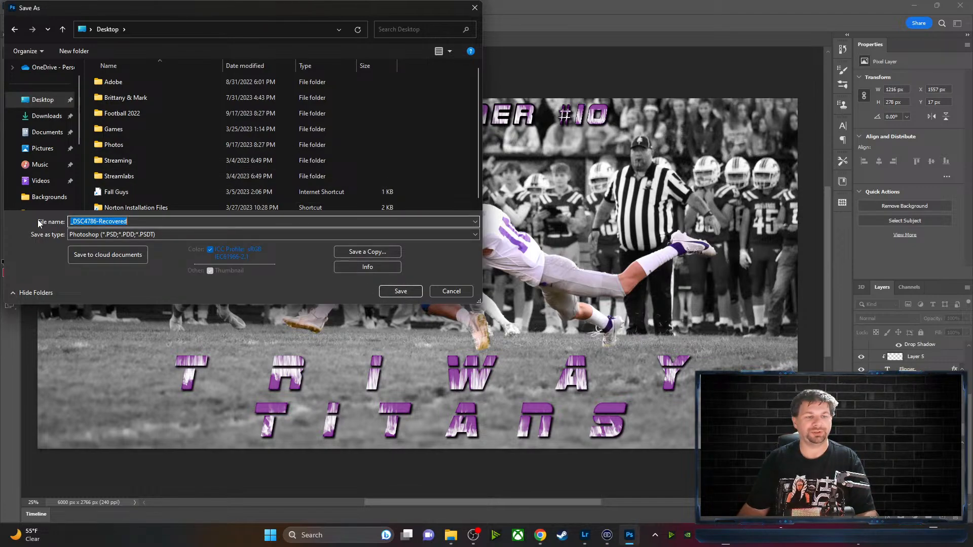
key("BackSpace")
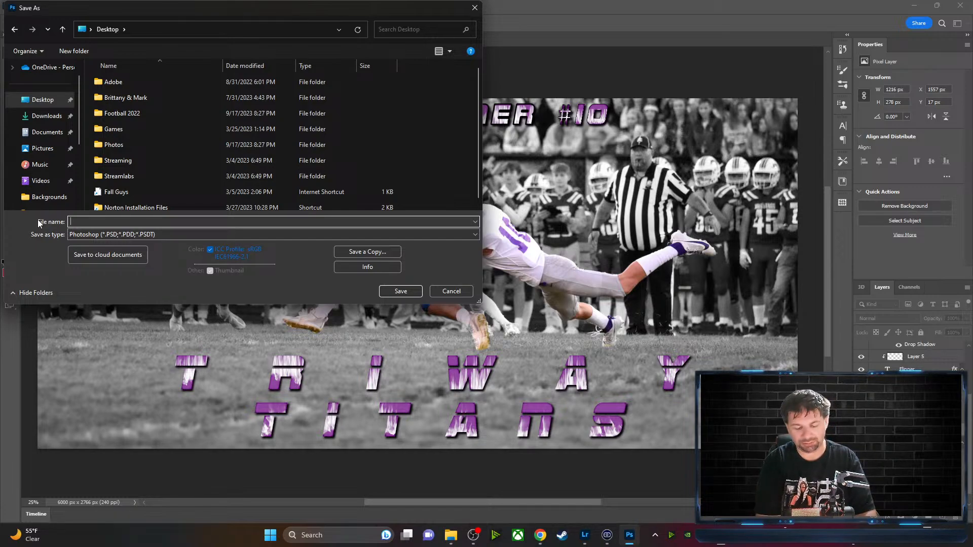
type("#")
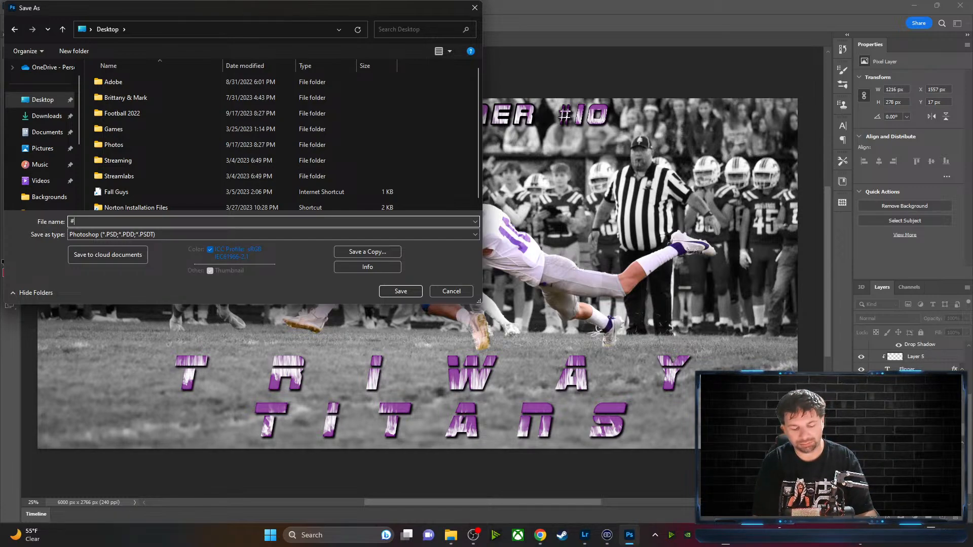
type("10")
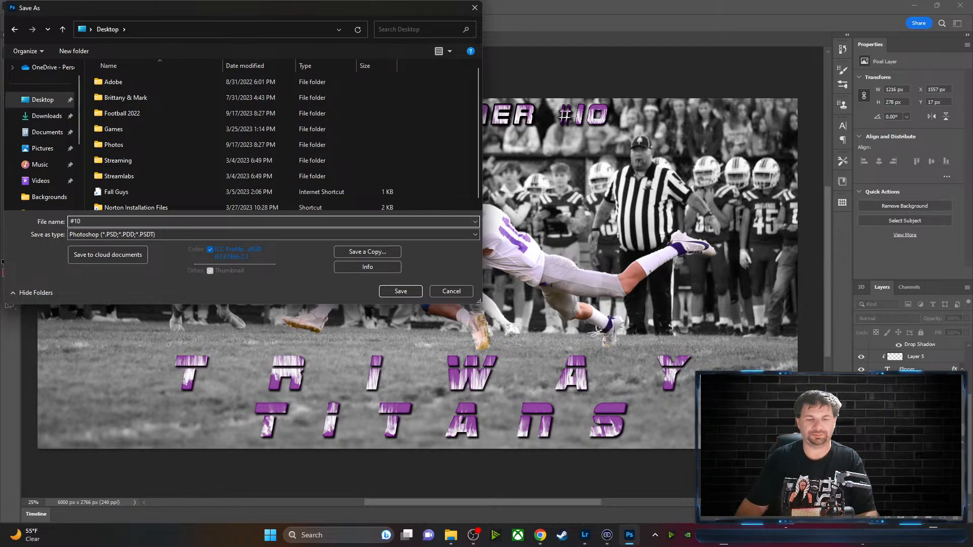
left_click(404, 291)
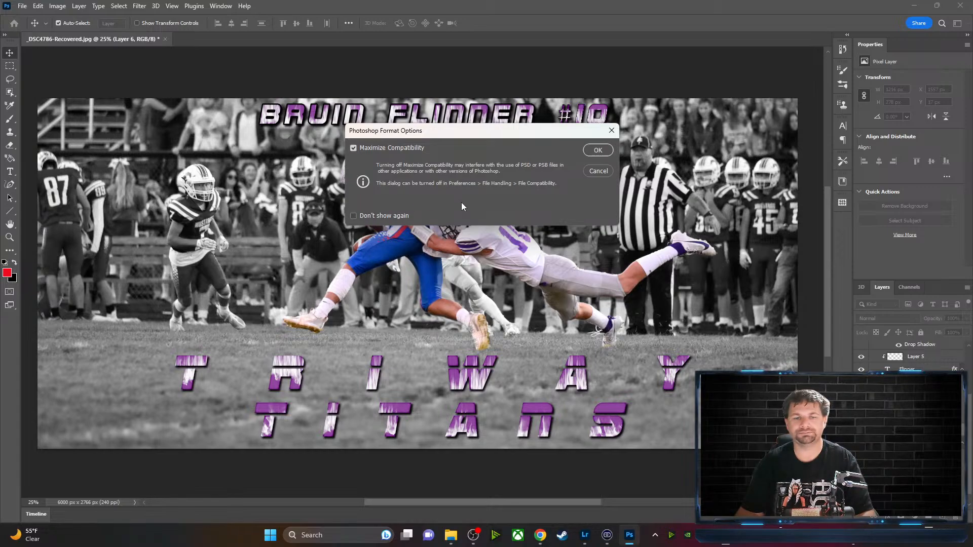
left_click(597, 171)
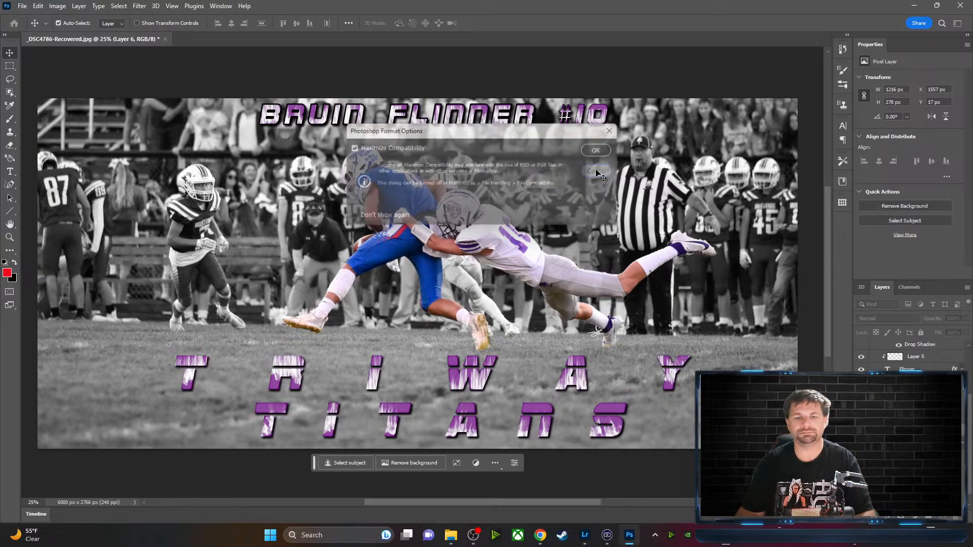
Save a Photoshop PSD copy named #10 on this computer with Maximize Compatibility on
left_click(22, 6)
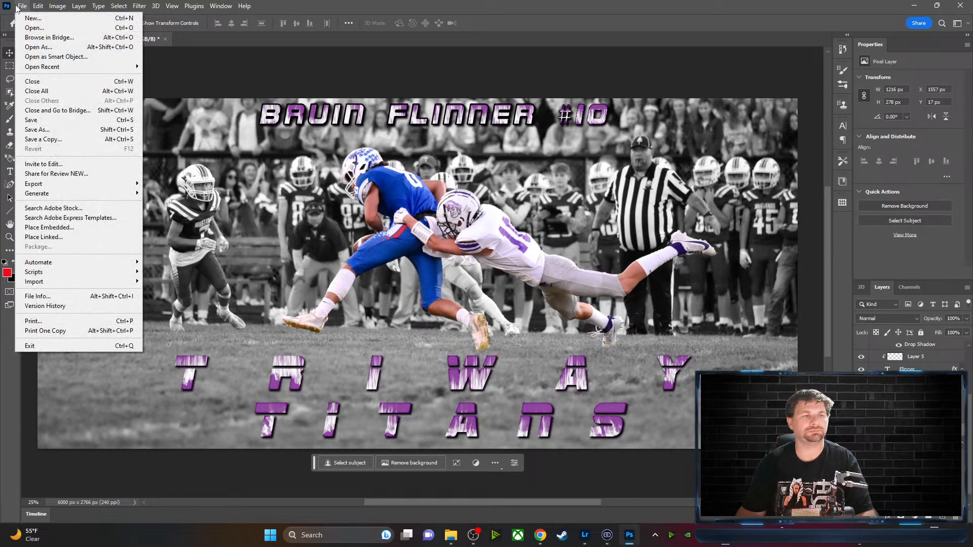
left_click(53, 132)
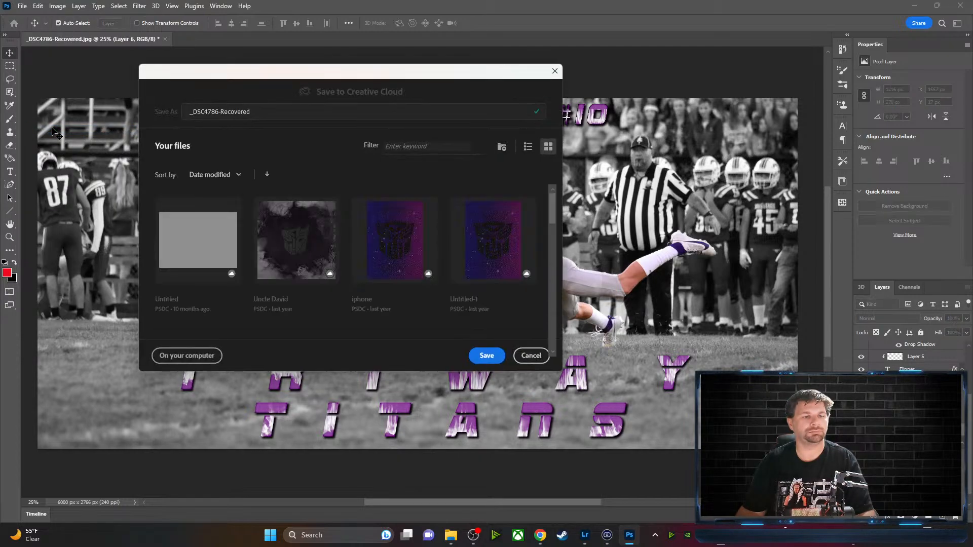
left_click(176, 355)
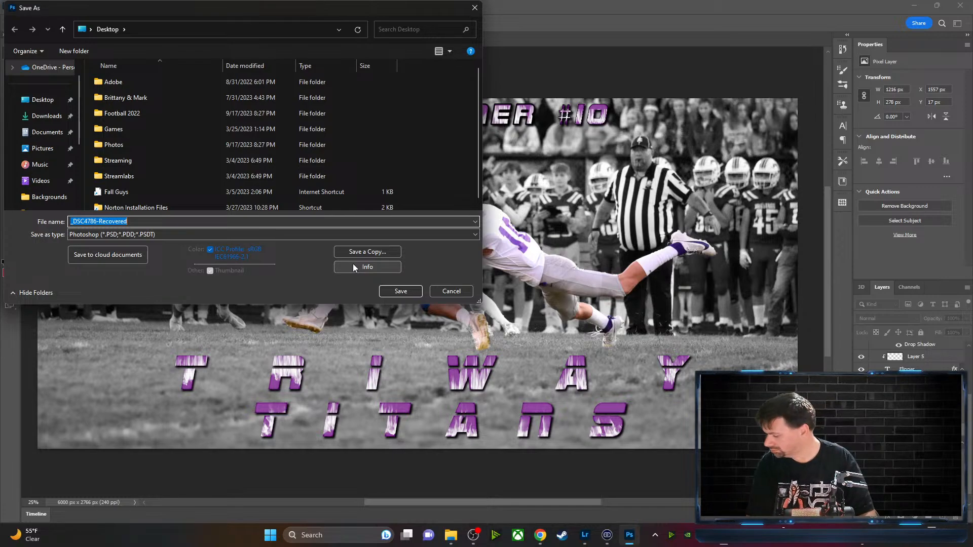
type("#")
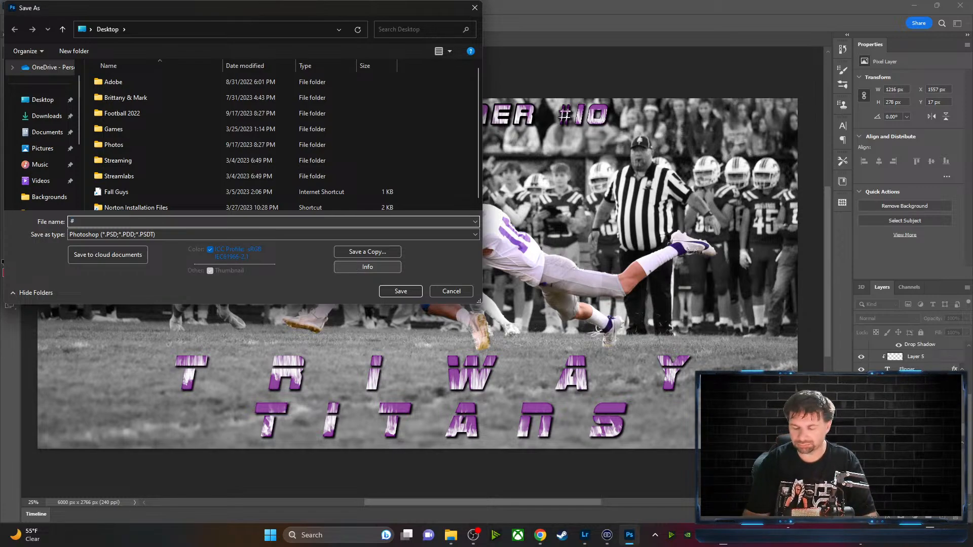
type("10")
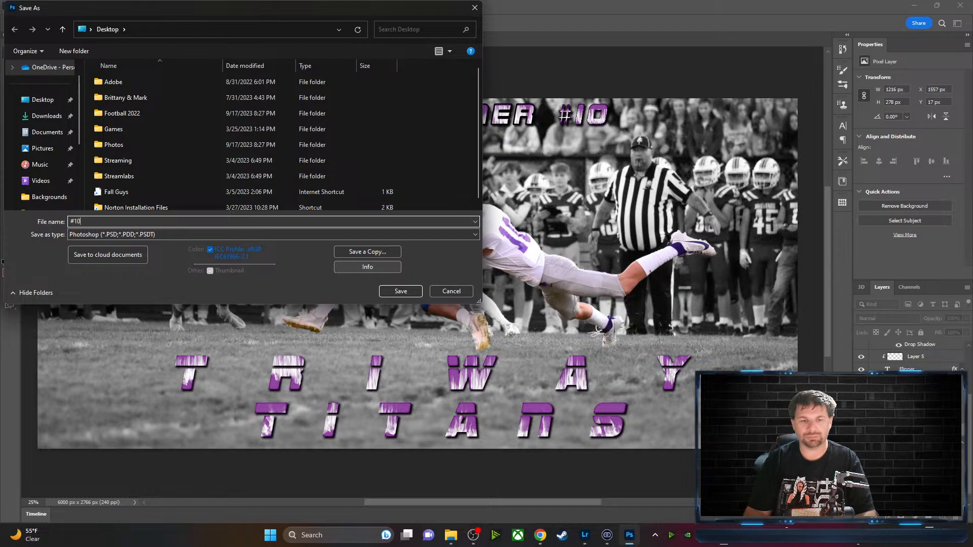
left_click(132, 234)
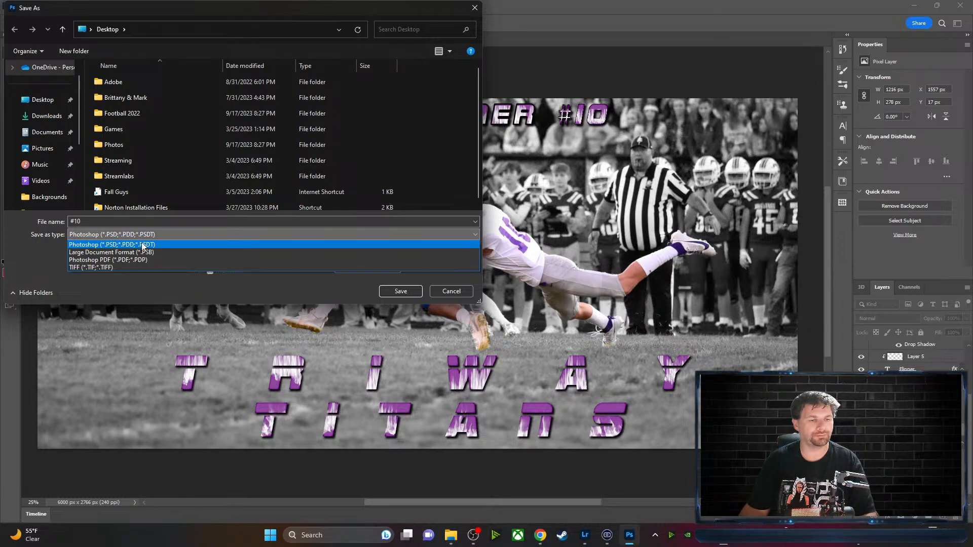
left_click(142, 245)
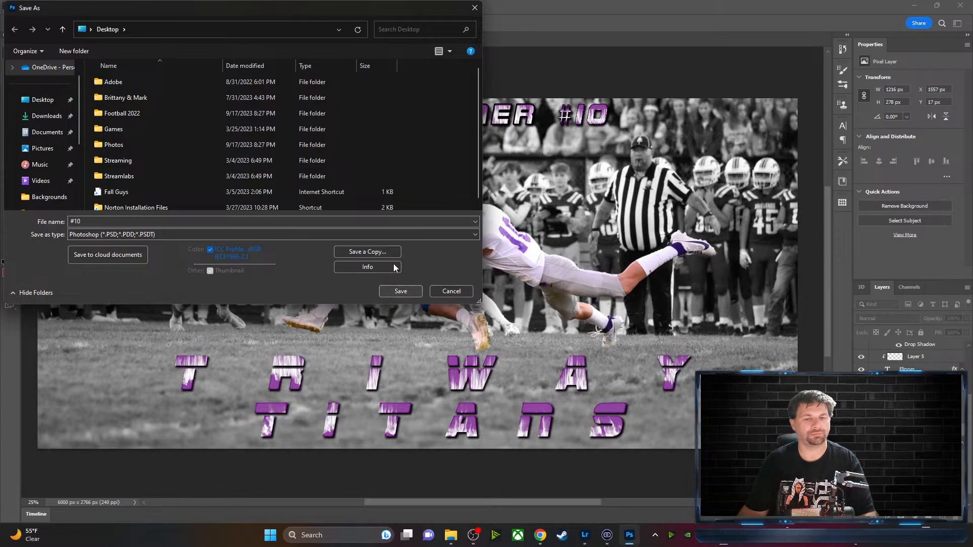
left_click(367, 252)
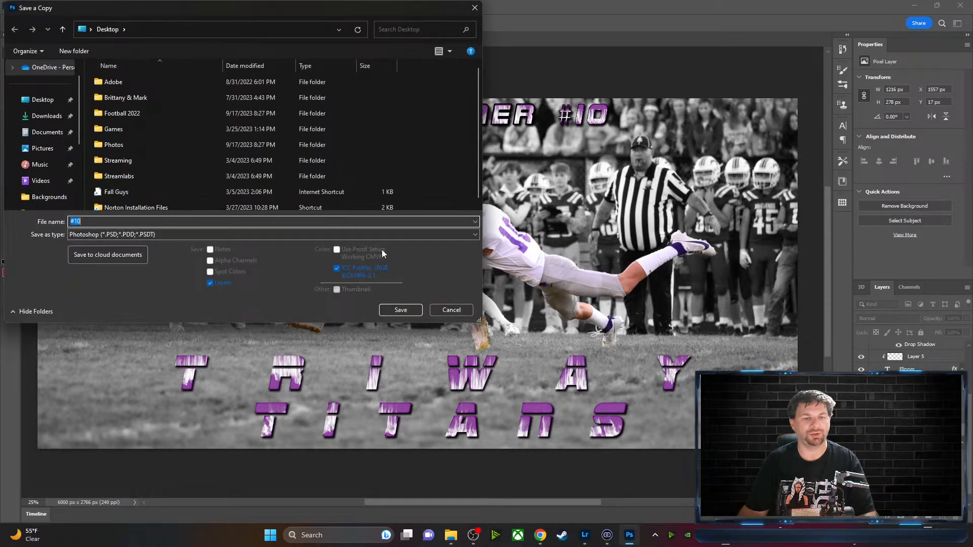
left_click(410, 310)
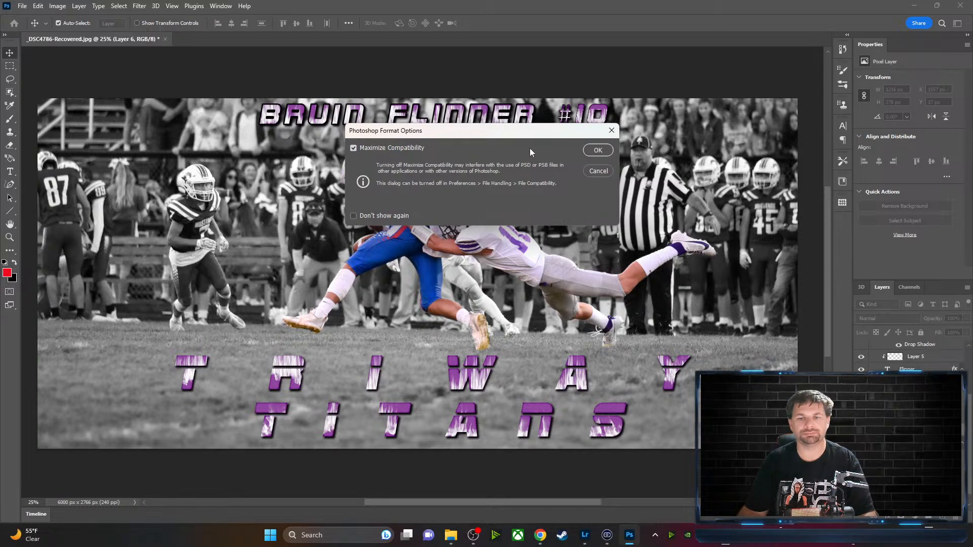
left_click(601, 151)
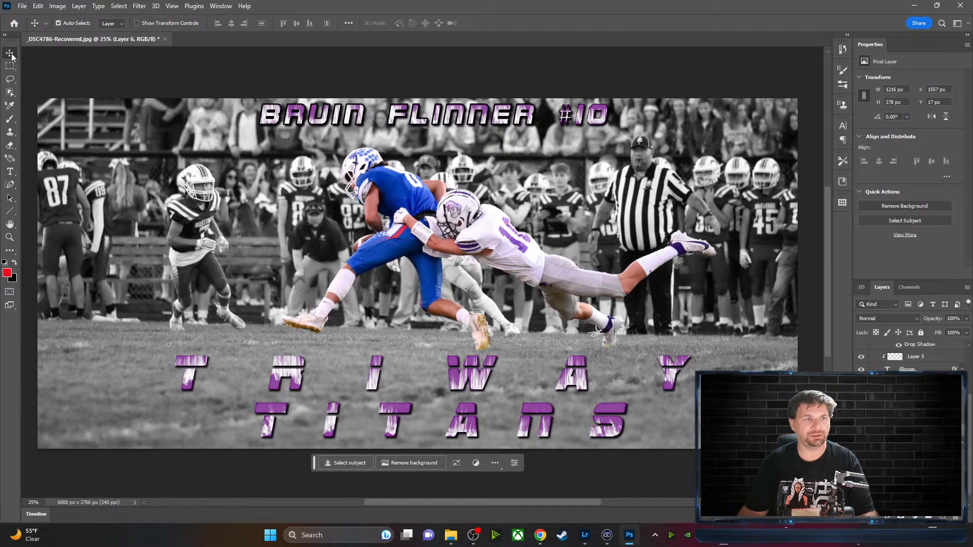
Save a JPEG copy named #10 to the Desktop, raising quality from 10 to 12
left_click(22, 6)
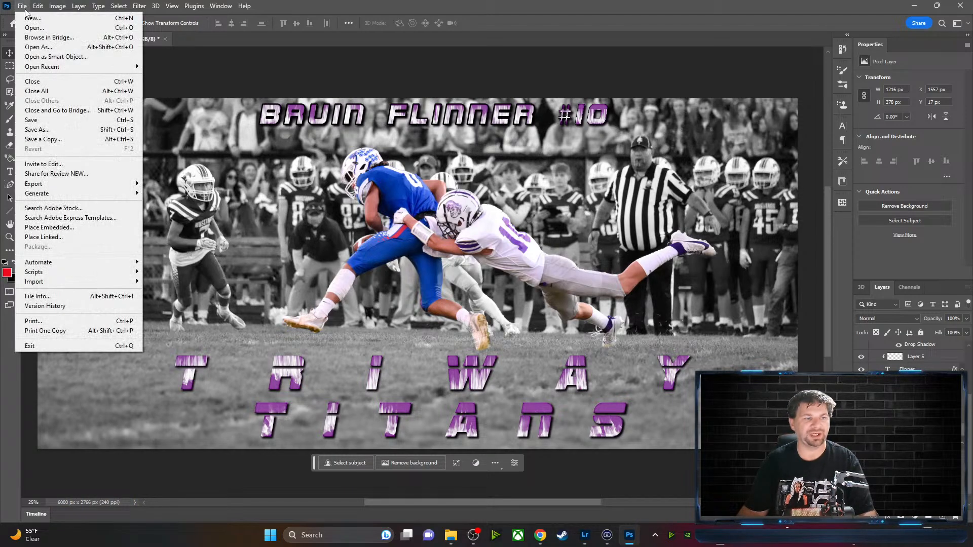
left_click(47, 140)
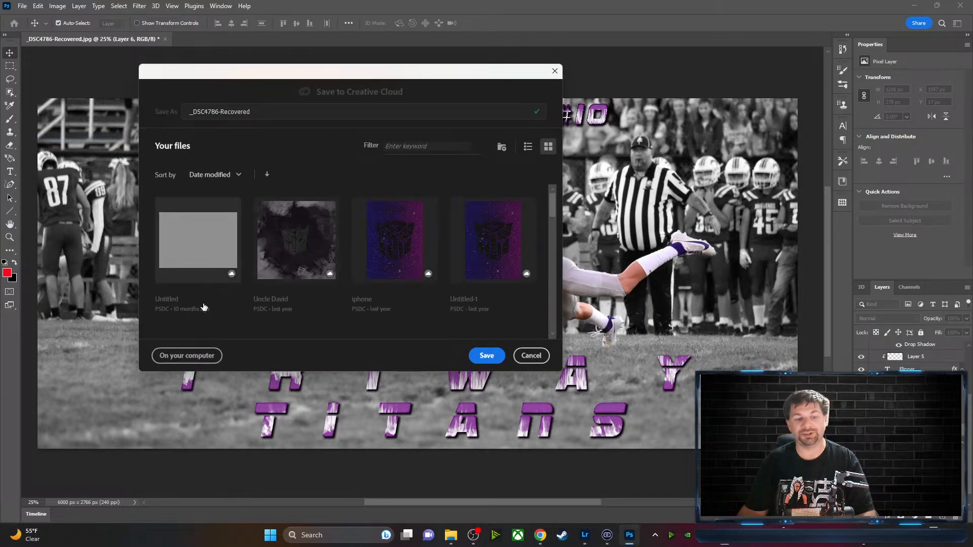
left_click(178, 352)
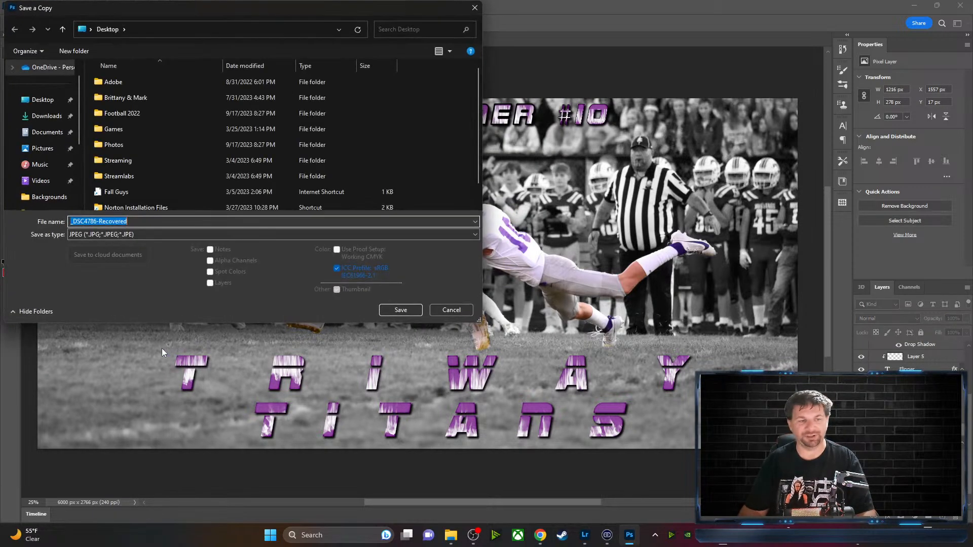
left_click(126, 234)
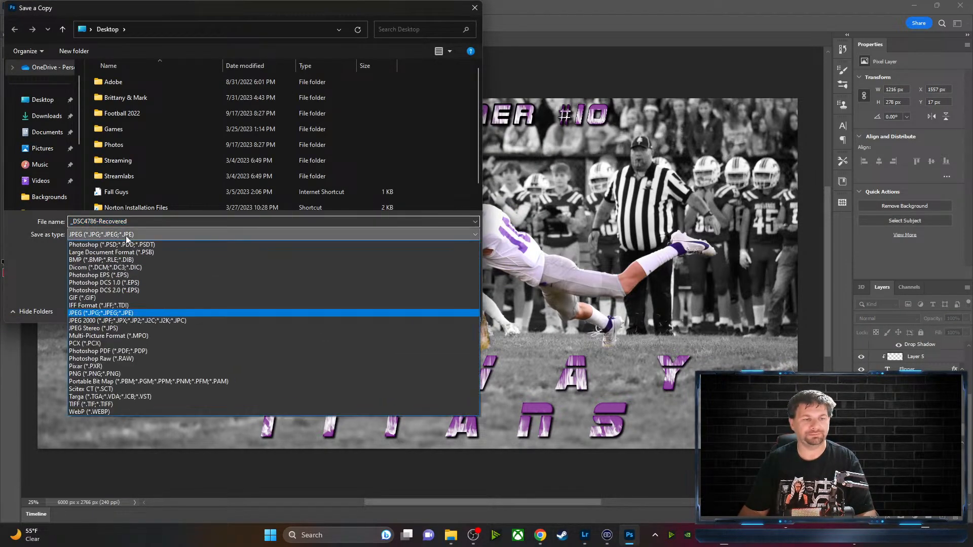
left_click(93, 313)
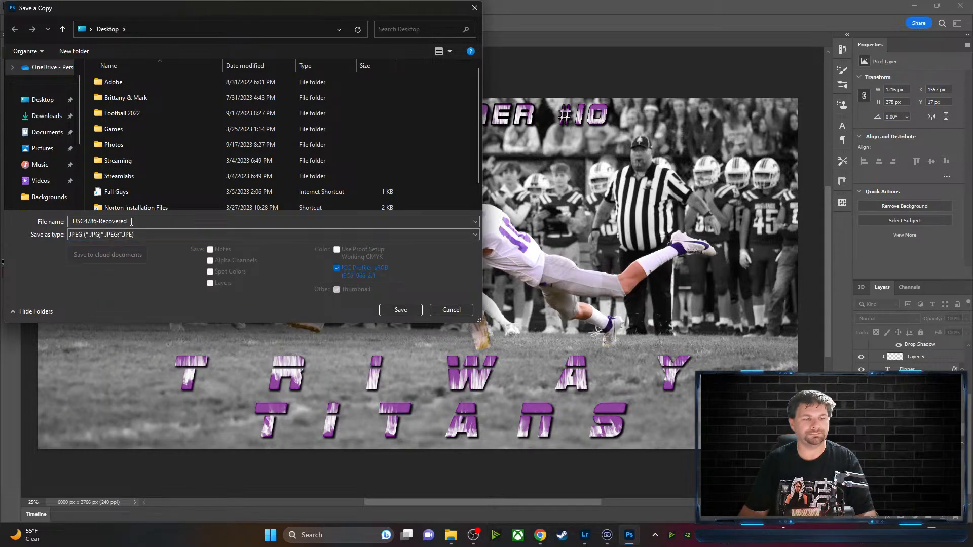
left_click(137, 220)
key("BackSpace")
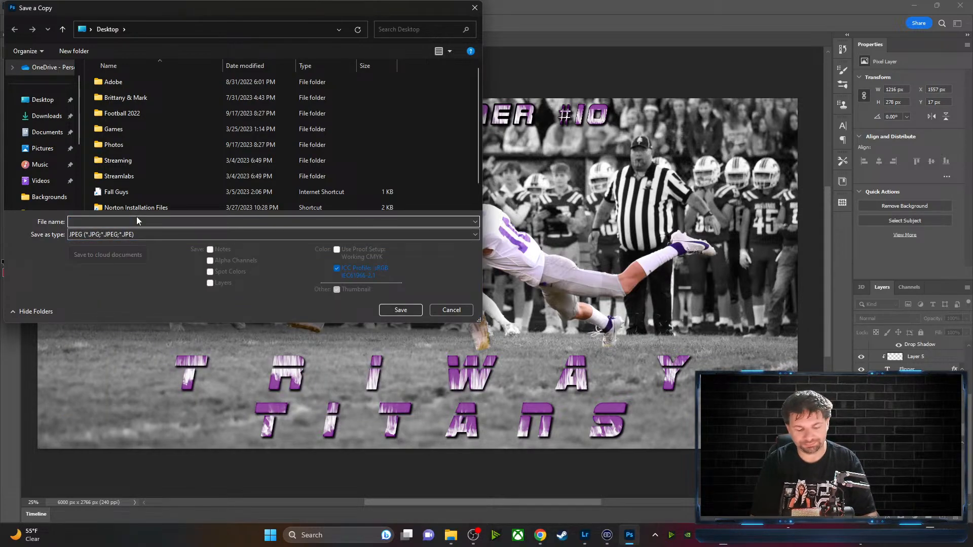
type("#10")
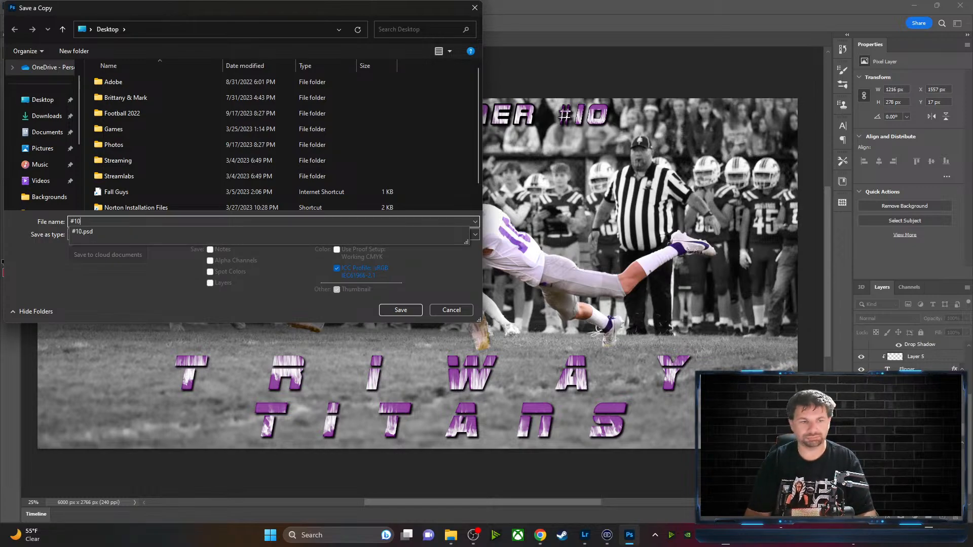
left_click(54, 100)
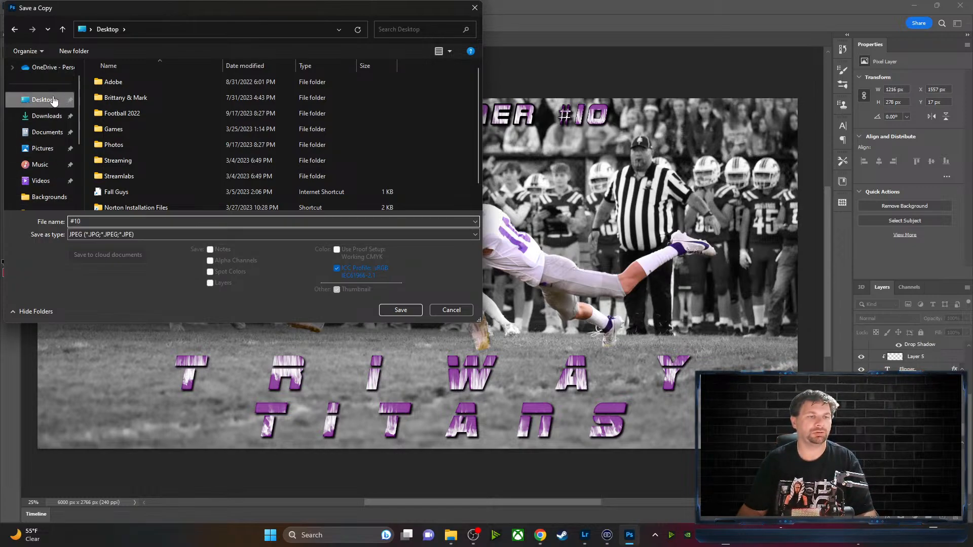
left_click(413, 310)
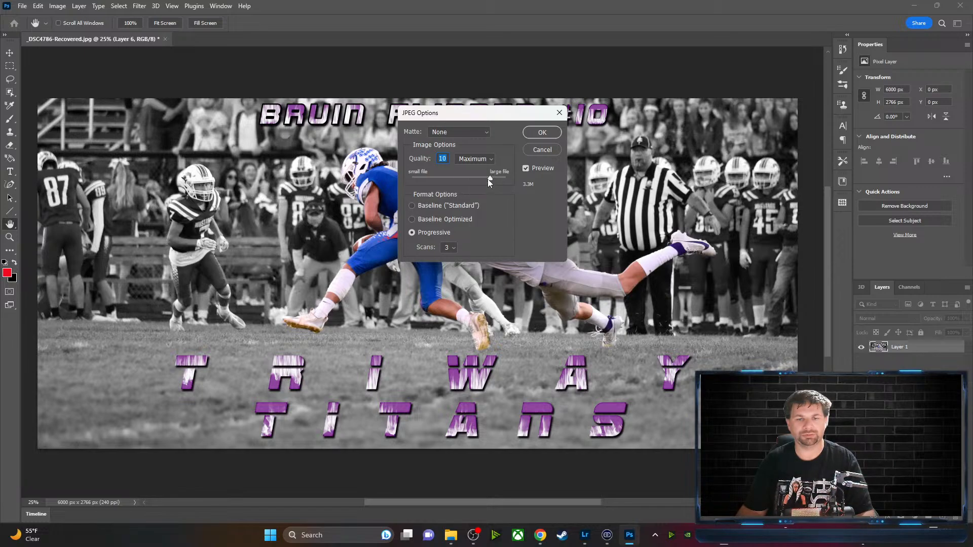
left_click_drag(487, 178, 509, 178)
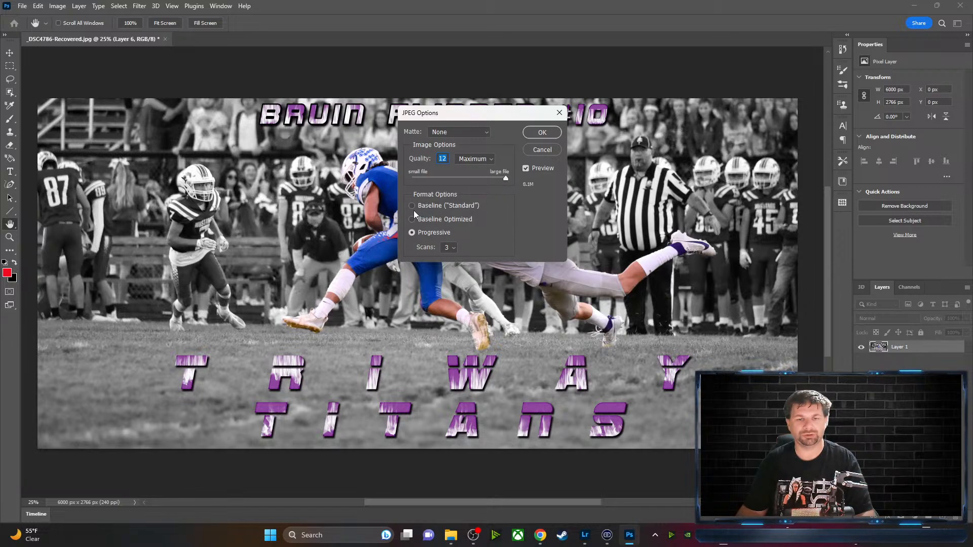
Confirm the JPEG quality 12 save, then collapse the Player Name layer group
left_click(543, 133)
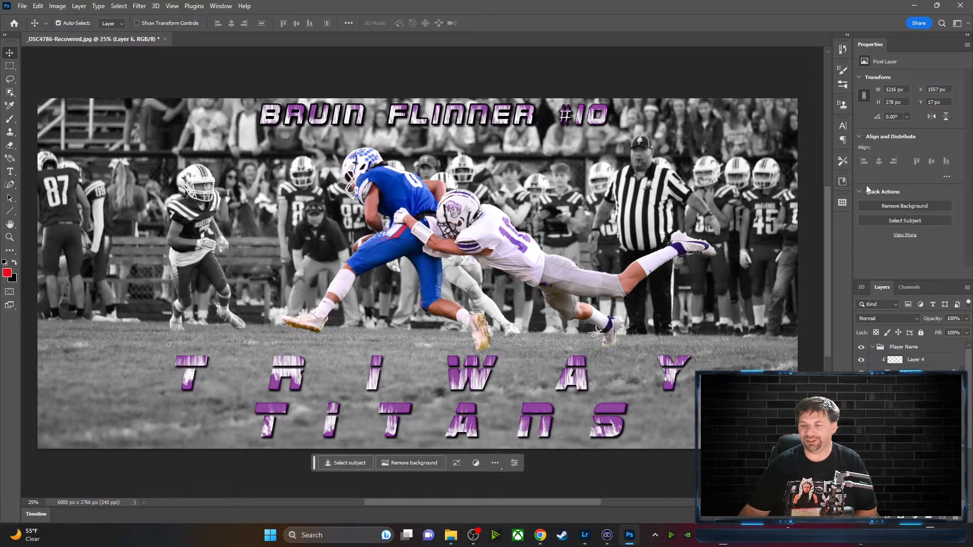
left_click(872, 347)
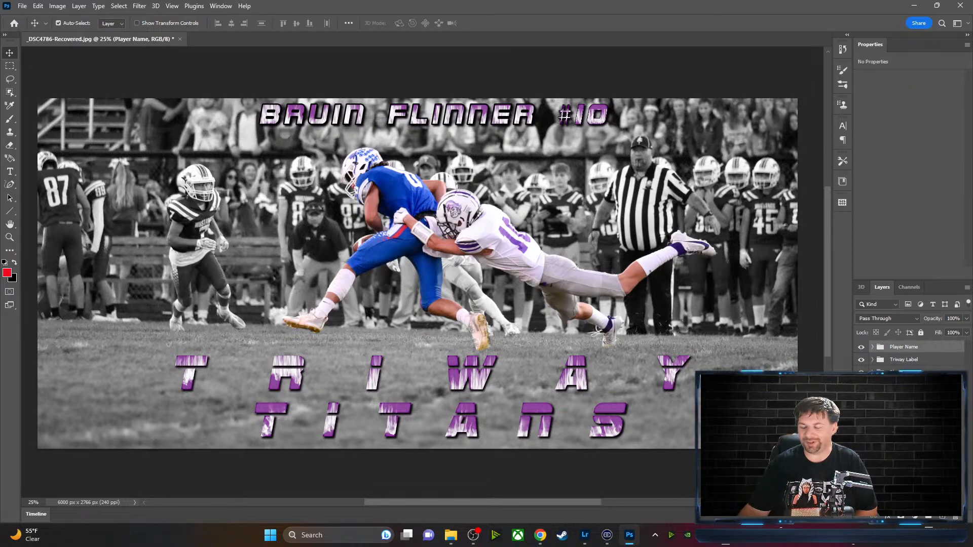